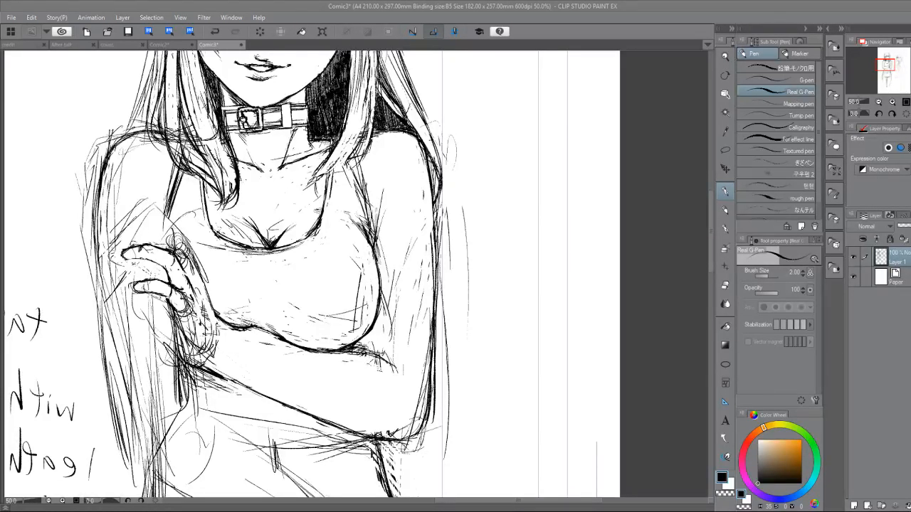
Redraw the upper contour of the gripping hand's middle finger and its knuckle using the Real G-Pen.
{"action": "mouse_move", "coordinate": [600, 366]}
{"action": "left_mouse_down"}
{"action": "mouse_move", "coordinate": [668, 350]}
{"action": "mouse_move", "coordinate": [690, 371]}
{"action": "mouse_move", "coordinate": [662, 446]}
{"action": "left_mouse_up"}
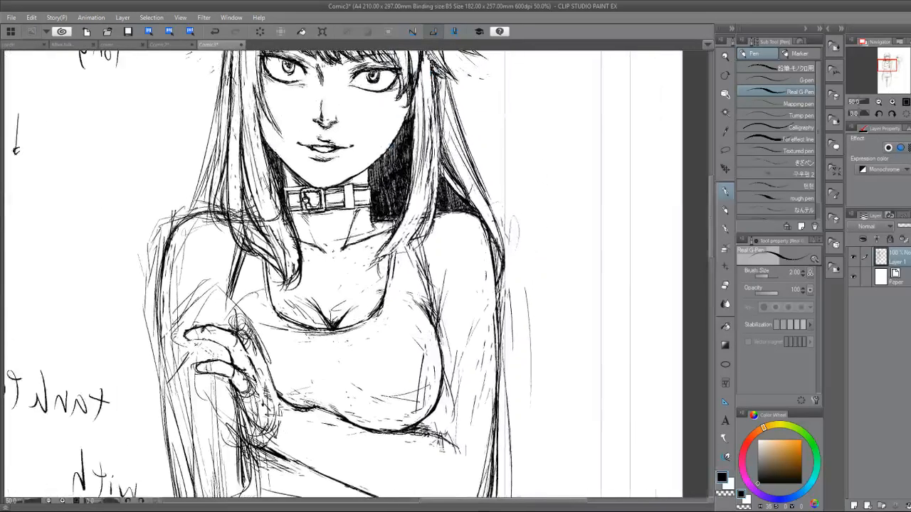
{"action": "scroll", "coordinate": [282, 358], "scroll_direction": "up", "scroll_amount": 2}
{"action": "left_click_drag", "start_coordinate": [282, 358], "coordinate": [343, 333]}
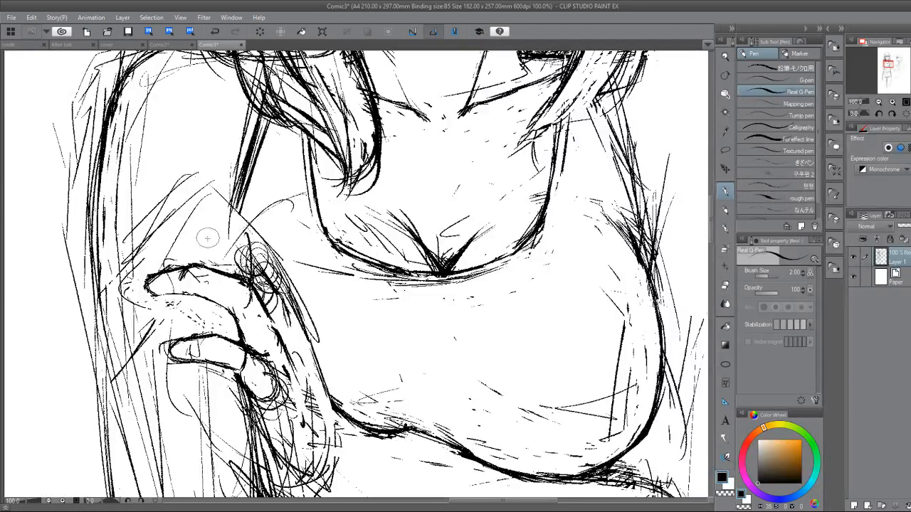
{"action": "mouse_move", "coordinate": [200, 240]}
{"action": "left_mouse_down"}
{"action": "mouse_move", "coordinate": [194, 256]}
{"action": "mouse_move", "coordinate": [245, 247]}
{"action": "mouse_move", "coordinate": [262, 258]}
{"action": "left_mouse_up"}
{"action": "mouse_move", "coordinate": [201, 241]}
{"action": "left_mouse_down"}
{"action": "mouse_move", "coordinate": [142, 261]}
{"action": "mouse_move", "coordinate": [139, 284]}
{"action": "mouse_move", "coordinate": [153, 252]}
{"action": "mouse_move", "coordinate": [150, 263]}
{"action": "mouse_move", "coordinate": [186, 245]}
{"action": "mouse_move", "coordinate": [224, 245]}
{"action": "mouse_move", "coordinate": [215, 253]}
{"action": "mouse_move", "coordinate": [282, 271]}
{"action": "left_mouse_up"}
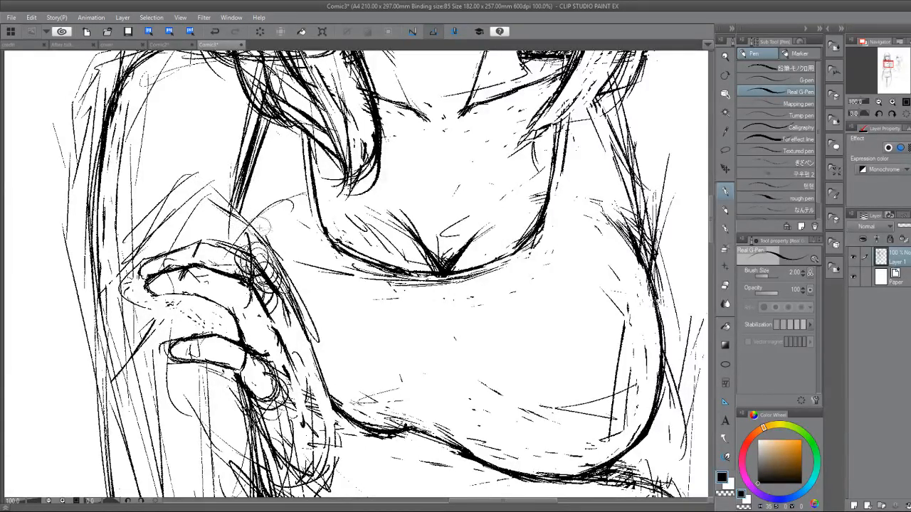
{"action": "left_click_drag", "start_coordinate": [263, 237], "coordinate": [283, 284]}
Sketch the index finger extending above the middle finger, with its rounded tip and edge running down to the knuckle.
{"action": "mouse_move", "coordinate": [220, 186]}
{"action": "left_mouse_down"}
{"action": "mouse_move", "coordinate": [190, 171]}
{"action": "mouse_move", "coordinate": [178, 186]}
{"action": "mouse_move", "coordinate": [194, 175]}
{"action": "mouse_move", "coordinate": [225, 213]}
{"action": "left_mouse_up"}
{"action": "mouse_move", "coordinate": [205, 175]}
{"action": "left_mouse_down"}
{"action": "mouse_move", "coordinate": [234, 192]}
{"action": "mouse_move", "coordinate": [277, 255]}
{"action": "left_mouse_up"}
{"action": "left_click_drag", "start_coordinate": [195, 199], "coordinate": [222, 211]}
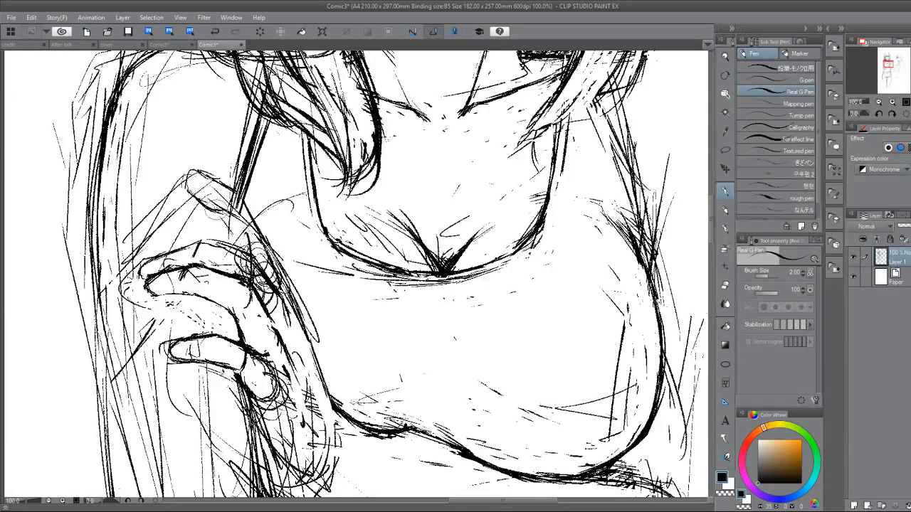
{"action": "left_click_drag", "start_coordinate": [202, 171], "coordinate": [188, 186]}
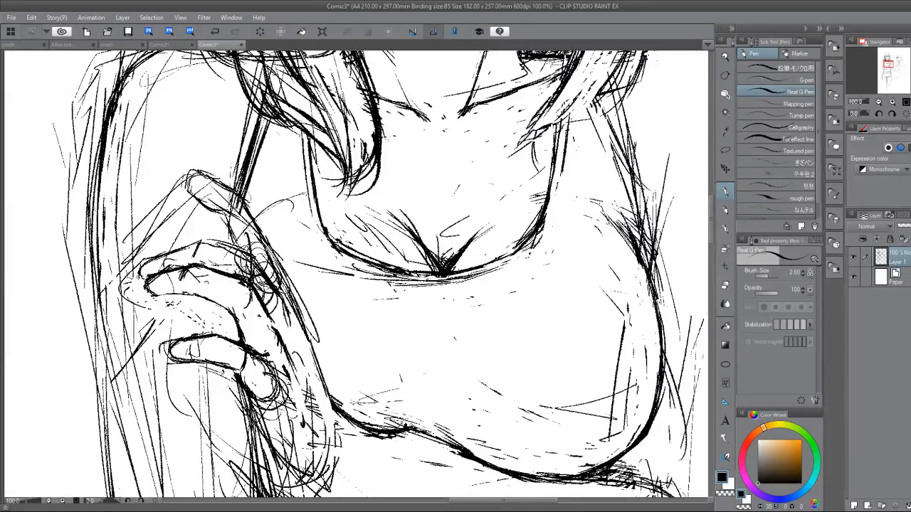
{"action": "left_click_drag", "start_coordinate": [251, 197], "coordinate": [288, 276]}
Erase stray lines around the base of the index finger and its knuckle with the Hard eraser, touching up the contour.
{"action": "key", "text": "e"}
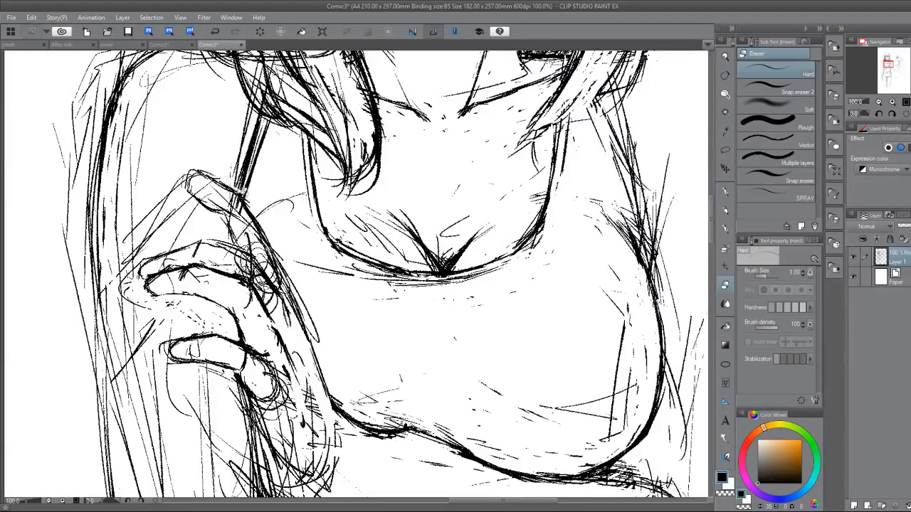
{"action": "key", "text": "p"}
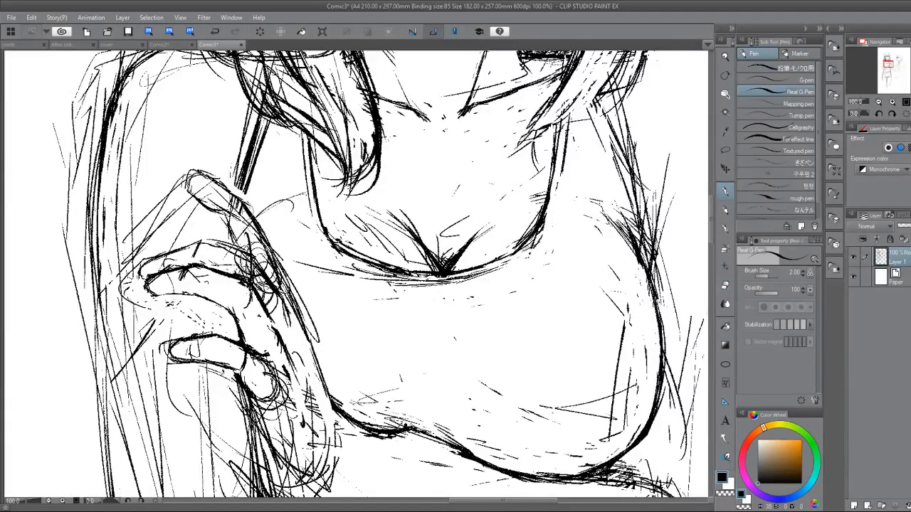
{"action": "key", "text": "e"}
{"action": "mouse_move", "coordinate": [214, 221]}
{"action": "left_mouse_down"}
{"action": "mouse_move", "coordinate": [198, 203]}
{"action": "mouse_move", "coordinate": [222, 222]}
{"action": "mouse_move", "coordinate": [198, 200]}
{"action": "mouse_move", "coordinate": [234, 248]}
{"action": "left_mouse_up"}
{"action": "key", "text": "p"}
{"action": "key", "text": "e"}
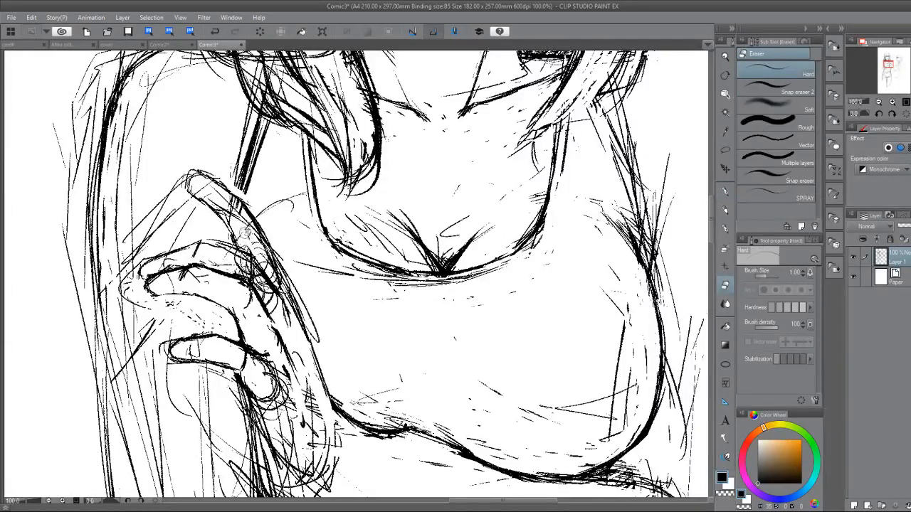
{"action": "mouse_move", "coordinate": [256, 255]}
{"action": "left_mouse_down"}
{"action": "mouse_move", "coordinate": [249, 305]}
{"action": "mouse_move", "coordinate": [282, 355]}
{"action": "mouse_move", "coordinate": [242, 379]}
{"action": "mouse_move", "coordinate": [242, 370]}
{"action": "mouse_move", "coordinate": [378, 342]}
{"action": "mouse_move", "coordinate": [289, 302]}
{"action": "left_mouse_up"}
Erase the construction scribbles over the back of the gripping hand and its wrist.
{"action": "left_click_drag", "start_coordinate": [374, 348], "coordinate": [299, 196]}
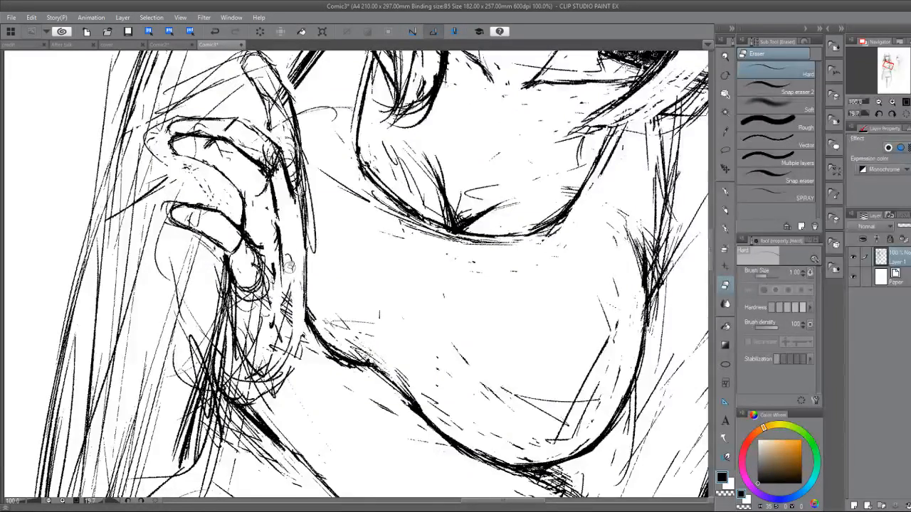
{"action": "left_click_drag", "start_coordinate": [287, 279], "coordinate": [288, 317]}
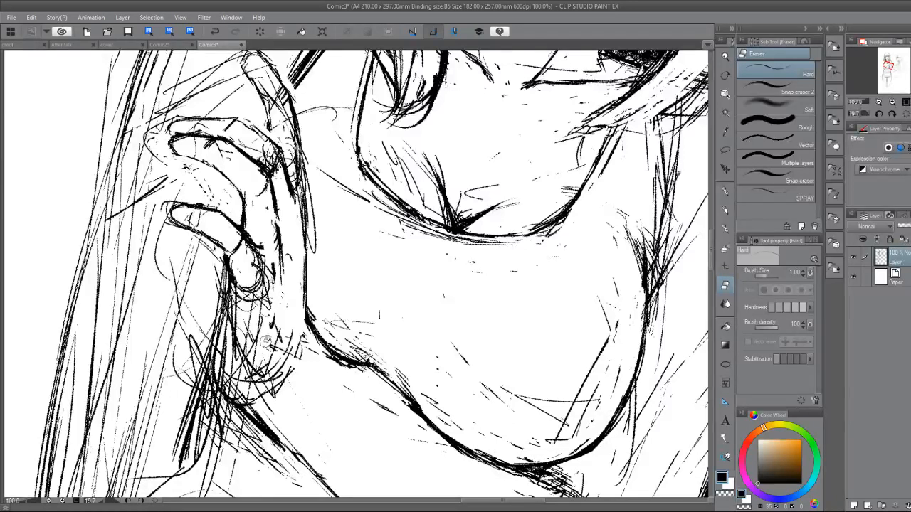
{"action": "mouse_move", "coordinate": [265, 342]}
{"action": "left_mouse_down"}
{"action": "mouse_move", "coordinate": [262, 311]}
{"action": "mouse_move", "coordinate": [233, 302]}
{"action": "mouse_move", "coordinate": [238, 340]}
{"action": "mouse_move", "coordinate": [269, 302]}
{"action": "mouse_move", "coordinate": [258, 350]}
{"action": "mouse_move", "coordinate": [281, 314]}
{"action": "mouse_move", "coordinate": [276, 385]}
{"action": "mouse_move", "coordinate": [305, 333]}
{"action": "mouse_move", "coordinate": [276, 386]}
{"action": "mouse_move", "coordinate": [263, 367]}
{"action": "mouse_move", "coordinate": [257, 397]}
{"action": "mouse_move", "coordinate": [258, 347]}
{"action": "mouse_move", "coordinate": [274, 382]}
{"action": "left_mouse_up"}
Redraw the hand's edge from the little finger to the wrist and erase the loose lines along it.
{"action": "key", "text": "p"}
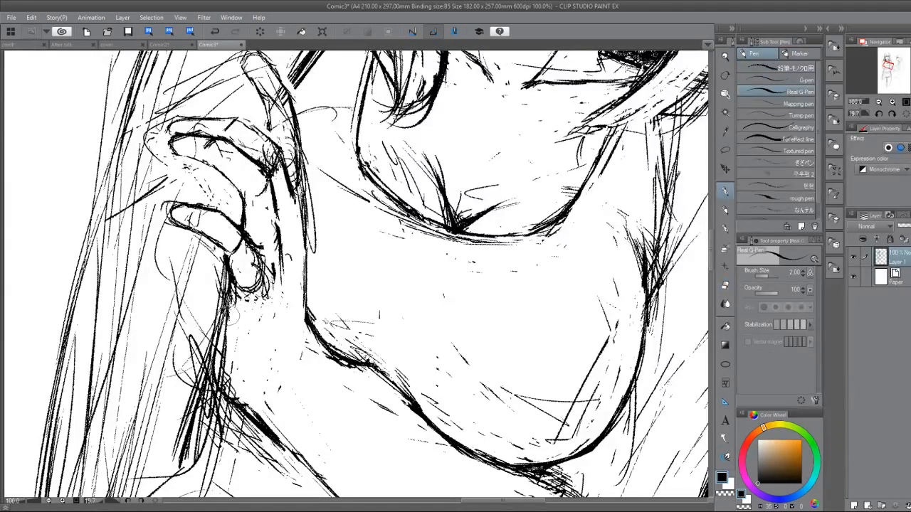
{"action": "left_click_drag", "start_coordinate": [220, 329], "coordinate": [215, 385]}
{"action": "mouse_move", "coordinate": [218, 353]}
{"action": "left_mouse_down"}
{"action": "mouse_move", "coordinate": [212, 379]}
{"action": "mouse_move", "coordinate": [225, 389]}
{"action": "left_mouse_up"}
{"action": "key", "text": "e"}
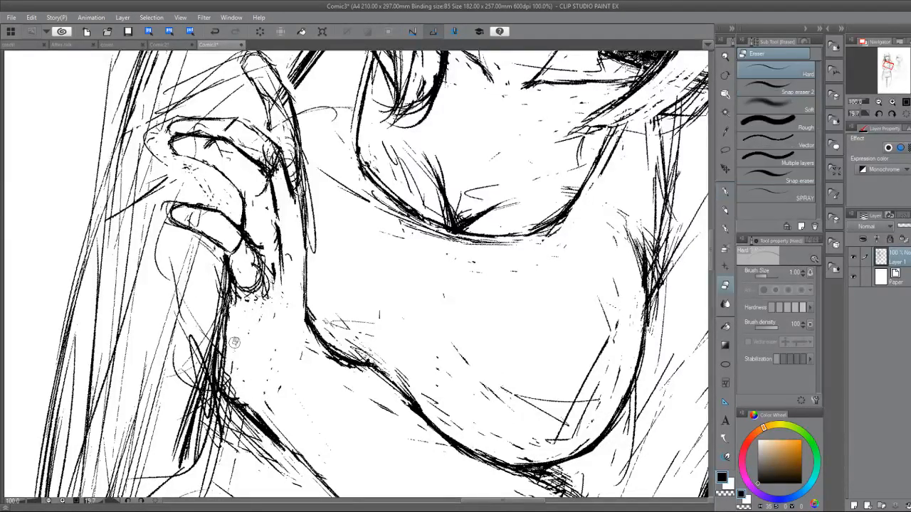
{"action": "left_click_drag", "start_coordinate": [225, 329], "coordinate": [222, 379]}
{"action": "left_click_drag", "start_coordinate": [229, 344], "coordinate": [222, 392]}
{"action": "left_click_drag", "start_coordinate": [242, 398], "coordinate": [250, 416]}
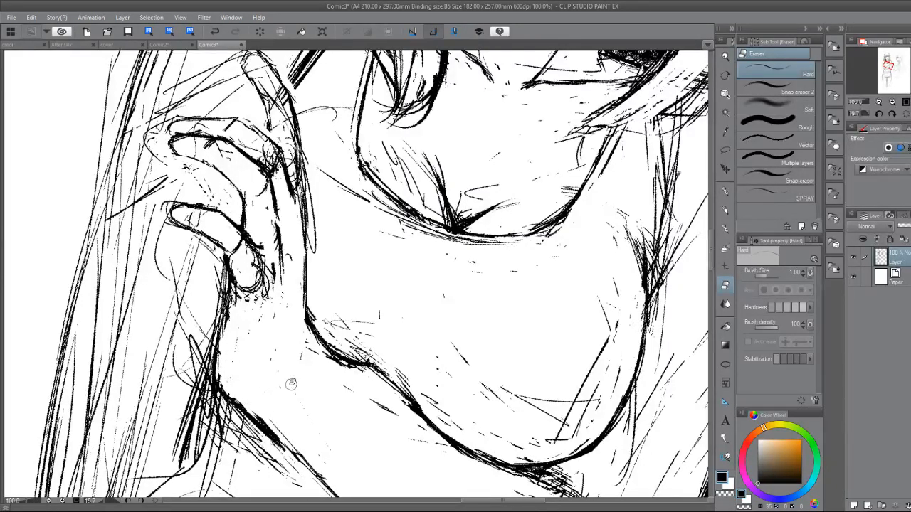
Sketch a curved wrist line joining the base of the hand to the forearm.
{"action": "key", "text": "p"}
{"action": "left_click_drag", "start_coordinate": [288, 367], "coordinate": [264, 380]}
{"action": "mouse_move", "coordinate": [304, 333]}
{"action": "left_mouse_down"}
{"action": "mouse_move", "coordinate": [298, 355]}
{"action": "mouse_move", "coordinate": [246, 387]}
{"action": "left_mouse_up"}
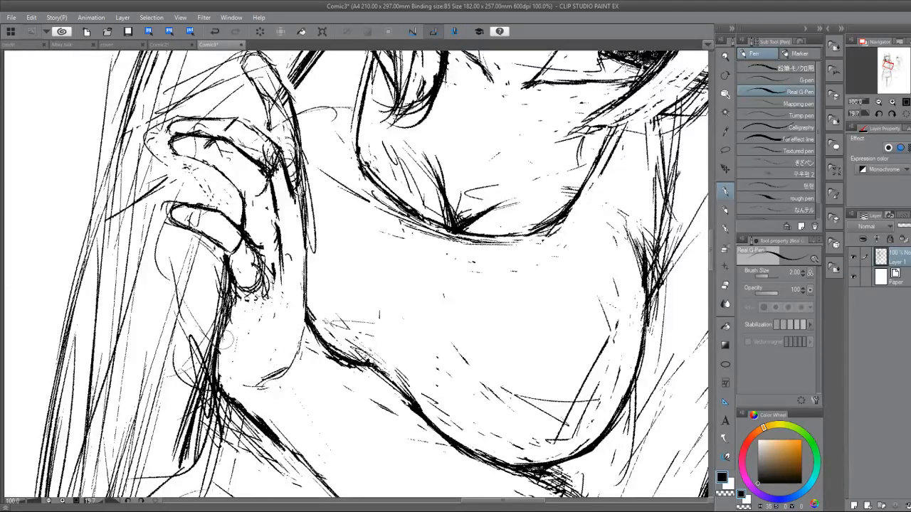
{"action": "left_click_drag", "start_coordinate": [261, 386], "coordinate": [286, 377]}
{"action": "mouse_move", "coordinate": [307, 330]}
{"action": "left_mouse_down"}
{"action": "mouse_move", "coordinate": [298, 357]}
{"action": "mouse_move", "coordinate": [303, 350]}
{"action": "mouse_move", "coordinate": [229, 314]}
{"action": "left_mouse_up"}
Erase the overlapping lines where the hand meets the forearm and redraw the rounded contour of its base.
{"action": "scroll", "coordinate": [290, 364], "scroll_direction": "down", "scroll_amount": 3}
{"action": "scroll", "coordinate": [304, 432], "scroll_direction": "up", "scroll_amount": 2}
{"action": "left_click_drag", "start_coordinate": [303, 433], "coordinate": [197, 221]}
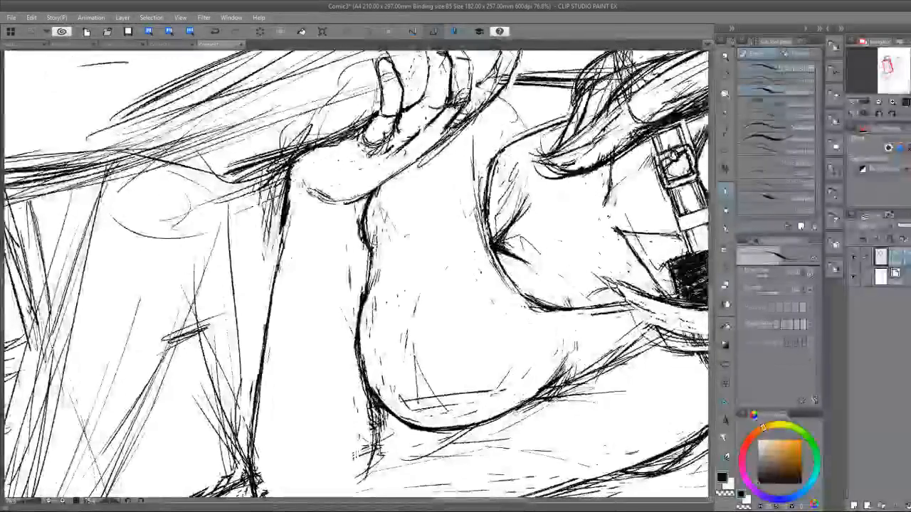
{"action": "key", "text": "e"}
{"action": "left_click_drag", "start_coordinate": [294, 162], "coordinate": [280, 192]}
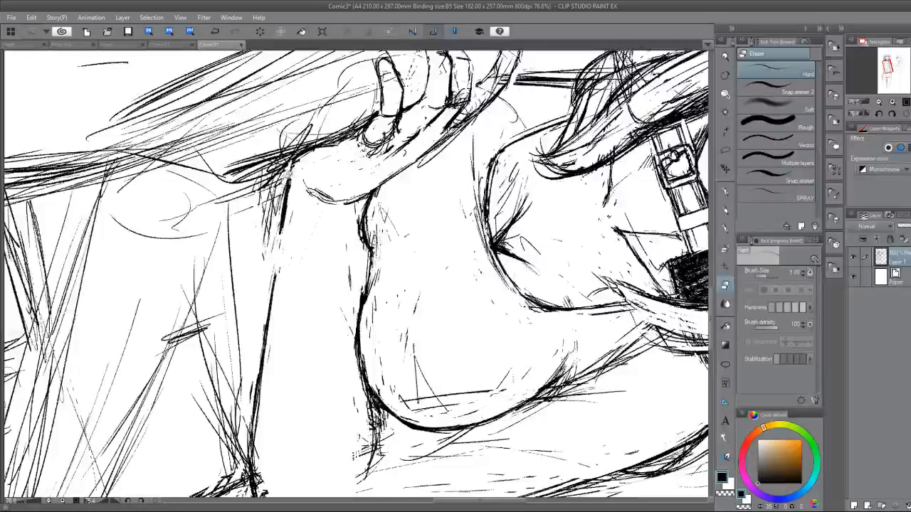
{"action": "left_click_drag", "start_coordinate": [306, 148], "coordinate": [283, 187]}
{"action": "key", "text": "p"}
{"action": "left_click_drag", "start_coordinate": [306, 147], "coordinate": [289, 183]}
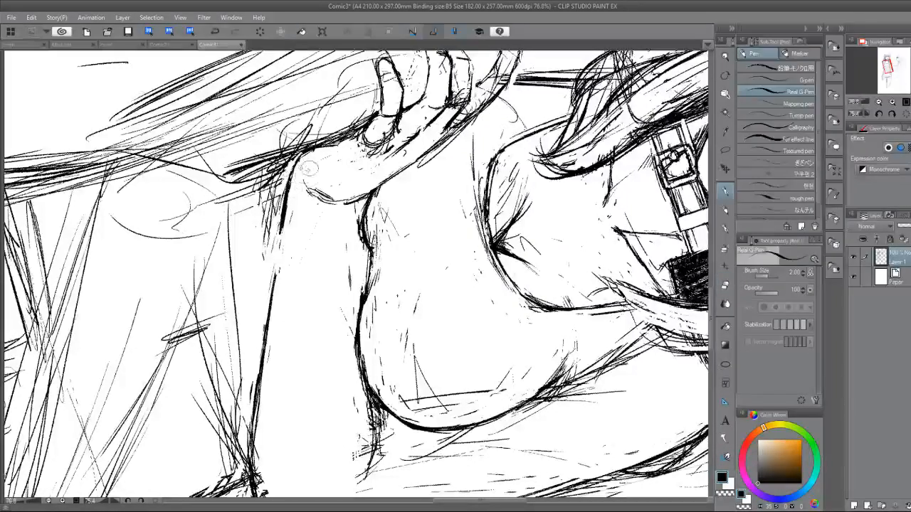
{"action": "mouse_move", "coordinate": [308, 153]}
{"action": "left_mouse_down"}
{"action": "mouse_move", "coordinate": [309, 187]}
{"action": "mouse_move", "coordinate": [332, 202]}
{"action": "left_mouse_up"}
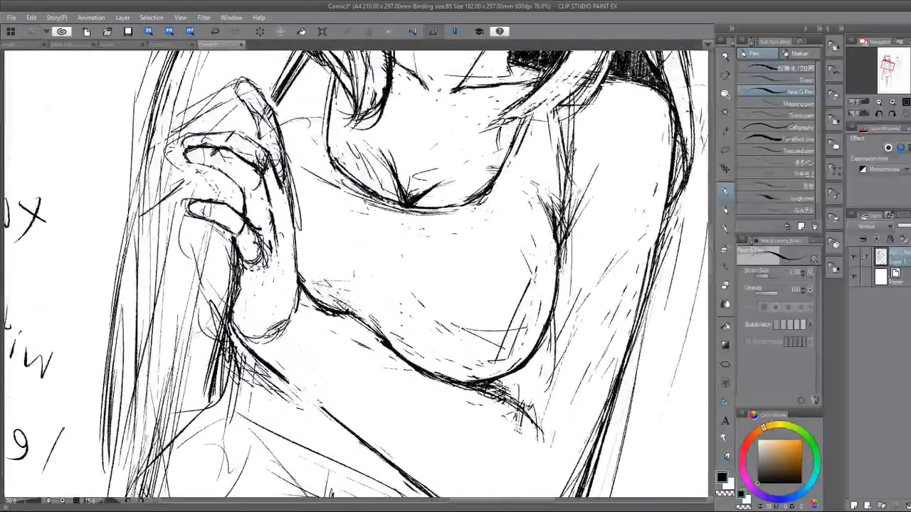
Soften the wrist curve with the eraser, then add short pen strokes at the wrist and beneath the little finger.
{"action": "key", "text": "e"}
{"action": "left_click_drag", "start_coordinate": [277, 338], "coordinate": [277, 325]}
{"action": "key", "text": "p"}
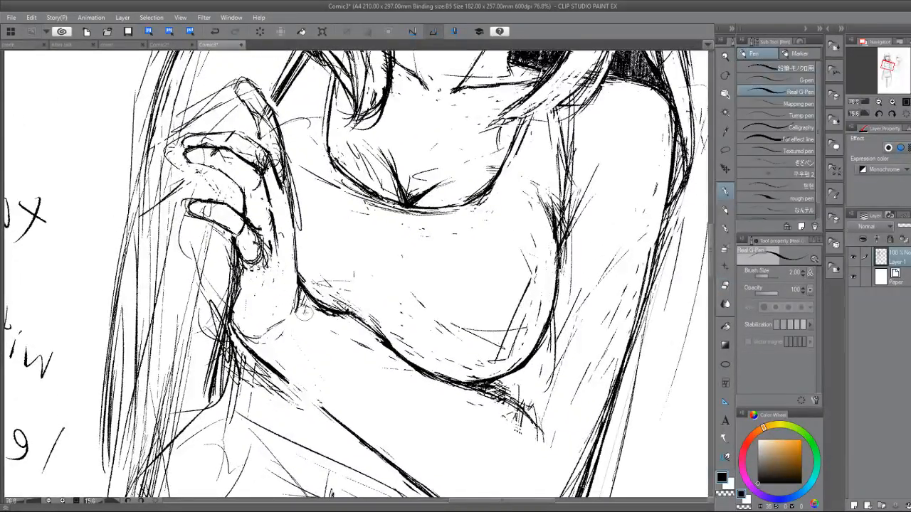
{"action": "left_click_drag", "start_coordinate": [278, 338], "coordinate": [291, 327]}
{"action": "left_click_drag", "start_coordinate": [237, 220], "coordinate": [242, 245]}
{"action": "key", "text": "e"}
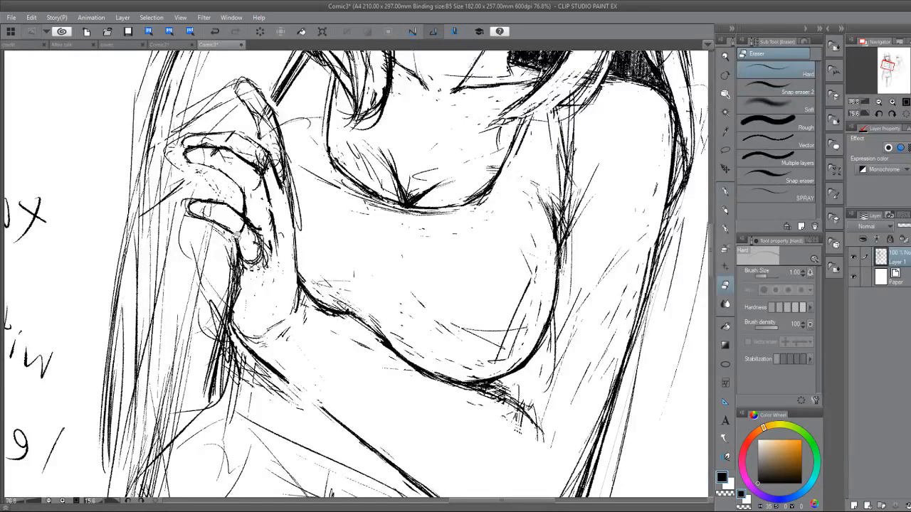
{"action": "key", "text": "p"}
{"action": "key", "text": "e"}
Refine the gripping hand's fingers with short contour strokes, adding a joint line on the index finger.
{"action": "left_click_drag", "start_coordinate": [232, 246], "coordinate": [204, 494]}
{"action": "key", "text": "p"}
{"action": "mouse_move", "coordinate": [202, 263]}
{"action": "left_mouse_down"}
{"action": "mouse_move", "coordinate": [205, 246]}
{"action": "mouse_move", "coordinate": [238, 306]}
{"action": "left_mouse_up"}
{"action": "key", "text": "e"}
{"action": "key", "text": "p"}
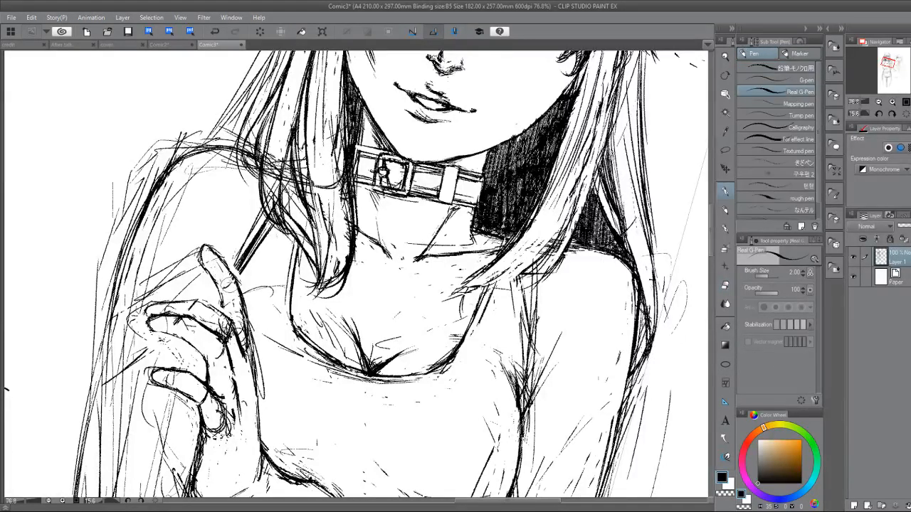
{"action": "mouse_move", "coordinate": [227, 265]}
{"action": "left_mouse_down"}
{"action": "mouse_move", "coordinate": [235, 276]}
{"action": "mouse_move", "coordinate": [227, 256]}
{"action": "left_mouse_up"}
{"action": "key", "text": "e"}
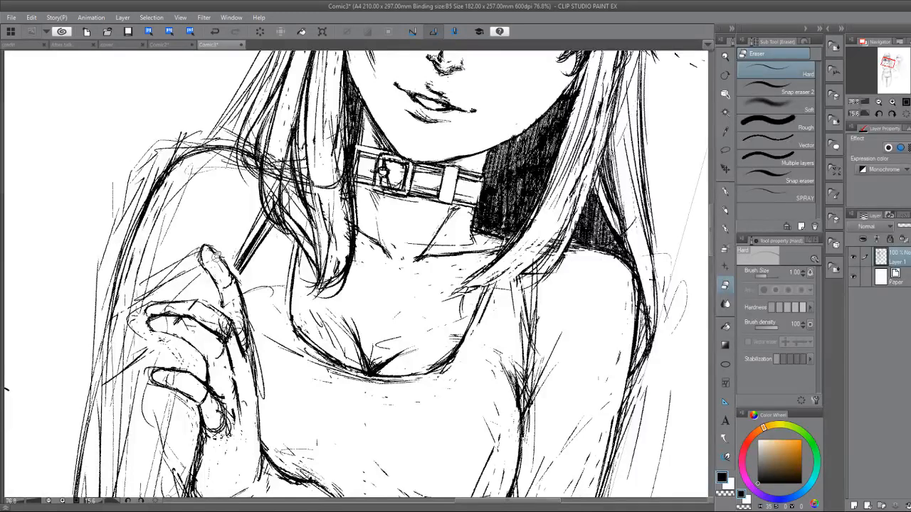
Erase the rough lines outside the gripped arm's shoulder and redraw the upper arm's outer contour.
{"action": "mouse_move", "coordinate": [328, 235]}
{"action": "left_mouse_down"}
{"action": "mouse_move", "coordinate": [386, 185]}
{"action": "mouse_move", "coordinate": [371, 285]}
{"action": "mouse_move", "coordinate": [404, 389]}
{"action": "mouse_move", "coordinate": [466, 334]}
{"action": "mouse_move", "coordinate": [455, 341]}
{"action": "left_mouse_up"}
{"action": "mouse_move", "coordinate": [203, 299]}
{"action": "left_mouse_down"}
{"action": "mouse_move", "coordinate": [178, 380]}
{"action": "mouse_move", "coordinate": [199, 333]}
{"action": "mouse_move", "coordinate": [190, 379]}
{"action": "mouse_move", "coordinate": [178, 356]}
{"action": "mouse_move", "coordinate": [189, 318]}
{"action": "mouse_move", "coordinate": [193, 369]}
{"action": "left_mouse_up"}
{"action": "mouse_move", "coordinate": [199, 327]}
{"action": "left_mouse_down"}
{"action": "mouse_move", "coordinate": [195, 388]}
{"action": "mouse_move", "coordinate": [228, 453]}
{"action": "left_mouse_up"}
{"action": "key", "text": "p"}
{"action": "key", "text": "ctrl+minus"}
{"action": "left_click_drag", "start_coordinate": [356, 285], "coordinate": [338, 120]}
{"action": "left_click_drag", "start_coordinate": [172, 236], "coordinate": [177, 355]}
{"action": "left_click_drag", "start_coordinate": [176, 322], "coordinate": [187, 420]}
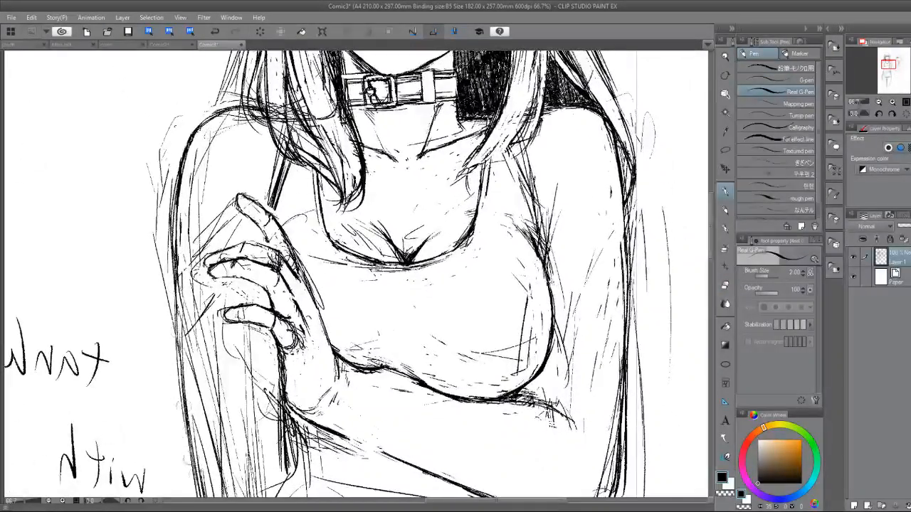
Darken the gripped arm's inner edge below the hand and its outer edge down to the elbow.
{"action": "left_click_drag", "start_coordinate": [527, 377], "coordinate": [487, 276]}
{"action": "left_click_drag", "start_coordinate": [237, 234], "coordinate": [243, 293]}
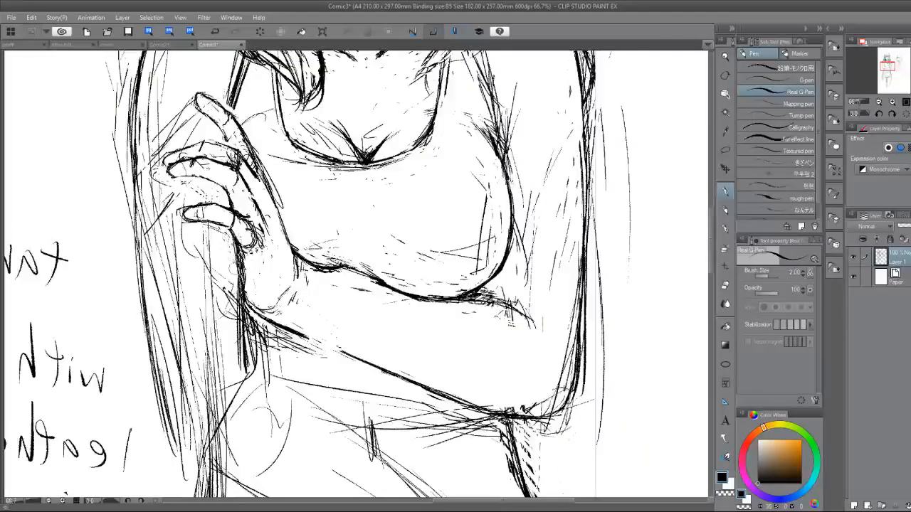
{"action": "left_click_drag", "start_coordinate": [231, 249], "coordinate": [239, 292]}
{"action": "left_click_drag", "start_coordinate": [242, 367], "coordinate": [253, 370]}
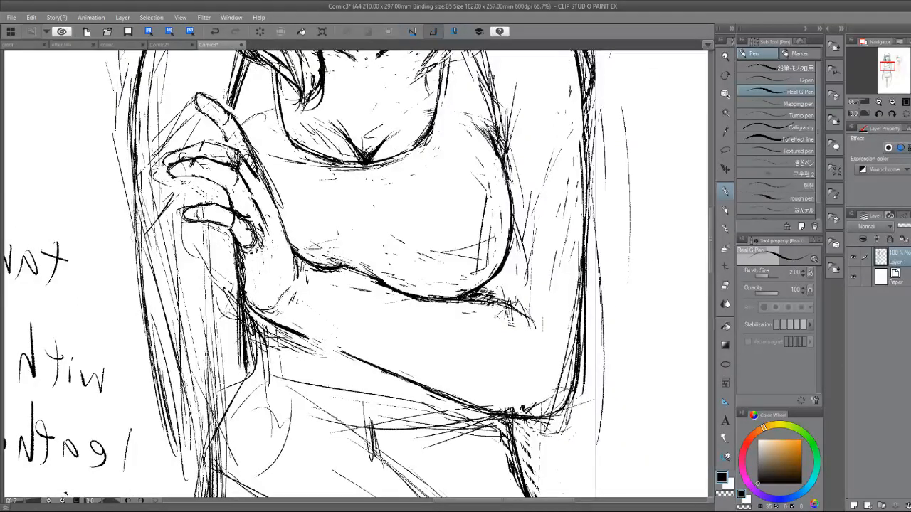
{"action": "mouse_move", "coordinate": [139, 203]}
{"action": "left_mouse_down"}
{"action": "mouse_move", "coordinate": [155, 363]}
{"action": "mouse_move", "coordinate": [175, 418]}
{"action": "mouse_move", "coordinate": [210, 455]}
{"action": "left_mouse_up"}
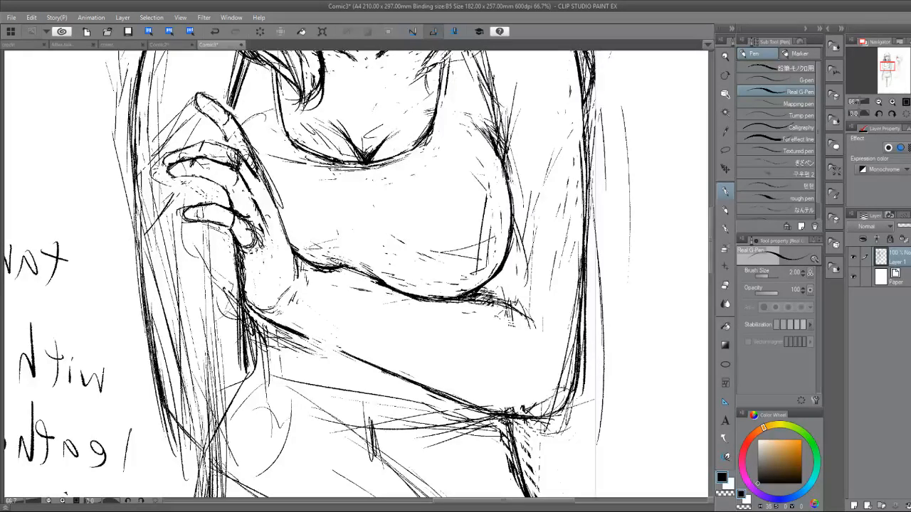
Reinforce the outer contour of the gripped upper arm beside the fingers with long pen strokes.
{"action": "left_click_drag", "start_coordinate": [367, 163], "coordinate": [350, 324]}
{"action": "left_click_drag", "start_coordinate": [122, 231], "coordinate": [121, 330]}
{"action": "left_click_drag", "start_coordinate": [122, 253], "coordinate": [119, 317]}
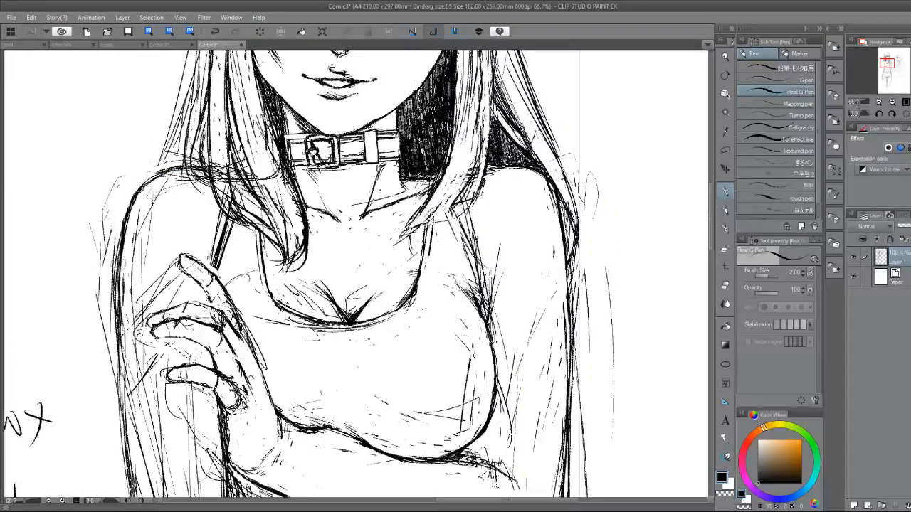
{"action": "left_click_drag", "start_coordinate": [119, 276], "coordinate": [126, 396]}
{"action": "left_click_drag", "start_coordinate": [302, 249], "coordinate": [298, 143]}
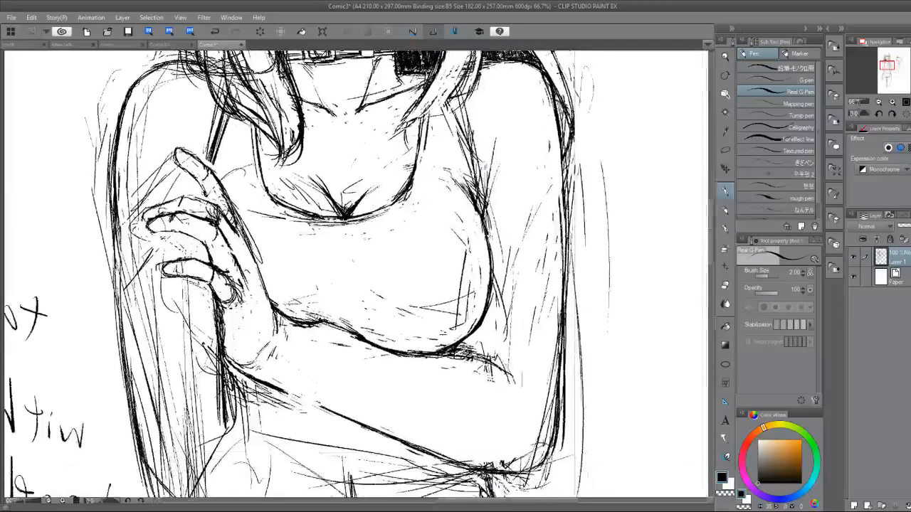
Erase the excess sketch lines along the outer side of the gripped arm from the hand to the elbow.
{"action": "key", "text": "e"}
{"action": "left_click_drag", "start_coordinate": [111, 231], "coordinate": [138, 445]}
{"action": "left_click_drag", "start_coordinate": [122, 334], "coordinate": [146, 490]}
{"action": "left_click_drag", "start_coordinate": [146, 346], "coordinate": [131, 300]}
{"action": "left_click_drag", "start_coordinate": [105, 253], "coordinate": [132, 408]}
Redraw the gripped arm's lower outer contour and add light curved strokes across it near the elbow.
{"action": "key", "text": "p"}
{"action": "left_click_drag", "start_coordinate": [114, 349], "coordinate": [130, 419]}
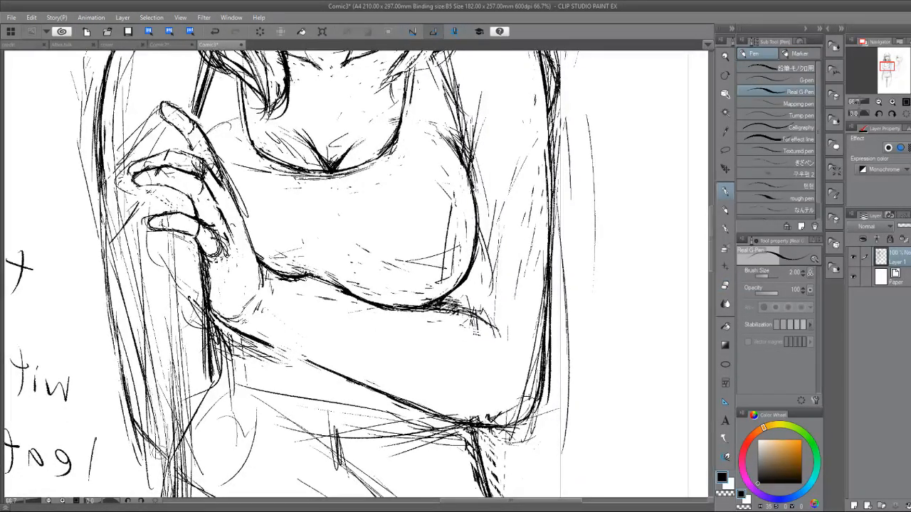
{"action": "left_click_drag", "start_coordinate": [158, 386], "coordinate": [190, 375]}
{"action": "mouse_move", "coordinate": [159, 394]}
{"action": "left_mouse_down"}
{"action": "mouse_move", "coordinate": [191, 378]}
{"action": "mouse_move", "coordinate": [206, 397]}
{"action": "left_mouse_up"}
{"action": "scroll", "coordinate": [342, 400], "scroll_direction": "down", "scroll_amount": 3}
{"action": "mouse_move", "coordinate": [341, 285]}
{"action": "left_mouse_down"}
{"action": "mouse_move", "coordinate": [325, 278]}
{"action": "mouse_move", "coordinate": [412, 335]}
{"action": "mouse_move", "coordinate": [286, 334]}
{"action": "left_mouse_up"}
{"action": "mouse_move", "coordinate": [313, 342]}
{"action": "left_mouse_down"}
{"action": "mouse_move", "coordinate": [180, 151]}
{"action": "mouse_move", "coordinate": [199, 137]}
{"action": "mouse_move", "coordinate": [221, 187]}
{"action": "left_mouse_up"}
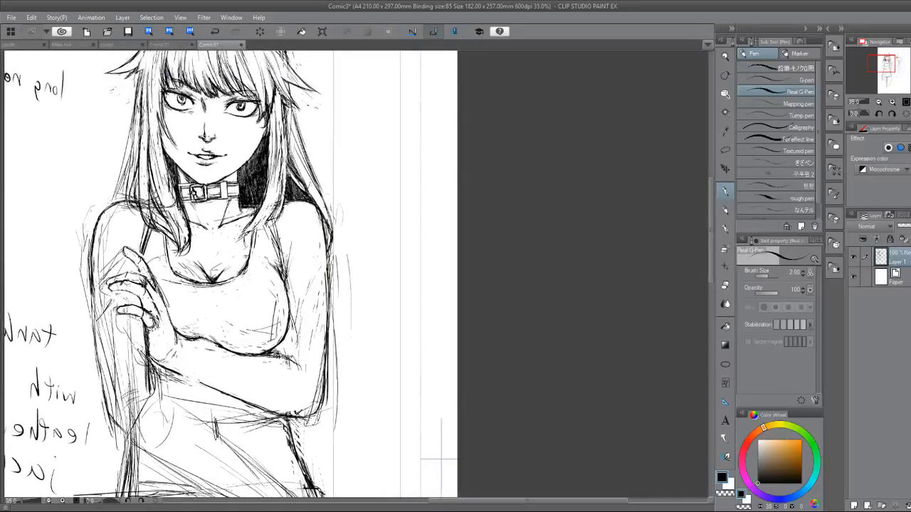
{"action": "left_click_drag", "start_coordinate": [235, 285], "coordinate": [328, 242]}
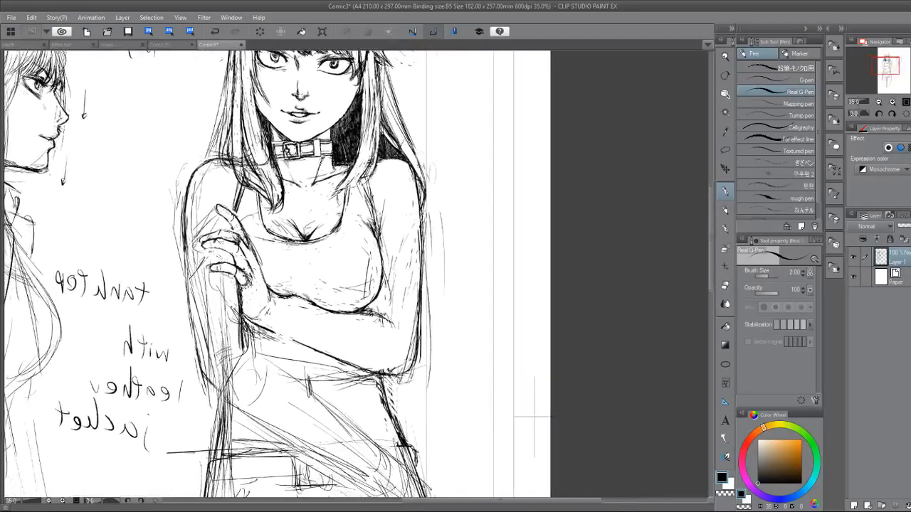
{"action": "left_click_drag", "start_coordinate": [479, 460], "coordinate": [516, 433]}
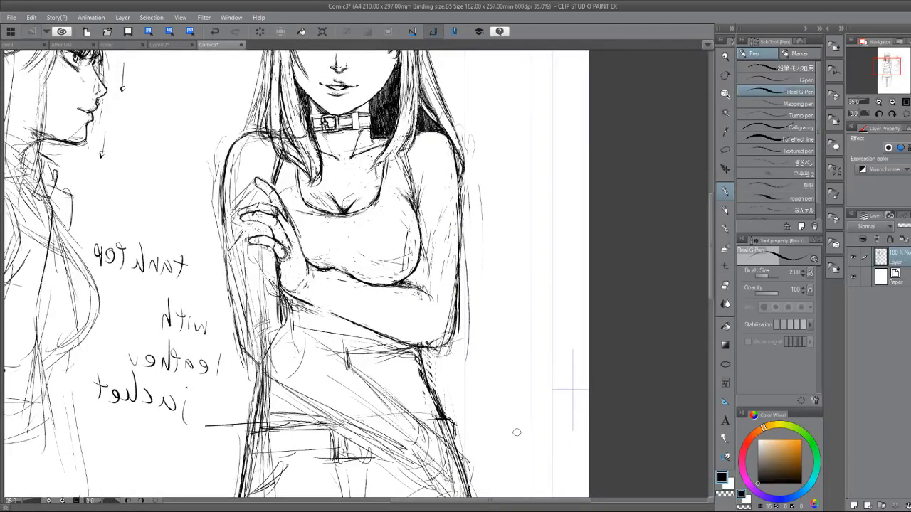
{"action": "mouse_move", "coordinate": [517, 432]}
{"action": "left_mouse_down"}
{"action": "mouse_move", "coordinate": [501, 496]}
{"action": "mouse_move", "coordinate": [508, 453]}
{"action": "left_mouse_up"}
Erase stray marks beside the waist contour below the folded arm's elbow and redraw the contour toward the hip.
{"action": "scroll", "coordinate": [355, 411], "scroll_direction": "up", "scroll_amount": 4}
{"action": "mouse_move", "coordinate": [355, 411]}
{"action": "left_mouse_down"}
{"action": "mouse_move", "coordinate": [302, 381]}
{"action": "mouse_move", "coordinate": [283, 347]}
{"action": "left_mouse_up"}
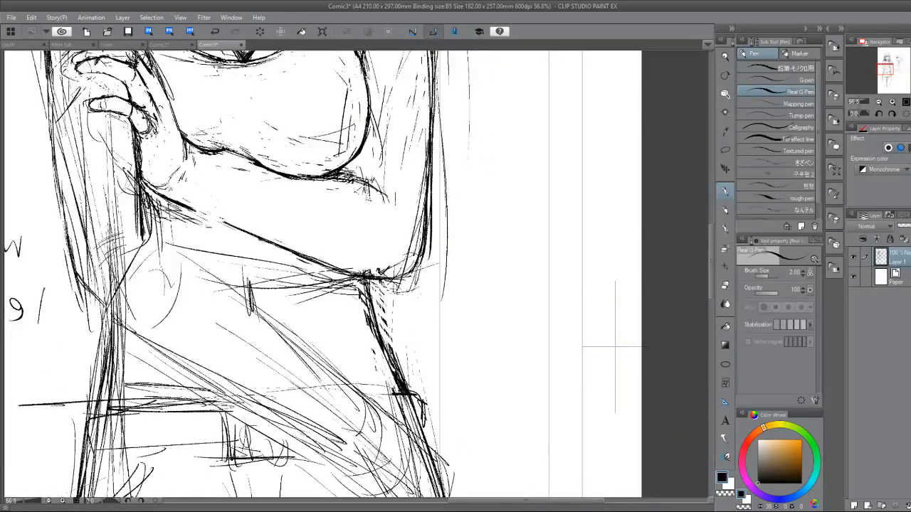
{"action": "key", "text": "e"}
{"action": "left_click_drag", "start_coordinate": [359, 286], "coordinate": [372, 318]}
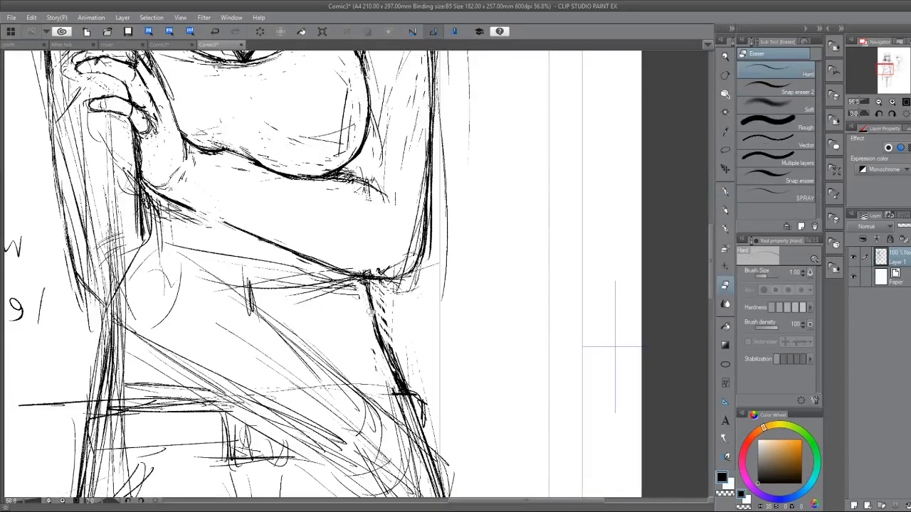
{"action": "key", "text": "p"}
{"action": "mouse_move", "coordinate": [367, 278]}
{"action": "left_mouse_down"}
{"action": "mouse_move", "coordinate": [370, 313]}
{"action": "mouse_move", "coordinate": [400, 378]}
{"action": "left_mouse_up"}
Thin the heavy waist contour under the folded arm's elbow by erasing the excess lines along it down to the hip.
{"action": "key", "text": "e"}
{"action": "left_click_drag", "start_coordinate": [379, 355], "coordinate": [393, 389]}
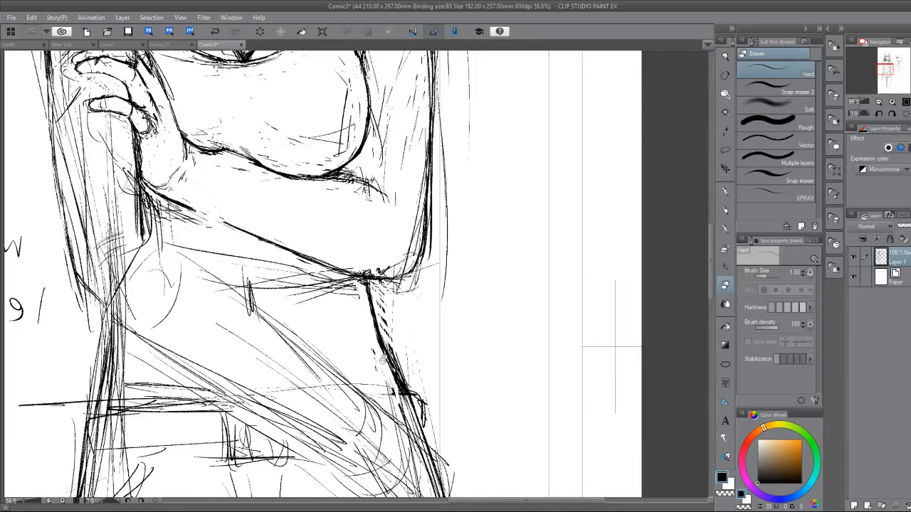
{"action": "left_click_drag", "start_coordinate": [391, 338], "coordinate": [414, 408]}
{"action": "left_click_drag", "start_coordinate": [388, 338], "coordinate": [408, 398]}
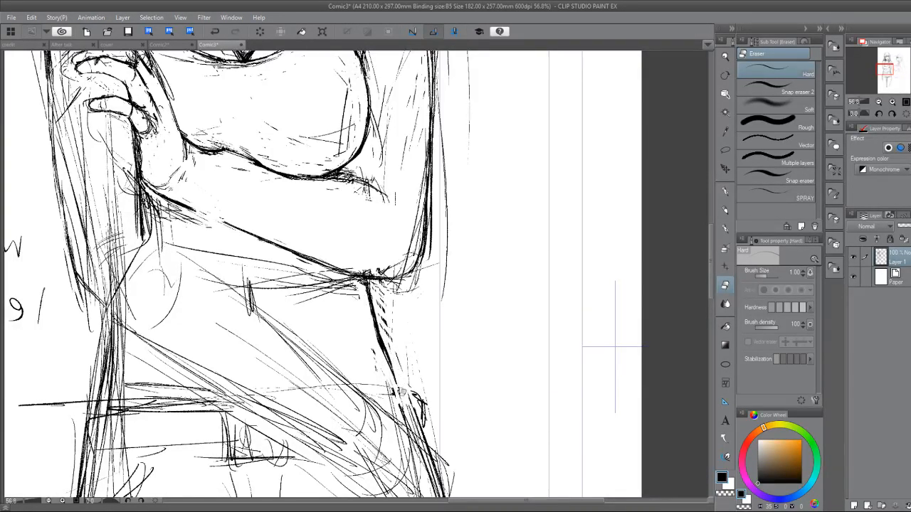
{"action": "key", "text": "p"}
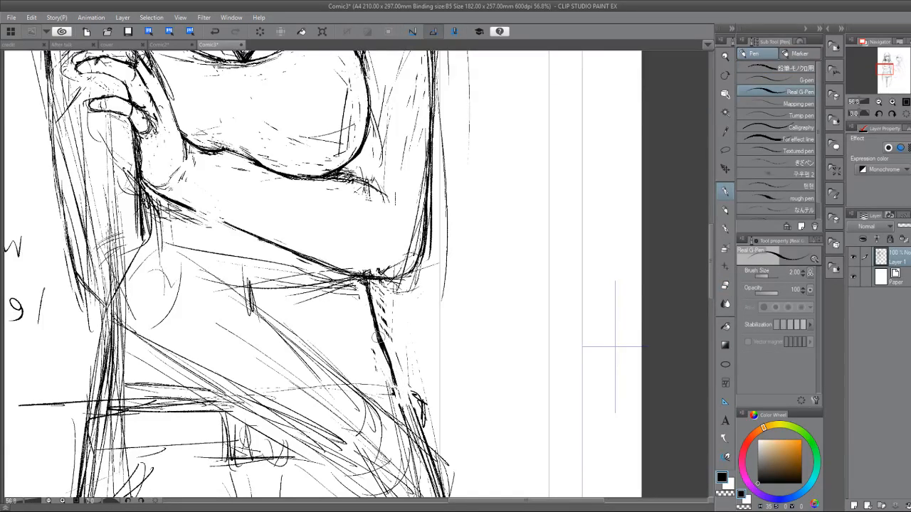
{"action": "key", "text": "e"}
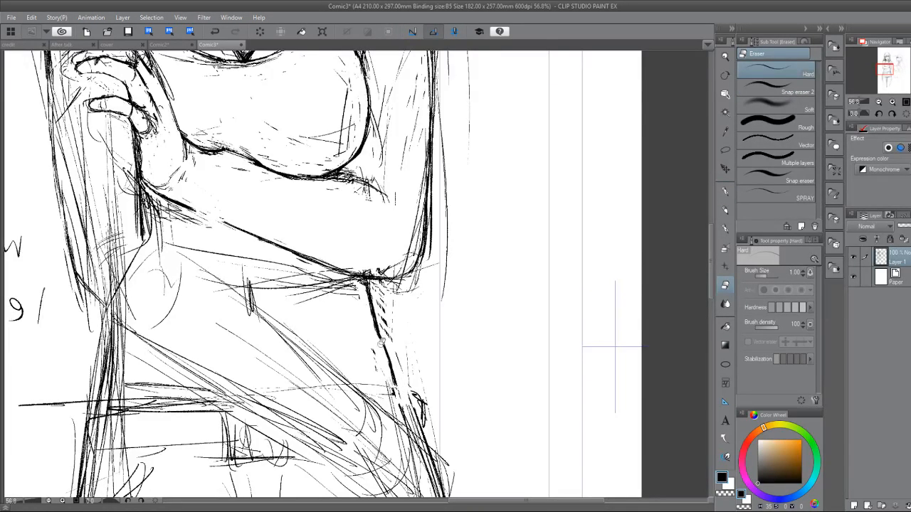
{"action": "key", "text": "p"}
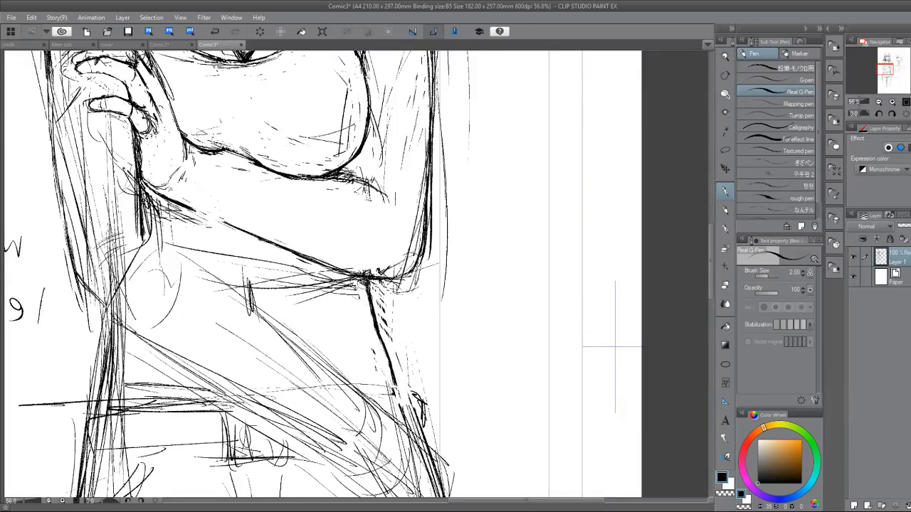
{"action": "key", "text": "e"}
{"action": "left_click_drag", "start_coordinate": [366, 300], "coordinate": [350, 282]}
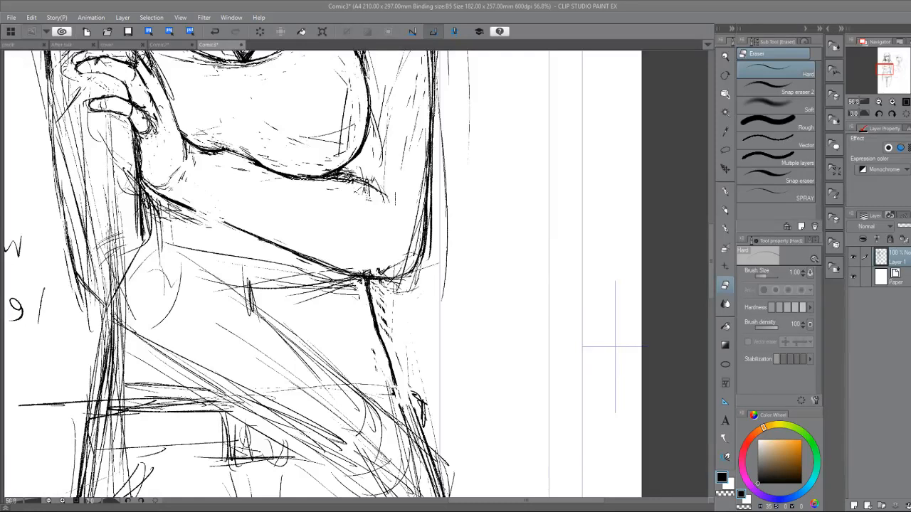
Lasso the rough construction lines inside the gripped arm from below the hand to the elbow and delete them.
{"action": "mouse_move", "coordinate": [356, 285]}
{"action": "left_mouse_down"}
{"action": "mouse_move", "coordinate": [431, 318]}
{"action": "mouse_move", "coordinate": [482, 372]}
{"action": "left_mouse_up"}
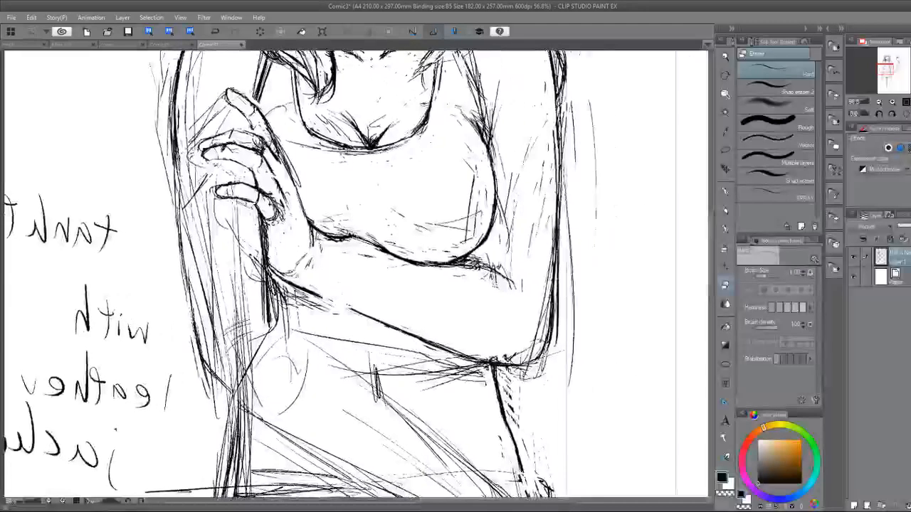
{"action": "left_click", "coordinate": [722, 148]}
{"action": "mouse_move", "coordinate": [171, 70]}
{"action": "left_mouse_down"}
{"action": "mouse_move", "coordinate": [170, 204]}
{"action": "mouse_move", "coordinate": [147, 54]}
{"action": "left_mouse_up"}
{"action": "left_click", "coordinate": [133, 222]}
{"action": "left_click", "coordinate": [136, 198]}
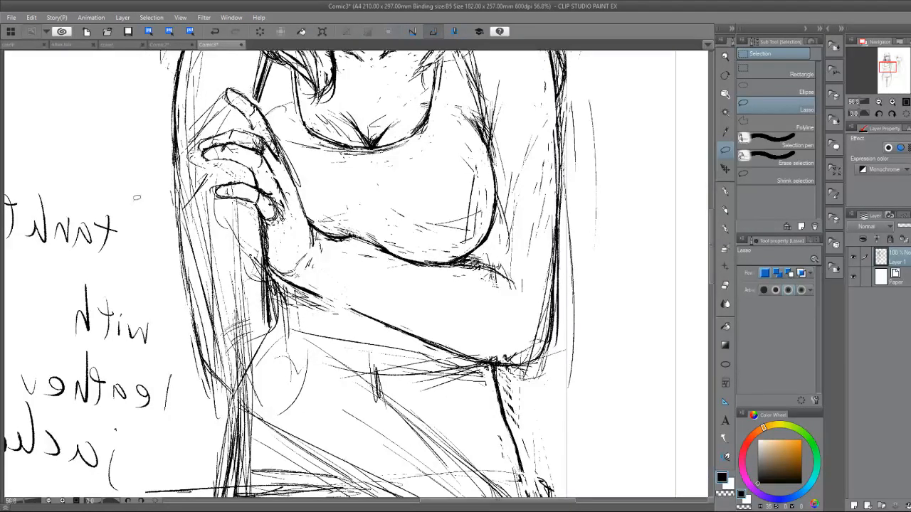
{"action": "mouse_move", "coordinate": [183, 172]}
{"action": "left_mouse_down"}
{"action": "mouse_move", "coordinate": [213, 357]}
{"action": "mouse_move", "coordinate": [286, 372]}
{"action": "mouse_move", "coordinate": [239, 203]}
{"action": "mouse_move", "coordinate": [204, 178]}
{"action": "left_mouse_up"}
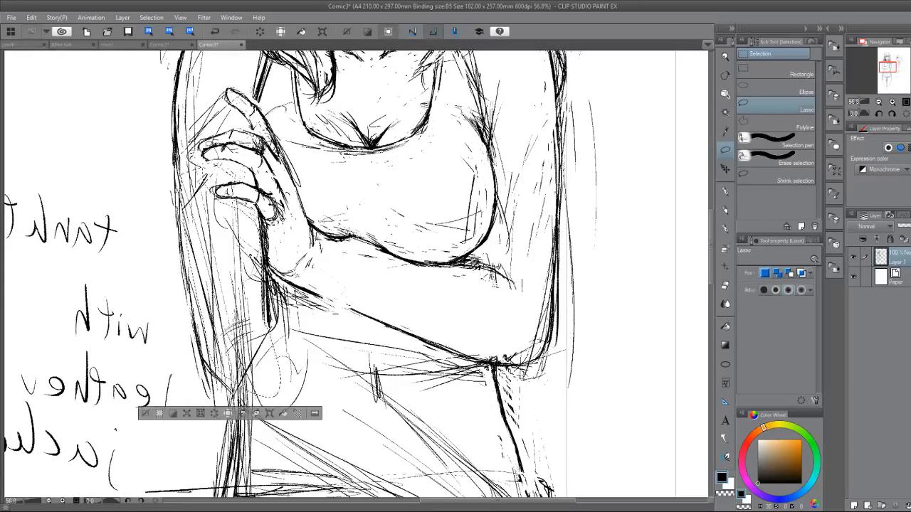
{"action": "left_click", "coordinate": [216, 413]}
{"action": "left_click", "coordinate": [151, 414]}
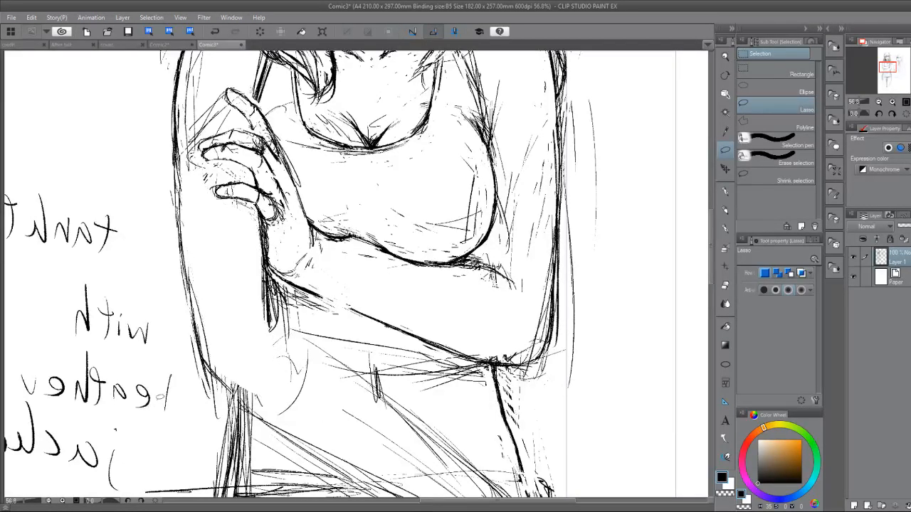
Draw the gripped arm's elbow and the upper and lower edges of its forearm crossing the waist diagonally.
{"action": "left_click", "coordinate": [727, 188]}
{"action": "left_click_drag", "start_coordinate": [284, 306], "coordinate": [264, 259]}
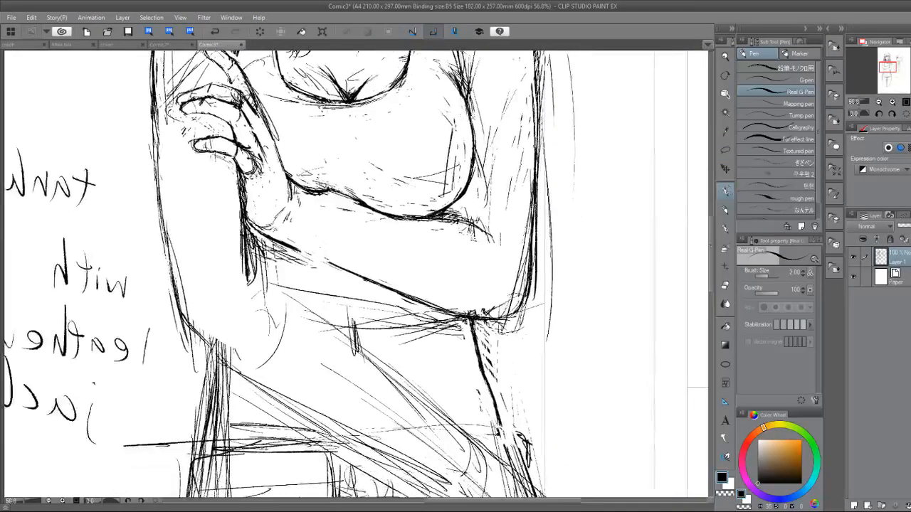
{"action": "mouse_move", "coordinate": [195, 308]}
{"action": "left_mouse_down"}
{"action": "mouse_move", "coordinate": [226, 273]}
{"action": "mouse_move", "coordinate": [211, 294]}
{"action": "mouse_move", "coordinate": [237, 268]}
{"action": "mouse_move", "coordinate": [208, 286]}
{"action": "mouse_move", "coordinate": [277, 267]}
{"action": "mouse_move", "coordinate": [501, 481]}
{"action": "left_mouse_up"}
{"action": "mouse_move", "coordinate": [178, 301]}
{"action": "left_mouse_down"}
{"action": "mouse_move", "coordinate": [215, 352]}
{"action": "mouse_move", "coordinate": [236, 362]}
{"action": "left_mouse_up"}
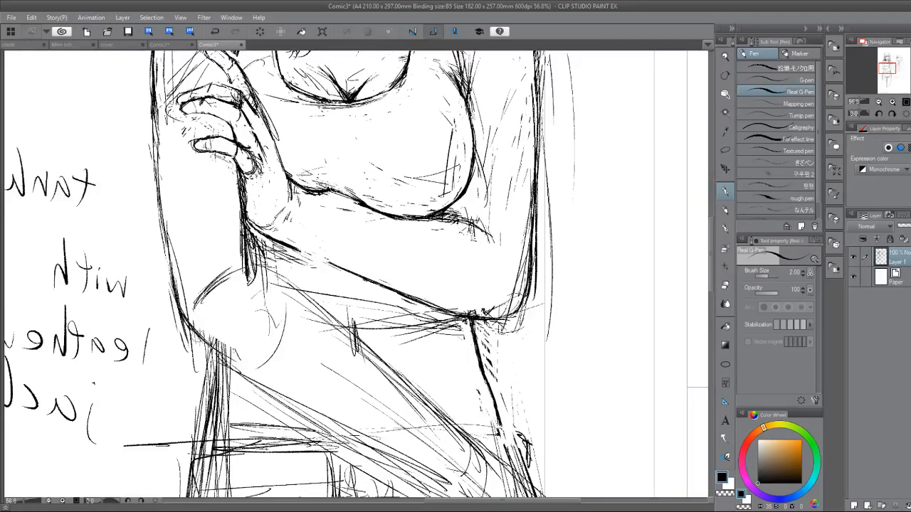
{"action": "left_click_drag", "start_coordinate": [193, 332], "coordinate": [272, 380]}
{"action": "left_click_drag", "start_coordinate": [216, 347], "coordinate": [331, 417]}
{"action": "left_click_drag", "start_coordinate": [194, 320], "coordinate": [287, 389]}
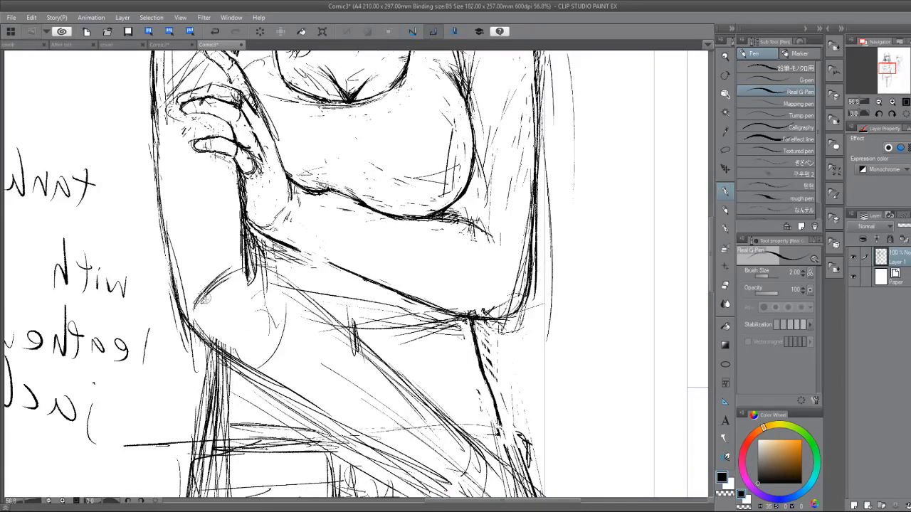
Build up the curved crease inside the gripped arm's elbow and reinforce both forearm edges with repeated pen strokes.
{"action": "left_click_drag", "start_coordinate": [196, 304], "coordinate": [233, 258]}
{"action": "mouse_move", "coordinate": [206, 286]}
{"action": "left_mouse_down"}
{"action": "mouse_move", "coordinate": [229, 261]}
{"action": "mouse_move", "coordinate": [298, 286]}
{"action": "left_mouse_up"}
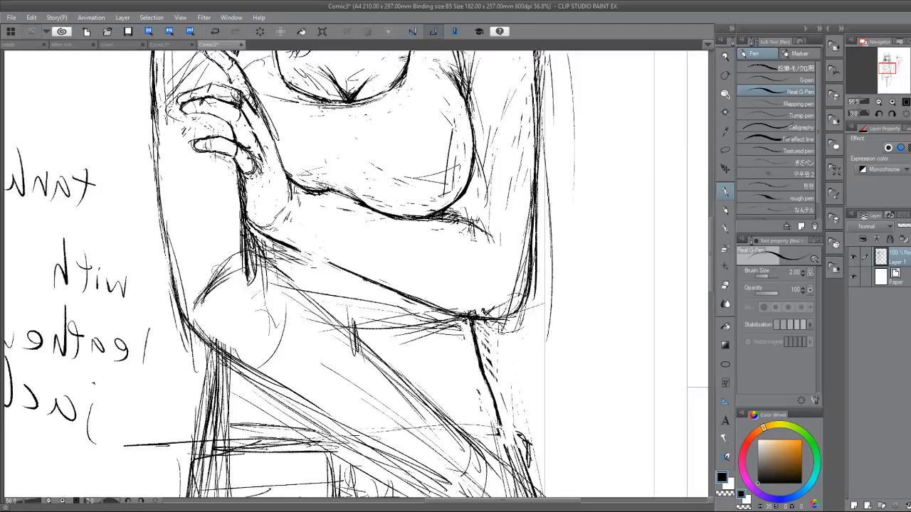
{"action": "left_click_drag", "start_coordinate": [198, 303], "coordinate": [212, 270]}
{"action": "mouse_move", "coordinate": [201, 283]}
{"action": "left_mouse_down"}
{"action": "mouse_move", "coordinate": [242, 253]}
{"action": "mouse_move", "coordinate": [285, 263]}
{"action": "left_mouse_up"}
{"action": "mouse_move", "coordinate": [260, 256]}
{"action": "left_mouse_down"}
{"action": "mouse_move", "coordinate": [297, 278]}
{"action": "mouse_move", "coordinate": [409, 387]}
{"action": "left_mouse_up"}
{"action": "left_click_drag", "start_coordinate": [221, 355], "coordinate": [261, 380]}
{"action": "mouse_move", "coordinate": [193, 324]}
{"action": "left_mouse_down"}
{"action": "mouse_move", "coordinate": [344, 420]}
{"action": "mouse_move", "coordinate": [314, 361]}
{"action": "left_mouse_up"}
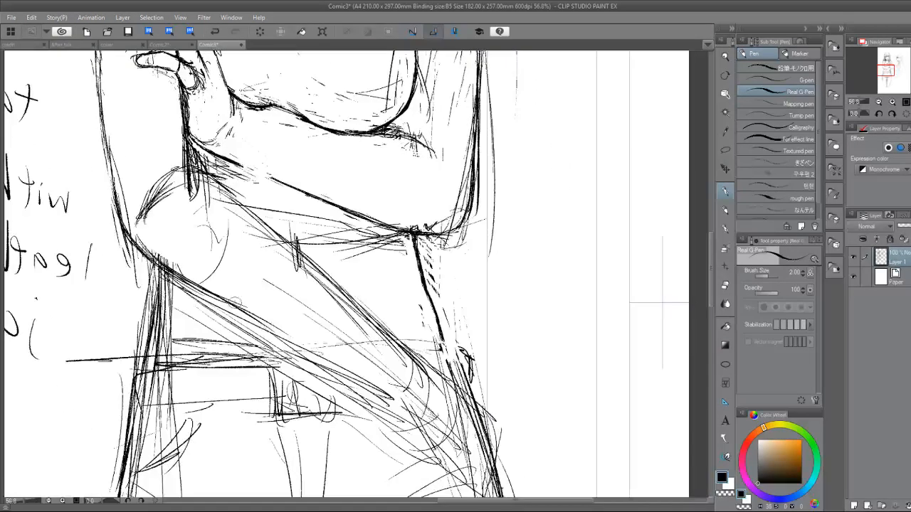
Extend the forearm's lower edge to the wrist, then sketch the curved wrist end and the line continuing past the hip.
{"action": "left_click_drag", "start_coordinate": [236, 305], "coordinate": [339, 381]}
{"action": "left_click_drag", "start_coordinate": [404, 402], "coordinate": [413, 423]}
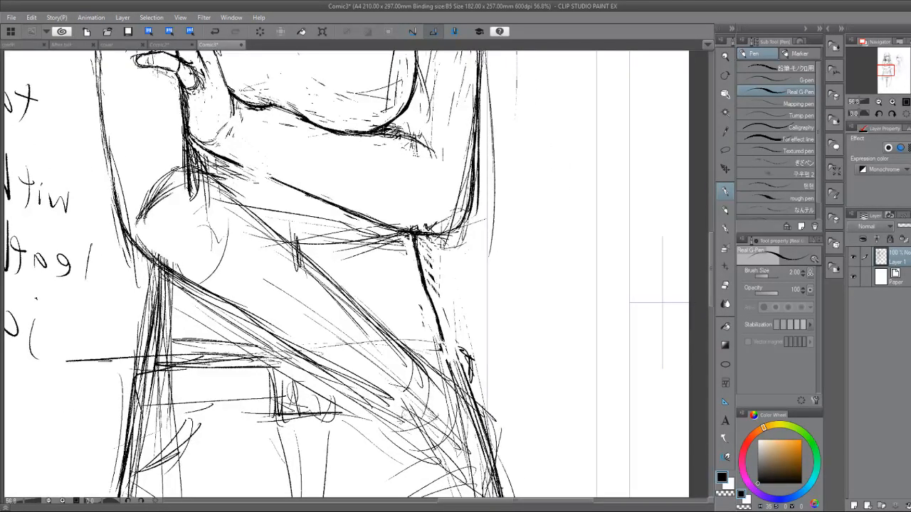
{"action": "left_click_drag", "start_coordinate": [429, 392], "coordinate": [404, 416]}
{"action": "mouse_move", "coordinate": [429, 376]}
{"action": "left_mouse_down"}
{"action": "mouse_move", "coordinate": [422, 406]}
{"action": "mouse_move", "coordinate": [385, 414]}
{"action": "mouse_move", "coordinate": [432, 376]}
{"action": "mouse_move", "coordinate": [454, 426]}
{"action": "left_mouse_up"}
{"action": "mouse_move", "coordinate": [420, 357]}
{"action": "left_mouse_down"}
{"action": "mouse_move", "coordinate": [443, 386]}
{"action": "mouse_move", "coordinate": [444, 373]}
{"action": "left_mouse_up"}
{"action": "mouse_move", "coordinate": [425, 363]}
{"action": "left_mouse_down"}
{"action": "mouse_move", "coordinate": [472, 377]}
{"action": "mouse_move", "coordinate": [479, 399]}
{"action": "mouse_move", "coordinate": [500, 397]}
{"action": "mouse_move", "coordinate": [487, 408]}
{"action": "left_mouse_up"}
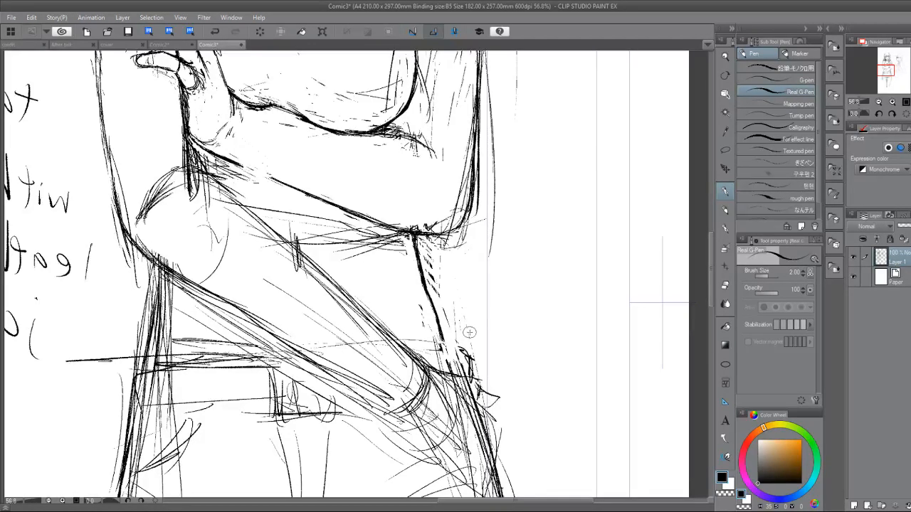
Erase the overlapping lines where the gripped arm's inner edge meets the elbow crease and redraw a clean junction.
{"action": "left_click_drag", "start_coordinate": [470, 332], "coordinate": [435, 379]}
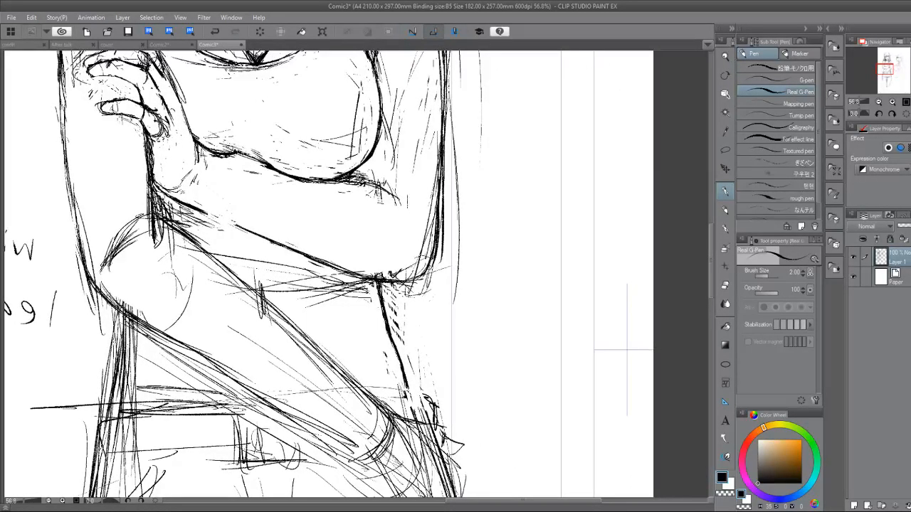
{"action": "key", "text": "e"}
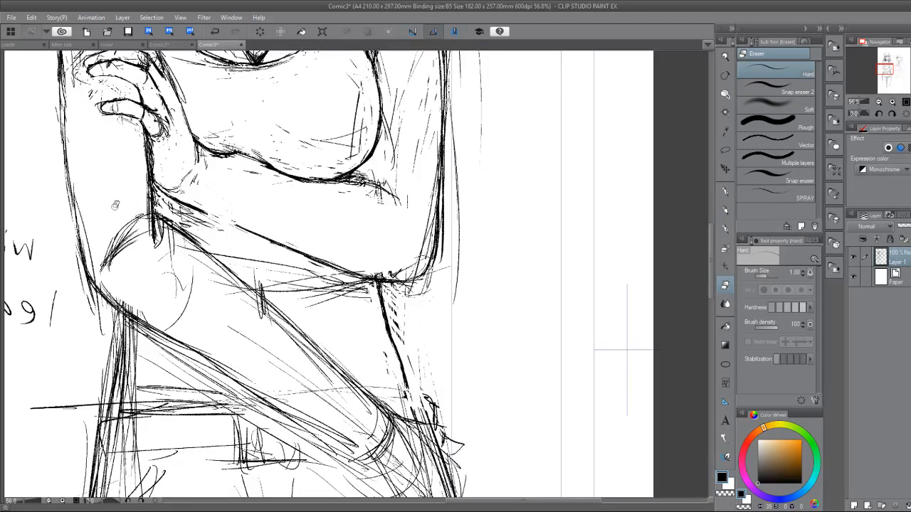
{"action": "left_click_drag", "start_coordinate": [158, 242], "coordinate": [163, 226]}
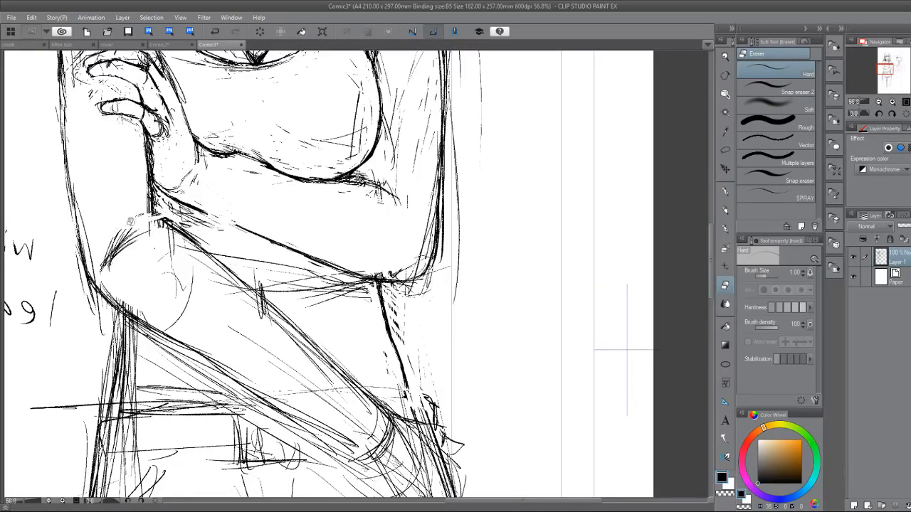
{"action": "key", "text": "p"}
{"action": "left_click_drag", "start_coordinate": [121, 229], "coordinate": [158, 218]}
{"action": "left_click_drag", "start_coordinate": [151, 188], "coordinate": [158, 209]}
{"action": "key", "text": "e"}
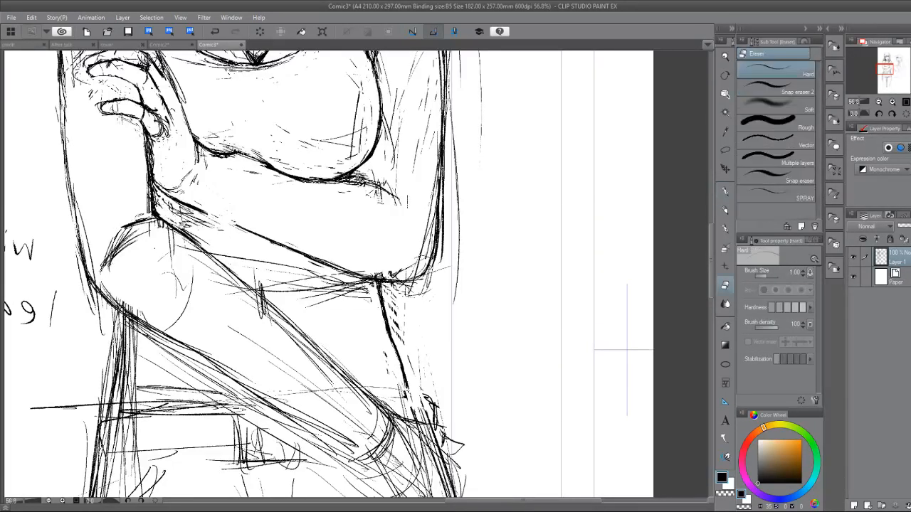
{"action": "left_click_drag", "start_coordinate": [145, 184], "coordinate": [151, 214]}
{"action": "key", "text": "p"}
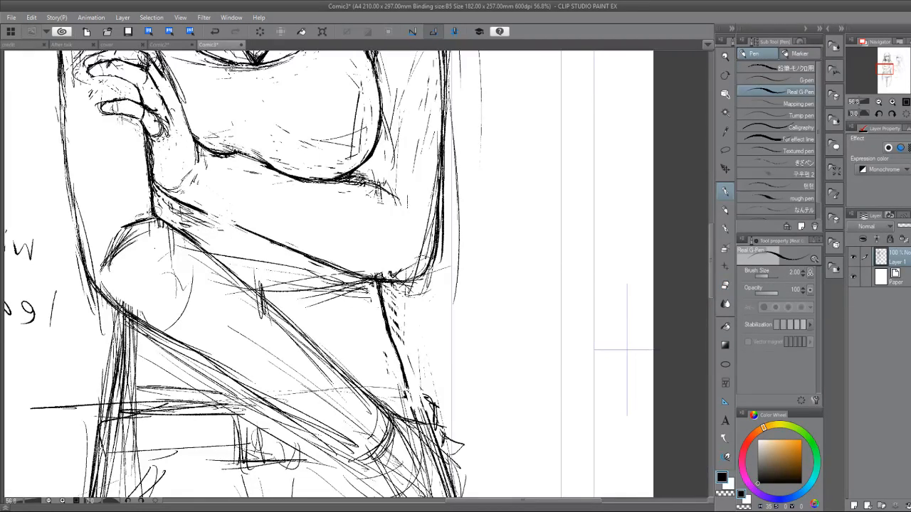
Erase the heavy outer part of the elbow crease and replace it with a lighter short curve at the inner elbow.
{"action": "left_click_drag", "start_coordinate": [135, 214], "coordinate": [107, 264]}
{"action": "key", "text": "e"}
{"action": "mouse_move", "coordinate": [142, 229]}
{"action": "left_mouse_down"}
{"action": "mouse_move", "coordinate": [122, 249]}
{"action": "mouse_move", "coordinate": [106, 256]}
{"action": "mouse_move", "coordinate": [104, 240]}
{"action": "mouse_move", "coordinate": [98, 266]}
{"action": "left_mouse_up"}
{"action": "key", "text": "p"}
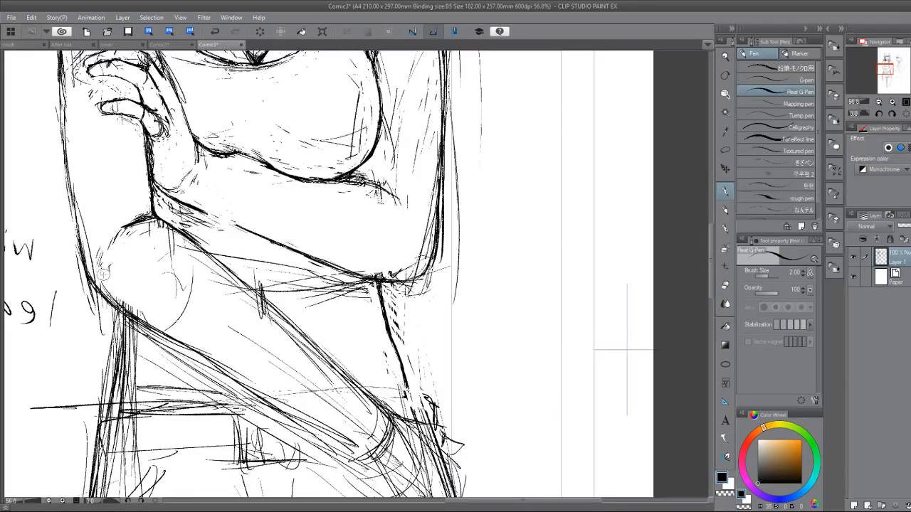
{"action": "left_click_drag", "start_coordinate": [107, 225], "coordinate": [106, 229]}
{"action": "mouse_move", "coordinate": [120, 225]}
{"action": "left_mouse_down"}
{"action": "mouse_move", "coordinate": [113, 229]}
{"action": "mouse_move", "coordinate": [136, 216]}
{"action": "left_mouse_up"}
Erase the loose lines under the gripping hand's wrist and redraw the folded forearm's lower contour as one continuous line.
{"action": "mouse_move", "coordinate": [115, 259]}
{"action": "left_mouse_down"}
{"action": "mouse_move", "coordinate": [133, 352]}
{"action": "mouse_move", "coordinate": [160, 324]}
{"action": "mouse_move", "coordinate": [126, 291]}
{"action": "left_mouse_up"}
{"action": "left_click_drag", "start_coordinate": [126, 291], "coordinate": [196, 442]}
{"action": "mouse_move", "coordinate": [221, 369]}
{"action": "left_mouse_down"}
{"action": "mouse_move", "coordinate": [250, 340]}
{"action": "mouse_move", "coordinate": [238, 346]}
{"action": "left_mouse_up"}
{"action": "key", "text": "e"}
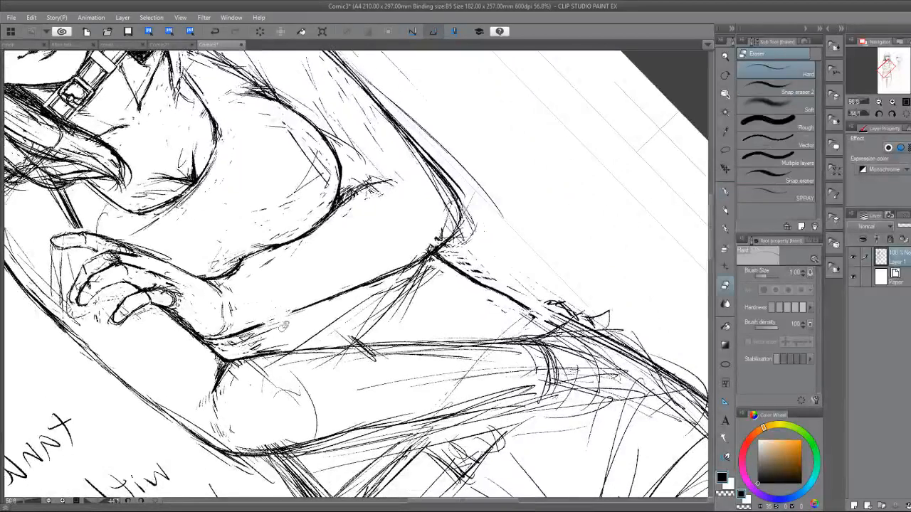
{"action": "mouse_move", "coordinate": [285, 326]}
{"action": "left_mouse_down"}
{"action": "mouse_move", "coordinate": [251, 340]}
{"action": "mouse_move", "coordinate": [296, 312]}
{"action": "mouse_move", "coordinate": [219, 360]}
{"action": "mouse_move", "coordinate": [269, 325]}
{"action": "left_mouse_up"}
{"action": "key", "text": "p"}
{"action": "mouse_move", "coordinate": [225, 357]}
{"action": "left_mouse_down"}
{"action": "mouse_move", "coordinate": [274, 323]}
{"action": "mouse_move", "coordinate": [263, 245]}
{"action": "left_mouse_up"}
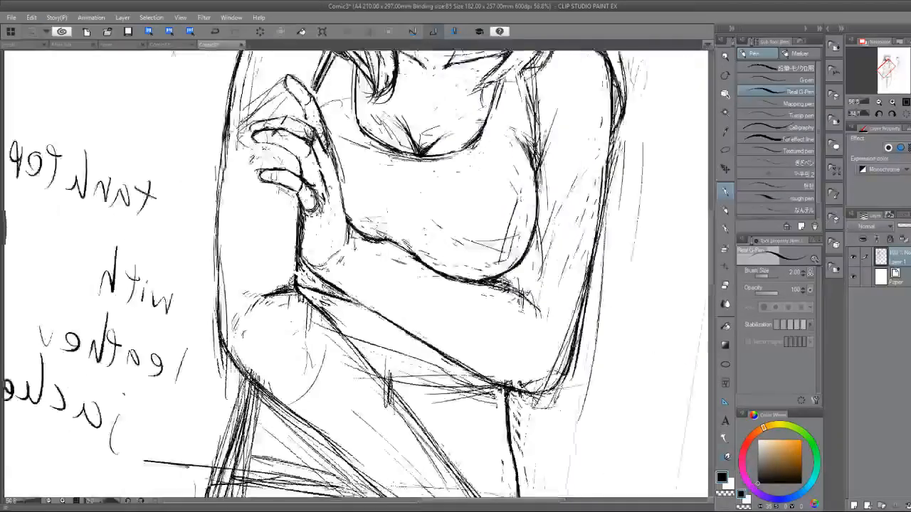
Draw the waist contour starting under the gripped arm's elbow, alternating pen strokes and erasing to shape it.
{"action": "left_click_drag", "start_coordinate": [311, 191], "coordinate": [311, 116]}
{"action": "key", "text": "e"}
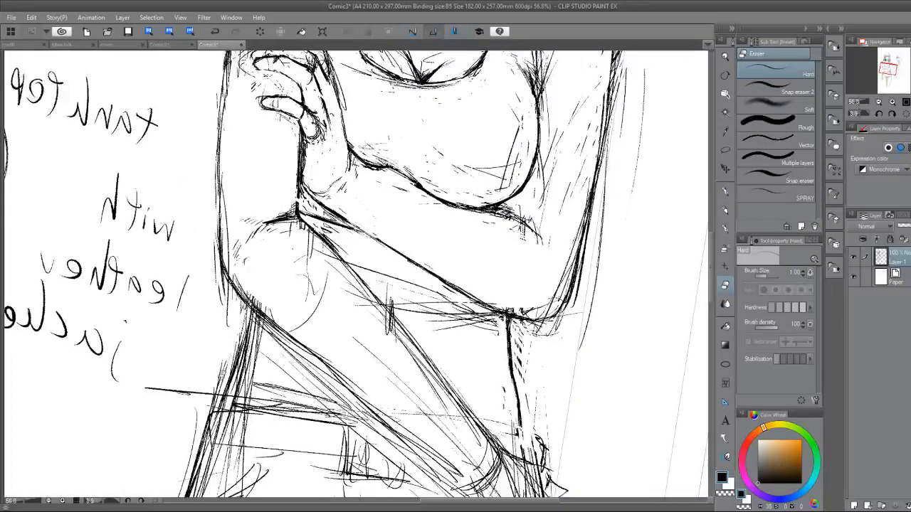
{"action": "left_click_drag", "start_coordinate": [250, 342], "coordinate": [266, 253]}
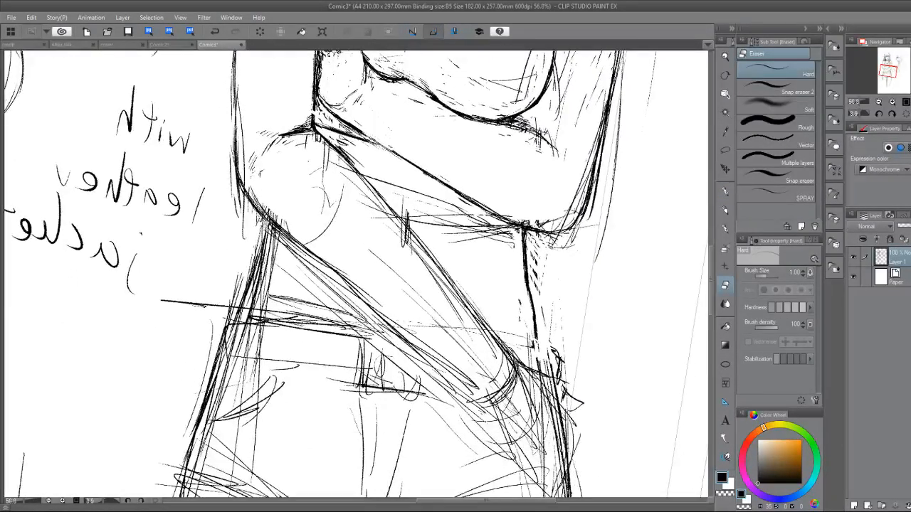
{"action": "key", "text": "p"}
{"action": "left_click_drag", "start_coordinate": [268, 220], "coordinate": [239, 276]}
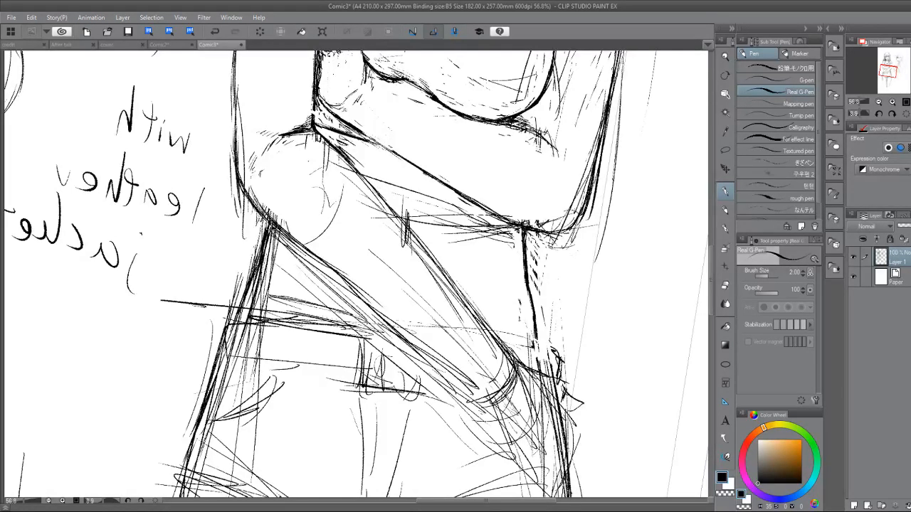
{"action": "key", "text": "e"}
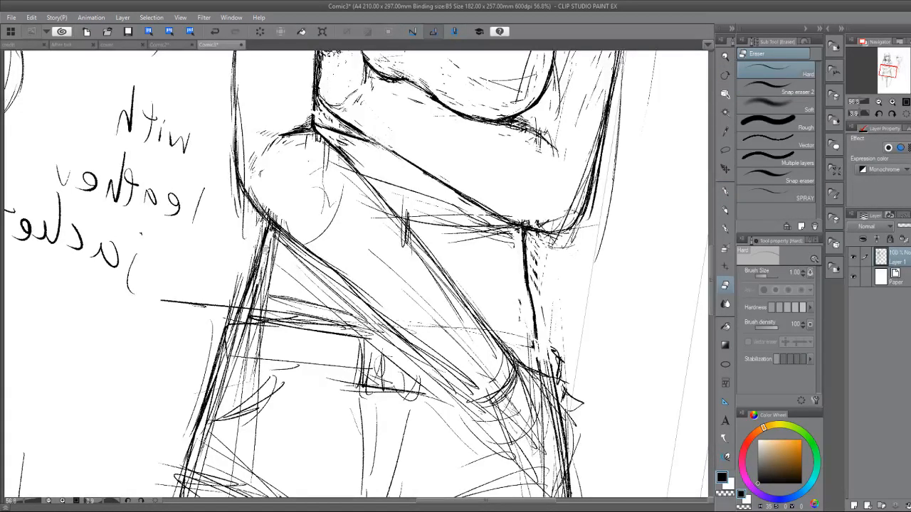
{"action": "key", "text": "p"}
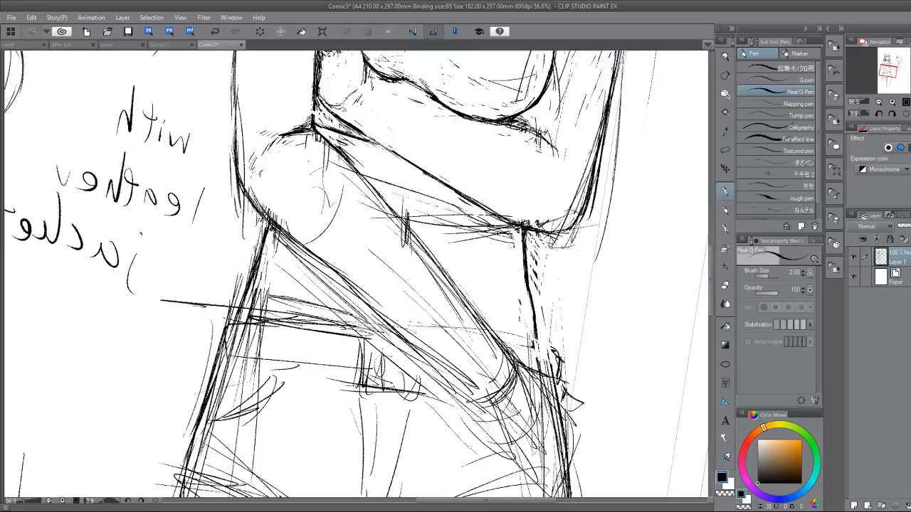
Erase the doubled sketch lines beside the waist contour below the gripped arm's elbow and refine it into a thin line.
{"action": "key", "text": "e"}
{"action": "key", "text": "p"}
{"action": "key", "text": "e"}
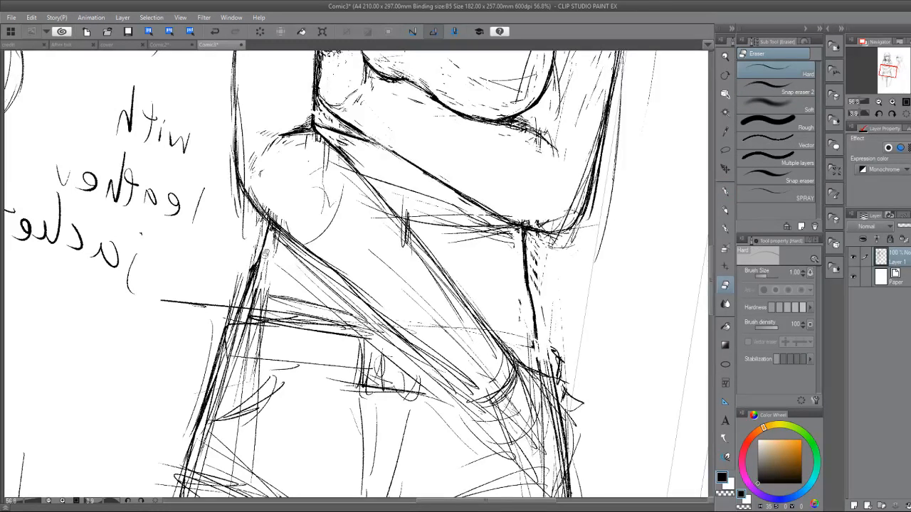
{"action": "left_click_drag", "start_coordinate": [264, 251], "coordinate": [255, 279]}
{"action": "key", "text": "p"}
{"action": "key", "text": "e"}
{"action": "key", "text": "p"}
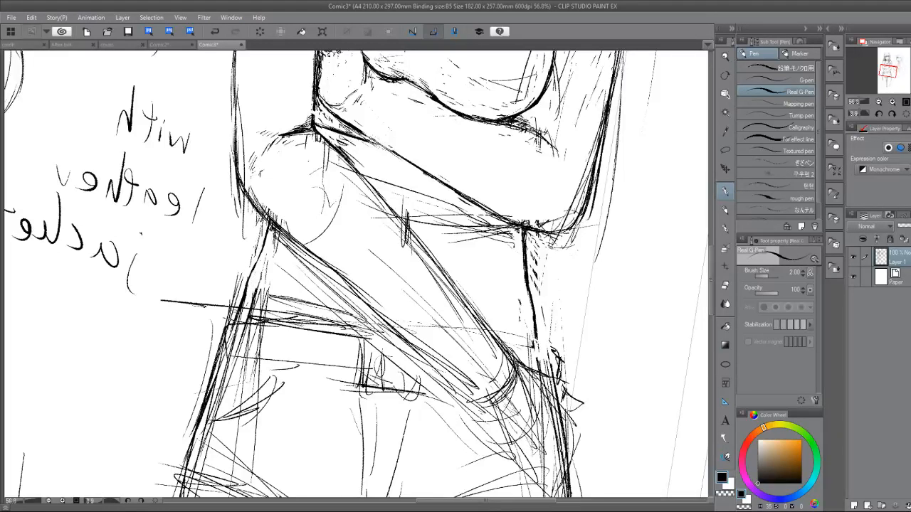
Continue the waist contour below the gripped arm's elbow down past the belt line toward the hip.
{"action": "mouse_move", "coordinate": [259, 259]}
{"action": "left_mouse_down"}
{"action": "mouse_move", "coordinate": [229, 336]}
{"action": "mouse_move", "coordinate": [231, 328]}
{"action": "mouse_move", "coordinate": [242, 358]}
{"action": "mouse_move", "coordinate": [237, 373]}
{"action": "left_mouse_up"}
{"action": "key", "text": "e"}
{"action": "key", "text": "p"}
{"action": "left_click_drag", "start_coordinate": [232, 340], "coordinate": [237, 374]}
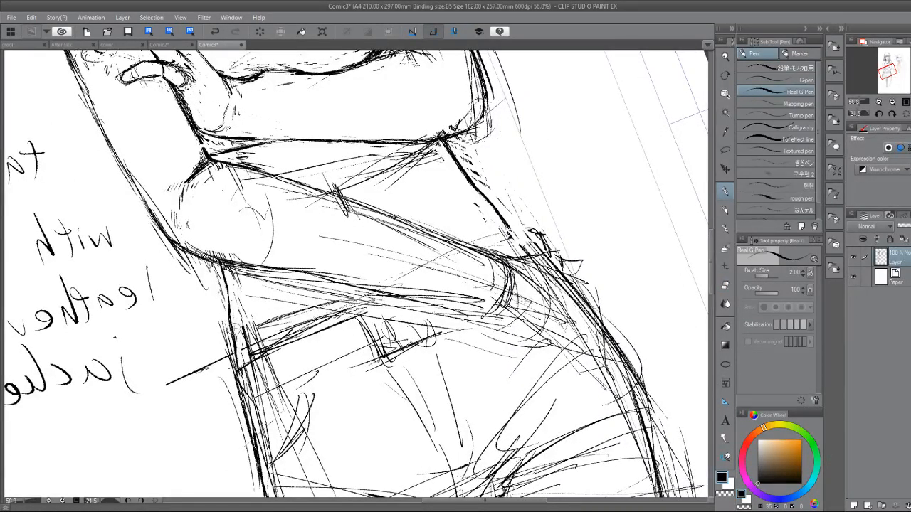
Extend the waist contour to the belt line and erase the doubled sketch lines between the waist and the gripped arm's forearm.
{"action": "left_click_drag", "start_coordinate": [230, 326], "coordinate": [236, 360]}
{"action": "key", "text": "e"}
{"action": "mouse_move", "coordinate": [237, 303]}
{"action": "left_mouse_down"}
{"action": "mouse_move", "coordinate": [248, 349]}
{"action": "mouse_move", "coordinate": [253, 326]}
{"action": "mouse_move", "coordinate": [298, 313]}
{"action": "mouse_move", "coordinate": [253, 329]}
{"action": "mouse_move", "coordinate": [247, 351]}
{"action": "mouse_move", "coordinate": [275, 341]}
{"action": "left_mouse_up"}
{"action": "key", "text": "p"}
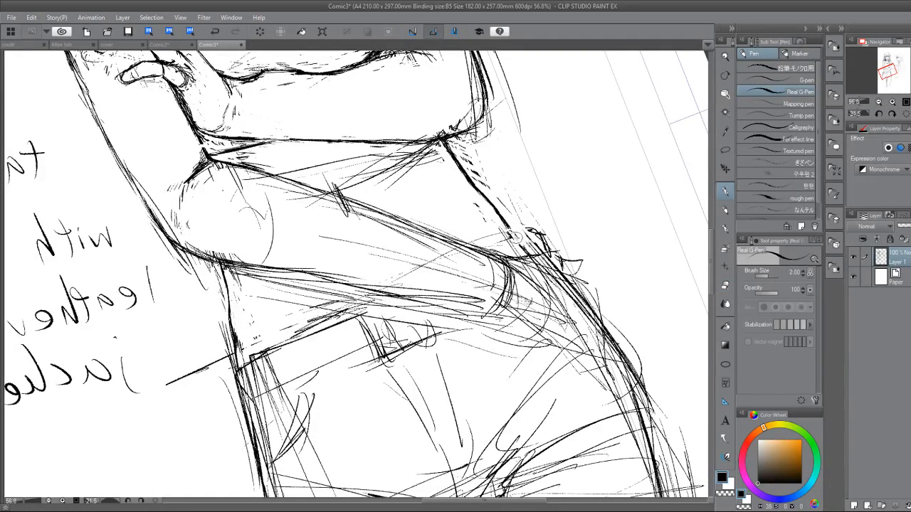
Darken the hip contour where it meets the belt line below the gripped arm's elbow.
{"action": "mouse_move", "coordinate": [321, 313]}
{"action": "left_mouse_down"}
{"action": "mouse_move", "coordinate": [227, 358]}
{"action": "mouse_move", "coordinate": [204, 325]}
{"action": "mouse_move", "coordinate": [196, 286]}
{"action": "left_mouse_up"}
{"action": "key", "text": "ctrl+minus"}
{"action": "key", "text": "ctrl+minus"}
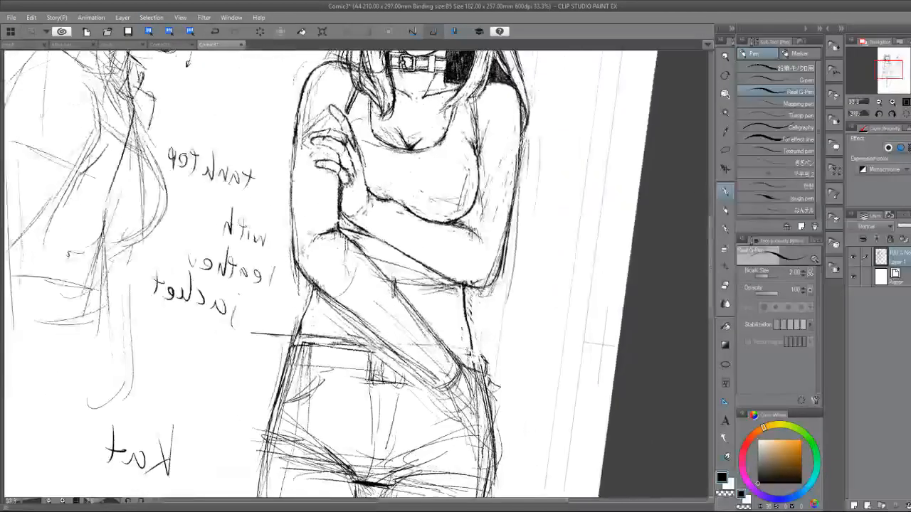
{"action": "left_click_drag", "start_coordinate": [349, 284], "coordinate": [311, 260]}
{"action": "left_click_drag", "start_coordinate": [324, 370], "coordinate": [384, 367]}
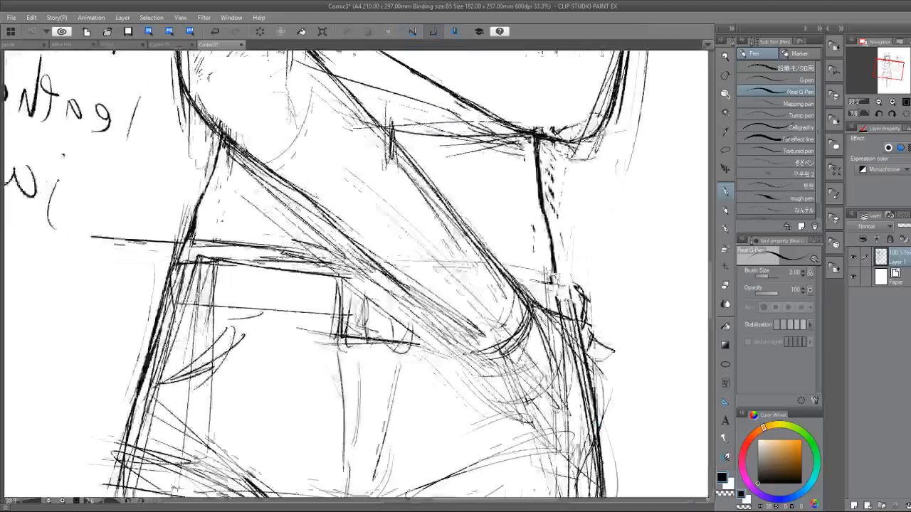
{"action": "left_click_drag", "start_coordinate": [197, 242], "coordinate": [201, 321]}
{"action": "left_click_drag", "start_coordinate": [473, 191], "coordinate": [441, 206]}
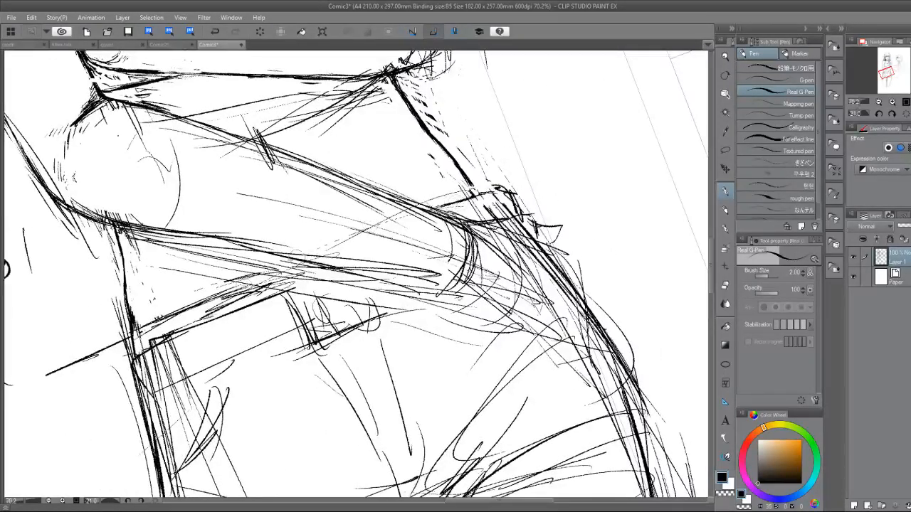
{"action": "mouse_move", "coordinate": [276, 275]}
{"action": "left_mouse_down"}
{"action": "mouse_move", "coordinate": [199, 296]}
{"action": "mouse_move", "coordinate": [121, 333]}
{"action": "mouse_move", "coordinate": [153, 333]}
{"action": "mouse_move", "coordinate": [160, 312]}
{"action": "mouse_move", "coordinate": [133, 377]}
{"action": "left_mouse_up"}
{"action": "left_click_drag", "start_coordinate": [124, 339], "coordinate": [141, 398]}
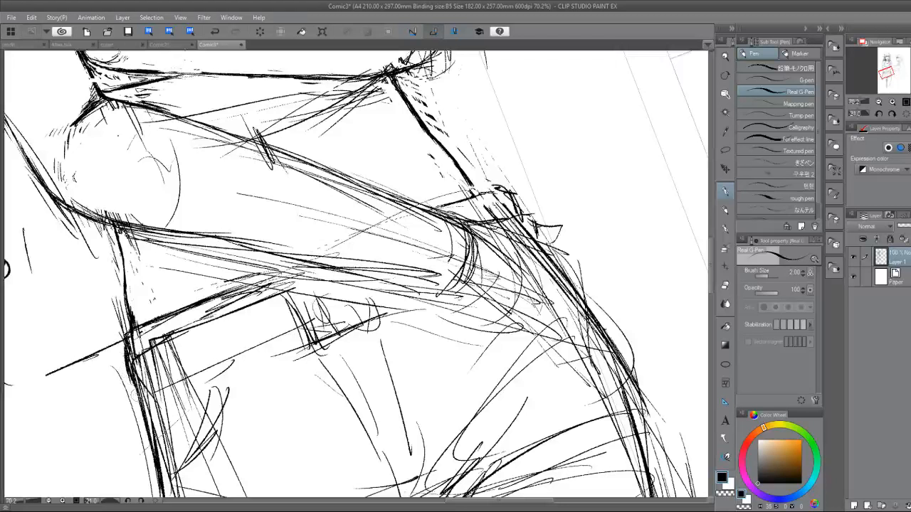
{"action": "left_click_drag", "start_coordinate": [128, 361], "coordinate": [145, 402]}
Build up the belt's upper edge with repeated strokes from the hip contour to the forearm.
{"action": "left_click_drag", "start_coordinate": [132, 344], "coordinate": [239, 300]}
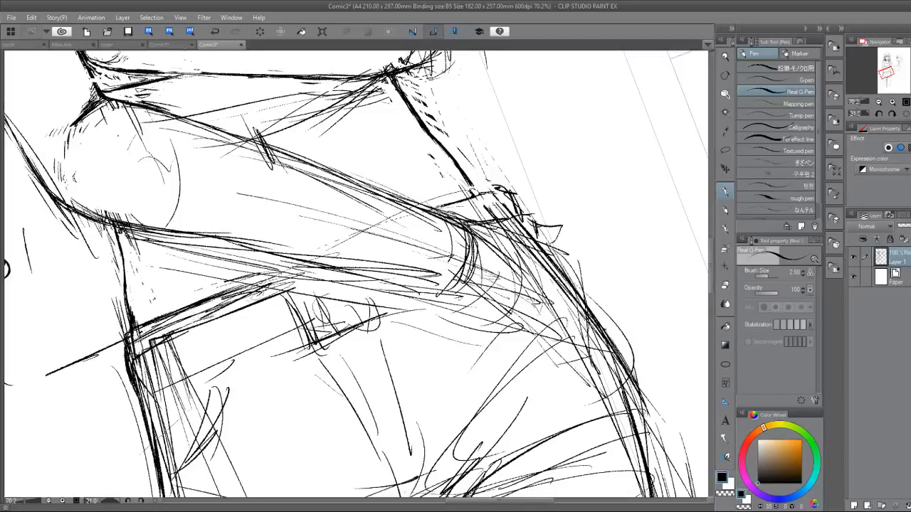
{"action": "left_click_drag", "start_coordinate": [171, 326], "coordinate": [273, 283]}
{"action": "left_click_drag", "start_coordinate": [197, 314], "coordinate": [283, 276]}
{"action": "left_click_drag", "start_coordinate": [164, 329], "coordinate": [281, 271]}
{"action": "left_click_drag", "start_coordinate": [206, 302], "coordinate": [283, 270]}
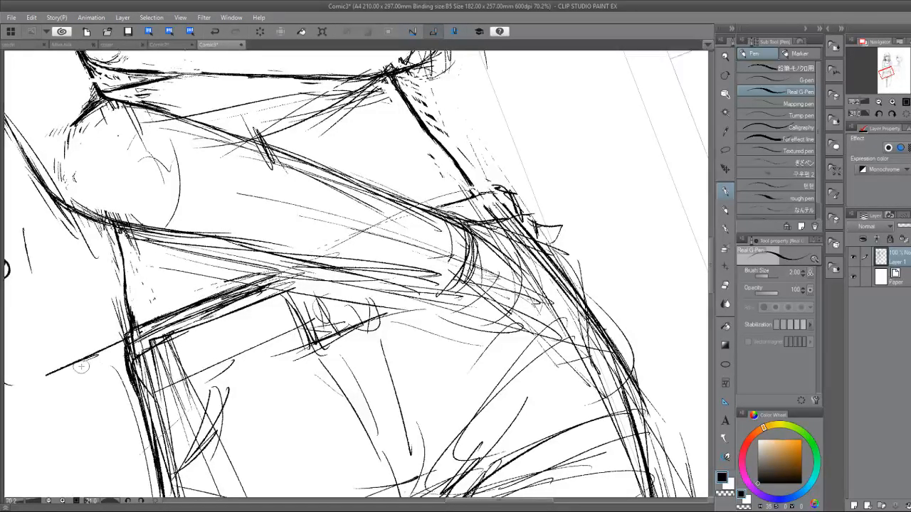
{"action": "left_click_drag", "start_coordinate": [122, 353], "coordinate": [148, 410]}
Darken the upper contour of the gripped arm's forearm and erase the doubled lines along it.
{"action": "left_click_drag", "start_coordinate": [441, 157], "coordinate": [488, 254]}
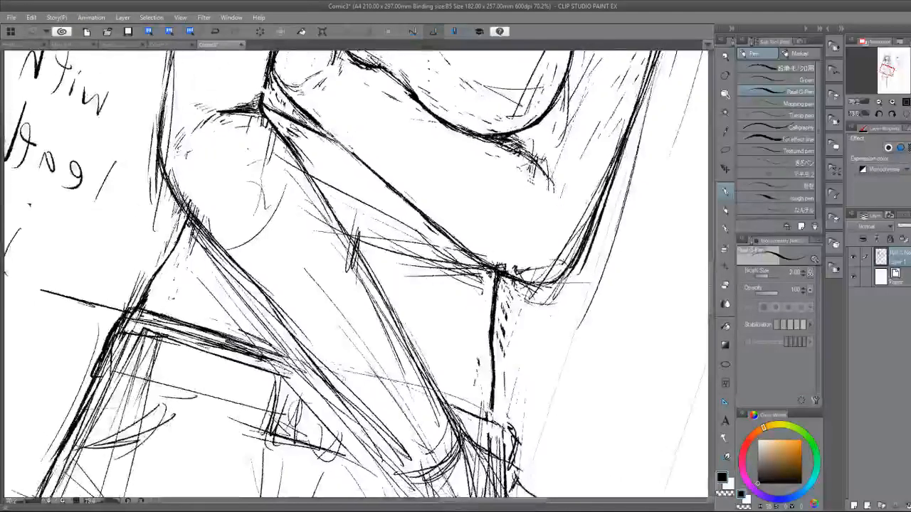
{"action": "key", "text": "r"}
{"action": "key", "text": "h"}
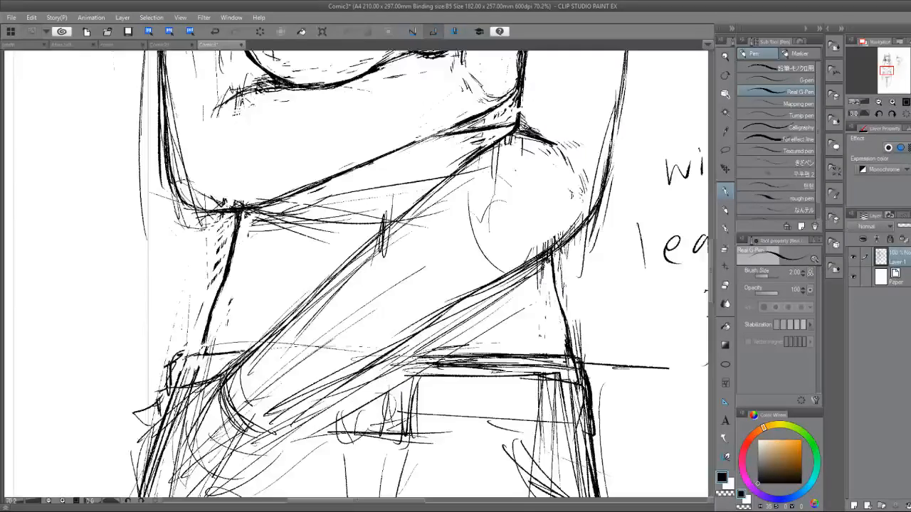
{"action": "mouse_move", "coordinate": [459, 168]}
{"action": "left_mouse_down"}
{"action": "mouse_move", "coordinate": [264, 323]}
{"action": "mouse_move", "coordinate": [255, 342]}
{"action": "left_mouse_up"}
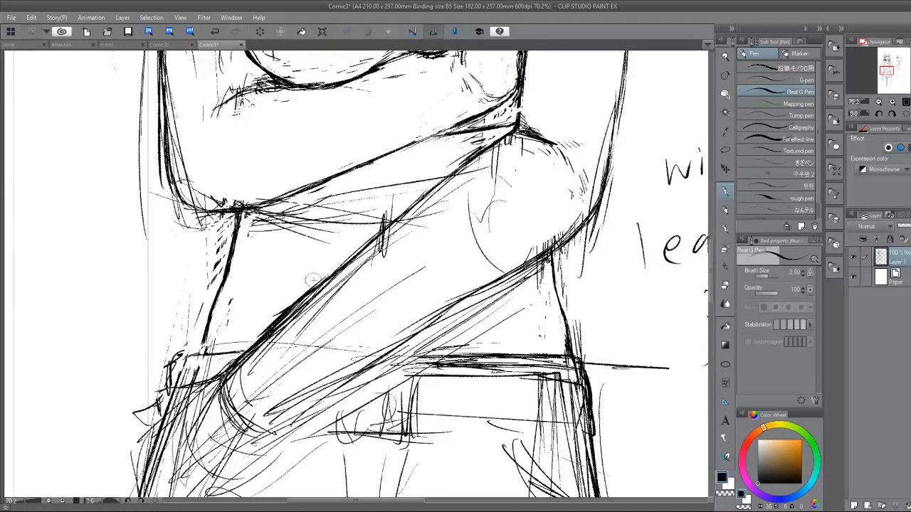
{"action": "key", "text": "e"}
{"action": "mouse_move", "coordinate": [294, 299]}
{"action": "left_mouse_down"}
{"action": "mouse_move", "coordinate": [330, 272]}
{"action": "mouse_move", "coordinate": [251, 344]}
{"action": "mouse_move", "coordinate": [305, 294]}
{"action": "mouse_move", "coordinate": [284, 322]}
{"action": "mouse_move", "coordinate": [388, 248]}
{"action": "left_mouse_up"}
{"action": "key", "text": "p"}
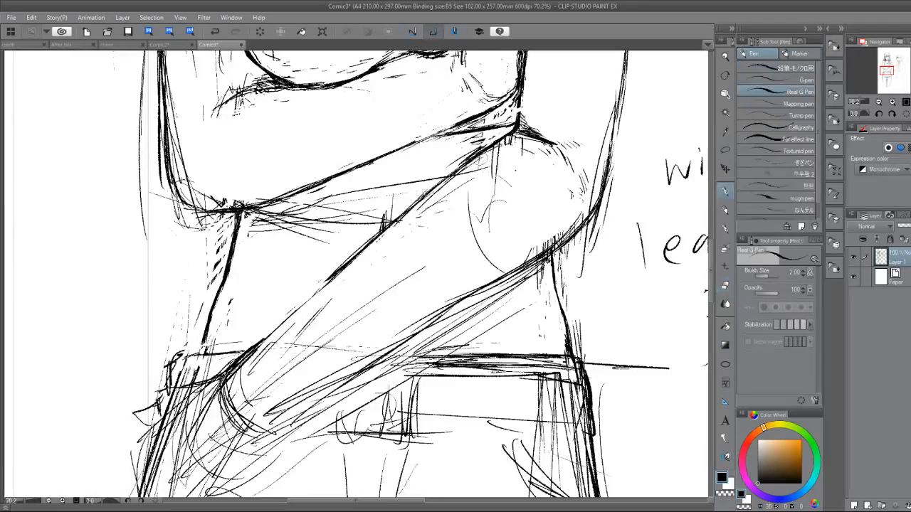
Redraw the forearm's upper contour down to the wrist as one continuous line and trim its edge.
{"action": "left_click_drag", "start_coordinate": [403, 218], "coordinate": [268, 340]}
{"action": "left_click_drag", "start_coordinate": [296, 313], "coordinate": [242, 360]}
{"action": "key", "text": "e"}
{"action": "left_click_drag", "start_coordinate": [271, 325], "coordinate": [228, 367]}
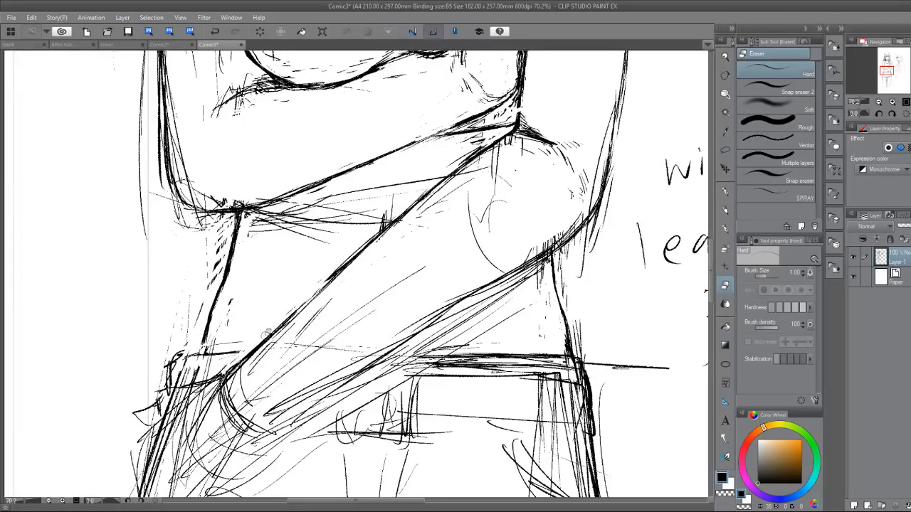
Strengthen the gripped arm's lower forearm contour with overlapping strokes from the elbow to the wrist.
{"action": "key", "text": "p"}
{"action": "left_click_drag", "start_coordinate": [526, 264], "coordinate": [455, 302]}
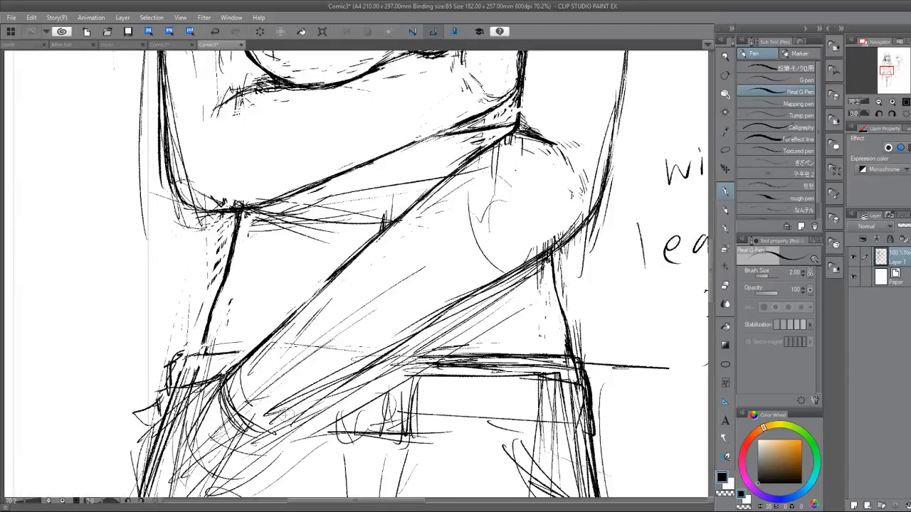
{"action": "left_click_drag", "start_coordinate": [301, 410], "coordinate": [269, 446]}
{"action": "left_click_drag", "start_coordinate": [329, 392], "coordinate": [276, 440]}
{"action": "left_click_drag", "start_coordinate": [391, 355], "coordinate": [316, 402]}
{"action": "left_click_drag", "start_coordinate": [451, 306], "coordinate": [372, 367]}
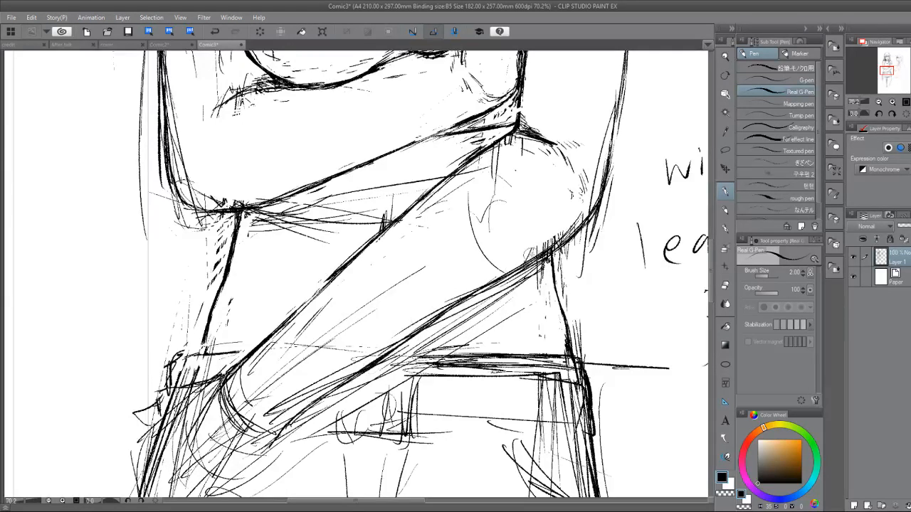
{"action": "left_click_drag", "start_coordinate": [484, 292], "coordinate": [334, 386]}
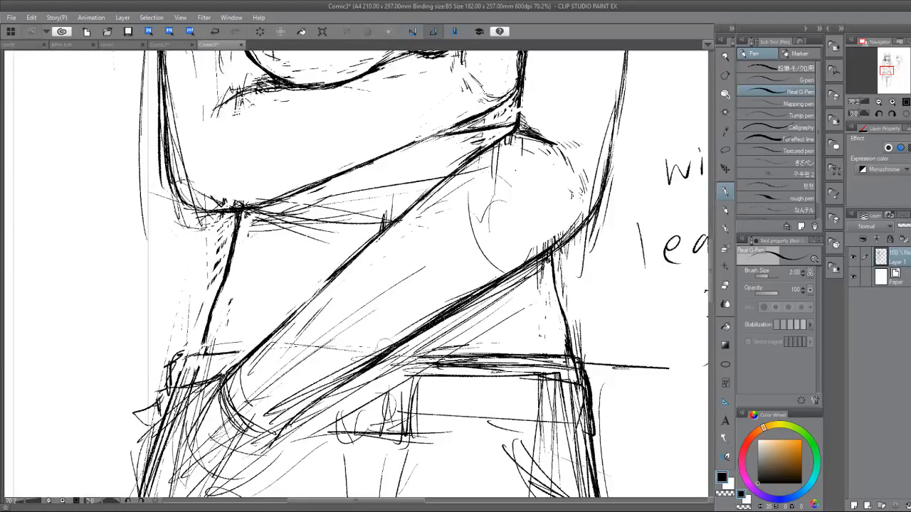
{"action": "left_click_drag", "start_coordinate": [421, 327], "coordinate": [301, 396]}
Erase the overly thick middle of the lower forearm contour and redraw it thinner from the elbow toward the wrist.
{"action": "key", "text": "h"}
{"action": "key", "text": "e"}
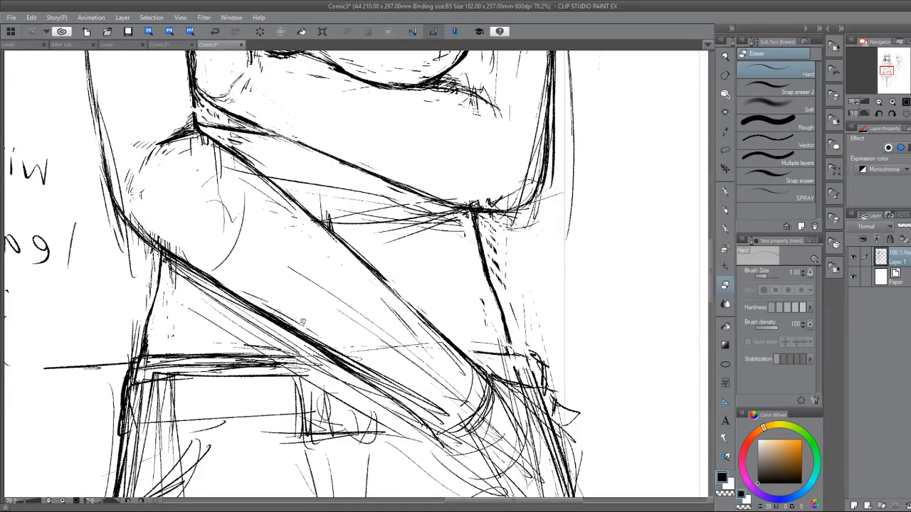
{"action": "mouse_move", "coordinate": [255, 295]}
{"action": "left_mouse_down"}
{"action": "mouse_move", "coordinate": [203, 258]}
{"action": "mouse_move", "coordinate": [305, 343]}
{"action": "mouse_move", "coordinate": [355, 361]}
{"action": "mouse_move", "coordinate": [327, 361]}
{"action": "mouse_move", "coordinate": [378, 393]}
{"action": "left_mouse_up"}
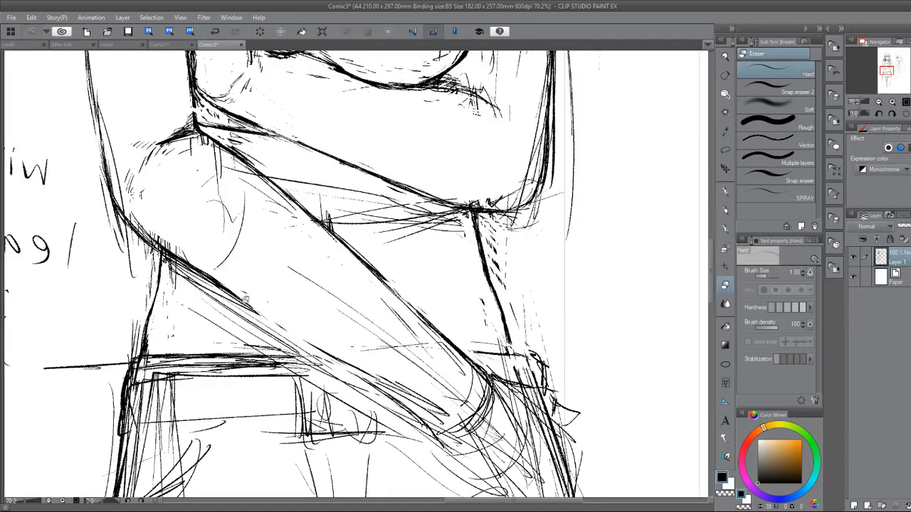
{"action": "key", "text": "p"}
{"action": "mouse_move", "coordinate": [151, 236]}
{"action": "left_mouse_down"}
{"action": "mouse_move", "coordinate": [258, 317]}
{"action": "mouse_move", "coordinate": [171, 252]}
{"action": "mouse_move", "coordinate": [239, 299]}
{"action": "left_mouse_up"}
{"action": "key", "text": "e"}
{"action": "key", "text": "p"}
{"action": "mouse_move", "coordinate": [175, 263]}
{"action": "left_mouse_down"}
{"action": "mouse_move", "coordinate": [368, 376]}
{"action": "mouse_move", "coordinate": [462, 455]}
{"action": "mouse_move", "coordinate": [461, 466]}
{"action": "mouse_move", "coordinate": [285, 308]}
{"action": "mouse_move", "coordinate": [338, 375]}
{"action": "mouse_move", "coordinate": [396, 331]}
{"action": "mouse_move", "coordinate": [384, 251]}
{"action": "mouse_move", "coordinate": [408, 295]}
{"action": "left_mouse_up"}
Darken the mark below the thumb tip at the hip and redraw the thumb's inner edge, erasing stray lines.
{"action": "scroll", "coordinate": [409, 295], "scroll_direction": "down", "scroll_amount": 5}
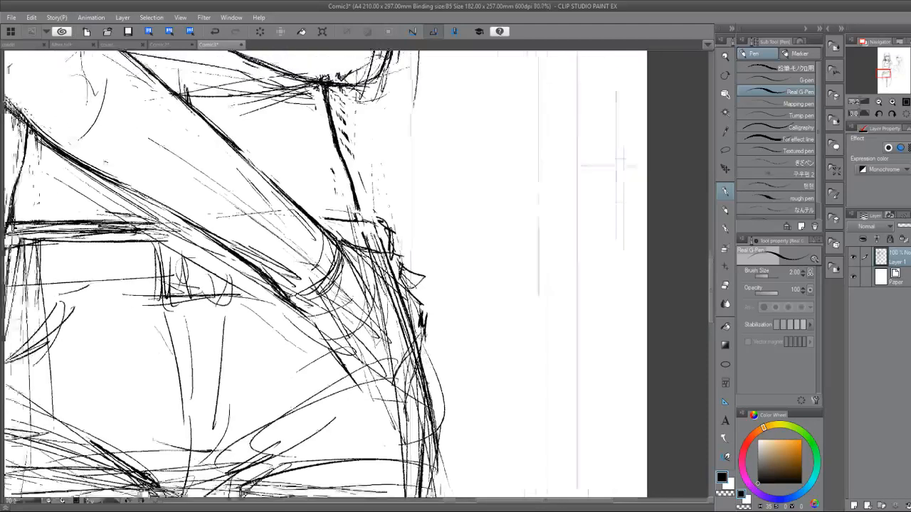
{"action": "mouse_move", "coordinate": [485, 353]}
{"action": "left_mouse_down"}
{"action": "mouse_move", "coordinate": [443, 325]}
{"action": "mouse_move", "coordinate": [463, 325]}
{"action": "mouse_move", "coordinate": [458, 332]}
{"action": "left_mouse_up"}
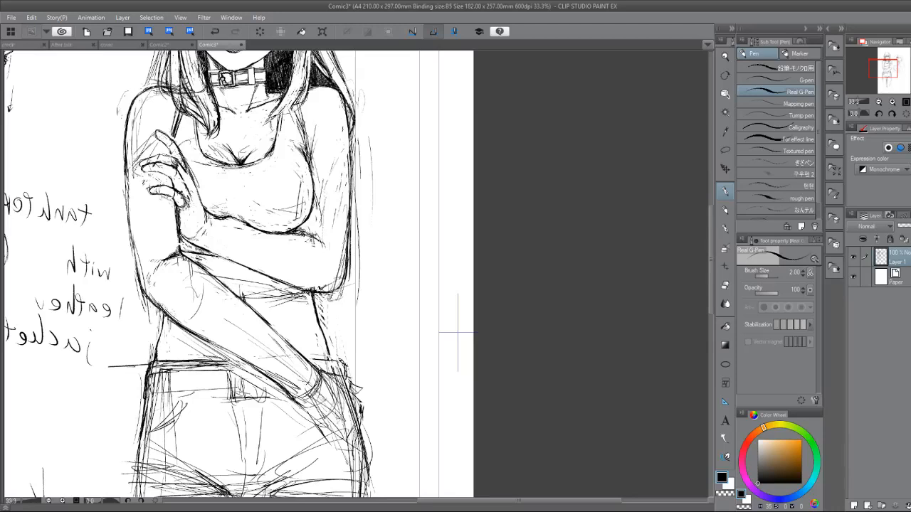
{"action": "left_click_drag", "start_coordinate": [163, 359], "coordinate": [84, 248]}
{"action": "scroll", "coordinate": [288, 344], "scroll_direction": "up", "scroll_amount": 2}
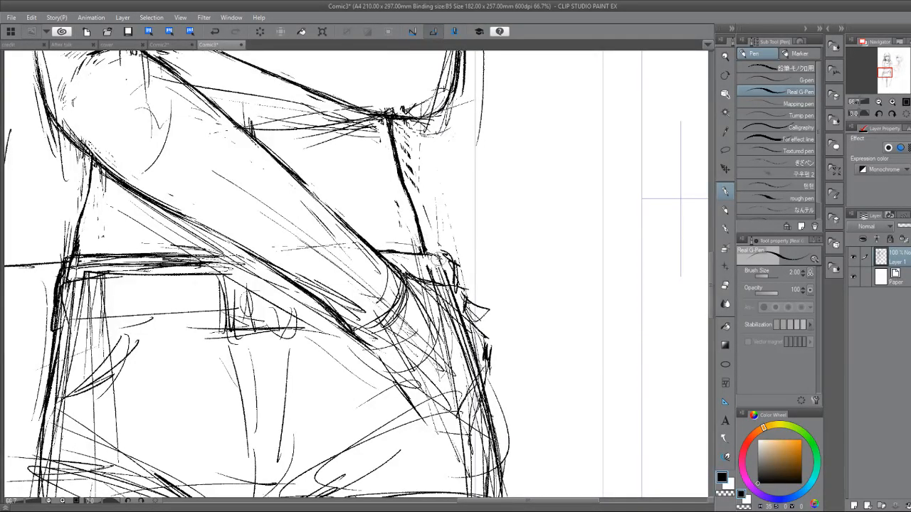
{"action": "left_click_drag", "start_coordinate": [437, 260], "coordinate": [441, 265]}
{"action": "left_click_drag", "start_coordinate": [481, 266], "coordinate": [413, 295]}
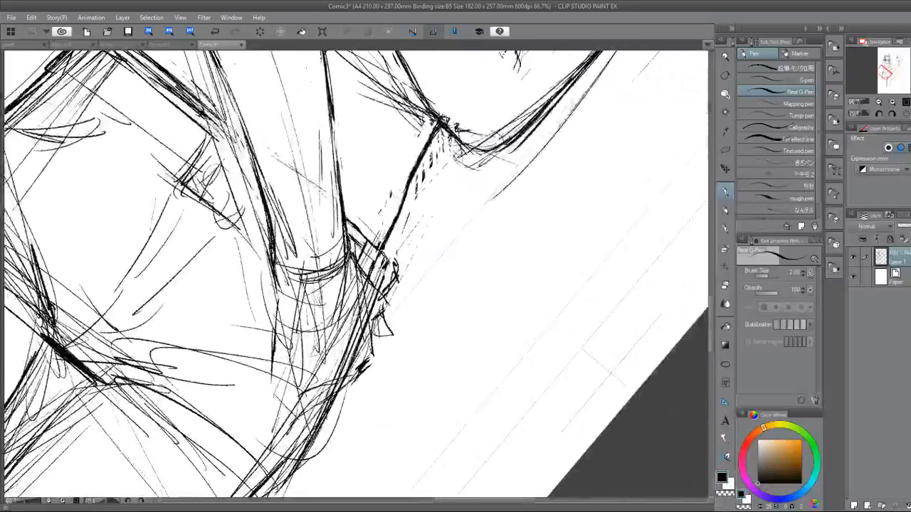
{"action": "left_click_drag", "start_coordinate": [372, 319], "coordinate": [356, 382]}
{"action": "key", "text": "e"}
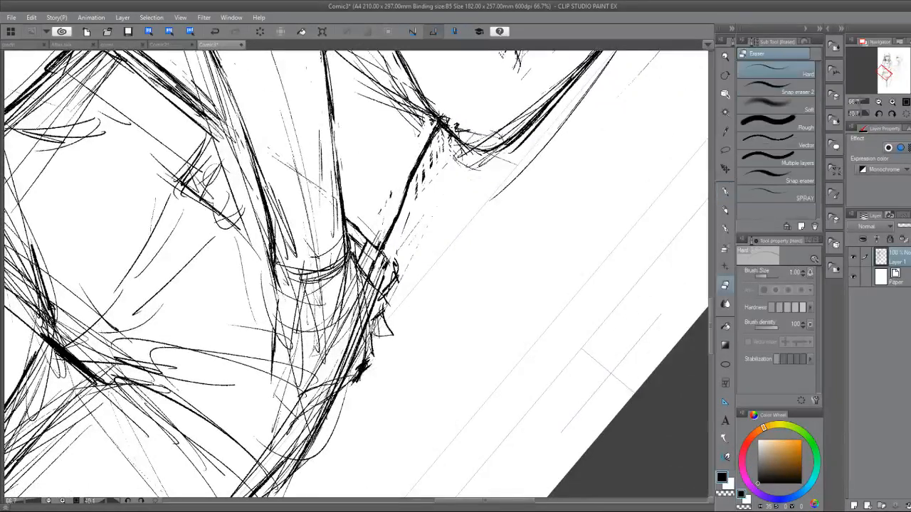
{"action": "left_click_drag", "start_coordinate": [371, 329], "coordinate": [373, 357]}
{"action": "key", "text": "p"}
{"action": "left_click_drag", "start_coordinate": [372, 321], "coordinate": [366, 349]}
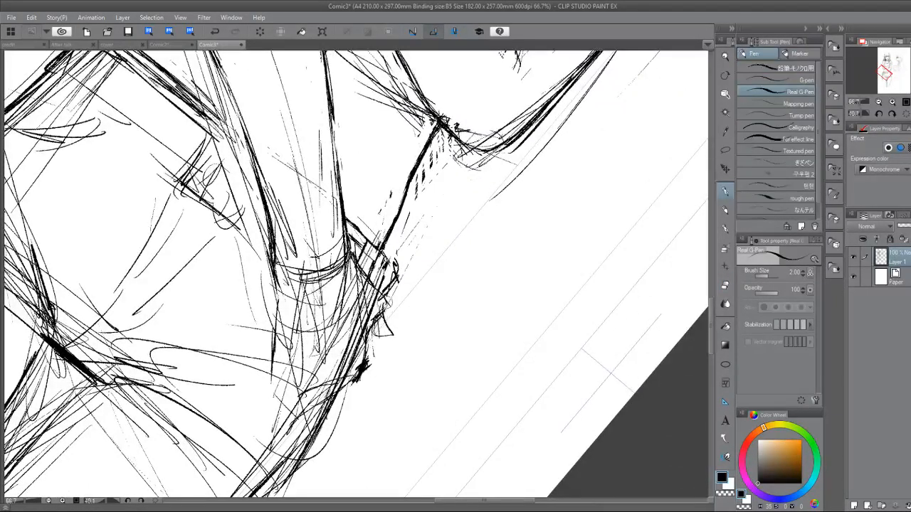
Draw the thumb's outer contour from the belt to the tip and erase the pointed sketch lines beside it.
{"action": "left_click_drag", "start_coordinate": [385, 305], "coordinate": [381, 344]}
{"action": "key", "text": "e"}
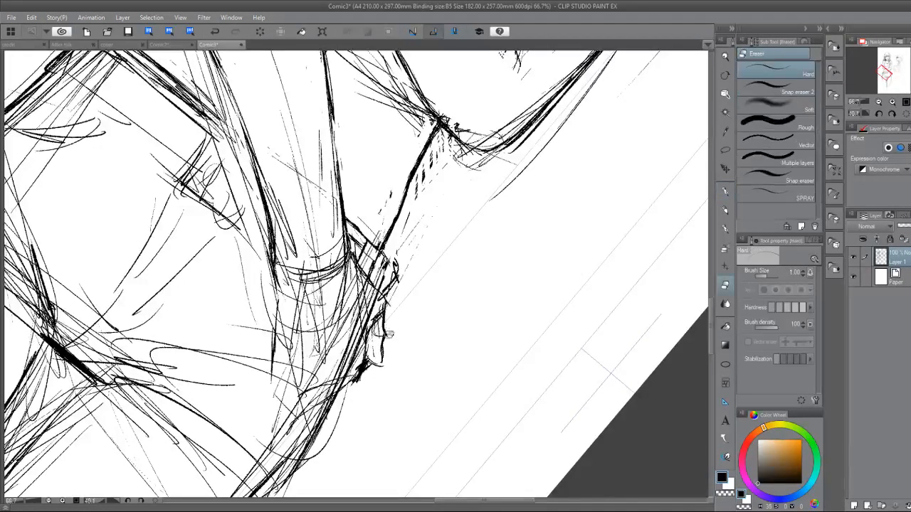
{"action": "key", "text": "p"}
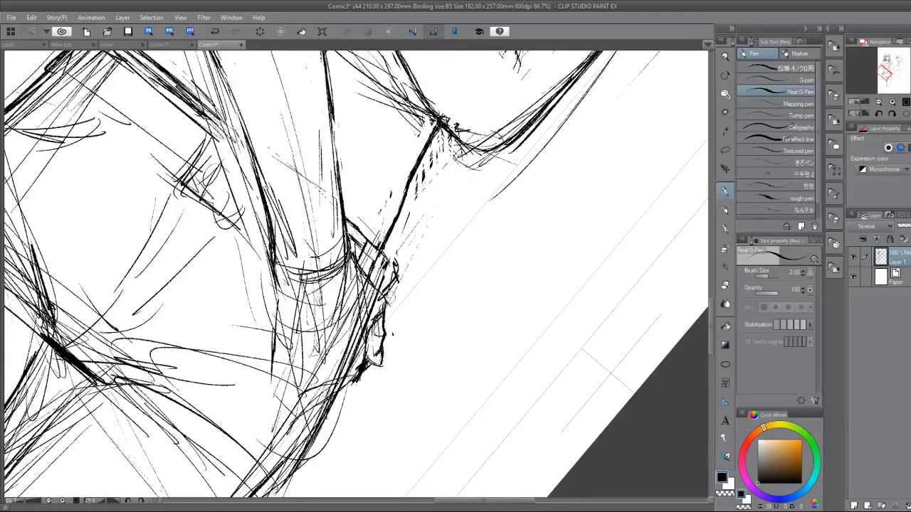
{"action": "key", "text": "e"}
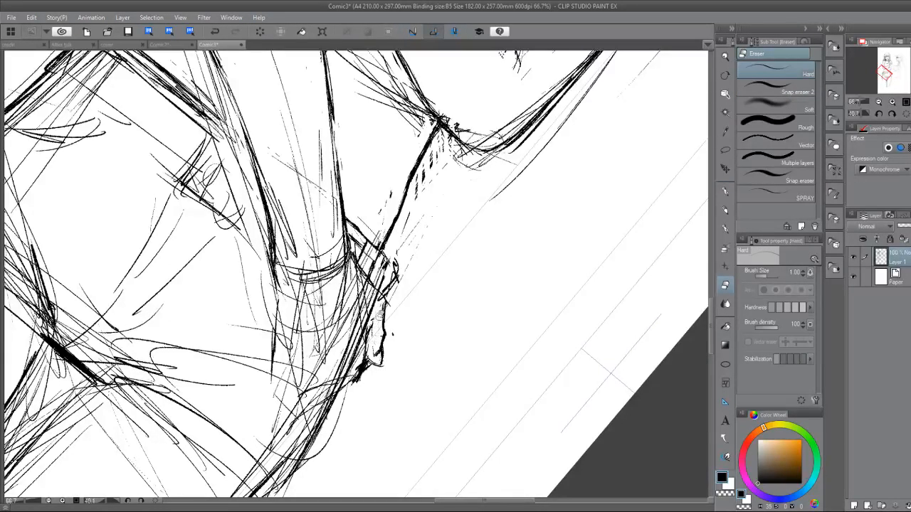
{"action": "key", "text": "p"}
{"action": "mouse_move", "coordinate": [369, 324]}
{"action": "left_mouse_down"}
{"action": "mouse_move", "coordinate": [370, 348]}
{"action": "mouse_move", "coordinate": [392, 342]}
{"action": "left_mouse_up"}
{"action": "key", "text": "e"}
{"action": "key", "text": "p"}
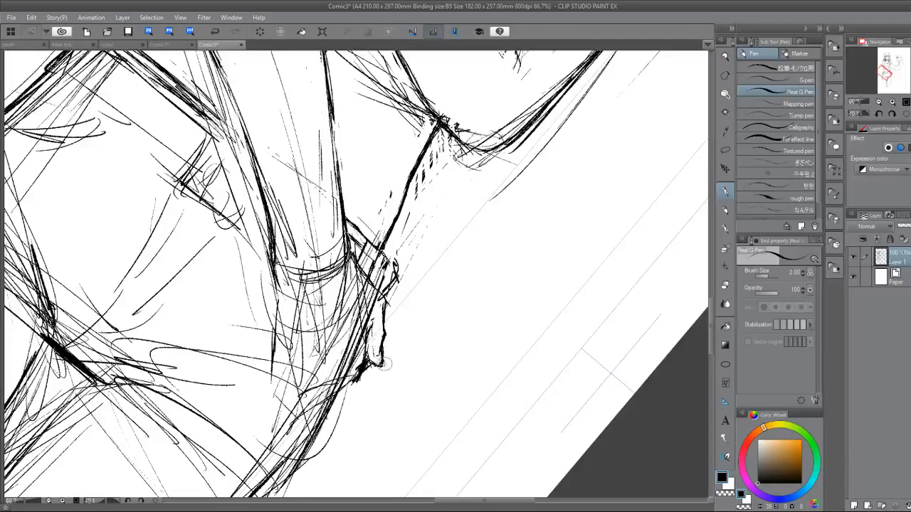
{"action": "left_click_drag", "start_coordinate": [390, 289], "coordinate": [383, 308]}
Erase the curved wrist lines and the loose sketch lines across the back of the hand resting on the hip.
{"action": "key", "text": "e"}
{"action": "mouse_move", "coordinate": [353, 280]}
{"action": "left_mouse_down"}
{"action": "mouse_move", "coordinate": [368, 318]}
{"action": "mouse_move", "coordinate": [381, 311]}
{"action": "mouse_move", "coordinate": [357, 285]}
{"action": "mouse_move", "coordinate": [360, 338]}
{"action": "mouse_move", "coordinate": [370, 310]}
{"action": "left_mouse_up"}
{"action": "mouse_move", "coordinate": [358, 350]}
{"action": "left_mouse_down"}
{"action": "mouse_move", "coordinate": [366, 328]}
{"action": "mouse_move", "coordinate": [353, 299]}
{"action": "mouse_move", "coordinate": [345, 370]}
{"action": "mouse_move", "coordinate": [429, 338]}
{"action": "left_mouse_up"}
{"action": "key", "text": "p"}
{"action": "left_click_drag", "start_coordinate": [346, 370], "coordinate": [420, 346]}
{"action": "key", "text": "e"}
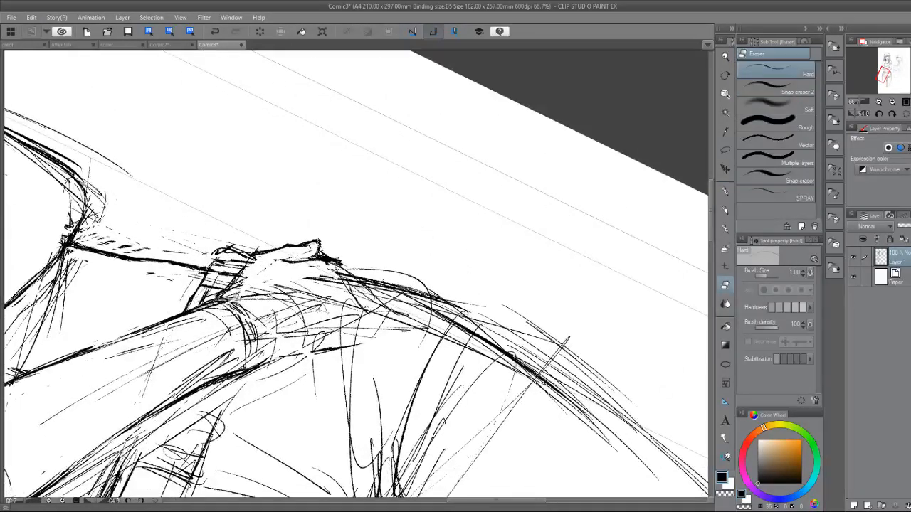
{"action": "mouse_move", "coordinate": [237, 305]}
{"action": "left_mouse_down"}
{"action": "mouse_move", "coordinate": [224, 325]}
{"action": "mouse_move", "coordinate": [257, 336]}
{"action": "mouse_move", "coordinate": [235, 352]}
{"action": "mouse_move", "coordinate": [261, 350]}
{"action": "mouse_move", "coordinate": [214, 363]}
{"action": "mouse_move", "coordinate": [150, 403]}
{"action": "mouse_move", "coordinate": [311, 326]}
{"action": "left_mouse_up"}
{"action": "key", "text": "p"}
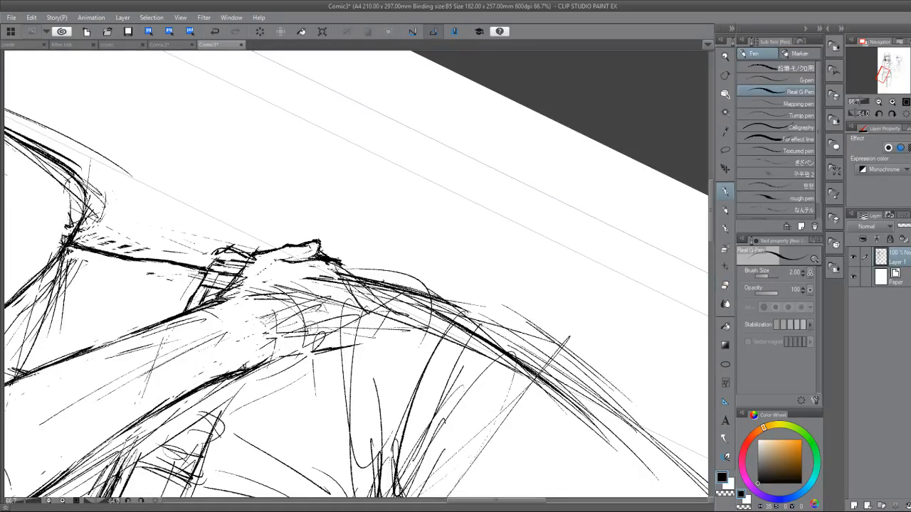
Reset the canvas rotation and draw the hand's lower edge at the hip from the wrist toward the little finger.
{"action": "key", "text": "ctrl+@"}
{"action": "mouse_move", "coordinate": [313, 263]}
{"action": "left_mouse_down"}
{"action": "mouse_move", "coordinate": [243, 276]}
{"action": "mouse_move", "coordinate": [207, 225]}
{"action": "left_mouse_up"}
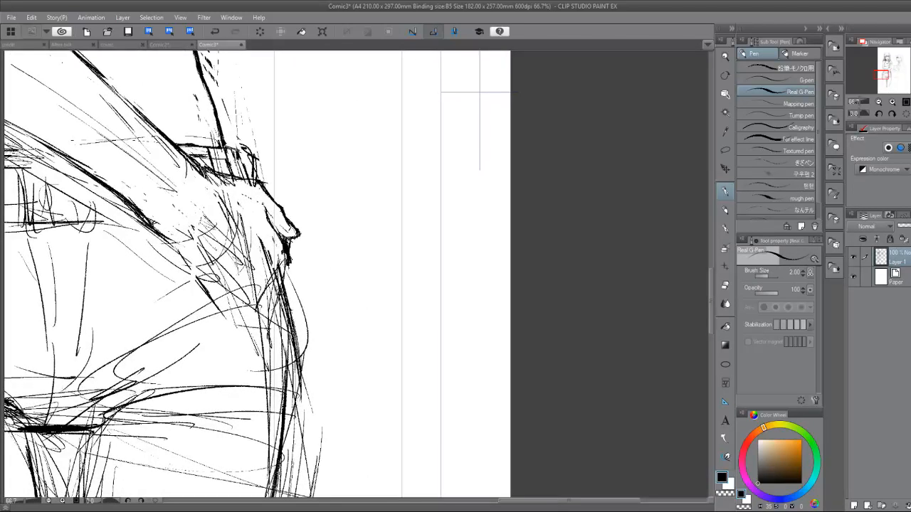
{"action": "mouse_move", "coordinate": [144, 220]}
{"action": "left_mouse_down"}
{"action": "mouse_move", "coordinate": [205, 290]}
{"action": "mouse_move", "coordinate": [258, 306]}
{"action": "left_mouse_up"}
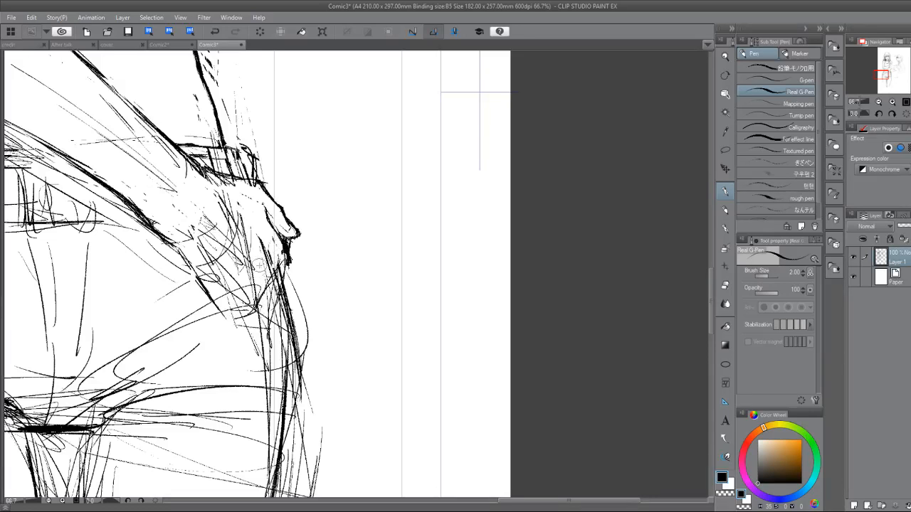
{"action": "left_click_drag", "start_coordinate": [227, 302], "coordinate": [270, 356]}
{"action": "left_click_drag", "start_coordinate": [223, 316], "coordinate": [271, 351]}
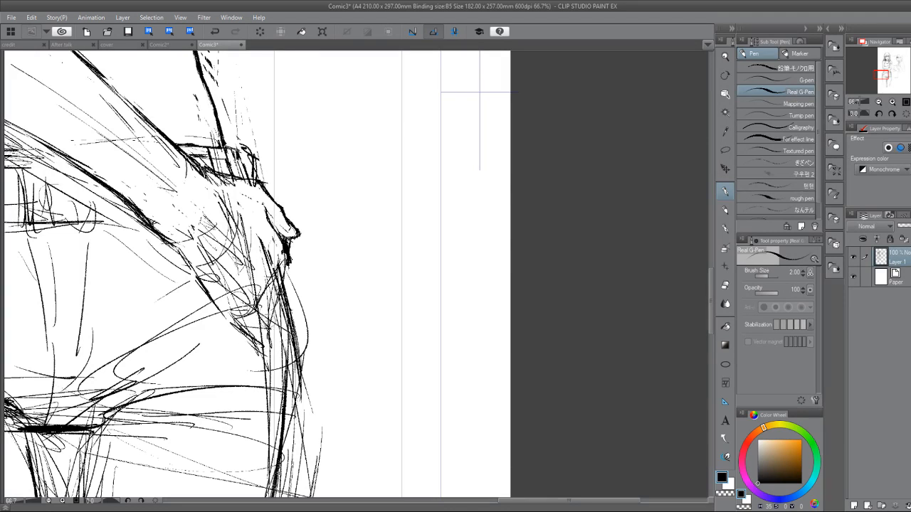
Draw the lowest finger of the hand on the hip, with its upper edge, crease strokes and rounded tip.
{"action": "left_click_drag", "start_coordinate": [258, 315], "coordinate": [275, 352]}
{"action": "left_click_drag", "start_coordinate": [249, 299], "coordinate": [296, 367]}
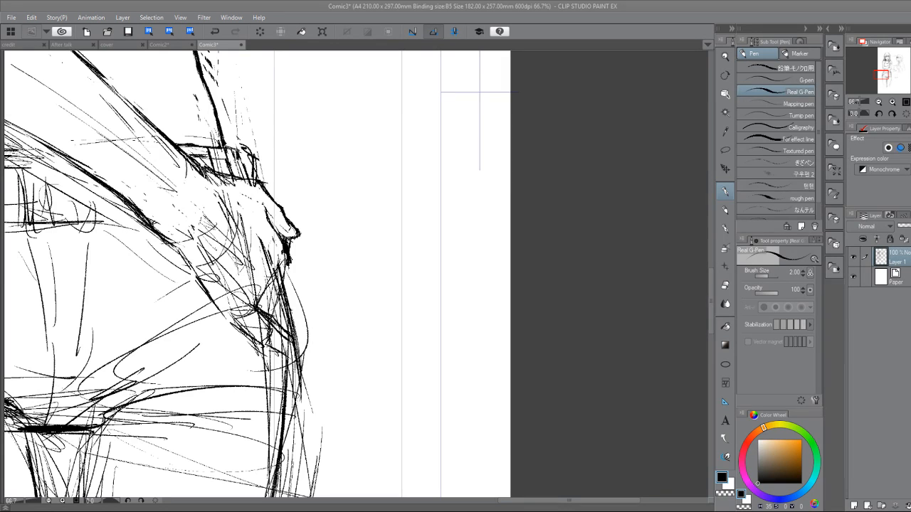
{"action": "left_click_drag", "start_coordinate": [282, 292], "coordinate": [284, 279]}
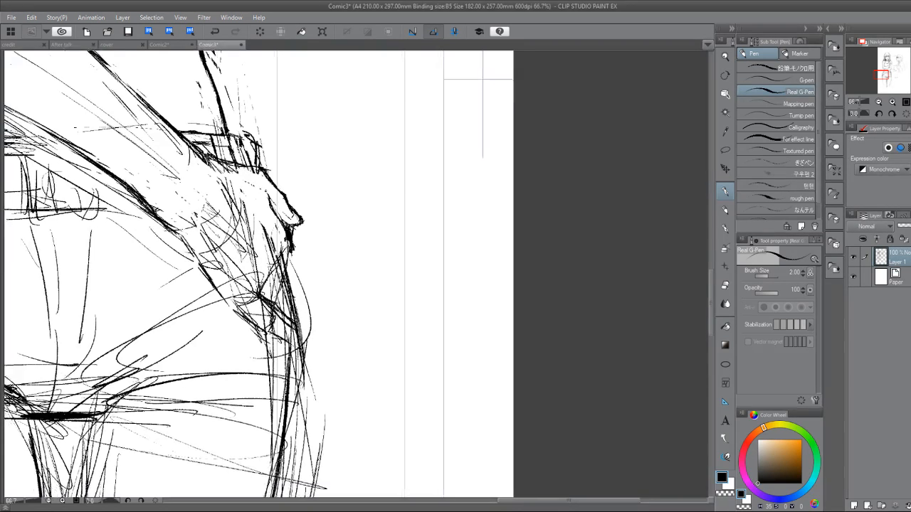
{"action": "key", "text": "e"}
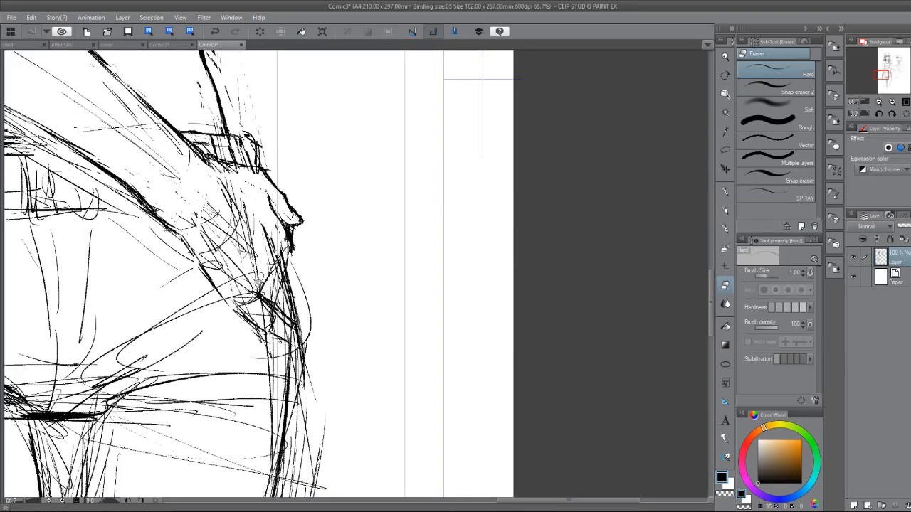
{"action": "key", "text": "p"}
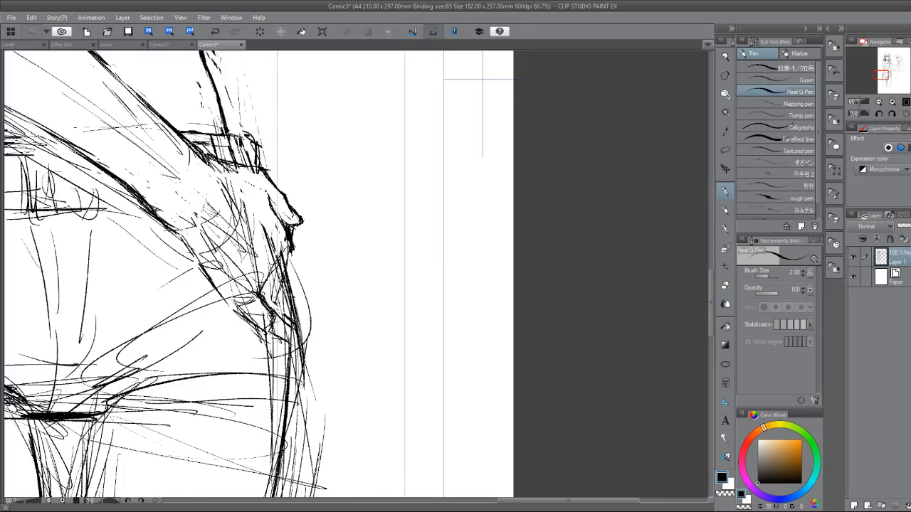
{"action": "mouse_move", "coordinate": [261, 330]}
{"action": "left_mouse_down"}
{"action": "mouse_move", "coordinate": [288, 343]}
{"action": "mouse_move", "coordinate": [281, 356]}
{"action": "left_mouse_up"}
{"action": "left_click_drag", "start_coordinate": [277, 318], "coordinate": [293, 333]}
{"action": "mouse_move", "coordinate": [280, 324]}
{"action": "left_mouse_down"}
{"action": "mouse_move", "coordinate": [294, 337]}
{"action": "mouse_move", "coordinate": [291, 367]}
{"action": "left_mouse_up"}
{"action": "mouse_move", "coordinate": [286, 340]}
{"action": "left_mouse_down"}
{"action": "mouse_move", "coordinate": [299, 365]}
{"action": "mouse_move", "coordinate": [292, 375]}
{"action": "left_mouse_up"}
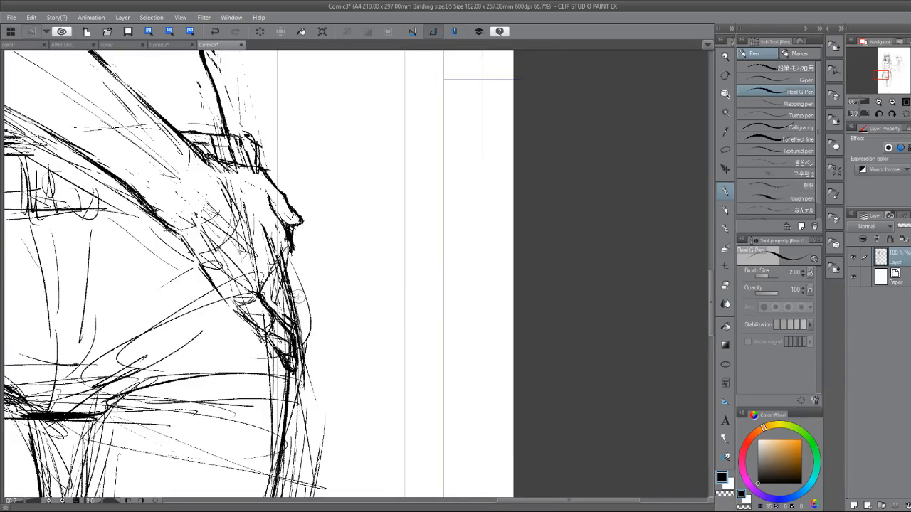
Erase the outer thigh contour running through and below the fingers.
{"action": "key", "text": "e"}
{"action": "mouse_move", "coordinate": [298, 296]}
{"action": "left_mouse_down"}
{"action": "mouse_move", "coordinate": [303, 371]}
{"action": "mouse_move", "coordinate": [273, 450]}
{"action": "left_mouse_up"}
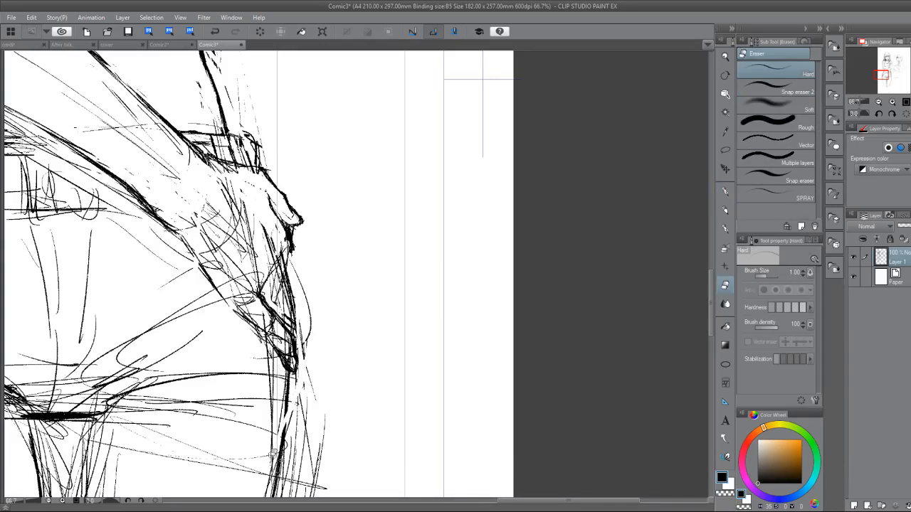
{"action": "left_click_drag", "start_coordinate": [287, 294], "coordinate": [295, 322]}
{"action": "key", "text": "p"}
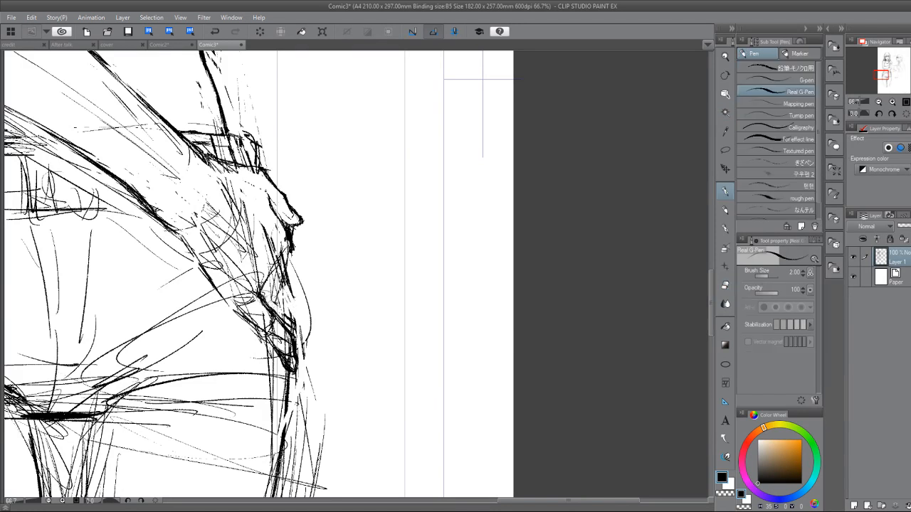
Draw the finger just above the lowest one, outlining its tip and trimming its upper edge.
{"action": "left_click_drag", "start_coordinate": [261, 293], "coordinate": [283, 311]}
{"action": "mouse_move", "coordinate": [285, 272]}
{"action": "left_mouse_down"}
{"action": "mouse_move", "coordinate": [299, 286]}
{"action": "mouse_move", "coordinate": [294, 311]}
{"action": "mouse_move", "coordinate": [306, 325]}
{"action": "mouse_move", "coordinate": [293, 337]}
{"action": "mouse_move", "coordinate": [306, 287]}
{"action": "left_mouse_up"}
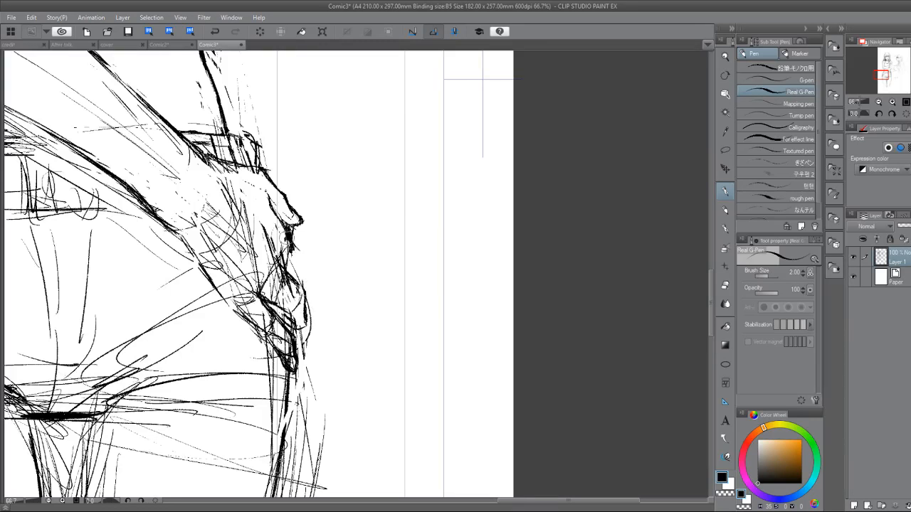
{"action": "key", "text": "e"}
{"action": "mouse_move", "coordinate": [285, 267]}
{"action": "left_mouse_down"}
{"action": "mouse_move", "coordinate": [304, 290]}
{"action": "mouse_move", "coordinate": [306, 316]}
{"action": "mouse_move", "coordinate": [290, 312]}
{"action": "mouse_move", "coordinate": [296, 325]}
{"action": "mouse_move", "coordinate": [305, 296]}
{"action": "left_mouse_up"}
{"action": "key", "text": "p"}
{"action": "key", "text": "e"}
{"action": "key", "text": "p"}
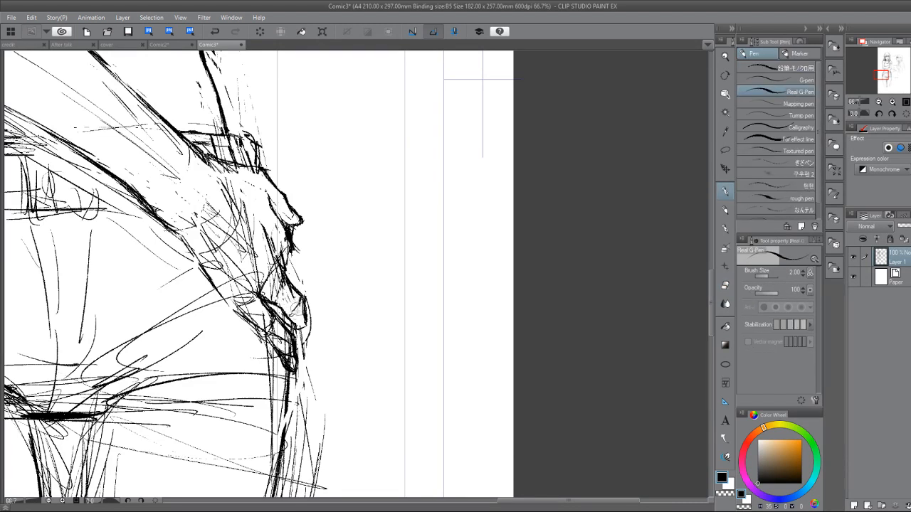
Try a curved finger outline extending out below the thumb tip and erase it.
{"action": "mouse_move", "coordinate": [293, 241]}
{"action": "left_mouse_down"}
{"action": "mouse_move", "coordinate": [305, 255]}
{"action": "mouse_move", "coordinate": [318, 243]}
{"action": "mouse_move", "coordinate": [316, 265]}
{"action": "left_mouse_up"}
{"action": "key", "text": "e"}
{"action": "left_click_drag", "start_coordinate": [289, 231], "coordinate": [317, 249]}
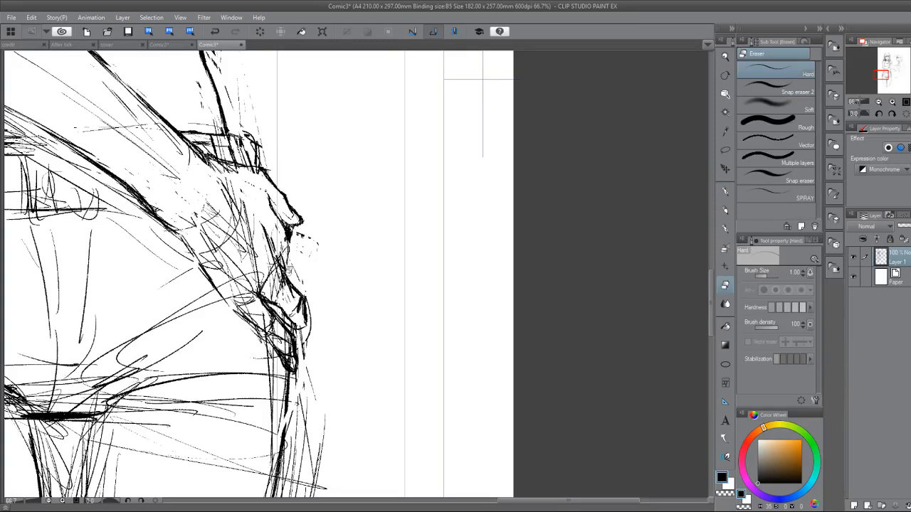
{"action": "mouse_move", "coordinate": [288, 276]}
{"action": "left_mouse_down"}
{"action": "mouse_move", "coordinate": [289, 230]}
{"action": "mouse_move", "coordinate": [292, 251]}
{"action": "mouse_move", "coordinate": [312, 257]}
{"action": "mouse_move", "coordinate": [285, 274]}
{"action": "mouse_move", "coordinate": [300, 266]}
{"action": "mouse_move", "coordinate": [290, 257]}
{"action": "mouse_move", "coordinate": [287, 271]}
{"action": "mouse_move", "coordinate": [293, 263]}
{"action": "left_mouse_up"}
Draw the finger directly below the thumb as a short curved shape reaching down to the next finger.
{"action": "key", "text": "p"}
{"action": "left_click_drag", "start_coordinate": [284, 226], "coordinate": [301, 238]}
{"action": "mouse_move", "coordinate": [286, 227]}
{"action": "left_mouse_down"}
{"action": "mouse_move", "coordinate": [302, 222]}
{"action": "mouse_move", "coordinate": [299, 256]}
{"action": "mouse_move", "coordinate": [305, 243]}
{"action": "left_mouse_up"}
{"action": "key", "text": "e"}
{"action": "key", "text": "p"}
{"action": "mouse_move", "coordinate": [295, 229]}
{"action": "left_mouse_down"}
{"action": "mouse_move", "coordinate": [309, 239]}
{"action": "mouse_move", "coordinate": [296, 265]}
{"action": "mouse_move", "coordinate": [305, 294]}
{"action": "left_mouse_up"}
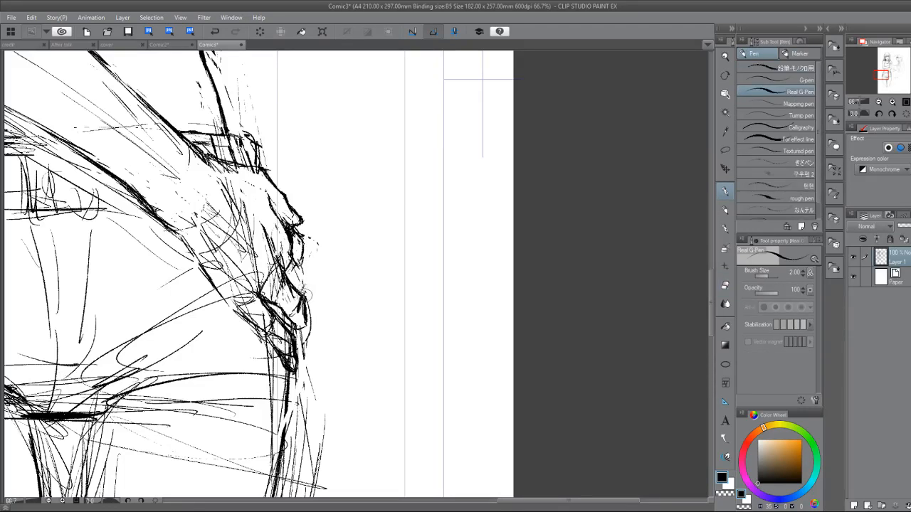
{"action": "mouse_move", "coordinate": [301, 258]}
{"action": "left_mouse_down"}
{"action": "mouse_move", "coordinate": [294, 266]}
{"action": "mouse_move", "coordinate": [308, 290]}
{"action": "mouse_move", "coordinate": [298, 278]}
{"action": "left_mouse_up"}
Erase the leftover sketch lines across the bases of the fingers and inside the second-lowest finger.
{"action": "key", "text": "e"}
{"action": "left_click_drag", "start_coordinate": [267, 244], "coordinate": [271, 246]}
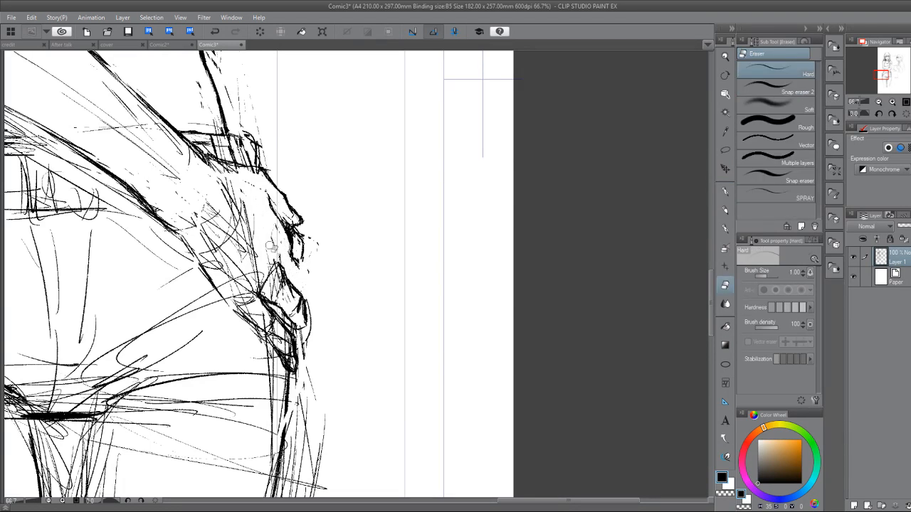
{"action": "mouse_move", "coordinate": [261, 281]}
{"action": "left_mouse_down"}
{"action": "mouse_move", "coordinate": [261, 247]}
{"action": "mouse_move", "coordinate": [281, 276]}
{"action": "left_mouse_up"}
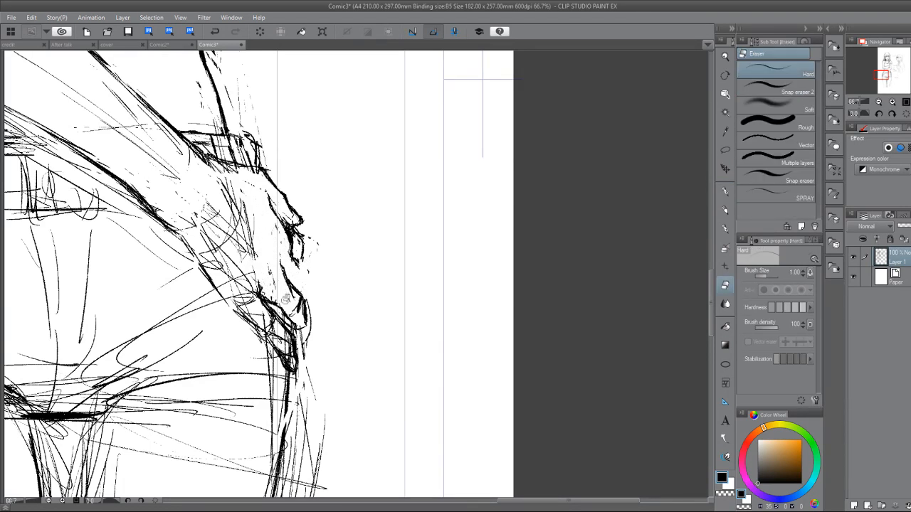
Add short knuckle strokes at the bases of the two middle fingers.
{"action": "key", "text": "p"}
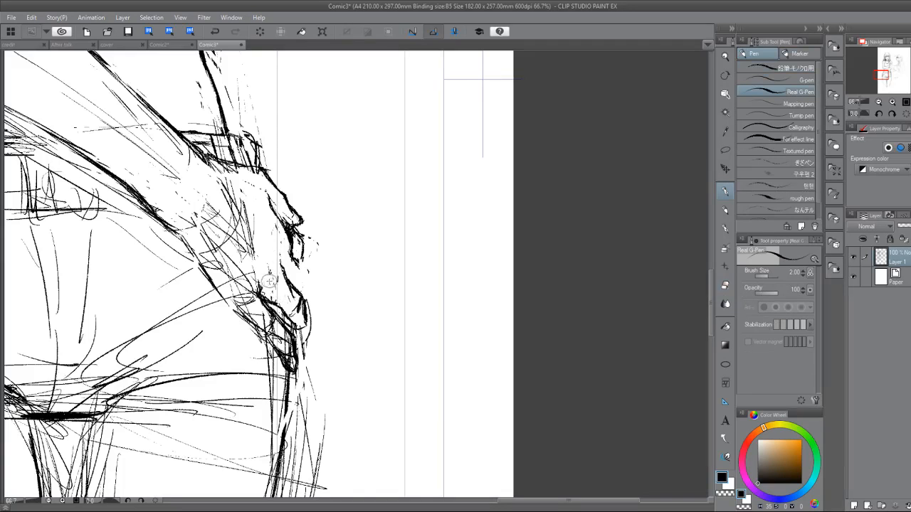
{"action": "left_click_drag", "start_coordinate": [271, 285], "coordinate": [275, 283]}
{"action": "mouse_move", "coordinate": [283, 229]}
{"action": "left_mouse_down"}
{"action": "mouse_move", "coordinate": [289, 238]}
{"action": "mouse_move", "coordinate": [285, 230]}
{"action": "left_mouse_up"}
{"action": "key", "text": "e"}
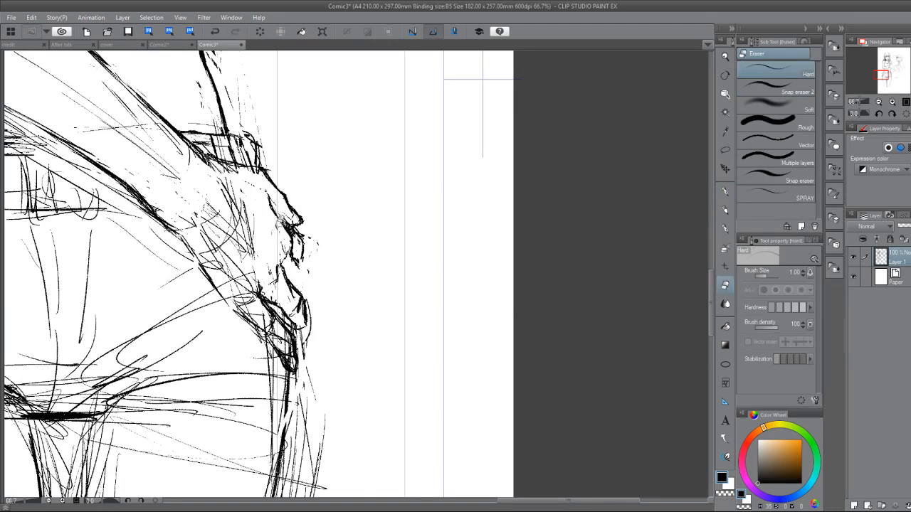
{"action": "key", "text": "p"}
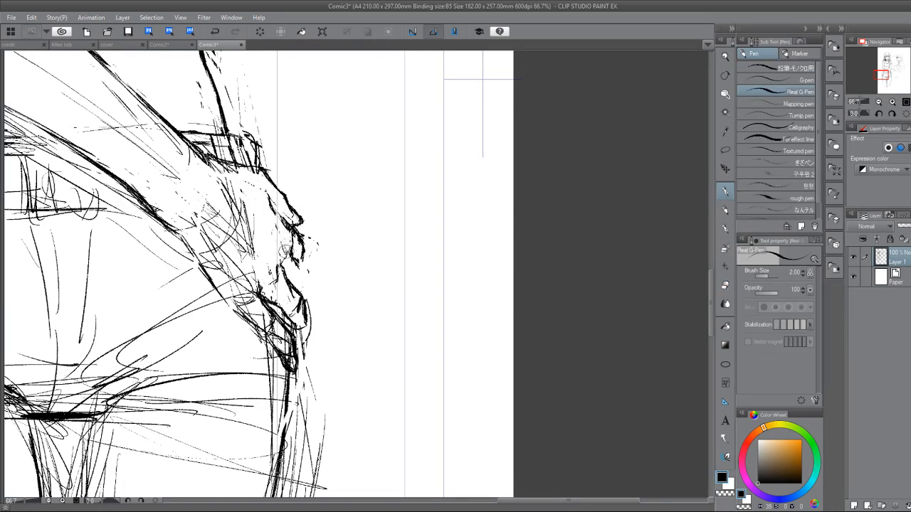
Erase the lower part of the finger below the thumb and redraw its outer edge with short strokes.
{"action": "key", "text": "e"}
{"action": "left_click_drag", "start_coordinate": [292, 245], "coordinate": [299, 270]}
{"action": "key", "text": "p"}
{"action": "left_click_drag", "start_coordinate": [307, 277], "coordinate": [293, 255]}
{"action": "left_click_drag", "start_coordinate": [293, 247], "coordinate": [309, 271]}
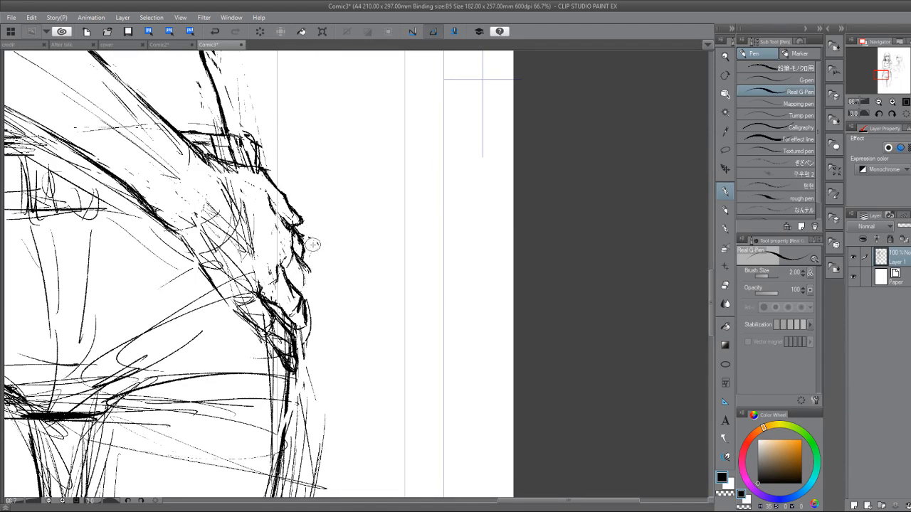
Sketch long strokes down the back of the hand and along the outer hip line.
{"action": "mouse_move", "coordinate": [251, 200]}
{"action": "left_mouse_down"}
{"action": "mouse_move", "coordinate": [273, 302]}
{"action": "mouse_move", "coordinate": [277, 440]}
{"action": "left_mouse_up"}
{"action": "mouse_move", "coordinate": [262, 311]}
{"action": "left_mouse_down"}
{"action": "mouse_move", "coordinate": [283, 427]}
{"action": "mouse_move", "coordinate": [275, 459]}
{"action": "left_mouse_up"}
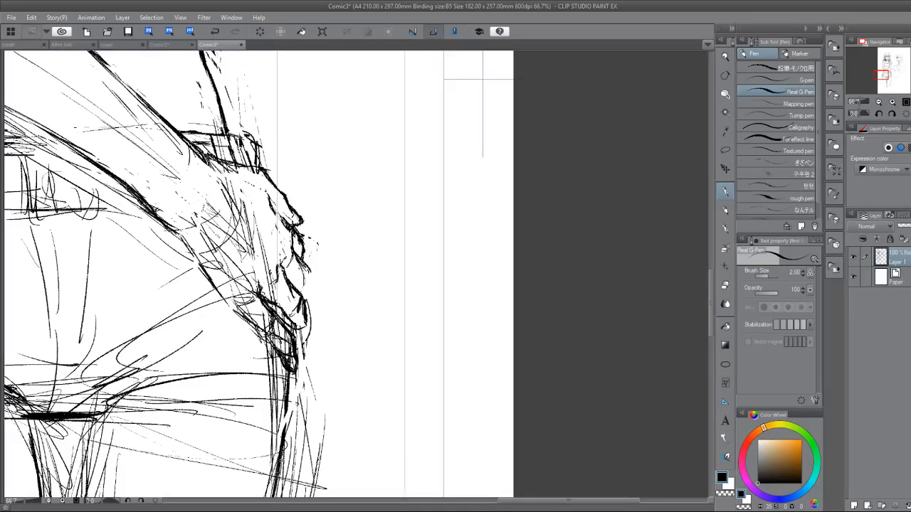
Erase the drawn fingers below the thumb, the hip line behind them and the belt's outer end.
{"action": "scroll", "coordinate": [277, 285], "scroll_direction": "down", "scroll_amount": 2}
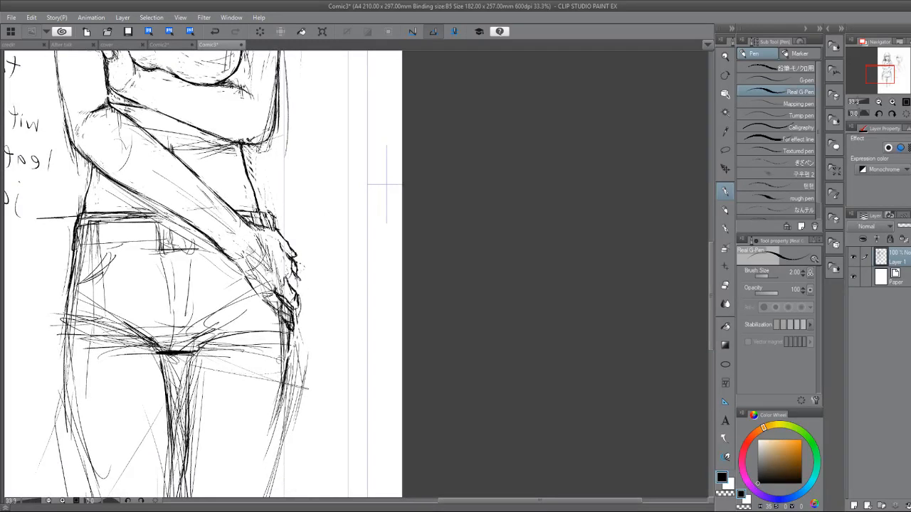
{"action": "key", "text": "e"}
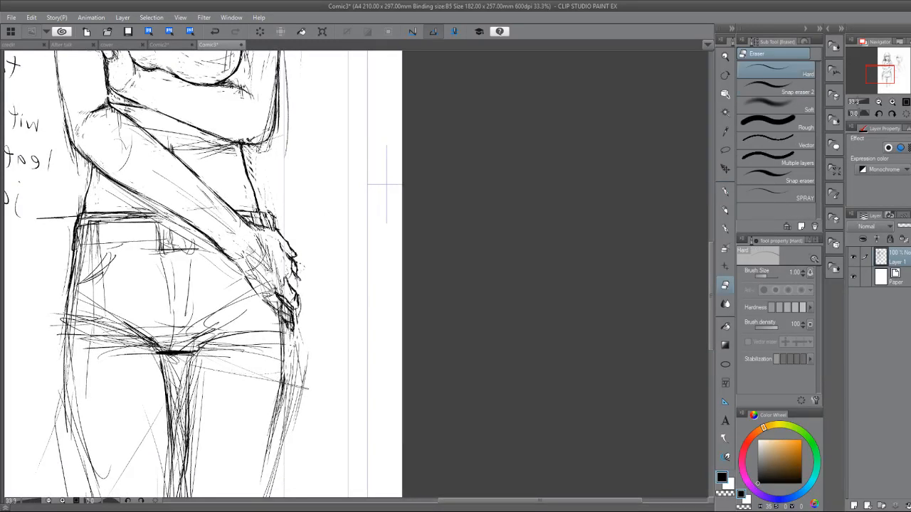
{"action": "left_click_drag", "start_coordinate": [287, 309], "coordinate": [295, 339]}
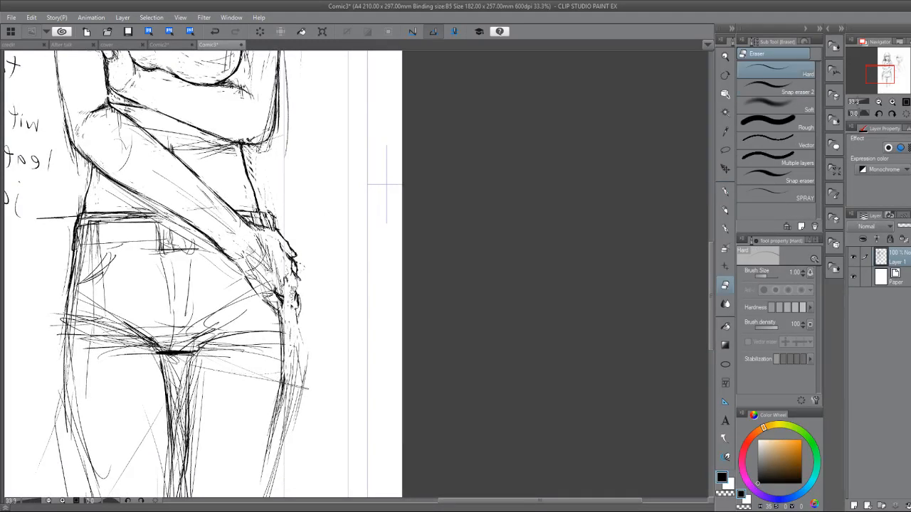
{"action": "left_click_drag", "start_coordinate": [294, 281], "coordinate": [298, 322]}
{"action": "key", "text": "p"}
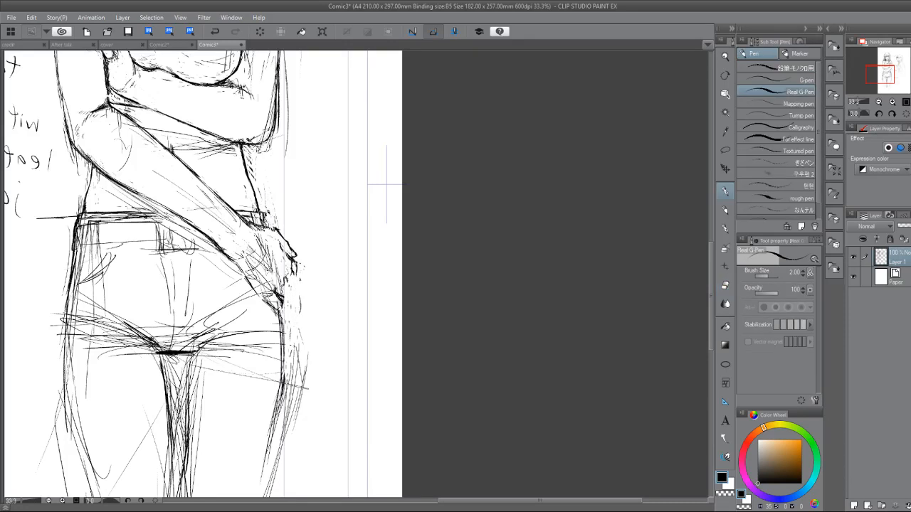
{"action": "key", "text": "e"}
{"action": "key", "text": "p"}
{"action": "scroll", "coordinate": [292, 198], "scroll_direction": "up", "scroll_amount": 2}
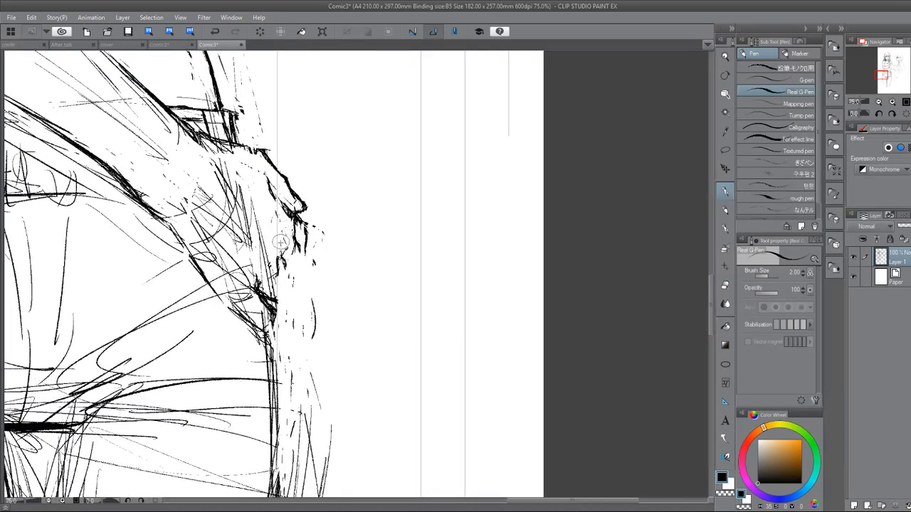
{"action": "key", "text": "e"}
{"action": "mouse_move", "coordinate": [279, 249]}
{"action": "left_mouse_down"}
{"action": "mouse_move", "coordinate": [297, 235]}
{"action": "mouse_move", "coordinate": [299, 246]}
{"action": "mouse_move", "coordinate": [283, 244]}
{"action": "left_mouse_up"}
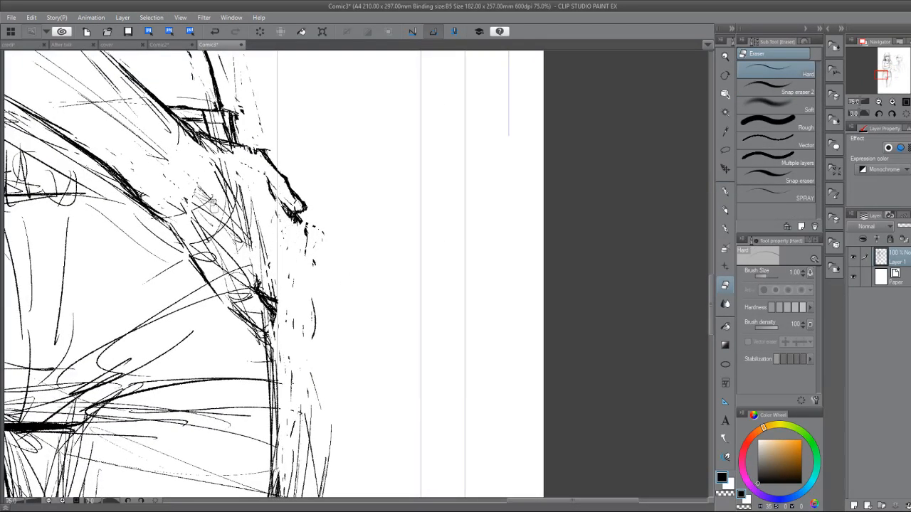
Lasso the remaining sketch lines on the back of the hand, delete them and clear the selection.
{"action": "left_click", "coordinate": [720, 147]}
{"action": "mouse_move", "coordinate": [153, 163]}
{"action": "left_mouse_down"}
{"action": "mouse_move", "coordinate": [312, 314]}
{"action": "mouse_move", "coordinate": [336, 270]}
{"action": "mouse_move", "coordinate": [262, 214]}
{"action": "mouse_move", "coordinate": [250, 171]}
{"action": "mouse_move", "coordinate": [158, 137]}
{"action": "left_mouse_up"}
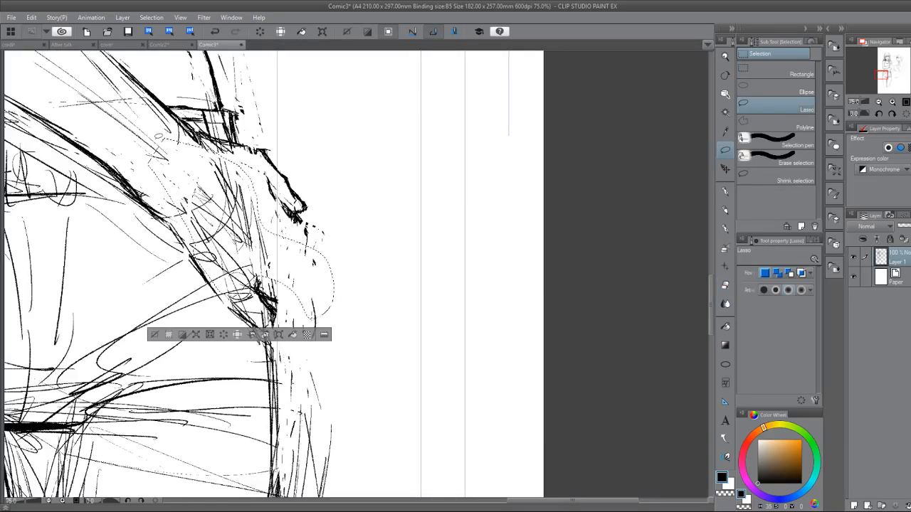
{"action": "key", "text": "Delete"}
{"action": "key", "text": "ctrl+d"}
Sketch guide arcs at the wrist, a curve across the back of the hand and four circles marking the knuckles.
{"action": "key", "text": "p"}
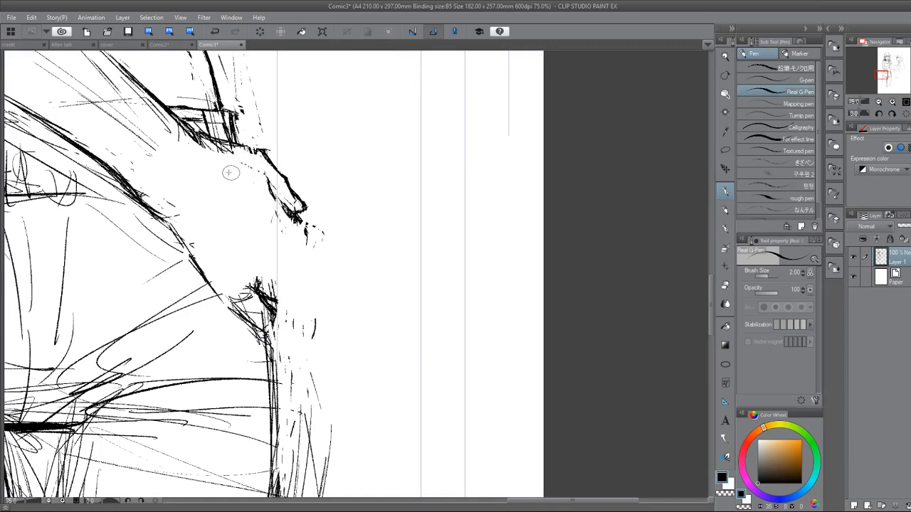
{"action": "left_click_drag", "start_coordinate": [142, 198], "coordinate": [164, 189]}
{"action": "left_click_drag", "start_coordinate": [192, 145], "coordinate": [189, 165]}
{"action": "mouse_move", "coordinate": [199, 159]}
{"action": "left_mouse_down"}
{"action": "mouse_move", "coordinate": [178, 199]}
{"action": "mouse_move", "coordinate": [161, 207]}
{"action": "left_mouse_up"}
{"action": "left_click_drag", "start_coordinate": [208, 271], "coordinate": [221, 273]}
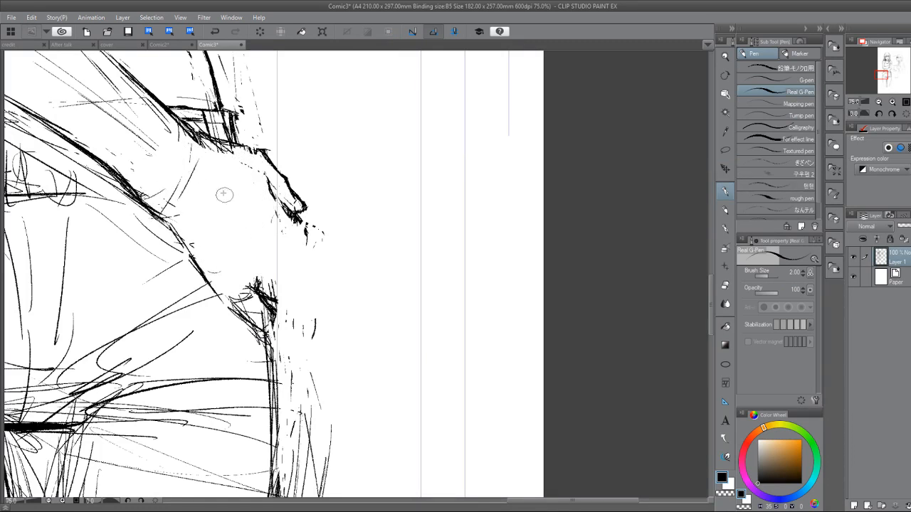
{"action": "mouse_move", "coordinate": [220, 173]}
{"action": "left_mouse_down"}
{"action": "mouse_move", "coordinate": [251, 192]}
{"action": "mouse_move", "coordinate": [277, 220]}
{"action": "mouse_move", "coordinate": [257, 279]}
{"action": "left_mouse_up"}
{"action": "mouse_move", "coordinate": [275, 211]}
{"action": "left_mouse_down"}
{"action": "mouse_move", "coordinate": [243, 291]}
{"action": "mouse_move", "coordinate": [232, 283]}
{"action": "mouse_move", "coordinate": [245, 266]}
{"action": "mouse_move", "coordinate": [259, 269]}
{"action": "mouse_move", "coordinate": [248, 265]}
{"action": "mouse_move", "coordinate": [252, 241]}
{"action": "mouse_move", "coordinate": [265, 235]}
{"action": "mouse_move", "coordinate": [277, 186]}
{"action": "left_mouse_up"}
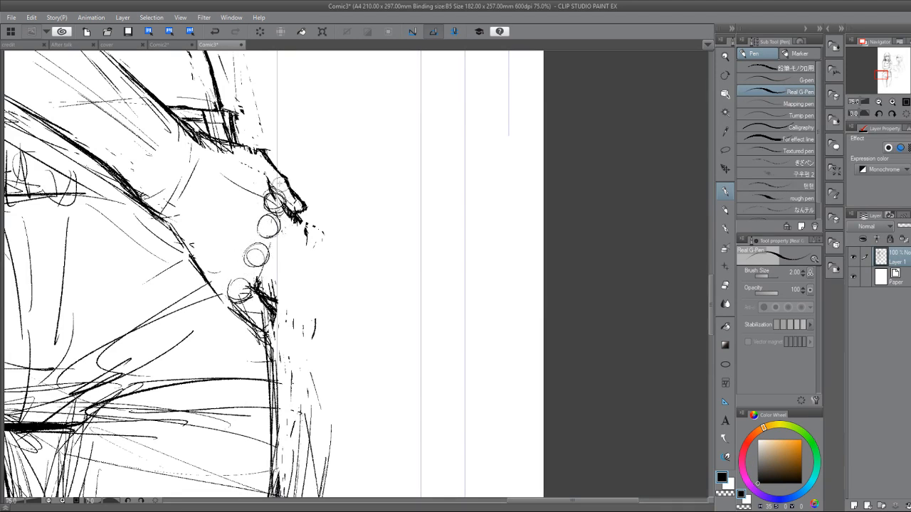
Draw the contour along the outer side of the knuckle circles and reinforce the hand's lower edge.
{"action": "key", "text": "e"}
{"action": "key", "text": "p"}
{"action": "left_click_drag", "start_coordinate": [265, 255], "coordinate": [264, 272]}
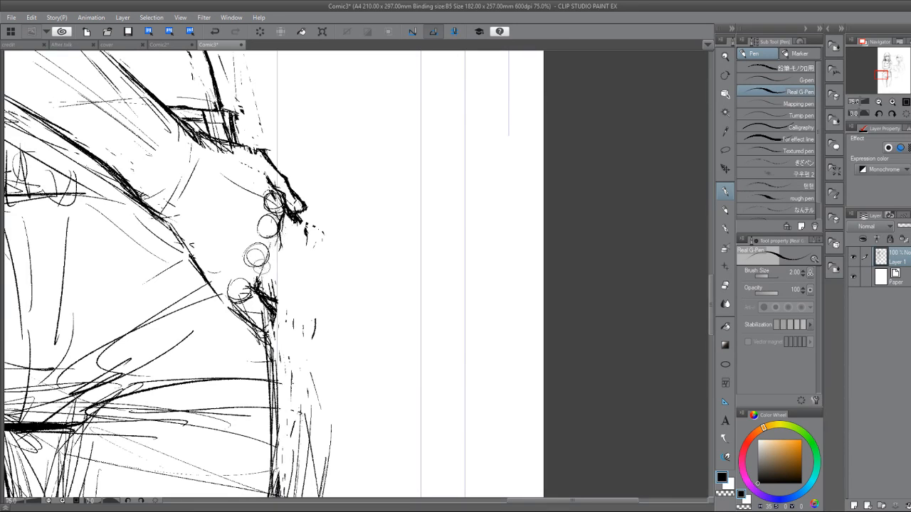
{"action": "left_click_drag", "start_coordinate": [229, 306], "coordinate": [265, 333]}
{"action": "mouse_move", "coordinate": [270, 246]}
{"action": "left_mouse_down"}
{"action": "mouse_move", "coordinate": [285, 274]}
{"action": "mouse_move", "coordinate": [277, 299]}
{"action": "mouse_move", "coordinate": [283, 208]}
{"action": "mouse_move", "coordinate": [278, 287]}
{"action": "left_mouse_up"}
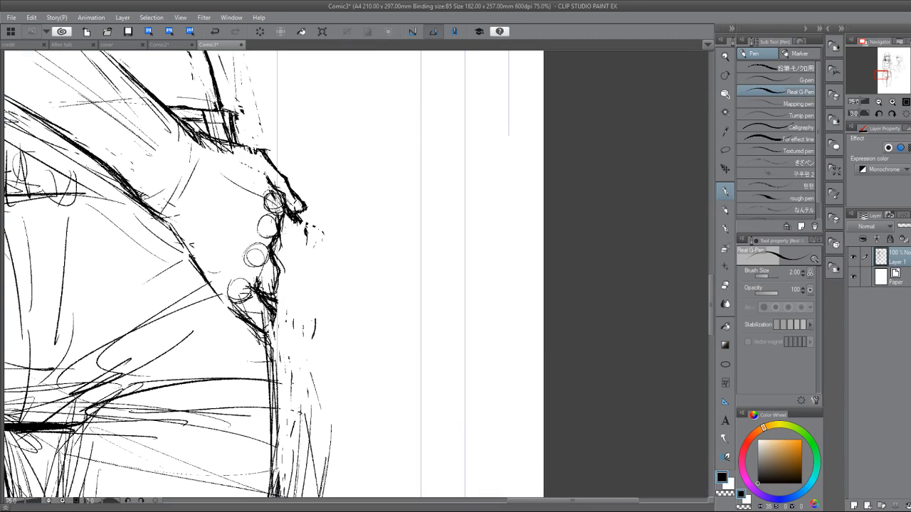
Sketch a finger line extending below the thumb tip, and erase it together with the thick marks under the tip.
{"action": "left_click_drag", "start_coordinate": [275, 186], "coordinate": [313, 230]}
{"action": "mouse_move", "coordinate": [287, 197]}
{"action": "left_mouse_down"}
{"action": "mouse_move", "coordinate": [306, 229]}
{"action": "mouse_move", "coordinate": [312, 289]}
{"action": "left_mouse_up"}
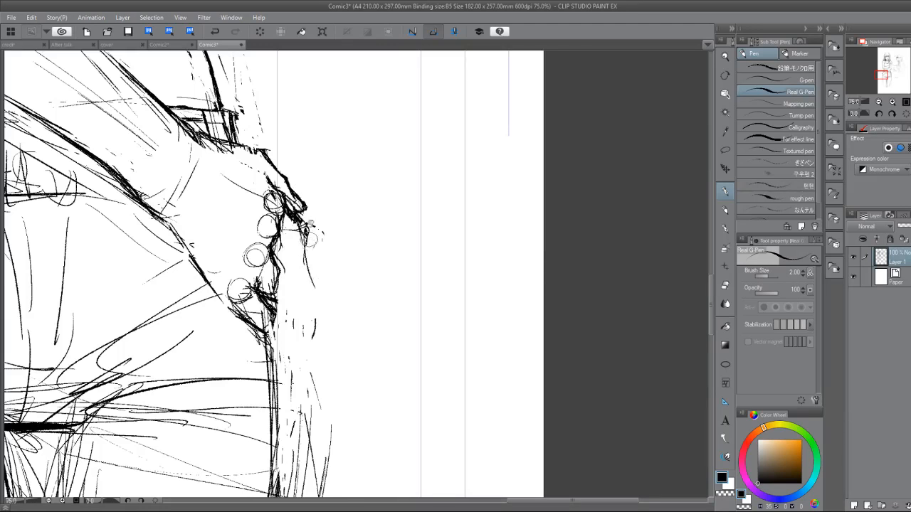
{"action": "key", "text": "e"}
{"action": "mouse_move", "coordinate": [310, 257]}
{"action": "left_mouse_down"}
{"action": "mouse_move", "coordinate": [304, 219]}
{"action": "mouse_move", "coordinate": [296, 221]}
{"action": "left_mouse_up"}
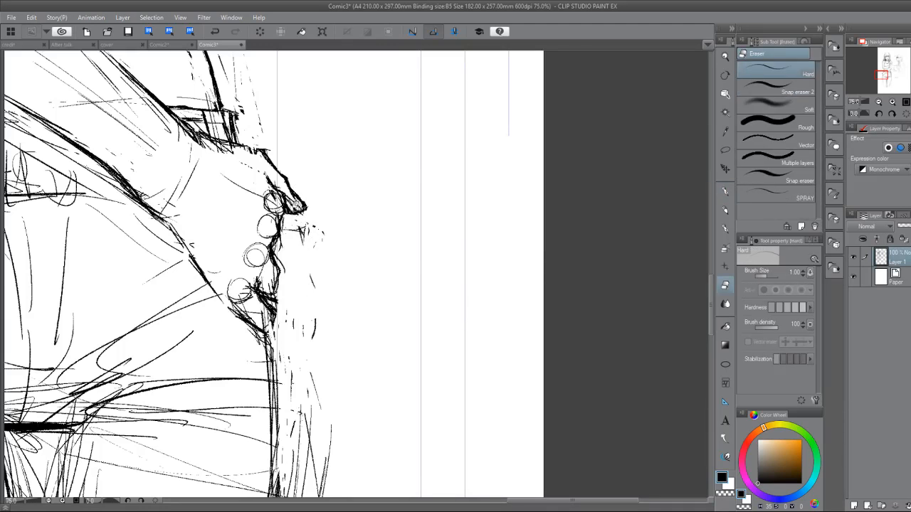
Clean up the wrist end of the hand's upper contour and join it smoothly to the thumb line.
{"action": "key", "text": "p"}
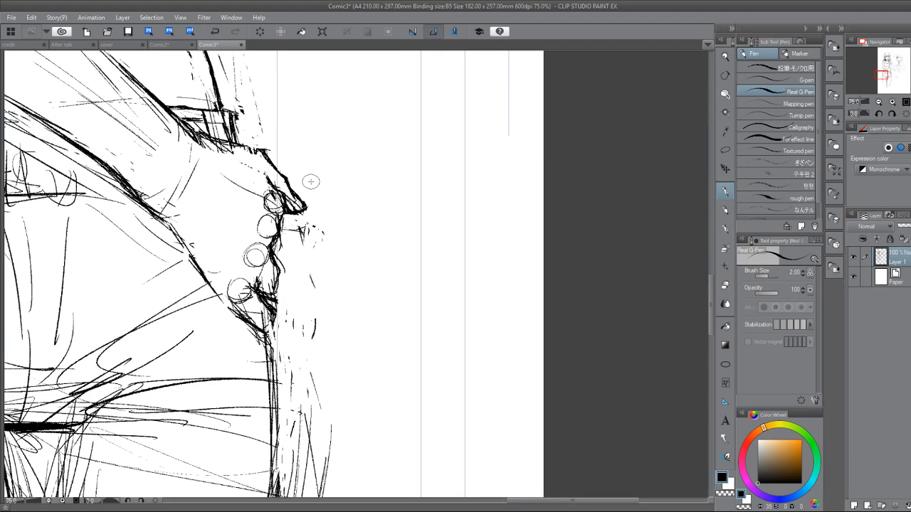
{"action": "key", "text": "e"}
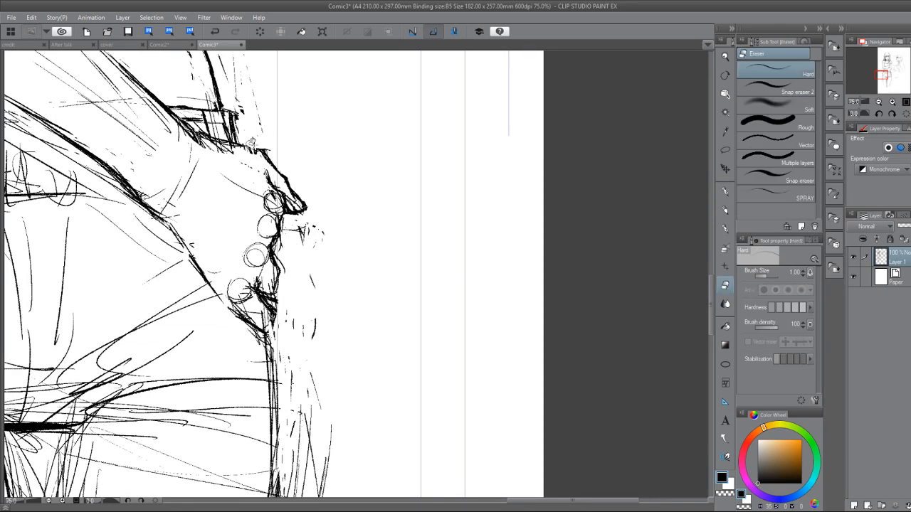
{"action": "key", "text": "p"}
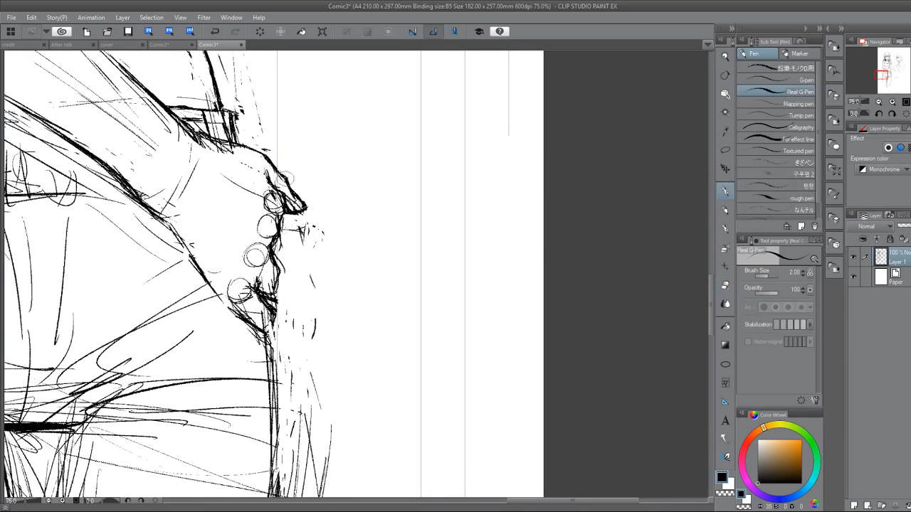
Erase the rough marks between the lower knuckle circles and draw rounded outlines for the two lowest curled fingers.
{"action": "key", "text": "e"}
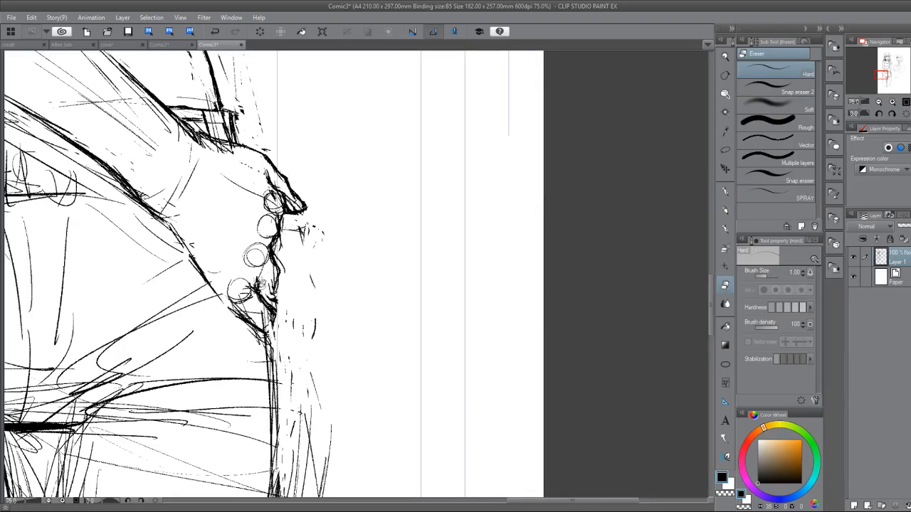
{"action": "key", "text": "p"}
{"action": "key", "text": "e"}
{"action": "key", "text": "p"}
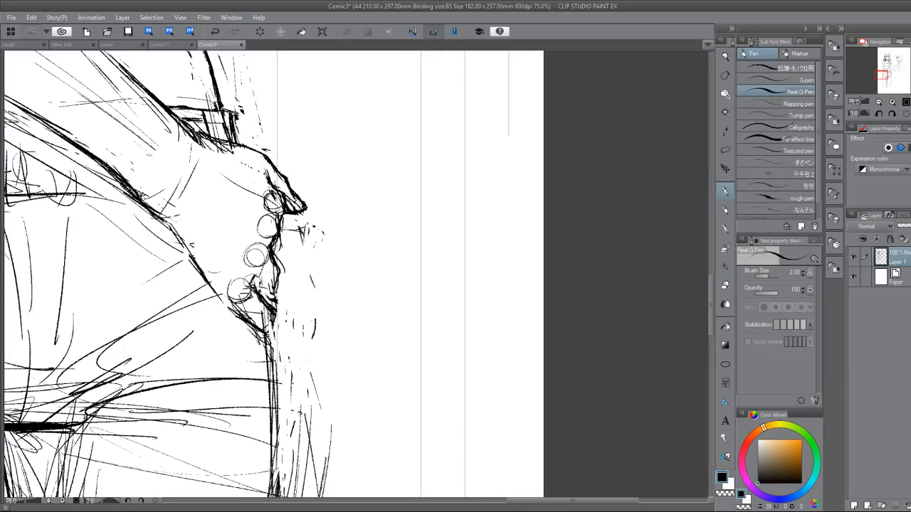
{"action": "mouse_move", "coordinate": [255, 286]}
{"action": "left_mouse_down"}
{"action": "mouse_move", "coordinate": [277, 283]}
{"action": "mouse_move", "coordinate": [249, 286]}
{"action": "mouse_move", "coordinate": [260, 284]}
{"action": "mouse_move", "coordinate": [262, 306]}
{"action": "mouse_move", "coordinate": [228, 307]}
{"action": "mouse_move", "coordinate": [263, 329]}
{"action": "mouse_move", "coordinate": [277, 313]}
{"action": "mouse_move", "coordinate": [274, 349]}
{"action": "mouse_move", "coordinate": [282, 318]}
{"action": "mouse_move", "coordinate": [265, 345]}
{"action": "mouse_move", "coordinate": [274, 313]}
{"action": "mouse_move", "coordinate": [265, 349]}
{"action": "mouse_move", "coordinate": [278, 319]}
{"action": "mouse_move", "coordinate": [264, 285]}
{"action": "mouse_move", "coordinate": [251, 285]}
{"action": "mouse_move", "coordinate": [280, 267]}
{"action": "mouse_move", "coordinate": [261, 269]}
{"action": "mouse_move", "coordinate": [274, 261]}
{"action": "mouse_move", "coordinate": [262, 250]}
{"action": "left_mouse_up"}
{"action": "key", "text": "e"}
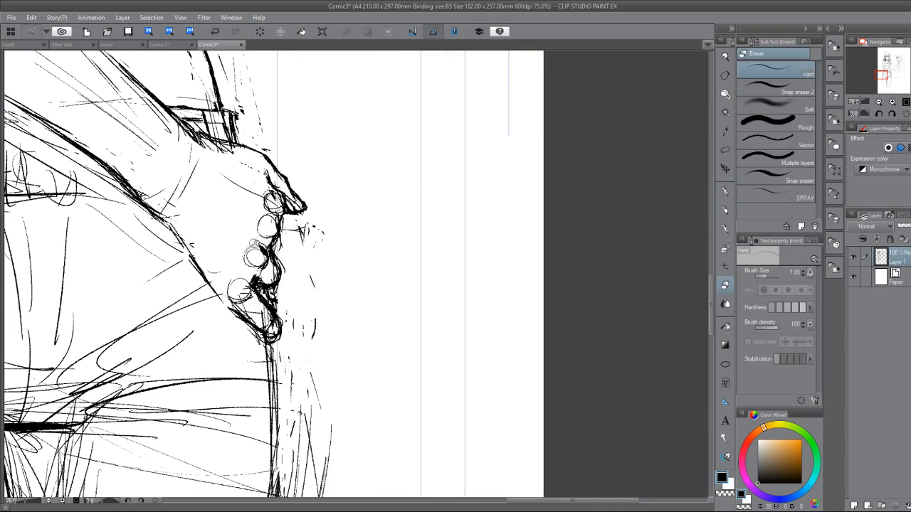
Redraw the thumb's inner edge beside the index knuckle and trim the overlapping knuckle-circle and wrist lines.
{"action": "key", "text": "p"}
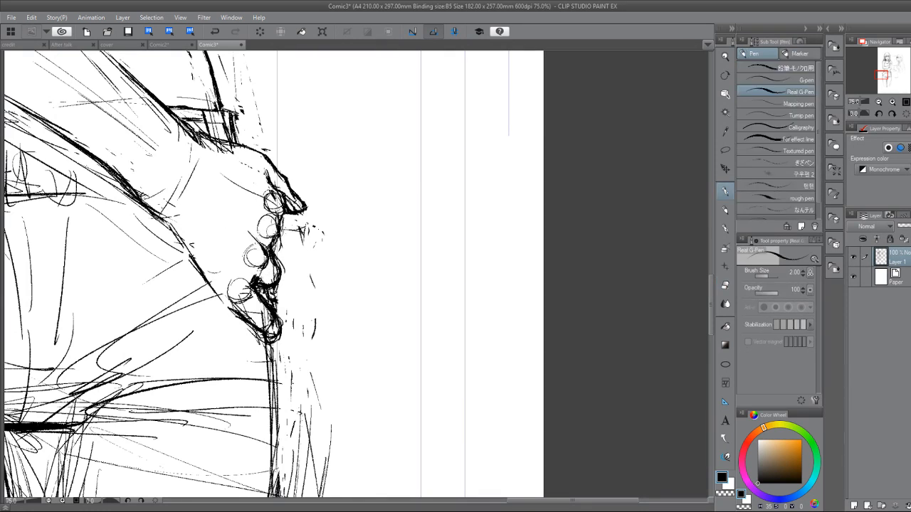
{"action": "mouse_move", "coordinate": [267, 172]}
{"action": "left_mouse_down"}
{"action": "mouse_move", "coordinate": [281, 198]}
{"action": "mouse_move", "coordinate": [279, 222]}
{"action": "left_mouse_up"}
{"action": "key", "text": "e"}
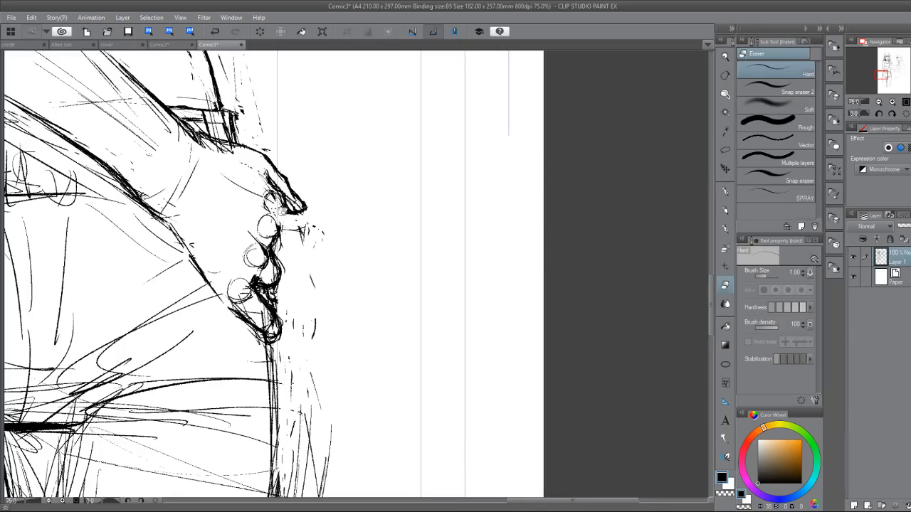
{"action": "key", "text": "p"}
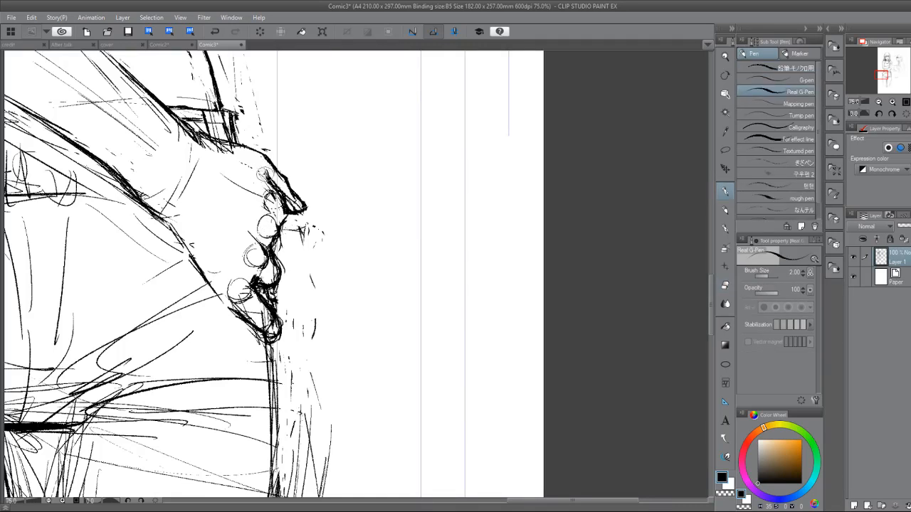
{"action": "key", "text": "e"}
{"action": "key", "text": "p"}
{"action": "key", "text": "e"}
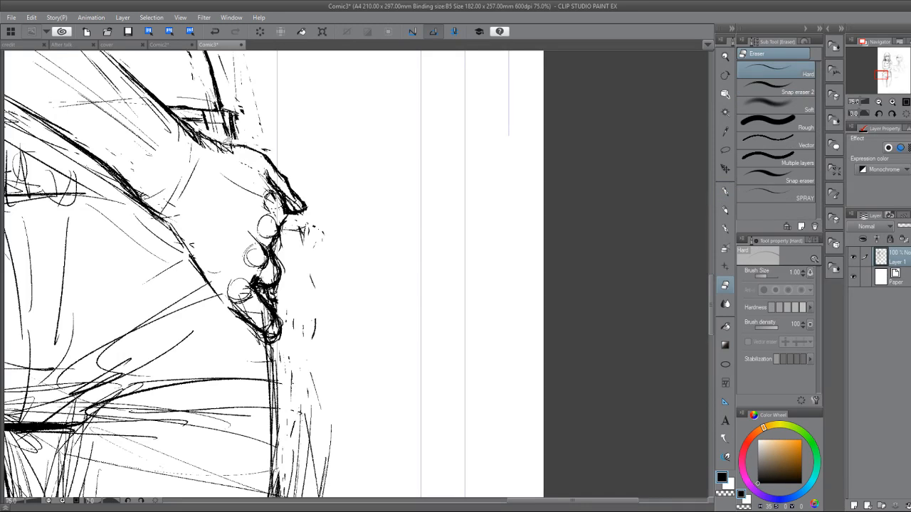
{"action": "key", "text": "p"}
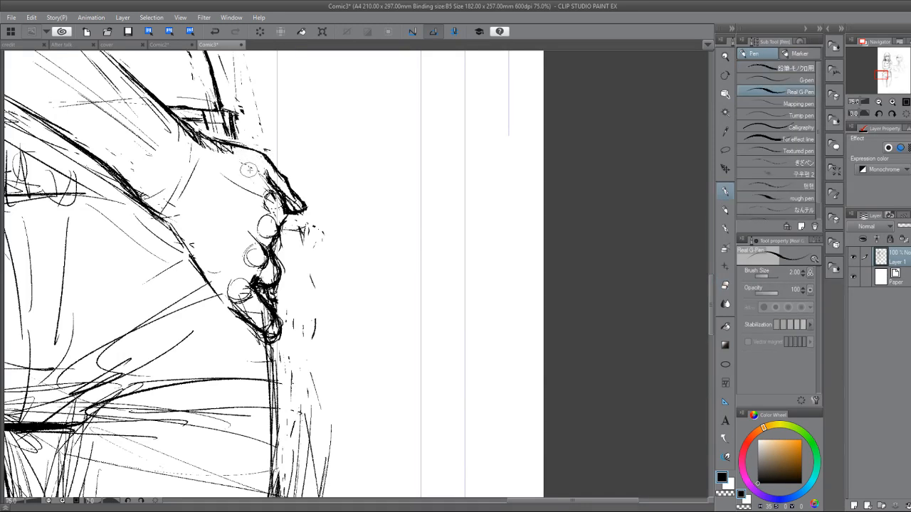
Erase the lower contour between wrist and little-finger knuckle and redraw it as one continuous line.
{"action": "key", "text": "e"}
{"action": "mouse_move", "coordinate": [178, 232]}
{"action": "left_mouse_down"}
{"action": "mouse_move", "coordinate": [193, 258]}
{"action": "mouse_move", "coordinate": [168, 219]}
{"action": "left_mouse_up"}
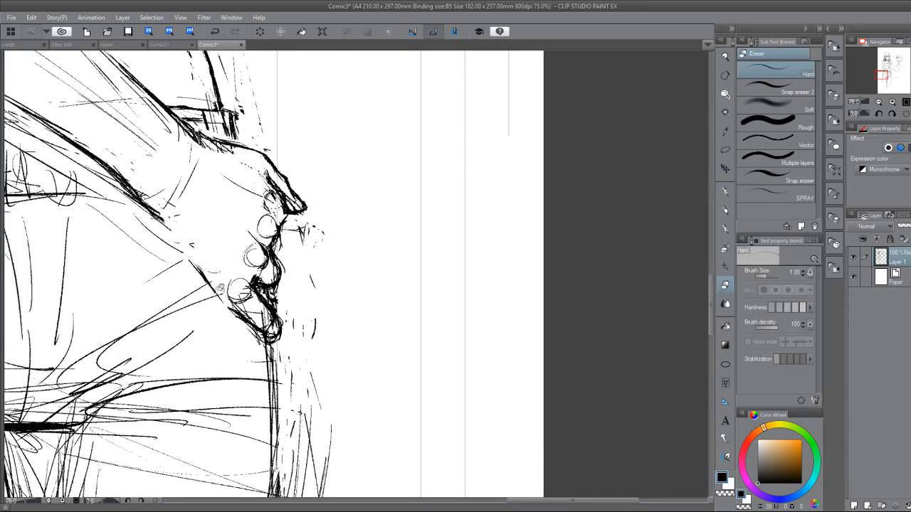
{"action": "key", "text": "p"}
{"action": "left_click_drag", "start_coordinate": [205, 279], "coordinate": [222, 295]}
{"action": "mouse_move", "coordinate": [157, 226]}
{"action": "left_mouse_down"}
{"action": "mouse_move", "coordinate": [189, 262]}
{"action": "mouse_move", "coordinate": [184, 248]}
{"action": "left_mouse_up"}
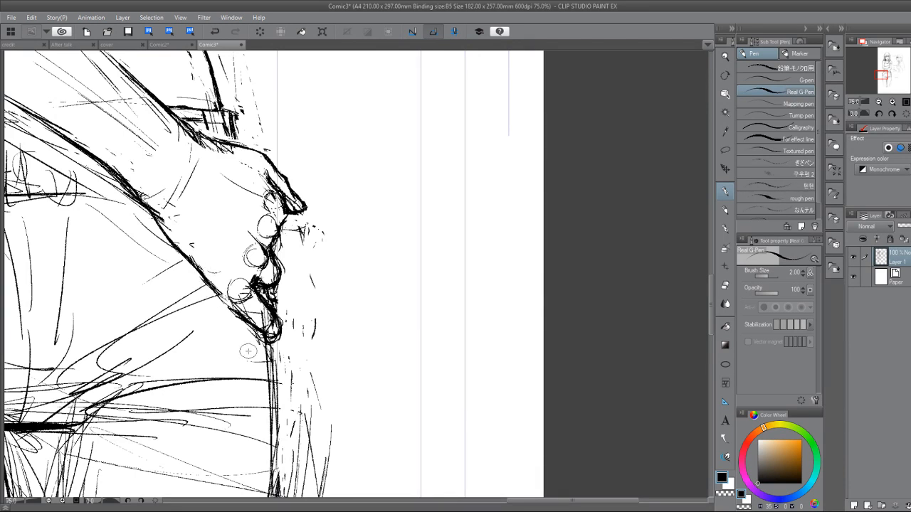
Reinforce the outer hip contour on the side opposite the hand, from the waistband down to the shorts hem.
{"action": "scroll", "coordinate": [249, 351], "scroll_direction": "down", "scroll_amount": 4}
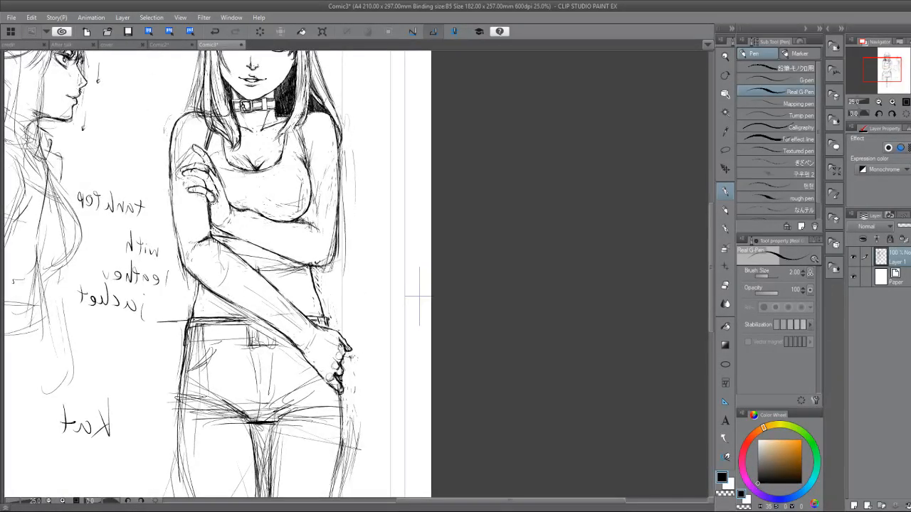
{"action": "scroll", "coordinate": [419, 297], "scroll_direction": "up", "scroll_amount": 3}
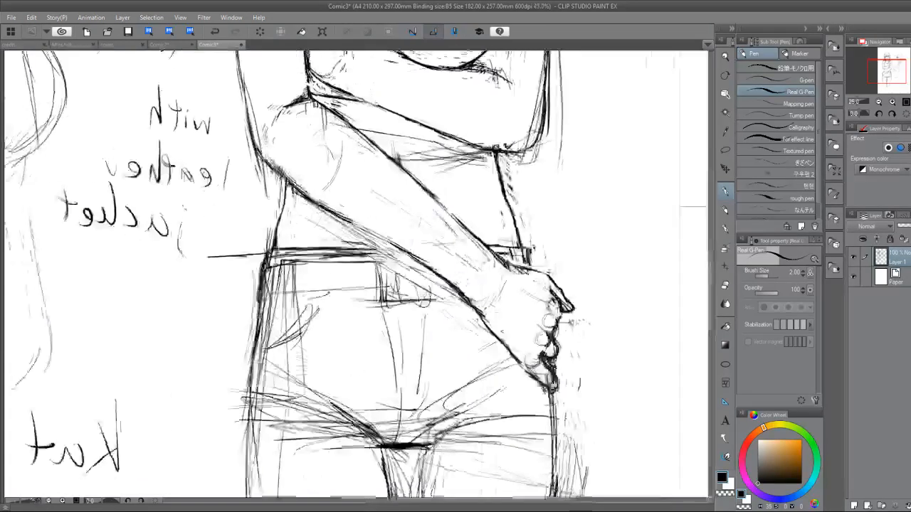
{"action": "mouse_move", "coordinate": [242, 247]}
{"action": "left_mouse_down"}
{"action": "mouse_move", "coordinate": [222, 299]}
{"action": "mouse_move", "coordinate": [218, 373]}
{"action": "left_mouse_up"}
{"action": "left_click_drag", "start_coordinate": [228, 318], "coordinate": [215, 420]}
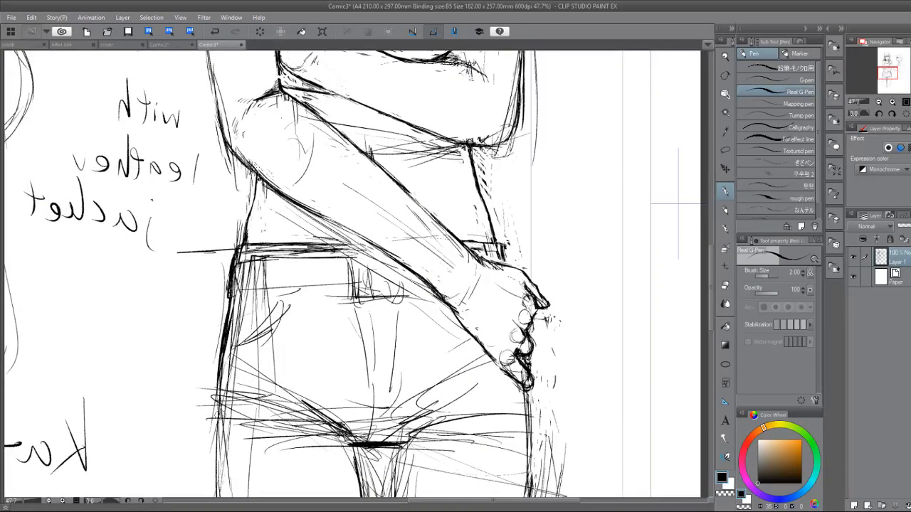
Strengthen the hem and crease lines across both legs of the shorts.
{"action": "mouse_move", "coordinate": [218, 355]}
{"action": "left_mouse_down"}
{"action": "mouse_move", "coordinate": [210, 422]}
{"action": "mouse_move", "coordinate": [221, 440]}
{"action": "mouse_move", "coordinate": [299, 417]}
{"action": "left_mouse_up"}
{"action": "left_click_drag", "start_coordinate": [218, 429], "coordinate": [302, 432]}
{"action": "mouse_move", "coordinate": [247, 419]}
{"action": "left_mouse_down"}
{"action": "mouse_move", "coordinate": [367, 449]}
{"action": "mouse_move", "coordinate": [299, 397]}
{"action": "left_mouse_up"}
{"action": "left_click_drag", "start_coordinate": [225, 409], "coordinate": [306, 397]}
{"action": "mouse_move", "coordinate": [404, 429]}
{"action": "left_mouse_down"}
{"action": "mouse_move", "coordinate": [466, 405]}
{"action": "mouse_move", "coordinate": [440, 410]}
{"action": "left_mouse_up"}
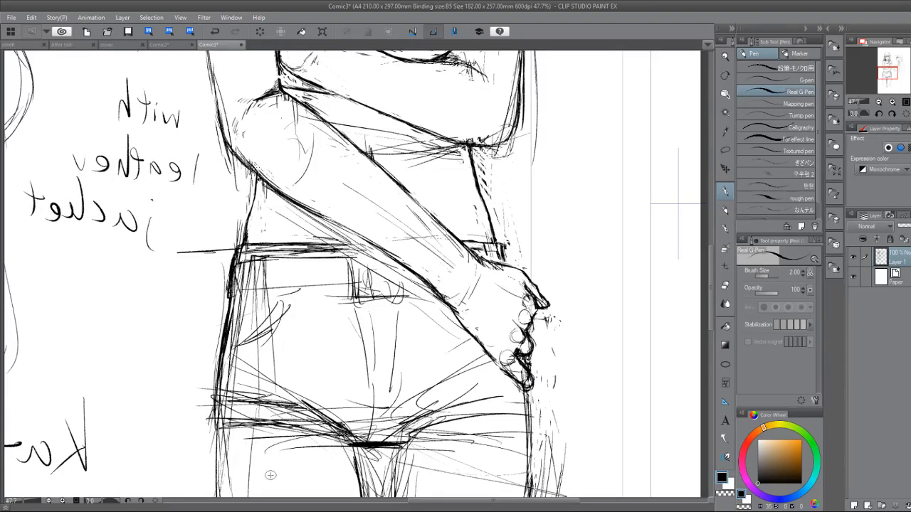
Touch up the upper contour of the forearm reaching toward the hip, trimming stray marks beside it.
{"action": "left_click_drag", "start_coordinate": [271, 475], "coordinate": [198, 378]}
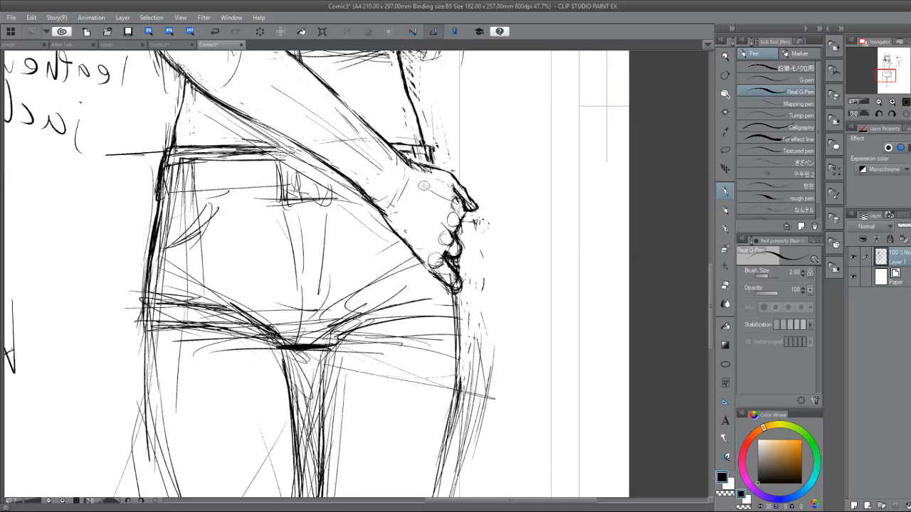
{"action": "scroll", "coordinate": [423, 186], "scroll_direction": "up", "scroll_amount": 2}
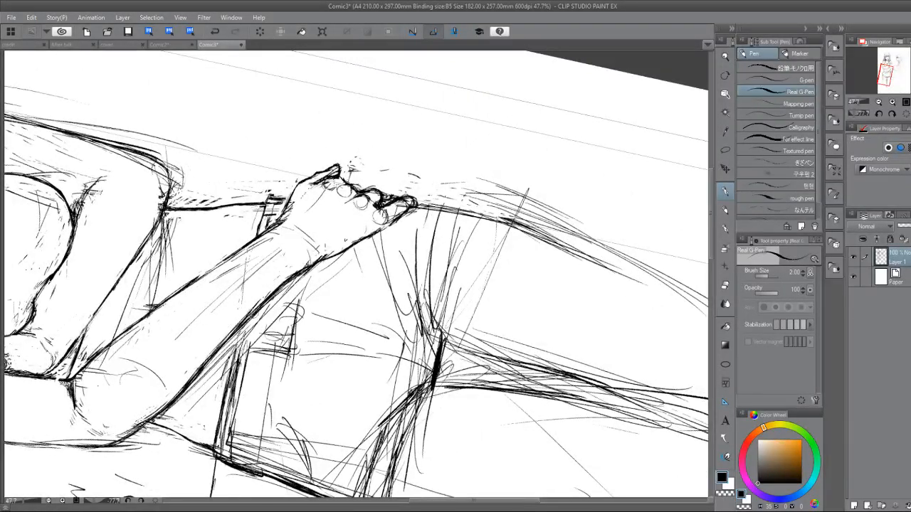
{"action": "key", "text": "e"}
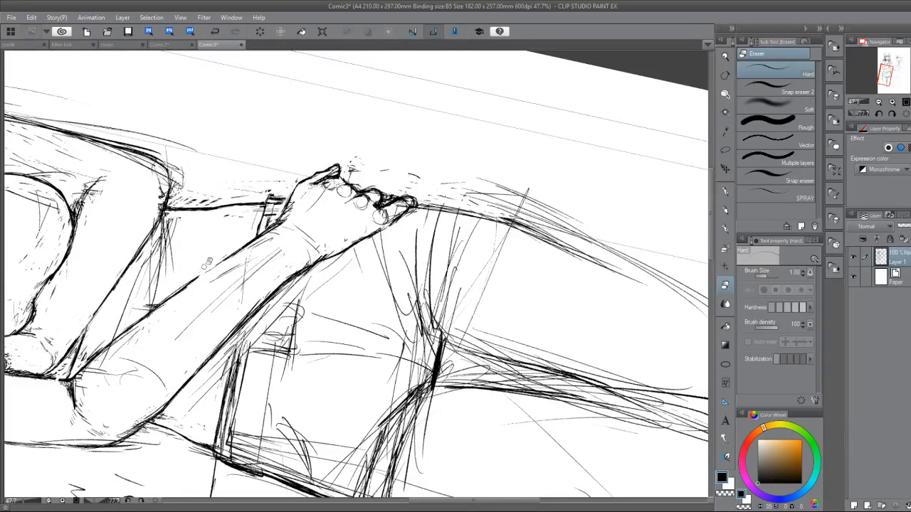
{"action": "key", "text": "p"}
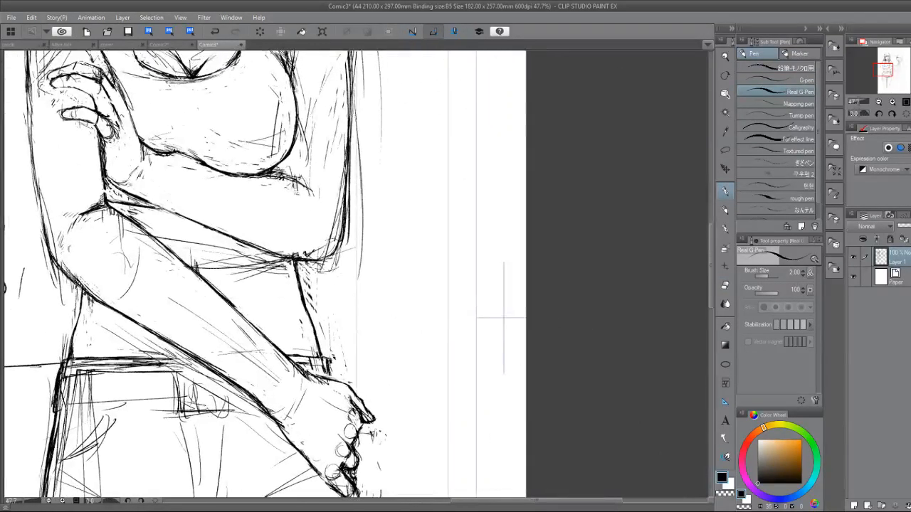
{"action": "scroll", "coordinate": [169, 234], "scroll_direction": "down", "scroll_amount": 3}
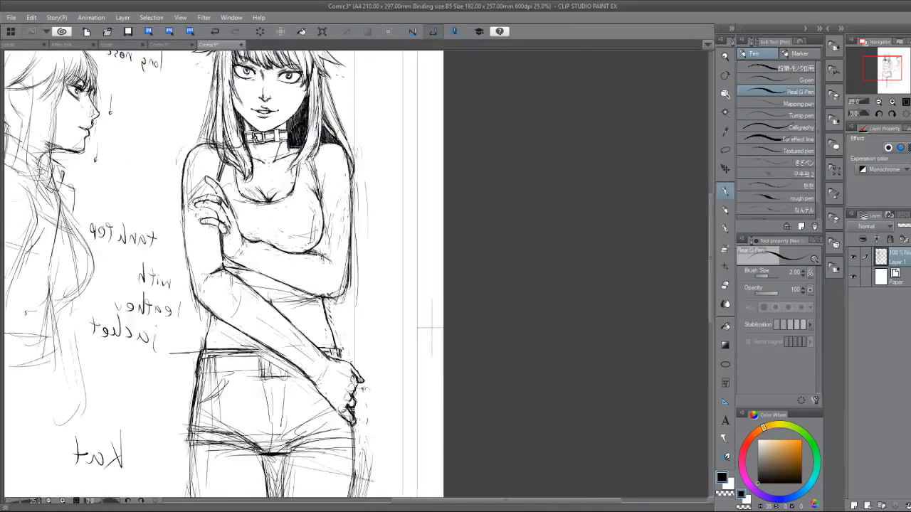
{"action": "scroll", "coordinate": [227, 491], "scroll_direction": "down", "scroll_amount": 2}
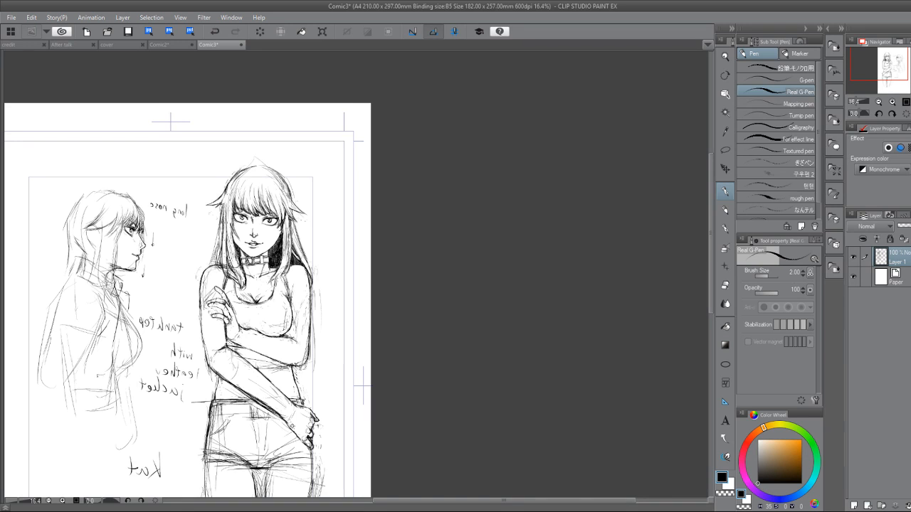
{"action": "left_click", "coordinate": [725, 150]}
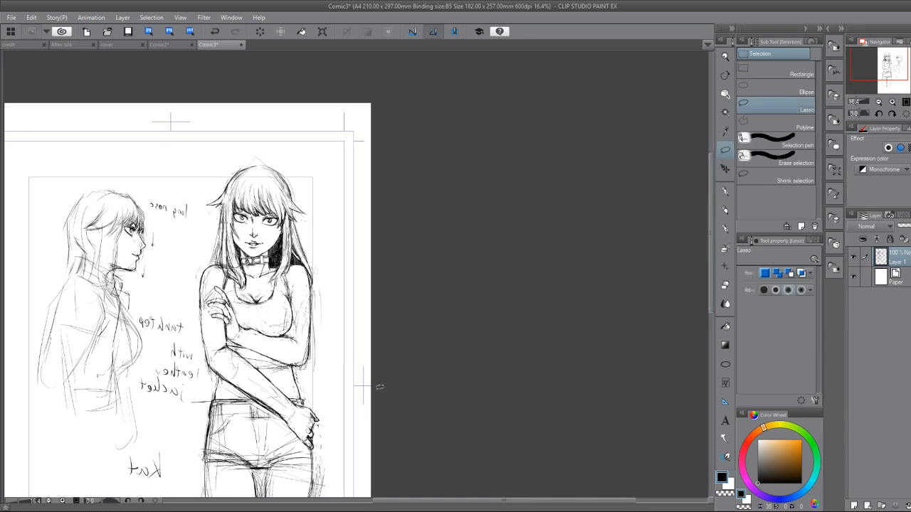
{"action": "left_click_drag", "start_coordinate": [373, 392], "coordinate": [422, 298]}
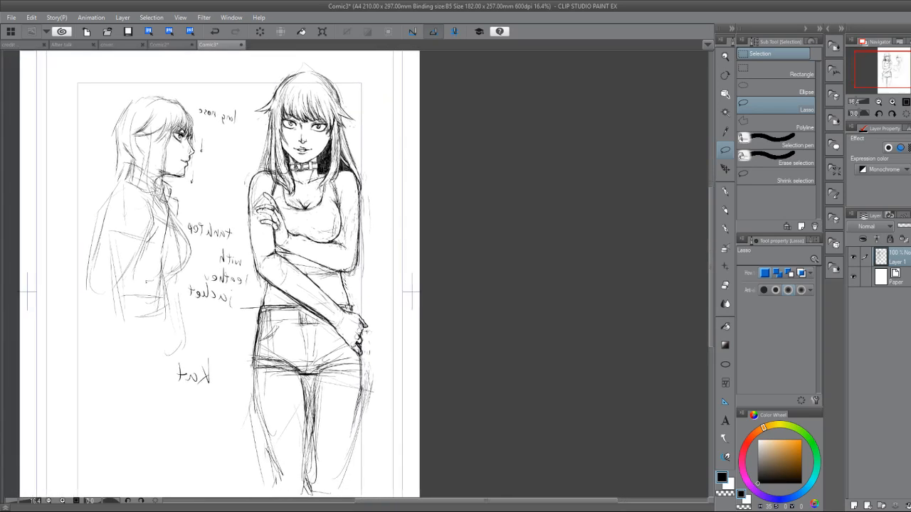
{"action": "left_click_drag", "start_coordinate": [320, 214], "coordinate": [322, 270]}
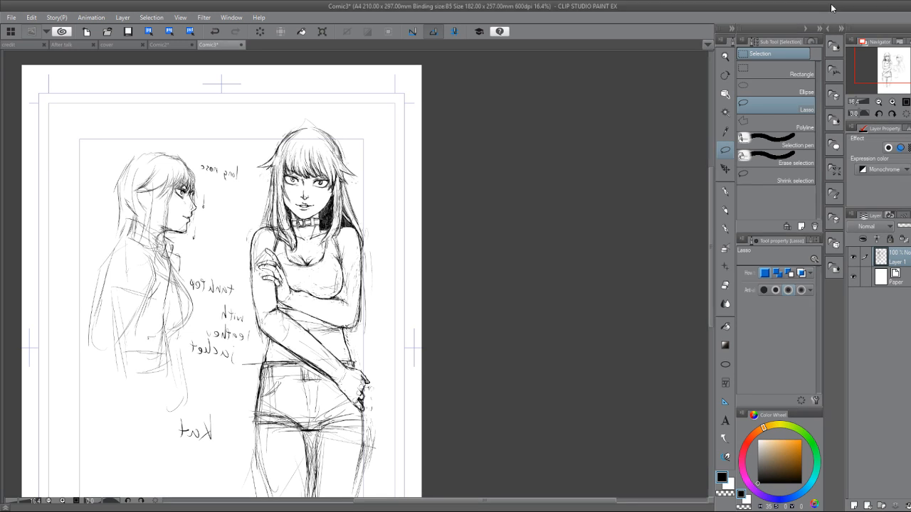
{"action": "scroll", "coordinate": [380, 436], "scroll_direction": "up", "scroll_amount": 3}
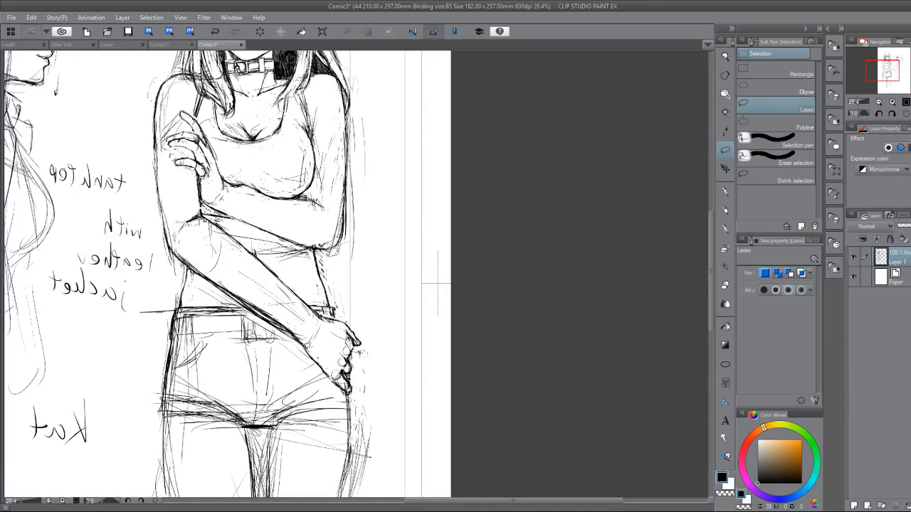
{"action": "mouse_move", "coordinate": [317, 318]}
{"action": "left_mouse_down"}
{"action": "mouse_move", "coordinate": [372, 380]}
{"action": "mouse_move", "coordinate": [287, 349]}
{"action": "left_mouse_up"}
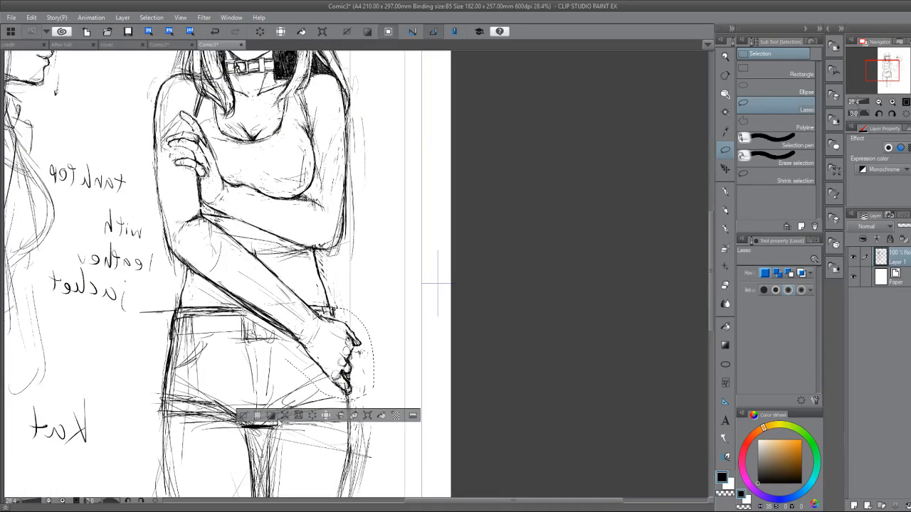
{"action": "mouse_move", "coordinate": [271, 392]}
{"action": "left_mouse_down"}
{"action": "mouse_move", "coordinate": [317, 306]}
{"action": "mouse_move", "coordinate": [349, 398]}
{"action": "left_mouse_up"}
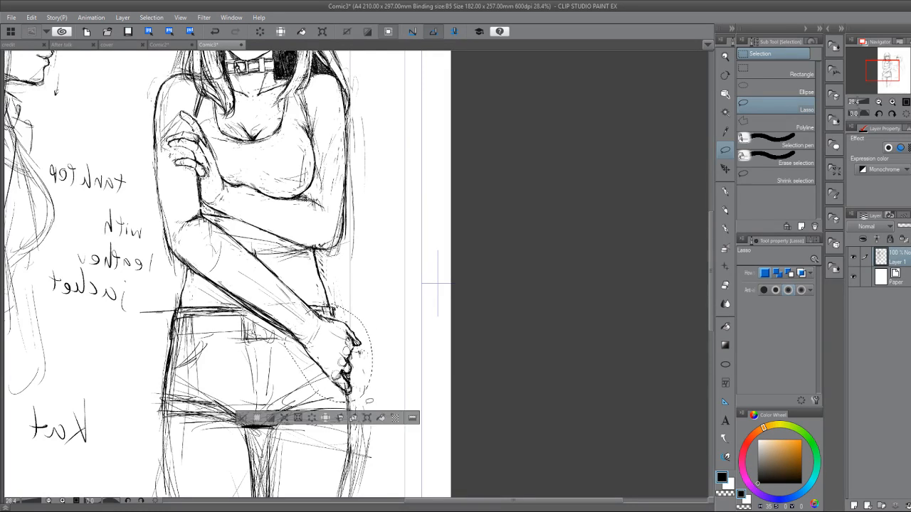
{"action": "left_click", "coordinate": [243, 418]}
Lasso the hand at the hip, move it up and inward along the forearm, apply the transform and clear the selection.
{"action": "mouse_move", "coordinate": [350, 313]}
{"action": "left_mouse_down"}
{"action": "mouse_move", "coordinate": [338, 395]}
{"action": "mouse_move", "coordinate": [297, 326]}
{"action": "mouse_move", "coordinate": [316, 315]}
{"action": "left_mouse_up"}
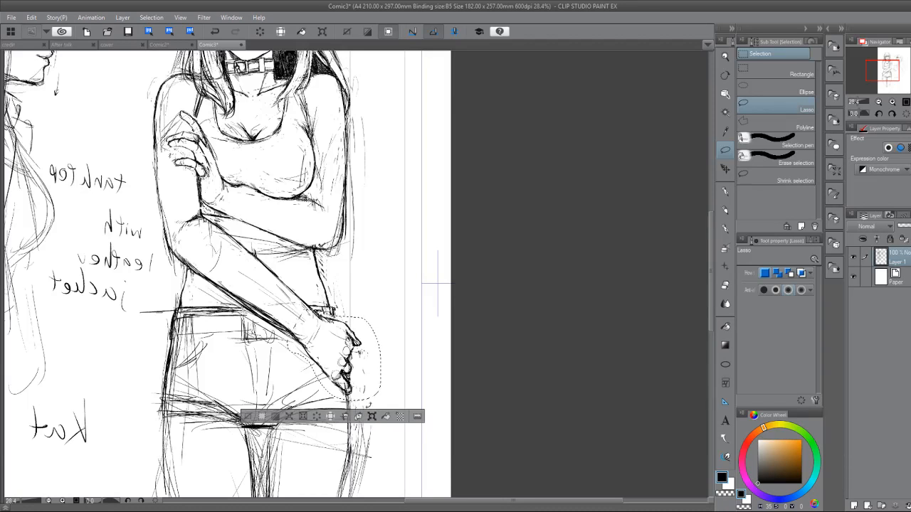
{"action": "left_click", "coordinate": [372, 418]}
{"action": "left_click_drag", "start_coordinate": [342, 359], "coordinate": [321, 340]}
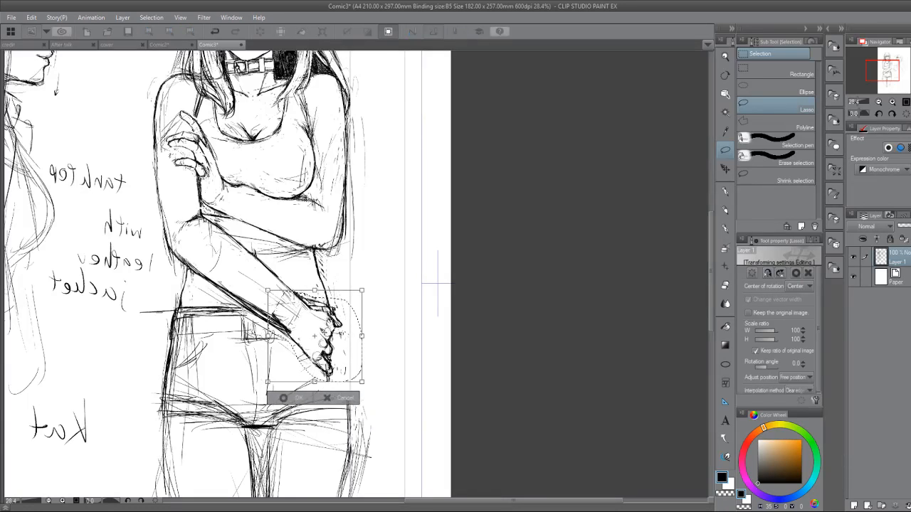
{"action": "left_click", "coordinate": [282, 397]}
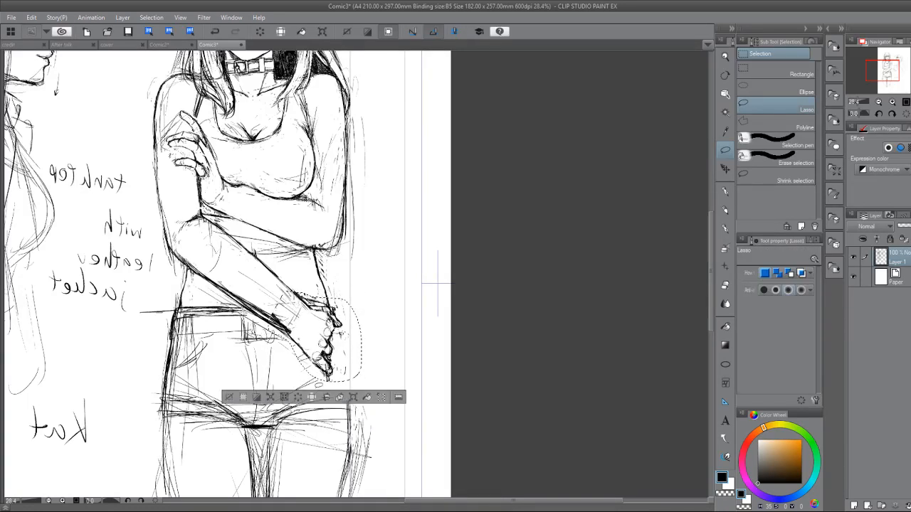
{"action": "left_click_drag", "start_coordinate": [438, 283], "coordinate": [430, 349]}
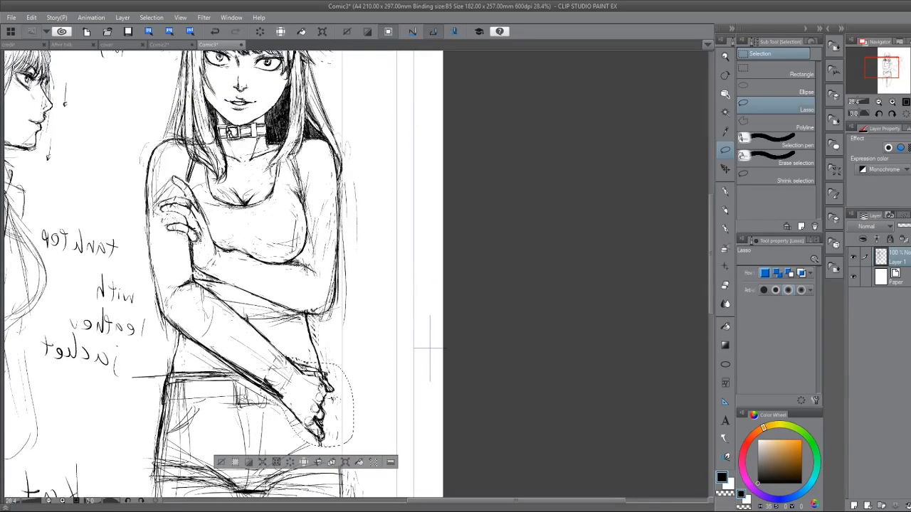
{"action": "key", "text": "ctrl+d"}
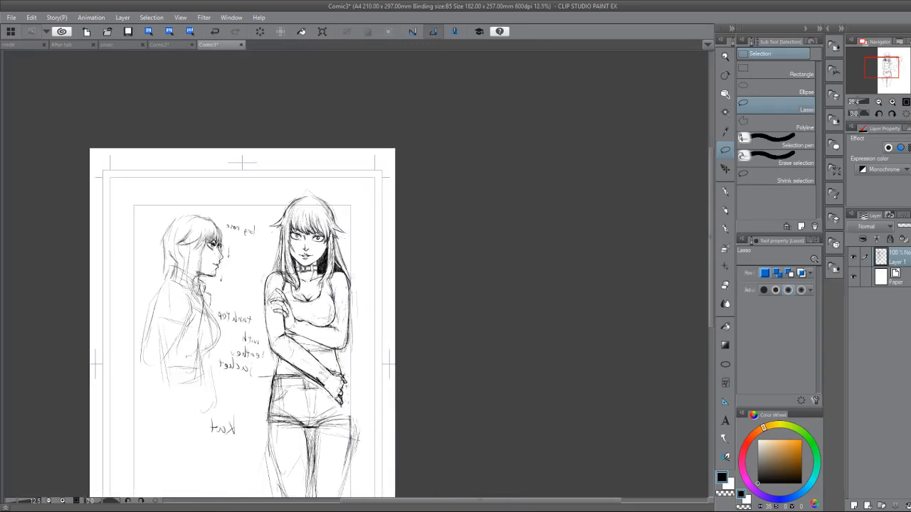
Lasso the lower forearm together with the hand at the hip, delete them and clear the selection.
{"action": "scroll", "coordinate": [358, 376], "scroll_direction": "down", "scroll_amount": 3}
{"action": "left_click_drag", "start_coordinate": [326, 363], "coordinate": [350, 274]}
{"action": "scroll", "coordinate": [278, 332], "scroll_direction": "up", "scroll_amount": 5}
{"action": "left_click", "coordinate": [726, 149]}
{"action": "mouse_move", "coordinate": [397, 433]}
{"action": "left_mouse_down"}
{"action": "mouse_move", "coordinate": [370, 421]}
{"action": "mouse_move", "coordinate": [240, 307]}
{"action": "mouse_move", "coordinate": [181, 203]}
{"action": "mouse_move", "coordinate": [407, 311]}
{"action": "mouse_move", "coordinate": [417, 384]}
{"action": "left_mouse_up"}
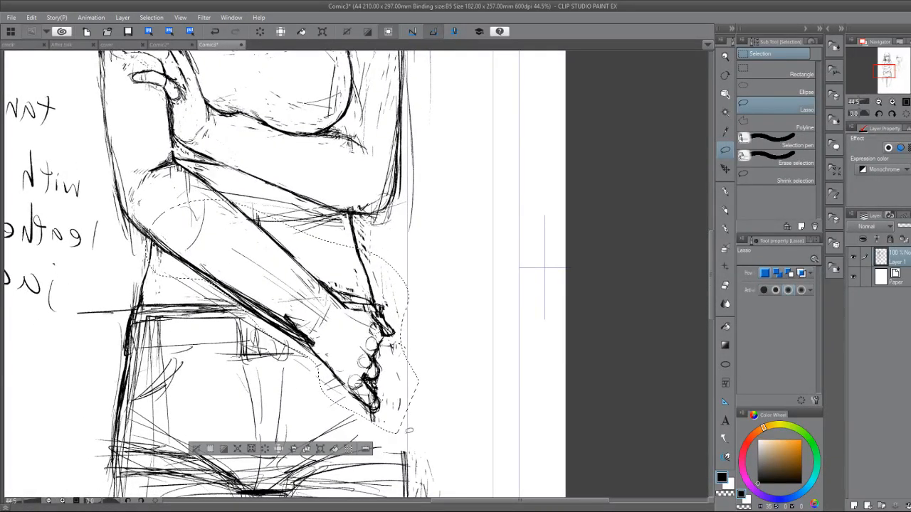
{"action": "left_click", "coordinate": [265, 449]}
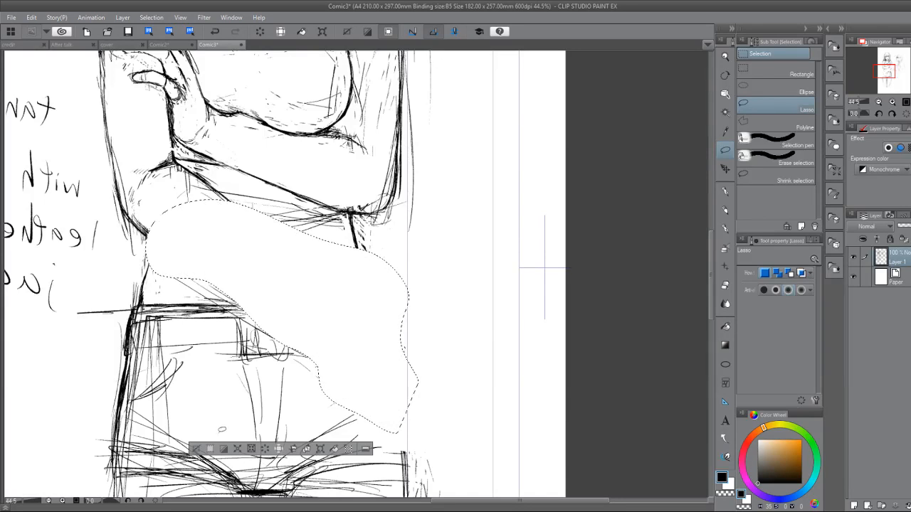
{"action": "left_click", "coordinate": [198, 450]}
Clean up the elbow crease, and strengthen the upper contour of the crossed forearm and the torso line beneath the bust.
{"action": "left_click", "coordinate": [725, 190]}
{"action": "mouse_move", "coordinate": [349, 213]}
{"action": "left_mouse_down"}
{"action": "mouse_move", "coordinate": [356, 271]}
{"action": "mouse_move", "coordinate": [313, 364]}
{"action": "left_mouse_up"}
{"action": "key", "text": "e"}
{"action": "mouse_move", "coordinate": [231, 205]}
{"action": "left_mouse_down"}
{"action": "mouse_move", "coordinate": [236, 264]}
{"action": "mouse_move", "coordinate": [243, 246]}
{"action": "left_mouse_up"}
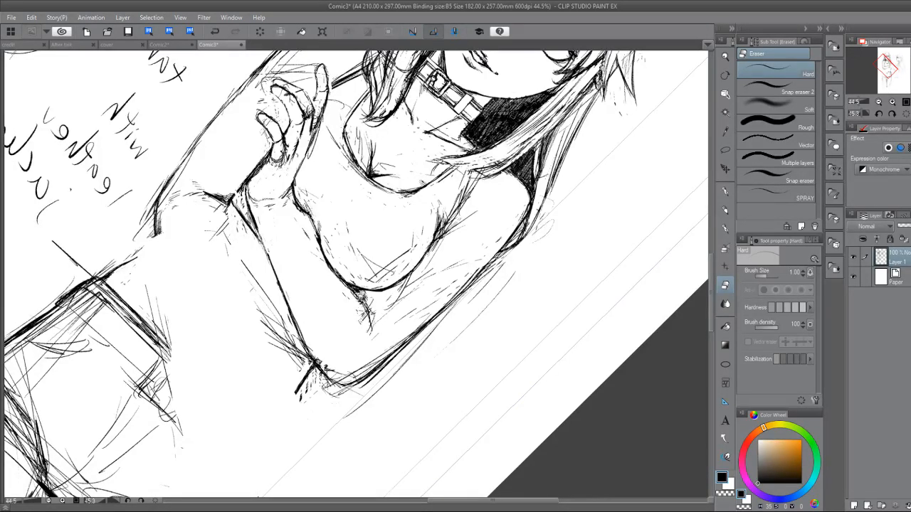
{"action": "key", "text": "p"}
{"action": "left_click_drag", "start_coordinate": [355, 294], "coordinate": [370, 347]}
{"action": "left_click_drag", "start_coordinate": [293, 186], "coordinate": [318, 246]}
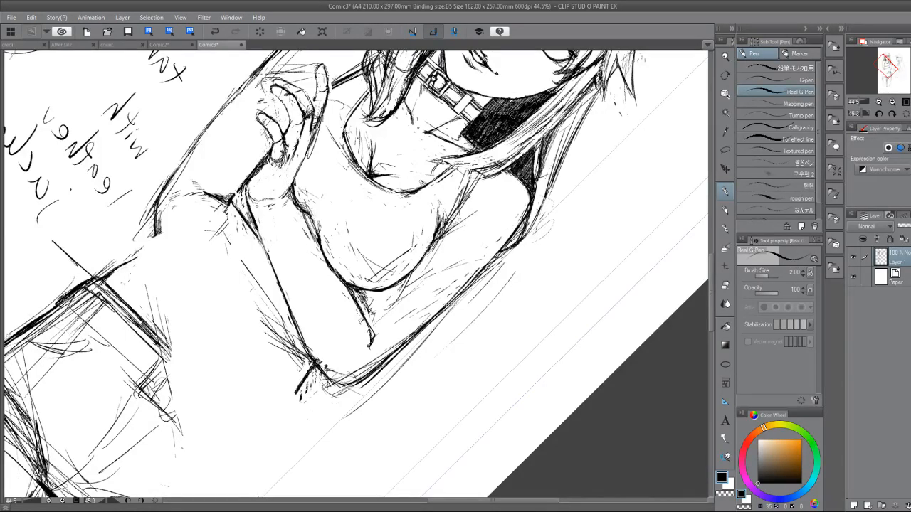
{"action": "left_click_drag", "start_coordinate": [298, 204], "coordinate": [316, 238]}
{"action": "left_click_drag", "start_coordinate": [331, 269], "coordinate": [371, 328]}
{"action": "mouse_move", "coordinate": [366, 332]}
{"action": "left_mouse_down"}
{"action": "mouse_move", "coordinate": [374, 348]}
{"action": "mouse_move", "coordinate": [361, 352]}
{"action": "mouse_move", "coordinate": [415, 323]}
{"action": "mouse_move", "coordinate": [374, 320]}
{"action": "mouse_move", "coordinate": [367, 309]}
{"action": "left_mouse_up"}
Trim the stray marks where the bust meets the crossed forearm and redraw the short torso line there.
{"action": "key", "text": "ctrl+minus"}
{"action": "key", "text": "e"}
{"action": "key", "text": "p"}
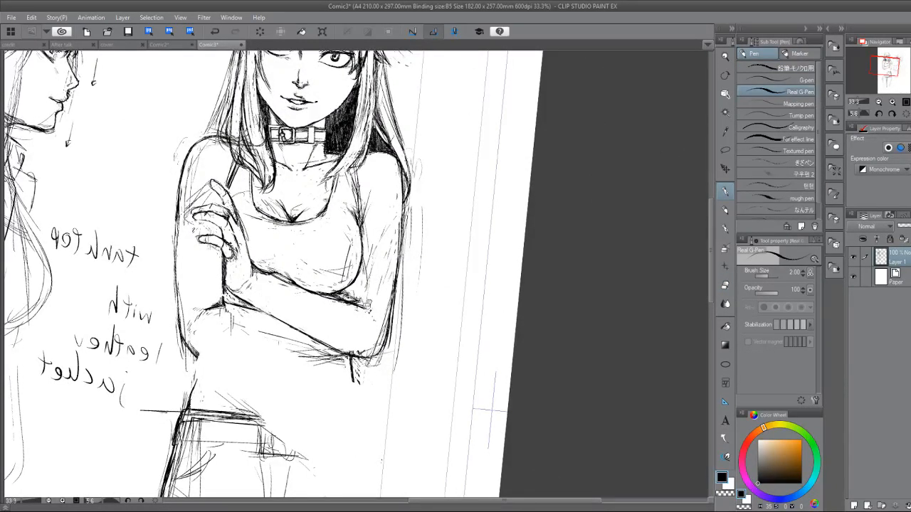
{"action": "key", "text": "e"}
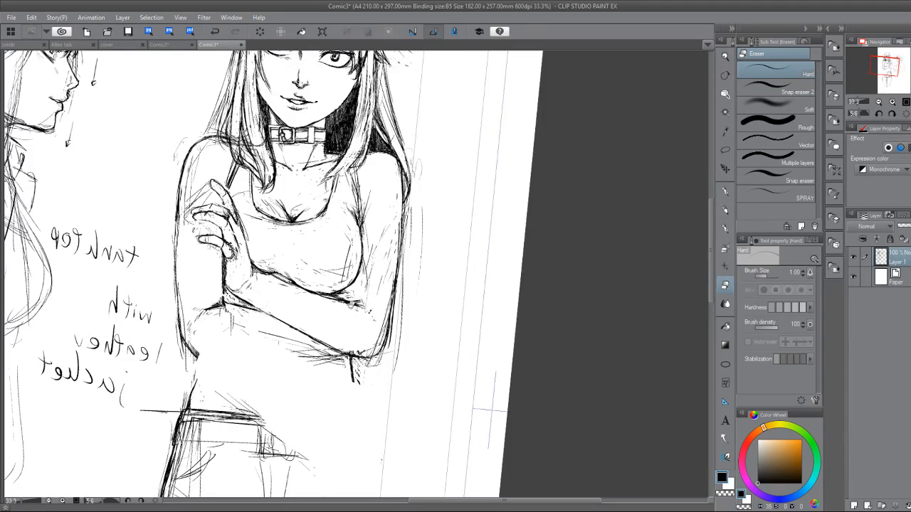
{"action": "key", "text": "p"}
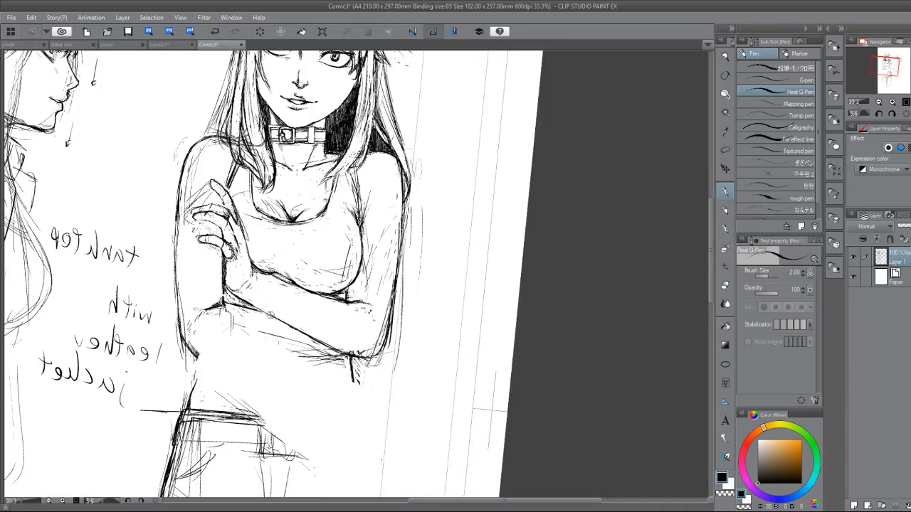
Reinforce the outer contour of the arm beside the raised hand, from the upper arm down to the elbow.
{"action": "scroll", "coordinate": [270, 314], "scroll_direction": "down", "scroll_amount": 2}
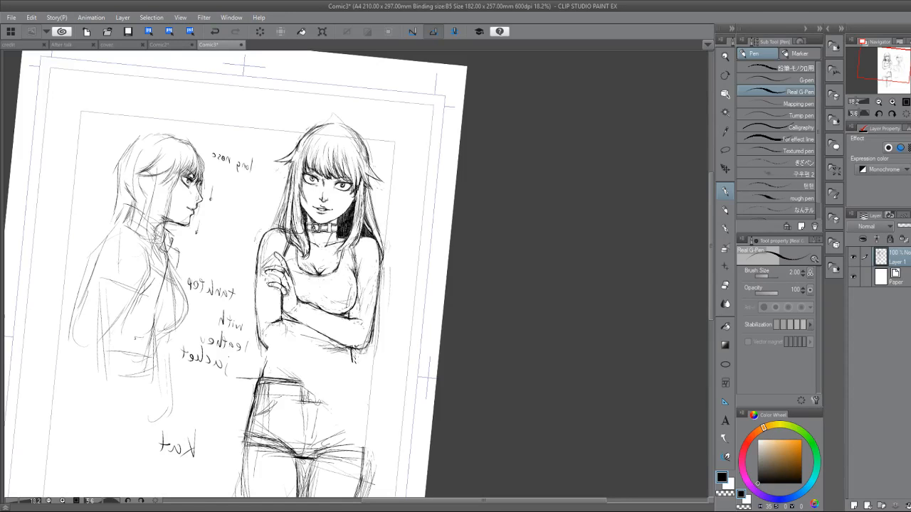
{"action": "scroll", "coordinate": [318, 367], "scroll_direction": "up", "scroll_amount": 5}
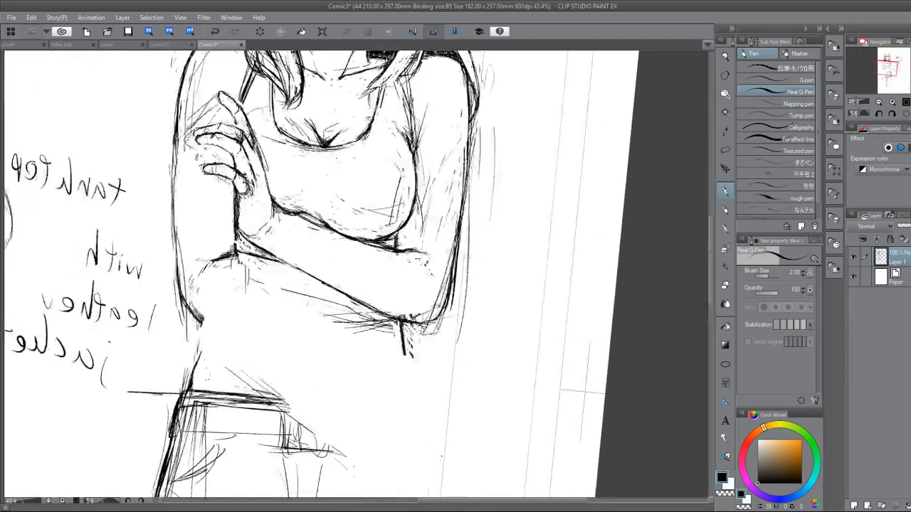
{"action": "left_click_drag", "start_coordinate": [177, 146], "coordinate": [175, 226]}
{"action": "mouse_move", "coordinate": [175, 141]}
{"action": "left_mouse_down"}
{"action": "mouse_move", "coordinate": [177, 273]}
{"action": "mouse_move", "coordinate": [200, 320]}
{"action": "left_mouse_up"}
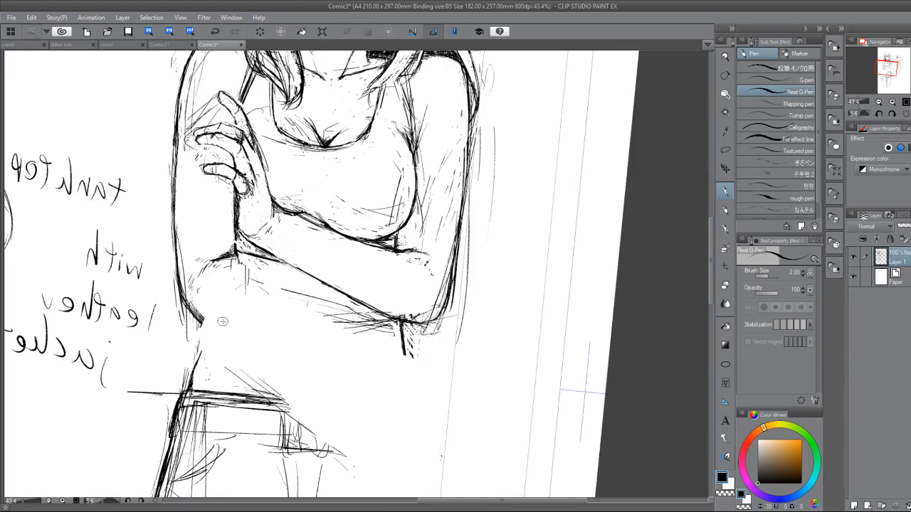
{"action": "scroll", "coordinate": [223, 322], "scroll_direction": "down", "scroll_amount": 5}
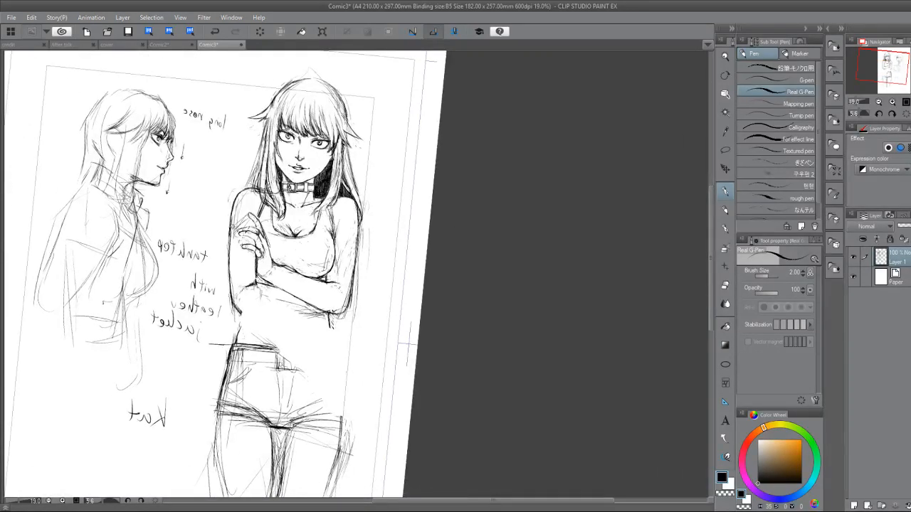
{"action": "left_click_drag", "start_coordinate": [232, 213], "coordinate": [228, 275]}
Sketch a new lower forearm running from the elbow across the waist beneath the other crossed arm.
{"action": "left_click_drag", "start_coordinate": [277, 332], "coordinate": [299, 341]}
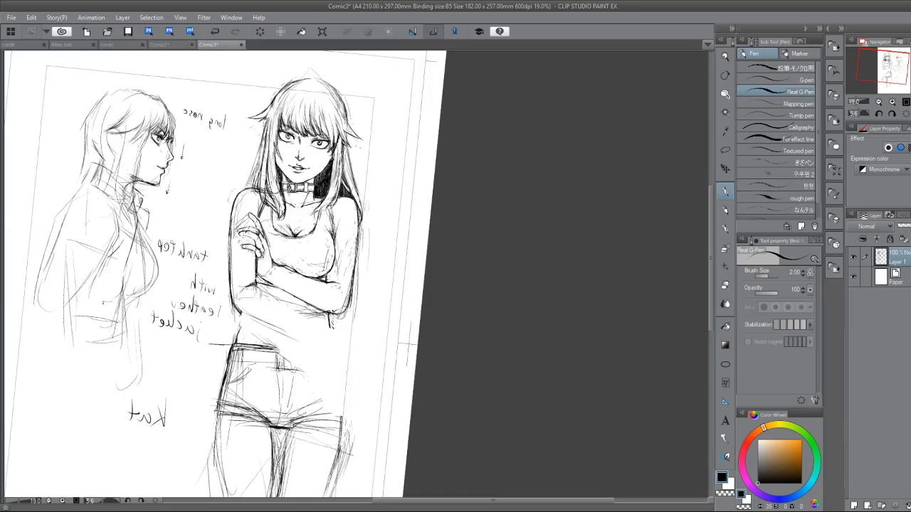
{"action": "left_click_drag", "start_coordinate": [248, 283], "coordinate": [319, 336]}
{"action": "left_click_drag", "start_coordinate": [279, 306], "coordinate": [319, 335]}
{"action": "left_click_drag", "start_coordinate": [239, 310], "coordinate": [309, 343]}
{"action": "mouse_move", "coordinate": [254, 288]}
{"action": "left_mouse_down"}
{"action": "mouse_move", "coordinate": [310, 314]}
{"action": "mouse_move", "coordinate": [318, 337]}
{"action": "left_mouse_up"}
{"action": "mouse_move", "coordinate": [235, 291]}
{"action": "left_mouse_down"}
{"action": "mouse_move", "coordinate": [251, 283]}
{"action": "mouse_move", "coordinate": [277, 295]}
{"action": "mouse_move", "coordinate": [318, 330]}
{"action": "left_mouse_up"}
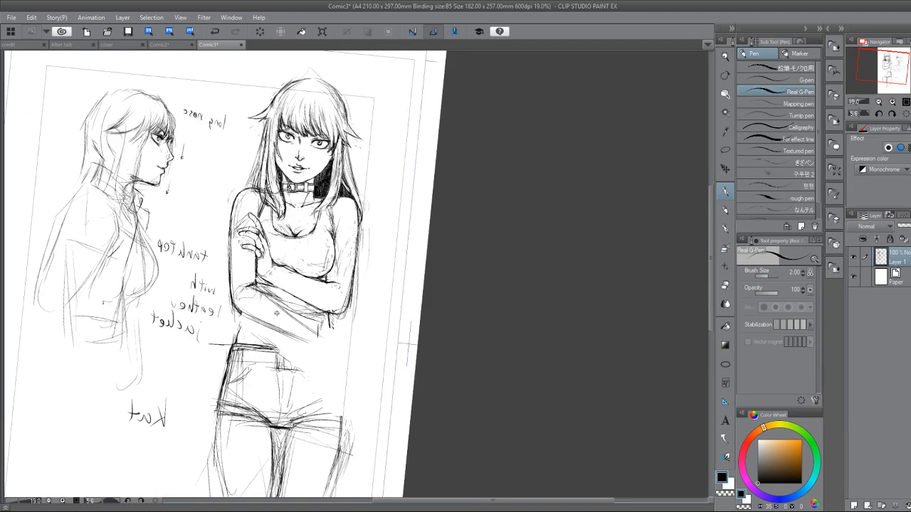
Tidy the lines under the crossed elbow, and rough in the hand and adjoining side of the torso down to the shorts.
{"action": "key", "text": "e"}
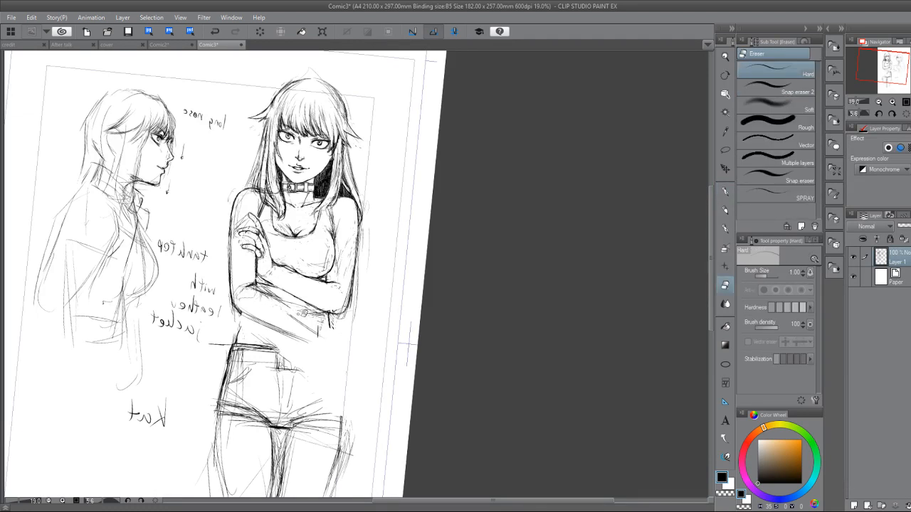
{"action": "key", "text": "p"}
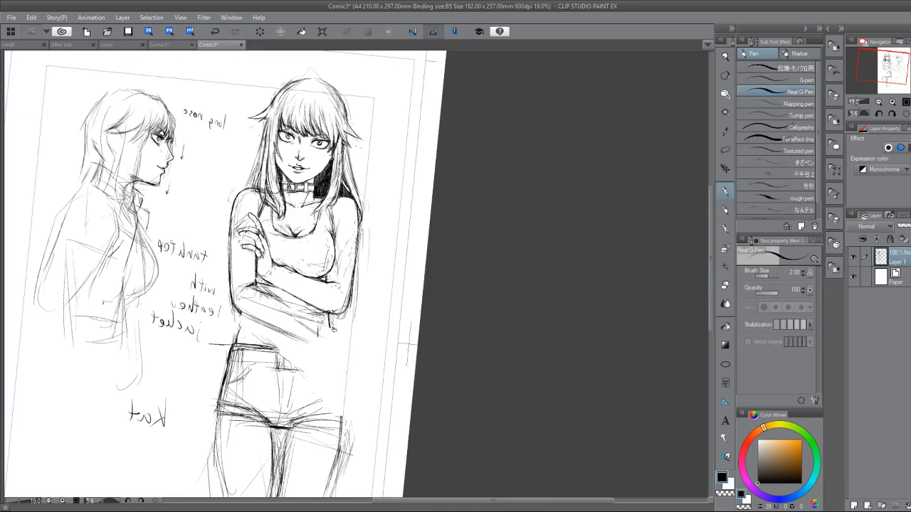
{"action": "mouse_move", "coordinate": [345, 334]}
{"action": "left_mouse_down"}
{"action": "mouse_move", "coordinate": [344, 358]}
{"action": "mouse_move", "coordinate": [326, 344]}
{"action": "mouse_move", "coordinate": [339, 332]}
{"action": "mouse_move", "coordinate": [348, 356]}
{"action": "left_mouse_up"}
{"action": "left_click_drag", "start_coordinate": [330, 320], "coordinate": [343, 404]}
{"action": "left_click_drag", "start_coordinate": [340, 355], "coordinate": [343, 420]}
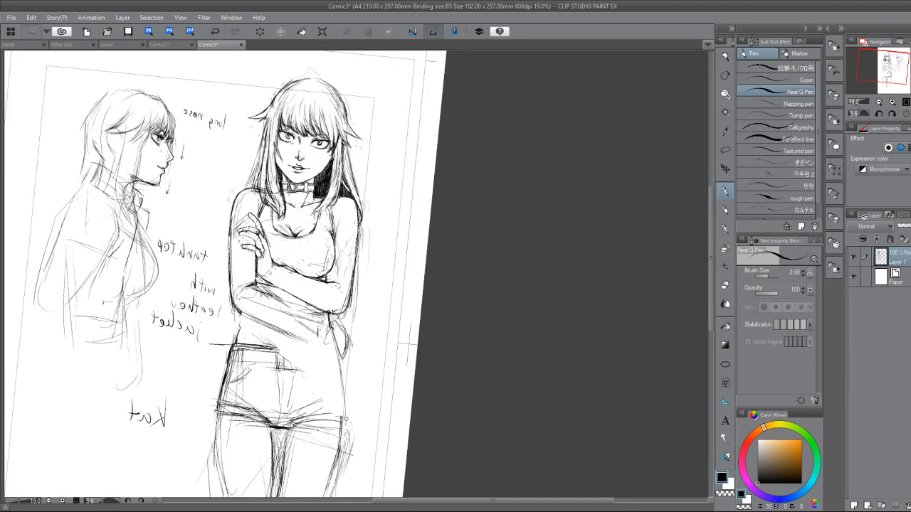
Strengthen the waist contours on both sides of the torso, from the forearm down to the shorts.
{"action": "left_click_drag", "start_coordinate": [343, 380], "coordinate": [342, 420]}
{"action": "left_click_drag", "start_coordinate": [329, 320], "coordinate": [334, 350]}
{"action": "left_click_drag", "start_coordinate": [330, 329], "coordinate": [338, 371]}
{"action": "left_click_drag", "start_coordinate": [330, 318], "coordinate": [339, 389]}
{"action": "left_click_drag", "start_coordinate": [244, 313], "coordinate": [236, 340]}
{"action": "left_click_drag", "start_coordinate": [332, 350], "coordinate": [344, 421]}
Reinforce the new forearm's contours and the hand's outline, and restate the waist line below the elbow.
{"action": "mouse_move", "coordinate": [247, 300]}
{"action": "left_mouse_down"}
{"action": "mouse_move", "coordinate": [334, 329]}
{"action": "mouse_move", "coordinate": [342, 356]}
{"action": "left_mouse_up"}
{"action": "left_click_drag", "start_coordinate": [331, 315], "coordinate": [353, 340]}
{"action": "left_click_drag", "start_coordinate": [351, 341], "coordinate": [344, 358]}
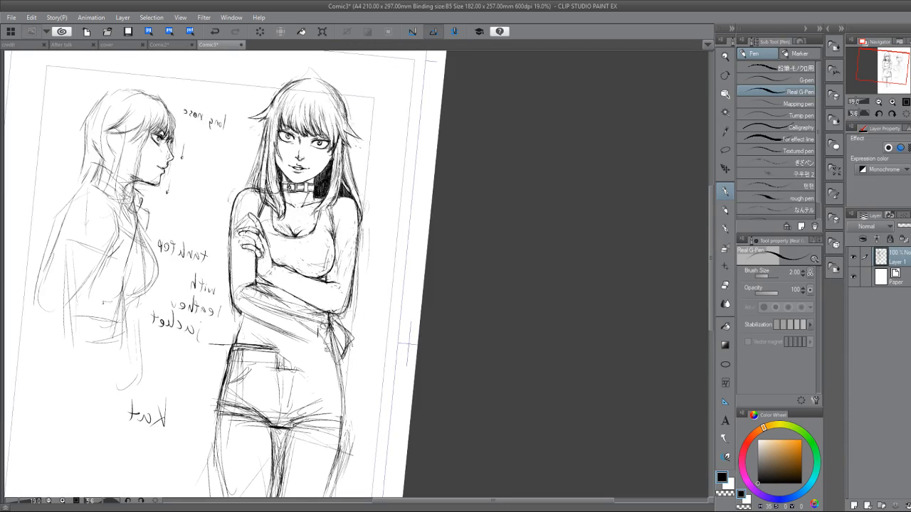
{"action": "left_click_drag", "start_coordinate": [269, 324], "coordinate": [314, 331]}
{"action": "left_click_drag", "start_coordinate": [263, 322], "coordinate": [317, 333]}
{"action": "mouse_move", "coordinate": [257, 286]}
{"action": "left_mouse_down"}
{"action": "mouse_move", "coordinate": [322, 309]}
{"action": "mouse_move", "coordinate": [345, 329]}
{"action": "left_mouse_up"}
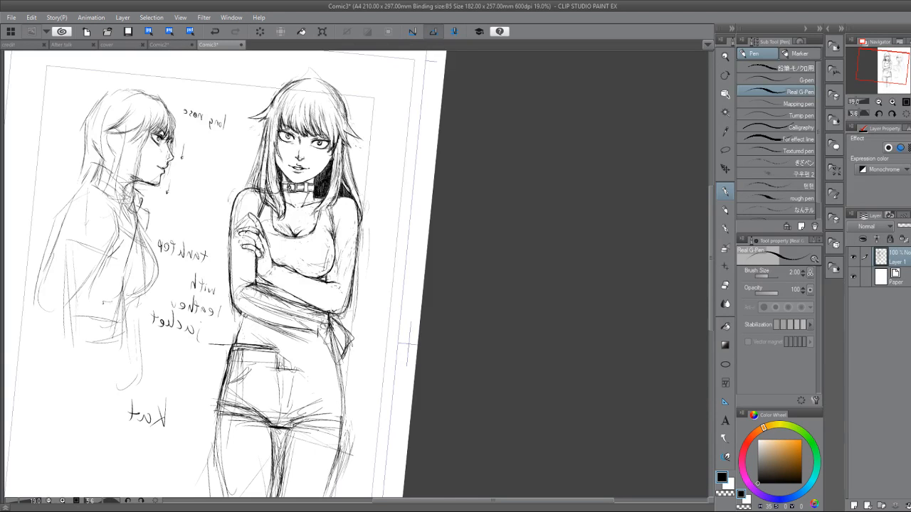
{"action": "left_click_drag", "start_coordinate": [244, 317], "coordinate": [237, 336]}
Mark head-length proportion ticks beside the figure, starting from the top of the head, with the Real G-Pen.
{"action": "left_click", "coordinate": [726, 149]}
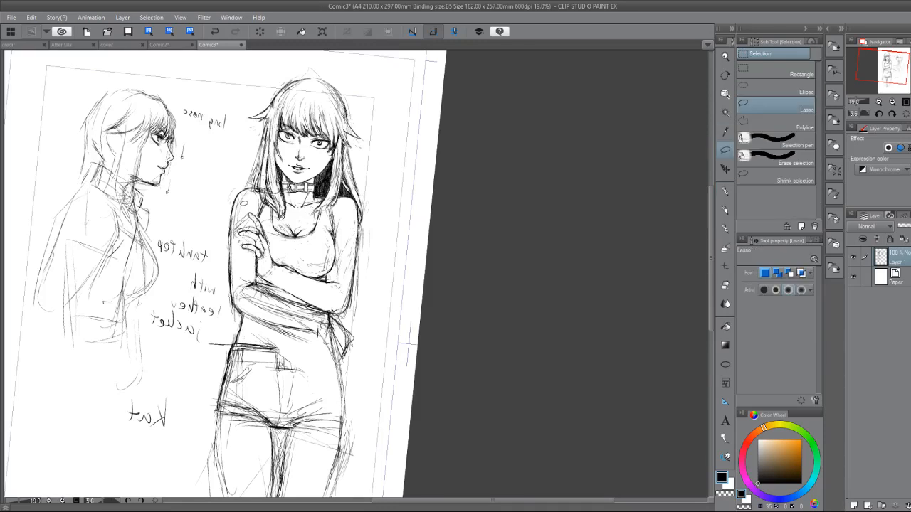
{"action": "left_click", "coordinate": [725, 188]}
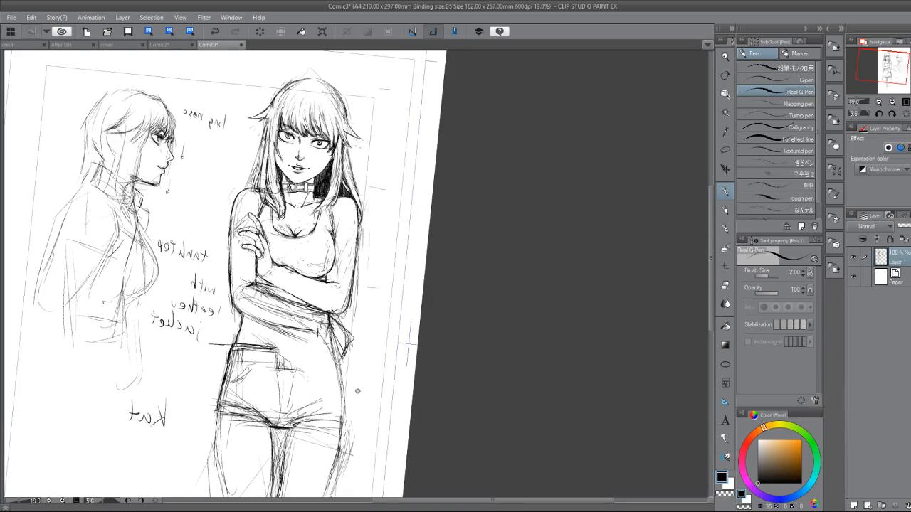
{"action": "scroll", "coordinate": [443, 380], "scroll_direction": "down", "scroll_amount": 3}
{"action": "left_click_drag", "start_coordinate": [443, 380], "coordinate": [468, 352]}
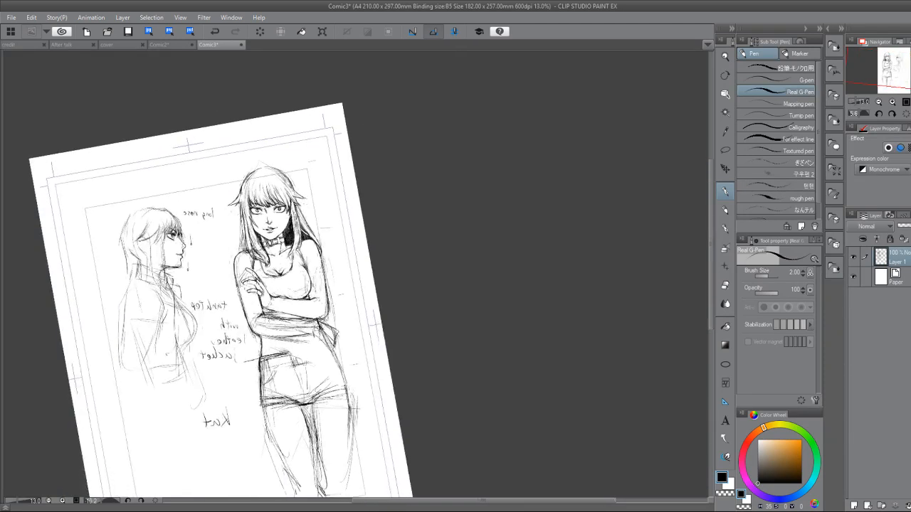
Lasso the whole body below the head, reshaping the selection around the handwritten notes beside it.
{"action": "left_click", "coordinate": [725, 150]}
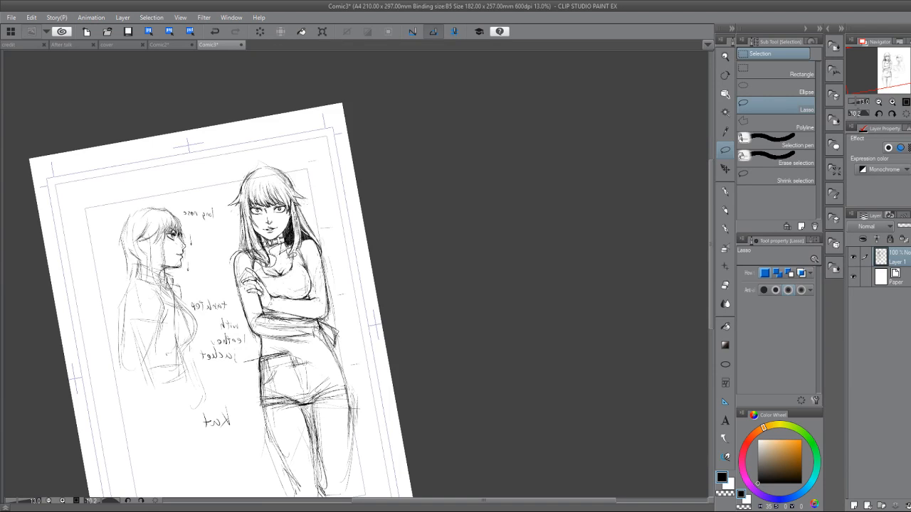
{"action": "mouse_move", "coordinate": [313, 240]}
{"action": "left_mouse_down"}
{"action": "mouse_move", "coordinate": [351, 257]}
{"action": "mouse_move", "coordinate": [402, 371]}
{"action": "mouse_move", "coordinate": [413, 481]}
{"action": "mouse_move", "coordinate": [367, 506]}
{"action": "mouse_move", "coordinate": [279, 474]}
{"action": "mouse_move", "coordinate": [218, 371]}
{"action": "mouse_move", "coordinate": [253, 280]}
{"action": "left_mouse_up"}
{"action": "left_click_drag", "start_coordinate": [235, 187], "coordinate": [232, 178]}
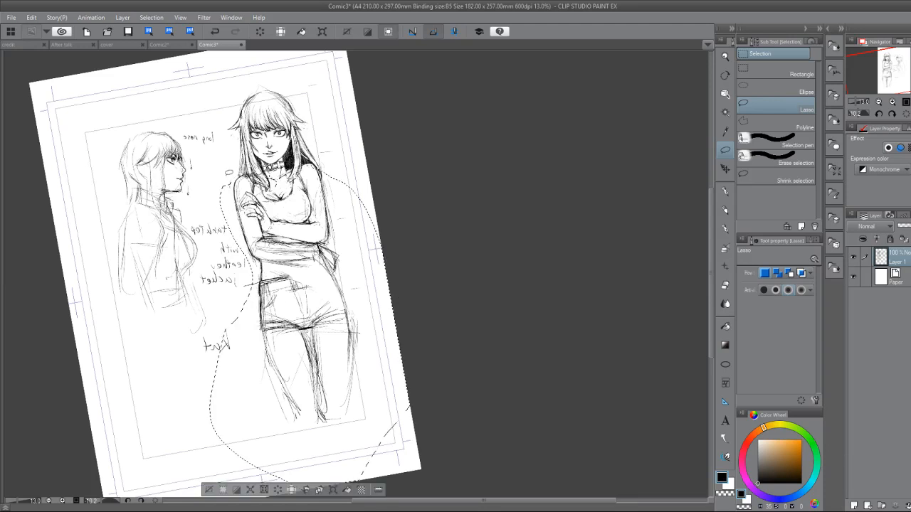
{"action": "left_click_drag", "start_coordinate": [234, 320], "coordinate": [232, 320]}
{"action": "left_click", "coordinate": [332, 490]}
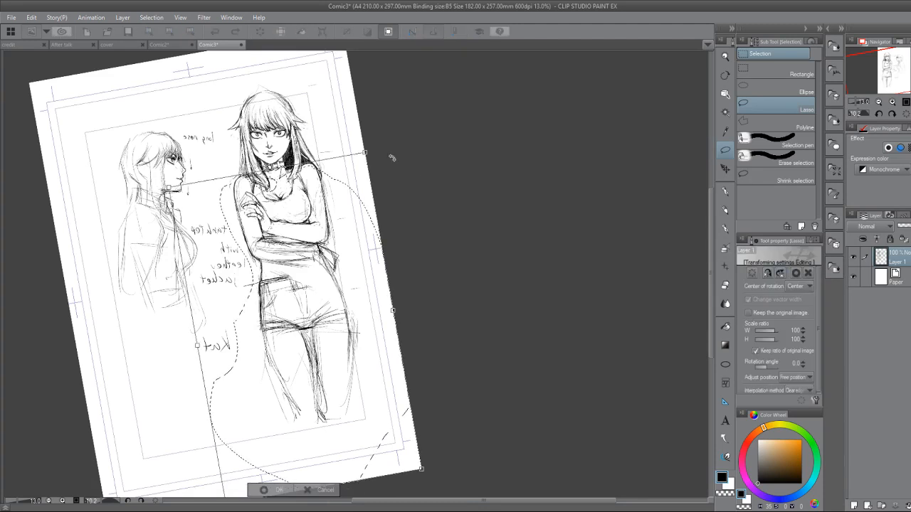
{"action": "left_click", "coordinate": [309, 490]}
{"action": "key", "text": "alt"}
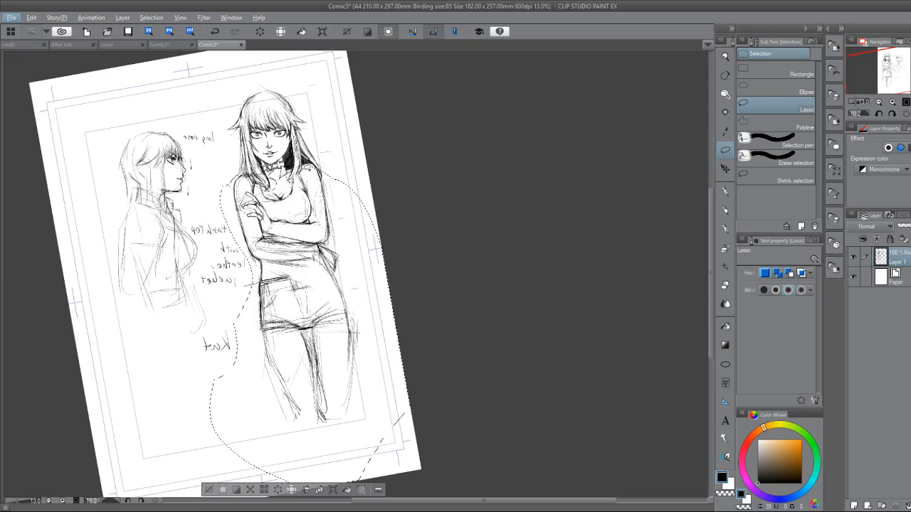
{"action": "key", "text": "alt"}
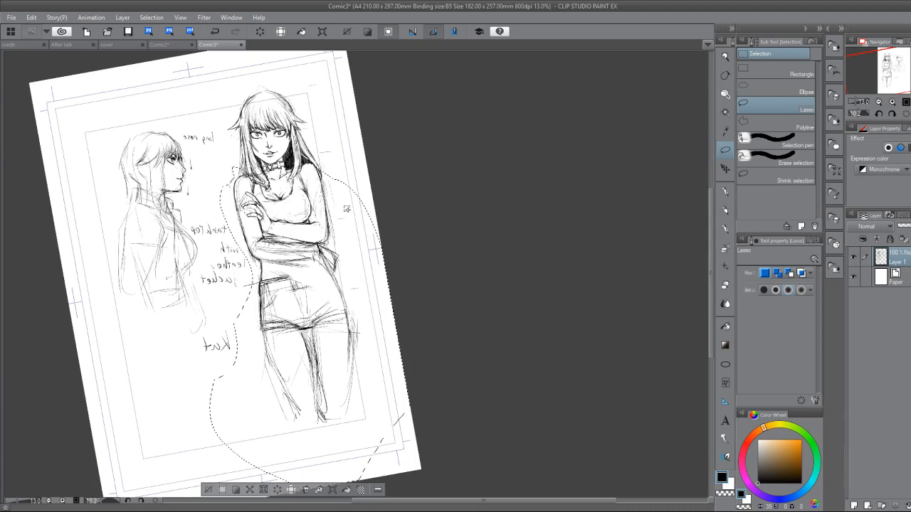
Scale the selected body up to 111%, reposition it under the head, apply the transform and clear the selection.
{"action": "left_click", "coordinate": [331, 491]}
{"action": "left_click_drag", "start_coordinate": [365, 141], "coordinate": [379, 114]}
{"action": "left_click_drag", "start_coordinate": [358, 160], "coordinate": [350, 184]}
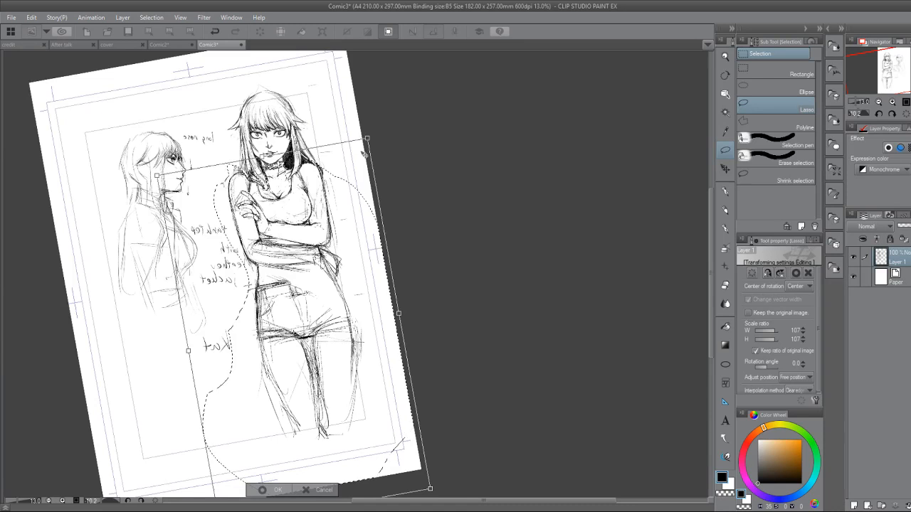
{"action": "left_click_drag", "start_coordinate": [366, 138], "coordinate": [375, 127]}
{"action": "mouse_move", "coordinate": [349, 190]}
{"action": "left_mouse_down"}
{"action": "mouse_move", "coordinate": [360, 180]}
{"action": "mouse_move", "coordinate": [342, 202]}
{"action": "left_mouse_up"}
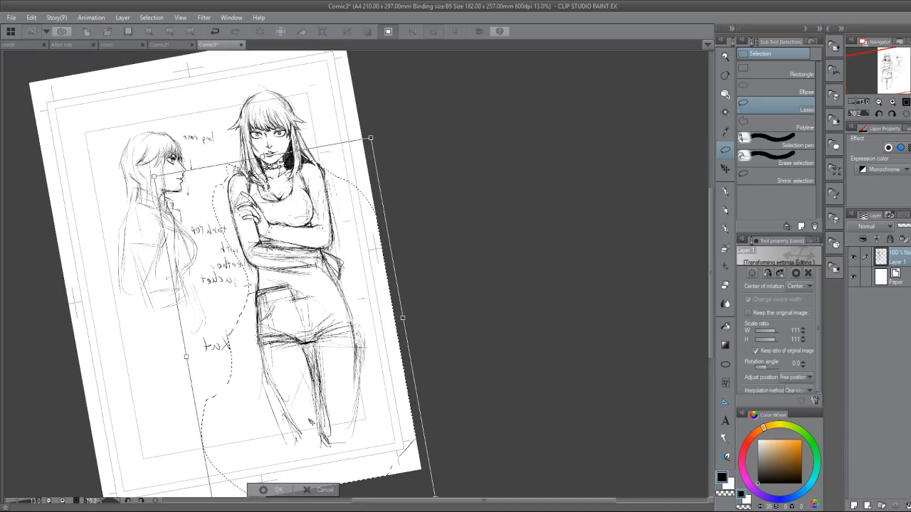
{"action": "left_click", "coordinate": [258, 493]}
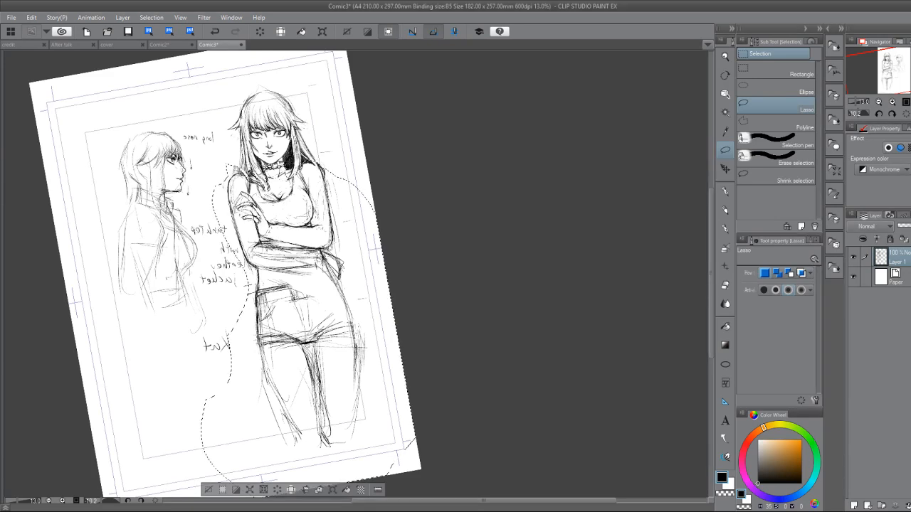
{"action": "key", "text": "ctrl+d"}
Clean up the stray marks at the shoulder beside the raised hand and redraw the contour where it meets the hair.
{"action": "mouse_move", "coordinate": [279, 225]}
{"action": "left_mouse_down"}
{"action": "mouse_move", "coordinate": [276, 323]}
{"action": "mouse_move", "coordinate": [264, 356]}
{"action": "left_mouse_up"}
{"action": "scroll", "coordinate": [264, 356], "scroll_direction": "up", "scroll_amount": 4}
{"action": "key", "text": "p"}
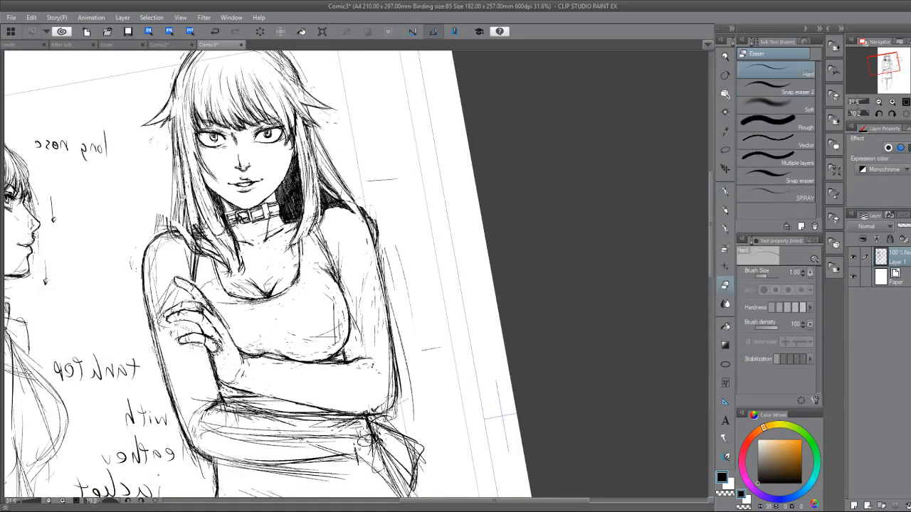
{"action": "left_click_drag", "start_coordinate": [176, 218], "coordinate": [172, 243]}
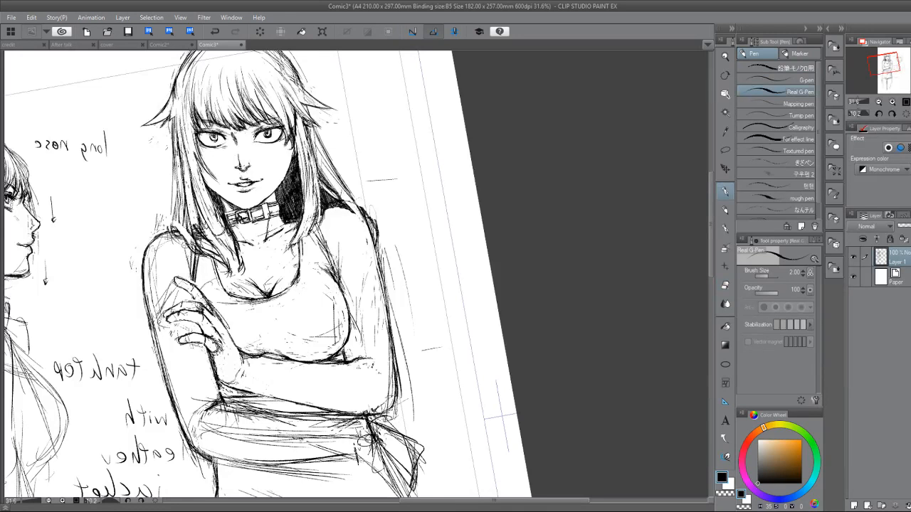
{"action": "scroll", "coordinate": [235, 270], "scroll_direction": "down", "scroll_amount": 1}
{"action": "mouse_move", "coordinate": [235, 271]}
{"action": "left_mouse_down"}
{"action": "mouse_move", "coordinate": [242, 235]}
{"action": "mouse_move", "coordinate": [221, 231]}
{"action": "left_mouse_up"}
{"action": "scroll", "coordinate": [296, 271], "scroll_direction": "down", "scroll_amount": 2}
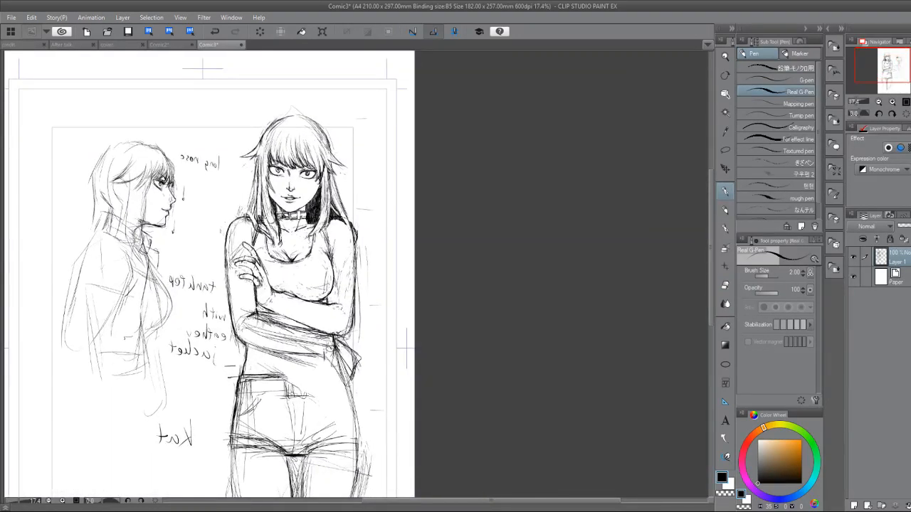
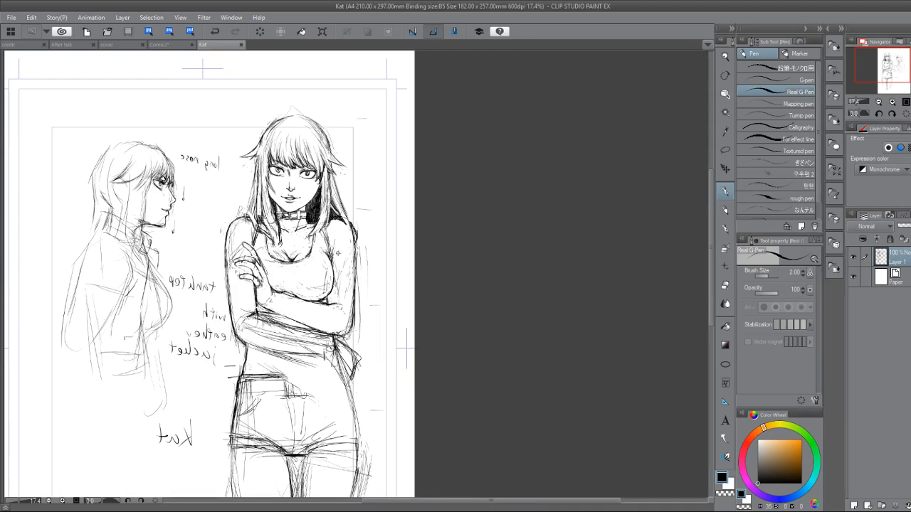
Switch to the archer skeleton drawing and darken the contour of the far upper arm beside the rib cage.
{"action": "left_click", "coordinate": [190, 44]}
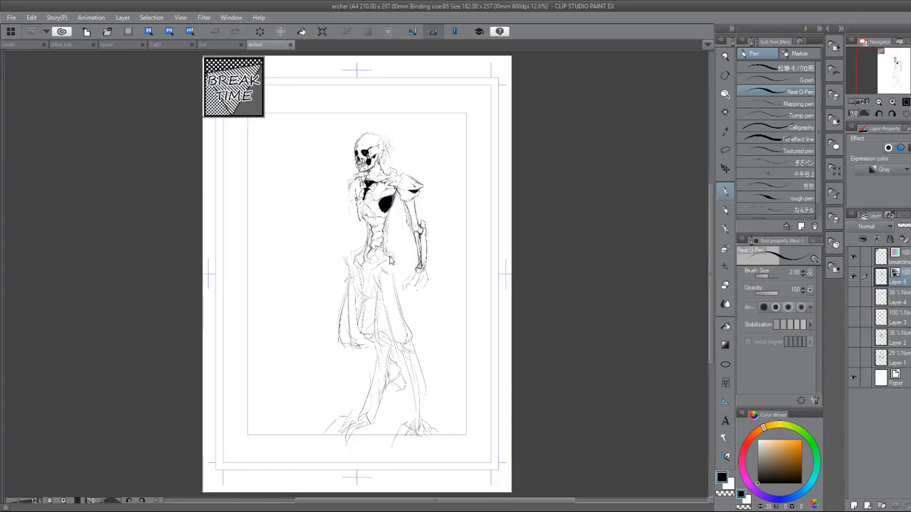
{"action": "left_click_drag", "start_coordinate": [390, 259], "coordinate": [295, 303]}
{"action": "scroll", "coordinate": [271, 266], "scroll_direction": "up", "scroll_amount": 3}
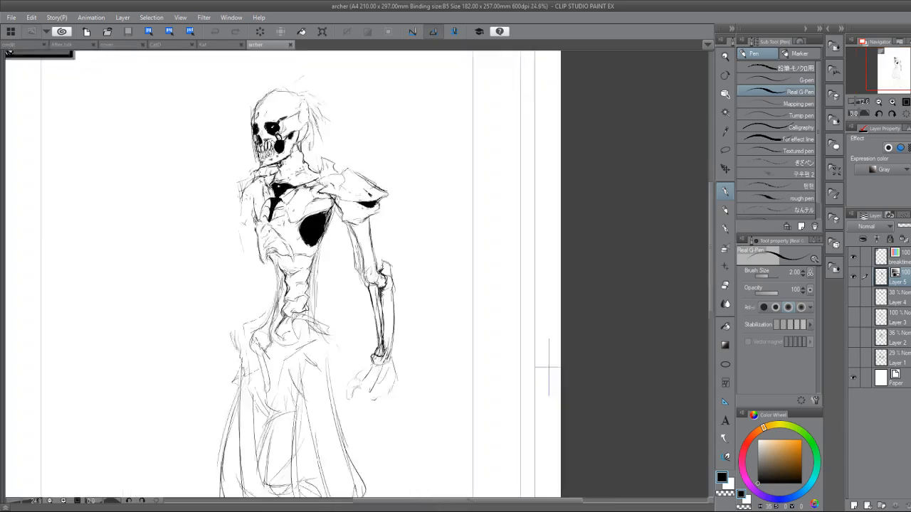
{"action": "scroll", "coordinate": [268, 163], "scroll_direction": "up", "scroll_amount": 4}
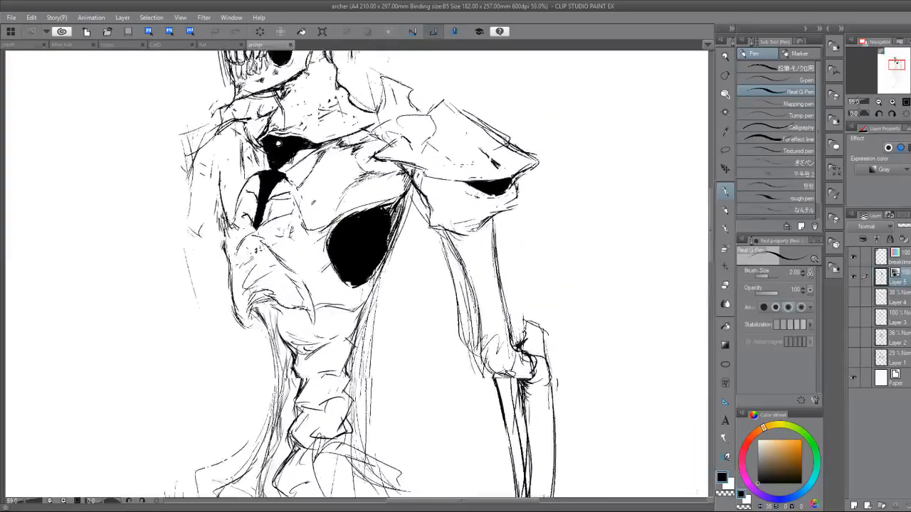
{"action": "mouse_move", "coordinate": [204, 139]}
{"action": "left_mouse_down"}
{"action": "mouse_move", "coordinate": [169, 163]}
{"action": "mouse_move", "coordinate": [169, 177]}
{"action": "mouse_move", "coordinate": [180, 194]}
{"action": "mouse_move", "coordinate": [202, 200]}
{"action": "mouse_move", "coordinate": [189, 223]}
{"action": "mouse_move", "coordinate": [185, 210]}
{"action": "mouse_move", "coordinate": [185, 231]}
{"action": "mouse_move", "coordinate": [209, 236]}
{"action": "left_mouse_up"}
Draw the bony outline of the skeleton's far hip bone below the spine with the Real G-Pen, cleaning up the rough lines.
{"action": "mouse_move", "coordinate": [267, 474]}
{"action": "left_mouse_down"}
{"action": "mouse_move", "coordinate": [232, 160]}
{"action": "mouse_move", "coordinate": [259, 177]}
{"action": "mouse_move", "coordinate": [191, 244]}
{"action": "mouse_move", "coordinate": [219, 265]}
{"action": "mouse_move", "coordinate": [237, 336]}
{"action": "left_mouse_up"}
{"action": "key", "text": "e"}
{"action": "mouse_move", "coordinate": [217, 207]}
{"action": "left_mouse_down"}
{"action": "mouse_move", "coordinate": [199, 229]}
{"action": "mouse_move", "coordinate": [217, 204]}
{"action": "mouse_move", "coordinate": [203, 242]}
{"action": "mouse_move", "coordinate": [219, 230]}
{"action": "mouse_move", "coordinate": [209, 265]}
{"action": "mouse_move", "coordinate": [229, 246]}
{"action": "mouse_move", "coordinate": [220, 276]}
{"action": "left_mouse_up"}
{"action": "key", "text": "p"}
{"action": "mouse_move", "coordinate": [249, 201]}
{"action": "left_mouse_down"}
{"action": "mouse_move", "coordinate": [197, 221]}
{"action": "mouse_move", "coordinate": [232, 333]}
{"action": "left_mouse_up"}
{"action": "mouse_move", "coordinate": [238, 223]}
{"action": "left_mouse_down"}
{"action": "mouse_move", "coordinate": [249, 207]}
{"action": "mouse_move", "coordinate": [239, 256]}
{"action": "mouse_move", "coordinate": [243, 313]}
{"action": "mouse_move", "coordinate": [265, 293]}
{"action": "left_mouse_up"}
{"action": "mouse_move", "coordinate": [272, 230]}
{"action": "left_mouse_down"}
{"action": "mouse_move", "coordinate": [281, 250]}
{"action": "mouse_move", "coordinate": [260, 288]}
{"action": "left_mouse_up"}
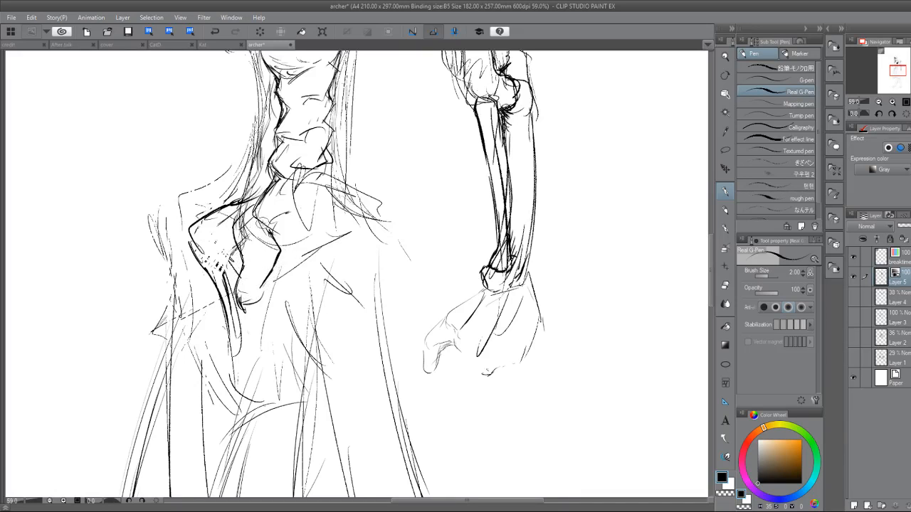
Ink the near hip's diagonal edge and inner thigh line, and round off the lower tip of the pelvic bone.
{"action": "mouse_move", "coordinate": [263, 222]}
{"action": "left_mouse_down"}
{"action": "mouse_move", "coordinate": [288, 274]}
{"action": "mouse_move", "coordinate": [311, 379]}
{"action": "left_mouse_up"}
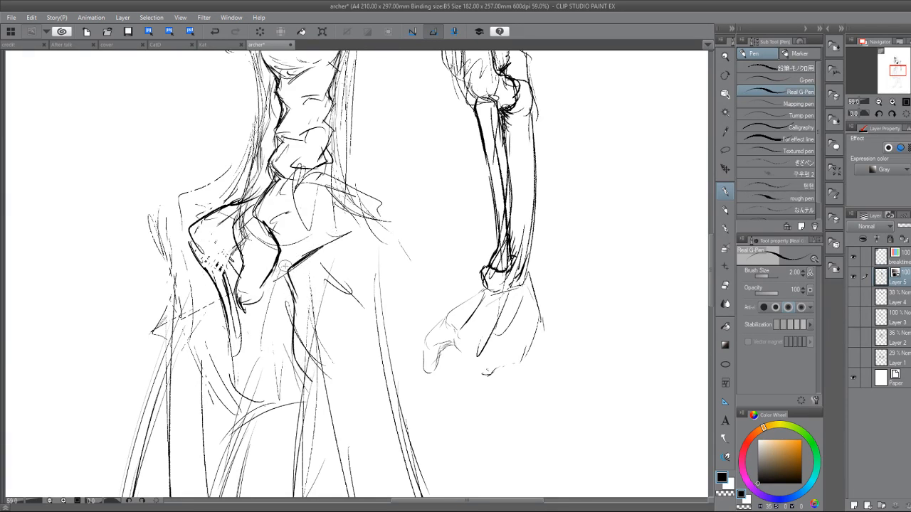
{"action": "left_click_drag", "start_coordinate": [302, 262], "coordinate": [369, 225]}
{"action": "left_click_drag", "start_coordinate": [293, 308], "coordinate": [284, 323]}
{"action": "left_click_drag", "start_coordinate": [292, 313], "coordinate": [276, 326]}
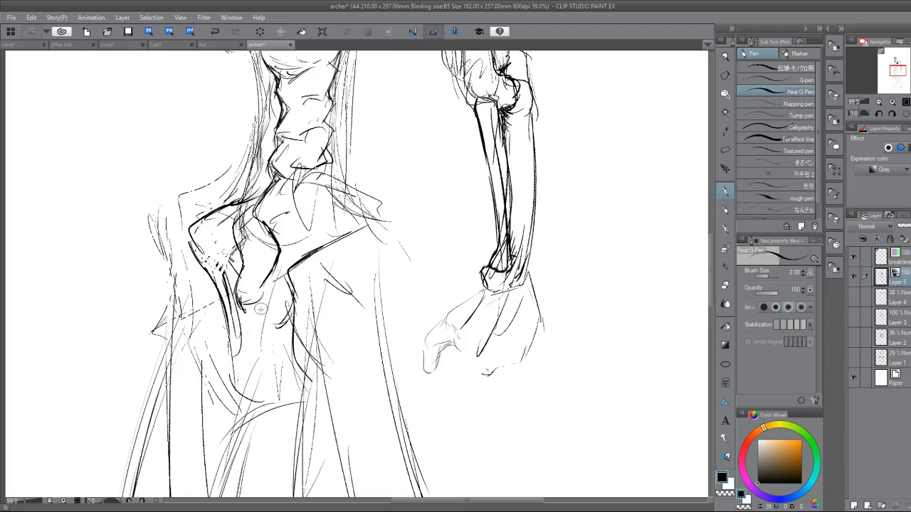
{"action": "mouse_move", "coordinate": [242, 300]}
{"action": "left_mouse_down"}
{"action": "mouse_move", "coordinate": [250, 310]}
{"action": "mouse_move", "coordinate": [262, 297]}
{"action": "left_mouse_up"}
{"action": "key", "text": "e"}
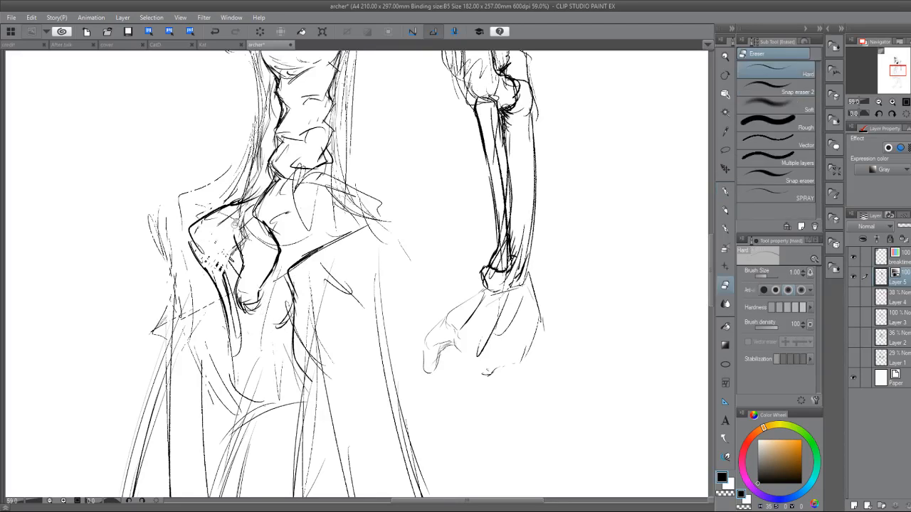
{"action": "key", "text": "p"}
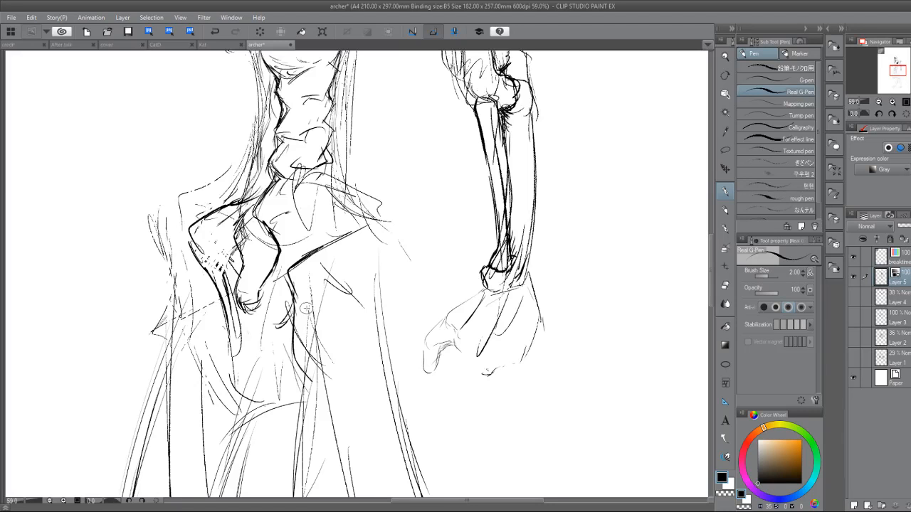
Ink the far thigh's outer contour below the hip and add a short solid black patch beside it.
{"action": "left_click_drag", "start_coordinate": [214, 293], "coordinate": [151, 420]}
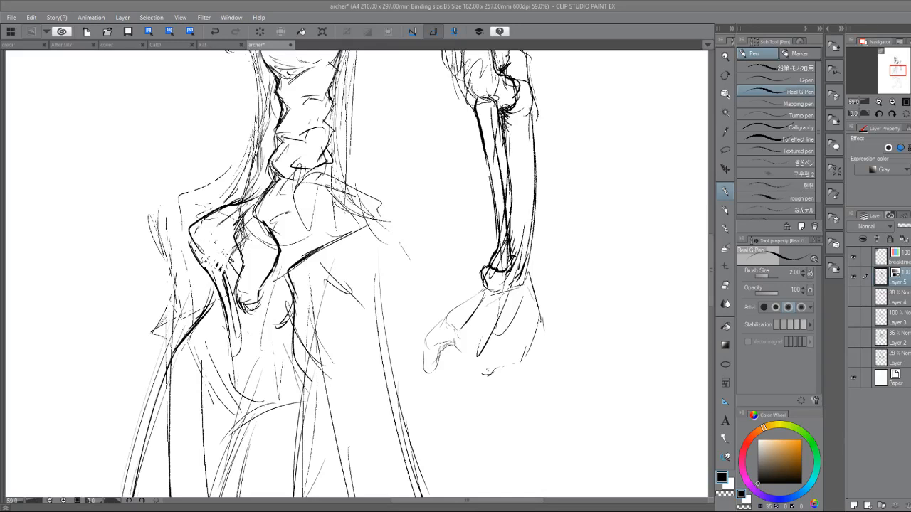
{"action": "left_click_drag", "start_coordinate": [193, 326], "coordinate": [212, 358]}
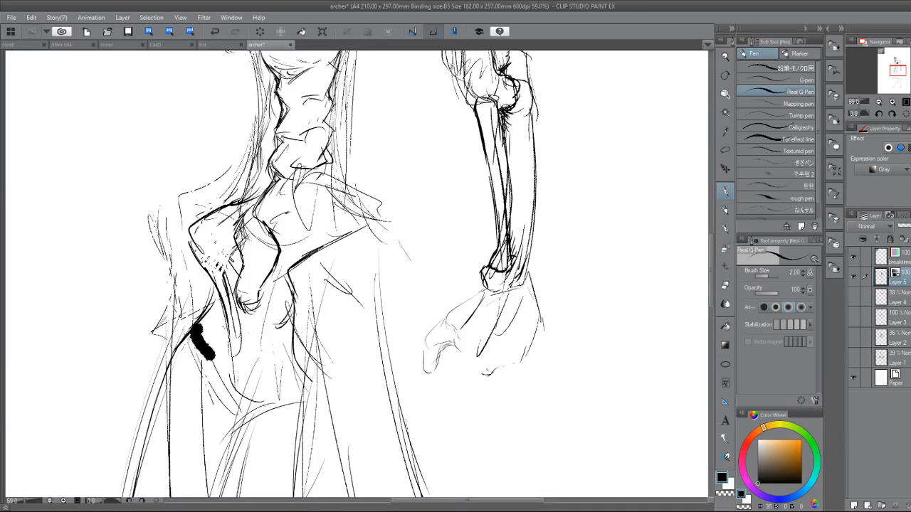
Redraw the far side of the waist as a bold line from the lower ribs down to the pelvis.
{"action": "mouse_move", "coordinate": [275, 177]}
{"action": "left_mouse_down"}
{"action": "mouse_move", "coordinate": [186, 270]}
{"action": "mouse_move", "coordinate": [254, 372]}
{"action": "left_mouse_up"}
{"action": "left_click_drag", "start_coordinate": [241, 63], "coordinate": [278, 66]}
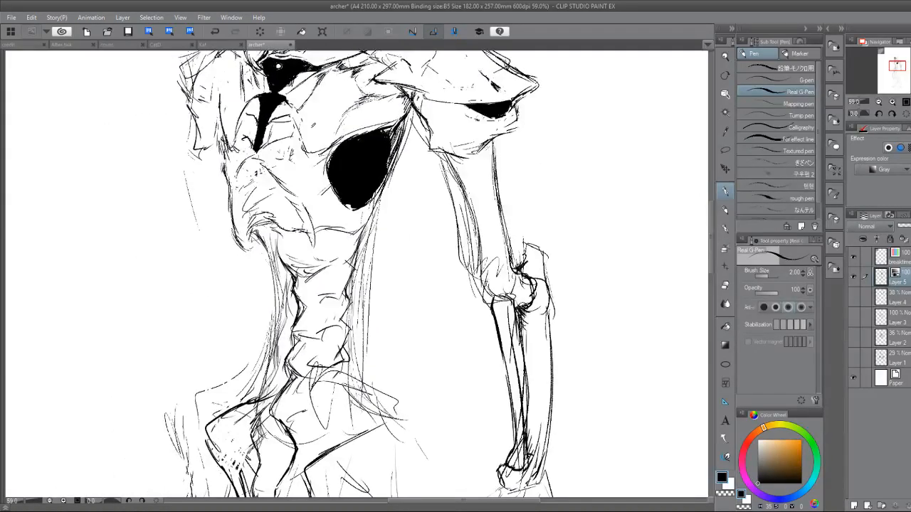
{"action": "mouse_move", "coordinate": [257, 233]}
{"action": "left_mouse_down"}
{"action": "mouse_move", "coordinate": [271, 256]}
{"action": "mouse_move", "coordinate": [261, 253]}
{"action": "mouse_move", "coordinate": [282, 272]}
{"action": "mouse_move", "coordinate": [262, 243]}
{"action": "mouse_move", "coordinate": [278, 291]}
{"action": "left_mouse_up"}
{"action": "key", "text": "e"}
{"action": "key", "text": "p"}
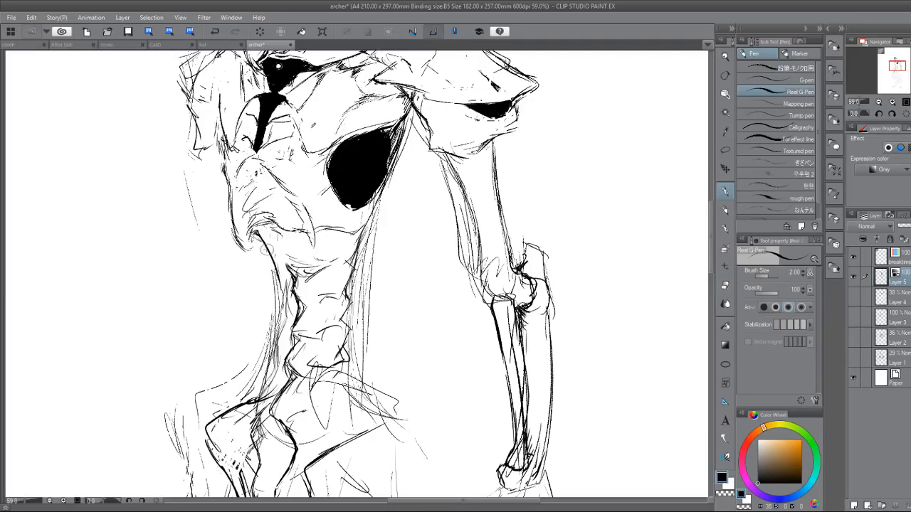
{"action": "mouse_move", "coordinate": [268, 250]}
{"action": "left_mouse_down"}
{"action": "mouse_move", "coordinate": [278, 305]}
{"action": "mouse_move", "coordinate": [253, 413]}
{"action": "left_mouse_up"}
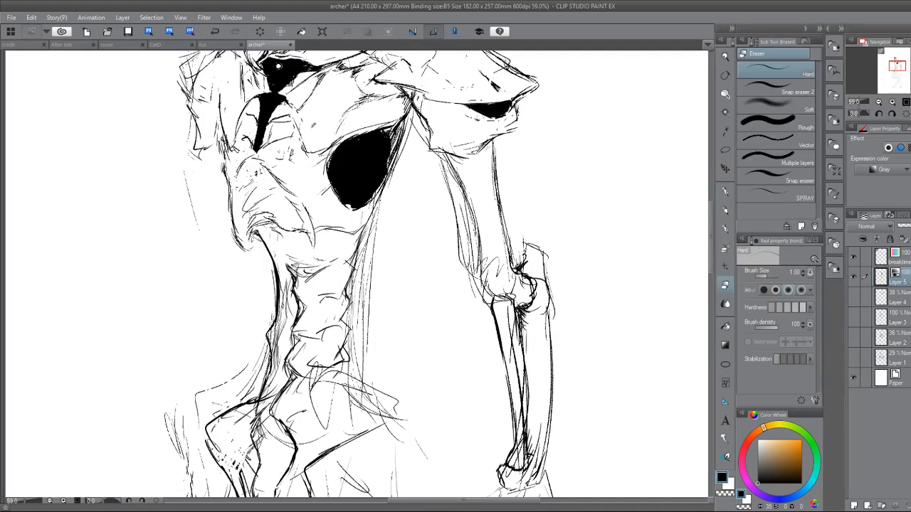
Lasso the old vertebrae lines inside the waist, delete them and clear the selection.
{"action": "left_click", "coordinate": [725, 151]}
{"action": "mouse_move", "coordinate": [281, 252]}
{"action": "left_mouse_down"}
{"action": "mouse_move", "coordinate": [331, 356]}
{"action": "mouse_move", "coordinate": [285, 399]}
{"action": "mouse_move", "coordinate": [285, 327]}
{"action": "left_mouse_up"}
{"action": "left_click", "coordinate": [286, 417]}
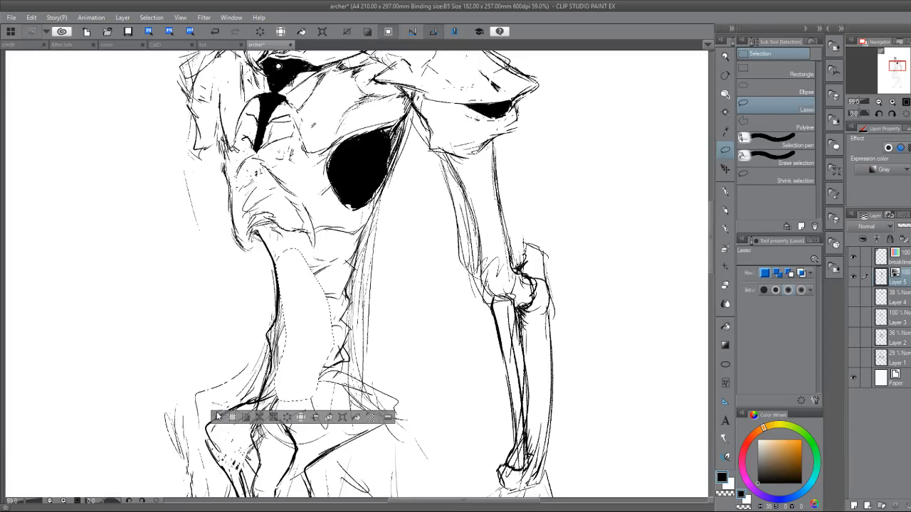
{"action": "key", "text": "ctrl+d"}
Sketch short crease strokes under the rib cage and across the middle of the emptied waist.
{"action": "key", "text": "p"}
{"action": "left_click_drag", "start_coordinate": [308, 277], "coordinate": [294, 293]}
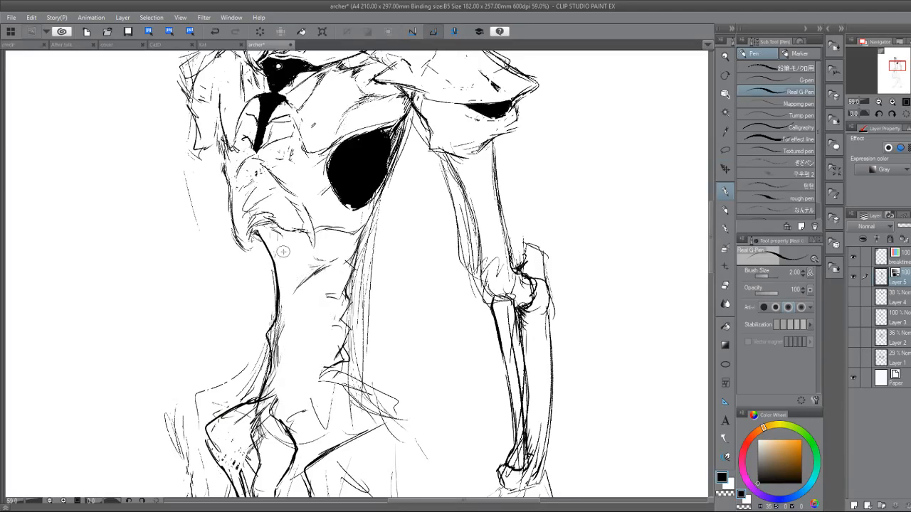
{"action": "mouse_move", "coordinate": [275, 248]}
{"action": "left_mouse_down"}
{"action": "mouse_move", "coordinate": [284, 237]}
{"action": "mouse_move", "coordinate": [299, 253]}
{"action": "left_mouse_up"}
{"action": "key", "text": "e"}
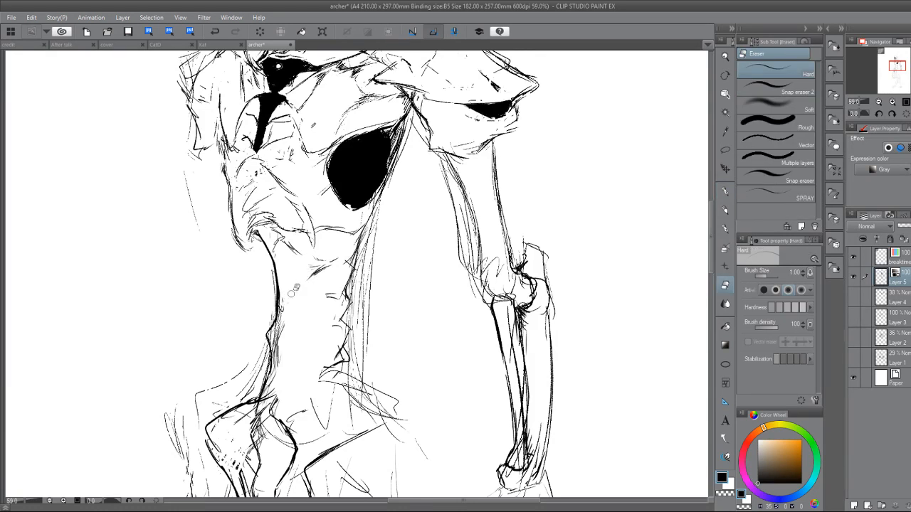
{"action": "key", "text": "p"}
{"action": "left_click_drag", "start_coordinate": [279, 302], "coordinate": [343, 300]}
Clean up and thicken the near side of the waist from the ribs down to the hip.
{"action": "left_click_drag", "start_coordinate": [352, 261], "coordinate": [356, 272]}
{"action": "key", "text": "e"}
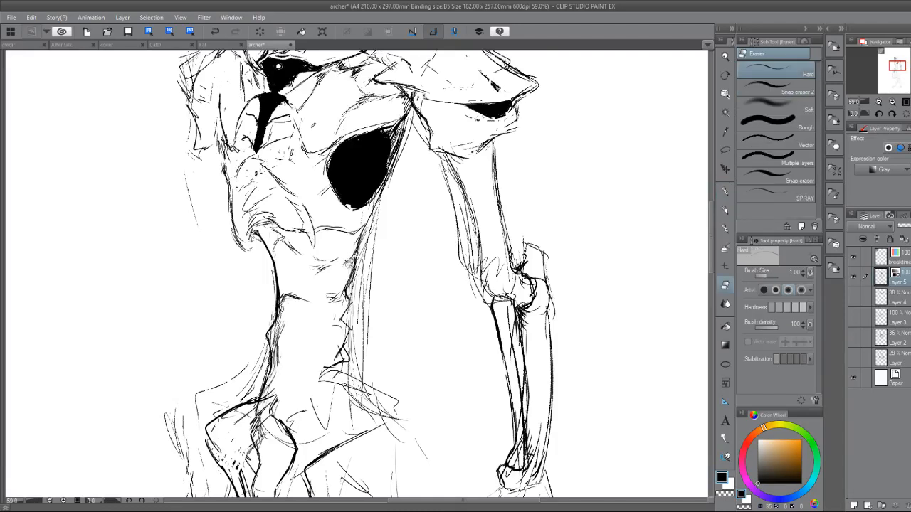
{"action": "key", "text": "p"}
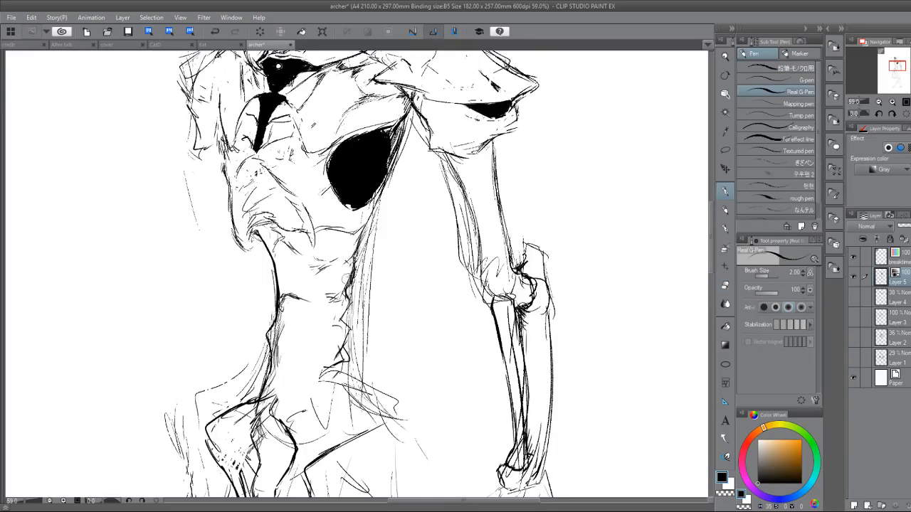
{"action": "key", "text": "e"}
{"action": "key", "text": "p"}
{"action": "mouse_move", "coordinate": [357, 254]}
{"action": "left_mouse_down"}
{"action": "mouse_move", "coordinate": [344, 322]}
{"action": "mouse_move", "coordinate": [349, 368]}
{"action": "left_mouse_up"}
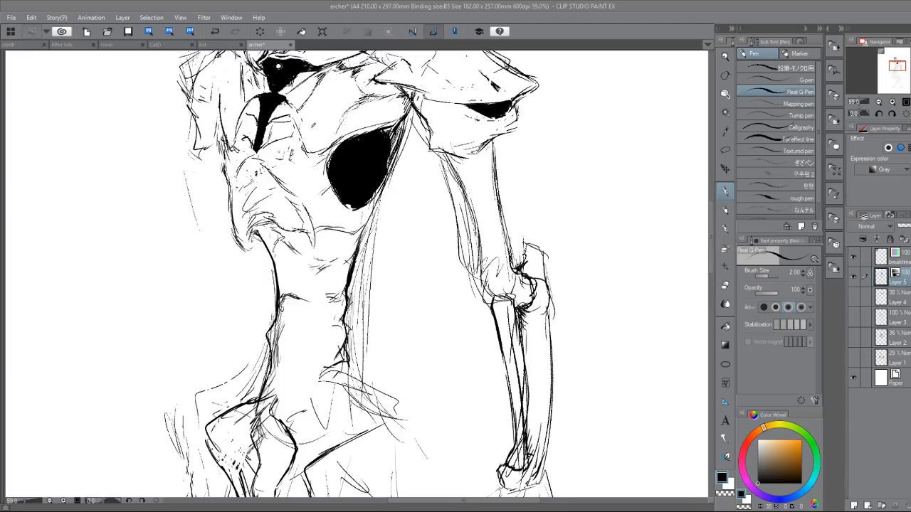
Erase the solid black patch on the far thigh.
{"action": "left_click_drag", "start_coordinate": [370, 356], "coordinate": [352, 203]}
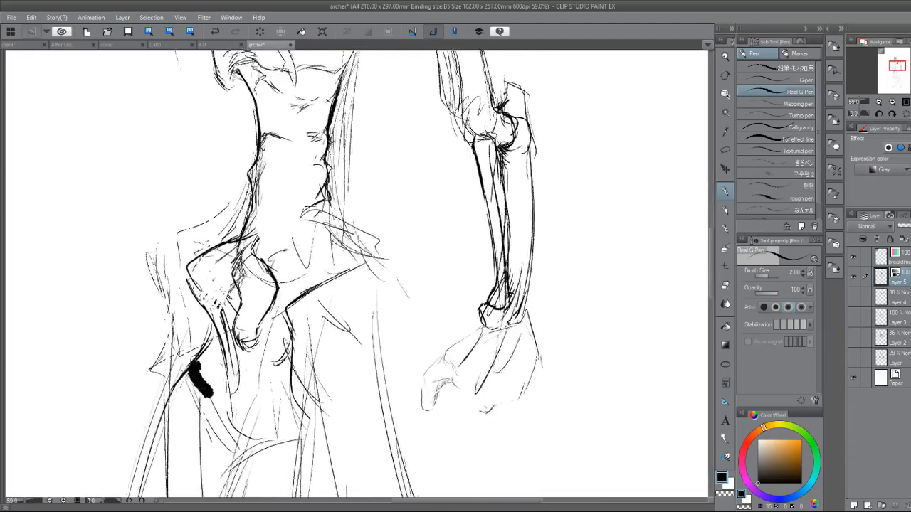
{"action": "scroll", "coordinate": [357, 274], "scroll_direction": "down", "scroll_amount": 3}
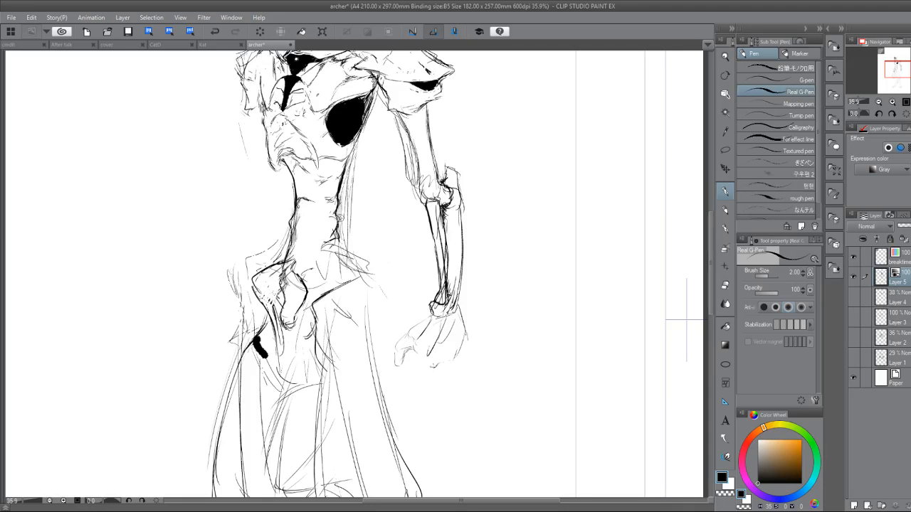
{"action": "key", "text": "e"}
{"action": "mouse_move", "coordinate": [255, 333]}
{"action": "left_mouse_down"}
{"action": "mouse_move", "coordinate": [262, 351]}
{"action": "mouse_move", "coordinate": [267, 345]}
{"action": "mouse_move", "coordinate": [166, 456]}
{"action": "mouse_move", "coordinate": [148, 495]}
{"action": "mouse_move", "coordinate": [180, 487]}
{"action": "left_mouse_up"}
{"action": "key", "text": "p"}
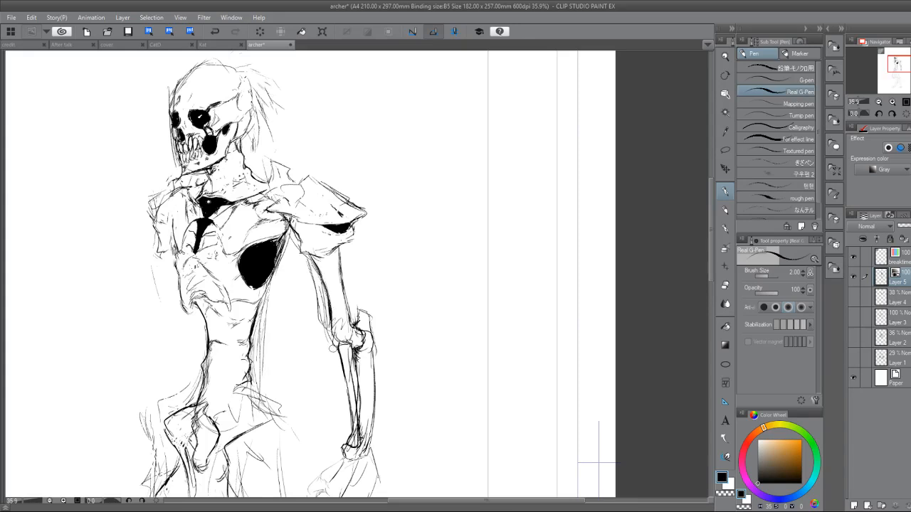
Draw curved bone spikes along the outer edge of the near upper arm above the elbow.
{"action": "scroll", "coordinate": [332, 348], "scroll_direction": "up", "scroll_amount": 2}
{"action": "mouse_move", "coordinate": [332, 348]}
{"action": "left_mouse_down"}
{"action": "mouse_move", "coordinate": [269, 350]}
{"action": "mouse_move", "coordinate": [271, 359]}
{"action": "left_mouse_up"}
{"action": "key", "text": "e"}
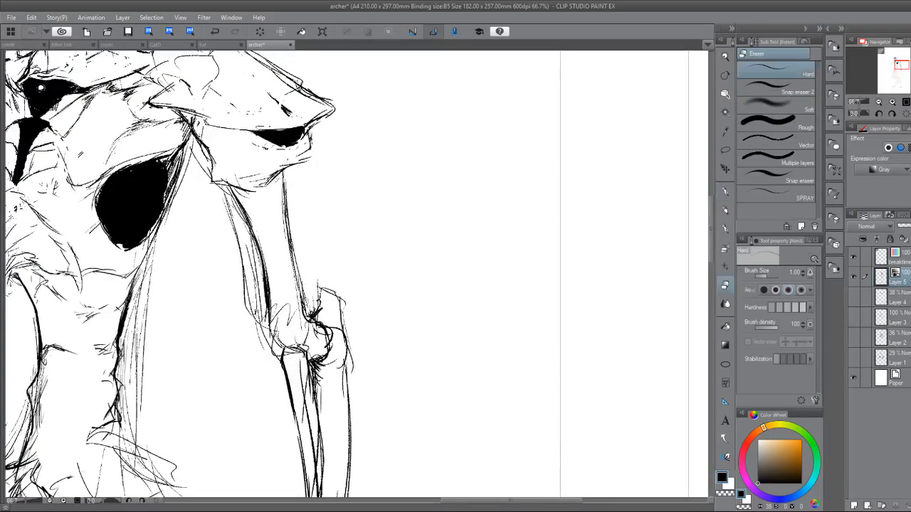
{"action": "key", "text": "p"}
{"action": "left_click_drag", "start_coordinate": [315, 269], "coordinate": [322, 224]}
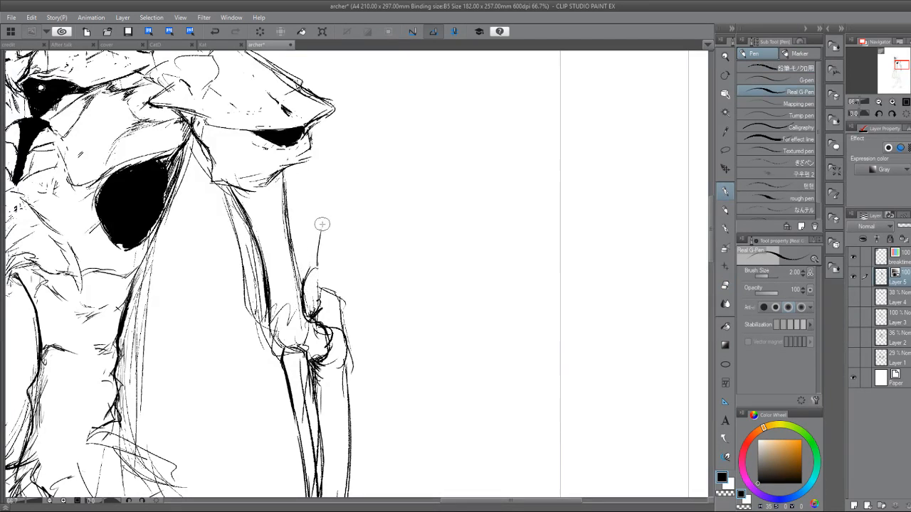
{"action": "mouse_move", "coordinate": [299, 264]}
{"action": "left_mouse_down"}
{"action": "mouse_move", "coordinate": [320, 231]}
{"action": "mouse_move", "coordinate": [293, 249]}
{"action": "mouse_move", "coordinate": [304, 219]}
{"action": "mouse_move", "coordinate": [291, 212]}
{"action": "mouse_move", "coordinate": [301, 230]}
{"action": "mouse_move", "coordinate": [316, 174]}
{"action": "mouse_move", "coordinate": [297, 214]}
{"action": "left_mouse_up"}
{"action": "key", "text": "e"}
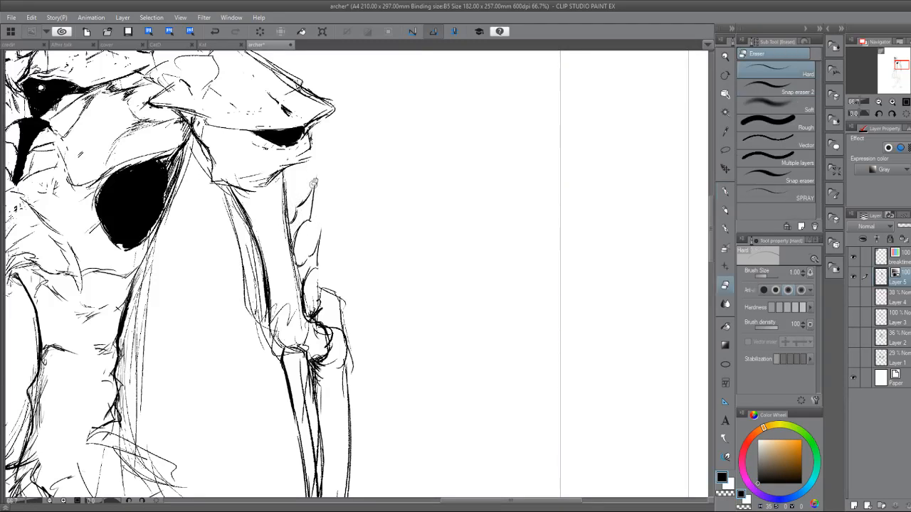
Rework the highest spike on the upper arm, erasing the long version and redrawing it as a smaller barb.
{"action": "key", "text": "p"}
{"action": "mouse_move", "coordinate": [299, 203]}
{"action": "left_mouse_down"}
{"action": "mouse_move", "coordinate": [315, 187]}
{"action": "mouse_move", "coordinate": [298, 202]}
{"action": "mouse_move", "coordinate": [309, 193]}
{"action": "left_mouse_up"}
{"action": "key", "text": "e"}
{"action": "key", "text": "p"}
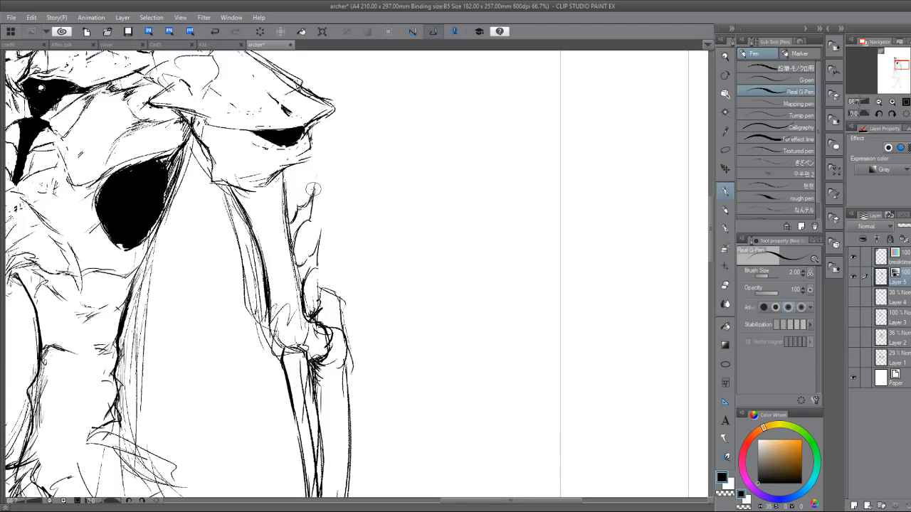
{"action": "key", "text": "e"}
{"action": "left_click_drag", "start_coordinate": [311, 183], "coordinate": [312, 205]}
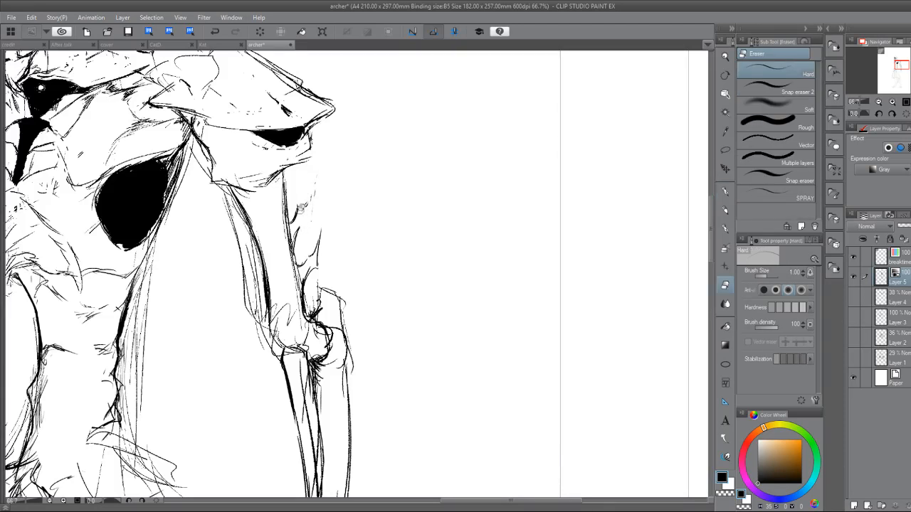
{"action": "key", "text": "p"}
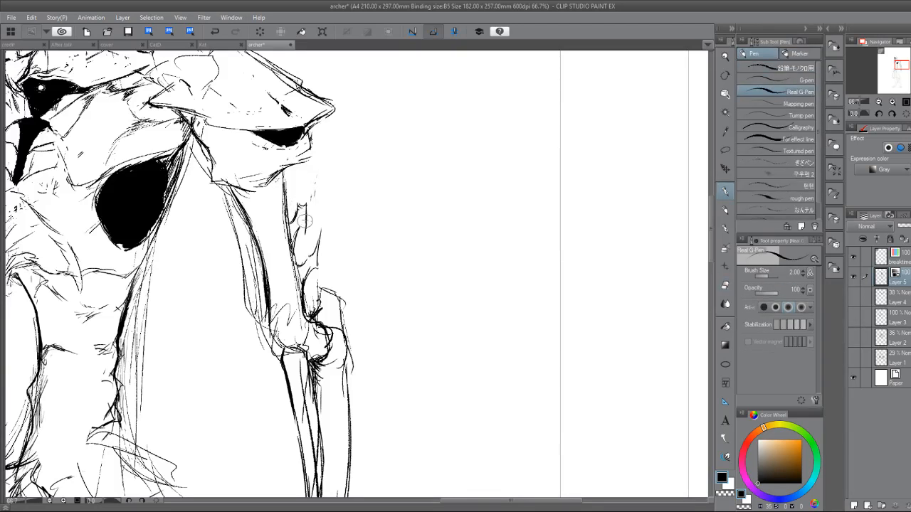
{"action": "key", "text": "e"}
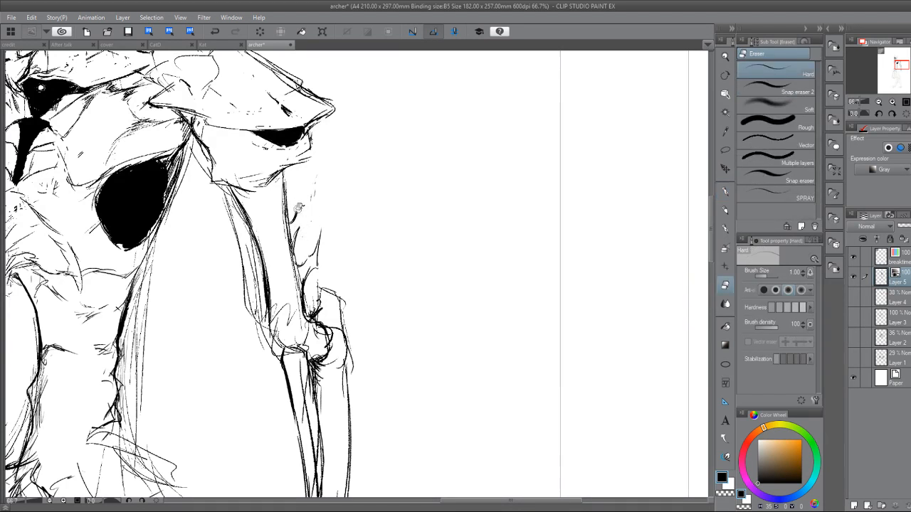
{"action": "key", "text": "p"}
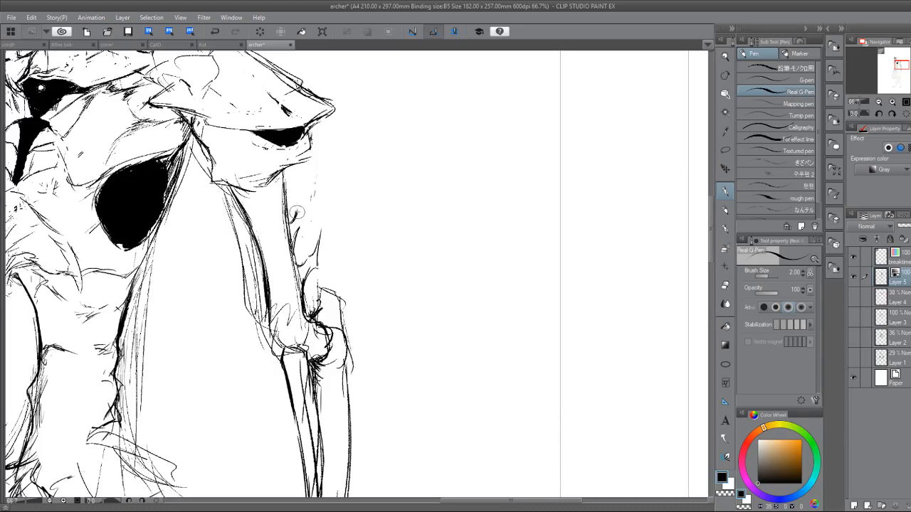
{"action": "left_click_drag", "start_coordinate": [302, 212], "coordinate": [299, 223]}
Refine the lower upper-arm spikes, joining their bases with a curved line just above the elbow.
{"action": "mouse_move", "coordinate": [314, 253]}
{"action": "left_mouse_down"}
{"action": "mouse_move", "coordinate": [300, 290]}
{"action": "mouse_move", "coordinate": [294, 271]}
{"action": "mouse_move", "coordinate": [297, 309]}
{"action": "left_mouse_up"}
{"action": "key", "text": "e"}
{"action": "key", "text": "p"}
{"action": "mouse_move", "coordinate": [297, 276]}
{"action": "left_mouse_down"}
{"action": "mouse_move", "coordinate": [302, 307]}
{"action": "mouse_move", "coordinate": [305, 263]}
{"action": "mouse_move", "coordinate": [314, 267]}
{"action": "mouse_move", "coordinate": [303, 282]}
{"action": "mouse_move", "coordinate": [303, 313]}
{"action": "mouse_move", "coordinate": [315, 272]}
{"action": "left_mouse_up"}
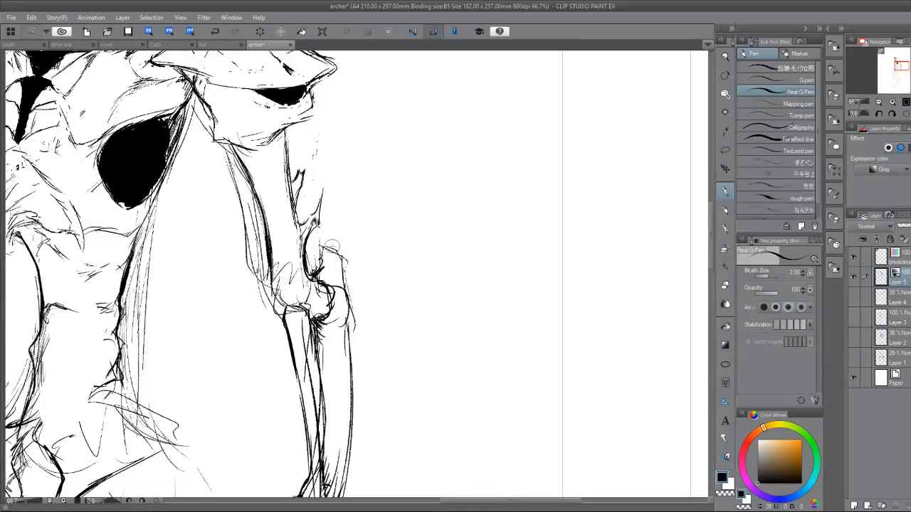
Draw a tall pointed spike rising from the back of the elbow and erase the overlapping joint lines.
{"action": "left_click_drag", "start_coordinate": [322, 264], "coordinate": [332, 236]}
{"action": "mouse_move", "coordinate": [331, 241]}
{"action": "left_mouse_down"}
{"action": "mouse_move", "coordinate": [341, 218]}
{"action": "mouse_move", "coordinate": [335, 231]}
{"action": "mouse_move", "coordinate": [348, 268]}
{"action": "mouse_move", "coordinate": [332, 277]}
{"action": "mouse_move", "coordinate": [327, 242]}
{"action": "left_mouse_up"}
{"action": "key", "text": "e"}
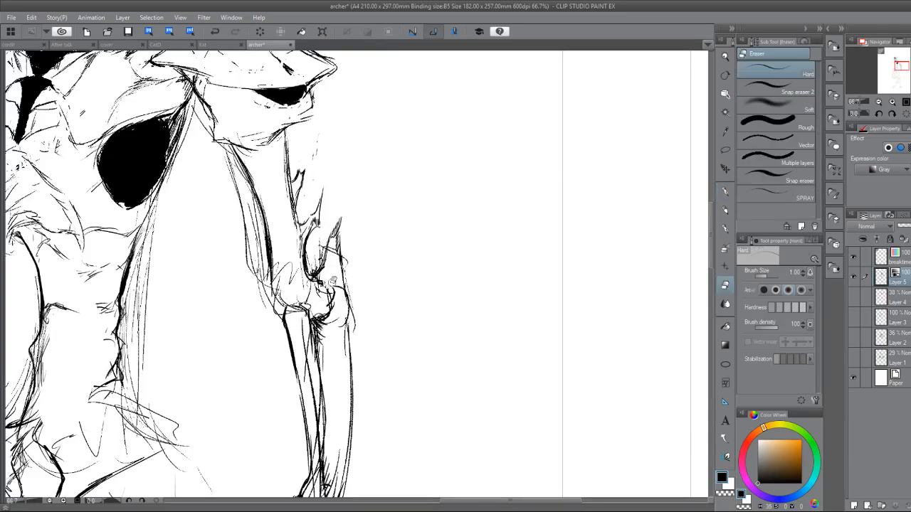
{"action": "key", "text": "p"}
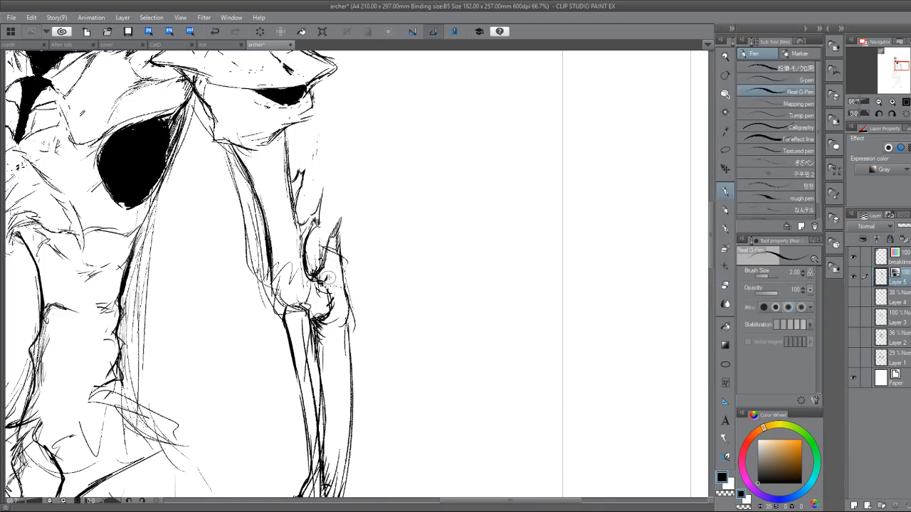
Erase the tangled lines inside the near elbow joint and redraw its short upper contour beneath the tall spike.
{"action": "mouse_move", "coordinate": [335, 279]}
{"action": "left_mouse_down"}
{"action": "mouse_move", "coordinate": [343, 286]}
{"action": "mouse_move", "coordinate": [322, 277]}
{"action": "left_mouse_up"}
{"action": "key", "text": "e"}
{"action": "left_click_drag", "start_coordinate": [327, 280], "coordinate": [328, 318]}
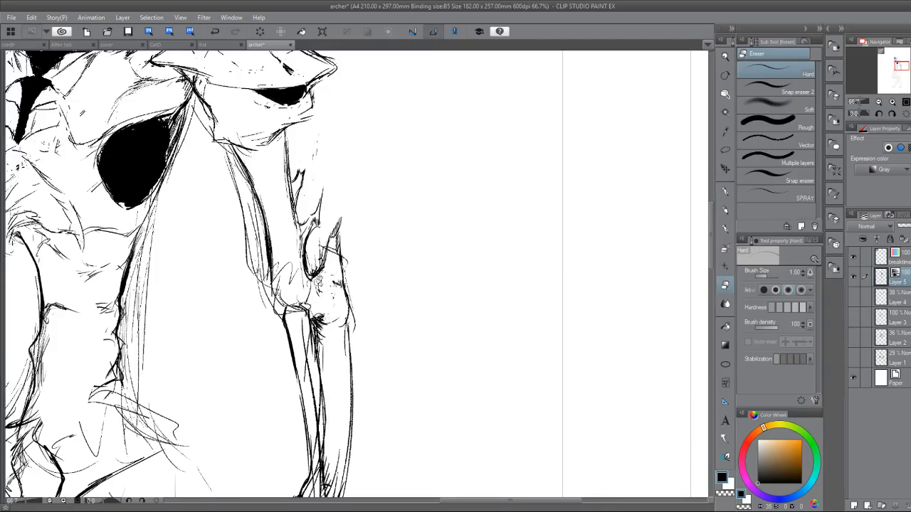
{"action": "key", "text": "p"}
{"action": "mouse_move", "coordinate": [315, 278]}
{"action": "left_mouse_down"}
{"action": "mouse_move", "coordinate": [343, 264]}
{"action": "mouse_move", "coordinate": [347, 298]}
{"action": "left_mouse_up"}
Clean the stray lines out of the tall elbow spike and give its inner edge a jagged notch.
{"action": "key", "text": "e"}
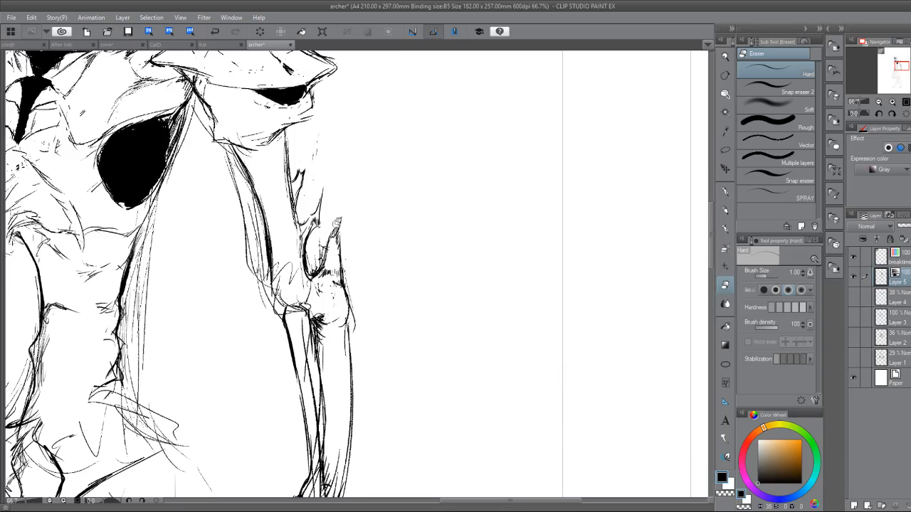
{"action": "key", "text": "p"}
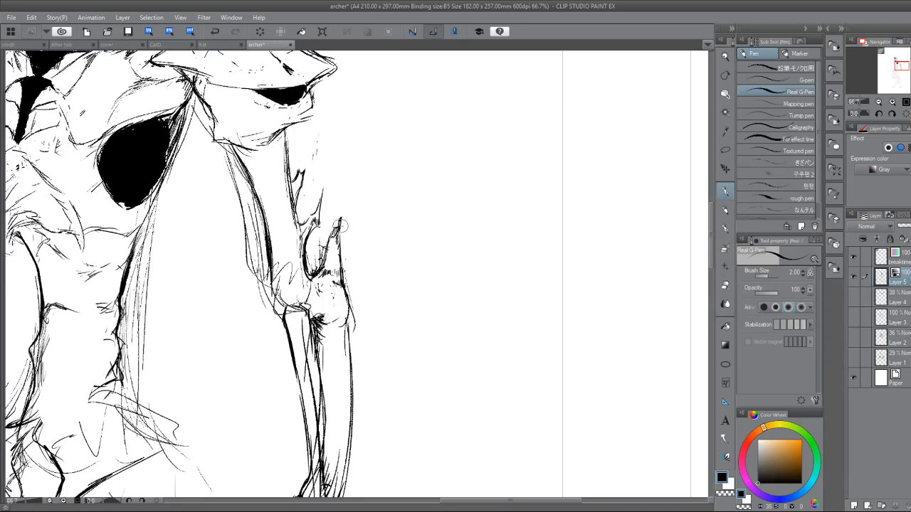
{"action": "key", "text": "e"}
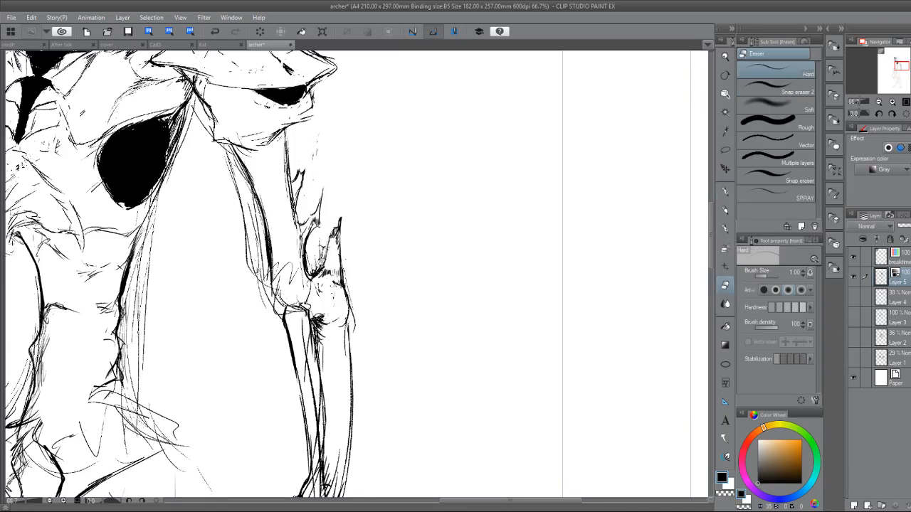
{"action": "key", "text": "p"}
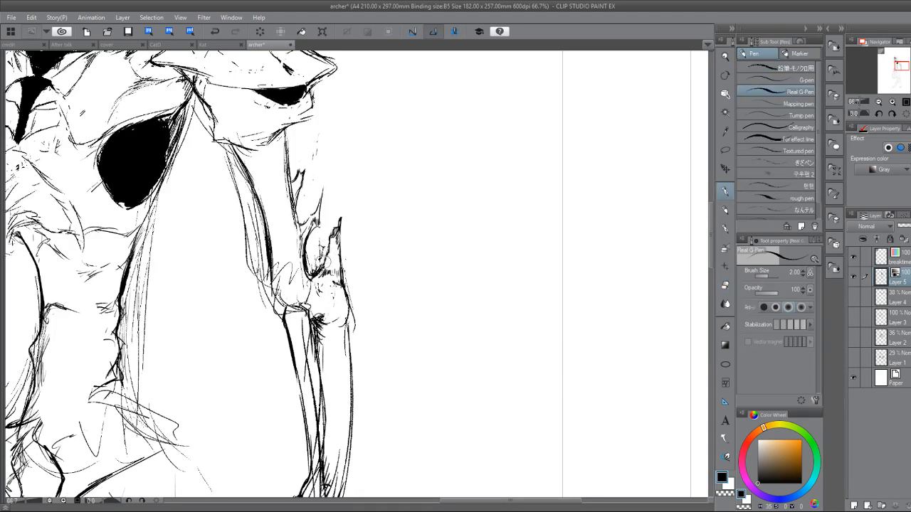
Erase leftover joint lines below the elbow and darken the inner contour running from the elbow into the forearm.
{"action": "key", "text": "e"}
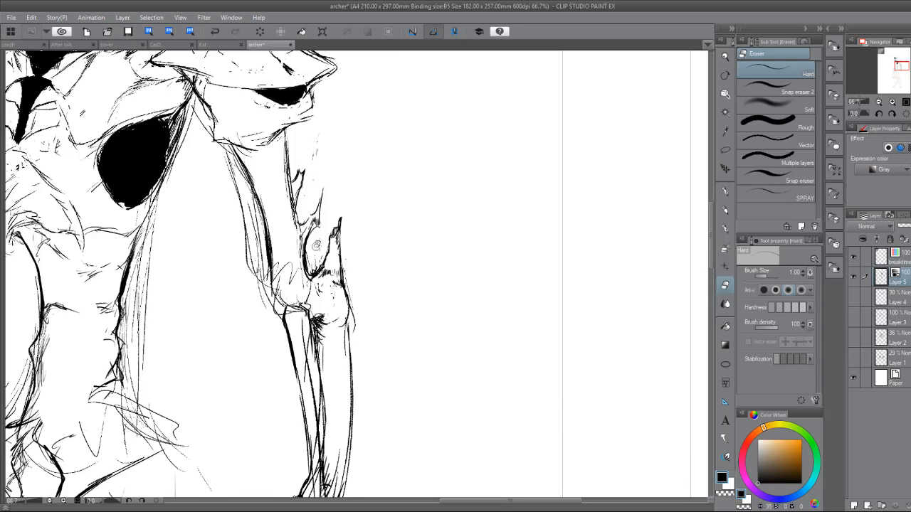
{"action": "mouse_move", "coordinate": [316, 245]}
{"action": "left_mouse_down"}
{"action": "mouse_move", "coordinate": [320, 324]}
{"action": "mouse_move", "coordinate": [312, 306]}
{"action": "mouse_move", "coordinate": [324, 337]}
{"action": "mouse_move", "coordinate": [326, 319]}
{"action": "mouse_move", "coordinate": [306, 309]}
{"action": "mouse_move", "coordinate": [316, 330]}
{"action": "mouse_move", "coordinate": [311, 319]}
{"action": "left_mouse_up"}
{"action": "key", "text": "p"}
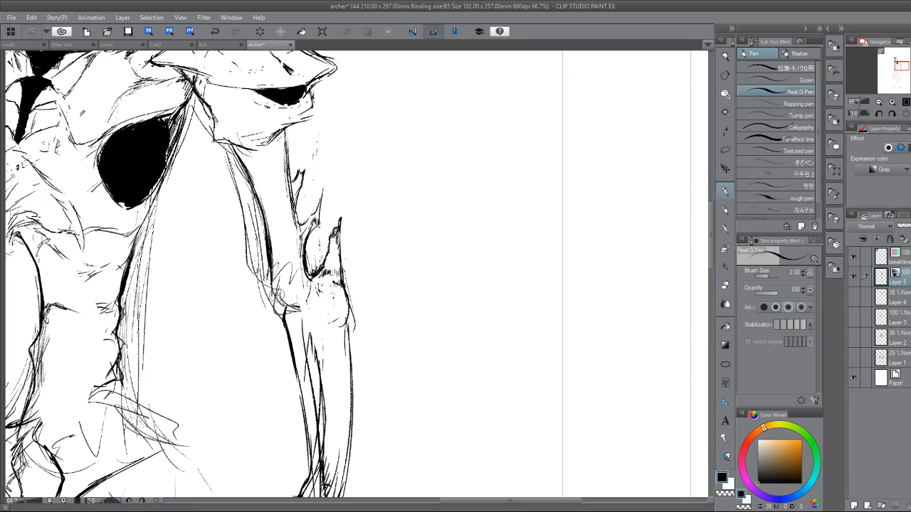
{"action": "left_click_drag", "start_coordinate": [275, 295], "coordinate": [286, 324]}
Erase the bone lines inside the near forearm down to the wrist, leaving its outer contours.
{"action": "key", "text": "e"}
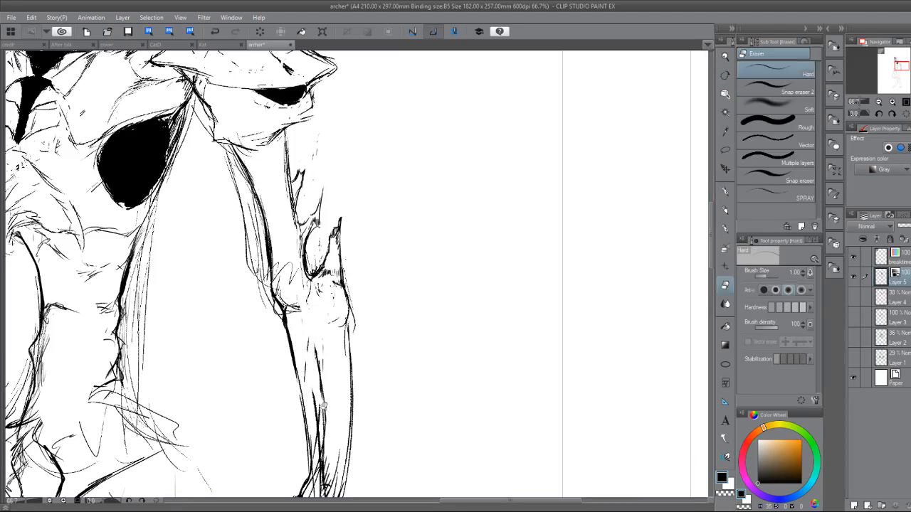
{"action": "mouse_move", "coordinate": [322, 406]}
{"action": "left_mouse_down"}
{"action": "mouse_move", "coordinate": [320, 359]}
{"action": "mouse_move", "coordinate": [320, 449]}
{"action": "mouse_move", "coordinate": [330, 452]}
{"action": "mouse_move", "coordinate": [321, 398]}
{"action": "left_mouse_up"}
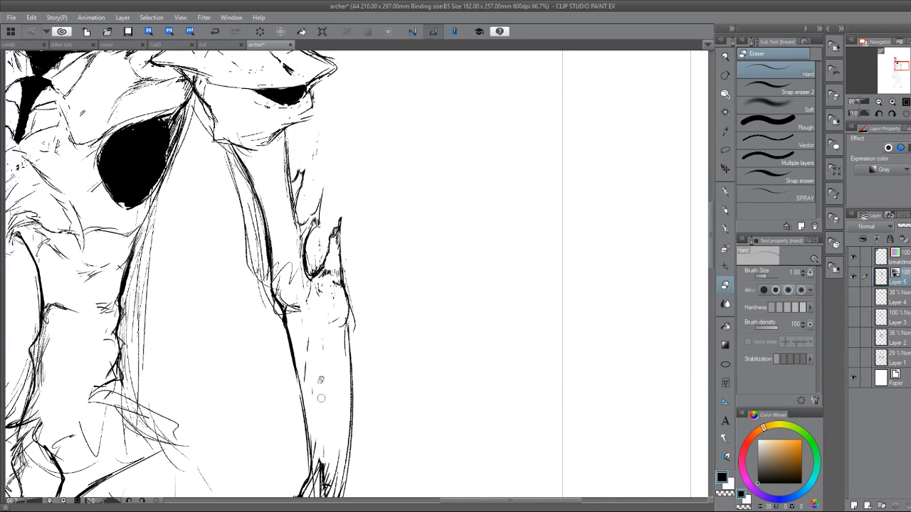
{"action": "left_click_drag", "start_coordinate": [440, 479], "coordinate": [422, 361]}
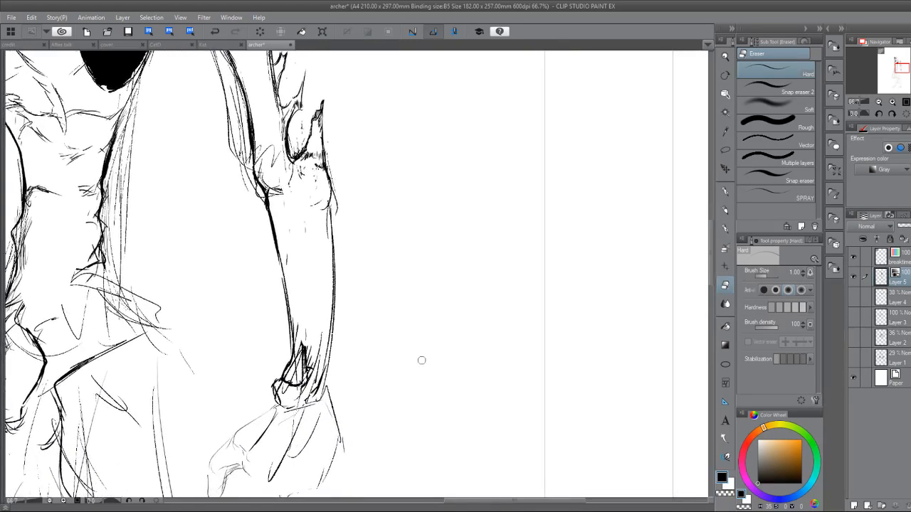
{"action": "mouse_move", "coordinate": [297, 307]}
{"action": "left_mouse_down"}
{"action": "mouse_move", "coordinate": [301, 371]}
{"action": "mouse_move", "coordinate": [317, 323]}
{"action": "mouse_move", "coordinate": [301, 390]}
{"action": "mouse_move", "coordinate": [291, 374]}
{"action": "mouse_move", "coordinate": [307, 366]}
{"action": "mouse_move", "coordinate": [312, 373]}
{"action": "mouse_move", "coordinate": [320, 344]}
{"action": "mouse_move", "coordinate": [598, 324]}
{"action": "mouse_move", "coordinate": [600, 469]}
{"action": "mouse_move", "coordinate": [615, 480]}
{"action": "left_mouse_up"}
Draw a thin diagonal contour across the waist from beneath the ribcage toward the far side.
{"action": "key", "text": "p"}
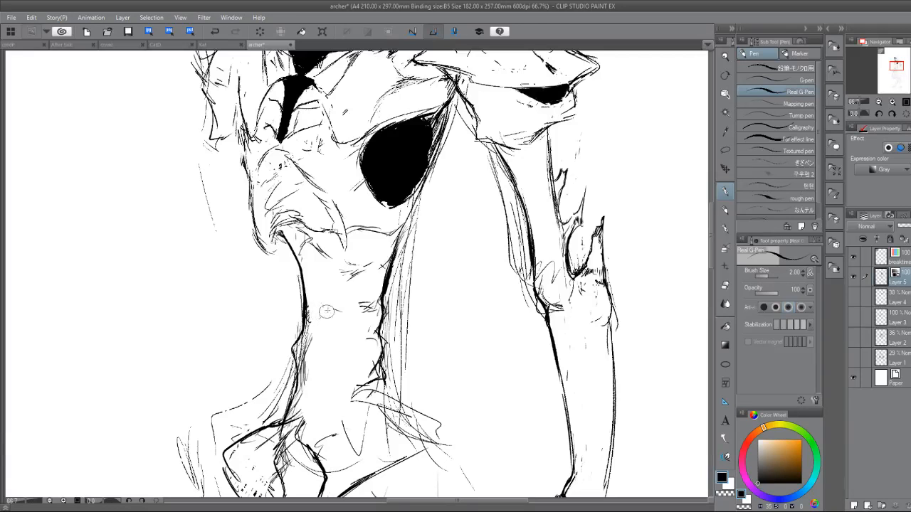
{"action": "mouse_move", "coordinate": [320, 318]}
{"action": "left_mouse_down"}
{"action": "mouse_move", "coordinate": [357, 275]}
{"action": "mouse_move", "coordinate": [346, 265]}
{"action": "mouse_move", "coordinate": [346, 288]}
{"action": "mouse_move", "coordinate": [326, 318]}
{"action": "mouse_move", "coordinate": [308, 340]}
{"action": "left_mouse_up"}
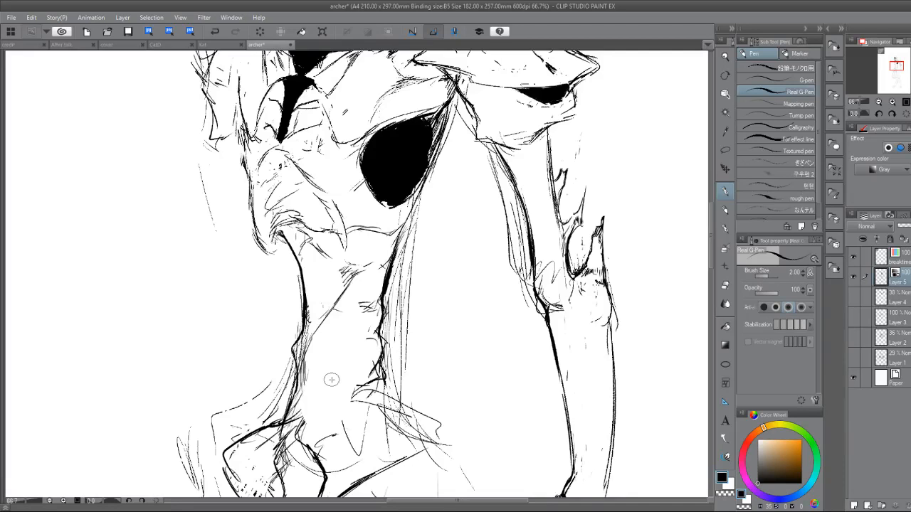
{"action": "mouse_move", "coordinate": [332, 380]}
{"action": "left_mouse_down"}
{"action": "mouse_move", "coordinate": [322, 313]}
{"action": "mouse_move", "coordinate": [268, 212]}
{"action": "mouse_move", "coordinate": [324, 227]}
{"action": "mouse_move", "coordinate": [366, 277]}
{"action": "left_mouse_up"}
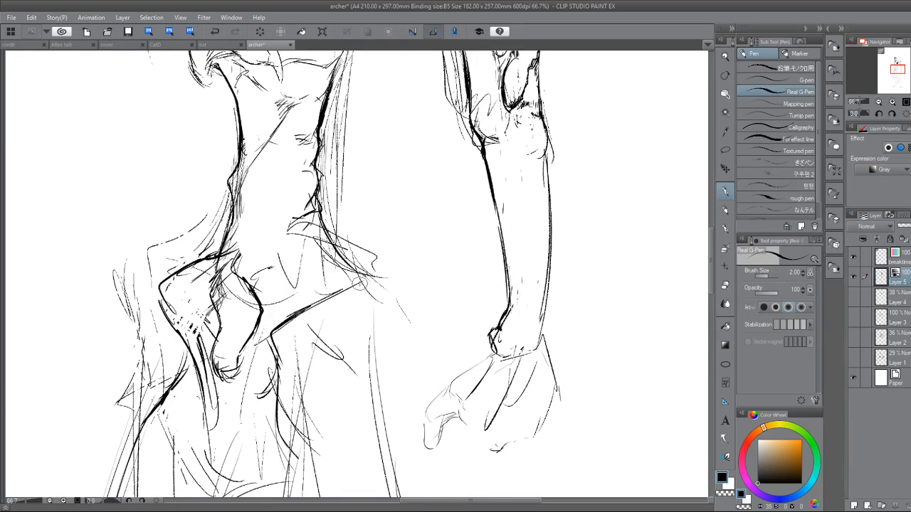
Darken the outer contour of the far hip with strokes running down to the top of the thigh.
{"action": "mouse_move", "coordinate": [313, 372]}
{"action": "left_mouse_down"}
{"action": "mouse_move", "coordinate": [302, 292]}
{"action": "mouse_move", "coordinate": [219, 294]}
{"action": "left_mouse_up"}
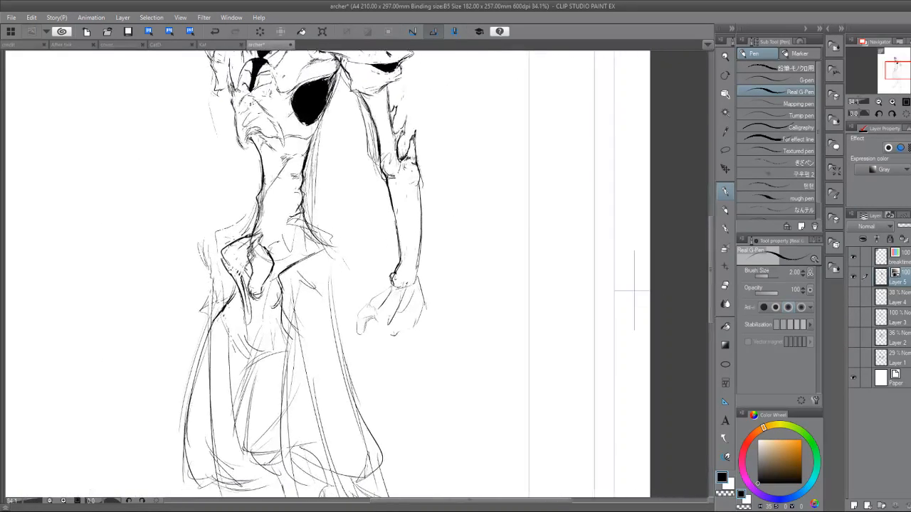
{"action": "mouse_move", "coordinate": [258, 259]}
{"action": "left_mouse_down"}
{"action": "mouse_move", "coordinate": [229, 306]}
{"action": "mouse_move", "coordinate": [230, 298]}
{"action": "mouse_move", "coordinate": [225, 349]}
{"action": "left_mouse_up"}
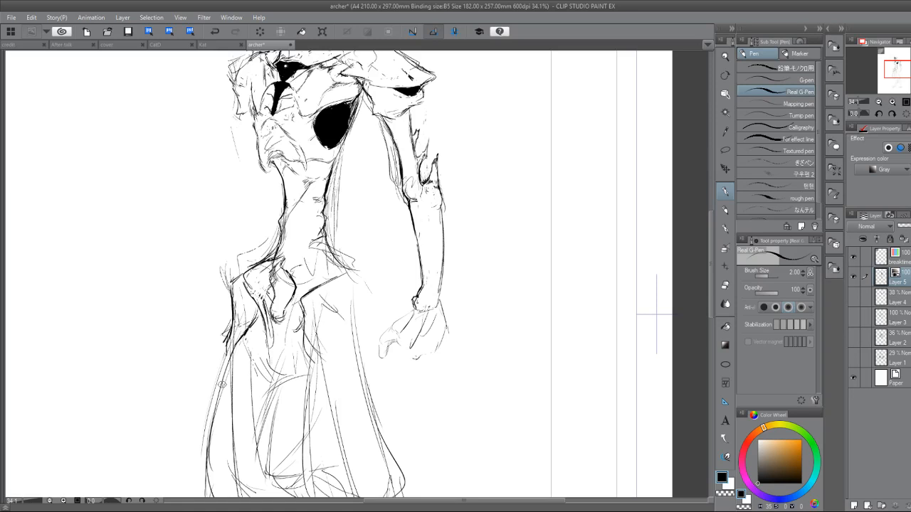
{"action": "left_click_drag", "start_coordinate": [222, 385], "coordinate": [227, 398]}
Erase the bone outlines inside the pelvis and draw dark strokes at the crease of the far hip.
{"action": "key", "text": "e"}
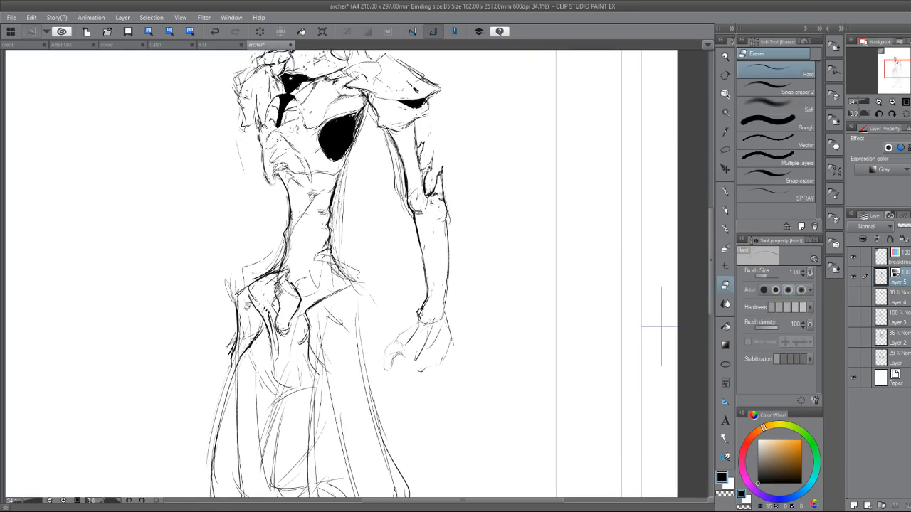
{"action": "mouse_move", "coordinate": [248, 307]}
{"action": "left_mouse_down"}
{"action": "mouse_move", "coordinate": [295, 262]}
{"action": "mouse_move", "coordinate": [279, 271]}
{"action": "mouse_move", "coordinate": [263, 310]}
{"action": "mouse_move", "coordinate": [307, 271]}
{"action": "mouse_move", "coordinate": [277, 319]}
{"action": "mouse_move", "coordinate": [303, 294]}
{"action": "left_mouse_up"}
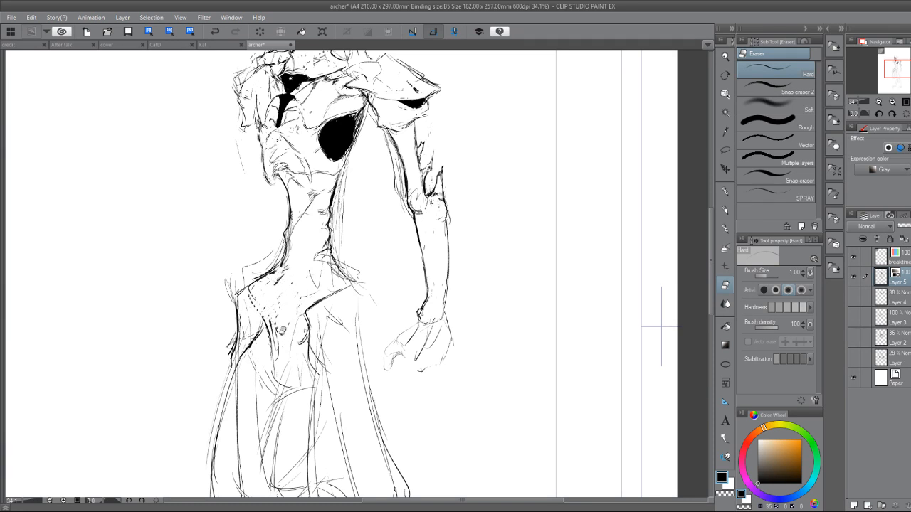
{"action": "key", "text": "p"}
{"action": "mouse_move", "coordinate": [263, 324]}
{"action": "left_mouse_down"}
{"action": "mouse_move", "coordinate": [251, 341]}
{"action": "mouse_move", "coordinate": [269, 345]}
{"action": "left_mouse_up"}
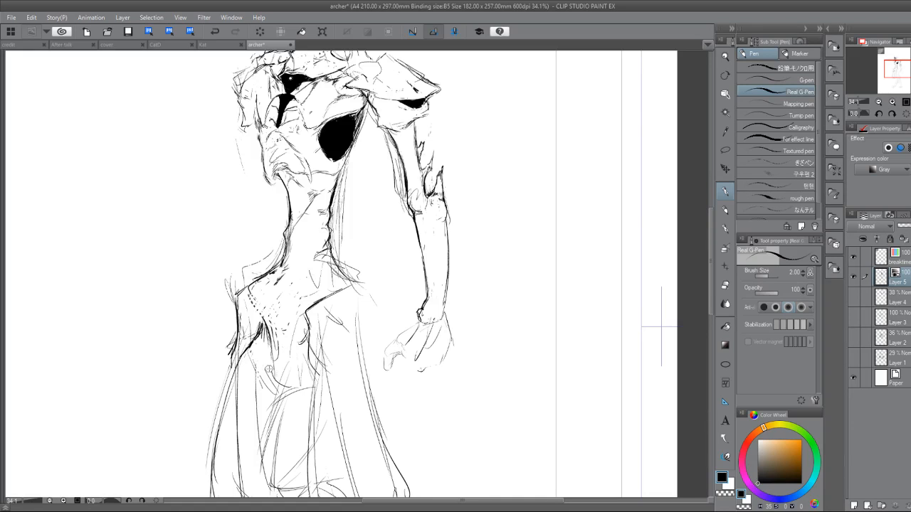
Clean up the near side of the waist and draw a bold contour down the near hip and outer thigh.
{"action": "key", "text": "e"}
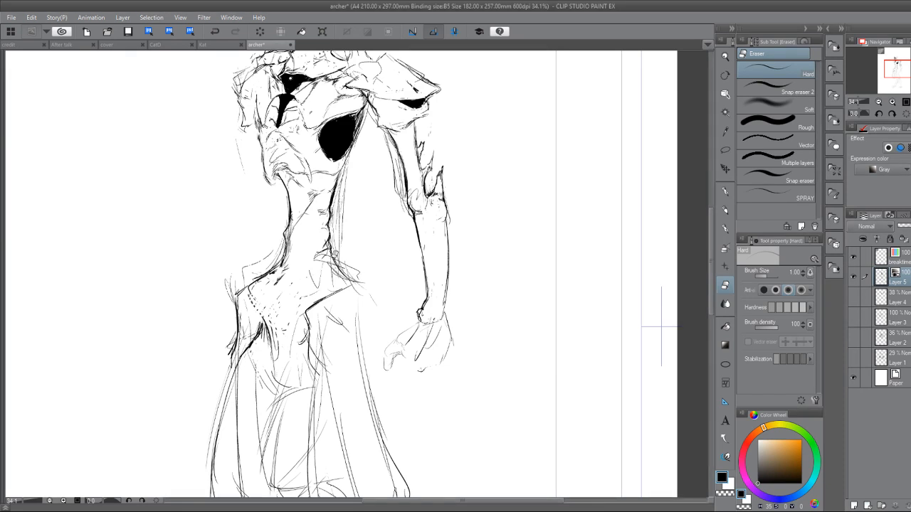
{"action": "key", "text": "p"}
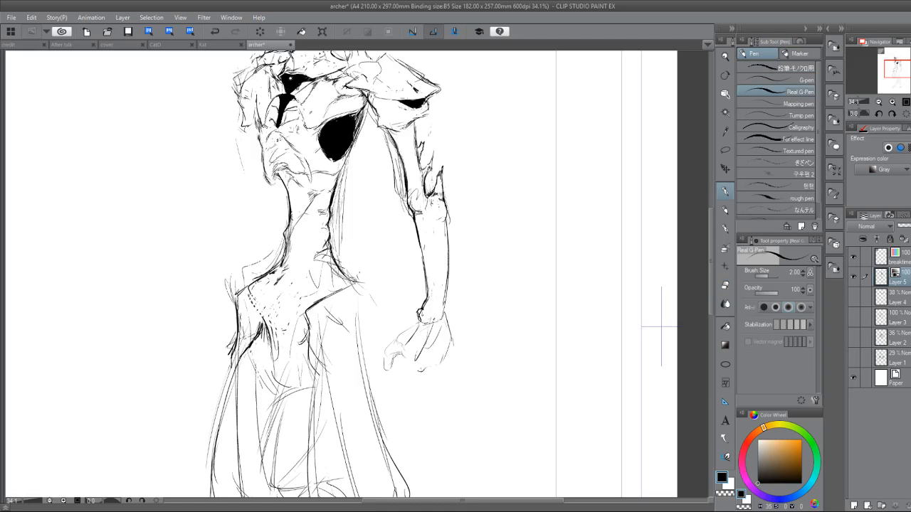
{"action": "left_click_drag", "start_coordinate": [363, 288], "coordinate": [360, 353]}
{"action": "mouse_move", "coordinate": [373, 368]}
{"action": "left_mouse_down"}
{"action": "mouse_move", "coordinate": [324, 250]}
{"action": "mouse_move", "coordinate": [324, 293]}
{"action": "left_mouse_up"}
{"action": "left_click_drag", "start_coordinate": [318, 243], "coordinate": [327, 315]}
{"action": "left_click_drag", "start_coordinate": [325, 277], "coordinate": [330, 328]}
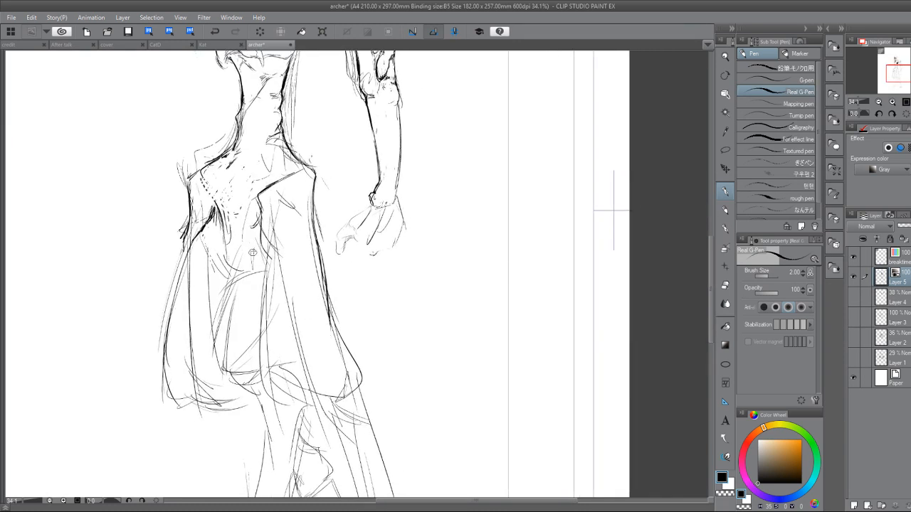
Draw the near thigh's inner line, then strengthen the outer and inner contours of the far thigh.
{"action": "mouse_move", "coordinate": [250, 219]}
{"action": "left_mouse_down"}
{"action": "mouse_move", "coordinate": [249, 305]}
{"action": "mouse_move", "coordinate": [267, 365]}
{"action": "left_mouse_up"}
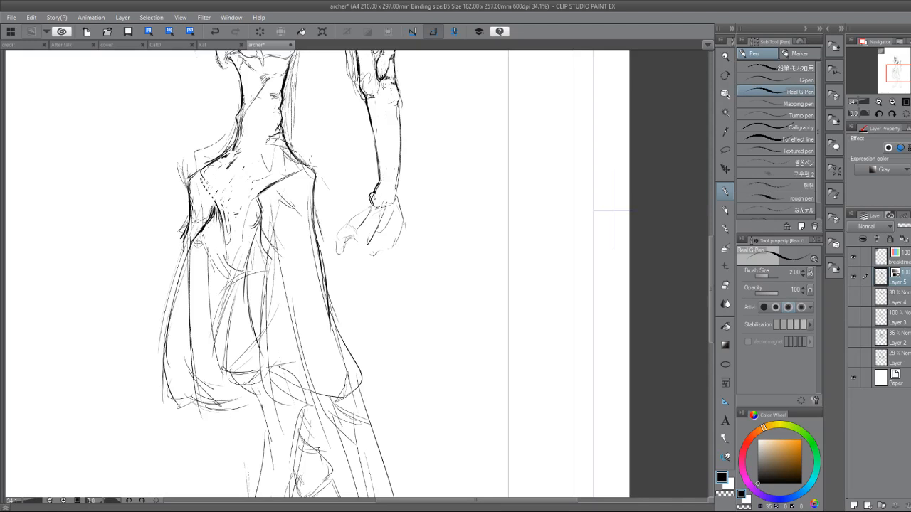
{"action": "left_click_drag", "start_coordinate": [183, 231], "coordinate": [169, 358]}
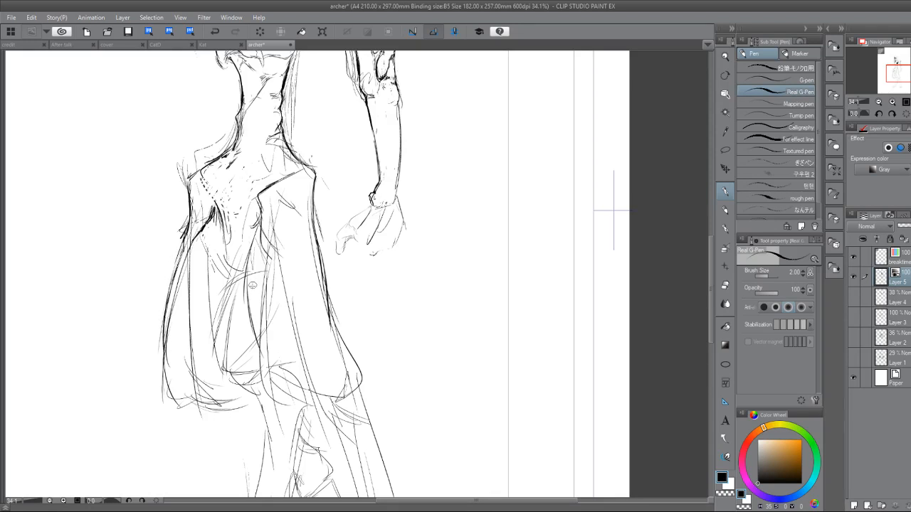
{"action": "left_click_drag", "start_coordinate": [269, 231], "coordinate": [230, 293]}
{"action": "left_click_drag", "start_coordinate": [253, 265], "coordinate": [229, 294]}
{"action": "mouse_move", "coordinate": [260, 248]}
{"action": "left_mouse_down"}
{"action": "mouse_move", "coordinate": [229, 275]}
{"action": "mouse_move", "coordinate": [222, 322]}
{"action": "left_mouse_up"}
{"action": "left_click_drag", "start_coordinate": [242, 261], "coordinate": [213, 357]}
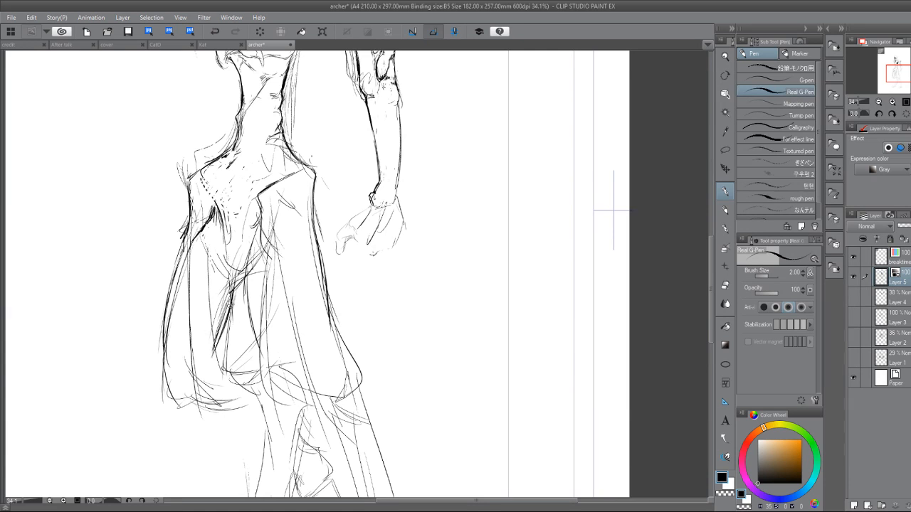
Draw the curved lower edges of the far thigh and extend its inner contour down to meet them.
{"action": "mouse_move", "coordinate": [232, 302]}
{"action": "left_mouse_down"}
{"action": "mouse_move", "coordinate": [216, 368]}
{"action": "mouse_move", "coordinate": [257, 360]}
{"action": "mouse_move", "coordinate": [274, 373]}
{"action": "left_mouse_up"}
{"action": "mouse_move", "coordinate": [182, 402]}
{"action": "left_mouse_down"}
{"action": "mouse_move", "coordinate": [235, 405]}
{"action": "mouse_move", "coordinate": [260, 389]}
{"action": "mouse_move", "coordinate": [245, 394]}
{"action": "left_mouse_up"}
{"action": "left_click_drag", "start_coordinate": [229, 302], "coordinate": [206, 373]}
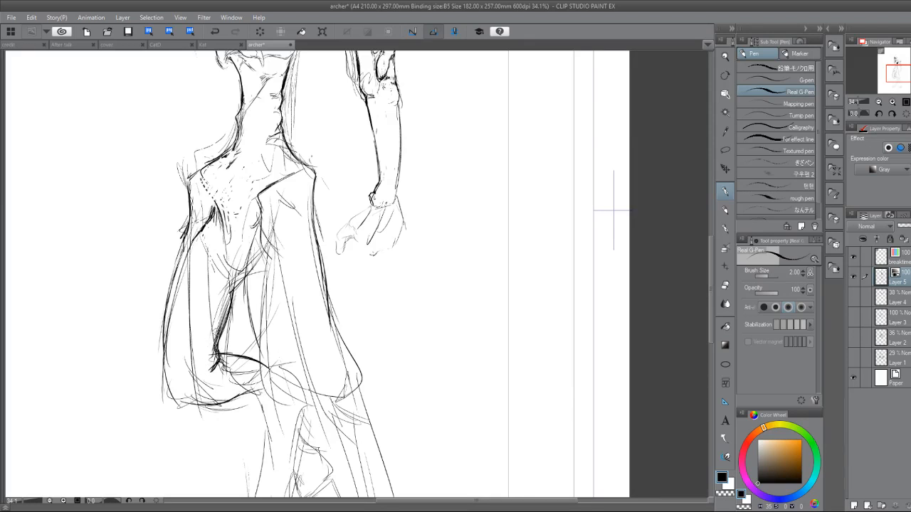
Rework the pointed corner at the base of the far inner thigh, and add a short contour on the pelvis.
{"action": "key", "text": "e"}
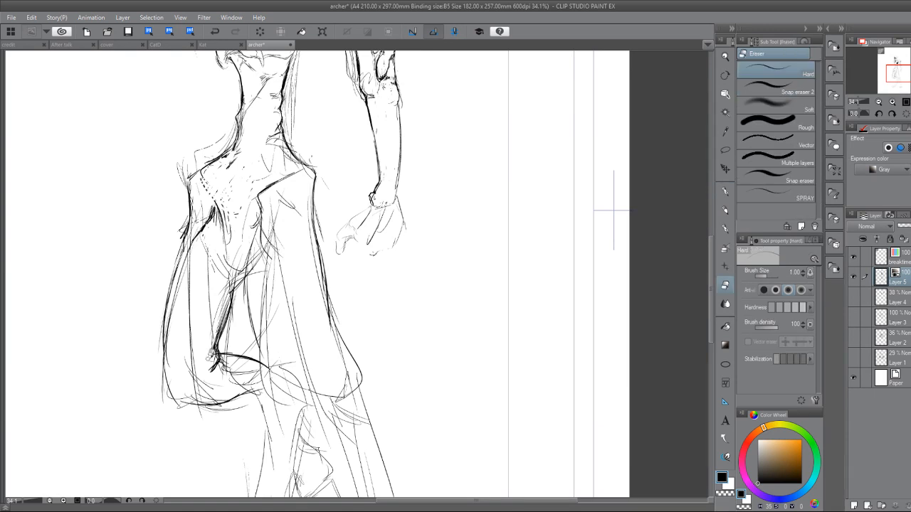
{"action": "key", "text": "p"}
{"action": "left_click_drag", "start_coordinate": [218, 349], "coordinate": [202, 370]}
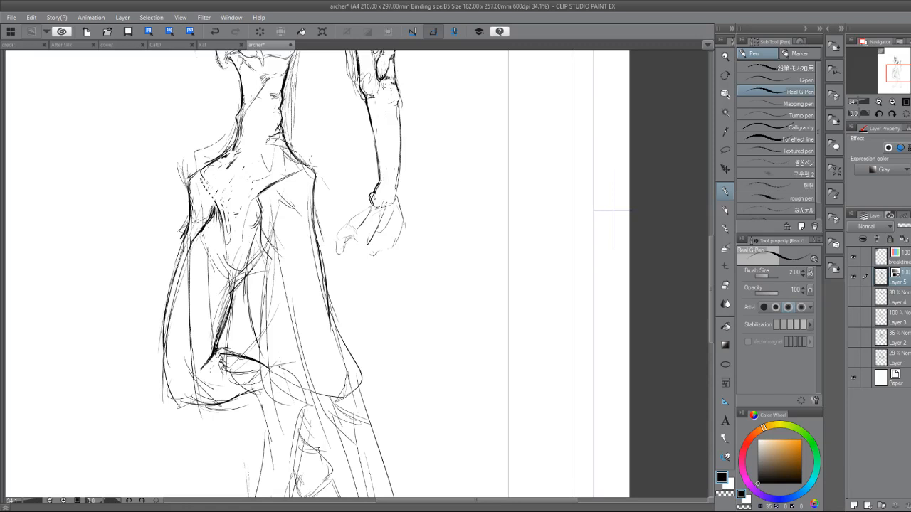
{"action": "key", "text": "e"}
{"action": "left_click_drag", "start_coordinate": [226, 353], "coordinate": [246, 357]}
{"action": "key", "text": "p"}
{"action": "key", "text": "e"}
{"action": "left_click_drag", "start_coordinate": [204, 366], "coordinate": [212, 360]}
{"action": "key", "text": "p"}
{"action": "left_click_drag", "start_coordinate": [211, 185], "coordinate": [213, 206]}
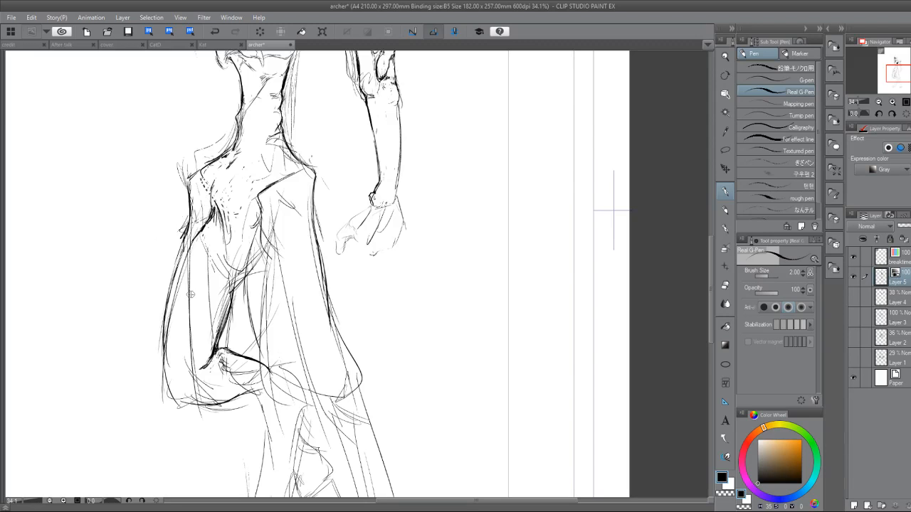
Draw two curved bands across the far thigh and thicken the line along its outer edge.
{"action": "left_click_drag", "start_coordinate": [175, 299], "coordinate": [172, 364]}
{"action": "left_click_drag", "start_coordinate": [171, 320], "coordinate": [169, 373]}
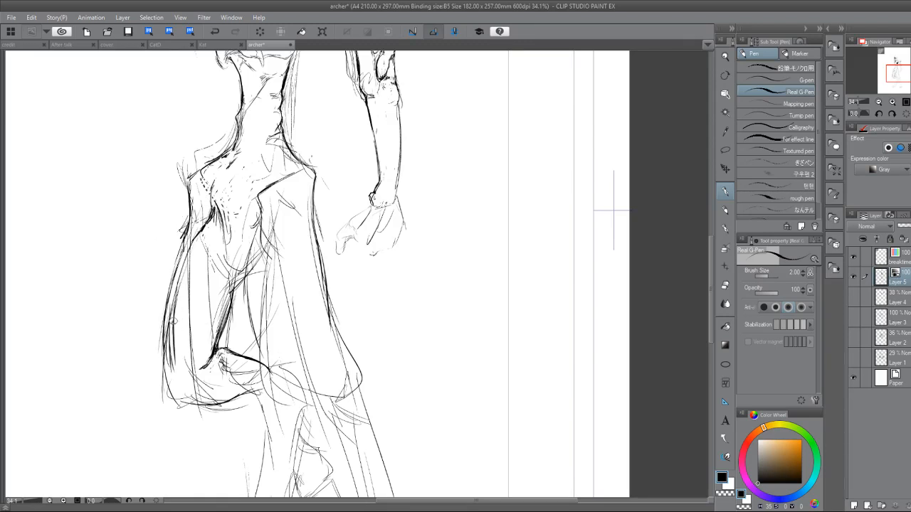
{"action": "left_click_drag", "start_coordinate": [174, 317], "coordinate": [216, 336]}
{"action": "left_click_drag", "start_coordinate": [189, 277], "coordinate": [232, 299]}
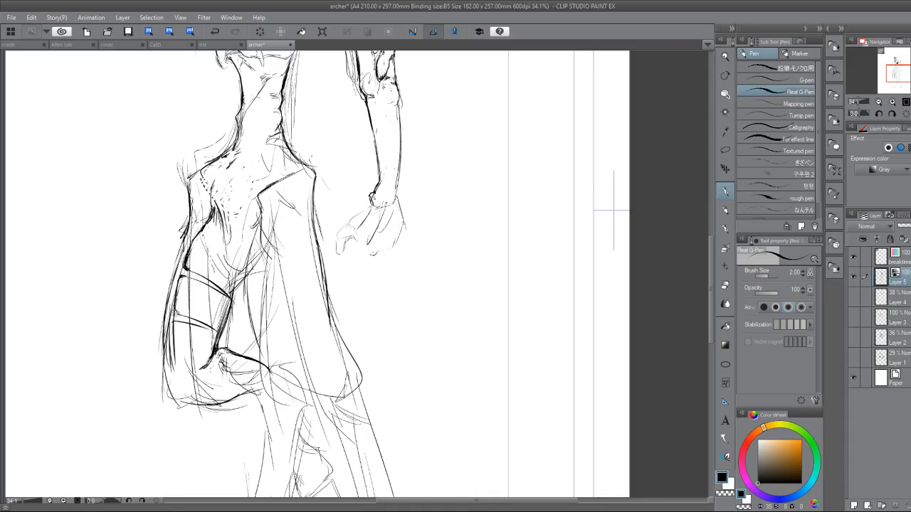
{"action": "left_click_drag", "start_coordinate": [176, 311], "coordinate": [212, 335]}
{"action": "left_click_drag", "start_coordinate": [170, 324], "coordinate": [167, 379]}
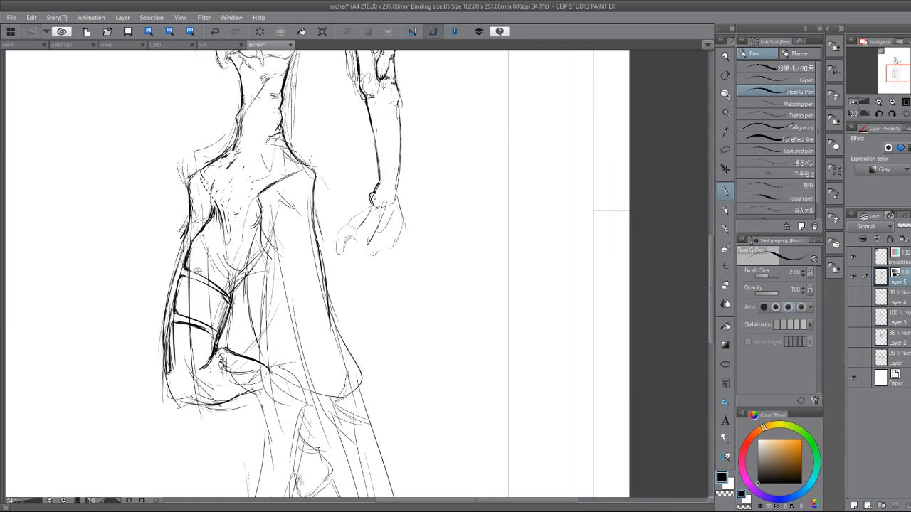
Draw the V-shaped lower contour of the pelvis between the thighs with long vertical bone lines inside it.
{"action": "left_click_drag", "start_coordinate": [201, 233], "coordinate": [216, 249]}
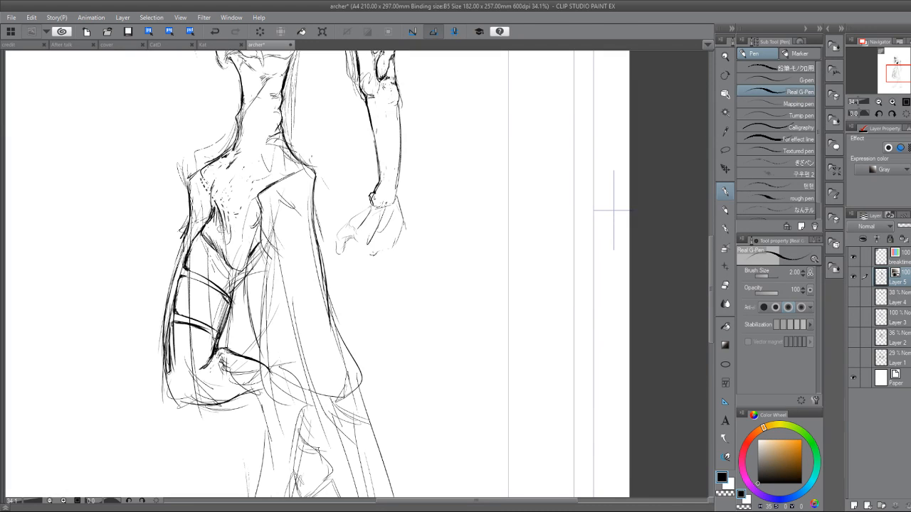
{"action": "left_click_drag", "start_coordinate": [224, 219], "coordinate": [218, 249]}
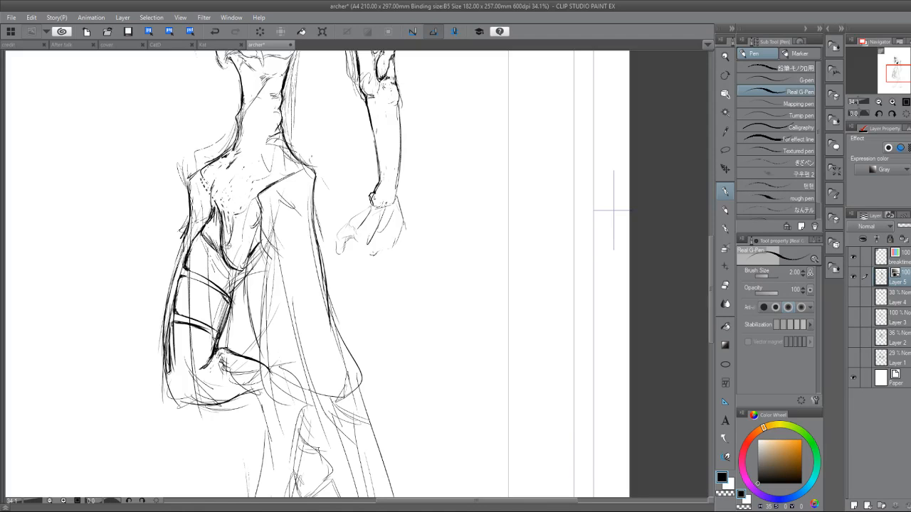
{"action": "mouse_move", "coordinate": [251, 211]}
{"action": "left_mouse_down"}
{"action": "mouse_move", "coordinate": [243, 264]}
{"action": "mouse_move", "coordinate": [257, 234]}
{"action": "mouse_move", "coordinate": [251, 202]}
{"action": "mouse_move", "coordinate": [226, 246]}
{"action": "left_mouse_up"}
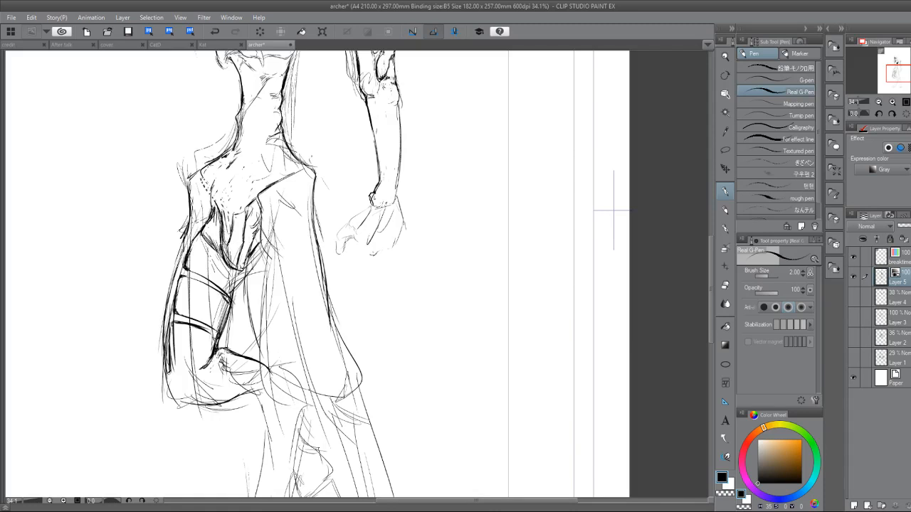
Thicken the strokes inside the V-shaped lower pelvis and outline the top of its central bone.
{"action": "left_click_drag", "start_coordinate": [220, 234], "coordinate": [227, 249]}
{"action": "left_click_drag", "start_coordinate": [220, 237], "coordinate": [230, 266]}
{"action": "left_click_drag", "start_coordinate": [224, 243], "coordinate": [232, 267]}
{"action": "left_click_drag", "start_coordinate": [226, 181], "coordinate": [224, 197]}
{"action": "mouse_move", "coordinate": [230, 165]}
{"action": "left_mouse_down"}
{"action": "mouse_move", "coordinate": [226, 196]}
{"action": "mouse_move", "coordinate": [258, 183]}
{"action": "mouse_move", "coordinate": [246, 202]}
{"action": "left_mouse_up"}
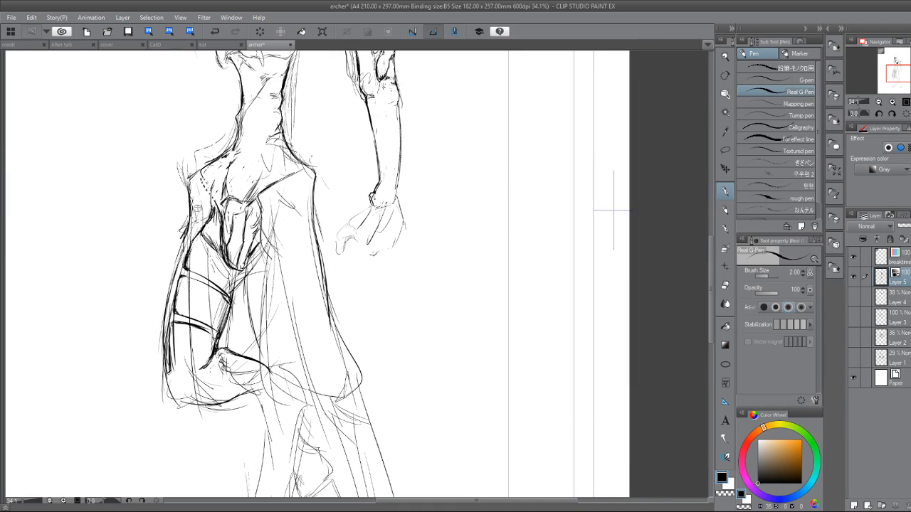
Erase the stray sketch lines along the outer edge of the far hip.
{"action": "key", "text": "e"}
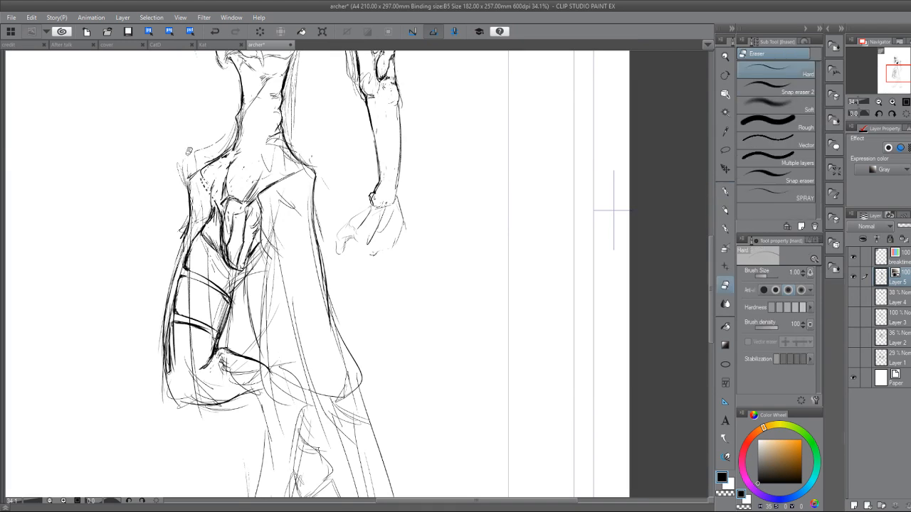
{"action": "mouse_move", "coordinate": [183, 186]}
{"action": "left_mouse_down"}
{"action": "mouse_move", "coordinate": [189, 178]}
{"action": "mouse_move", "coordinate": [188, 220]}
{"action": "left_mouse_up"}
{"action": "key", "text": "p"}
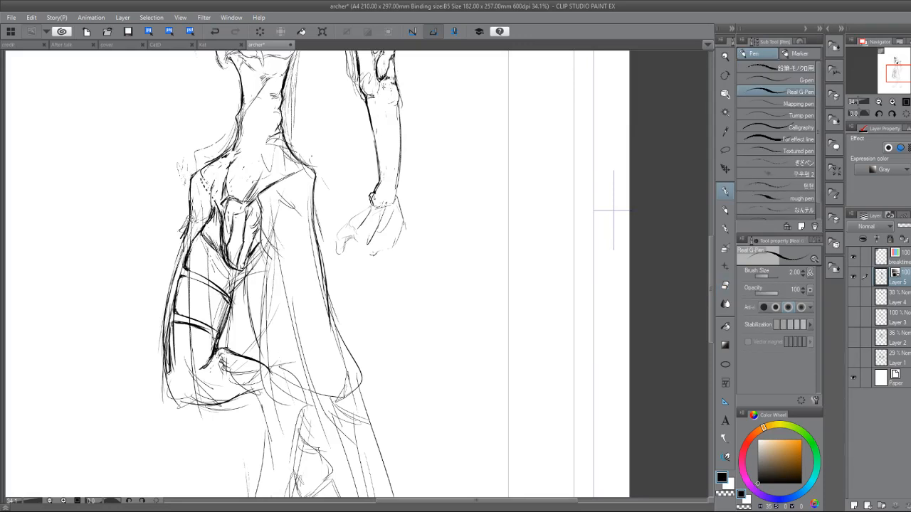
Draw long, bold contour strokes down the inner part of the near thigh.
{"action": "left_click_drag", "start_coordinate": [263, 241], "coordinate": [278, 317]}
{"action": "left_click_drag", "start_coordinate": [272, 269], "coordinate": [279, 324]}
{"action": "left_click_drag", "start_coordinate": [264, 250], "coordinate": [275, 320]}
{"action": "left_click_drag", "start_coordinate": [268, 260], "coordinate": [286, 352]}
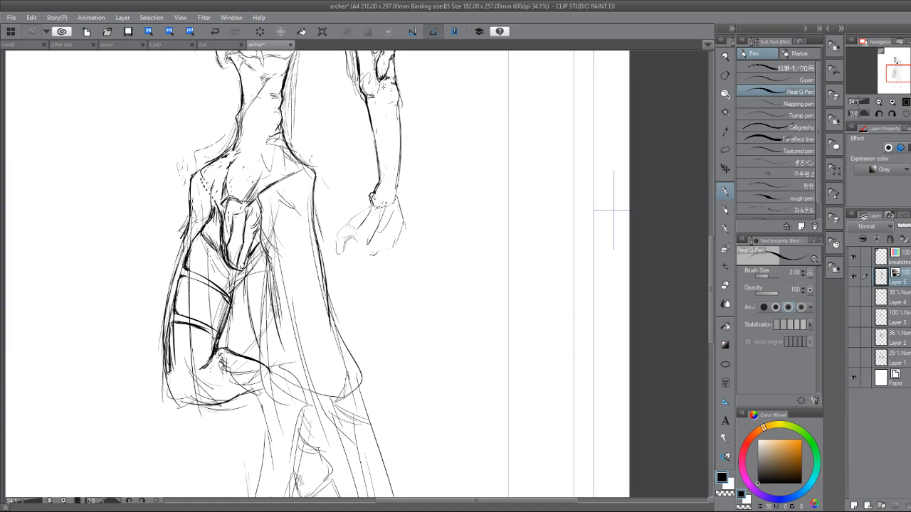
{"action": "left_click_drag", "start_coordinate": [276, 299], "coordinate": [293, 359]}
{"action": "left_click_drag", "start_coordinate": [280, 260], "coordinate": [304, 352]}
{"action": "left_click_drag", "start_coordinate": [290, 310], "coordinate": [304, 348]}
{"action": "left_click_drag", "start_coordinate": [281, 244], "coordinate": [288, 313]}
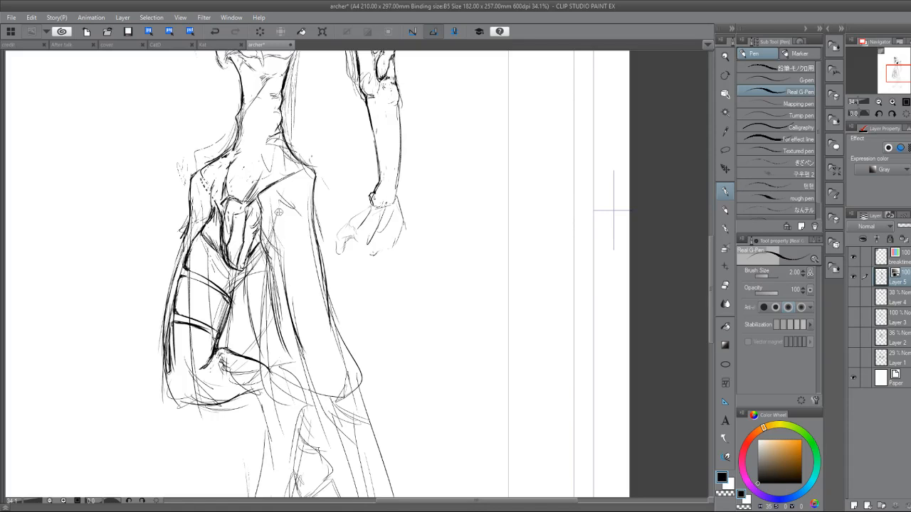
Add a contour on the upper near thigh and thicken the strokes along its inner and outer edges toward the knee.
{"action": "mouse_move", "coordinate": [286, 225]}
{"action": "left_mouse_down"}
{"action": "mouse_move", "coordinate": [278, 255]}
{"action": "mouse_move", "coordinate": [291, 213]}
{"action": "left_mouse_up"}
{"action": "mouse_move", "coordinate": [314, 176]}
{"action": "left_mouse_down"}
{"action": "mouse_move", "coordinate": [261, 229]}
{"action": "mouse_move", "coordinate": [277, 317]}
{"action": "left_mouse_up"}
{"action": "left_click_drag", "start_coordinate": [269, 281], "coordinate": [292, 346]}
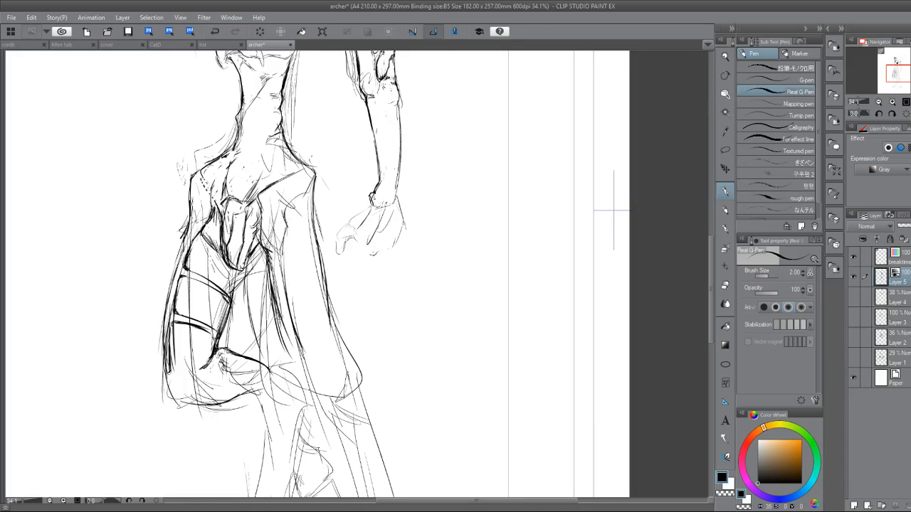
{"action": "mouse_move", "coordinate": [275, 311]}
{"action": "left_mouse_down"}
{"action": "mouse_move", "coordinate": [300, 368]}
{"action": "mouse_move", "coordinate": [300, 354]}
{"action": "left_mouse_up"}
{"action": "left_click_drag", "start_coordinate": [248, 288], "coordinate": [279, 356]}
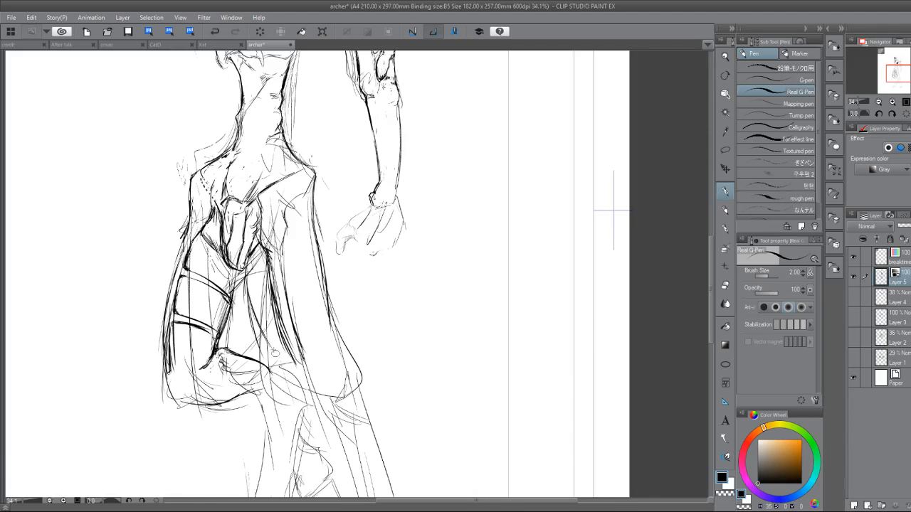
{"action": "mouse_move", "coordinate": [261, 326]}
{"action": "left_mouse_down"}
{"action": "mouse_move", "coordinate": [284, 368]}
{"action": "mouse_move", "coordinate": [273, 354]}
{"action": "left_mouse_up"}
{"action": "left_click_drag", "start_coordinate": [248, 256], "coordinate": [287, 371]}
{"action": "left_click_drag", "start_coordinate": [312, 235], "coordinate": [340, 363]}
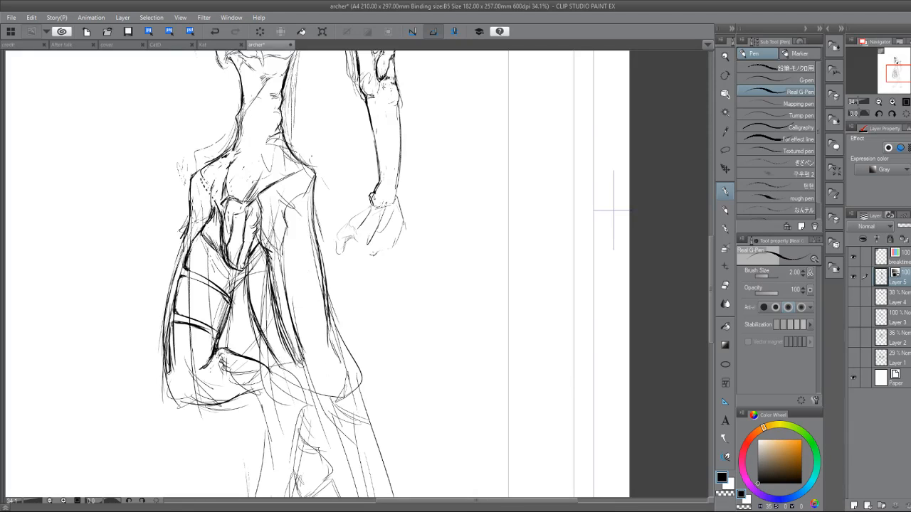
Draw pairs of curved bands across the near thigh and sketch the rounded outline of the near knee.
{"action": "mouse_move", "coordinate": [275, 299]}
{"action": "left_mouse_down"}
{"action": "mouse_move", "coordinate": [318, 304]}
{"action": "mouse_move", "coordinate": [324, 288]}
{"action": "left_mouse_up"}
{"action": "left_click_drag", "start_coordinate": [267, 258], "coordinate": [319, 254]}
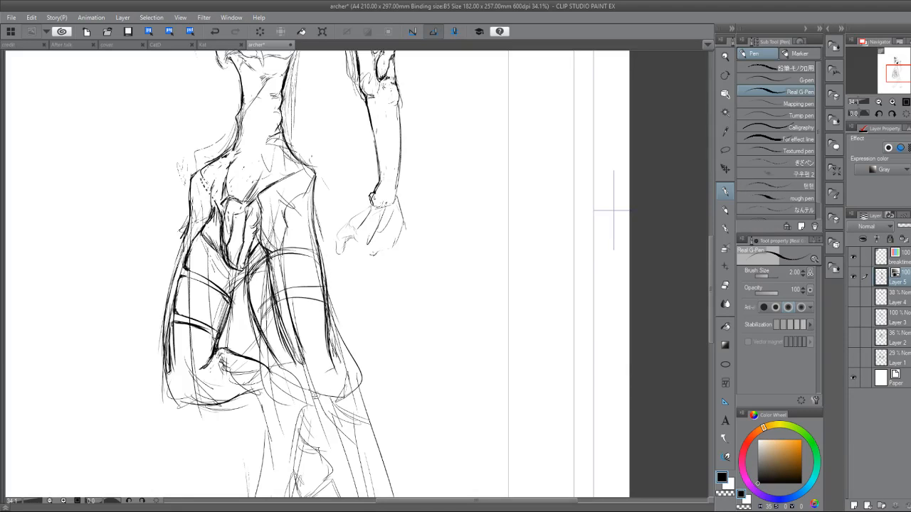
{"action": "mouse_move", "coordinate": [281, 349]}
{"action": "left_mouse_down"}
{"action": "mouse_move", "coordinate": [279, 381]}
{"action": "mouse_move", "coordinate": [306, 396]}
{"action": "mouse_move", "coordinate": [329, 371]}
{"action": "mouse_move", "coordinate": [331, 332]}
{"action": "mouse_move", "coordinate": [356, 369]}
{"action": "mouse_move", "coordinate": [346, 373]}
{"action": "mouse_move", "coordinate": [345, 395]}
{"action": "left_mouse_up"}
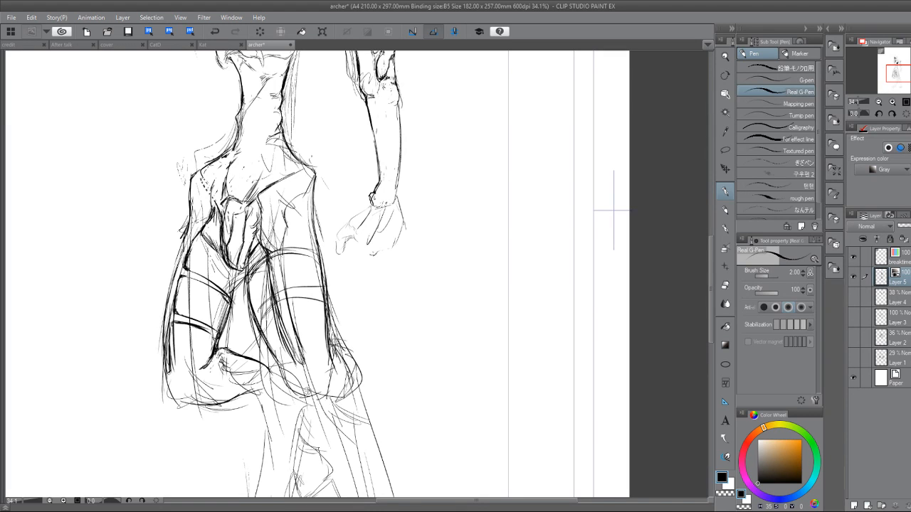
Strengthen the near knee's rounded outline and extend bold contours from it down the lower leg.
{"action": "mouse_move", "coordinate": [287, 374]}
{"action": "left_mouse_down"}
{"action": "mouse_move", "coordinate": [312, 400]}
{"action": "mouse_move", "coordinate": [349, 398]}
{"action": "mouse_move", "coordinate": [350, 358]}
{"action": "mouse_move", "coordinate": [370, 426]}
{"action": "mouse_move", "coordinate": [321, 293]}
{"action": "left_mouse_up"}
{"action": "left_click_drag", "start_coordinate": [286, 262], "coordinate": [330, 427]}
{"action": "left_click_drag", "start_coordinate": [316, 232], "coordinate": [353, 385]}
{"action": "left_click_drag", "start_coordinate": [347, 336], "coordinate": [362, 414]}
{"action": "mouse_move", "coordinate": [322, 258]}
{"action": "left_mouse_down"}
{"action": "mouse_move", "coordinate": [347, 312]}
{"action": "mouse_move", "coordinate": [360, 447]}
{"action": "left_mouse_up"}
{"action": "left_click_drag", "start_coordinate": [306, 121], "coordinate": [373, 455]}
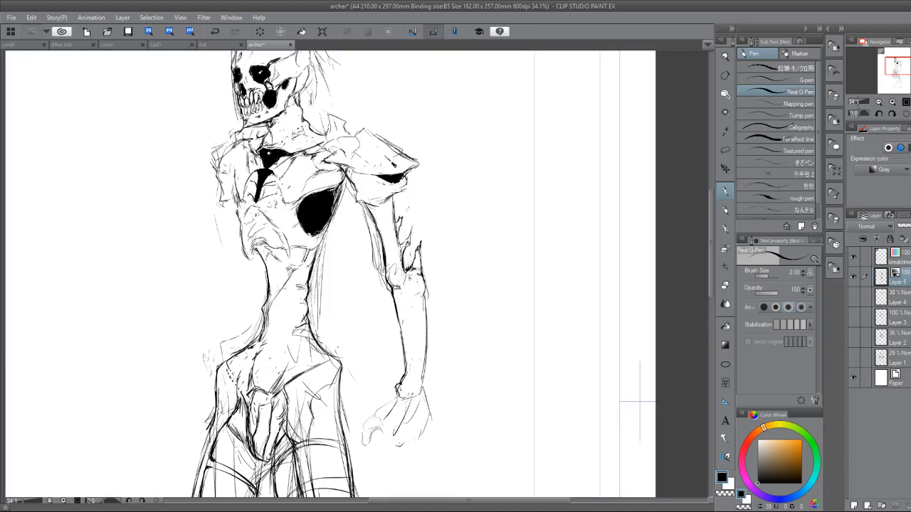
Draw a jagged inner contour down the far side of the waist to the top of the pelvis.
{"action": "mouse_move", "coordinate": [318, 240]}
{"action": "left_mouse_down"}
{"action": "mouse_move", "coordinate": [276, 297]}
{"action": "mouse_move", "coordinate": [253, 349]}
{"action": "mouse_move", "coordinate": [261, 356]}
{"action": "mouse_move", "coordinate": [251, 357]}
{"action": "mouse_move", "coordinate": [272, 357]}
{"action": "mouse_move", "coordinate": [275, 339]}
{"action": "mouse_move", "coordinate": [243, 368]}
{"action": "mouse_move", "coordinate": [246, 391]}
{"action": "mouse_move", "coordinate": [238, 395]}
{"action": "mouse_move", "coordinate": [249, 415]}
{"action": "mouse_move", "coordinate": [247, 400]}
{"action": "left_mouse_up"}
{"action": "key", "text": "e"}
{"action": "key", "text": "p"}
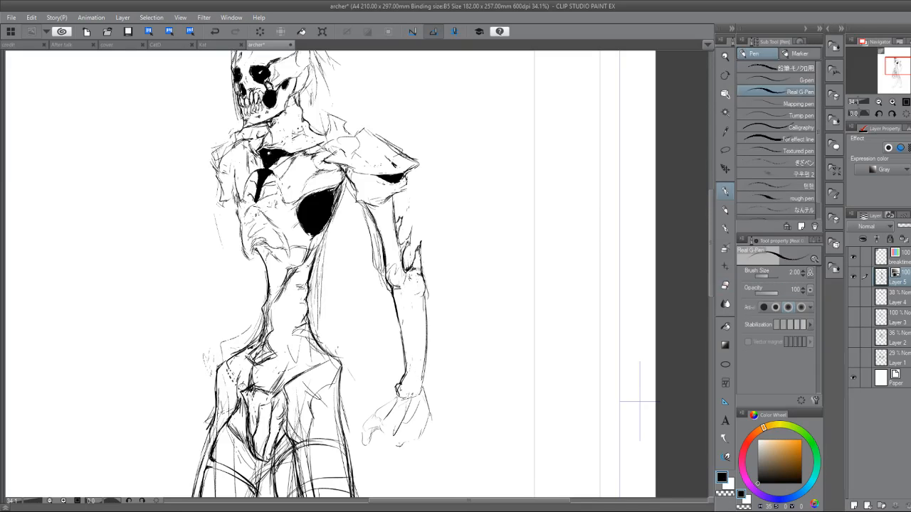
Shape the bone block at the top of the pelvis with bolder edges and short contour strokes.
{"action": "left_click_drag", "start_coordinate": [242, 367], "coordinate": [240, 389]}
{"action": "mouse_move", "coordinate": [241, 370]}
{"action": "left_mouse_down"}
{"action": "mouse_move", "coordinate": [245, 388]}
{"action": "mouse_move", "coordinate": [254, 369]}
{"action": "mouse_move", "coordinate": [241, 395]}
{"action": "mouse_move", "coordinate": [242, 365]}
{"action": "left_mouse_up"}
{"action": "key", "text": "e"}
{"action": "key", "text": "p"}
{"action": "mouse_move", "coordinate": [245, 358]}
{"action": "left_mouse_down"}
{"action": "mouse_move", "coordinate": [242, 376]}
{"action": "mouse_move", "coordinate": [278, 387]}
{"action": "left_mouse_up"}
{"action": "left_click_drag", "start_coordinate": [286, 356], "coordinate": [278, 370]}
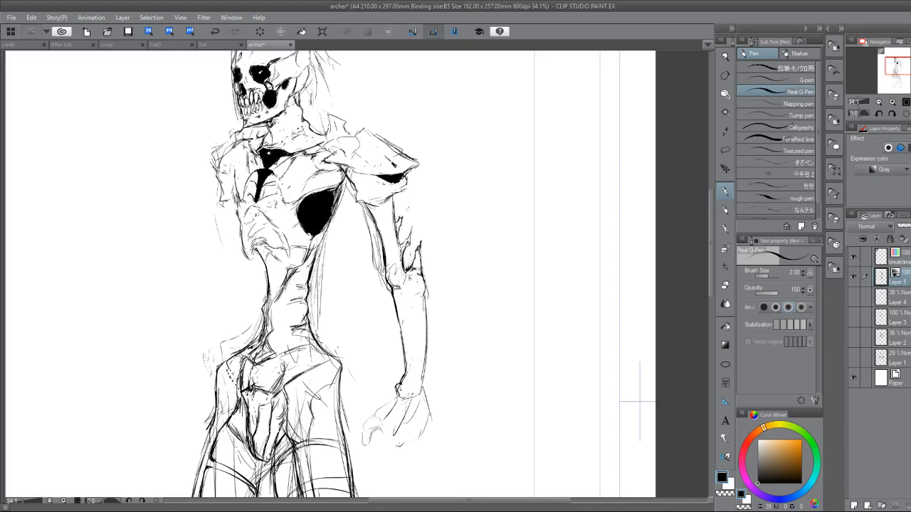
Rework the far side of the waist below the rib cage, erasing overlapping lines and redrawing its notched contour.
{"action": "left_click_drag", "start_coordinate": [271, 295], "coordinate": [262, 311]}
{"action": "key", "text": "e"}
{"action": "mouse_move", "coordinate": [288, 270]}
{"action": "left_mouse_down"}
{"action": "mouse_move", "coordinate": [283, 290]}
{"action": "mouse_move", "coordinate": [293, 271]}
{"action": "mouse_move", "coordinate": [269, 288]}
{"action": "left_mouse_up"}
{"action": "key", "text": "p"}
{"action": "left_click_drag", "start_coordinate": [270, 258], "coordinate": [277, 265]}
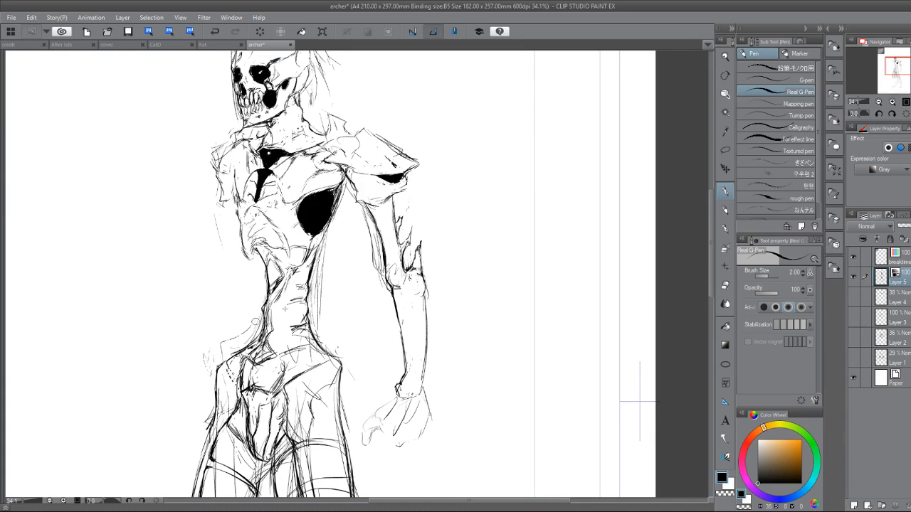
{"action": "key", "text": "e"}
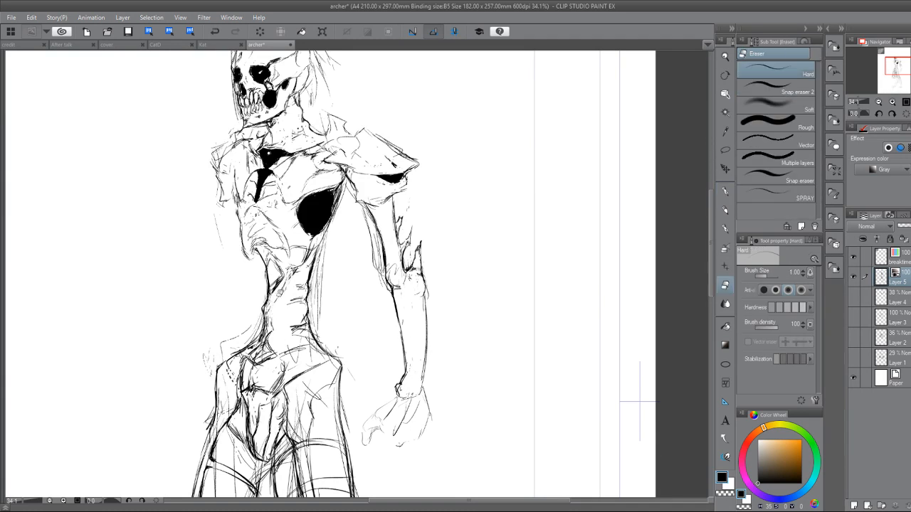
{"action": "key", "text": "p"}
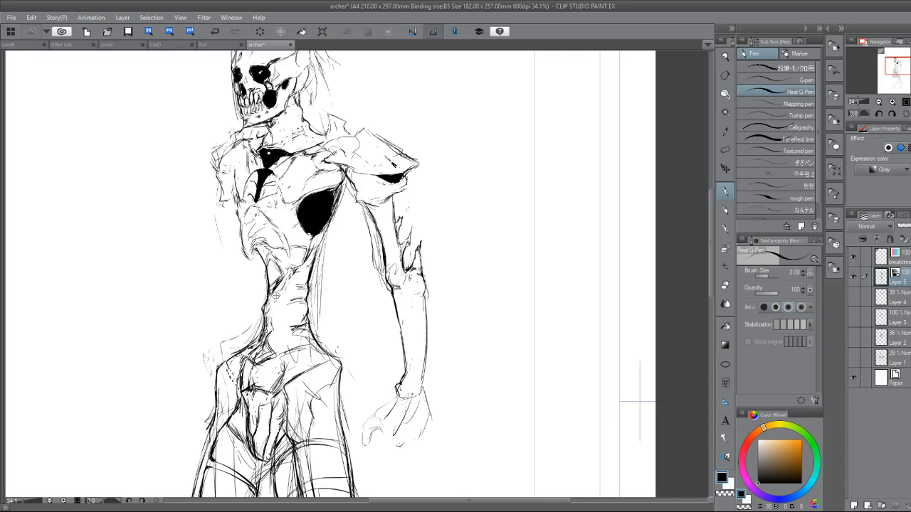
{"action": "left_click_drag", "start_coordinate": [276, 296], "coordinate": [271, 255]}
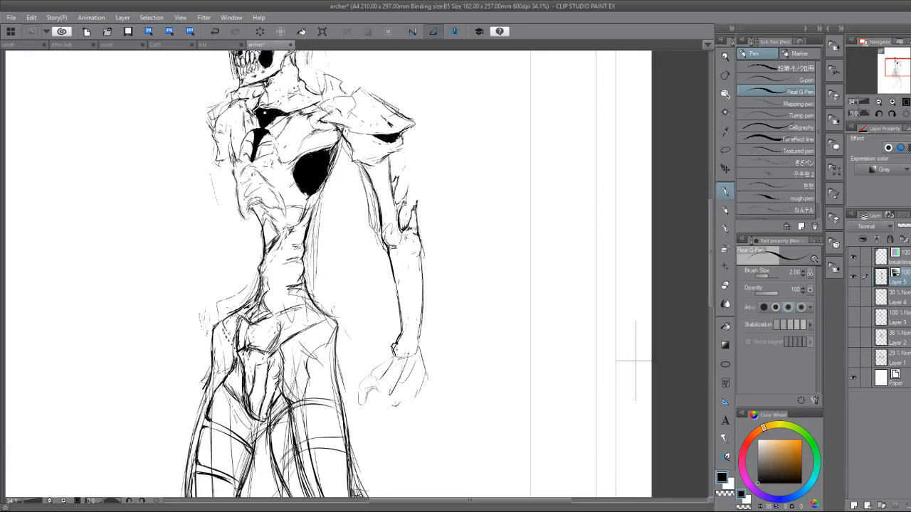
Redraw the curved line under the rib cage and bring it down into the upper far edge of the waist.
{"action": "left_click_drag", "start_coordinate": [636, 361], "coordinate": [657, 250]}
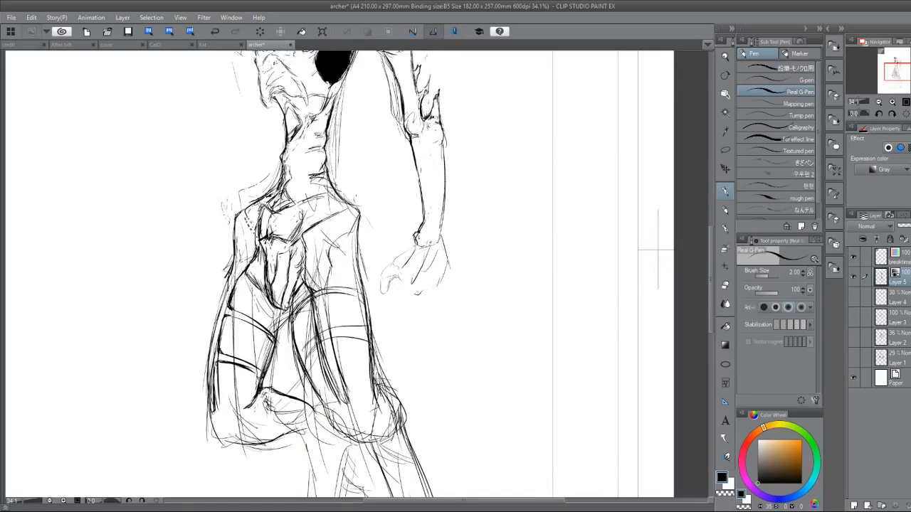
{"action": "scroll", "coordinate": [374, 327], "scroll_direction": "down", "scroll_amount": 1}
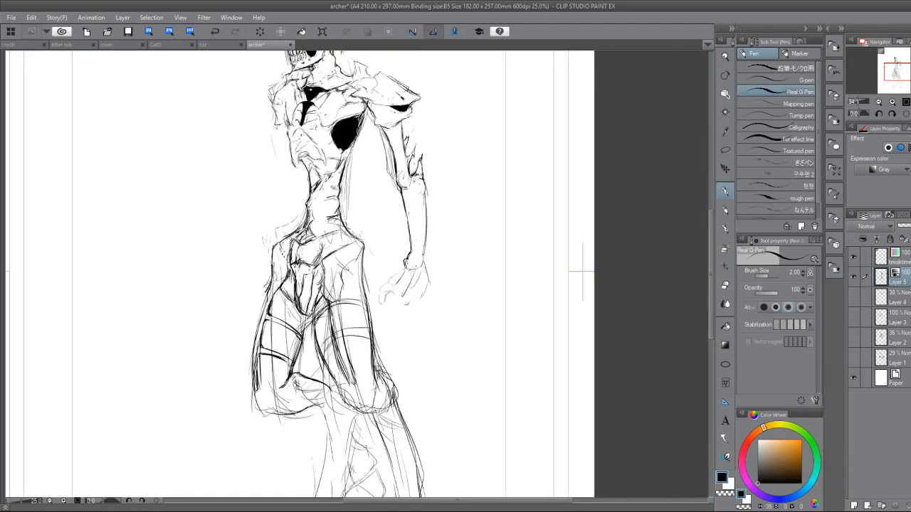
{"action": "left_click_drag", "start_coordinate": [375, 328], "coordinate": [414, 346]}
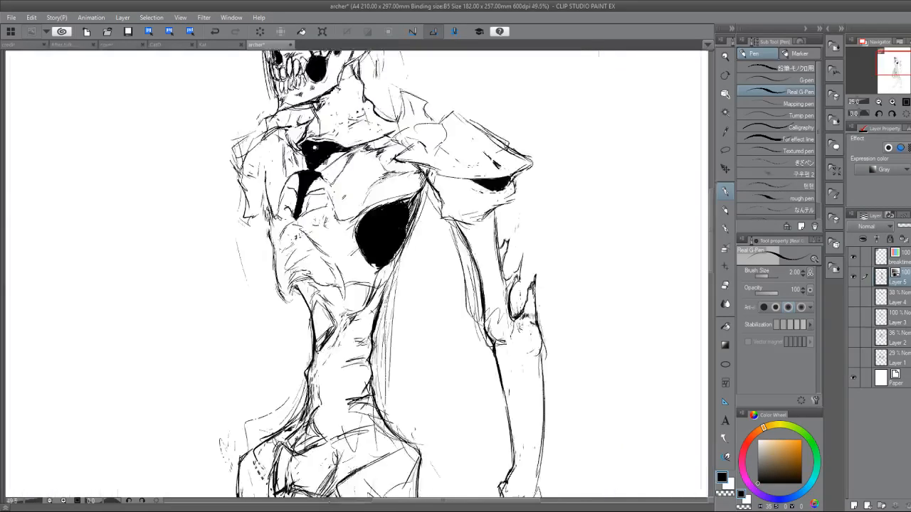
{"action": "key", "text": "e"}
{"action": "key", "text": "p"}
{"action": "mouse_move", "coordinate": [369, 302]}
{"action": "left_mouse_down"}
{"action": "mouse_move", "coordinate": [342, 345]}
{"action": "mouse_move", "coordinate": [371, 292]}
{"action": "mouse_move", "coordinate": [374, 212]}
{"action": "left_mouse_up"}
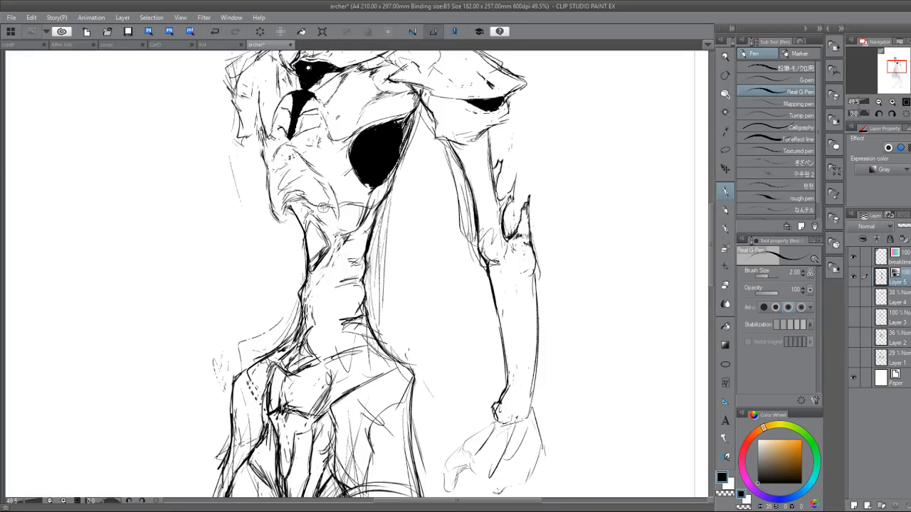
{"action": "mouse_move", "coordinate": [324, 207]}
{"action": "left_mouse_down"}
{"action": "mouse_move", "coordinate": [309, 222]}
{"action": "mouse_move", "coordinate": [318, 213]}
{"action": "mouse_move", "coordinate": [308, 258]}
{"action": "left_mouse_up"}
{"action": "left_click_drag", "start_coordinate": [316, 227], "coordinate": [303, 276]}
{"action": "left_click_drag", "start_coordinate": [314, 242], "coordinate": [304, 285]}
Erase the leftover inner lines at the top of the waist and build up its far edge as a thick black contour.
{"action": "key", "text": "e"}
{"action": "mouse_move", "coordinate": [318, 223]}
{"action": "left_mouse_down"}
{"action": "mouse_move", "coordinate": [314, 270]}
{"action": "mouse_move", "coordinate": [330, 263]}
{"action": "left_mouse_up"}
{"action": "key", "text": "p"}
{"action": "mouse_move", "coordinate": [306, 209]}
{"action": "left_mouse_down"}
{"action": "mouse_move", "coordinate": [298, 231]}
{"action": "mouse_move", "coordinate": [313, 286]}
{"action": "mouse_move", "coordinate": [298, 335]}
{"action": "left_mouse_up"}
{"action": "mouse_move", "coordinate": [311, 300]}
{"action": "left_mouse_down"}
{"action": "mouse_move", "coordinate": [292, 351]}
{"action": "mouse_move", "coordinate": [299, 347]}
{"action": "mouse_move", "coordinate": [307, 365]}
{"action": "left_mouse_up"}
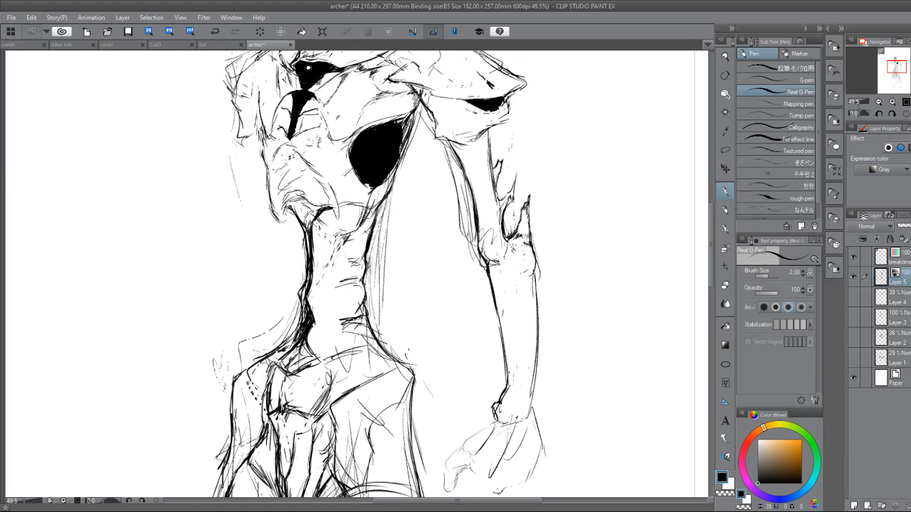
Draw a bold lower edge on the rib cage and thicken the waist's far contour down to the pelvis.
{"action": "key", "text": "e"}
{"action": "key", "text": "p"}
{"action": "left_click_drag", "start_coordinate": [368, 192], "coordinate": [313, 223]}
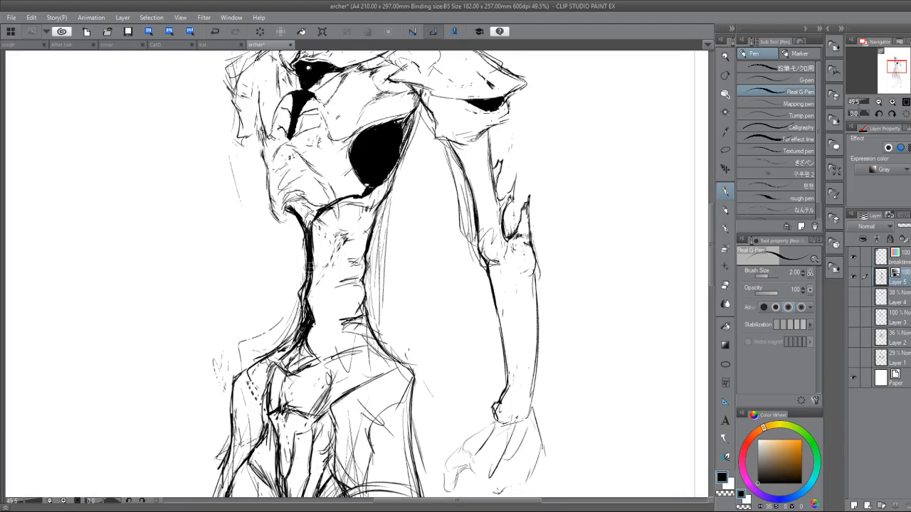
{"action": "mouse_move", "coordinate": [309, 266]}
{"action": "left_mouse_down"}
{"action": "mouse_move", "coordinate": [301, 331]}
{"action": "mouse_move", "coordinate": [305, 316]}
{"action": "mouse_move", "coordinate": [318, 360]}
{"action": "left_mouse_up"}
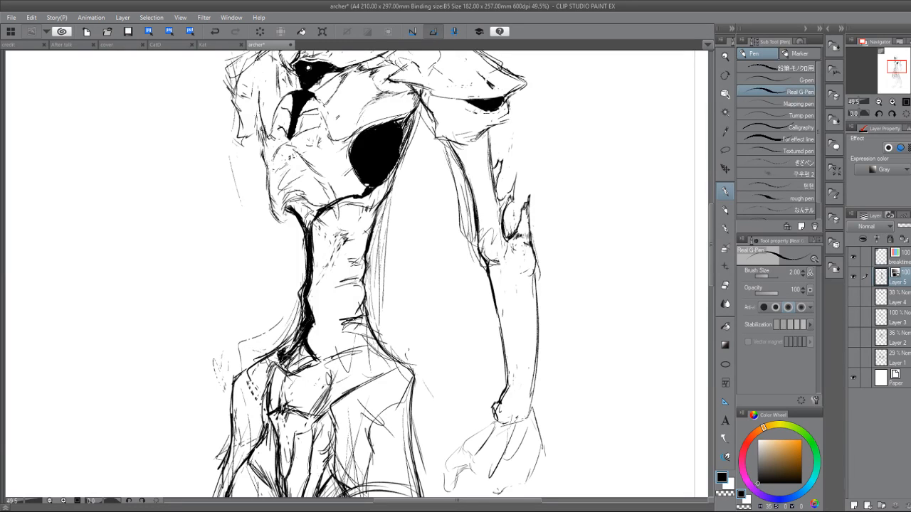
Fill the hollow at the base of the waist solid black with a pointed tip, and erase the creases beside it.
{"action": "key", "text": "e"}
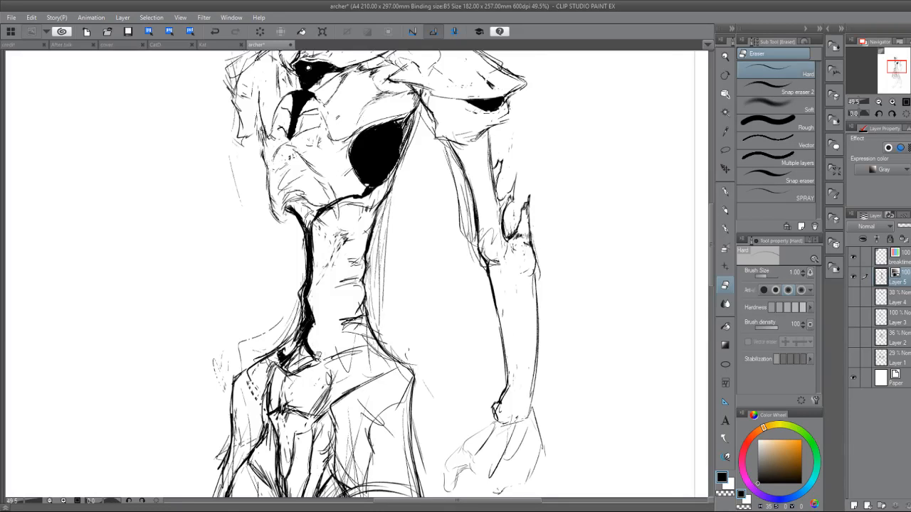
{"action": "key", "text": "p"}
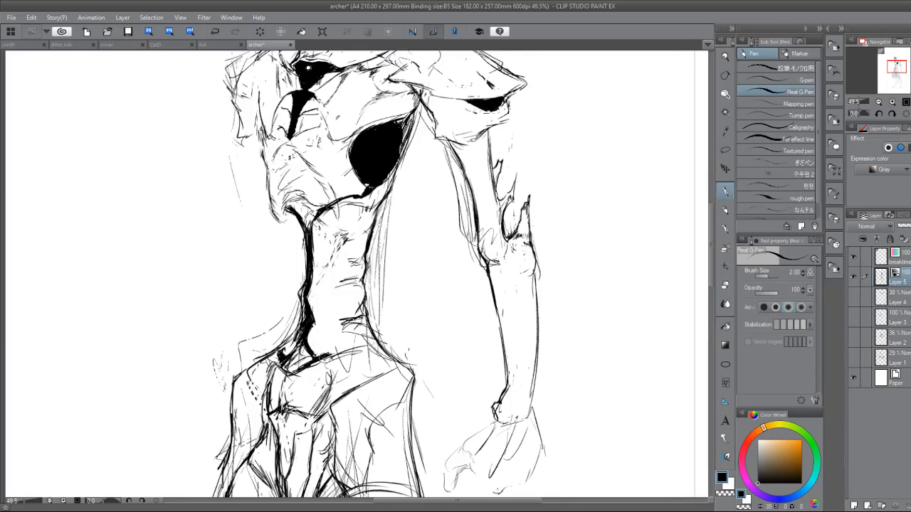
{"action": "mouse_move", "coordinate": [330, 354]}
{"action": "left_mouse_down"}
{"action": "mouse_move", "coordinate": [296, 367]}
{"action": "mouse_move", "coordinate": [309, 353]}
{"action": "left_mouse_up"}
{"action": "key", "text": "g"}
{"action": "key", "text": "g"}
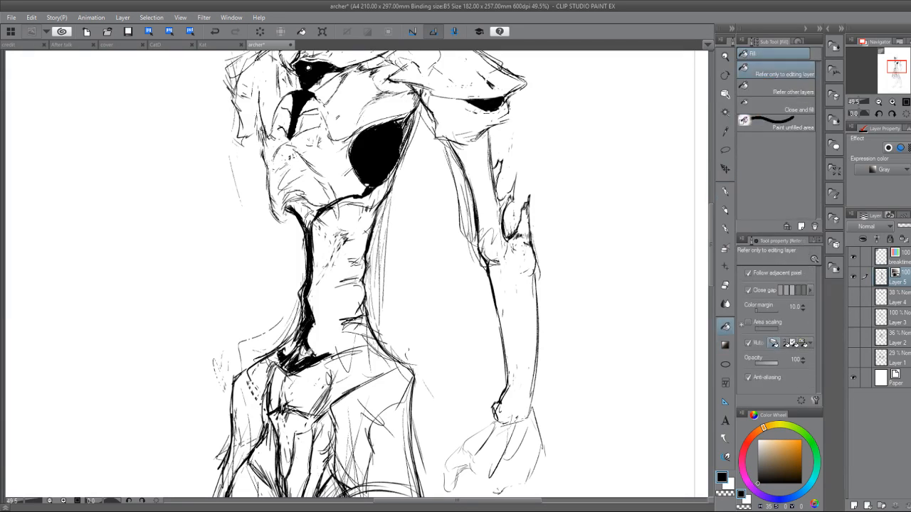
{"action": "key", "text": "p"}
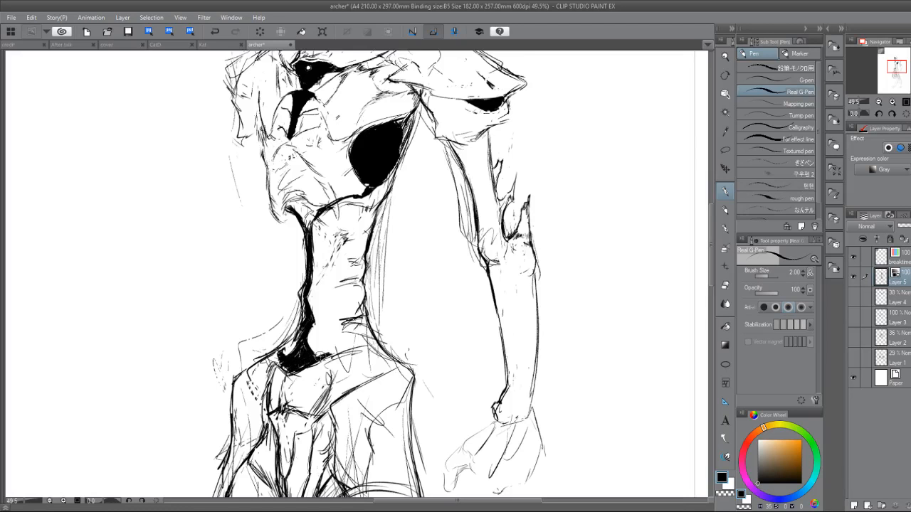
{"action": "mouse_move", "coordinate": [318, 357]}
{"action": "left_mouse_down"}
{"action": "mouse_move", "coordinate": [333, 349]}
{"action": "mouse_move", "coordinate": [320, 357]}
{"action": "left_mouse_up"}
{"action": "key", "text": "e"}
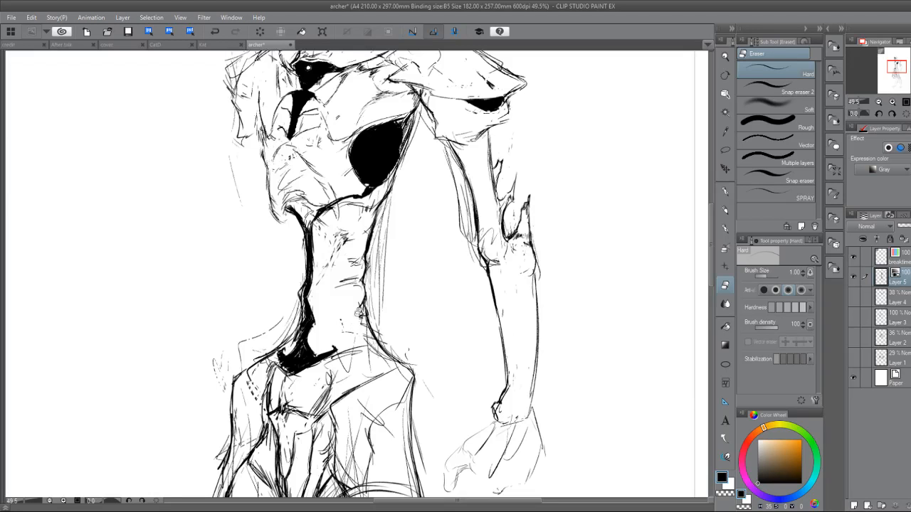
{"action": "key", "text": "p"}
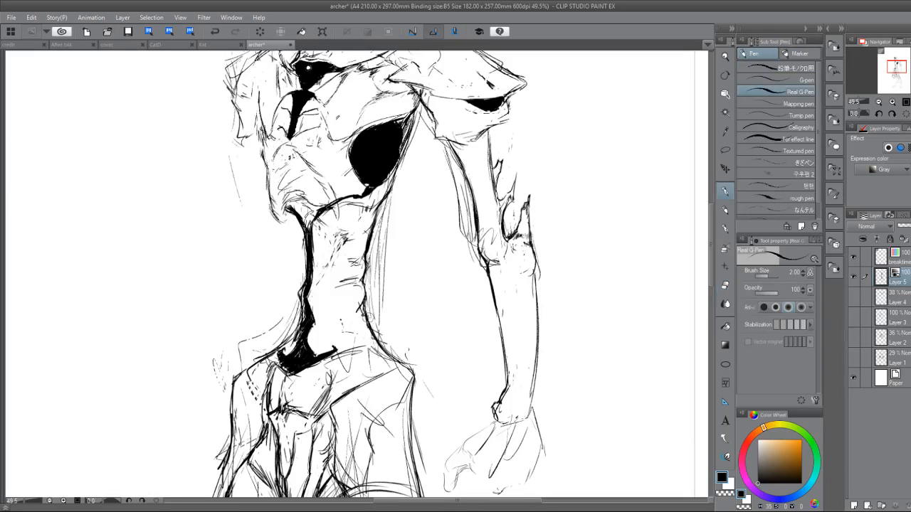
Darken the sides of the central pelvic bone and draw narrow slot shapes along the top of the near hip.
{"action": "left_click_drag", "start_coordinate": [398, 384], "coordinate": [385, 303]}
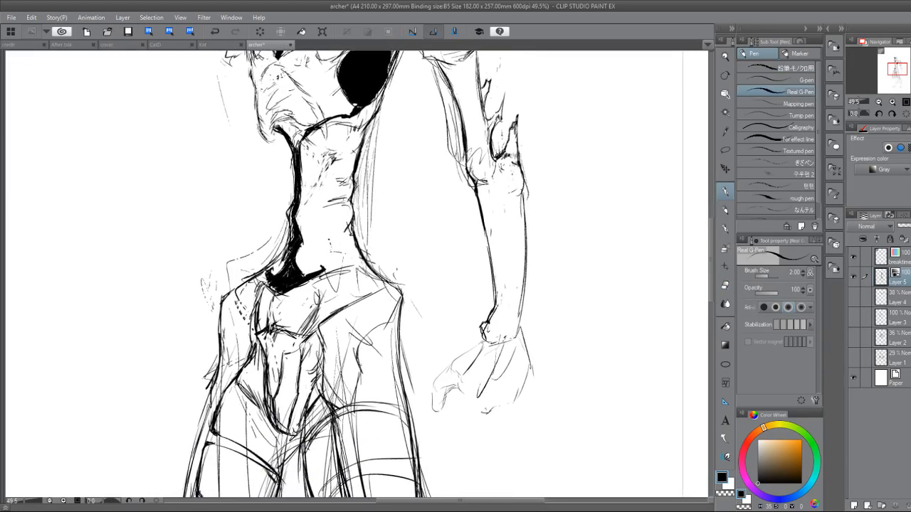
{"action": "left_click_drag", "start_coordinate": [274, 294], "coordinate": [267, 328]}
{"action": "mouse_move", "coordinate": [314, 284]}
{"action": "left_mouse_down"}
{"action": "mouse_move", "coordinate": [321, 293]}
{"action": "mouse_move", "coordinate": [356, 276]}
{"action": "mouse_move", "coordinate": [316, 311]}
{"action": "mouse_move", "coordinate": [316, 331]}
{"action": "left_mouse_up"}
{"action": "left_click_drag", "start_coordinate": [355, 278], "coordinate": [320, 291]}
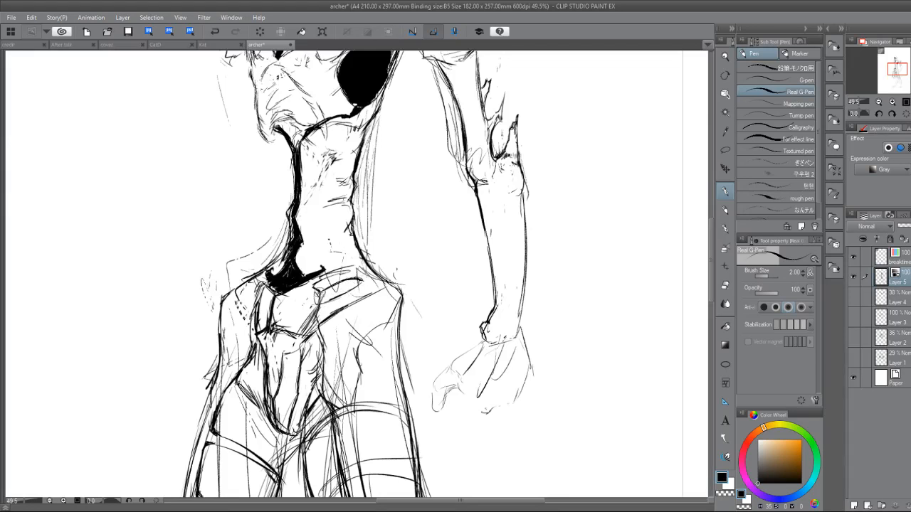
{"action": "mouse_move", "coordinate": [370, 275]}
{"action": "left_mouse_down"}
{"action": "mouse_move", "coordinate": [313, 312]}
{"action": "mouse_move", "coordinate": [368, 274]}
{"action": "left_mouse_up"}
{"action": "mouse_move", "coordinate": [320, 293]}
{"action": "left_mouse_down"}
{"action": "mouse_move", "coordinate": [370, 266]}
{"action": "mouse_move", "coordinate": [316, 285]}
{"action": "left_mouse_up"}
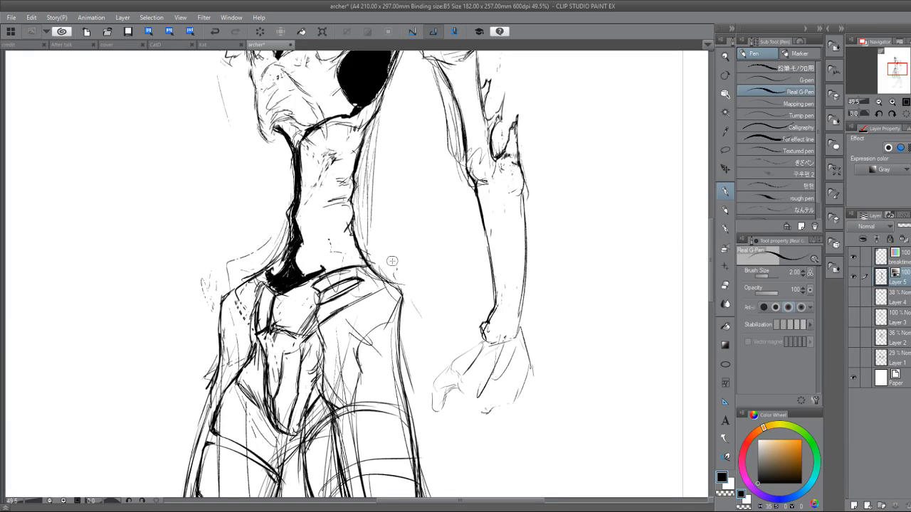
Strengthen the line where the waist meets the near hip, and draw curved bands and slanted strokes on the far hip.
{"action": "left_click_drag", "start_coordinate": [363, 263], "coordinate": [377, 275]}
{"action": "mouse_move", "coordinate": [246, 288]}
{"action": "left_mouse_down"}
{"action": "mouse_move", "coordinate": [253, 295]}
{"action": "mouse_move", "coordinate": [225, 328]}
{"action": "left_mouse_up"}
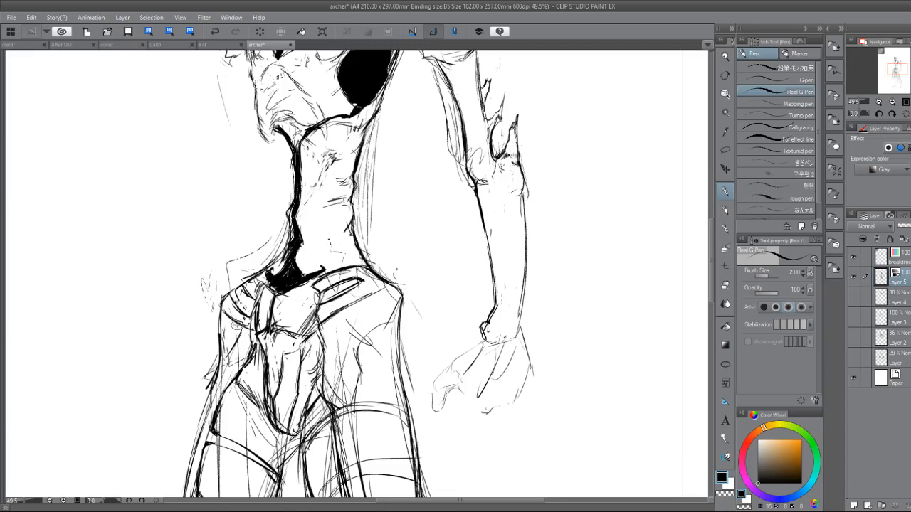
{"action": "left_click_drag", "start_coordinate": [241, 327], "coordinate": [222, 357]}
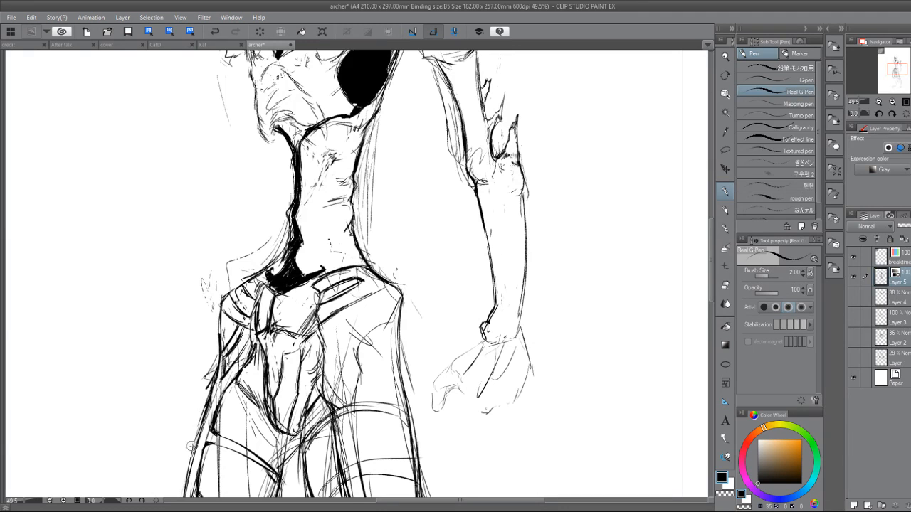
{"action": "key", "text": "e"}
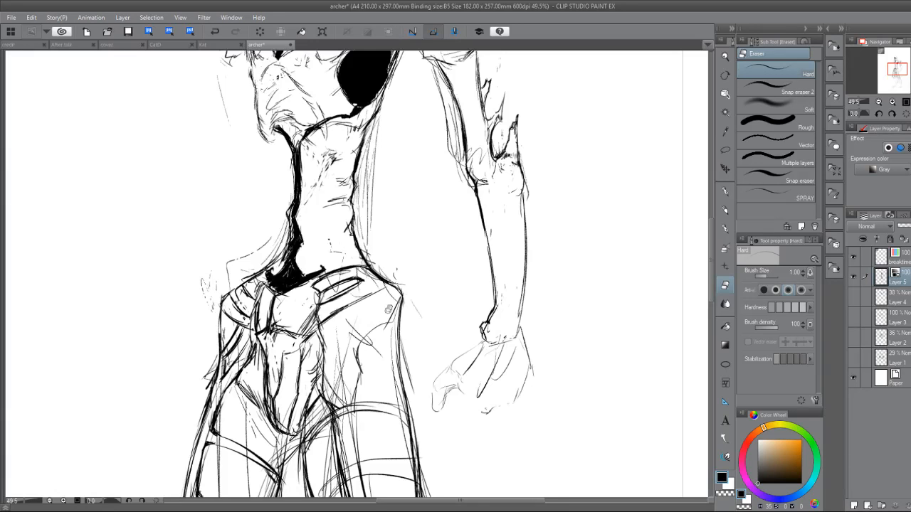
Draw an angular notched contour across the lower outer side of the near hip, with a short stroke beneath it.
{"action": "key", "text": "p"}
{"action": "scroll", "coordinate": [388, 313], "scroll_direction": "down", "scroll_amount": 3}
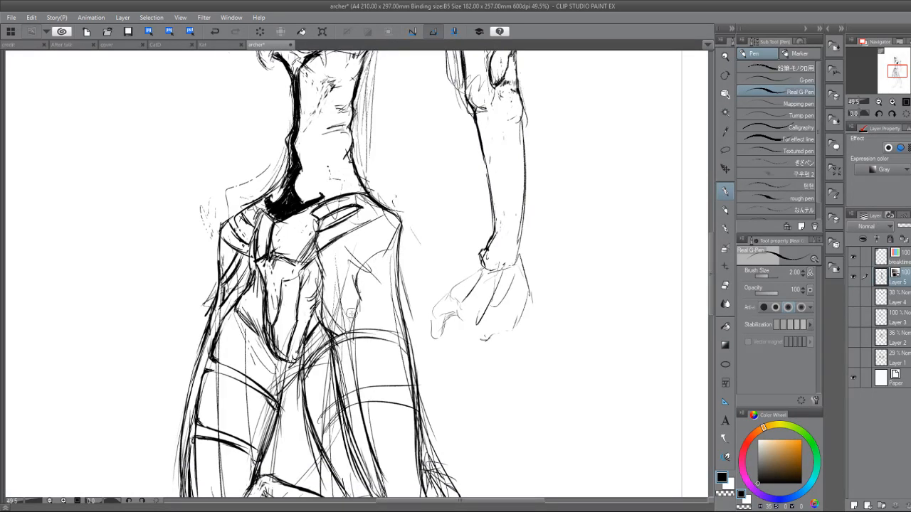
{"action": "mouse_move", "coordinate": [351, 311]}
{"action": "left_mouse_down"}
{"action": "mouse_move", "coordinate": [396, 259]}
{"action": "mouse_move", "coordinate": [391, 279]}
{"action": "mouse_move", "coordinate": [379, 284]}
{"action": "mouse_move", "coordinate": [395, 263]}
{"action": "mouse_move", "coordinate": [388, 278]}
{"action": "mouse_move", "coordinate": [365, 277]}
{"action": "mouse_move", "coordinate": [384, 249]}
{"action": "left_mouse_up"}
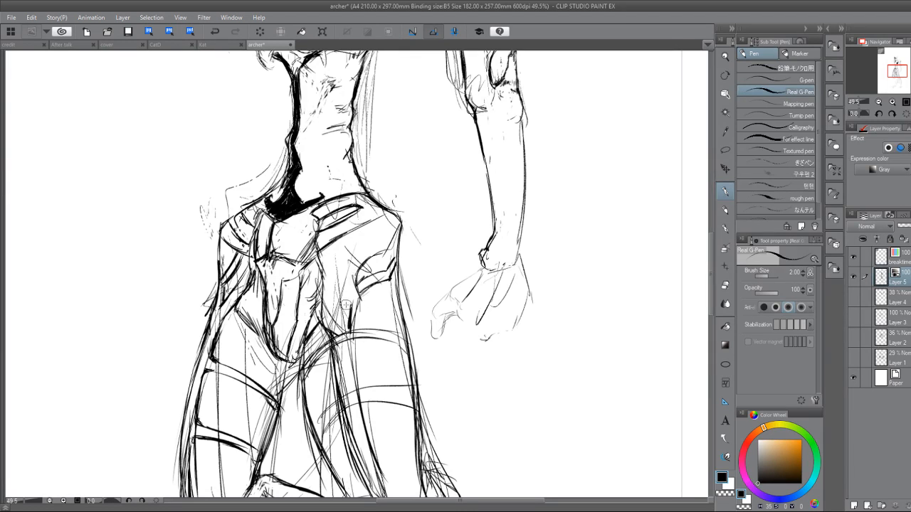
Erase the angular contour and the old sketch lines inside the near hip.
{"action": "key", "text": "e"}
{"action": "mouse_move", "coordinate": [326, 289]}
{"action": "left_mouse_down"}
{"action": "mouse_move", "coordinate": [329, 334]}
{"action": "mouse_move", "coordinate": [337, 303]}
{"action": "mouse_move", "coordinate": [346, 306]}
{"action": "mouse_move", "coordinate": [322, 266]}
{"action": "mouse_move", "coordinate": [334, 324]}
{"action": "left_mouse_up"}
{"action": "key", "text": "p"}
{"action": "key", "text": "e"}
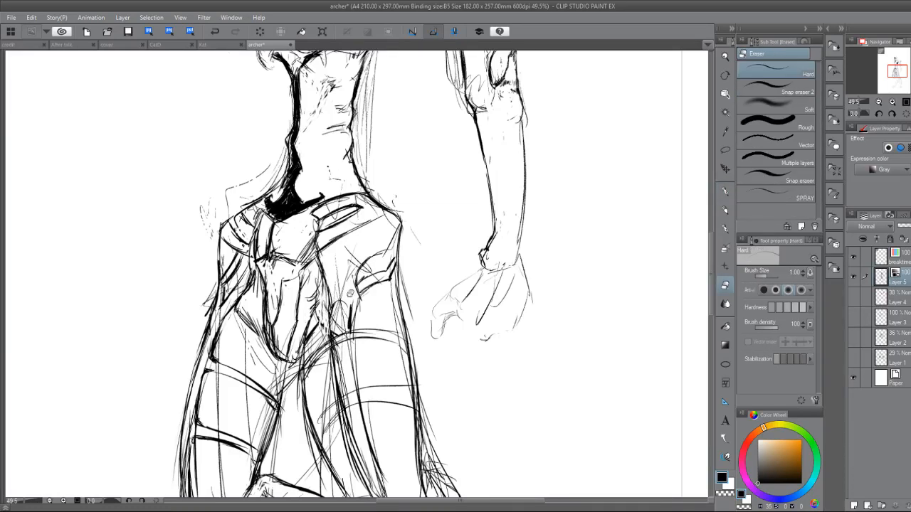
{"action": "mouse_move", "coordinate": [350, 292]}
{"action": "left_mouse_down"}
{"action": "mouse_move", "coordinate": [362, 264]}
{"action": "mouse_move", "coordinate": [356, 302]}
{"action": "mouse_move", "coordinate": [379, 265]}
{"action": "left_mouse_up"}
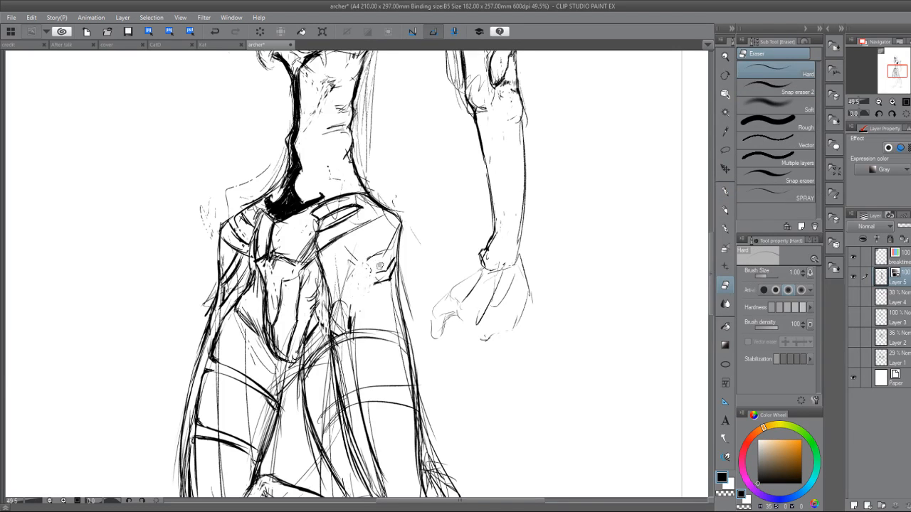
{"action": "key", "text": "p"}
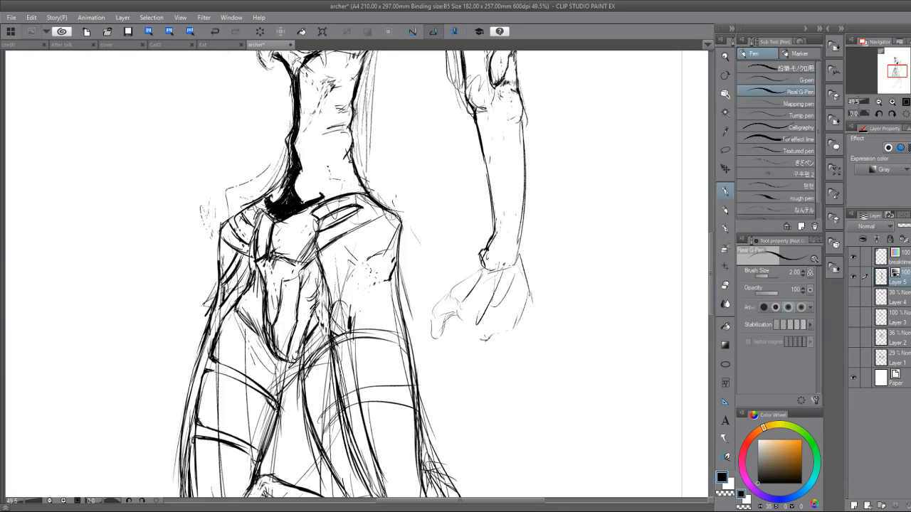
{"action": "key", "text": "e"}
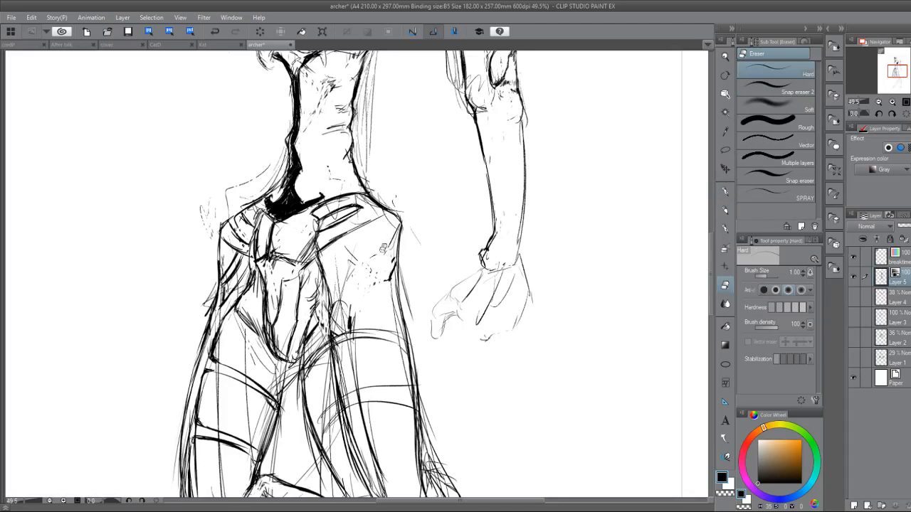
{"action": "key", "text": "p"}
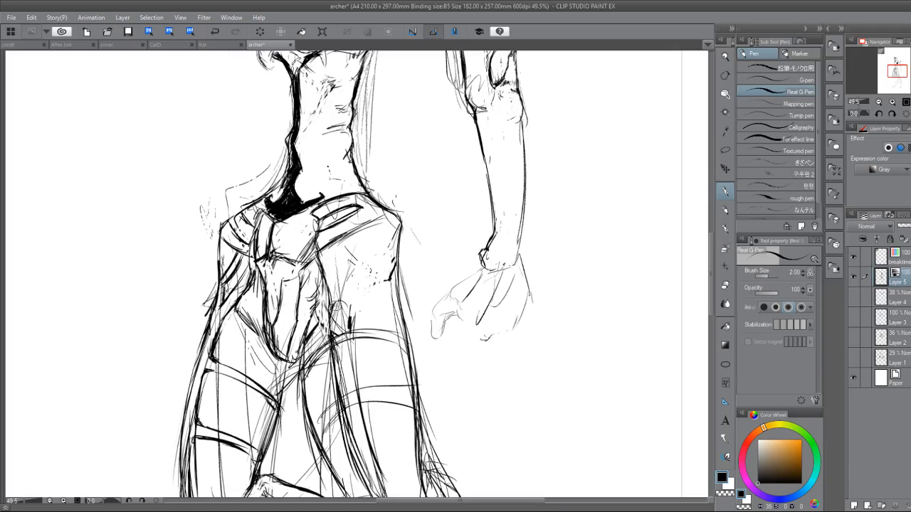
Erase the slot shapes along the top of the near hip and clear the leftover marks with a lasso selection.
{"action": "key", "text": "e"}
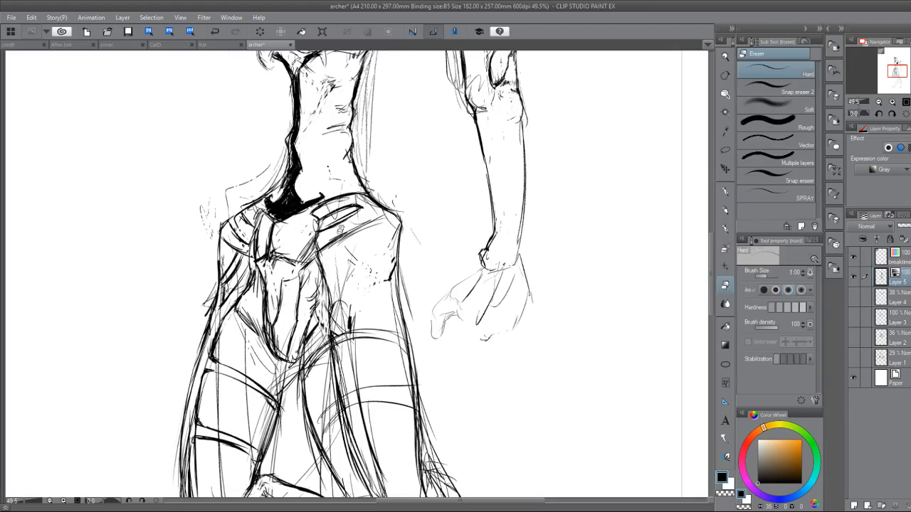
{"action": "mouse_move", "coordinate": [337, 200]}
{"action": "left_mouse_down"}
{"action": "mouse_move", "coordinate": [328, 251]}
{"action": "mouse_move", "coordinate": [332, 205]}
{"action": "left_mouse_up"}
{"action": "mouse_move", "coordinate": [341, 237]}
{"action": "left_mouse_down"}
{"action": "mouse_move", "coordinate": [340, 185]}
{"action": "mouse_move", "coordinate": [372, 232]}
{"action": "mouse_move", "coordinate": [347, 183]}
{"action": "mouse_move", "coordinate": [339, 217]}
{"action": "left_mouse_up"}
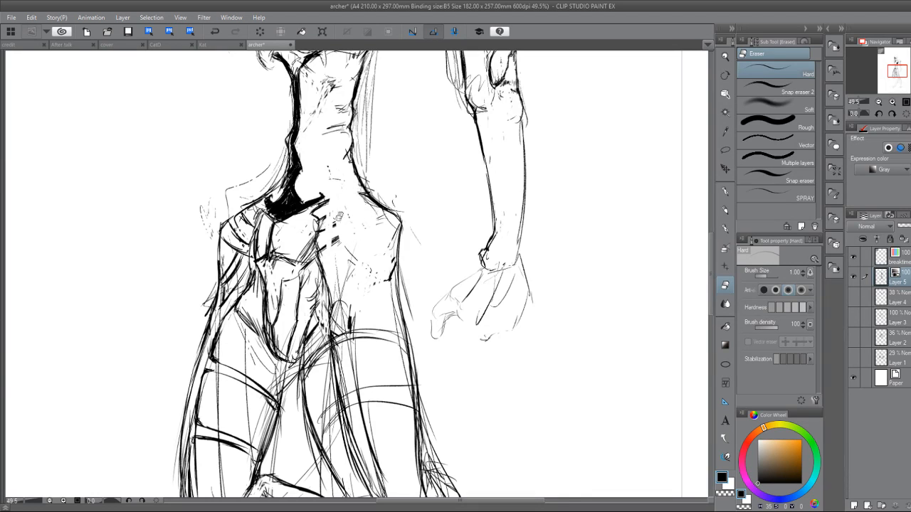
{"action": "key", "text": "m"}
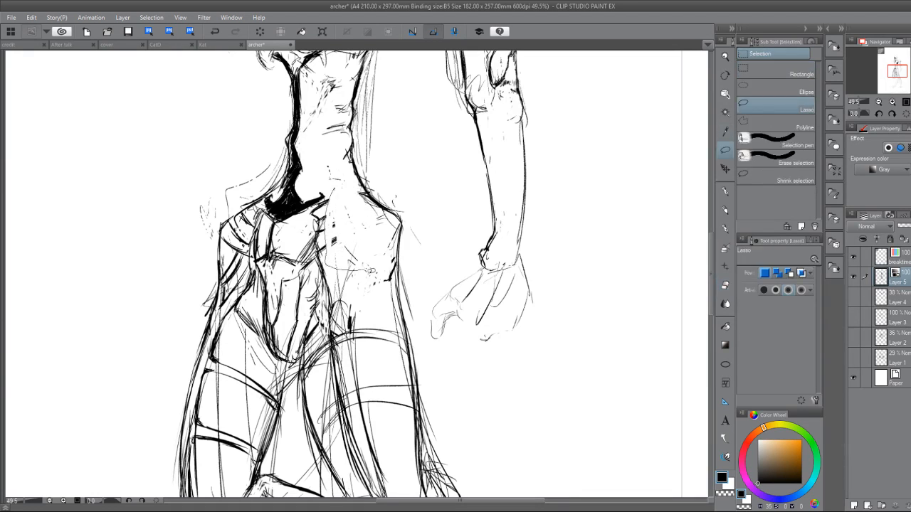
{"action": "left_click_drag", "start_coordinate": [328, 165], "coordinate": [326, 263]}
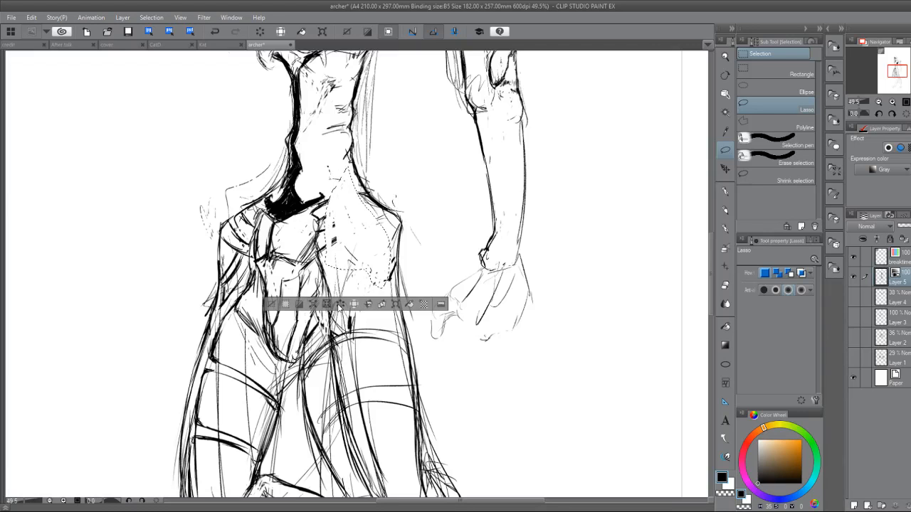
{"action": "key", "text": "ctrl+d"}
{"action": "key", "text": "p"}
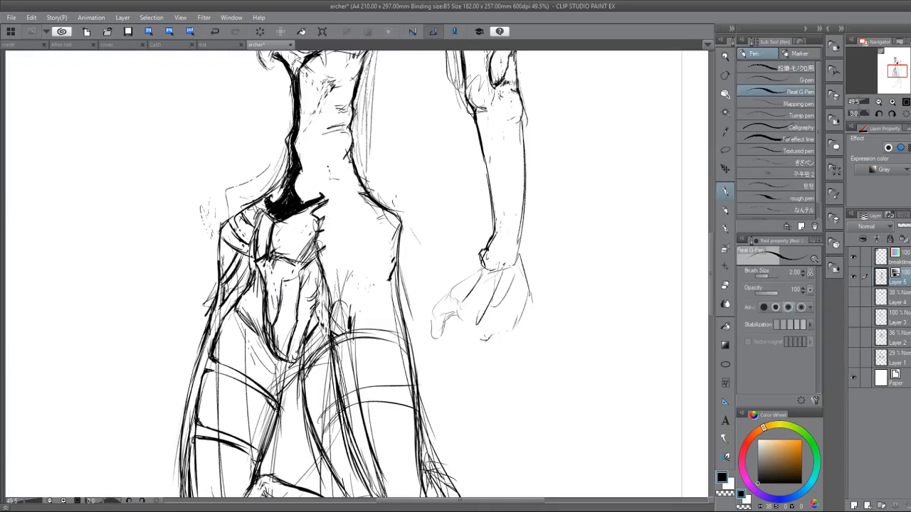
Draw a curved band across the top of the near hip and long strokes down its inner edge.
{"action": "left_click_drag", "start_coordinate": [336, 225], "coordinate": [337, 286]}
{"action": "left_click_drag", "start_coordinate": [313, 257], "coordinate": [337, 227]}
{"action": "mouse_move", "coordinate": [329, 232]}
{"action": "left_mouse_down"}
{"action": "mouse_move", "coordinate": [363, 232]}
{"action": "mouse_move", "coordinate": [391, 249]}
{"action": "mouse_move", "coordinate": [333, 218]}
{"action": "left_mouse_up"}
{"action": "left_click_drag", "start_coordinate": [345, 221], "coordinate": [386, 237]}
{"action": "left_click_drag", "start_coordinate": [317, 217], "coordinate": [335, 204]}
{"action": "mouse_move", "coordinate": [319, 214]}
{"action": "left_mouse_down"}
{"action": "mouse_move", "coordinate": [350, 210]}
{"action": "mouse_move", "coordinate": [338, 259]}
{"action": "mouse_move", "coordinate": [342, 285]}
{"action": "left_mouse_up"}
{"action": "left_click_drag", "start_coordinate": [325, 247], "coordinate": [331, 302]}
{"action": "left_click_drag", "start_coordinate": [329, 229], "coordinate": [333, 283]}
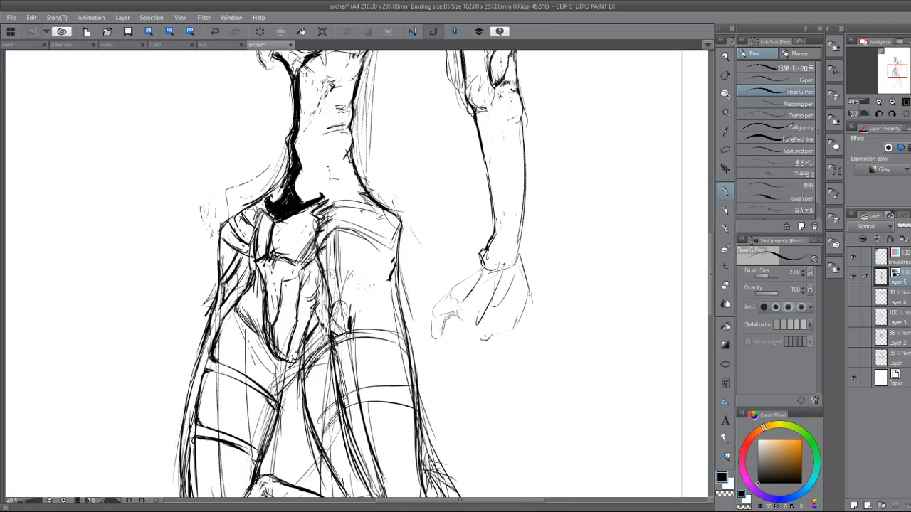
Add small surface marks to the near hip, darken its inner edge, and trim the excess strokes.
{"action": "mouse_move", "coordinate": [380, 250]}
{"action": "left_mouse_down"}
{"action": "mouse_move", "coordinate": [364, 250]}
{"action": "mouse_move", "coordinate": [340, 276]}
{"action": "mouse_move", "coordinate": [357, 246]}
{"action": "left_mouse_up"}
{"action": "mouse_move", "coordinate": [340, 264]}
{"action": "left_mouse_down"}
{"action": "mouse_move", "coordinate": [368, 240]}
{"action": "mouse_move", "coordinate": [329, 279]}
{"action": "mouse_move", "coordinate": [353, 264]}
{"action": "left_mouse_up"}
{"action": "mouse_move", "coordinate": [342, 277]}
{"action": "left_mouse_down"}
{"action": "mouse_move", "coordinate": [358, 242]}
{"action": "mouse_move", "coordinate": [336, 266]}
{"action": "mouse_move", "coordinate": [357, 250]}
{"action": "mouse_move", "coordinate": [342, 272]}
{"action": "mouse_move", "coordinate": [337, 246]}
{"action": "left_mouse_up"}
{"action": "key", "text": "e"}
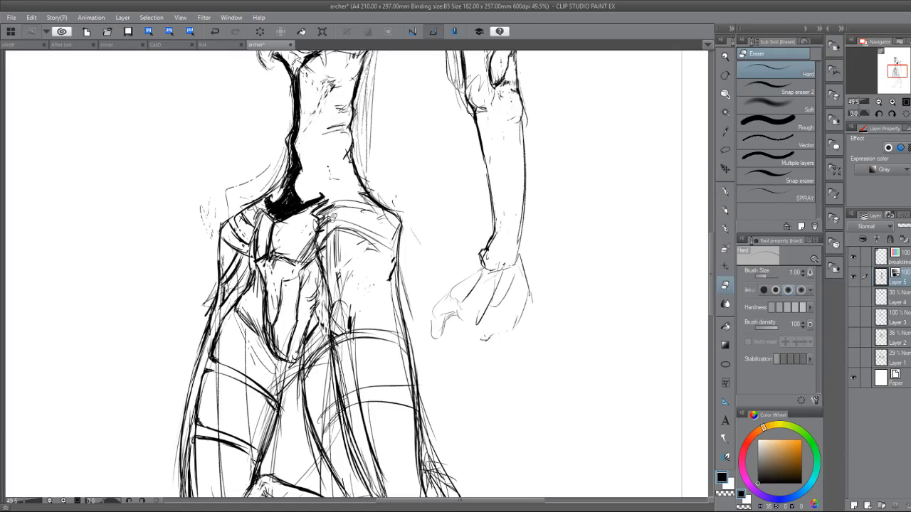
{"action": "key", "text": "p"}
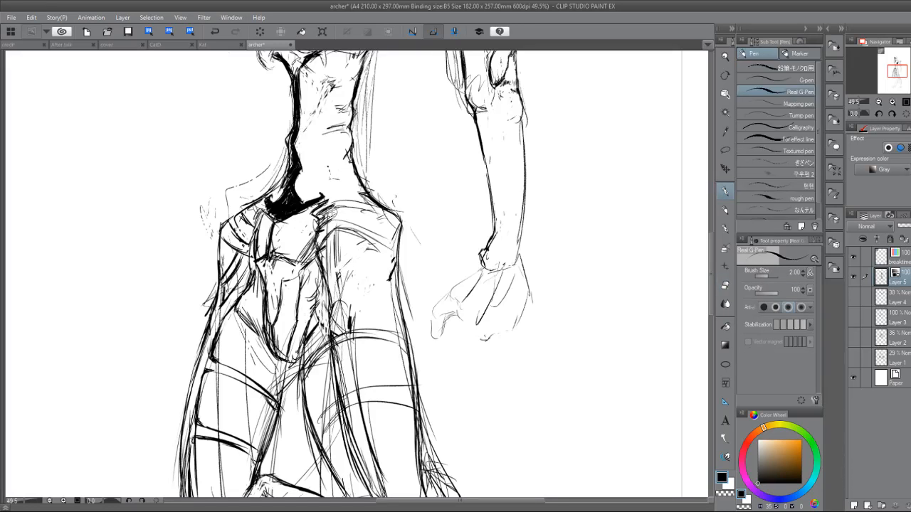
{"action": "mouse_move", "coordinate": [332, 213]}
{"action": "left_mouse_down"}
{"action": "mouse_move", "coordinate": [320, 234]}
{"action": "mouse_move", "coordinate": [326, 246]}
{"action": "mouse_move", "coordinate": [339, 242]}
{"action": "mouse_move", "coordinate": [335, 255]}
{"action": "mouse_move", "coordinate": [324, 258]}
{"action": "mouse_move", "coordinate": [321, 244]}
{"action": "left_mouse_up"}
{"action": "left_click_drag", "start_coordinate": [320, 239], "coordinate": [327, 281]}
{"action": "left_click_drag", "start_coordinate": [323, 249], "coordinate": [329, 289]}
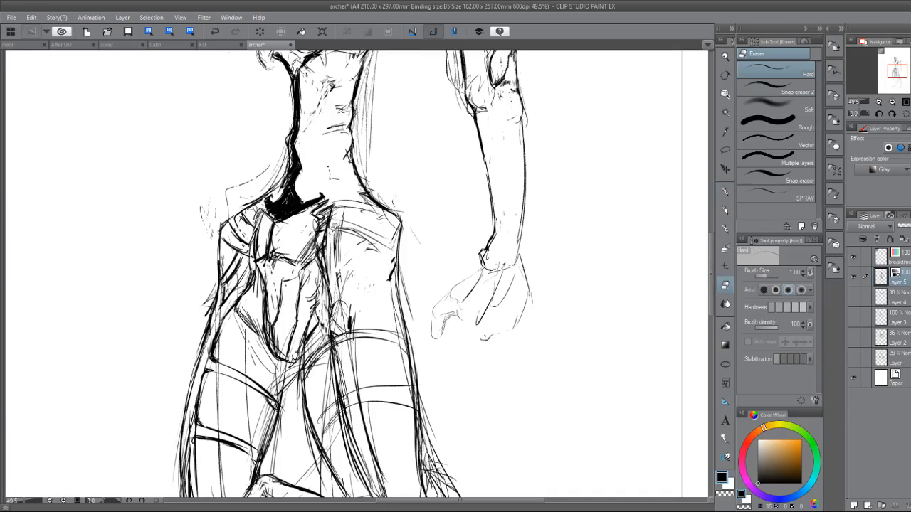
{"action": "key", "text": "p"}
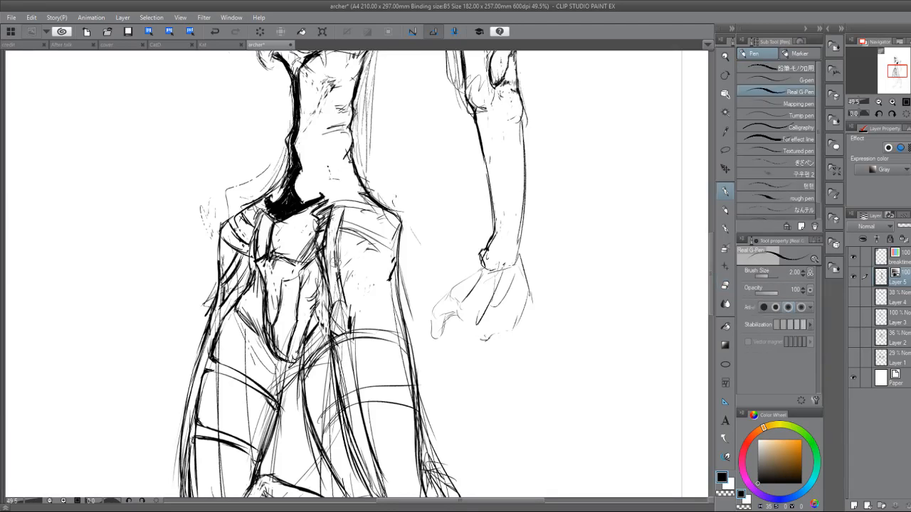
{"action": "key", "text": "e"}
{"action": "left_click_drag", "start_coordinate": [333, 283], "coordinate": [331, 271]}
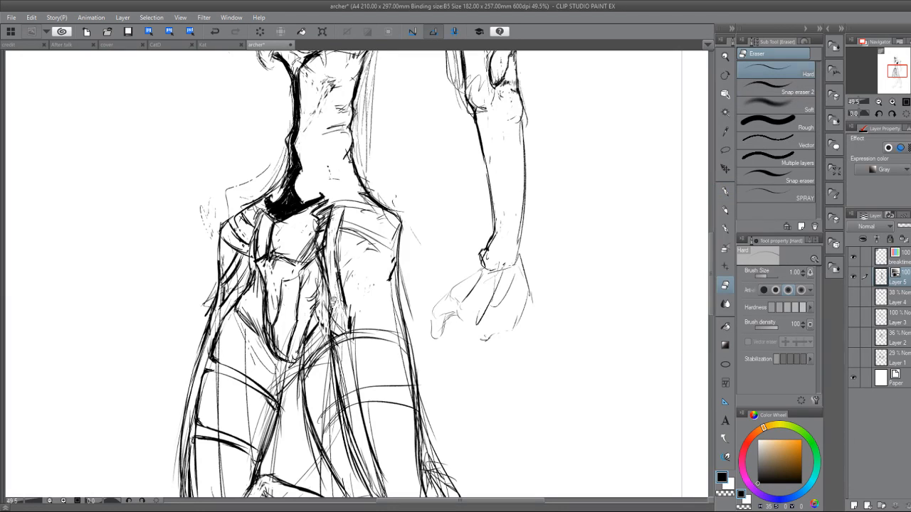
Clear the near hip's lower interior, then lasso and delete the sketch lines beneath the far hip.
{"action": "mouse_move", "coordinate": [347, 312]}
{"action": "left_mouse_down"}
{"action": "mouse_move", "coordinate": [340, 322]}
{"action": "mouse_move", "coordinate": [330, 273]}
{"action": "mouse_move", "coordinate": [332, 314]}
{"action": "mouse_move", "coordinate": [363, 313]}
{"action": "mouse_move", "coordinate": [322, 328]}
{"action": "left_mouse_up"}
{"action": "left_click", "coordinate": [725, 150]}
{"action": "left_click", "coordinate": [255, 346]}
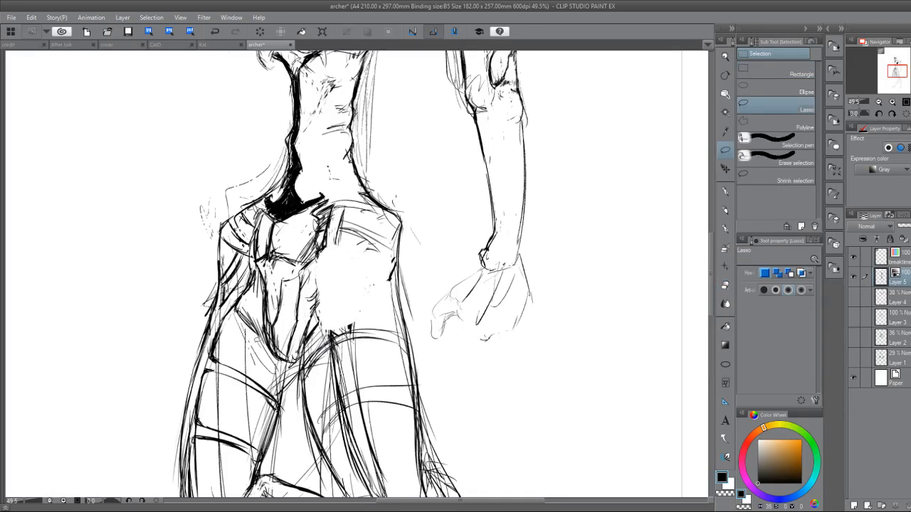
{"action": "left_click_drag", "start_coordinate": [210, 293], "coordinate": [213, 303]}
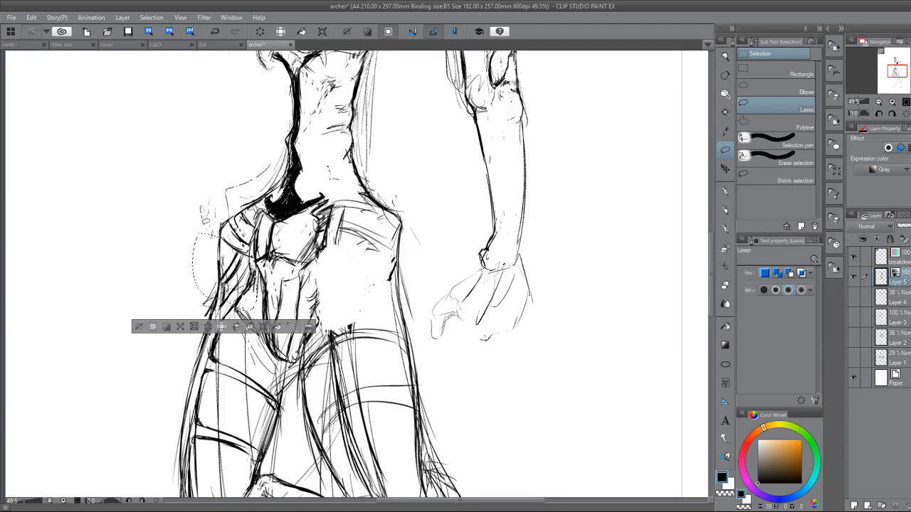
{"action": "key", "text": "Delete"}
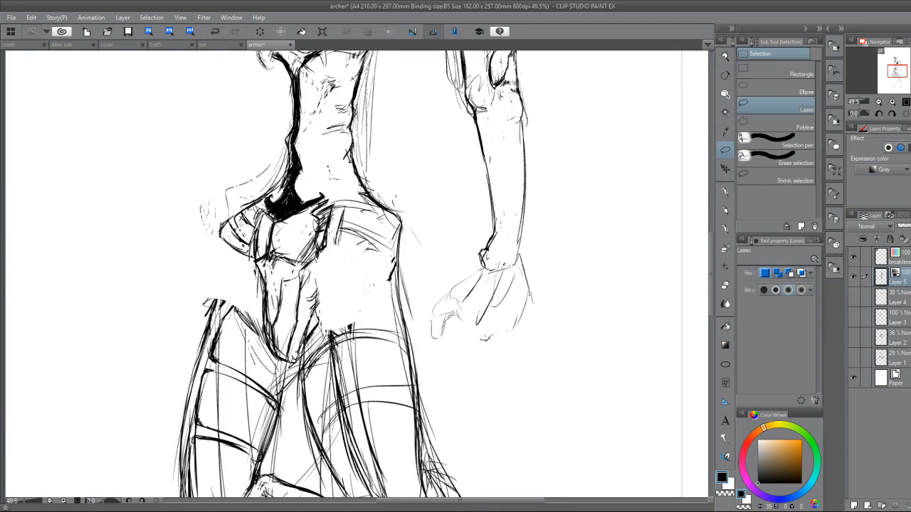
{"action": "left_click", "coordinate": [138, 326]}
Redraw the outer contour from the far hip down to the thigh and clean up the top of the far thigh.
{"action": "key", "text": "p"}
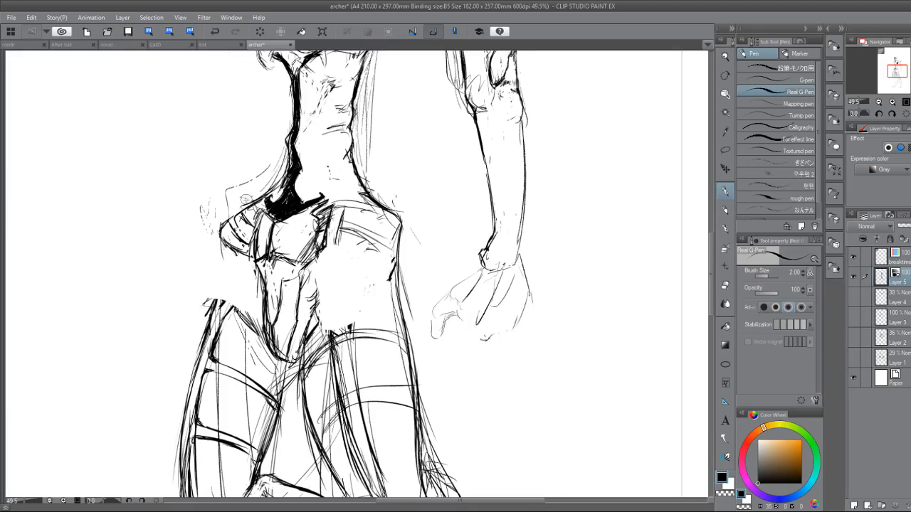
{"action": "mouse_move", "coordinate": [223, 242]}
{"action": "left_mouse_down"}
{"action": "mouse_move", "coordinate": [227, 269]}
{"action": "mouse_move", "coordinate": [217, 303]}
{"action": "mouse_move", "coordinate": [238, 301]}
{"action": "mouse_move", "coordinate": [246, 308]}
{"action": "mouse_move", "coordinate": [219, 300]}
{"action": "mouse_move", "coordinate": [263, 339]}
{"action": "left_mouse_up"}
{"action": "key", "text": "e"}
{"action": "key", "text": "p"}
{"action": "mouse_move", "coordinate": [235, 309]}
{"action": "left_mouse_down"}
{"action": "mouse_move", "coordinate": [260, 335]}
{"action": "mouse_move", "coordinate": [252, 333]}
{"action": "left_mouse_up"}
{"action": "key", "text": "e"}
{"action": "key", "text": "p"}
{"action": "mouse_move", "coordinate": [217, 302]}
{"action": "left_mouse_down"}
{"action": "mouse_move", "coordinate": [220, 293]}
{"action": "mouse_move", "coordinate": [214, 311]}
{"action": "left_mouse_up"}
{"action": "key", "text": "e"}
{"action": "key", "text": "p"}
{"action": "key", "text": "e"}
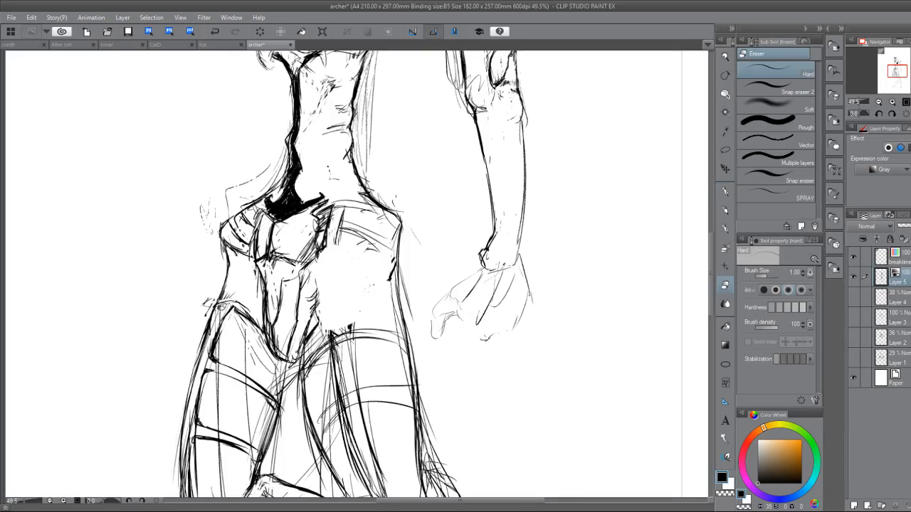
{"action": "key", "text": "p"}
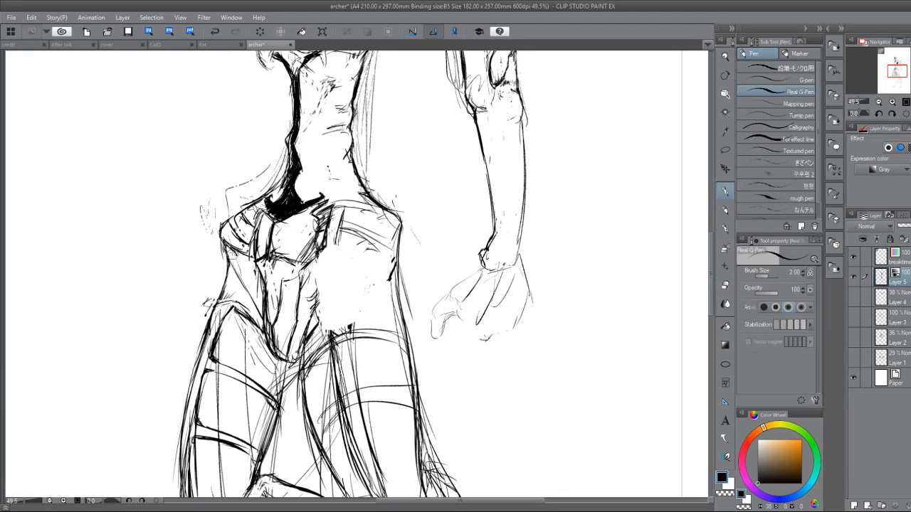
Hatch the hollow between the far hip and the central pelvic bone with long slanted strokes, trimming the outer edge.
{"action": "left_click_drag", "start_coordinate": [231, 258], "coordinate": [260, 311]}
{"action": "mouse_move", "coordinate": [243, 257]}
{"action": "left_mouse_down"}
{"action": "mouse_move", "coordinate": [264, 306]}
{"action": "mouse_move", "coordinate": [242, 285]}
{"action": "mouse_move", "coordinate": [259, 311]}
{"action": "left_mouse_up"}
{"action": "mouse_move", "coordinate": [224, 272]}
{"action": "left_mouse_down"}
{"action": "mouse_move", "coordinate": [214, 306]}
{"action": "mouse_move", "coordinate": [239, 286]}
{"action": "mouse_move", "coordinate": [250, 306]}
{"action": "left_mouse_up"}
{"action": "key", "text": "e"}
{"action": "mouse_move", "coordinate": [220, 267]}
{"action": "left_mouse_down"}
{"action": "mouse_move", "coordinate": [239, 303]}
{"action": "mouse_move", "coordinate": [239, 291]}
{"action": "left_mouse_up"}
{"action": "key", "text": "p"}
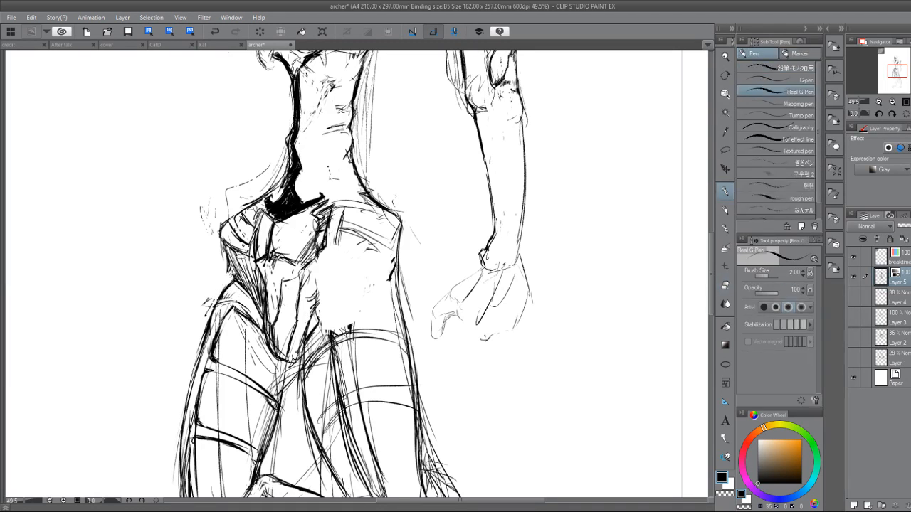
Clean up and strengthen the outer edge of the hatched hollow under the far hip.
{"action": "key", "text": "e"}
{"action": "mouse_move", "coordinate": [218, 246]}
{"action": "left_mouse_down"}
{"action": "mouse_move", "coordinate": [223, 271]}
{"action": "mouse_move", "coordinate": [242, 282]}
{"action": "mouse_move", "coordinate": [232, 261]}
{"action": "left_mouse_up"}
{"action": "key", "text": "p"}
{"action": "mouse_move", "coordinate": [222, 246]}
{"action": "left_mouse_down"}
{"action": "mouse_move", "coordinate": [243, 282]}
{"action": "mouse_move", "coordinate": [234, 283]}
{"action": "mouse_move", "coordinate": [250, 293]}
{"action": "left_mouse_up"}
{"action": "key", "text": "e"}
{"action": "key", "text": "p"}
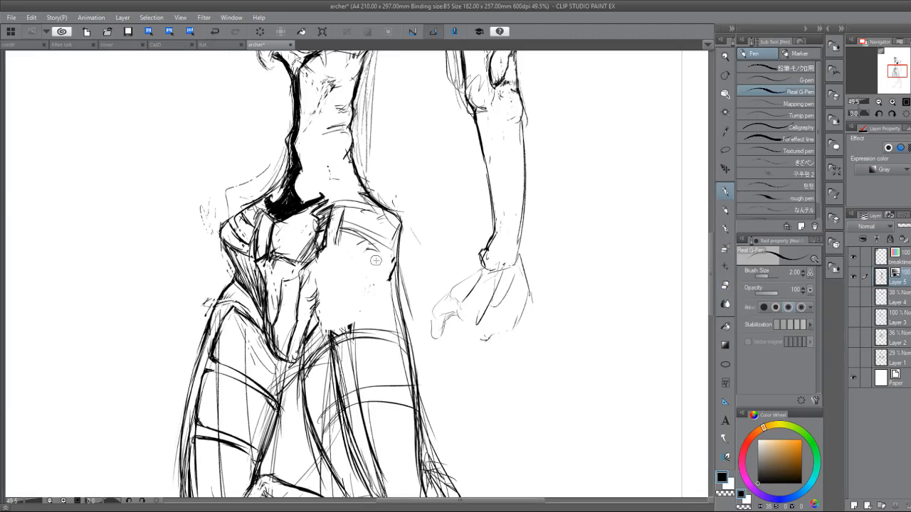
Draw a diagonal lower edge and a short bold stroke on the near hip, and erase its inner vertical line.
{"action": "left_click_drag", "start_coordinate": [351, 288], "coordinate": [390, 305]}
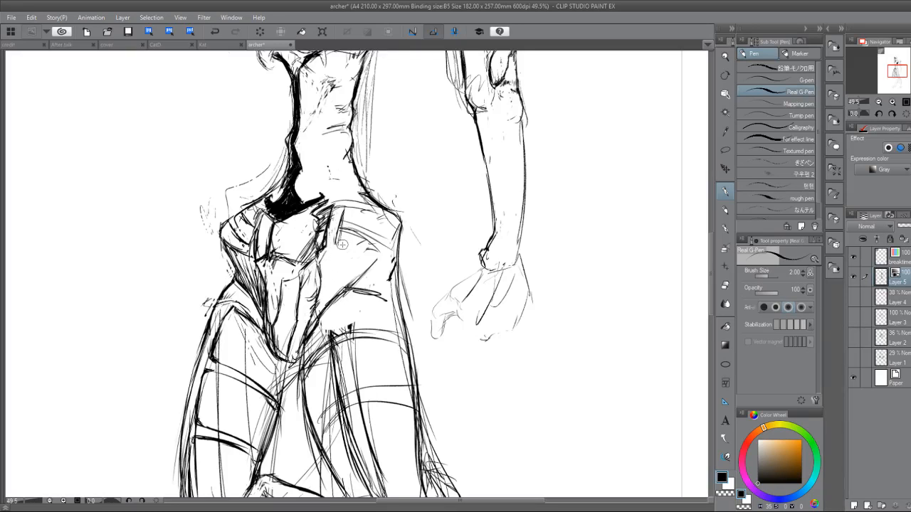
{"action": "key", "text": "e"}
{"action": "mouse_move", "coordinate": [340, 213]}
{"action": "left_mouse_down"}
{"action": "mouse_move", "coordinate": [341, 230]}
{"action": "mouse_move", "coordinate": [329, 221]}
{"action": "left_mouse_up"}
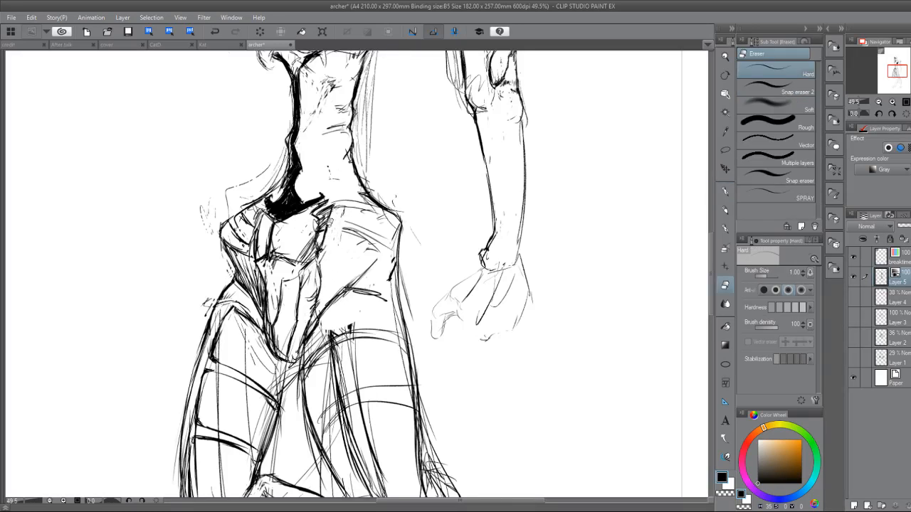
{"action": "key", "text": "p"}
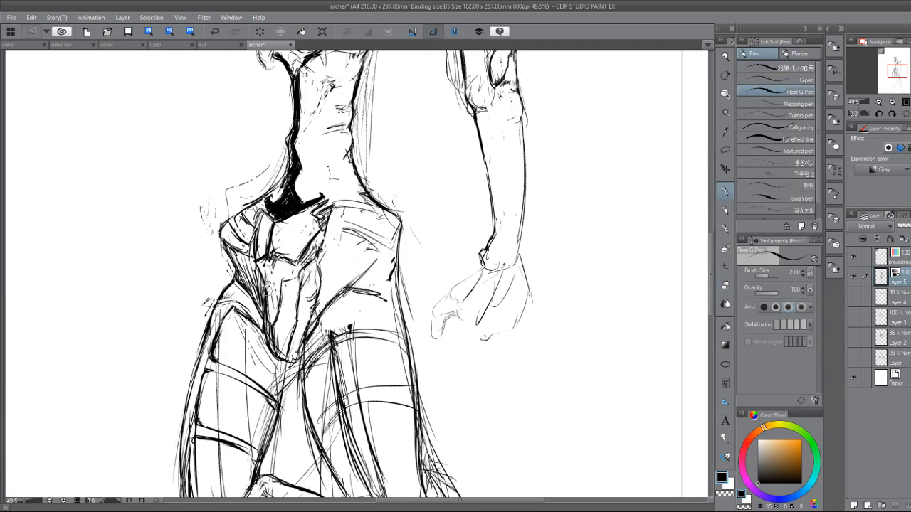
Clean up and darken the central pelvic bone's edge beside the far hip's hatching.
{"action": "key", "text": "e"}
{"action": "mouse_move", "coordinate": [264, 284]}
{"action": "left_mouse_down"}
{"action": "mouse_move", "coordinate": [270, 325]}
{"action": "mouse_move", "coordinate": [277, 310]}
{"action": "mouse_move", "coordinate": [267, 295]}
{"action": "mouse_move", "coordinate": [275, 347]}
{"action": "left_mouse_up"}
{"action": "key", "text": "p"}
{"action": "key", "text": "e"}
{"action": "key", "text": "p"}
{"action": "key", "text": "e"}
{"action": "key", "text": "p"}
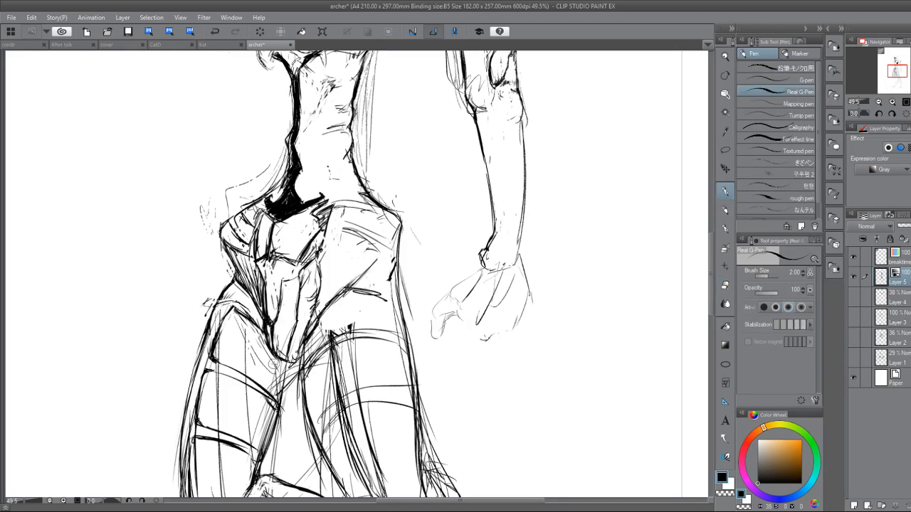
{"action": "left_click_drag", "start_coordinate": [263, 258], "coordinate": [275, 328]}
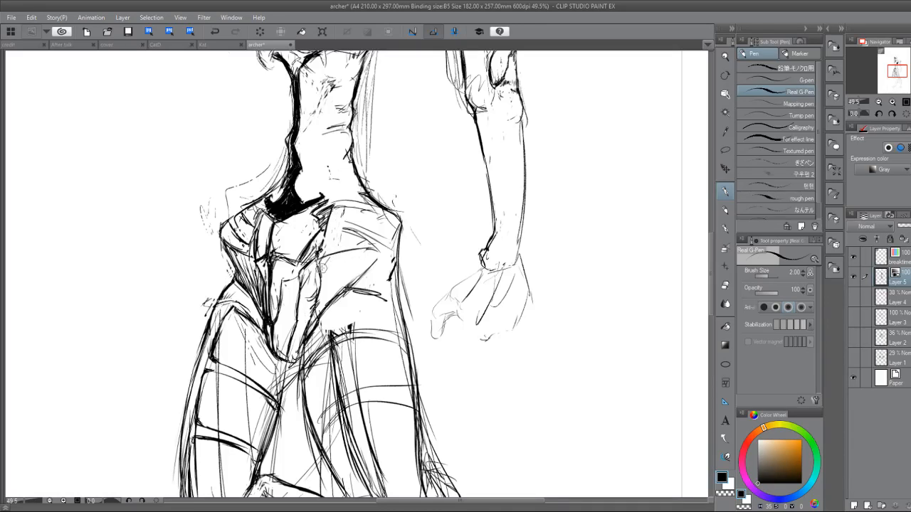
Fill the triangular hollow under the near hip with slanted hatching toward the central pelvic bone.
{"action": "mouse_move", "coordinate": [336, 257]}
{"action": "left_mouse_down"}
{"action": "mouse_move", "coordinate": [319, 282]}
{"action": "mouse_move", "coordinate": [313, 325]}
{"action": "left_mouse_up"}
{"action": "left_click_drag", "start_coordinate": [332, 291], "coordinate": [316, 318]}
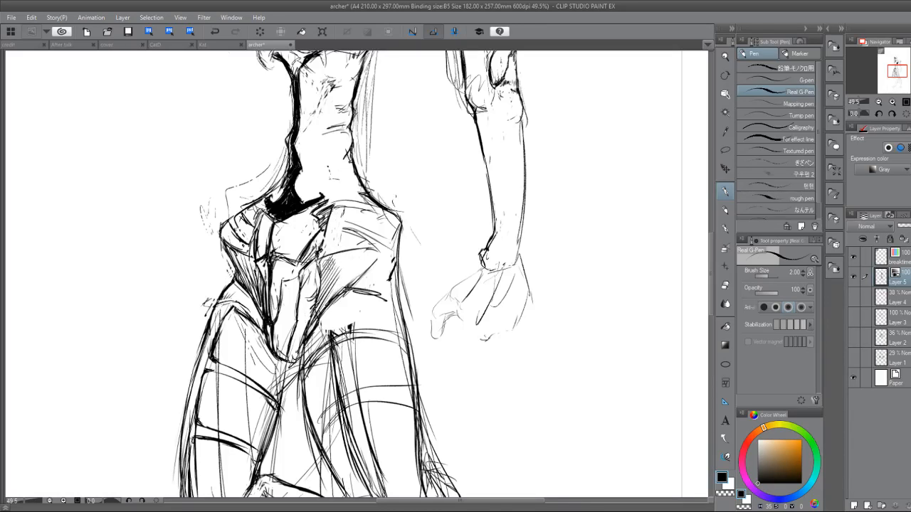
{"action": "mouse_move", "coordinate": [332, 255]}
{"action": "left_mouse_down"}
{"action": "mouse_move", "coordinate": [313, 284]}
{"action": "mouse_move", "coordinate": [322, 283]}
{"action": "left_mouse_up"}
{"action": "left_click_drag", "start_coordinate": [360, 252], "coordinate": [335, 300]}
{"action": "left_click_drag", "start_coordinate": [378, 260], "coordinate": [350, 288]}
{"action": "mouse_move", "coordinate": [356, 249]}
{"action": "left_mouse_down"}
{"action": "mouse_move", "coordinate": [319, 264]}
{"action": "mouse_move", "coordinate": [362, 274]}
{"action": "mouse_move", "coordinate": [316, 289]}
{"action": "left_mouse_up"}
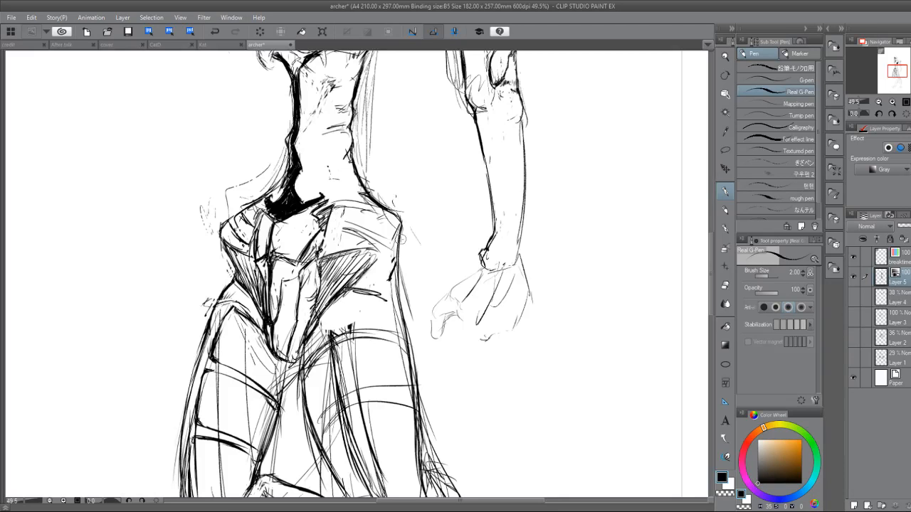
Erase the band lines on the near hip and the curved bands and contour of the far hip.
{"action": "key", "text": "e"}
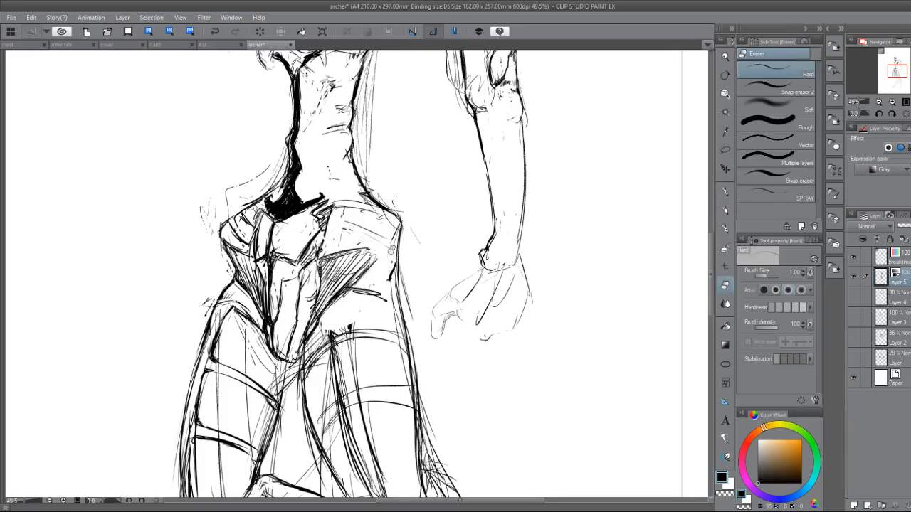
{"action": "key", "text": "p"}
{"action": "key", "text": "e"}
{"action": "mouse_move", "coordinate": [232, 200]}
{"action": "left_mouse_down"}
{"action": "mouse_move", "coordinate": [219, 234]}
{"action": "mouse_move", "coordinate": [238, 213]}
{"action": "mouse_move", "coordinate": [242, 235]}
{"action": "mouse_move", "coordinate": [257, 229]}
{"action": "left_mouse_up"}
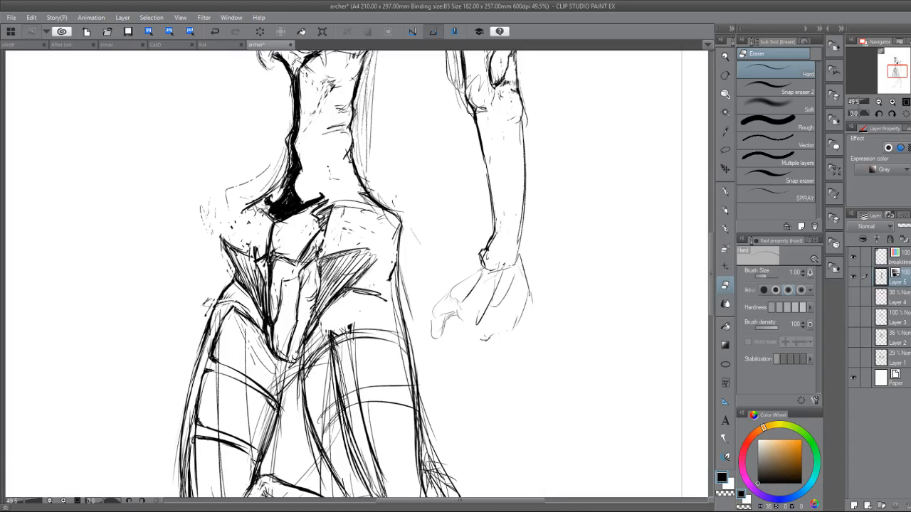
Draw jagged bold strokes along the far hip's inner edge beside the upper pelvic bone and clean them up with the eraser.
{"action": "key", "text": "p"}
{"action": "left_click_drag", "start_coordinate": [258, 224], "coordinate": [250, 249]}
{"action": "left_click_drag", "start_coordinate": [257, 235], "coordinate": [247, 262]}
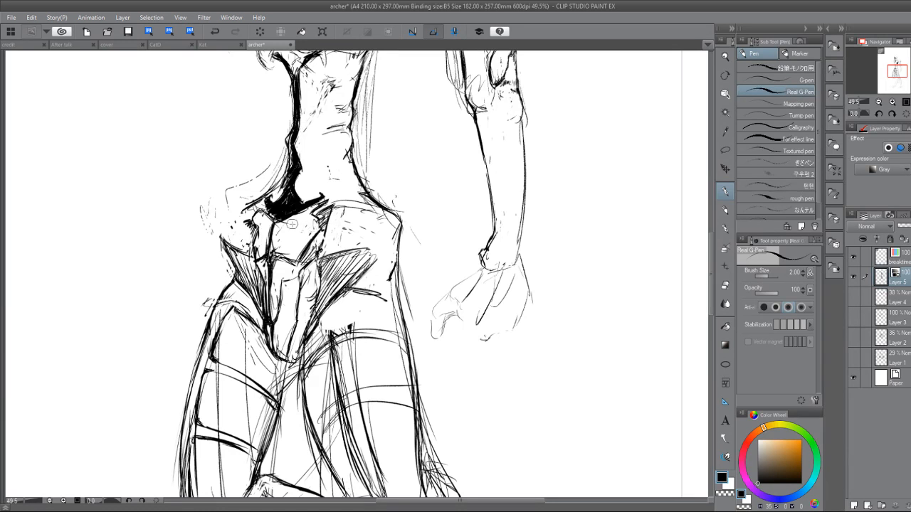
{"action": "key", "text": "e"}
{"action": "key", "text": "p"}
{"action": "key", "text": "e"}
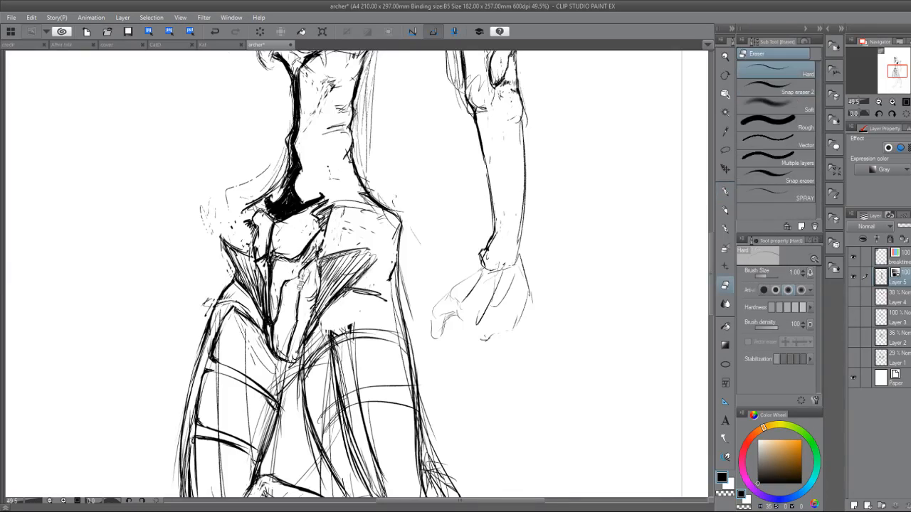
Redraw the inner contour of the central pelvic bone with a bold line and a small hooked top.
{"action": "key", "text": "p"}
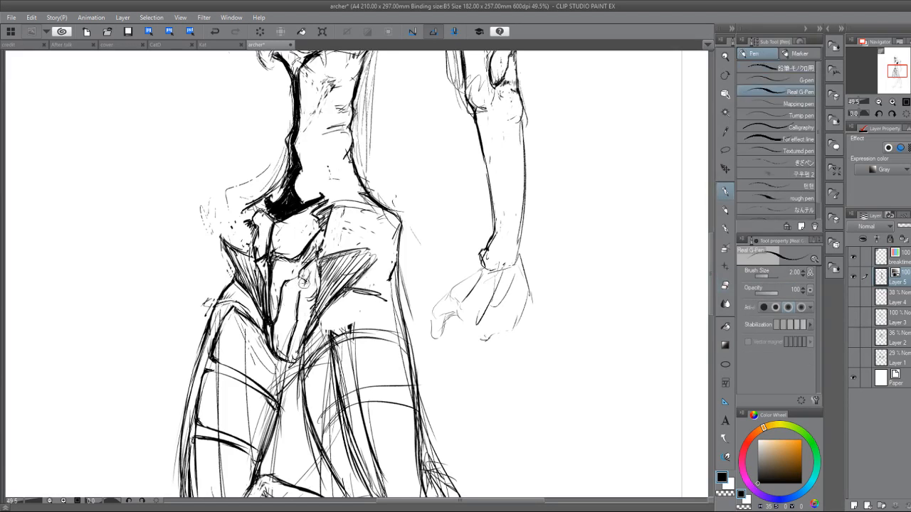
{"action": "mouse_move", "coordinate": [301, 288]}
{"action": "left_mouse_down"}
{"action": "mouse_move", "coordinate": [282, 363]}
{"action": "mouse_move", "coordinate": [287, 352]}
{"action": "left_mouse_up"}
{"action": "key", "text": "e"}
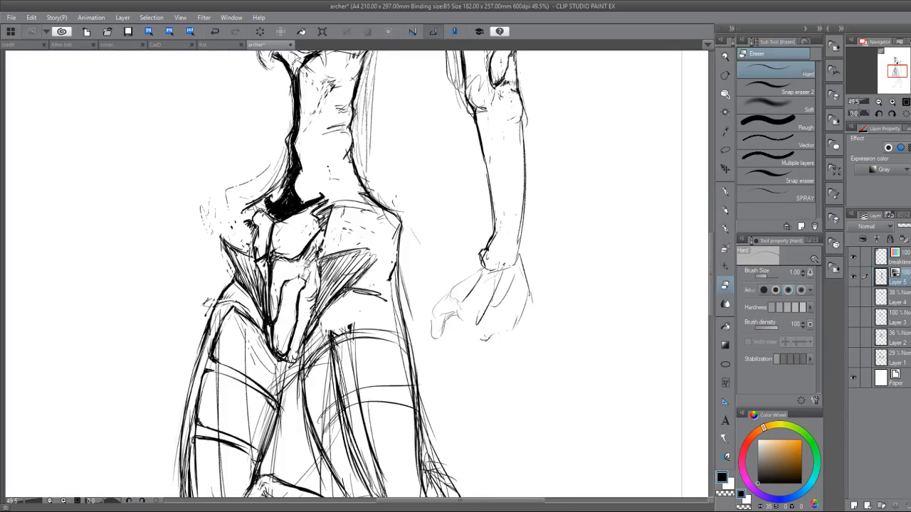
{"action": "key", "text": "p"}
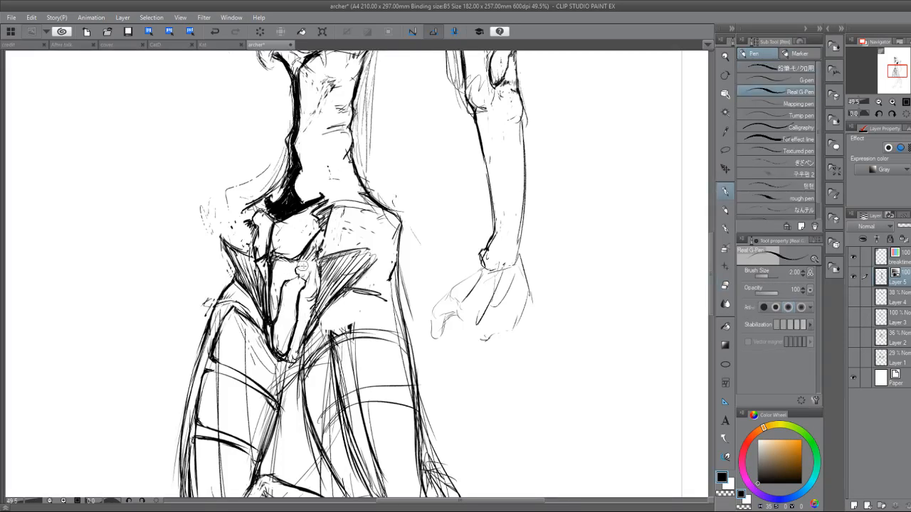
{"action": "mouse_move", "coordinate": [311, 266]}
{"action": "left_mouse_down"}
{"action": "mouse_move", "coordinate": [296, 268]}
{"action": "mouse_move", "coordinate": [304, 288]}
{"action": "left_mouse_up"}
{"action": "key", "text": "e"}
{"action": "key", "text": "p"}
{"action": "key", "text": "e"}
Erase the joint between the upper pelvic bone and the far hip, and redraw it with bolder strokes.
{"action": "mouse_move", "coordinate": [271, 257]}
{"action": "left_mouse_down"}
{"action": "mouse_move", "coordinate": [269, 269]}
{"action": "mouse_move", "coordinate": [270, 240]}
{"action": "left_mouse_up"}
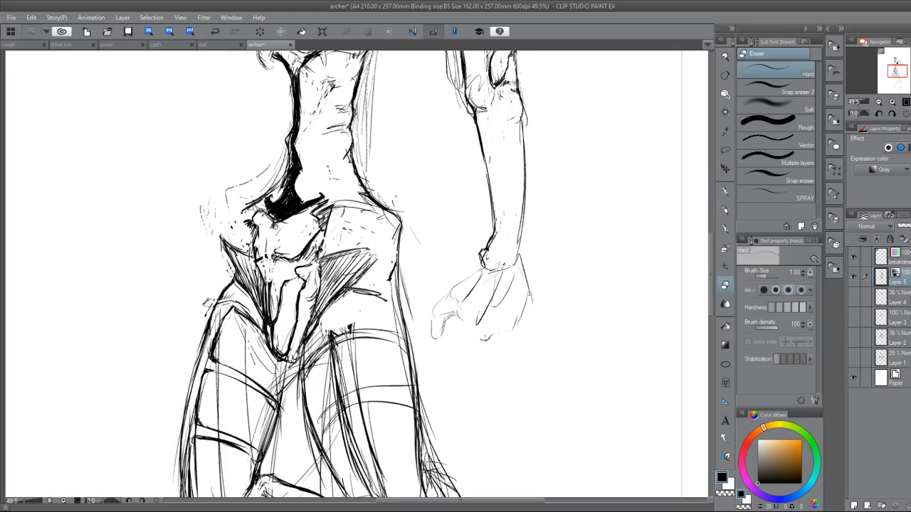
{"action": "key", "text": "p"}
{"action": "key", "text": "e"}
{"action": "key", "text": "p"}
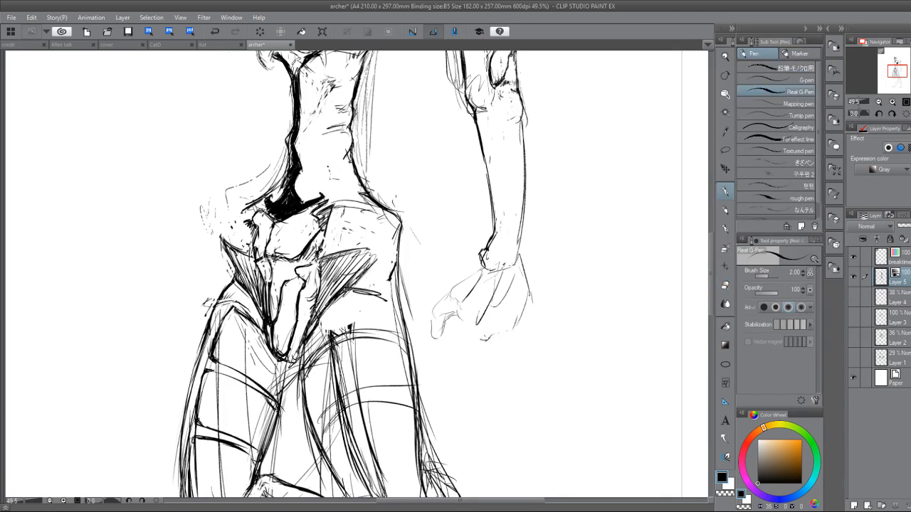
{"action": "left_click_drag", "start_coordinate": [266, 259], "coordinate": [269, 280]}
{"action": "key", "text": "e"}
Erase the hatched corner beside the near hip and redraw the upper pelvic bone's near edge as a jagged contour.
{"action": "key", "text": "p"}
{"action": "key", "text": "e"}
{"action": "mouse_move", "coordinate": [328, 205]}
{"action": "left_mouse_down"}
{"action": "mouse_move", "coordinate": [304, 217]}
{"action": "mouse_move", "coordinate": [331, 218]}
{"action": "mouse_move", "coordinate": [333, 227]}
{"action": "mouse_move", "coordinate": [310, 214]}
{"action": "mouse_move", "coordinate": [319, 227]}
{"action": "mouse_move", "coordinate": [302, 239]}
{"action": "mouse_move", "coordinate": [317, 255]}
{"action": "mouse_move", "coordinate": [324, 241]}
{"action": "left_mouse_up"}
{"action": "key", "text": "p"}
{"action": "key", "text": "e"}
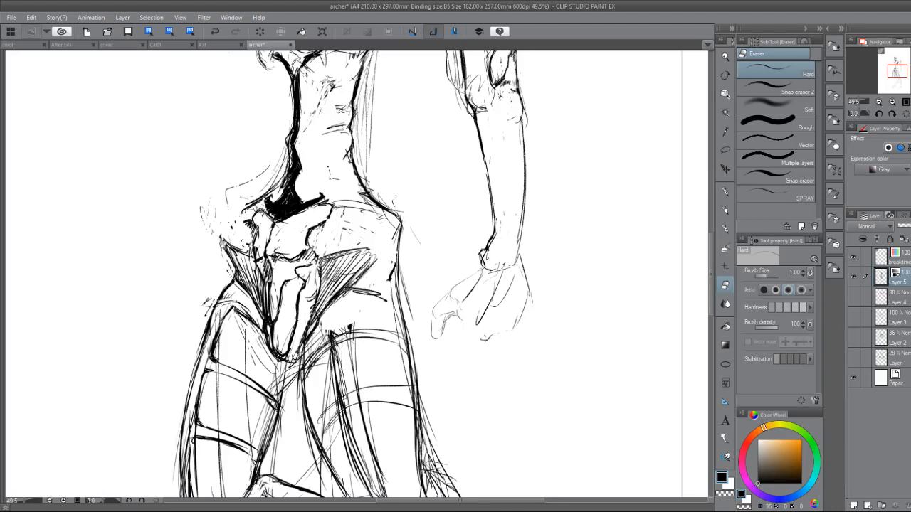
Erase stray marks around both hips and redraw their outer contours with rough bold lines.
{"action": "mouse_move", "coordinate": [223, 240]}
{"action": "left_mouse_down"}
{"action": "mouse_move", "coordinate": [245, 251]}
{"action": "mouse_move", "coordinate": [228, 236]}
{"action": "mouse_move", "coordinate": [253, 229]}
{"action": "mouse_move", "coordinate": [253, 199]}
{"action": "left_mouse_up"}
{"action": "key", "text": "p"}
{"action": "key", "text": "e"}
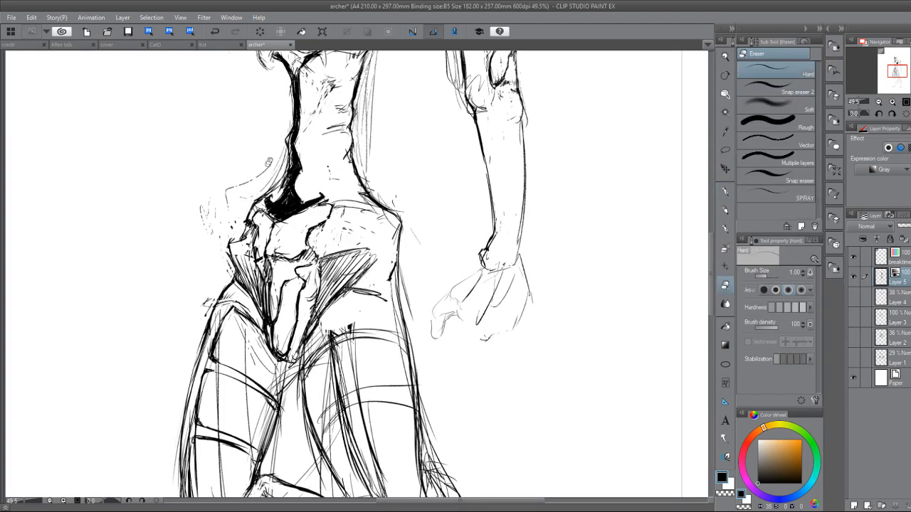
{"action": "mouse_move", "coordinate": [395, 198]}
{"action": "left_mouse_down"}
{"action": "mouse_move", "coordinate": [383, 208]}
{"action": "mouse_move", "coordinate": [399, 244]}
{"action": "left_mouse_up"}
{"action": "key", "text": "p"}
{"action": "left_click_drag", "start_coordinate": [376, 204], "coordinate": [409, 345]}
Draw a long narrow strip down the near upper arm and fill it solid black.
{"action": "scroll", "coordinate": [398, 423], "scroll_direction": "down", "scroll_amount": 5}
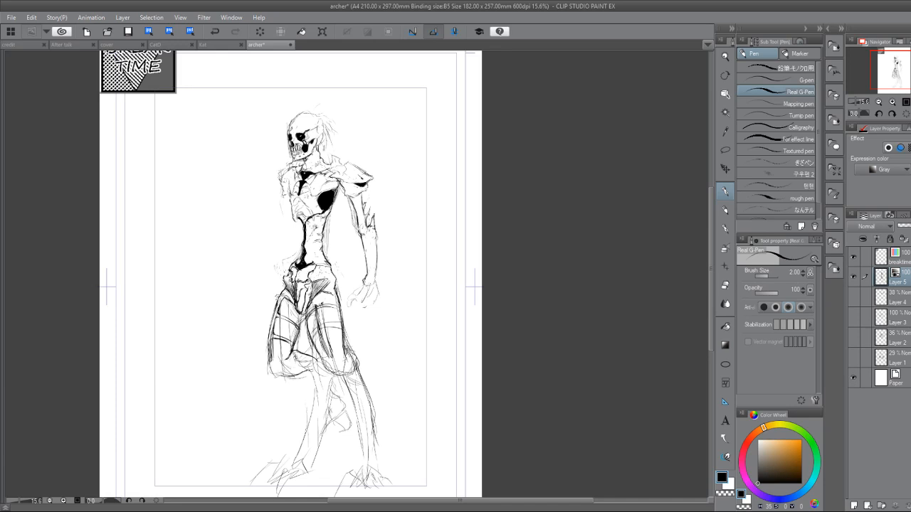
{"action": "left_click_drag", "start_coordinate": [347, 240], "coordinate": [242, 292]}
{"action": "scroll", "coordinate": [293, 350], "scroll_direction": "up", "scroll_amount": 5}
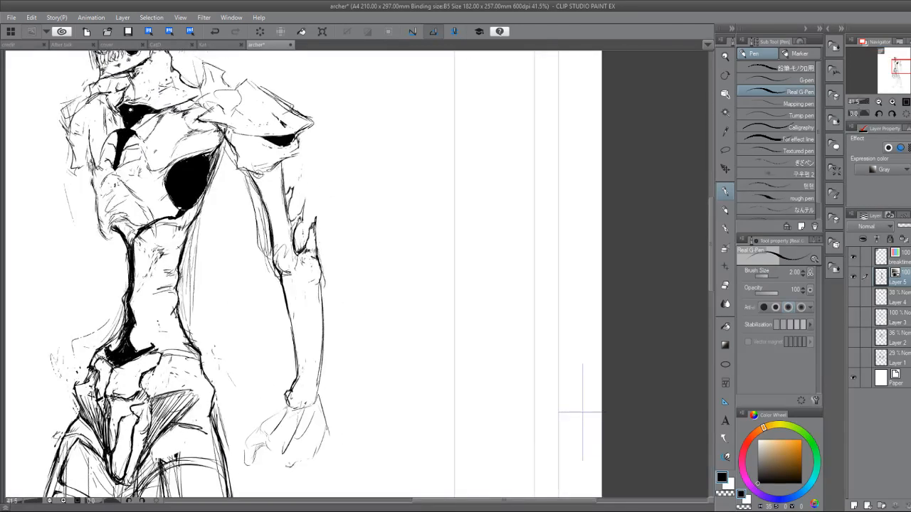
{"action": "left_click_drag", "start_coordinate": [263, 174], "coordinate": [279, 248]}
{"action": "mouse_move", "coordinate": [272, 177]}
{"action": "left_mouse_down"}
{"action": "mouse_move", "coordinate": [285, 247]}
{"action": "mouse_move", "coordinate": [263, 167]}
{"action": "mouse_move", "coordinate": [286, 250]}
{"action": "left_mouse_up"}
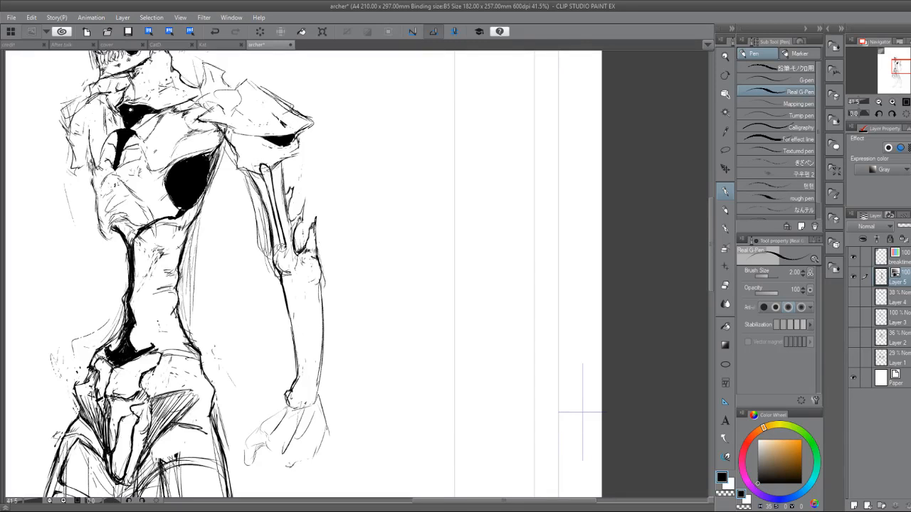
{"action": "key", "text": "g"}
{"action": "left_click", "coordinate": [273, 180]}
{"action": "left_click", "coordinate": [267, 167]}
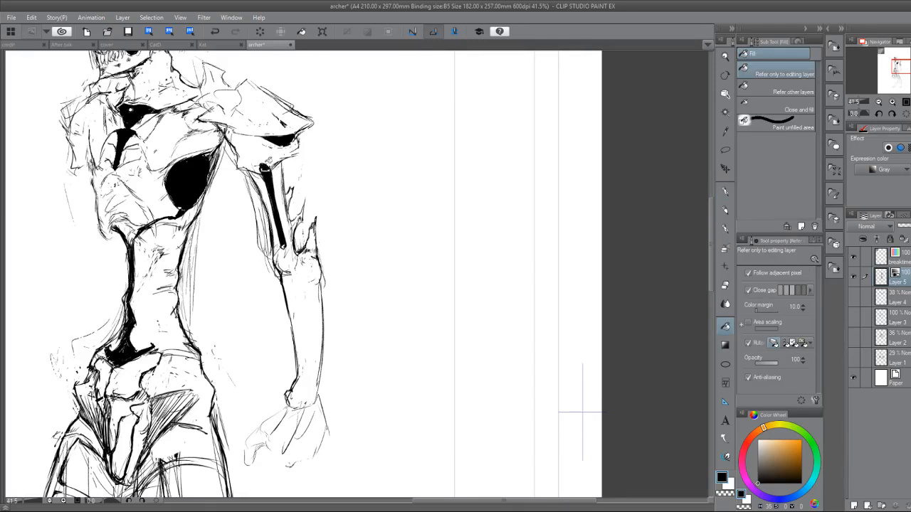
Extend the upper arm's shadow up to the armpit with a bold outline and fill it solid black.
{"action": "key", "text": "p"}
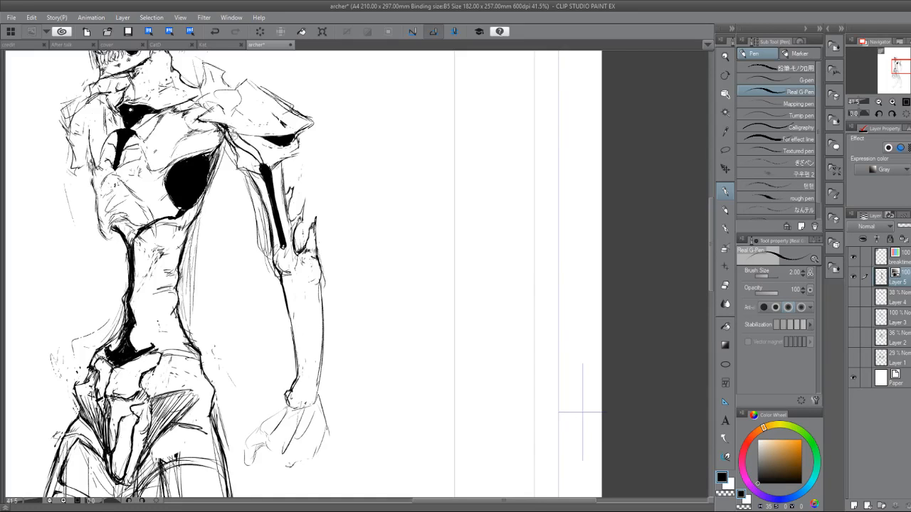
{"action": "key", "text": "g"}
{"action": "key", "text": "g"}
{"action": "left_click", "coordinate": [241, 139]}
{"action": "key", "text": "p"}
Draw bold rib lines across the chest's central shadow and clean up the rib cage's lower edge.
{"action": "left_click_drag", "start_coordinate": [268, 171], "coordinate": [340, 156]}
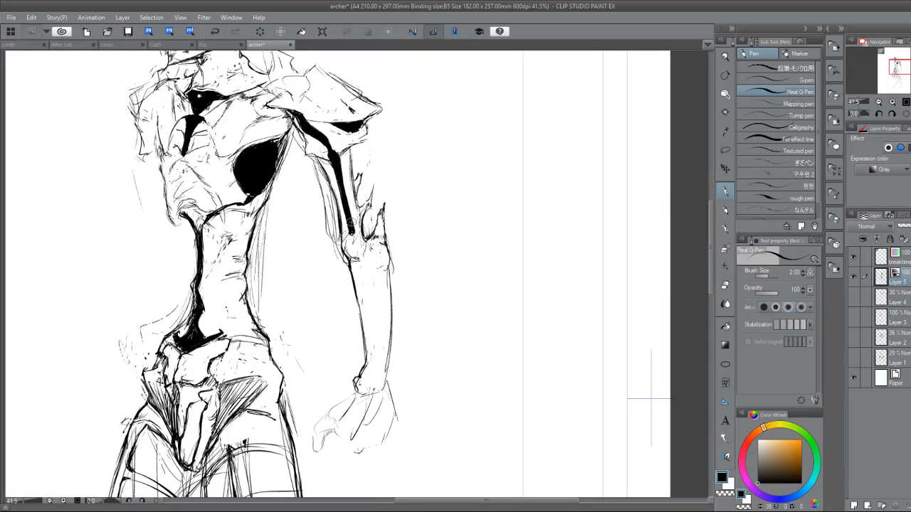
{"action": "mouse_move", "coordinate": [209, 140]}
{"action": "left_mouse_down"}
{"action": "mouse_move", "coordinate": [236, 162]}
{"action": "mouse_move", "coordinate": [198, 148]}
{"action": "mouse_move", "coordinate": [209, 146]}
{"action": "mouse_move", "coordinate": [218, 156]}
{"action": "mouse_move", "coordinate": [203, 146]}
{"action": "mouse_move", "coordinate": [171, 147]}
{"action": "mouse_move", "coordinate": [183, 150]}
{"action": "left_mouse_up"}
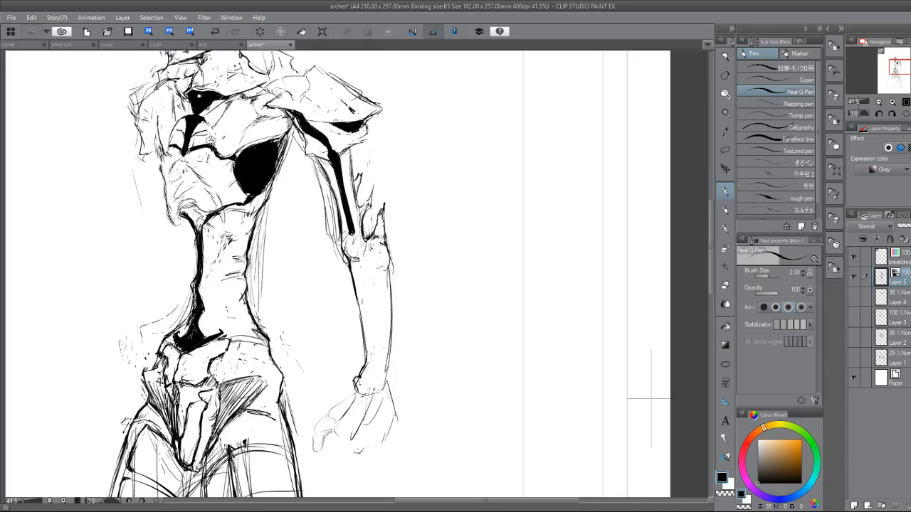
{"action": "key", "text": "e"}
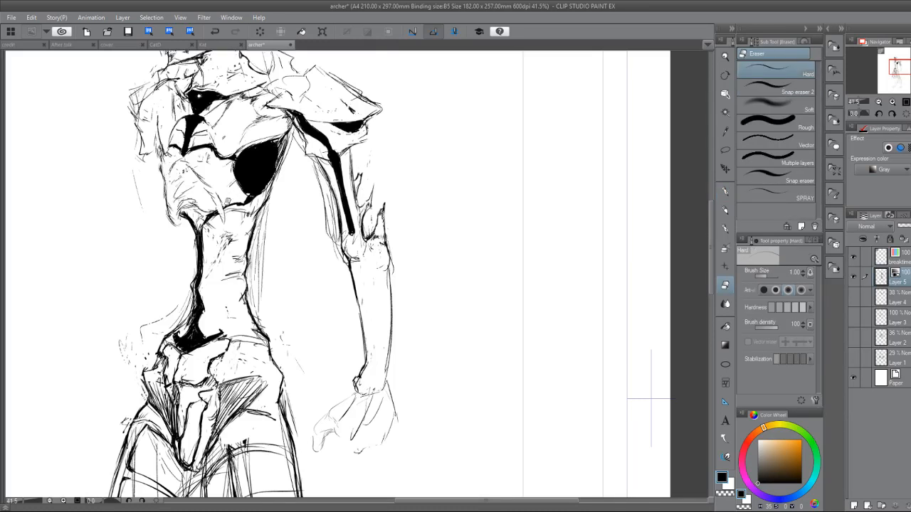
{"action": "key", "text": "p"}
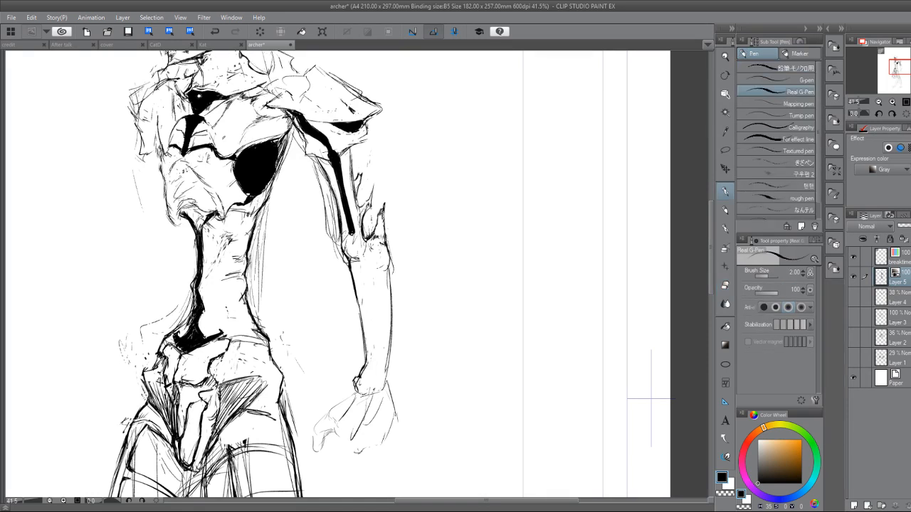
{"action": "key", "text": "e"}
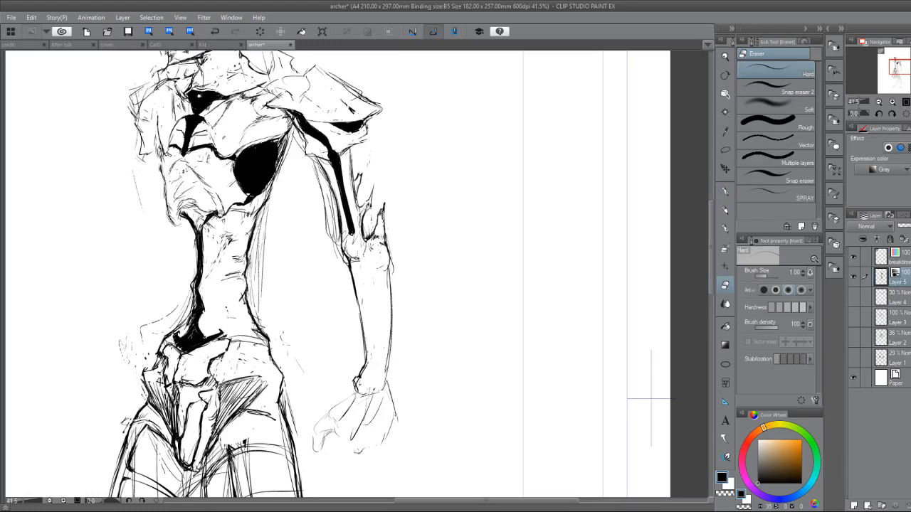
{"action": "key", "text": "p"}
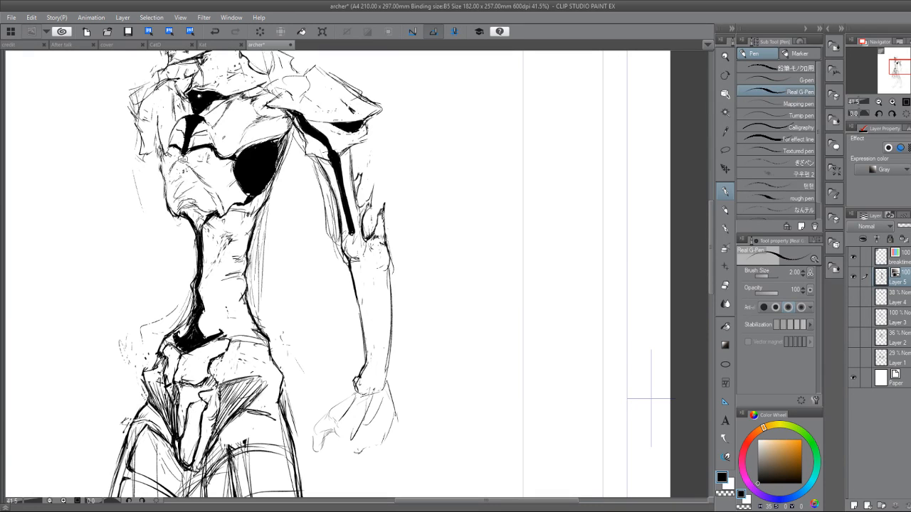
{"action": "left_click_drag", "start_coordinate": [206, 131], "coordinate": [177, 131]}
Divide the waist into vertebra-like segments with two bold horizontal lines.
{"action": "left_click_drag", "start_coordinate": [206, 256], "coordinate": [239, 257]}
{"action": "mouse_move", "coordinate": [239, 257]}
{"action": "left_mouse_down"}
{"action": "mouse_move", "coordinate": [208, 260]}
{"action": "mouse_move", "coordinate": [245, 256]}
{"action": "left_mouse_up"}
{"action": "mouse_move", "coordinate": [202, 307]}
{"action": "left_mouse_down"}
{"action": "mouse_move", "coordinate": [243, 294]}
{"action": "mouse_move", "coordinate": [207, 304]}
{"action": "left_mouse_up"}
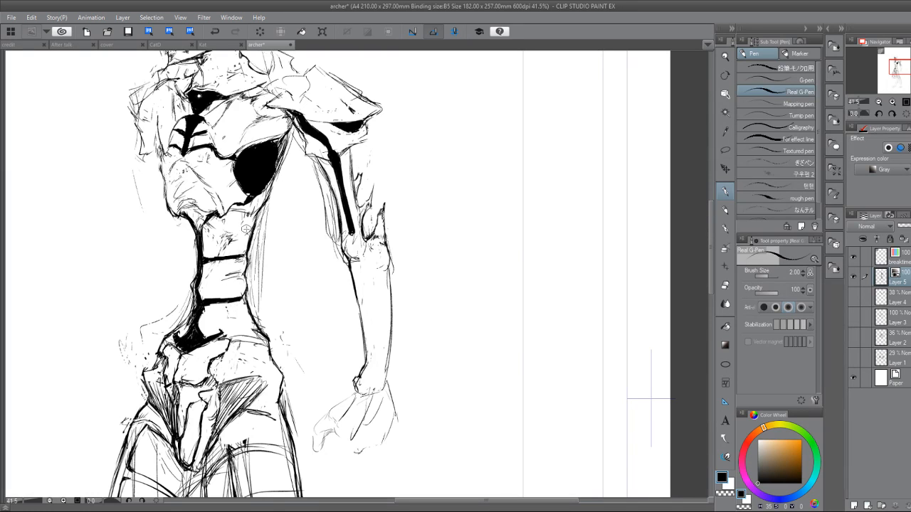
Roughen the far contour of the waist and draw a bold line down the pelvis beside the far hip.
{"action": "left_click_drag", "start_coordinate": [193, 297], "coordinate": [189, 316]}
{"action": "key", "text": "e"}
{"action": "key", "text": "p"}
{"action": "mouse_move", "coordinate": [194, 265]}
{"action": "left_mouse_down"}
{"action": "mouse_move", "coordinate": [193, 274]}
{"action": "mouse_move", "coordinate": [195, 234]}
{"action": "mouse_move", "coordinate": [192, 281]}
{"action": "left_mouse_up"}
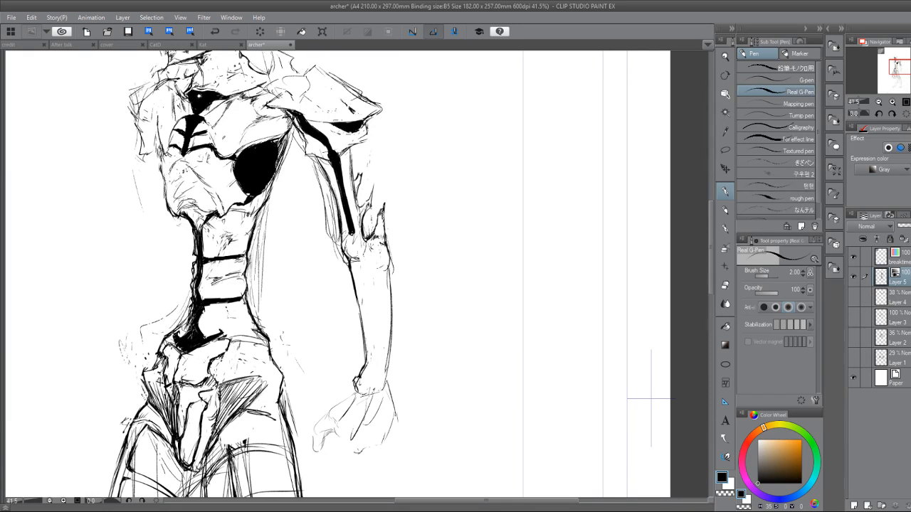
{"action": "mouse_move", "coordinate": [180, 350]}
{"action": "left_mouse_down"}
{"action": "mouse_move", "coordinate": [178, 444]}
{"action": "mouse_move", "coordinate": [191, 479]}
{"action": "left_mouse_up"}
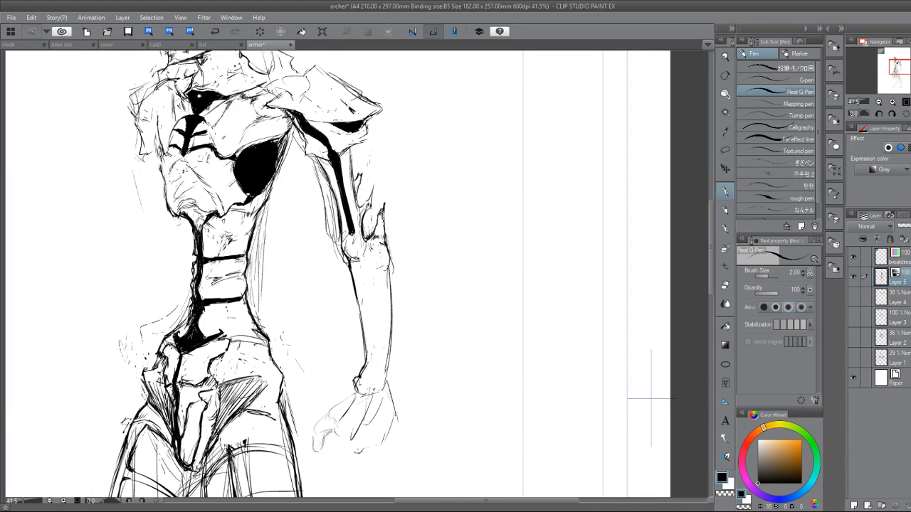
Rework the far thigh's inner edge with bold slanted strokes and close it with a bold line above the knee.
{"action": "left_click_drag", "start_coordinate": [651, 399], "coordinate": [637, 210]}
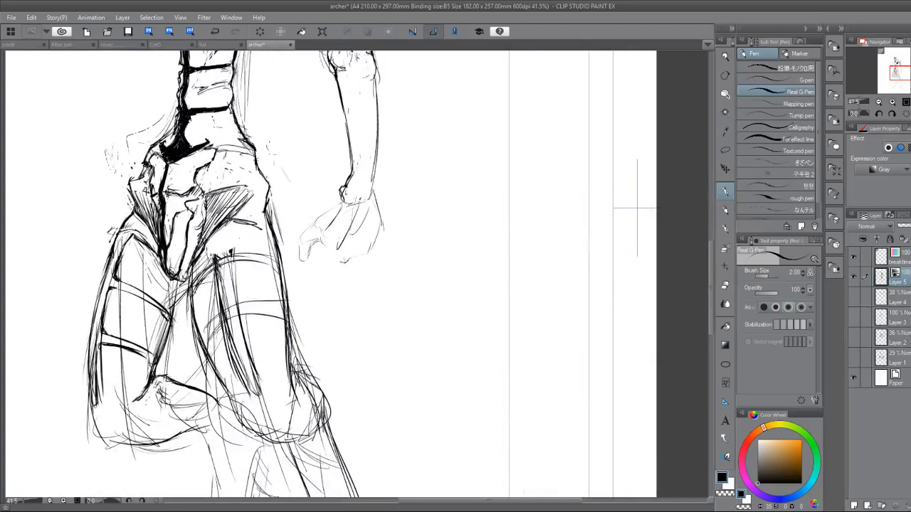
{"action": "left_click_drag", "start_coordinate": [172, 278], "coordinate": [141, 349]}
{"action": "mouse_move", "coordinate": [161, 308]}
{"action": "left_mouse_down"}
{"action": "mouse_move", "coordinate": [140, 351]}
{"action": "mouse_move", "coordinate": [161, 302]}
{"action": "mouse_move", "coordinate": [147, 352]}
{"action": "mouse_move", "coordinate": [157, 316]}
{"action": "left_mouse_up"}
{"action": "key", "text": "e"}
{"action": "key", "text": "p"}
{"action": "key", "text": "e"}
{"action": "left_click_drag", "start_coordinate": [168, 284], "coordinate": [158, 317]}
{"action": "key", "text": "p"}
{"action": "left_click_drag", "start_coordinate": [168, 309], "coordinate": [154, 343]}
{"action": "left_click_drag", "start_coordinate": [162, 319], "coordinate": [136, 387]}
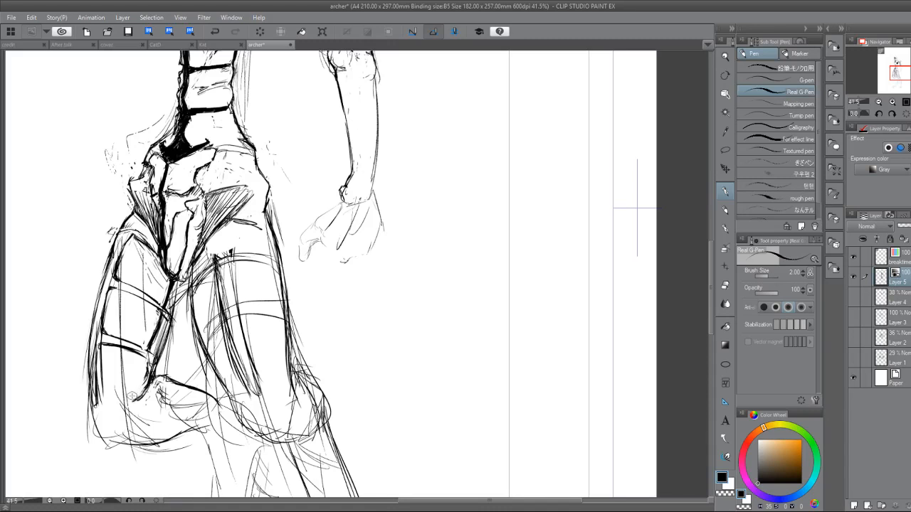
{"action": "mouse_move", "coordinate": [141, 393]}
{"action": "left_mouse_down"}
{"action": "mouse_move", "coordinate": [108, 405]}
{"action": "mouse_move", "coordinate": [145, 391]}
{"action": "mouse_move", "coordinate": [135, 403]}
{"action": "mouse_move", "coordinate": [104, 405]}
{"action": "left_mouse_up"}
Reshape the near side of the waist into jagged vertebra edges, erasing the old contour and adding short bold strokes.
{"action": "left_click_drag", "start_coordinate": [270, 168], "coordinate": [302, 242]}
{"action": "scroll", "coordinate": [329, 336], "scroll_direction": "down", "scroll_amount": 5}
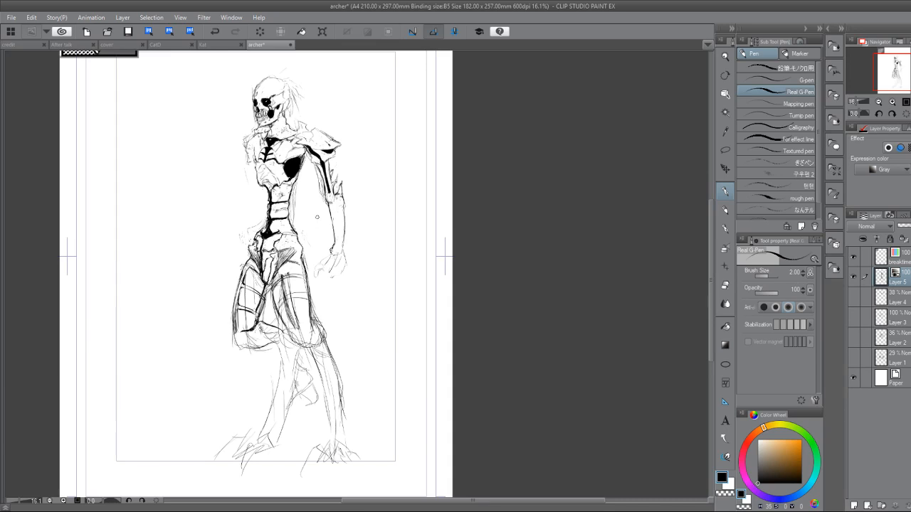
{"action": "left_click_drag", "start_coordinate": [317, 217], "coordinate": [375, 304]}
{"action": "scroll", "coordinate": [348, 334], "scroll_direction": "up", "scroll_amount": 3}
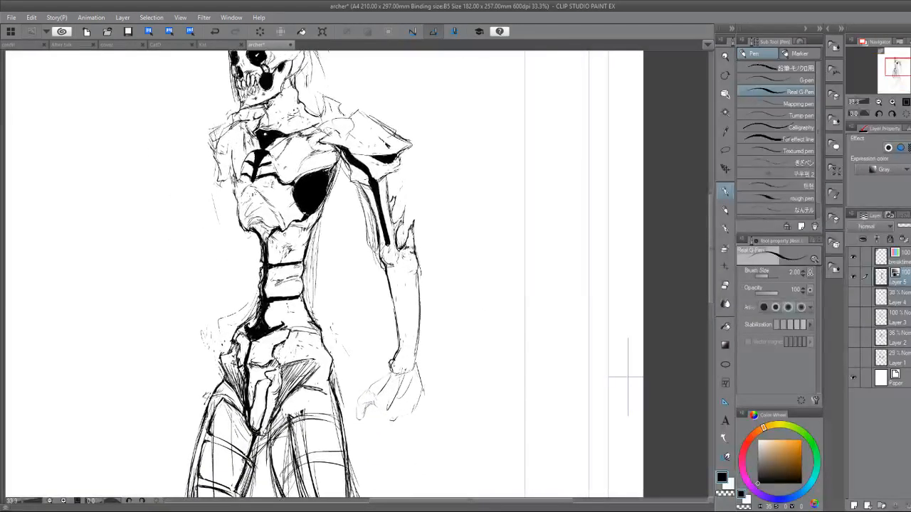
{"action": "key", "text": "e"}
{"action": "key", "text": "p"}
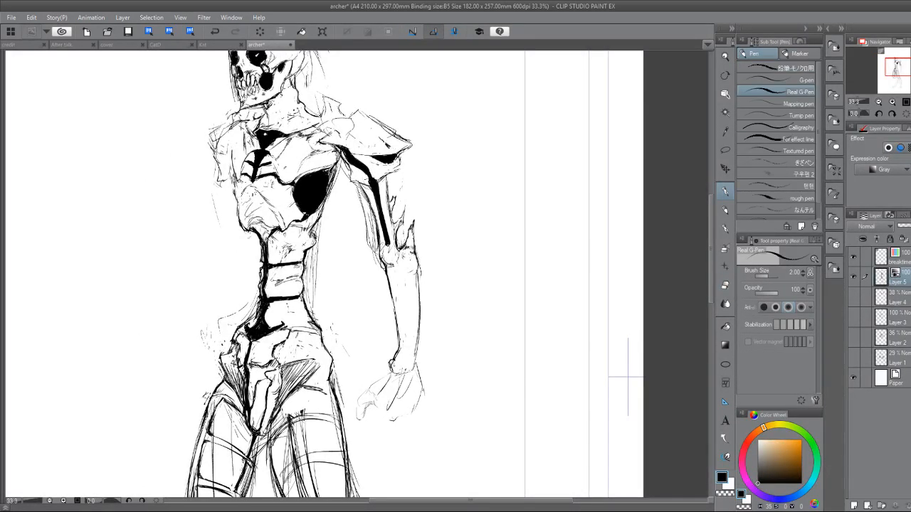
{"action": "mouse_move", "coordinate": [299, 243]}
{"action": "left_mouse_down"}
{"action": "mouse_move", "coordinate": [292, 247]}
{"action": "mouse_move", "coordinate": [308, 239]}
{"action": "left_mouse_up"}
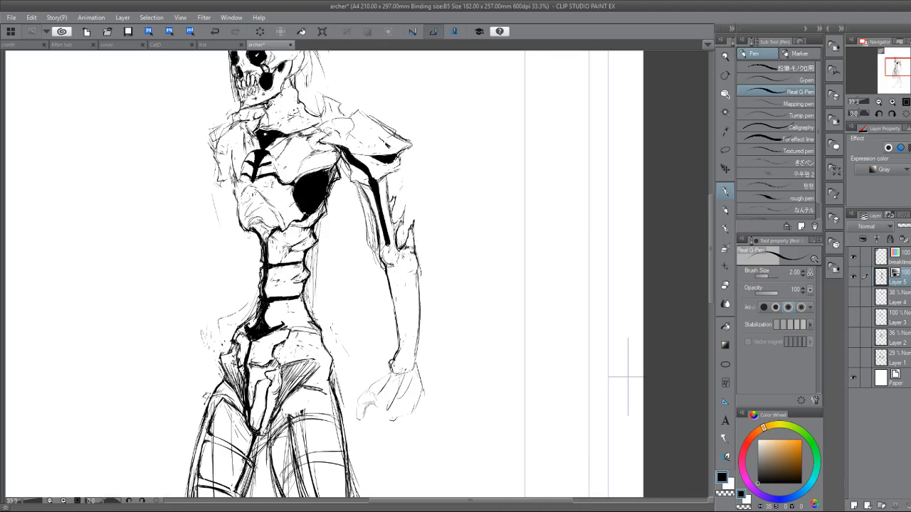
{"action": "key", "text": "e"}
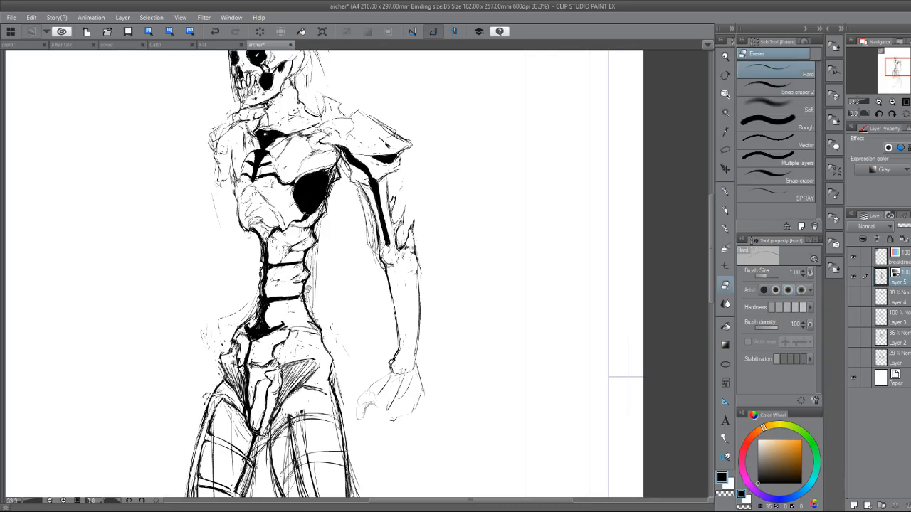
{"action": "key", "text": "p"}
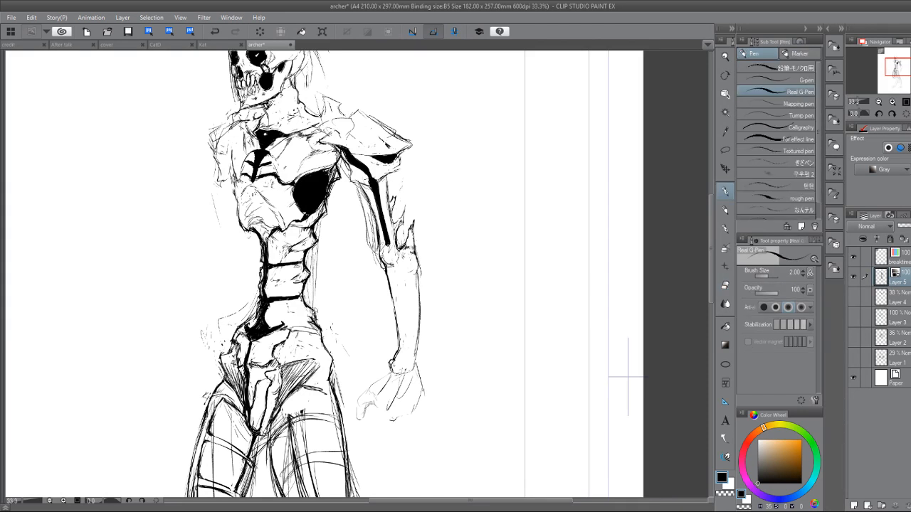
{"action": "left_click_drag", "start_coordinate": [294, 310], "coordinate": [311, 316]}
{"action": "scroll", "coordinate": [448, 273], "scroll_direction": "down", "scroll_amount": 1}
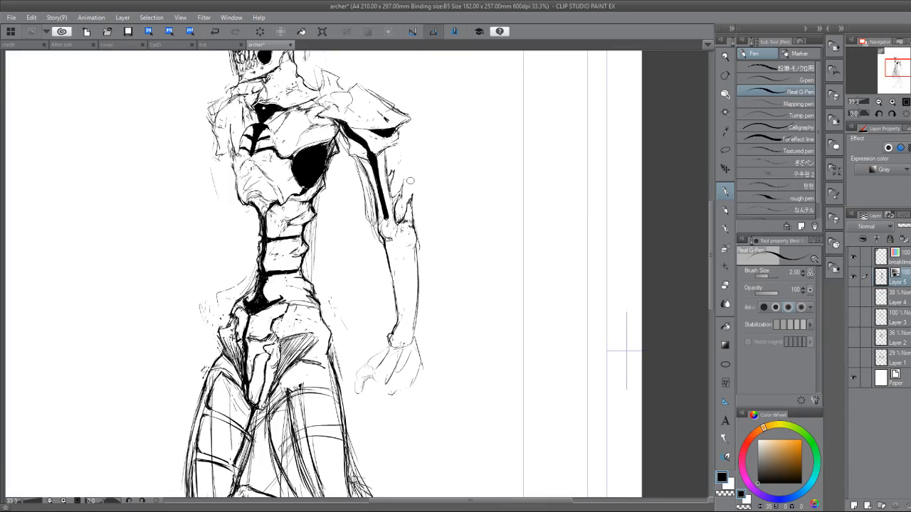
{"action": "left_click_drag", "start_coordinate": [411, 181], "coordinate": [501, 95]}
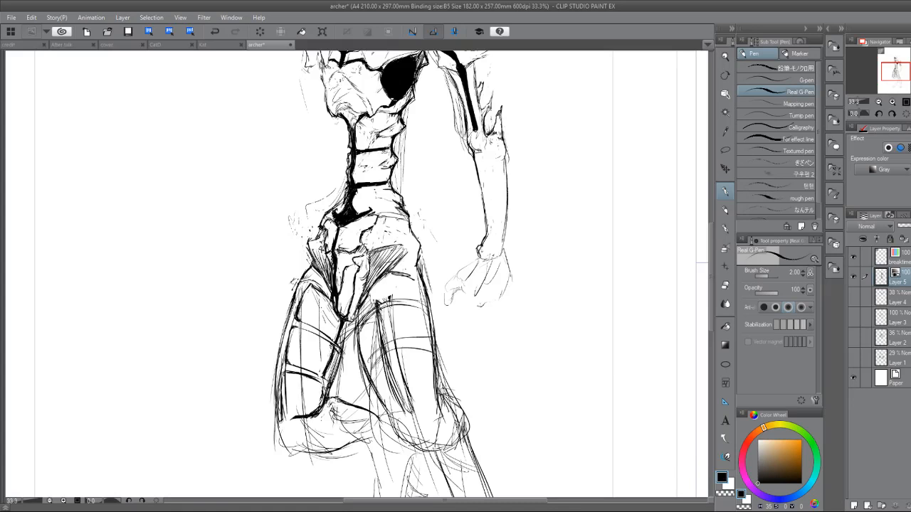
{"action": "key", "text": "ctrl+0"}
{"action": "left_click_drag", "start_coordinate": [398, 285], "coordinate": [369, 241]}
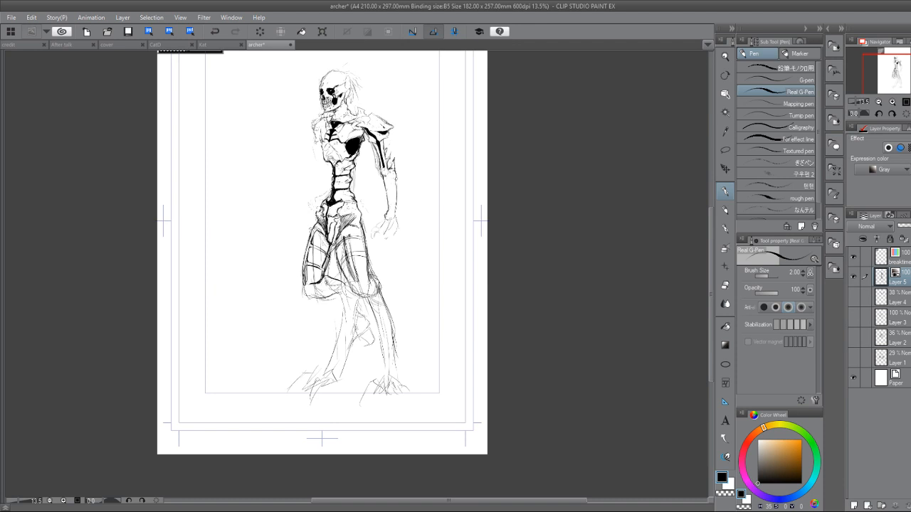
{"action": "left_click_drag", "start_coordinate": [393, 342], "coordinate": [382, 442]}
{"action": "scroll", "coordinate": [335, 323], "scroll_direction": "up", "scroll_amount": 3}
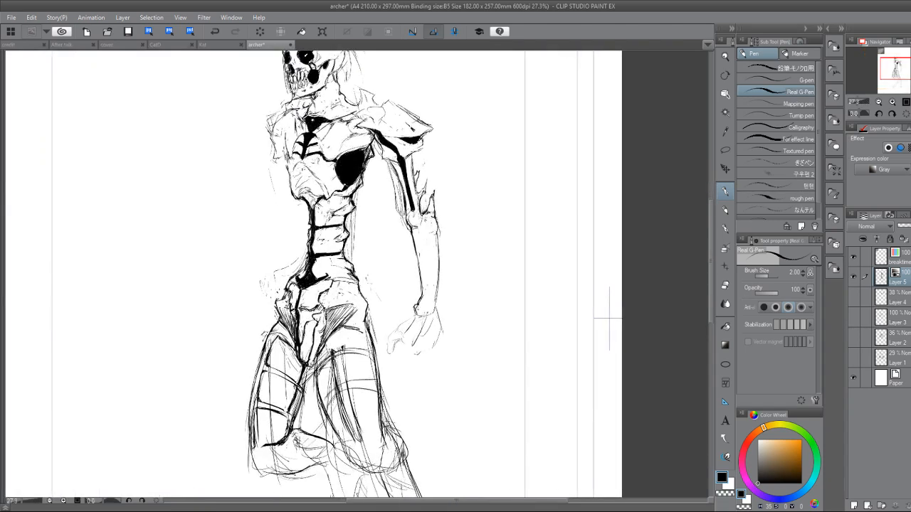
Draw a bold line down the middle of the near forearm from elbow to wrist, splitting it into two bones.
{"action": "scroll", "coordinate": [375, 312], "scroll_direction": "up", "scroll_amount": 1}
{"action": "left_click_drag", "start_coordinate": [374, 312], "coordinate": [294, 321]}
{"action": "scroll", "coordinate": [357, 274], "scroll_direction": "up", "scroll_amount": 3}
{"action": "left_click_drag", "start_coordinate": [356, 274], "coordinate": [302, 371]}
{"action": "mouse_move", "coordinate": [237, 240]}
{"action": "left_mouse_down"}
{"action": "mouse_move", "coordinate": [258, 258]}
{"action": "mouse_move", "coordinate": [228, 249]}
{"action": "mouse_move", "coordinate": [246, 244]}
{"action": "mouse_move", "coordinate": [269, 272]}
{"action": "mouse_move", "coordinate": [257, 267]}
{"action": "mouse_move", "coordinate": [266, 270]}
{"action": "mouse_move", "coordinate": [237, 215]}
{"action": "mouse_move", "coordinate": [268, 278]}
{"action": "left_mouse_up"}
{"action": "key", "text": "ctrl+z"}
{"action": "key", "text": "ctrl+z"}
{"action": "key", "text": "ctrl+z"}
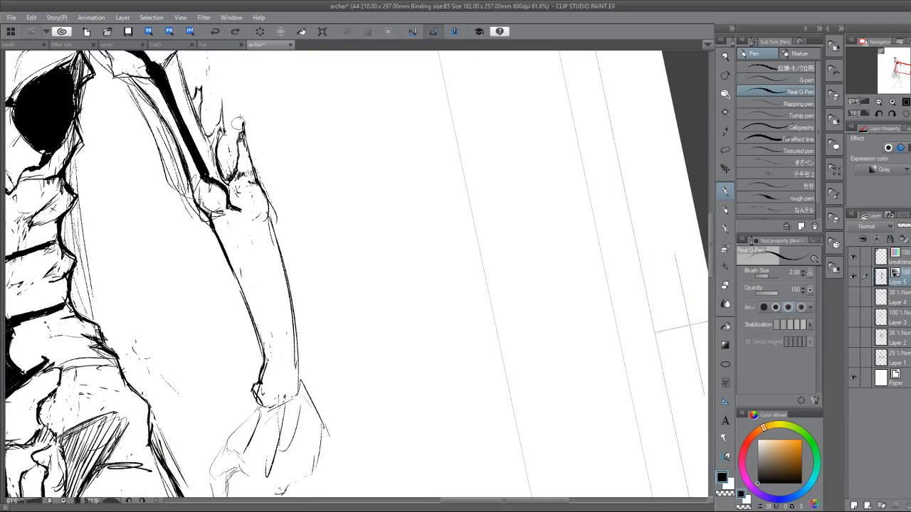
{"action": "left_click_drag", "start_coordinate": [239, 210], "coordinate": [267, 285]}
{"action": "left_click_drag", "start_coordinate": [252, 226], "coordinate": [275, 315]}
{"action": "left_click_drag", "start_coordinate": [268, 276], "coordinate": [278, 339]}
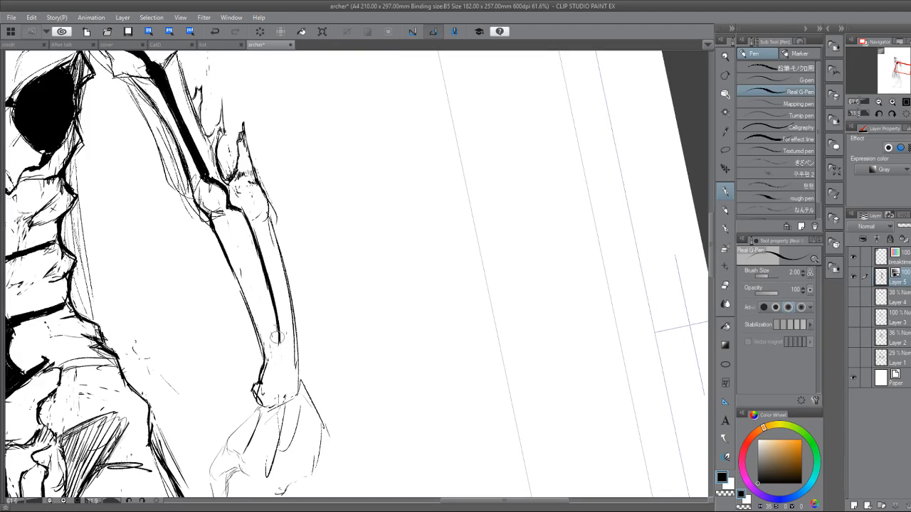
{"action": "mouse_move", "coordinate": [243, 213]}
{"action": "left_mouse_down"}
{"action": "mouse_move", "coordinate": [278, 344]}
{"action": "mouse_move", "coordinate": [296, 371]}
{"action": "left_mouse_up"}
{"action": "mouse_move", "coordinate": [275, 321]}
{"action": "left_mouse_down"}
{"action": "mouse_move", "coordinate": [279, 361]}
{"action": "mouse_move", "coordinate": [297, 371]}
{"action": "mouse_move", "coordinate": [310, 346]}
{"action": "mouse_move", "coordinate": [320, 247]}
{"action": "mouse_move", "coordinate": [323, 267]}
{"action": "left_mouse_up"}
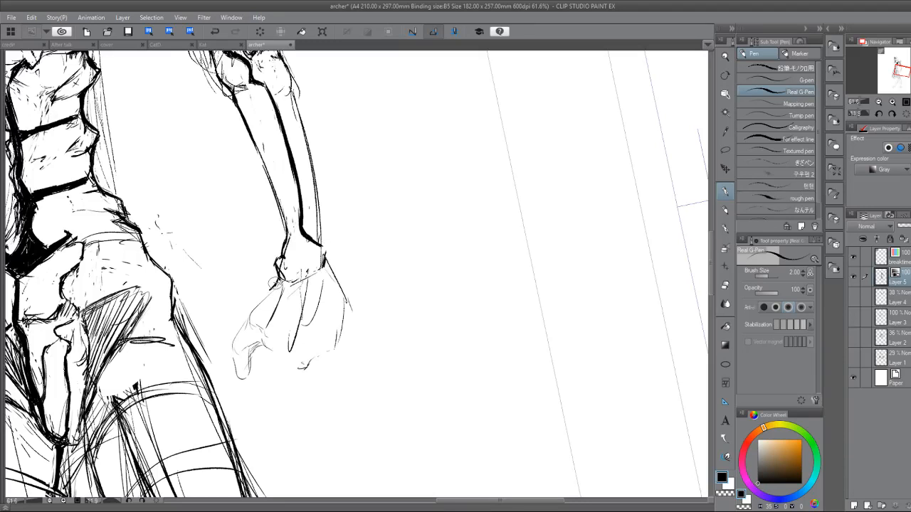
Darken the near hand's thumb and palm contours and sketch two long fingers extending down from the palm.
{"action": "mouse_move", "coordinate": [256, 304]}
{"action": "left_mouse_down"}
{"action": "mouse_move", "coordinate": [234, 344]}
{"action": "mouse_move", "coordinate": [245, 383]}
{"action": "mouse_move", "coordinate": [265, 332]}
{"action": "mouse_move", "coordinate": [306, 366]}
{"action": "mouse_move", "coordinate": [334, 347]}
{"action": "mouse_move", "coordinate": [349, 310]}
{"action": "mouse_move", "coordinate": [351, 330]}
{"action": "left_mouse_up"}
{"action": "left_click_drag", "start_coordinate": [292, 371], "coordinate": [308, 449]}
{"action": "left_click_drag", "start_coordinate": [321, 359], "coordinate": [323, 424]}
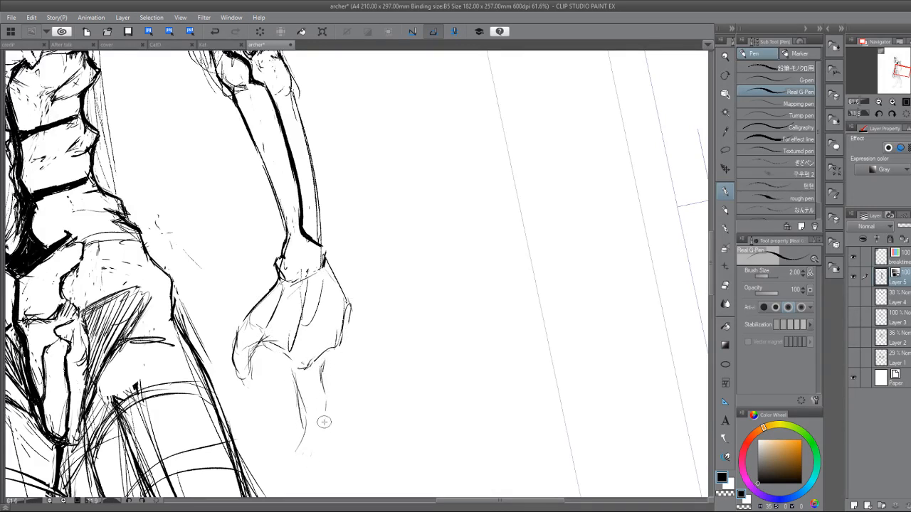
{"action": "mouse_move", "coordinate": [302, 454]}
{"action": "left_mouse_down"}
{"action": "mouse_move", "coordinate": [315, 444]}
{"action": "mouse_move", "coordinate": [324, 366]}
{"action": "left_mouse_up"}
{"action": "left_click_drag", "start_coordinate": [347, 328], "coordinate": [362, 395]}
{"action": "left_click_drag", "start_coordinate": [325, 362], "coordinate": [365, 437]}
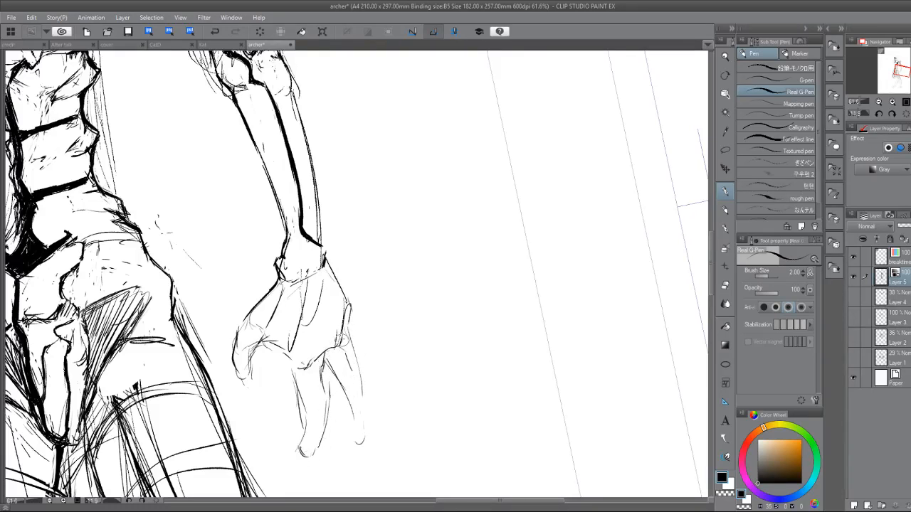
Outline the short outer finger with a rounded tip, joining it to the palm's outer edge.
{"action": "left_click_drag", "start_coordinate": [343, 336], "coordinate": [352, 370]}
{"action": "left_click_drag", "start_coordinate": [351, 310], "coordinate": [376, 370]}
{"action": "mouse_move", "coordinate": [354, 342]}
{"action": "left_mouse_down"}
{"action": "mouse_move", "coordinate": [374, 391]}
{"action": "mouse_move", "coordinate": [378, 356]}
{"action": "left_mouse_up"}
{"action": "left_click_drag", "start_coordinate": [349, 304], "coordinate": [377, 342]}
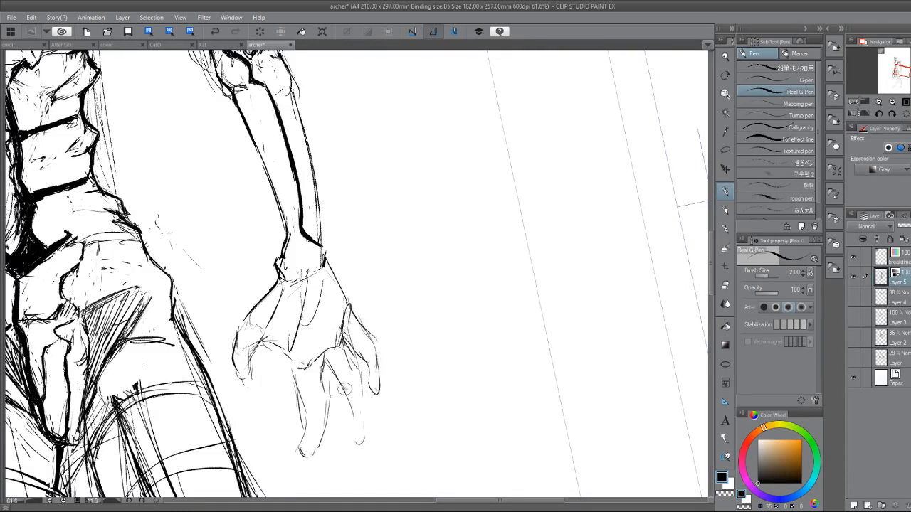
Sketch rounded knuckles and bone lines across the palm, and clean up the wrist contour.
{"action": "mouse_move", "coordinate": [318, 356]}
{"action": "left_mouse_down"}
{"action": "mouse_move", "coordinate": [339, 369]}
{"action": "mouse_move", "coordinate": [319, 362]}
{"action": "mouse_move", "coordinate": [323, 350]}
{"action": "left_mouse_up"}
{"action": "mouse_move", "coordinate": [293, 308]}
{"action": "left_mouse_down"}
{"action": "mouse_move", "coordinate": [298, 359]}
{"action": "mouse_move", "coordinate": [312, 368]}
{"action": "left_mouse_up"}
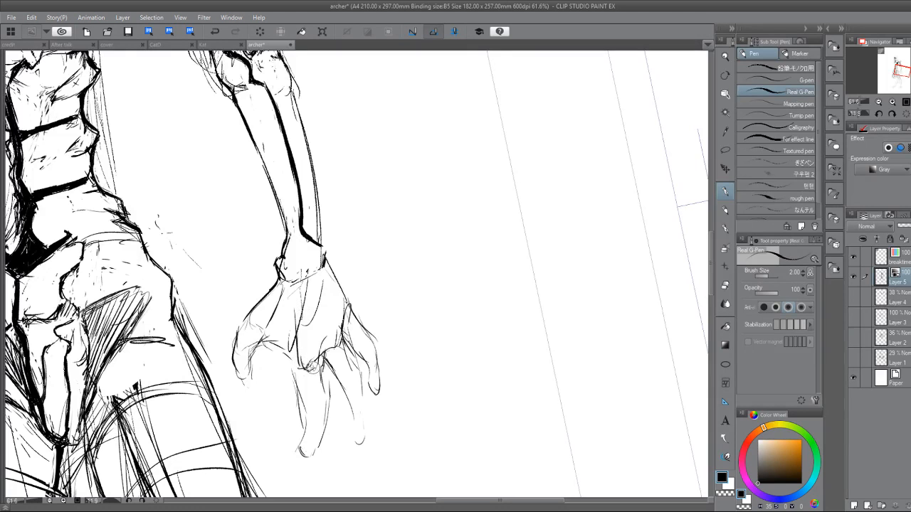
{"action": "left_click_drag", "start_coordinate": [318, 295], "coordinate": [331, 354]}
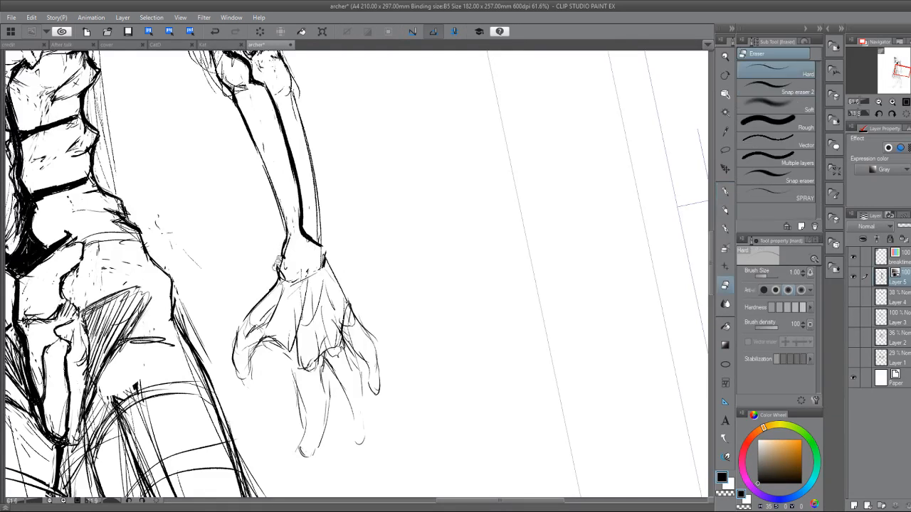
{"action": "left_click_drag", "start_coordinate": [279, 252], "coordinate": [271, 291]}
{"action": "left_click_drag", "start_coordinate": [321, 254], "coordinate": [319, 267]}
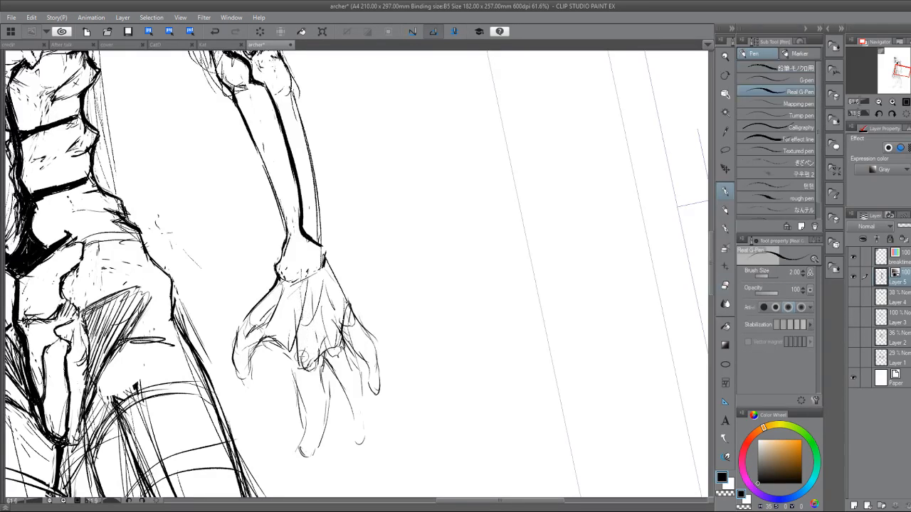
Shape the knuckle at the base of the longest finger and bolden both edges of its upper bone.
{"action": "key", "text": "e"}
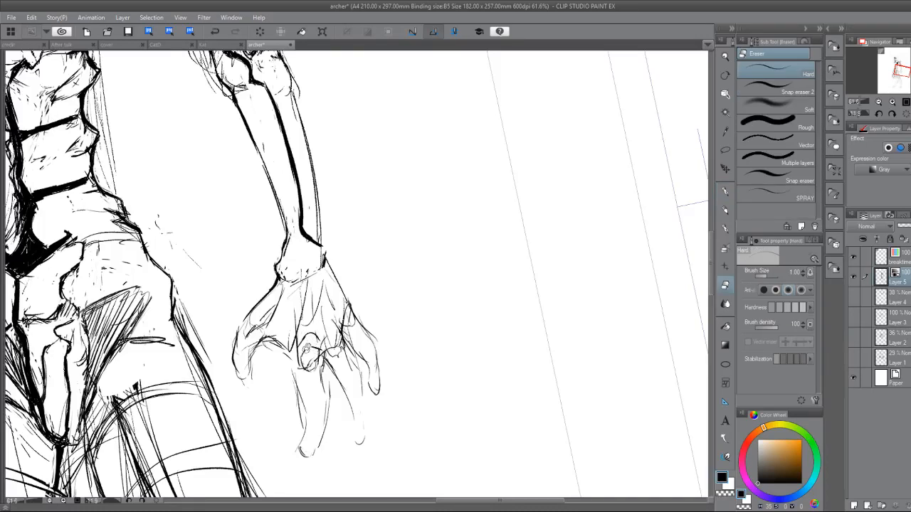
{"action": "key", "text": "p"}
{"action": "key", "text": "e"}
{"action": "key", "text": "p"}
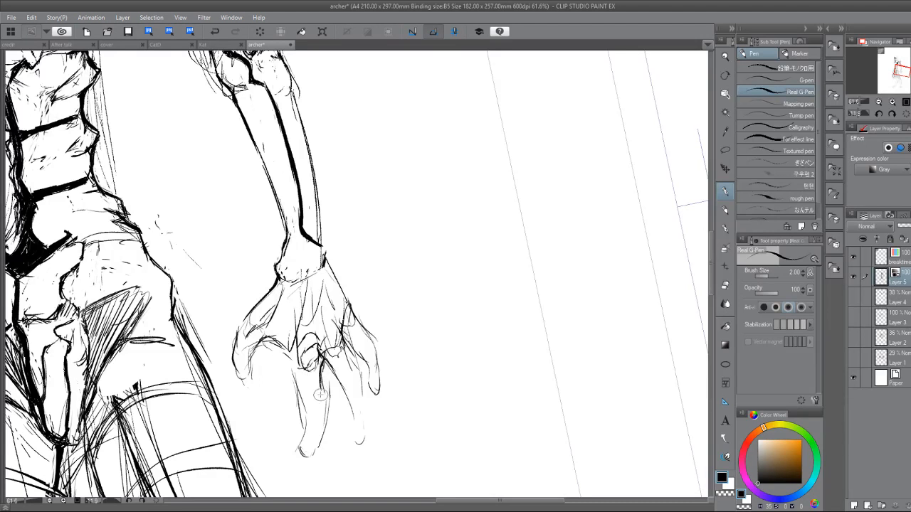
{"action": "left_click_drag", "start_coordinate": [293, 365], "coordinate": [309, 407]}
{"action": "mouse_move", "coordinate": [322, 369]}
{"action": "left_mouse_down"}
{"action": "mouse_move", "coordinate": [313, 404]}
{"action": "mouse_move", "coordinate": [324, 396]}
{"action": "left_mouse_up"}
{"action": "key", "text": "e"}
{"action": "mouse_move", "coordinate": [295, 365]}
{"action": "left_mouse_down"}
{"action": "mouse_move", "coordinate": [305, 402]}
{"action": "mouse_move", "coordinate": [316, 390]}
{"action": "mouse_move", "coordinate": [283, 349]}
{"action": "mouse_move", "coordinate": [301, 363]}
{"action": "mouse_move", "coordinate": [308, 402]}
{"action": "left_mouse_up"}
{"action": "key", "text": "p"}
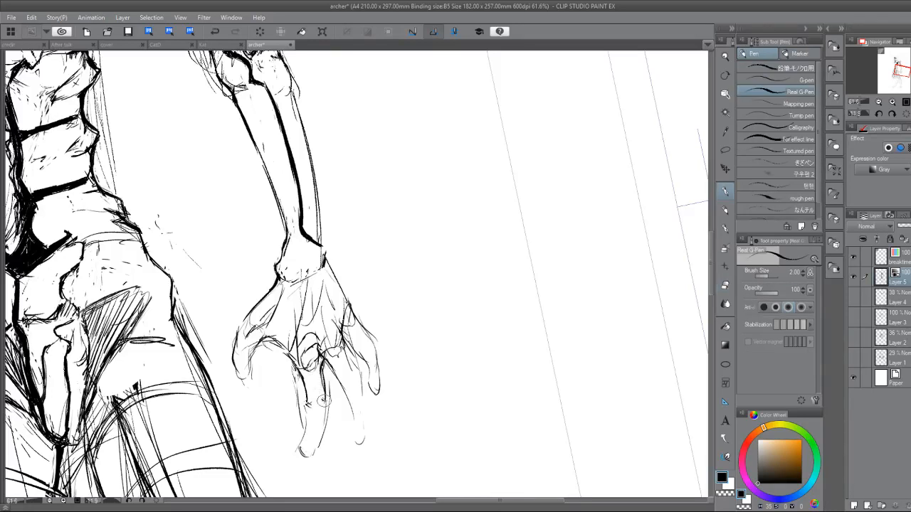
Draw a round joint midway down the longest finger and redefine the segment leading to its tip.
{"action": "mouse_move", "coordinate": [307, 405]}
{"action": "left_mouse_down"}
{"action": "mouse_move", "coordinate": [324, 402]}
{"action": "mouse_move", "coordinate": [314, 423]}
{"action": "mouse_move", "coordinate": [325, 427]}
{"action": "mouse_move", "coordinate": [303, 444]}
{"action": "left_mouse_up"}
{"action": "left_click_drag", "start_coordinate": [301, 448], "coordinate": [308, 453]}
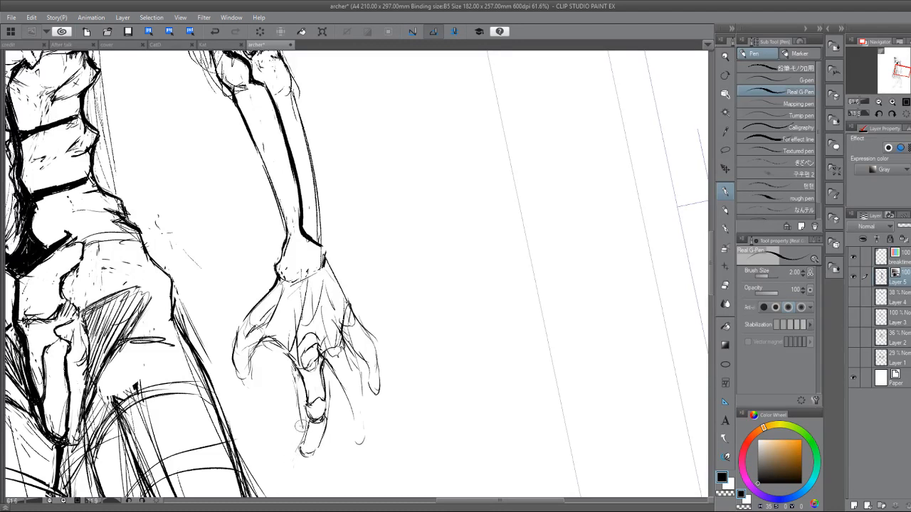
{"action": "mouse_move", "coordinate": [306, 404]}
{"action": "left_mouse_down"}
{"action": "mouse_move", "coordinate": [306, 414]}
{"action": "mouse_move", "coordinate": [323, 419]}
{"action": "mouse_move", "coordinate": [313, 399]}
{"action": "mouse_move", "coordinate": [326, 404]}
{"action": "mouse_move", "coordinate": [310, 403]}
{"action": "mouse_move", "coordinate": [323, 383]}
{"action": "mouse_move", "coordinate": [326, 403]}
{"action": "mouse_move", "coordinate": [330, 360]}
{"action": "left_mouse_up"}
Refine the longest finger's upper bone and joint with alternating pen and eraser touches, removing stray marks.
{"action": "key", "text": "e"}
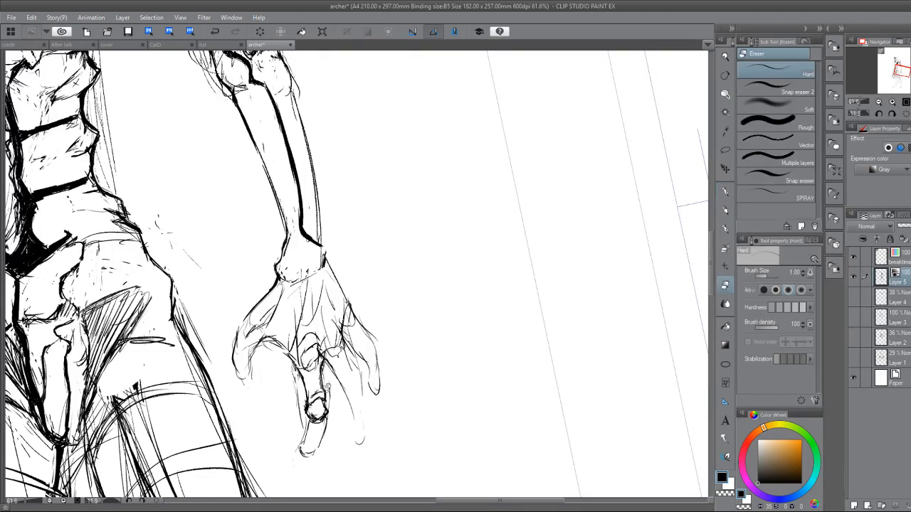
{"action": "key", "text": "p"}
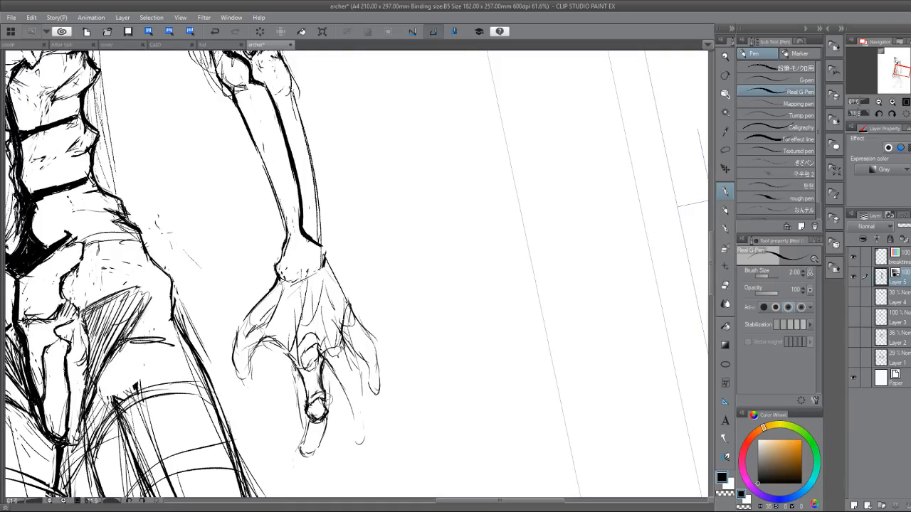
{"action": "key", "text": "e"}
{"action": "key", "text": "p"}
{"action": "key", "text": "e"}
{"action": "left_click_drag", "start_coordinate": [322, 391], "coordinate": [308, 399]}
{"action": "key", "text": "p"}
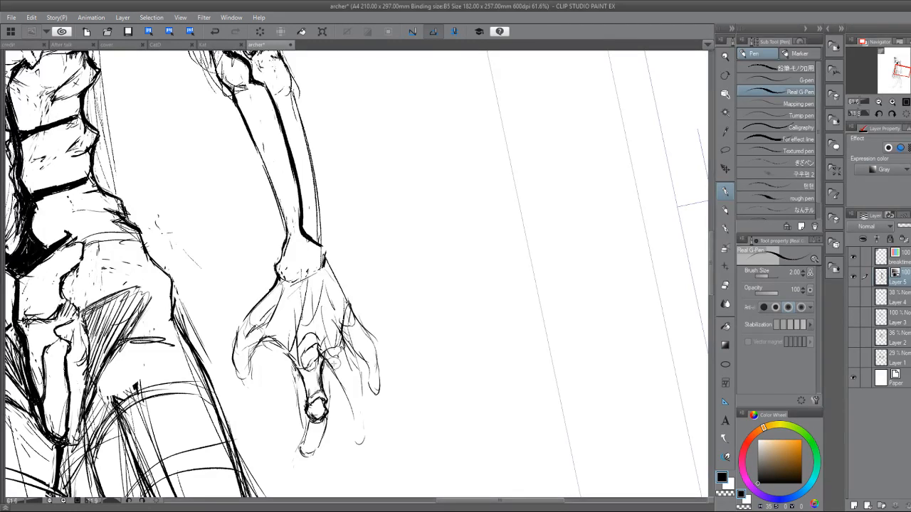
Outline the thumb's tip bone with bold, angular edges and erase the loose sketch lines around its joint.
{"action": "mouse_move", "coordinate": [247, 320]}
{"action": "left_mouse_down"}
{"action": "mouse_move", "coordinate": [256, 325]}
{"action": "mouse_move", "coordinate": [240, 319]}
{"action": "mouse_move", "coordinate": [248, 315]}
{"action": "mouse_move", "coordinate": [230, 345]}
{"action": "mouse_move", "coordinate": [258, 330]}
{"action": "mouse_move", "coordinate": [250, 352]}
{"action": "mouse_move", "coordinate": [233, 355]}
{"action": "mouse_move", "coordinate": [247, 389]}
{"action": "left_mouse_up"}
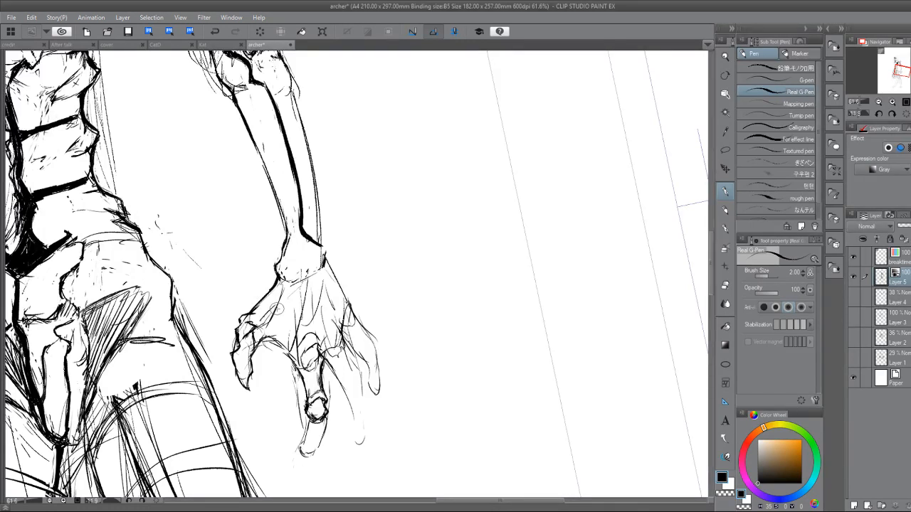
{"action": "key", "text": "e"}
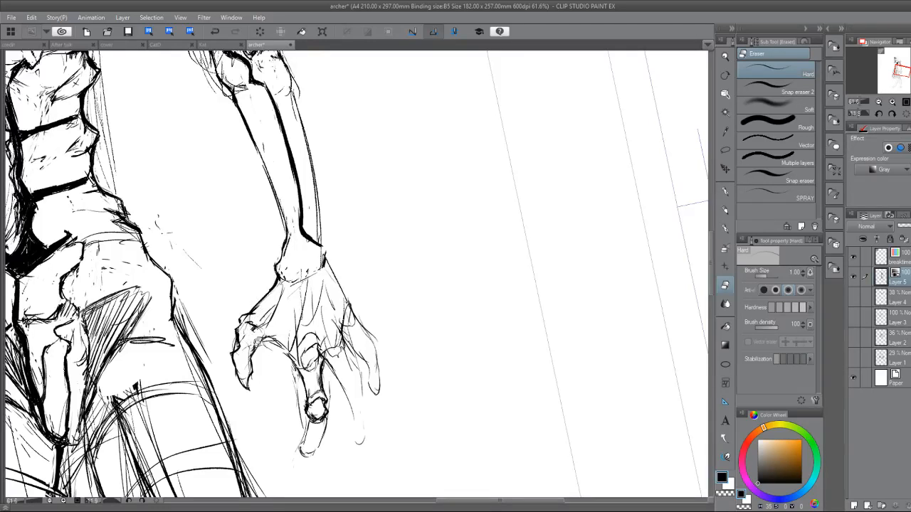
{"action": "key", "text": "p"}
{"action": "key", "text": "e"}
{"action": "key", "text": "p"}
{"action": "key", "text": "e"}
{"action": "key", "text": "p"}
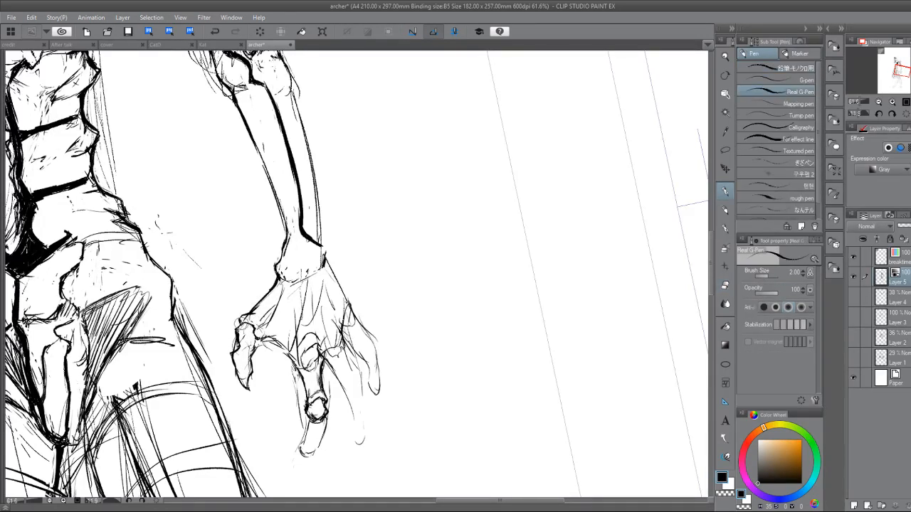
Rework the outer edge of the thumb's base bone with a jagged, knobbly contour running up towards the wrist.
{"action": "key", "text": "e"}
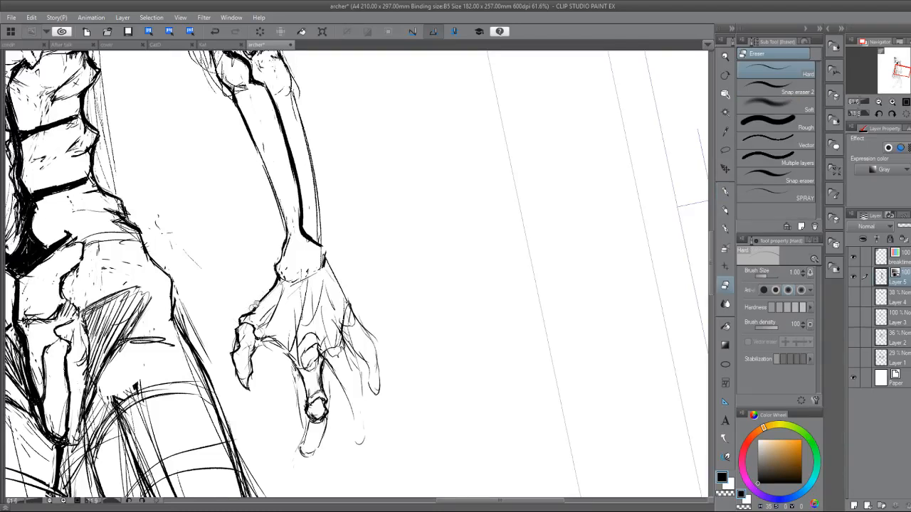
{"action": "key", "text": "p"}
{"action": "mouse_move", "coordinate": [270, 287]}
{"action": "left_mouse_down"}
{"action": "mouse_move", "coordinate": [252, 296]}
{"action": "mouse_move", "coordinate": [265, 292]}
{"action": "mouse_move", "coordinate": [259, 287]}
{"action": "mouse_move", "coordinate": [270, 294]}
{"action": "mouse_move", "coordinate": [263, 287]}
{"action": "mouse_move", "coordinate": [263, 309]}
{"action": "left_mouse_up"}
{"action": "key", "text": "e"}
{"action": "key", "text": "p"}
{"action": "key", "text": "e"}
{"action": "key", "text": "p"}
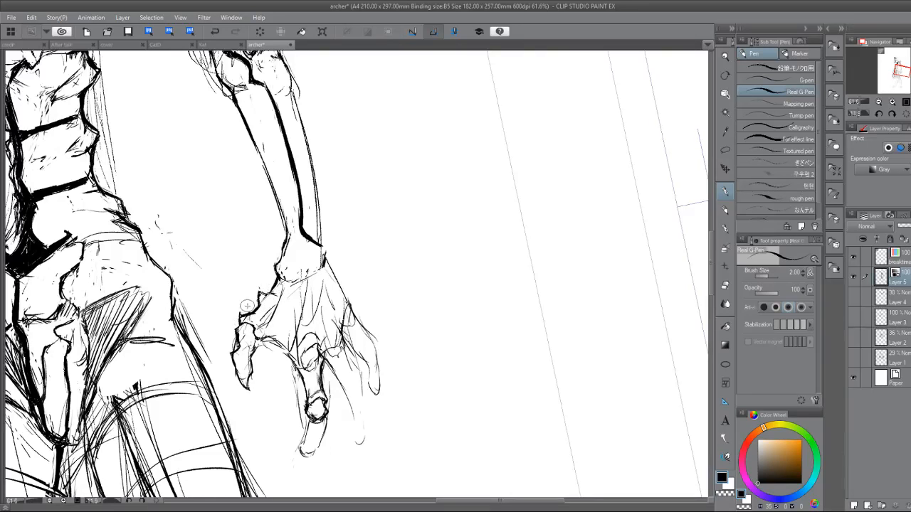
Refine the inner marks of the thumb's base bone with alternating pen and eraser touches.
{"action": "key", "text": "e"}
{"action": "key", "text": "p"}
{"action": "key", "text": "e"}
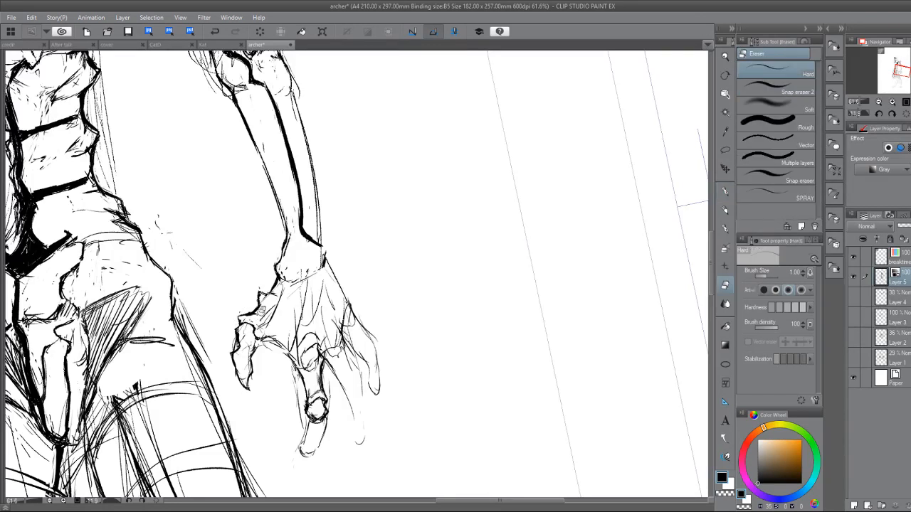
{"action": "key", "text": "p"}
{"action": "key", "text": "e"}
Trim the outer edge of the thumb's end bone and redraw its inner edge below the joint.
{"action": "left_click_drag", "start_coordinate": [237, 344], "coordinate": [233, 349]}
{"action": "key", "text": "p"}
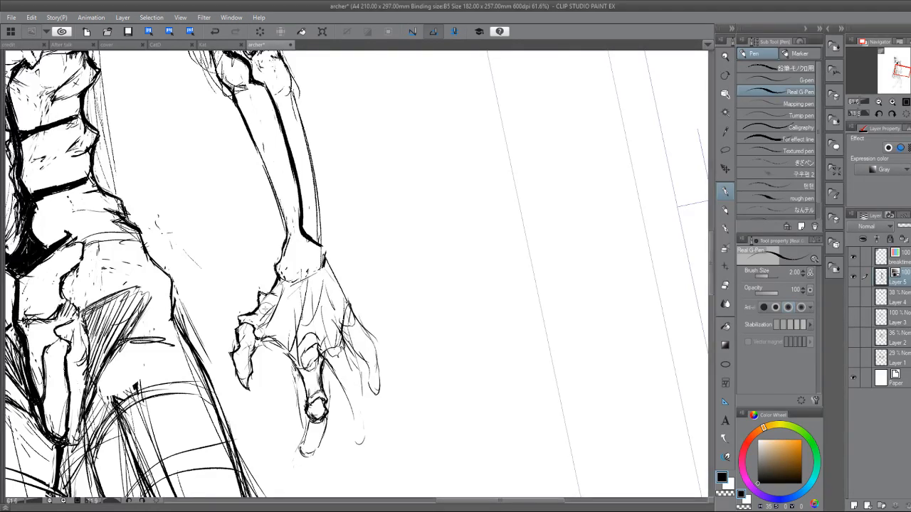
{"action": "left_click_drag", "start_coordinate": [257, 334], "coordinate": [251, 347]}
{"action": "key", "text": "e"}
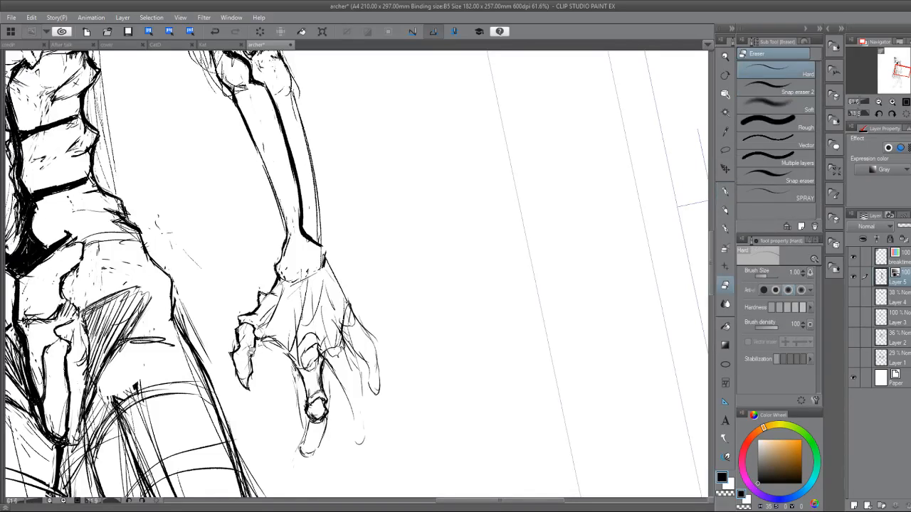
{"action": "key", "text": "p"}
{"action": "left_click_drag", "start_coordinate": [251, 347], "coordinate": [247, 364]}
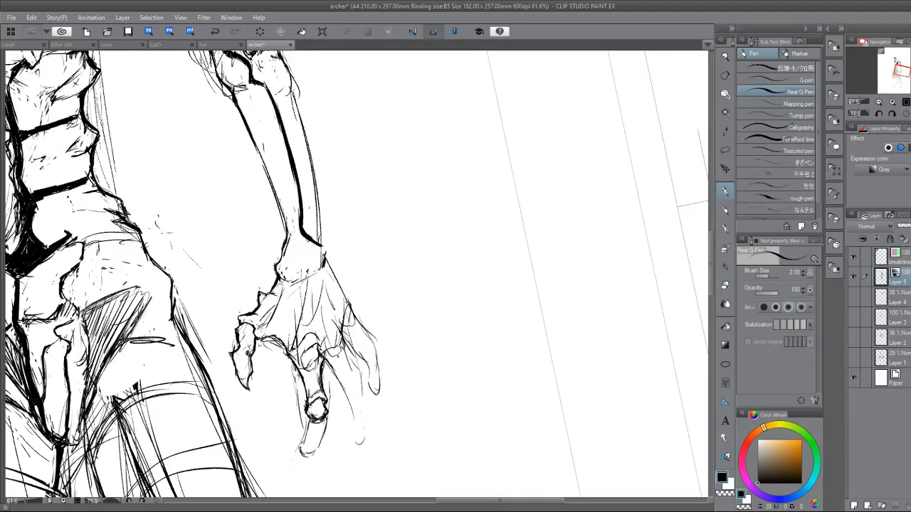
Draw a bold rounded knuckle cap at the base of the longest finger and erase the loose sketch loop inside it.
{"action": "mouse_move", "coordinate": [296, 345]}
{"action": "left_mouse_down"}
{"action": "mouse_move", "coordinate": [321, 339]}
{"action": "mouse_move", "coordinate": [306, 352]}
{"action": "left_mouse_up"}
{"action": "key", "text": "e"}
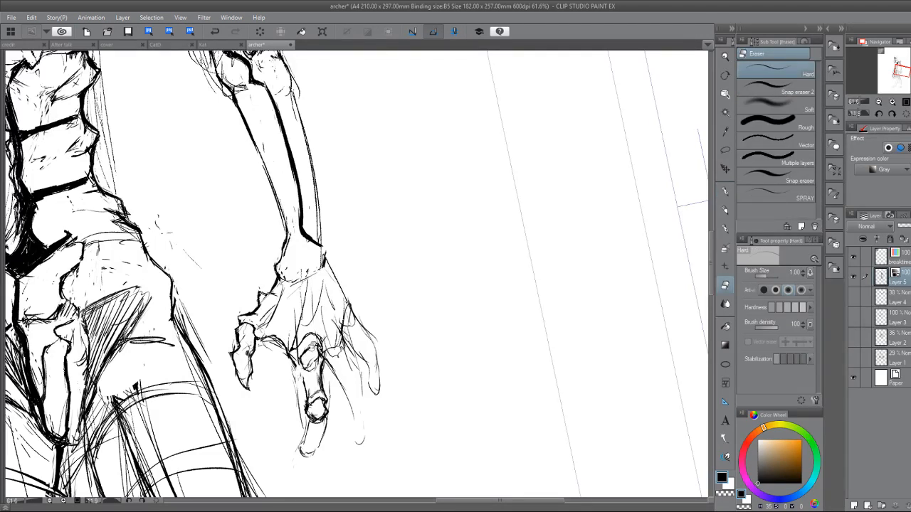
{"action": "key", "text": "p"}
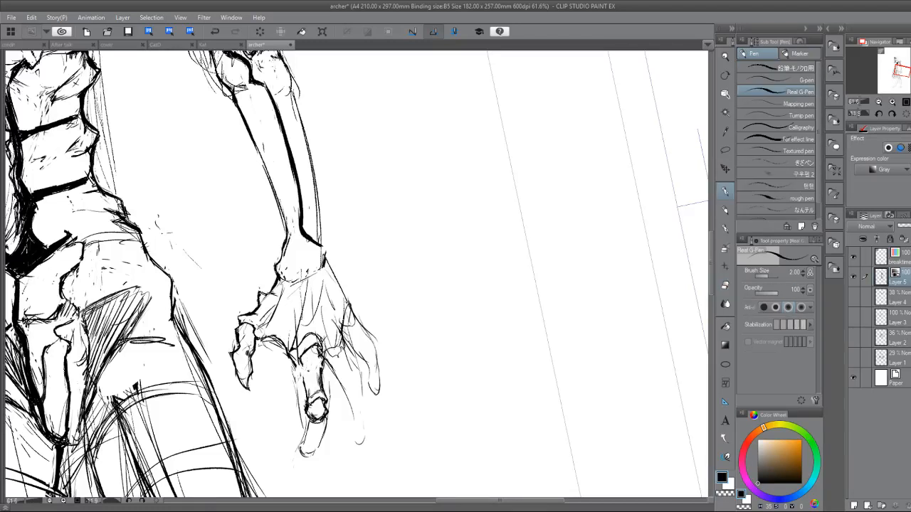
{"action": "key", "text": "e"}
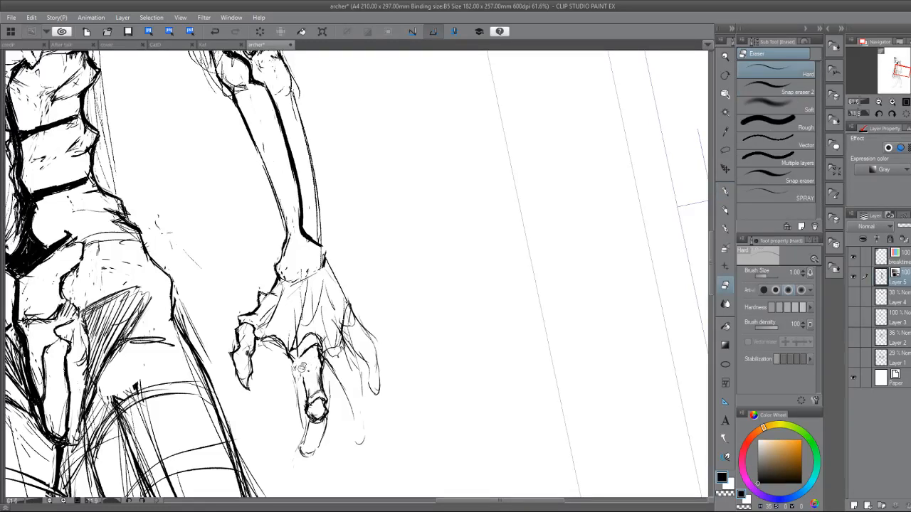
{"action": "key", "text": "p"}
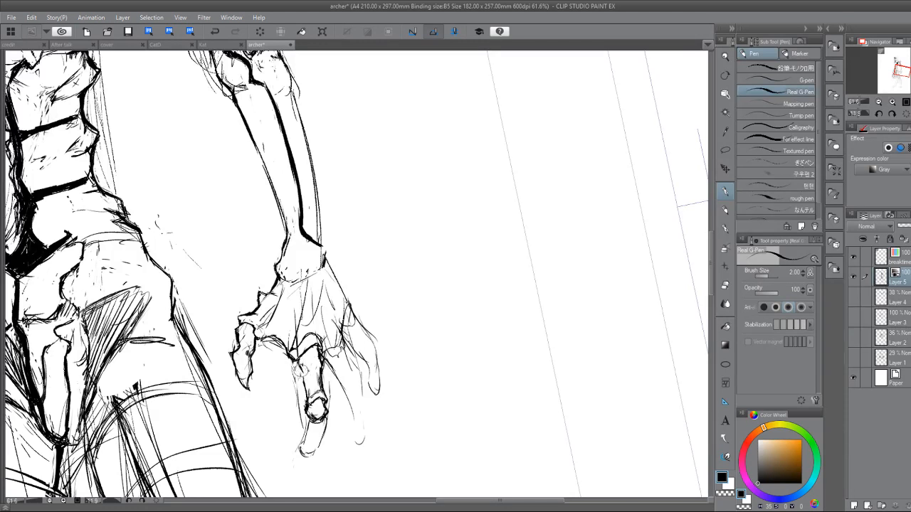
{"action": "key", "text": "e"}
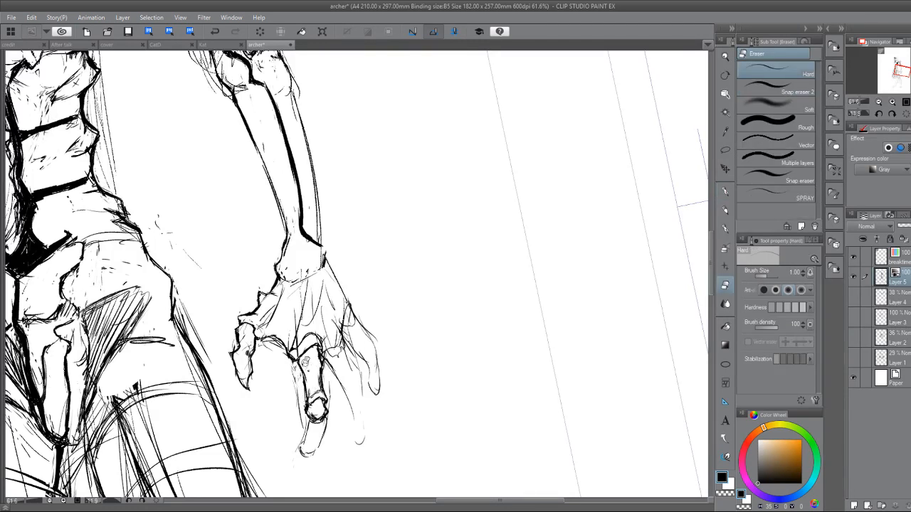
Clean the inside of the longest finger's upper bone and tidy the contours down to its middle joint.
{"action": "mouse_move", "coordinate": [303, 359]}
{"action": "left_mouse_down"}
{"action": "mouse_move", "coordinate": [306, 410]}
{"action": "mouse_move", "coordinate": [302, 380]}
{"action": "left_mouse_up"}
{"action": "key", "text": "p"}
{"action": "key", "text": "e"}
{"action": "key", "text": "p"}
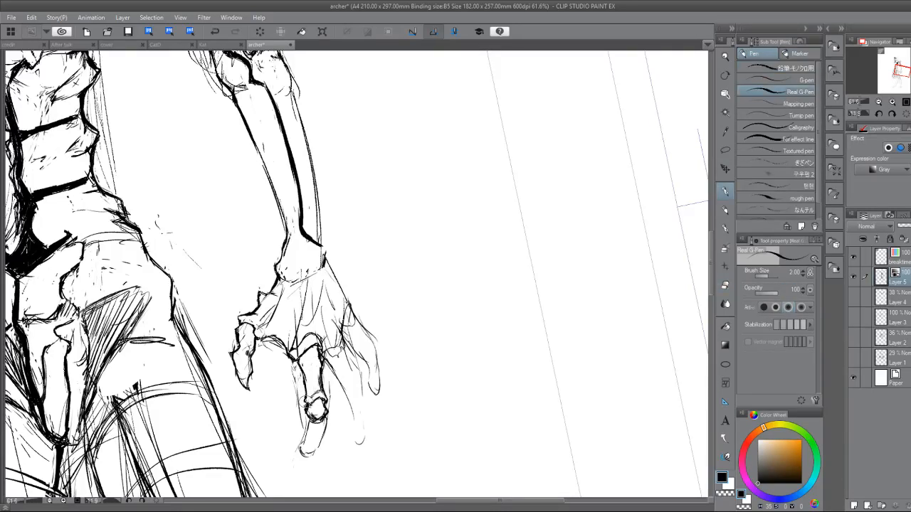
{"action": "key", "text": "e"}
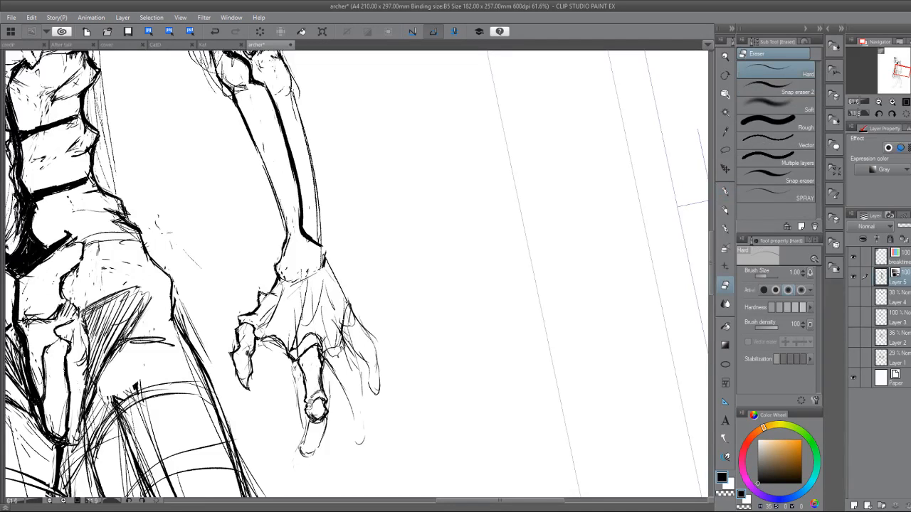
Shape the longest finger's tip as a small hooked bone end and erase the excess lines around it.
{"action": "key", "text": "p"}
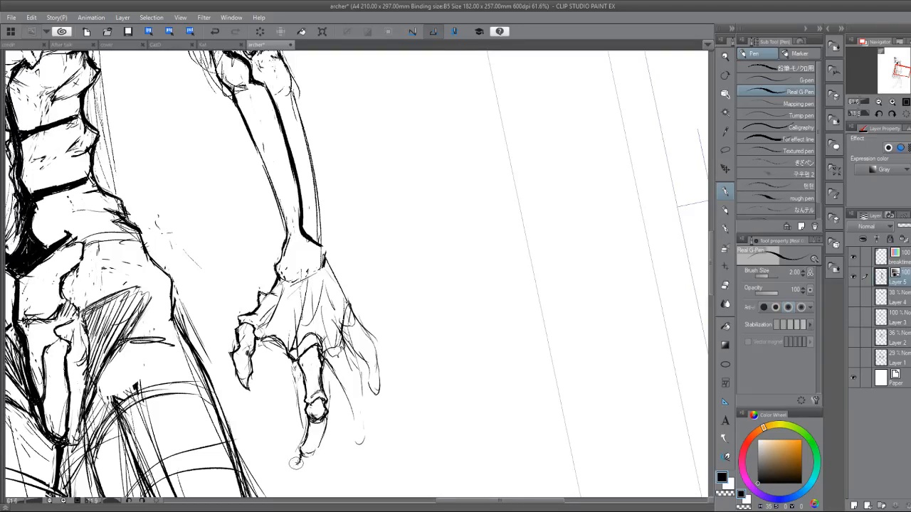
{"action": "key", "text": "e"}
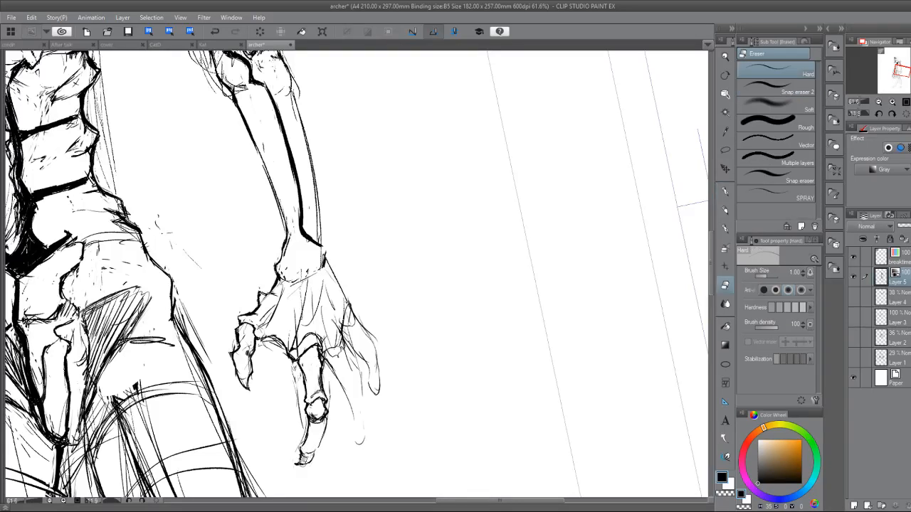
{"action": "key", "text": "p"}
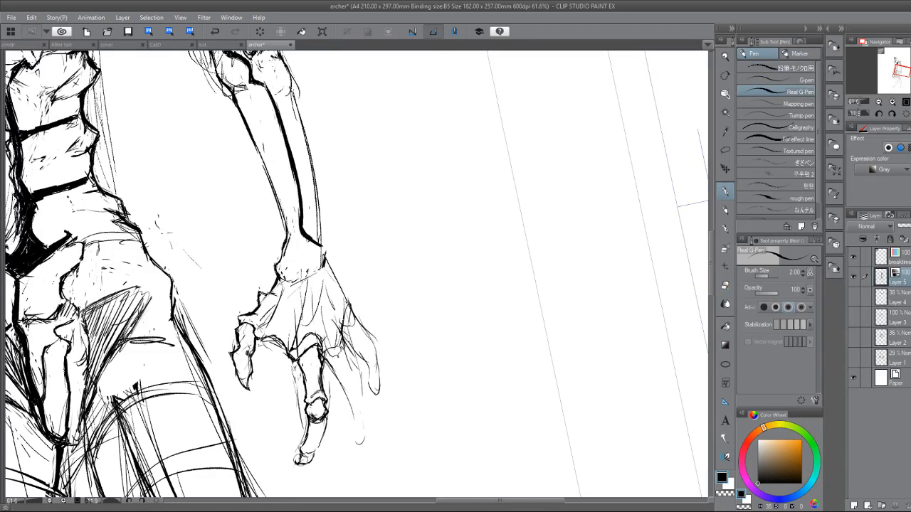
{"action": "key", "text": "e"}
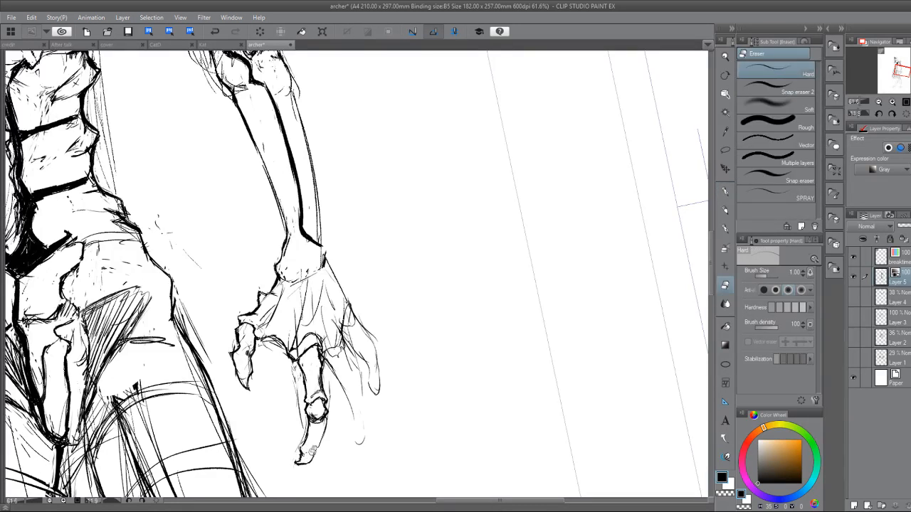
{"action": "key", "text": "p"}
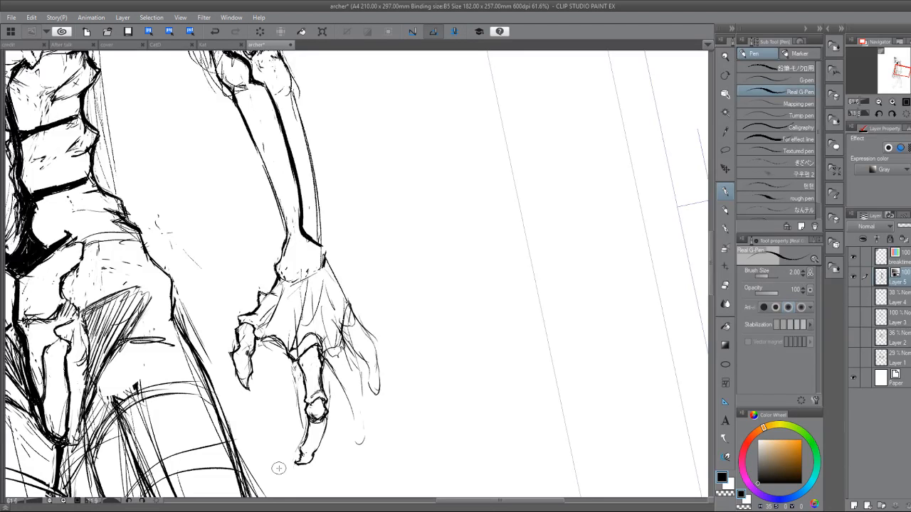
Erase the rough lines across the palm and draw curved knuckle ends on the two middle hand bones.
{"action": "key", "text": "e"}
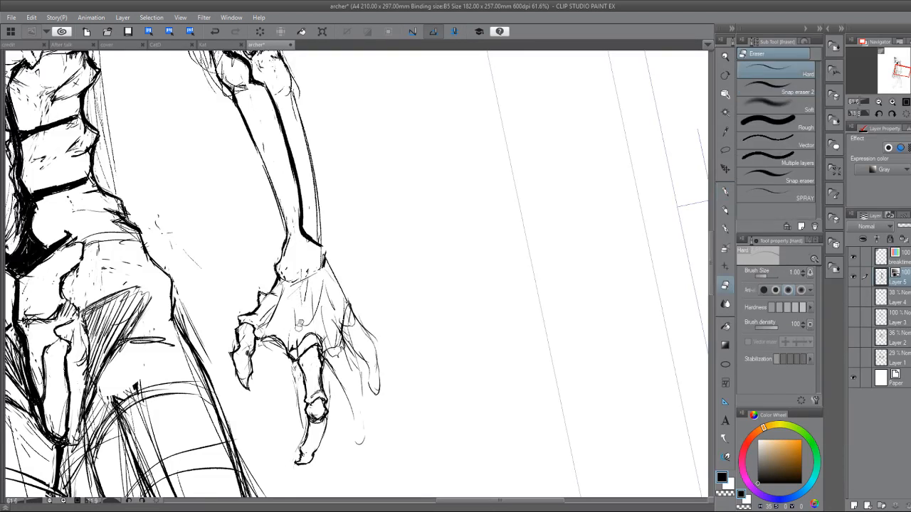
{"action": "key", "text": "p"}
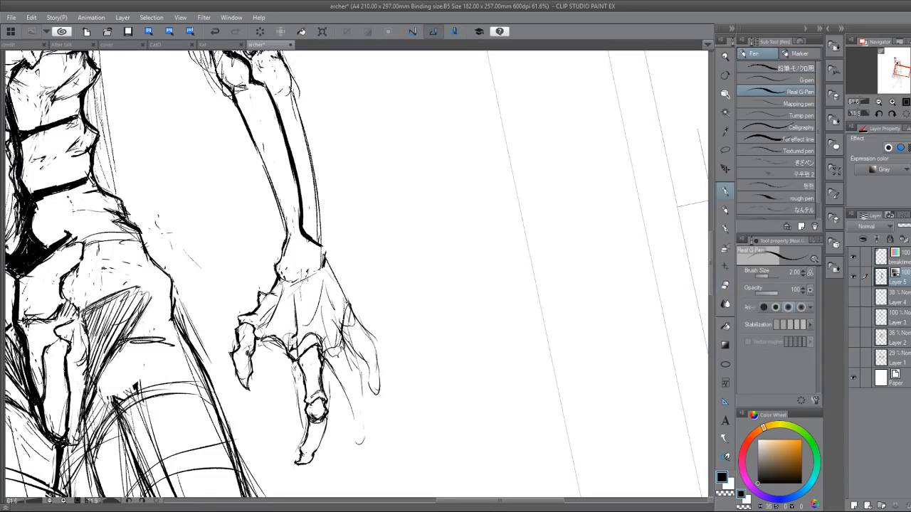
{"action": "mouse_move", "coordinate": [295, 334]}
{"action": "left_mouse_down"}
{"action": "mouse_move", "coordinate": [294, 326]}
{"action": "mouse_move", "coordinate": [307, 310]}
{"action": "mouse_move", "coordinate": [318, 318]}
{"action": "mouse_move", "coordinate": [321, 304]}
{"action": "mouse_move", "coordinate": [309, 302]}
{"action": "mouse_move", "coordinate": [330, 294]}
{"action": "mouse_move", "coordinate": [344, 329]}
{"action": "left_mouse_up"}
{"action": "key", "text": "e"}
{"action": "key", "text": "p"}
{"action": "key", "text": "e"}
{"action": "key", "text": "p"}
{"action": "key", "text": "e"}
{"action": "key", "text": "p"}
{"action": "key", "text": "e"}
{"action": "key", "text": "p"}
{"action": "key", "text": "e"}
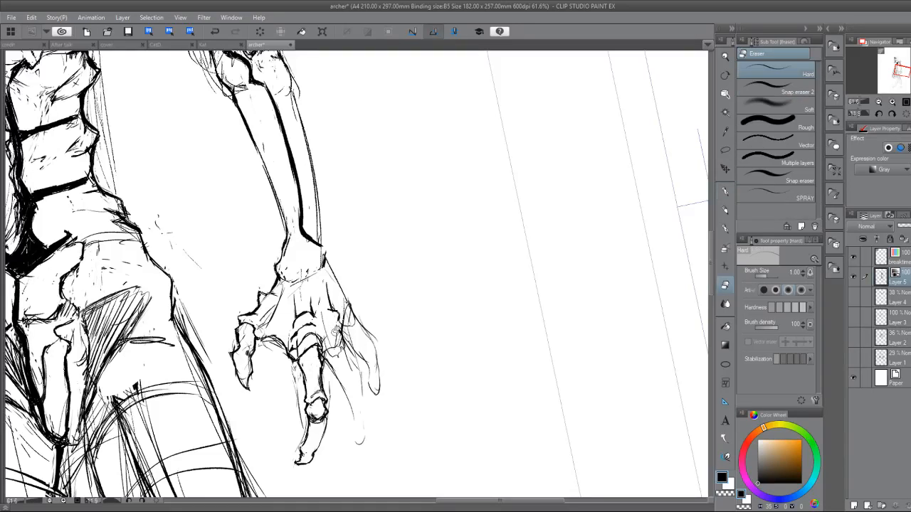
Draw a rounded joint at the base of the finger beside the longest one and erase the sketch lines around it.
{"action": "key", "text": "p"}
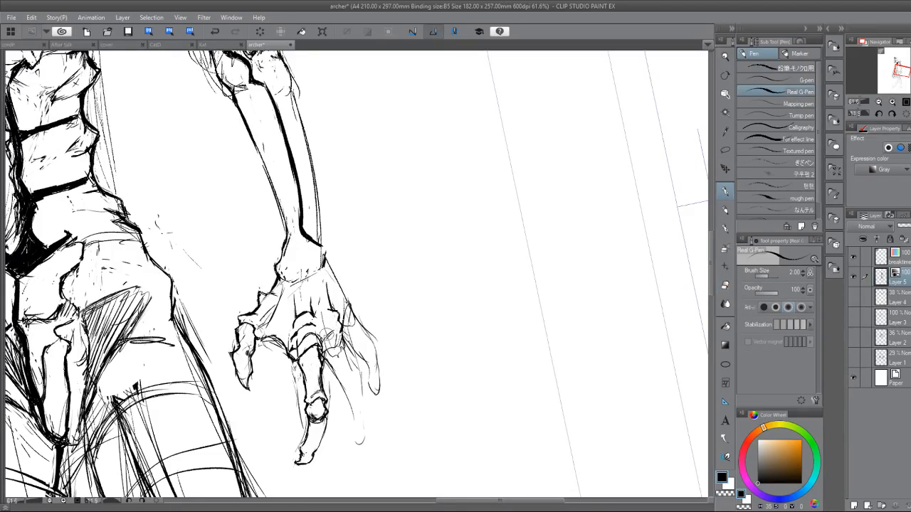
{"action": "left_click_drag", "start_coordinate": [342, 328], "coordinate": [325, 347]}
{"action": "key", "text": "e"}
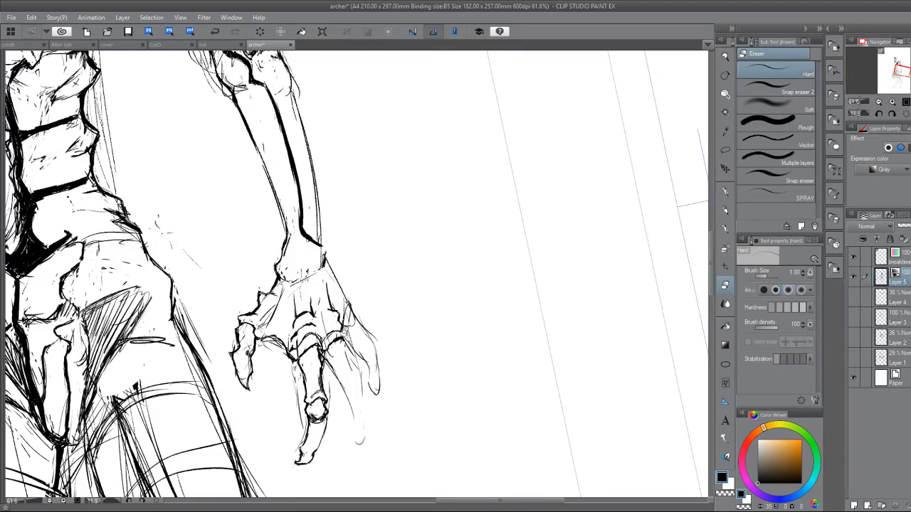
{"action": "key", "text": "p"}
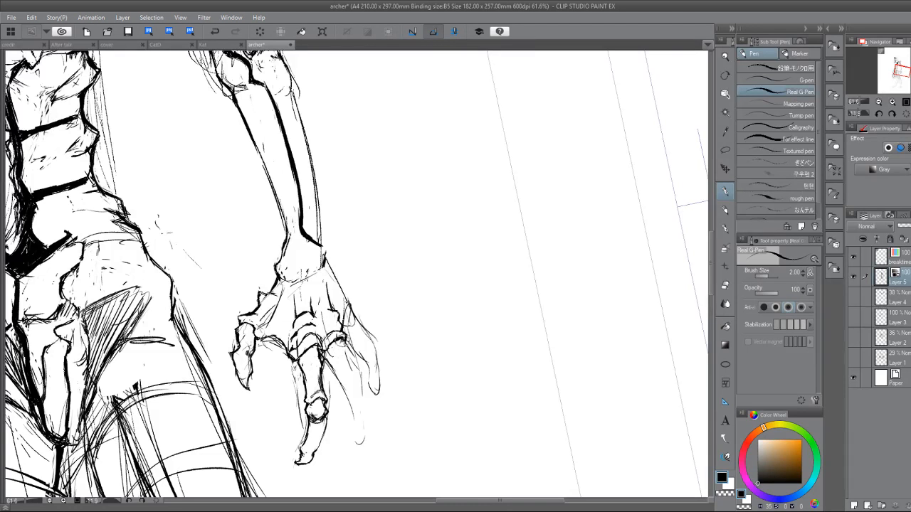
Draw the upper bone, round middle joint and slim tip bone of the finger beside the longest one.
{"action": "left_click_drag", "start_coordinate": [344, 338], "coordinate": [356, 384]}
{"action": "left_click_drag", "start_coordinate": [327, 356], "coordinate": [352, 402]}
{"action": "mouse_move", "coordinate": [357, 371]}
{"action": "left_mouse_down"}
{"action": "mouse_move", "coordinate": [366, 387]}
{"action": "mouse_move", "coordinate": [354, 398]}
{"action": "mouse_move", "coordinate": [366, 393]}
{"action": "mouse_move", "coordinate": [351, 406]}
{"action": "mouse_move", "coordinate": [370, 399]}
{"action": "mouse_move", "coordinate": [374, 411]}
{"action": "mouse_move", "coordinate": [354, 447]}
{"action": "left_mouse_up"}
{"action": "mouse_move", "coordinate": [372, 406]}
{"action": "left_mouse_down"}
{"action": "mouse_move", "coordinate": [370, 436]}
{"action": "mouse_move", "coordinate": [365, 419]}
{"action": "mouse_move", "coordinate": [357, 435]}
{"action": "mouse_move", "coordinate": [357, 418]}
{"action": "mouse_move", "coordinate": [348, 444]}
{"action": "mouse_move", "coordinate": [351, 455]}
{"action": "mouse_move", "coordinate": [355, 428]}
{"action": "mouse_move", "coordinate": [350, 450]}
{"action": "mouse_move", "coordinate": [352, 437]}
{"action": "mouse_move", "coordinate": [356, 450]}
{"action": "mouse_move", "coordinate": [368, 439]}
{"action": "mouse_move", "coordinate": [366, 453]}
{"action": "mouse_move", "coordinate": [339, 456]}
{"action": "mouse_move", "coordinate": [365, 455]}
{"action": "left_mouse_up"}
{"action": "key", "text": "r"}
{"action": "key", "text": "e"}
{"action": "key", "text": "p"}
{"action": "key", "text": "e"}
{"action": "key", "text": "p"}
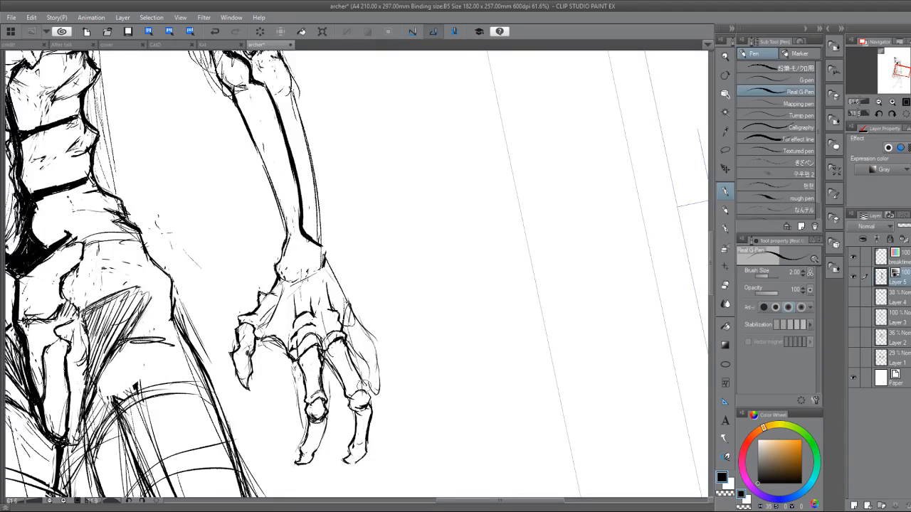
Define the second finger's middle joint and start a knobbly knuckle on the outer edge of the hand.
{"action": "mouse_move", "coordinate": [362, 385]}
{"action": "left_mouse_down"}
{"action": "mouse_move", "coordinate": [366, 391]}
{"action": "mouse_move", "coordinate": [353, 387]}
{"action": "left_mouse_up"}
{"action": "key", "text": "e"}
{"action": "key", "text": "p"}
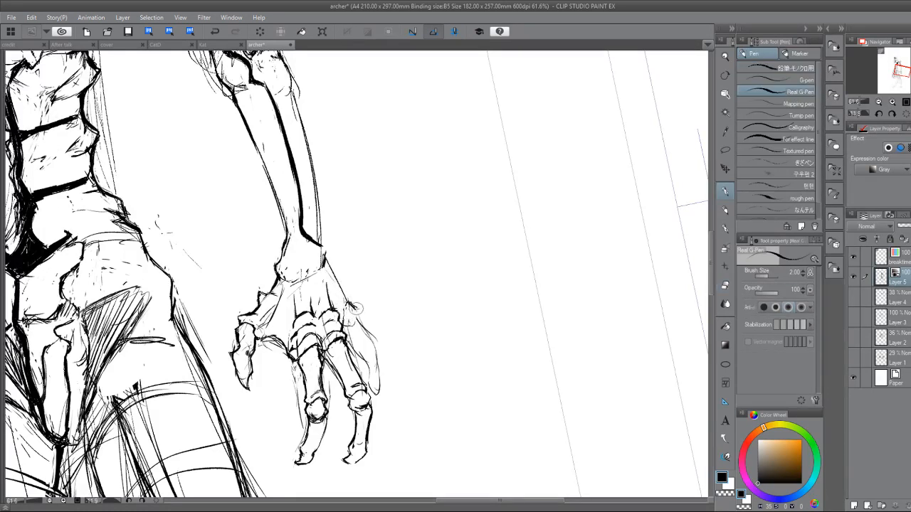
{"action": "key", "text": "e"}
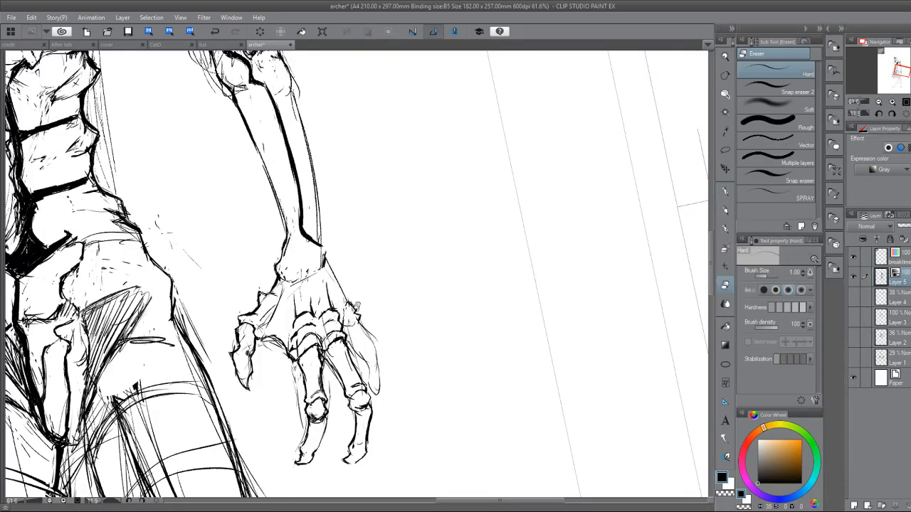
{"action": "key", "text": "p"}
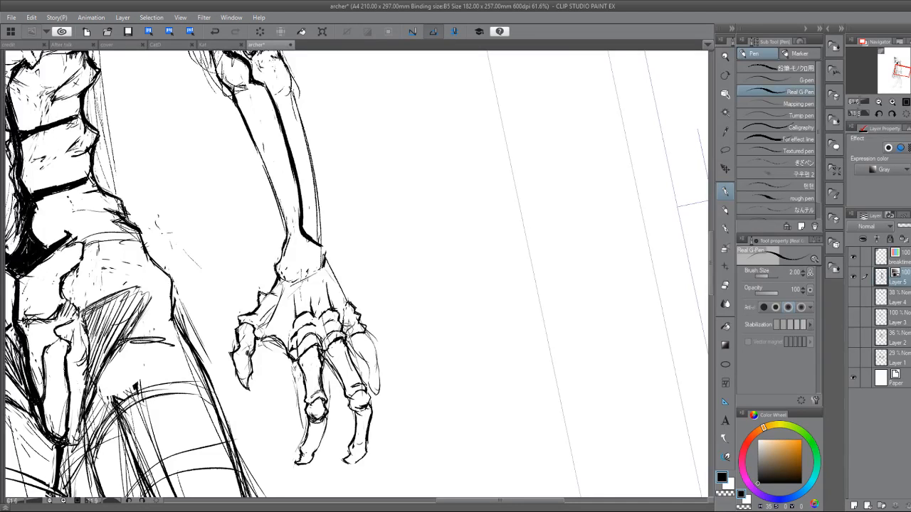
Refine the outermost knuckle and erase the rough line along the palm's outer edge.
{"action": "key", "text": "e"}
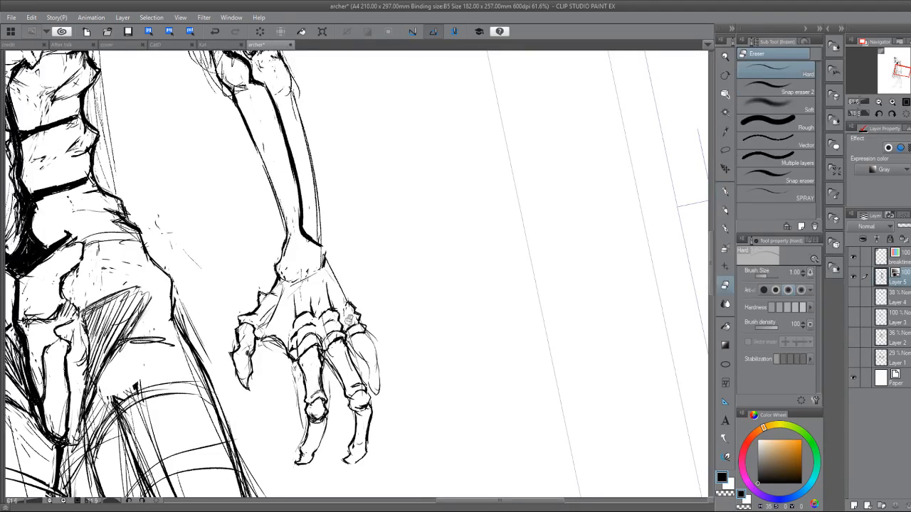
{"action": "key", "text": "p"}
{"action": "key", "text": "e"}
{"action": "key", "text": "p"}
{"action": "key", "text": "e"}
{"action": "key", "text": "p"}
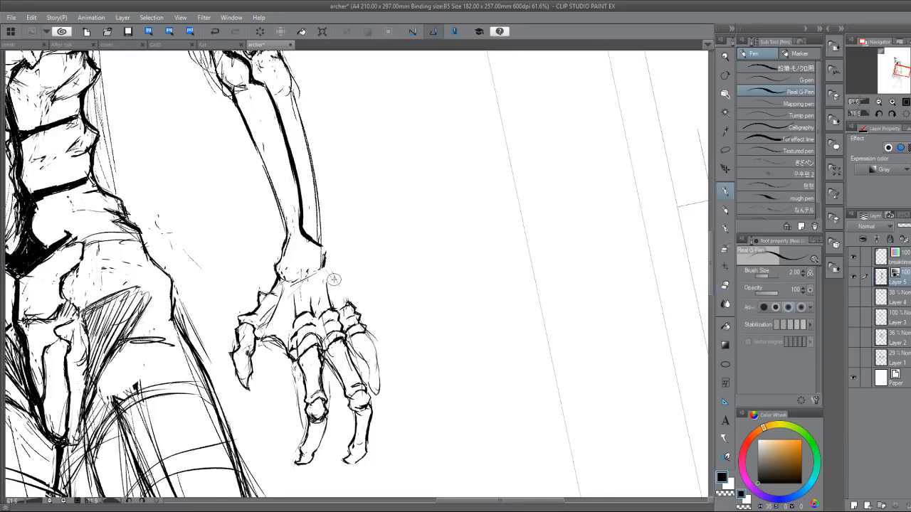
Redraw the palm's outer edge from the wrist down to the outermost knuckle.
{"action": "left_click_drag", "start_coordinate": [331, 278], "coordinate": [348, 303]}
{"action": "left_click_drag", "start_coordinate": [325, 255], "coordinate": [332, 267]}
{"action": "mouse_move", "coordinate": [322, 238]}
{"action": "left_mouse_down"}
{"action": "mouse_move", "coordinate": [322, 178]}
{"action": "mouse_move", "coordinate": [290, 78]}
{"action": "mouse_move", "coordinate": [303, 116]}
{"action": "mouse_move", "coordinate": [426, 91]}
{"action": "left_mouse_up"}
{"action": "key", "text": "ctrl+minus"}
{"action": "key", "text": "ctrl+minus"}
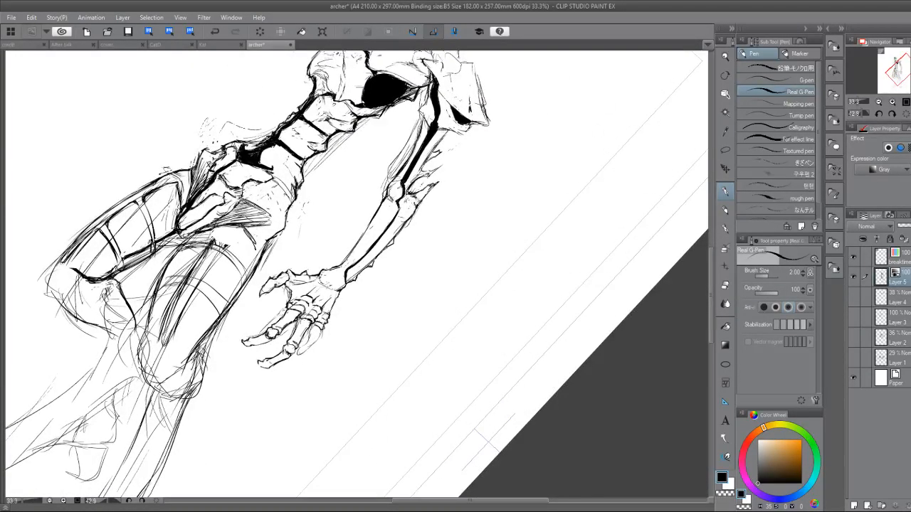
{"action": "left_click_drag", "start_coordinate": [427, 156], "coordinate": [284, 158]}
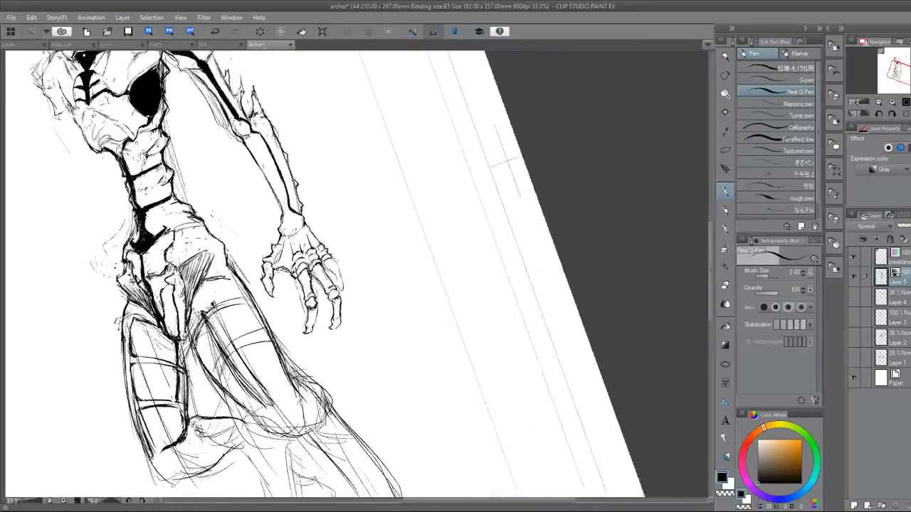
Bolden the lower outline of the far bent knee and start the front edge of the shin beneath it.
{"action": "left_click_drag", "start_coordinate": [299, 214], "coordinate": [425, 395]}
{"action": "left_click_drag", "start_coordinate": [356, 143], "coordinate": [426, 185]}
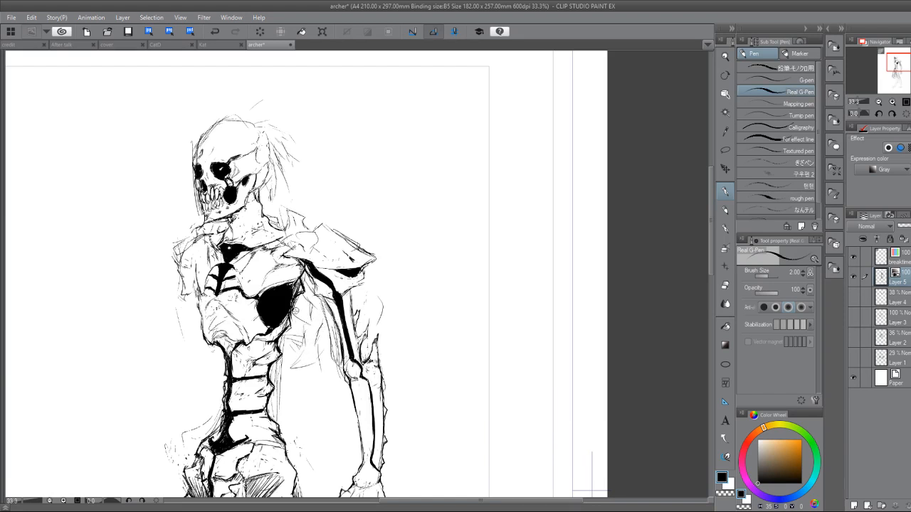
{"action": "left_click_drag", "start_coordinate": [303, 307], "coordinate": [303, 328]}
{"action": "left_click_drag", "start_coordinate": [592, 491], "coordinate": [629, 172]}
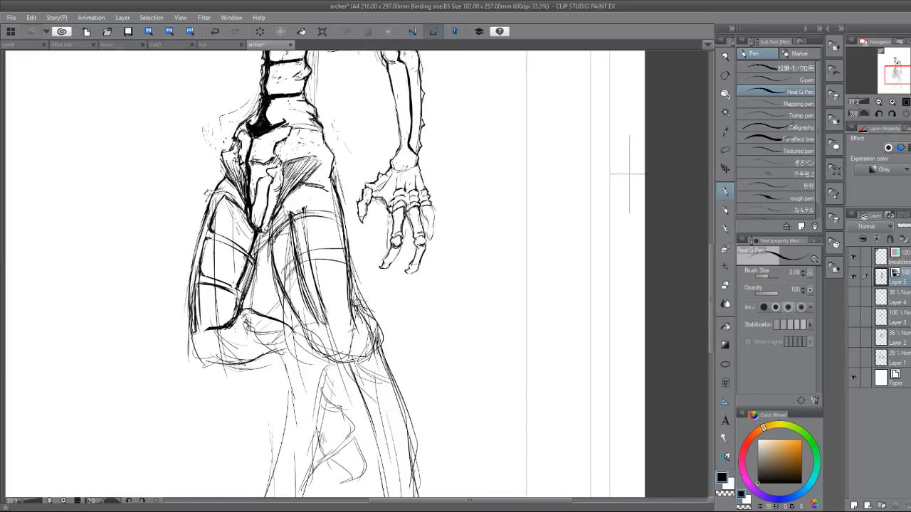
{"action": "mouse_move", "coordinate": [192, 322]}
{"action": "left_mouse_down"}
{"action": "mouse_move", "coordinate": [191, 349]}
{"action": "mouse_move", "coordinate": [214, 367]}
{"action": "mouse_move", "coordinate": [232, 354]}
{"action": "mouse_move", "coordinate": [224, 362]}
{"action": "mouse_move", "coordinate": [290, 345]}
{"action": "mouse_move", "coordinate": [293, 330]}
{"action": "mouse_move", "coordinate": [310, 340]}
{"action": "mouse_move", "coordinate": [320, 383]}
{"action": "left_mouse_up"}
{"action": "left_click_drag", "start_coordinate": [282, 349], "coordinate": [295, 390]}
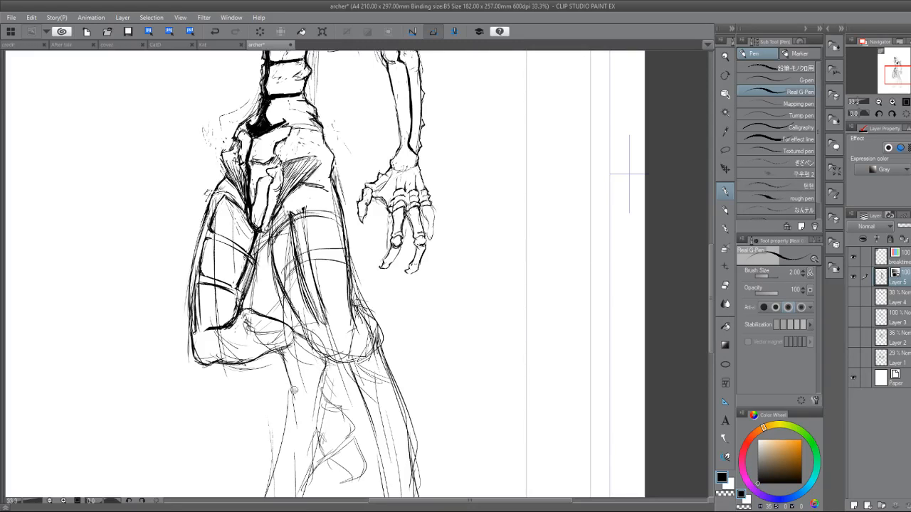
Reinforce the front and back edges of the far shin from below the knee down to the ankle with darker strokes.
{"action": "left_click_drag", "start_coordinate": [286, 449], "coordinate": [211, 331]}
{"action": "mouse_move", "coordinate": [250, 246]}
{"action": "left_mouse_down"}
{"action": "mouse_move", "coordinate": [245, 276]}
{"action": "mouse_move", "coordinate": [254, 285]}
{"action": "mouse_move", "coordinate": [238, 265]}
{"action": "mouse_move", "coordinate": [229, 276]}
{"action": "mouse_move", "coordinate": [254, 285]}
{"action": "left_mouse_up"}
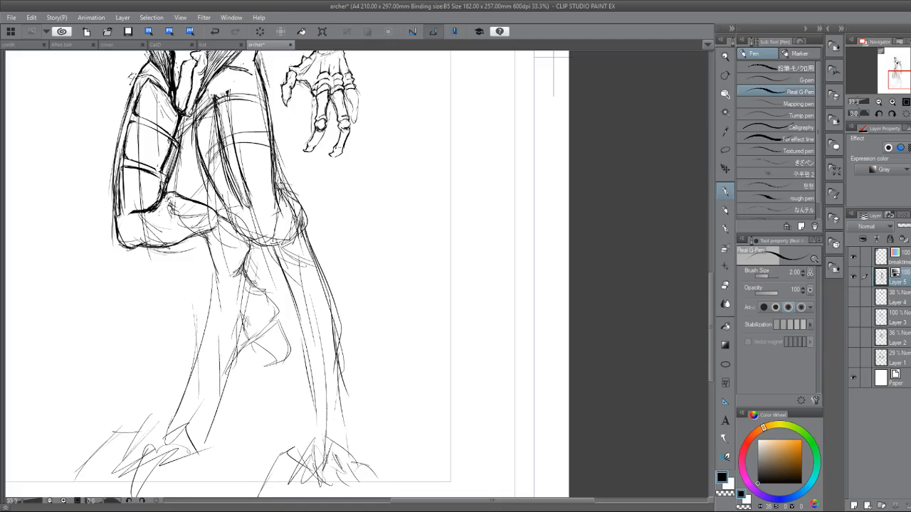
{"action": "mouse_move", "coordinate": [212, 263]}
{"action": "left_mouse_down"}
{"action": "mouse_move", "coordinate": [216, 316]}
{"action": "mouse_move", "coordinate": [194, 352]}
{"action": "mouse_move", "coordinate": [172, 423]}
{"action": "left_mouse_up"}
{"action": "left_click_drag", "start_coordinate": [251, 345], "coordinate": [233, 379]}
{"action": "left_click_drag", "start_coordinate": [238, 360], "coordinate": [222, 395]}
{"action": "left_click_drag", "start_coordinate": [219, 297], "coordinate": [187, 397]}
{"action": "left_click_drag", "start_coordinate": [205, 336], "coordinate": [176, 441]}
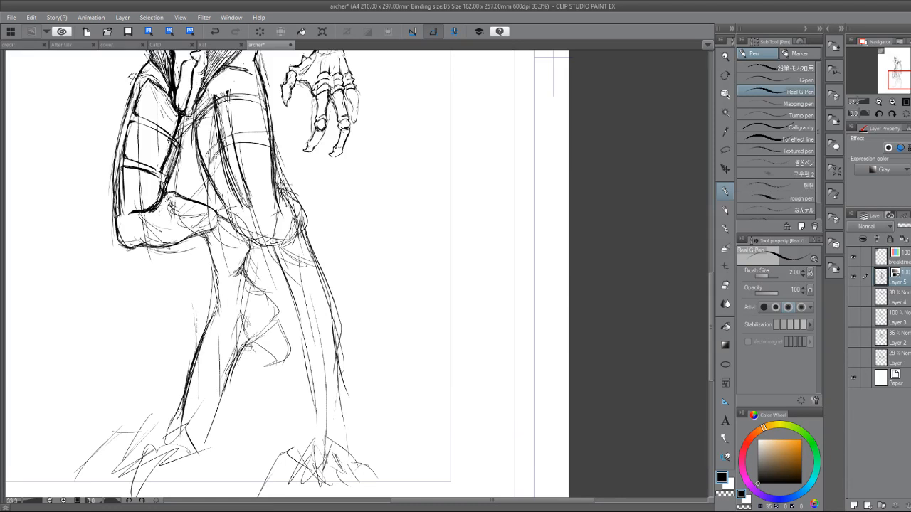
{"action": "mouse_move", "coordinate": [248, 338]}
{"action": "left_mouse_down"}
{"action": "mouse_move", "coordinate": [227, 401]}
{"action": "mouse_move", "coordinate": [229, 388]}
{"action": "mouse_move", "coordinate": [205, 450]}
{"action": "left_mouse_up"}
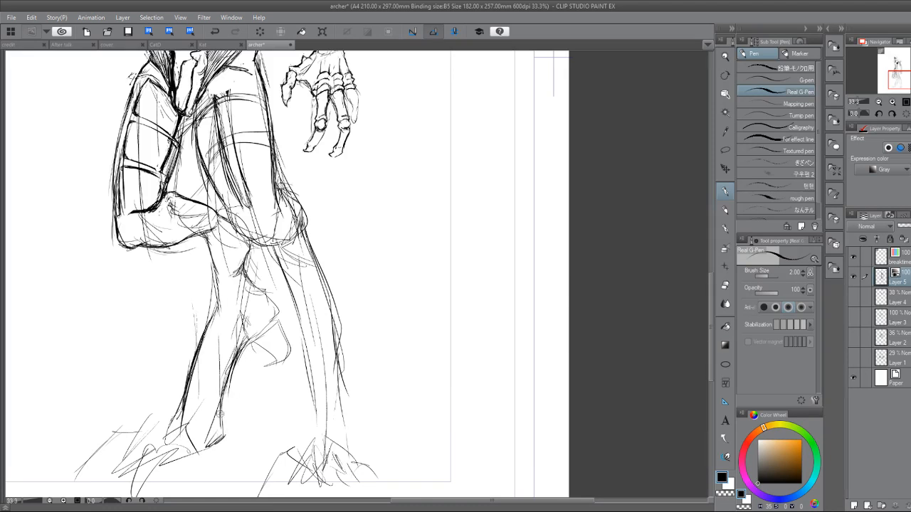
{"action": "left_click_drag", "start_coordinate": [237, 356], "coordinate": [225, 373]}
Draw the small hooked claw form behind the far shin and refine its tip with bolder pen strokes.
{"action": "left_click_drag", "start_coordinate": [258, 337], "coordinate": [242, 349]}
{"action": "mouse_move", "coordinate": [283, 312]}
{"action": "left_mouse_down"}
{"action": "mouse_move", "coordinate": [262, 330]}
{"action": "mouse_move", "coordinate": [260, 342]}
{"action": "mouse_move", "coordinate": [281, 334]}
{"action": "mouse_move", "coordinate": [265, 343]}
{"action": "mouse_move", "coordinate": [275, 364]}
{"action": "mouse_move", "coordinate": [291, 342]}
{"action": "mouse_move", "coordinate": [276, 355]}
{"action": "mouse_move", "coordinate": [281, 339]}
{"action": "left_mouse_up"}
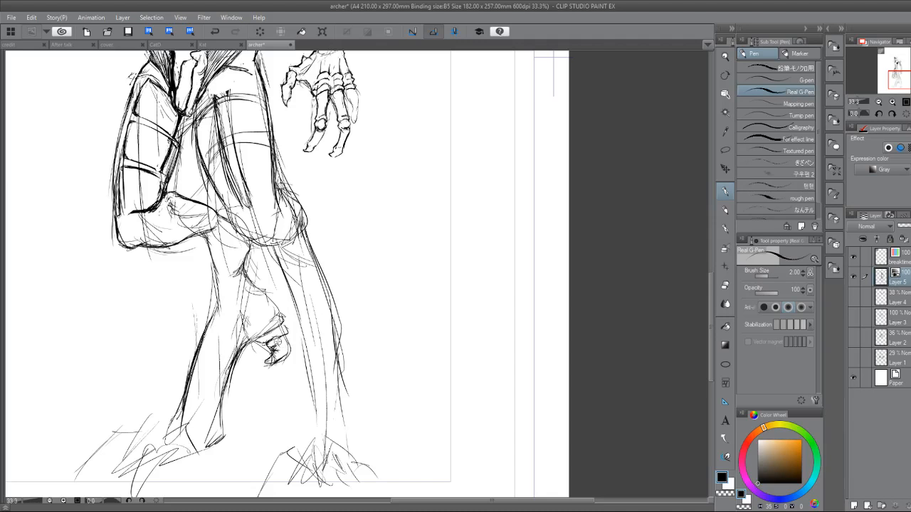
{"action": "key", "text": "e"}
{"action": "key", "text": "p"}
{"action": "mouse_move", "coordinate": [258, 342]}
{"action": "left_mouse_down"}
{"action": "mouse_move", "coordinate": [285, 333]}
{"action": "mouse_move", "coordinate": [266, 363]}
{"action": "left_mouse_up"}
{"action": "key", "text": "e"}
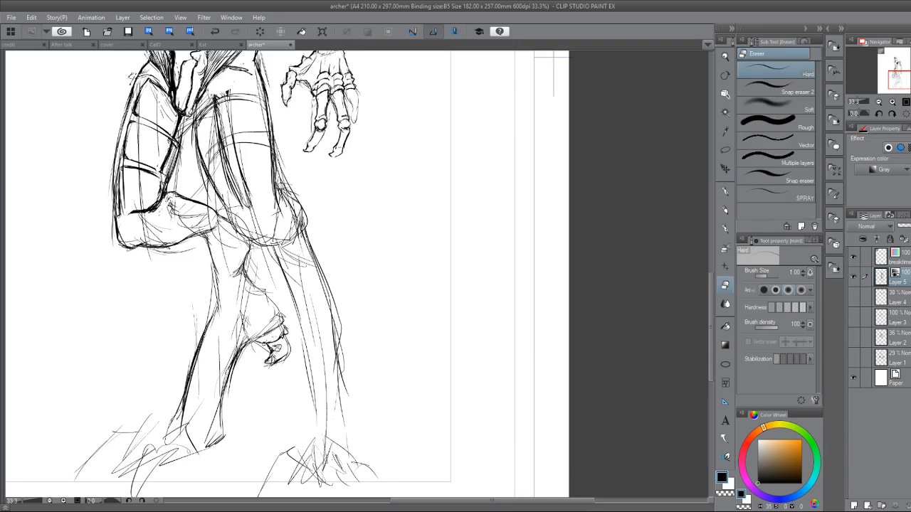
{"action": "key", "text": "p"}
{"action": "mouse_move", "coordinate": [266, 342]}
{"action": "left_mouse_down"}
{"action": "mouse_move", "coordinate": [275, 348]}
{"action": "mouse_move", "coordinate": [265, 363]}
{"action": "left_mouse_up"}
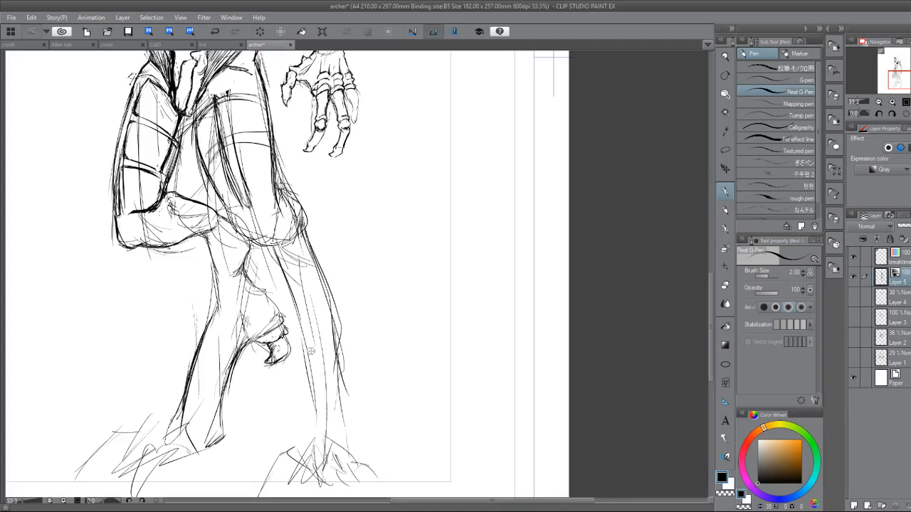
Strengthen the top edge of the far thigh plate just beneath the hip.
{"action": "mouse_move", "coordinate": [311, 351]}
{"action": "left_mouse_down"}
{"action": "mouse_move", "coordinate": [302, 455]}
{"action": "mouse_move", "coordinate": [328, 477]}
{"action": "mouse_move", "coordinate": [396, 398]}
{"action": "mouse_move", "coordinate": [435, 375]}
{"action": "left_mouse_up"}
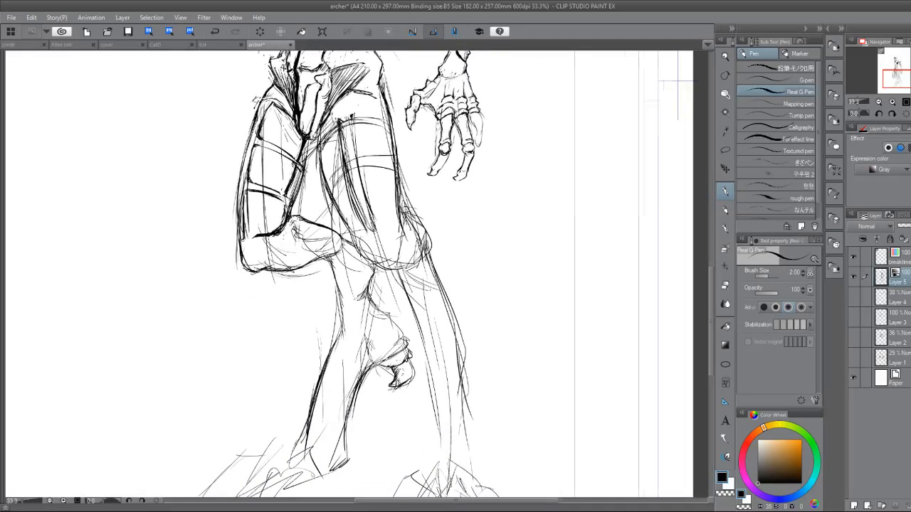
{"action": "left_click_drag", "start_coordinate": [469, 232], "coordinate": [455, 303]}
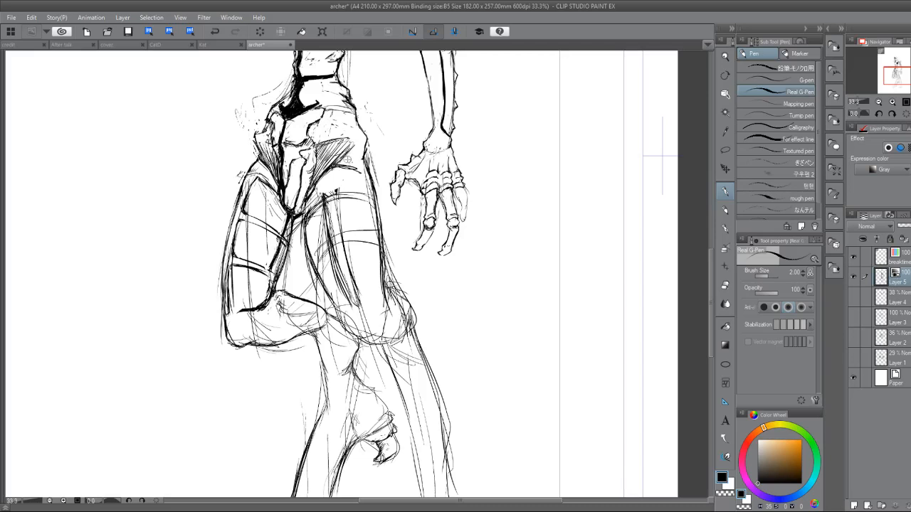
{"action": "key", "text": "e"}
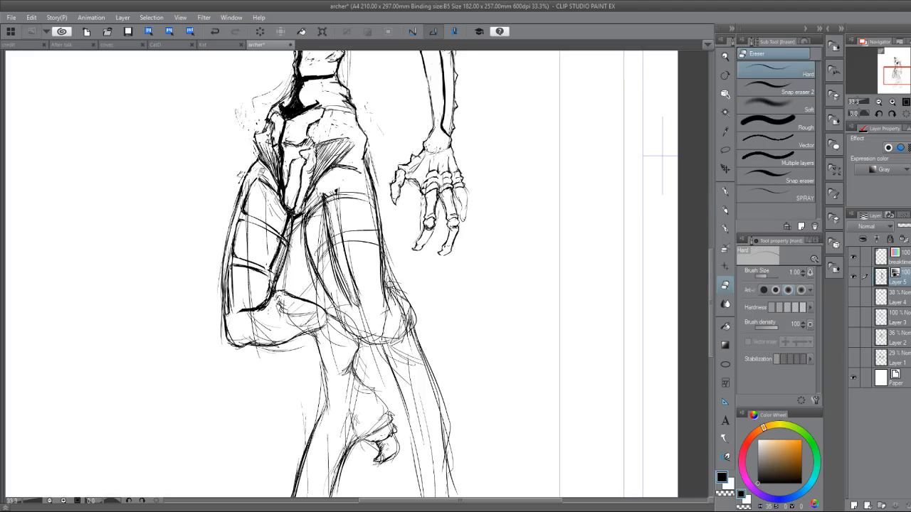
{"action": "key", "text": "p"}
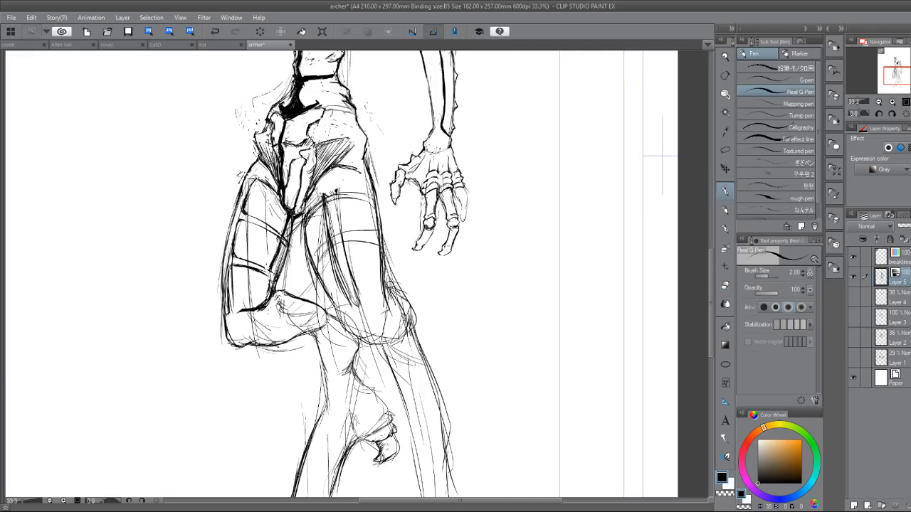
{"action": "left_click_drag", "start_coordinate": [248, 175], "coordinate": [272, 183]}
{"action": "key", "text": "e"}
{"action": "left_click_drag", "start_coordinate": [442, 178], "coordinate": [246, 209]}
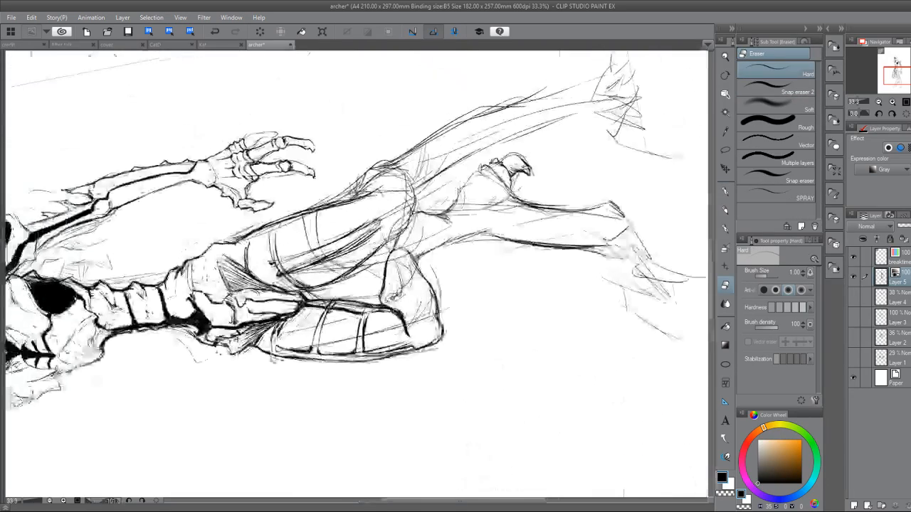
{"action": "scroll", "coordinate": [306, 299], "scroll_direction": "up", "scroll_amount": 2}
{"action": "left_click_drag", "start_coordinate": [320, 292], "coordinate": [317, 206]}
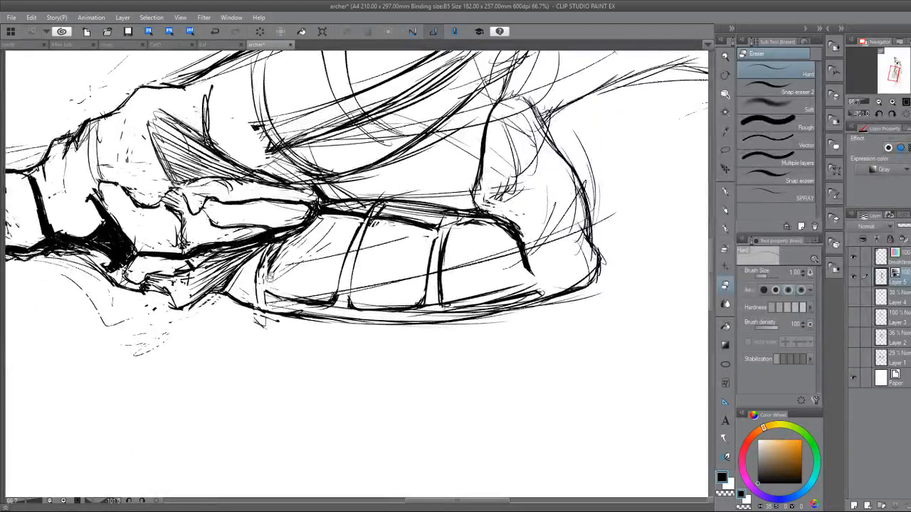
Ink the narrow band across the upper end of the far thigh with cleaner, bolder lines.
{"action": "key", "text": "p"}
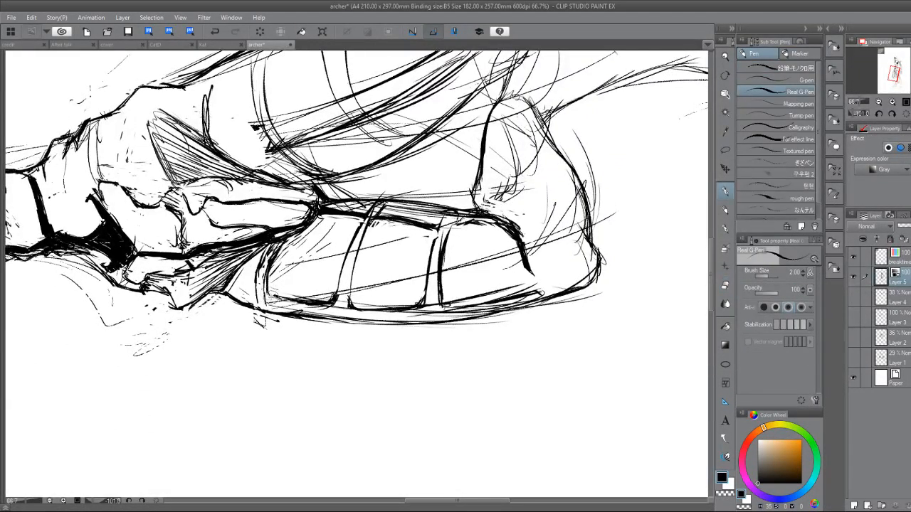
{"action": "key", "text": "e"}
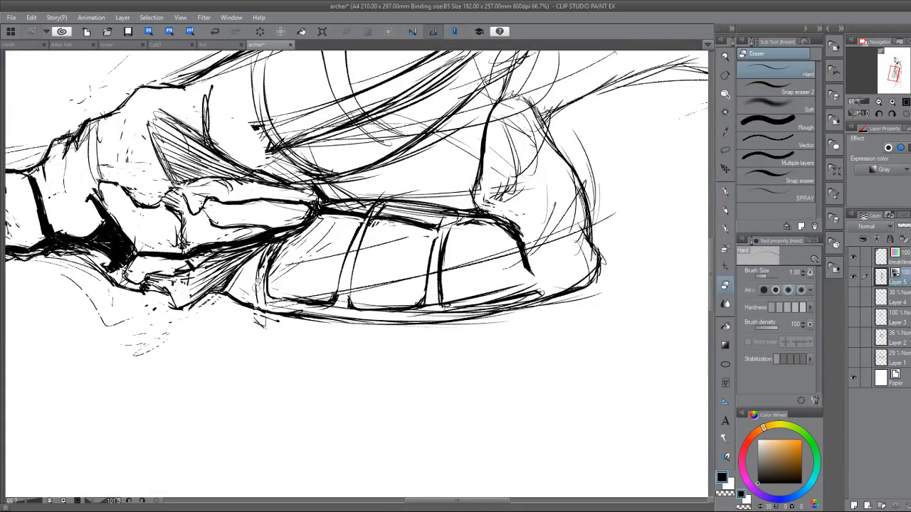
{"action": "key", "text": "p"}
{"action": "left_click_drag", "start_coordinate": [264, 262], "coordinate": [261, 307]}
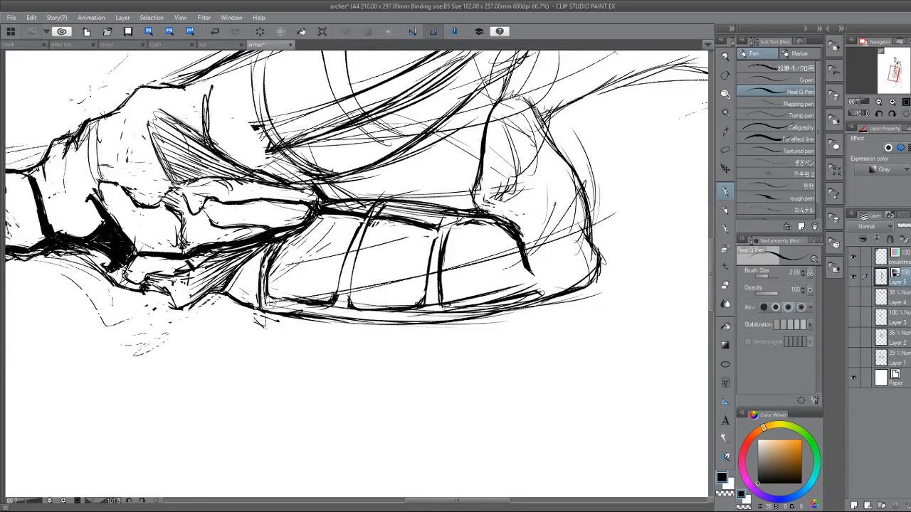
{"action": "key", "text": "e"}
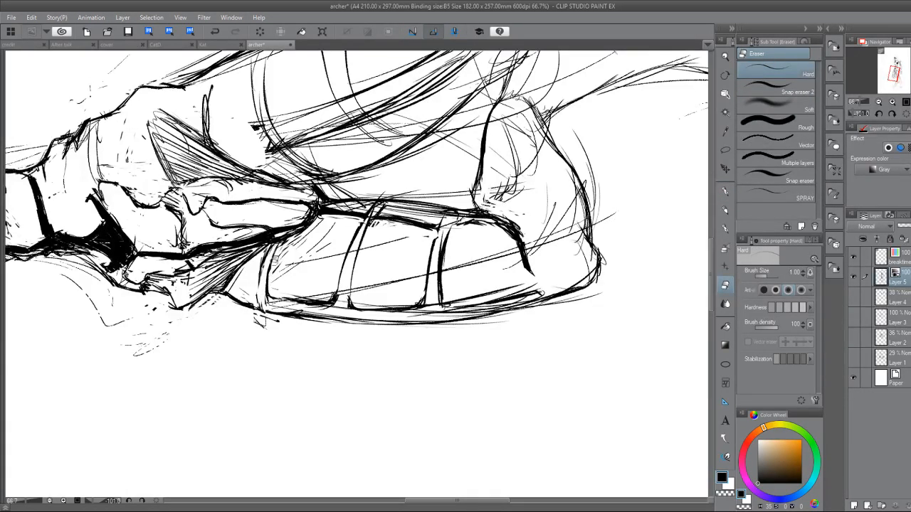
{"action": "key", "text": "p"}
{"action": "left_click_drag", "start_coordinate": [265, 248], "coordinate": [263, 306]}
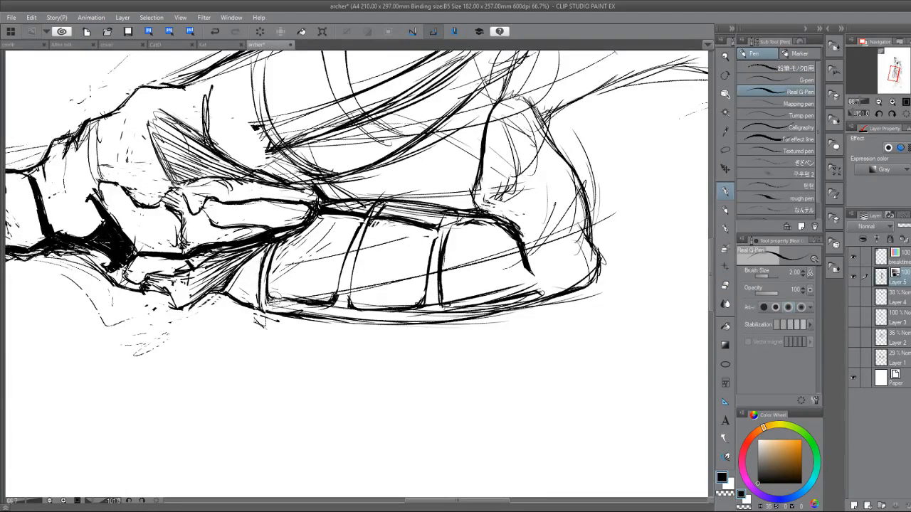
Draw a curved double-line band around the top of the near thigh and erase the rough lines crossing it.
{"action": "left_click_drag", "start_coordinate": [278, 272], "coordinate": [368, 196]}
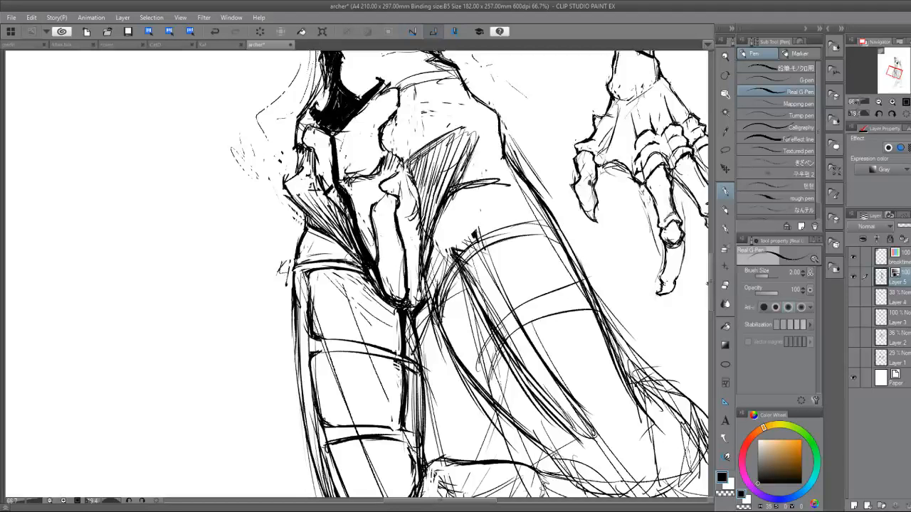
{"action": "mouse_move", "coordinate": [456, 274]}
{"action": "left_mouse_down"}
{"action": "mouse_move", "coordinate": [324, 191]}
{"action": "mouse_move", "coordinate": [286, 190]}
{"action": "mouse_move", "coordinate": [266, 224]}
{"action": "left_mouse_up"}
{"action": "mouse_move", "coordinate": [293, 181]}
{"action": "left_mouse_down"}
{"action": "mouse_move", "coordinate": [274, 217]}
{"action": "mouse_move", "coordinate": [274, 243]}
{"action": "left_mouse_up"}
{"action": "key", "text": "e"}
{"action": "left_click_drag", "start_coordinate": [276, 205], "coordinate": [265, 252]}
{"action": "key", "text": "p"}
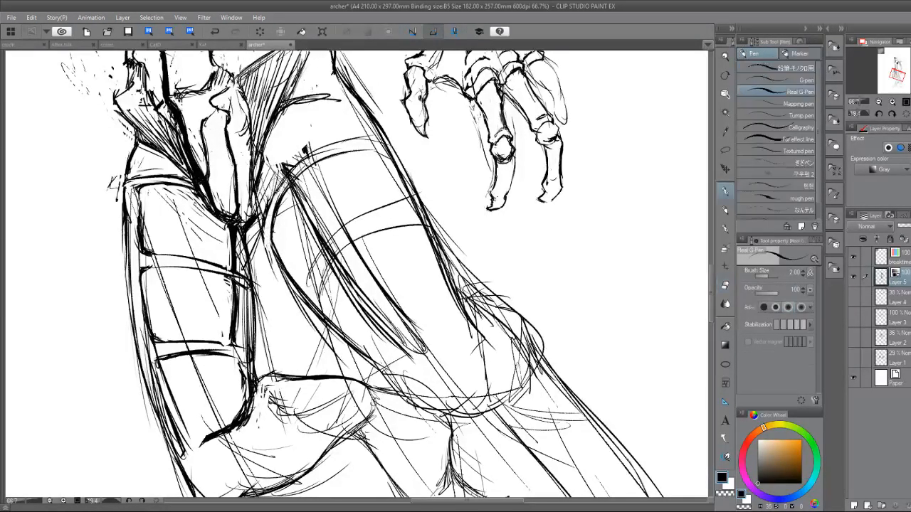
{"action": "left_click_drag", "start_coordinate": [292, 171], "coordinate": [263, 228]}
{"action": "mouse_move", "coordinate": [271, 189]}
{"action": "left_mouse_down"}
{"action": "mouse_move", "coordinate": [258, 256]}
{"action": "mouse_move", "coordinate": [278, 259]}
{"action": "left_mouse_up"}
{"action": "key", "text": "e"}
{"action": "mouse_move", "coordinate": [287, 169]}
{"action": "left_mouse_down"}
{"action": "mouse_move", "coordinate": [293, 184]}
{"action": "mouse_move", "coordinate": [284, 193]}
{"action": "mouse_move", "coordinate": [347, 142]}
{"action": "mouse_move", "coordinate": [370, 137]}
{"action": "left_mouse_up"}
{"action": "key", "text": "p"}
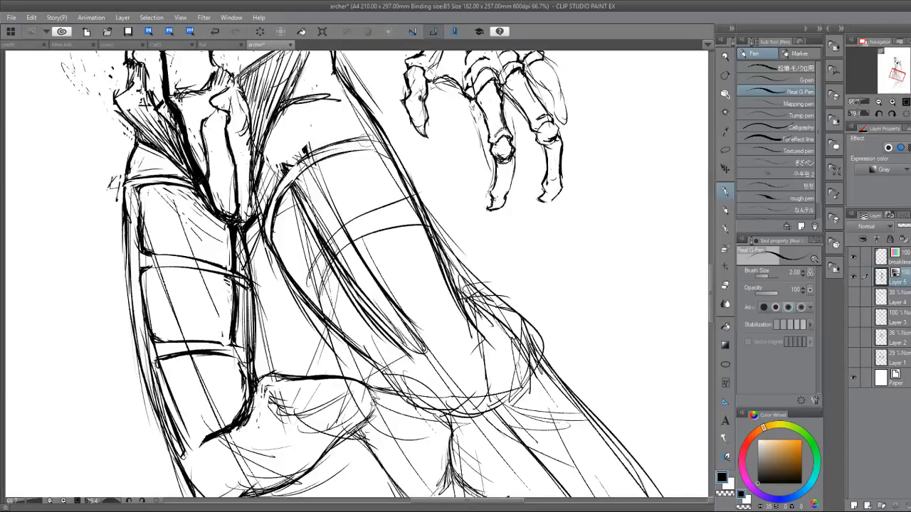
Flip the canvas horizontally and thicken the near thigh's curved band where it meets the outer contour.
{"action": "key", "text": "h"}
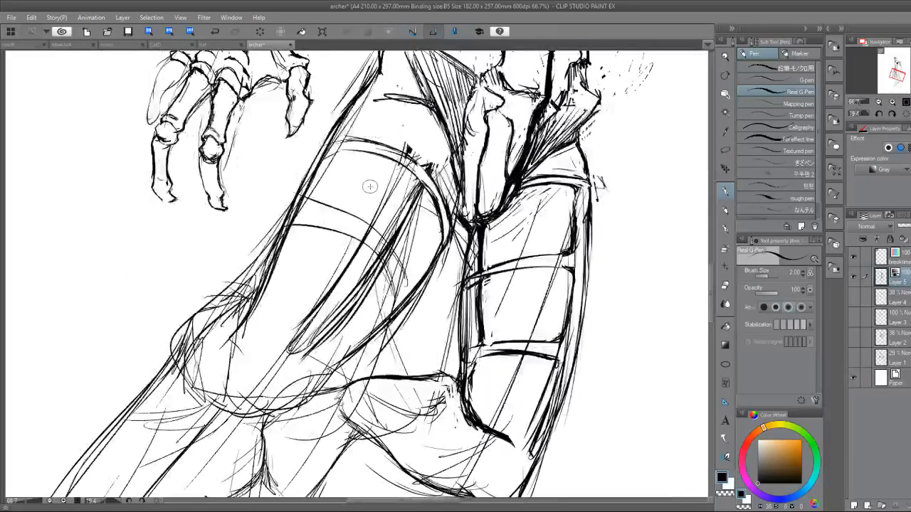
{"action": "left_click_drag", "start_coordinate": [370, 186], "coordinate": [279, 231]}
{"action": "left_click_drag", "start_coordinate": [192, 106], "coordinate": [159, 188]}
{"action": "left_click_drag", "start_coordinate": [164, 149], "coordinate": [158, 205]}
{"action": "mouse_move", "coordinate": [169, 128]}
{"action": "left_mouse_down"}
{"action": "mouse_move", "coordinate": [151, 185]}
{"action": "mouse_move", "coordinate": [161, 218]}
{"action": "left_mouse_up"}
{"action": "mouse_move", "coordinate": [175, 187]}
{"action": "left_mouse_down"}
{"action": "mouse_move", "coordinate": [188, 214]}
{"action": "mouse_move", "coordinate": [244, 257]}
{"action": "left_mouse_up"}
{"action": "key", "text": "e"}
{"action": "mouse_move", "coordinate": [244, 160]}
{"action": "left_mouse_down"}
{"action": "mouse_move", "coordinate": [278, 138]}
{"action": "mouse_move", "coordinate": [245, 168]}
{"action": "mouse_move", "coordinate": [257, 161]}
{"action": "mouse_move", "coordinate": [182, 261]}
{"action": "left_mouse_up"}
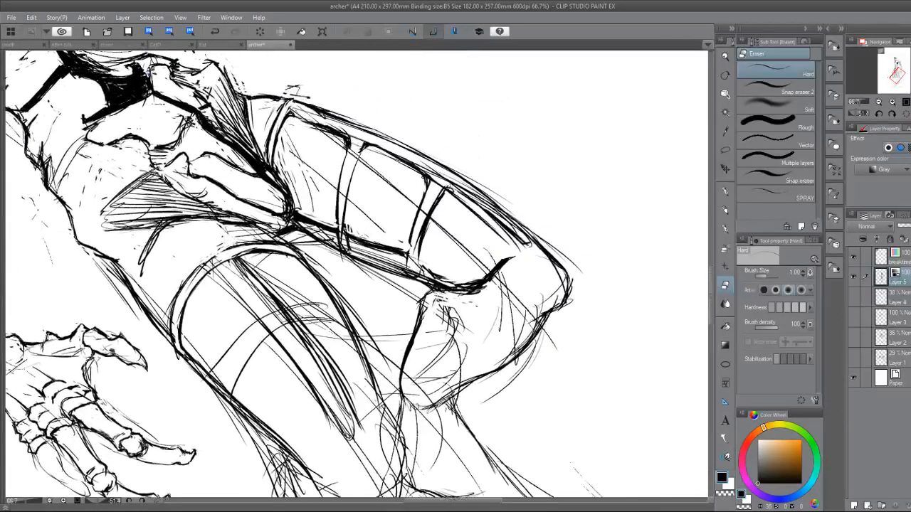
Reset the canvas rotation and draw a vertical line from the near hip's edge down to the curved thigh band.
{"action": "key", "text": "ctrl+at"}
{"action": "key", "text": "p"}
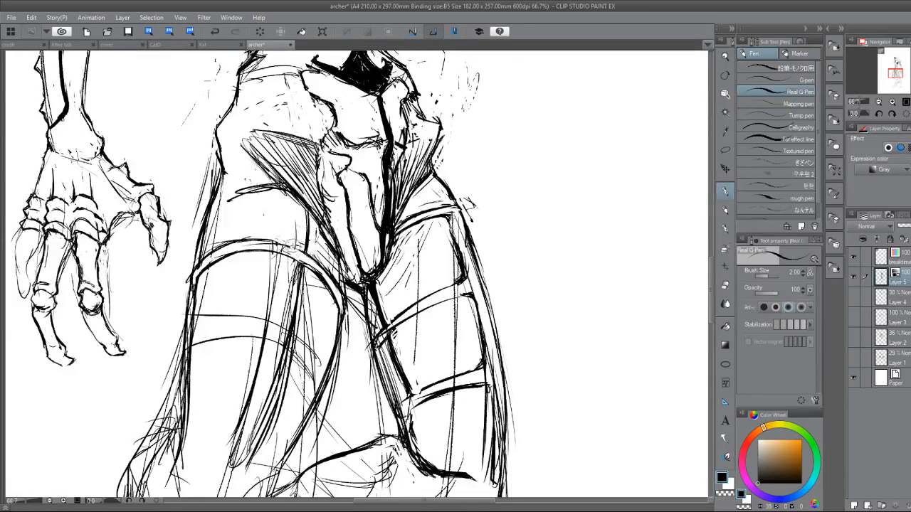
{"action": "left_click_drag", "start_coordinate": [291, 199], "coordinate": [289, 247]}
{"action": "left_click_drag", "start_coordinate": [283, 196], "coordinate": [289, 240]}
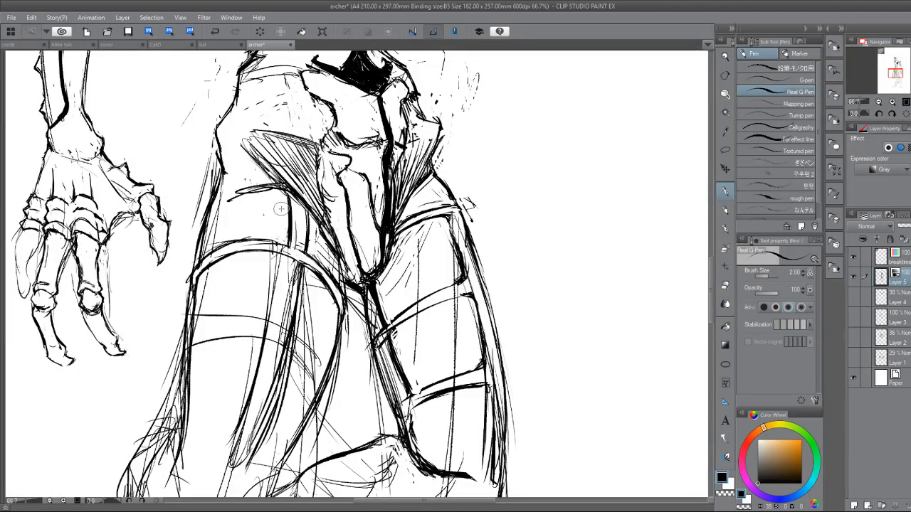
{"action": "key", "text": "e"}
{"action": "mouse_move", "coordinate": [296, 195]}
{"action": "left_mouse_down"}
{"action": "mouse_move", "coordinate": [304, 214]}
{"action": "mouse_move", "coordinate": [303, 188]}
{"action": "mouse_move", "coordinate": [323, 228]}
{"action": "mouse_move", "coordinate": [310, 205]}
{"action": "left_mouse_up"}
{"action": "key", "text": "p"}
{"action": "key", "text": "e"}
{"action": "key", "text": "p"}
Ink the inner contour of the near upper thigh from the hip corner down toward the crotch.
{"action": "mouse_move", "coordinate": [299, 195]}
{"action": "left_mouse_down"}
{"action": "mouse_move", "coordinate": [313, 179]}
{"action": "mouse_move", "coordinate": [317, 203]}
{"action": "left_mouse_up"}
{"action": "left_click_drag", "start_coordinate": [299, 185], "coordinate": [329, 220]}
{"action": "mouse_move", "coordinate": [308, 194]}
{"action": "left_mouse_down"}
{"action": "mouse_move", "coordinate": [338, 226]}
{"action": "mouse_move", "coordinate": [321, 226]}
{"action": "mouse_move", "coordinate": [331, 249]}
{"action": "left_mouse_up"}
{"action": "key", "text": "e"}
{"action": "key", "text": "p"}
{"action": "left_click_drag", "start_coordinate": [308, 213], "coordinate": [344, 285]}
{"action": "left_click_drag", "start_coordinate": [332, 249], "coordinate": [341, 286]}
{"action": "left_click_drag", "start_coordinate": [333, 256], "coordinate": [343, 290]}
Clean up the near upper thigh's inner edge by erasing stray strokes and redrawing the contour alongside the pelvis.
{"action": "key", "text": "e"}
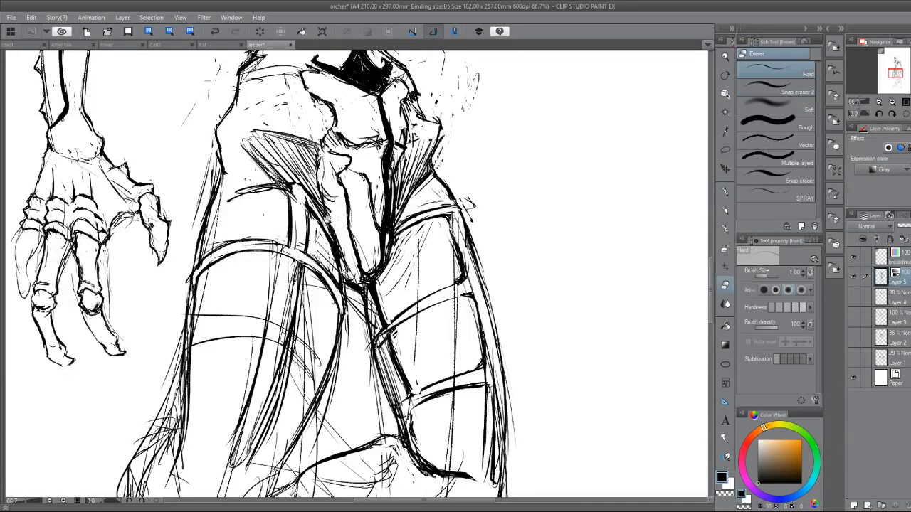
{"action": "left_click_drag", "start_coordinate": [337, 252], "coordinate": [343, 276]}
{"action": "key", "text": "p"}
{"action": "left_click_drag", "start_coordinate": [322, 215], "coordinate": [341, 264]}
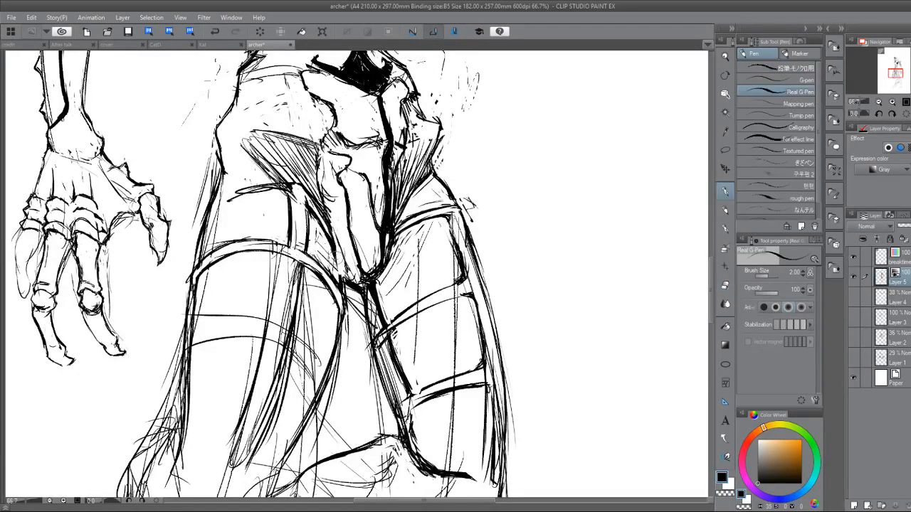
{"action": "key", "text": "e"}
{"action": "left_click_drag", "start_coordinate": [321, 216], "coordinate": [339, 272]}
{"action": "key", "text": "p"}
{"action": "left_click_drag", "start_coordinate": [325, 238], "coordinate": [344, 297]}
{"action": "key", "text": "e"}
{"action": "left_click_drag", "start_coordinate": [309, 223], "coordinate": [338, 280]}
{"action": "key", "text": "p"}
Redraw the upper border of the near thigh plate so it extends to the thigh's outer contour.
{"action": "left_click_drag", "start_coordinate": [299, 399], "coordinate": [443, 381]}
{"action": "left_click_drag", "start_coordinate": [356, 285], "coordinate": [350, 272]}
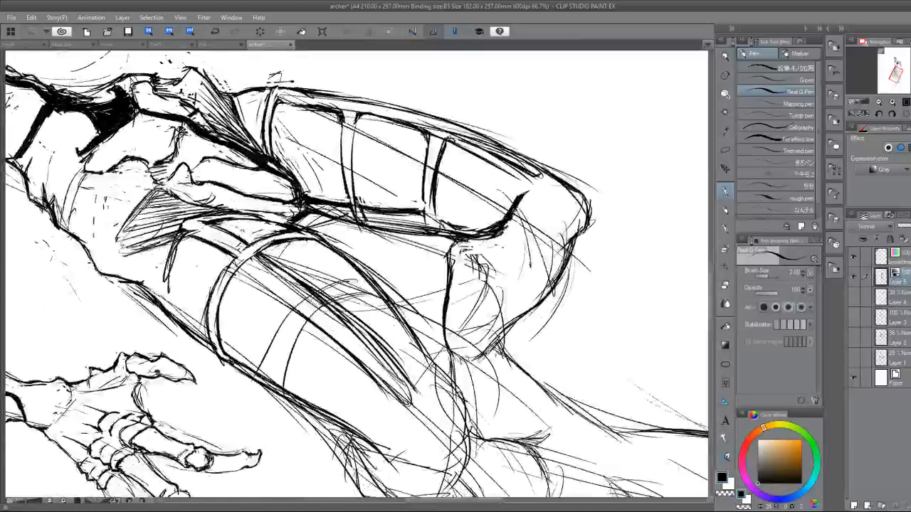
{"action": "key", "text": "e"}
{"action": "left_click_drag", "start_coordinate": [184, 225], "coordinate": [166, 309]}
{"action": "key", "text": "p"}
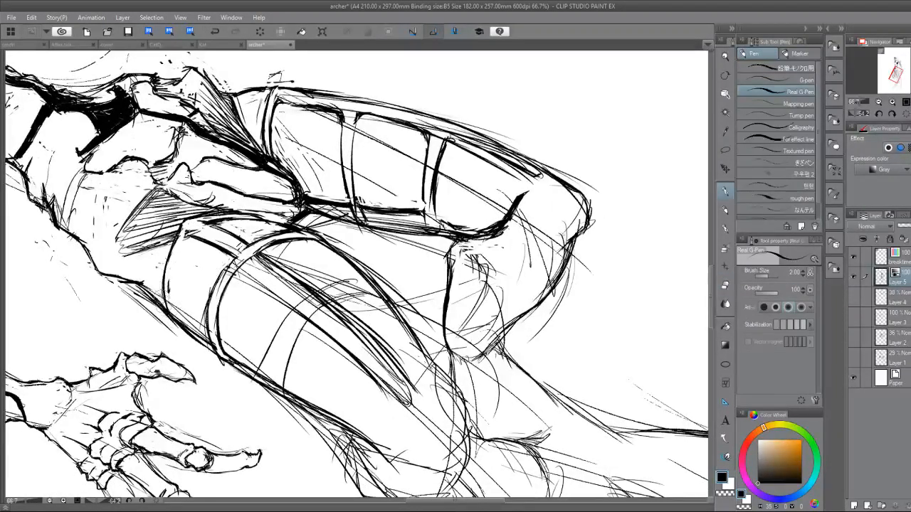
{"action": "left_click_drag", "start_coordinate": [171, 258], "coordinate": [168, 312]}
Darken the curved edge under the hatched hip area from the outer hip to the inner thigh strip.
{"action": "mouse_move", "coordinate": [272, 366]}
{"action": "left_mouse_down"}
{"action": "mouse_move", "coordinate": [232, 265]}
{"action": "mouse_move", "coordinate": [236, 239]}
{"action": "mouse_move", "coordinate": [293, 222]}
{"action": "left_mouse_up"}
{"action": "key", "text": "e"}
{"action": "key", "text": "p"}
{"action": "left_click_drag", "start_coordinate": [244, 183], "coordinate": [286, 220]}
{"action": "left_click_drag", "start_coordinate": [233, 168], "coordinate": [286, 227]}
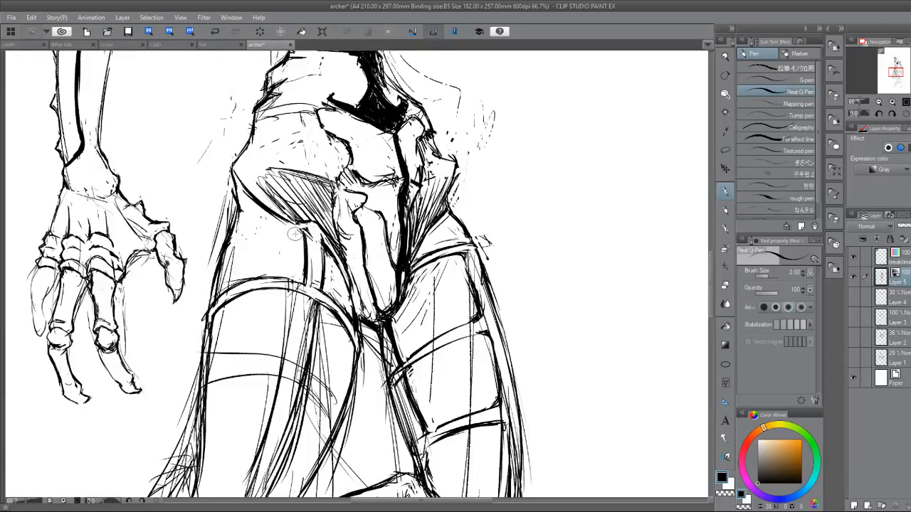
Erase the lower line of the far thigh's top band, redraw its outer corner and view the whole figure.
{"action": "key", "text": "e"}
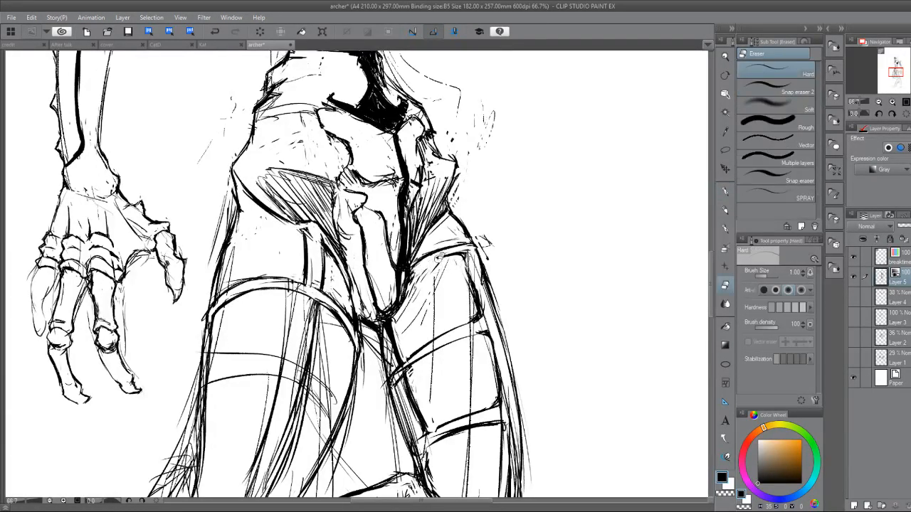
{"action": "mouse_move", "coordinate": [432, 262]}
{"action": "left_mouse_down"}
{"action": "mouse_move", "coordinate": [455, 253]}
{"action": "mouse_move", "coordinate": [447, 253]}
{"action": "mouse_move", "coordinate": [478, 289]}
{"action": "mouse_move", "coordinate": [468, 299]}
{"action": "left_mouse_up"}
{"action": "key", "text": "p"}
{"action": "left_click_drag", "start_coordinate": [457, 252], "coordinate": [467, 259]}
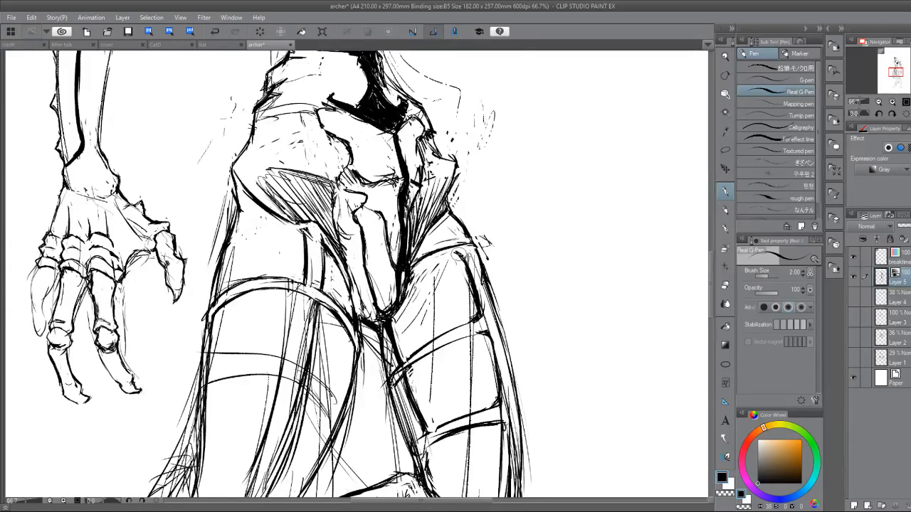
{"action": "mouse_move", "coordinate": [449, 359]}
{"action": "left_mouse_down"}
{"action": "mouse_move", "coordinate": [435, 312]}
{"action": "mouse_move", "coordinate": [364, 220]}
{"action": "mouse_move", "coordinate": [386, 228]}
{"action": "mouse_move", "coordinate": [364, 183]}
{"action": "left_mouse_up"}
{"action": "left_click_drag", "start_coordinate": [426, 200], "coordinate": [331, 202]}
{"action": "key", "text": "ctrl+minus"}
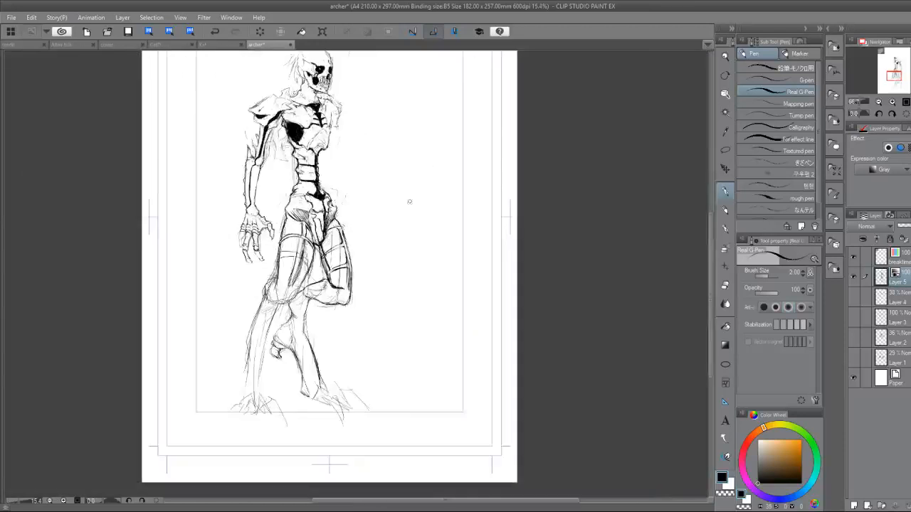
Clean up the near knee's outer side and darken its contour into the upper shin.
{"action": "mouse_move", "coordinate": [421, 188]}
{"action": "left_mouse_down"}
{"action": "mouse_move", "coordinate": [464, 210]}
{"action": "mouse_move", "coordinate": [434, 205]}
{"action": "left_mouse_up"}
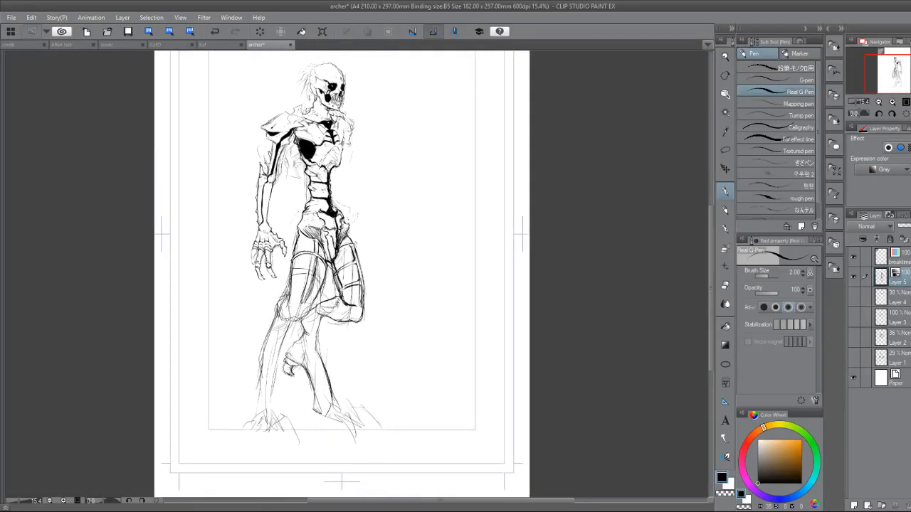
{"action": "mouse_move", "coordinate": [327, 277]}
{"action": "left_mouse_down"}
{"action": "mouse_move", "coordinate": [398, 276]}
{"action": "mouse_move", "coordinate": [433, 226]}
{"action": "left_mouse_up"}
{"action": "mouse_move", "coordinate": [309, 271]}
{"action": "left_mouse_down"}
{"action": "mouse_move", "coordinate": [353, 270]}
{"action": "mouse_move", "coordinate": [329, 263]}
{"action": "left_mouse_up"}
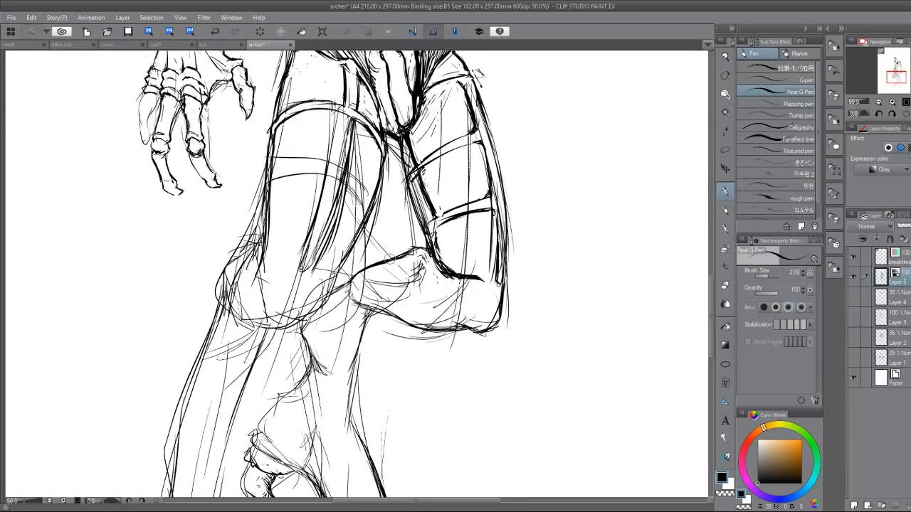
{"action": "mouse_move", "coordinate": [381, 251]}
{"action": "left_mouse_down"}
{"action": "mouse_move", "coordinate": [389, 260]}
{"action": "mouse_move", "coordinate": [369, 265]}
{"action": "left_mouse_up"}
{"action": "key", "text": "e"}
{"action": "key", "text": "p"}
{"action": "key", "text": "e"}
{"action": "key", "text": "p"}
{"action": "key", "text": "e"}
{"action": "key", "text": "p"}
{"action": "left_click_drag", "start_coordinate": [236, 260], "coordinate": [213, 322]}
{"action": "left_click_drag", "start_coordinate": [209, 333], "coordinate": [195, 365]}
{"action": "left_click_drag", "start_coordinate": [176, 476], "coordinate": [193, 348]}
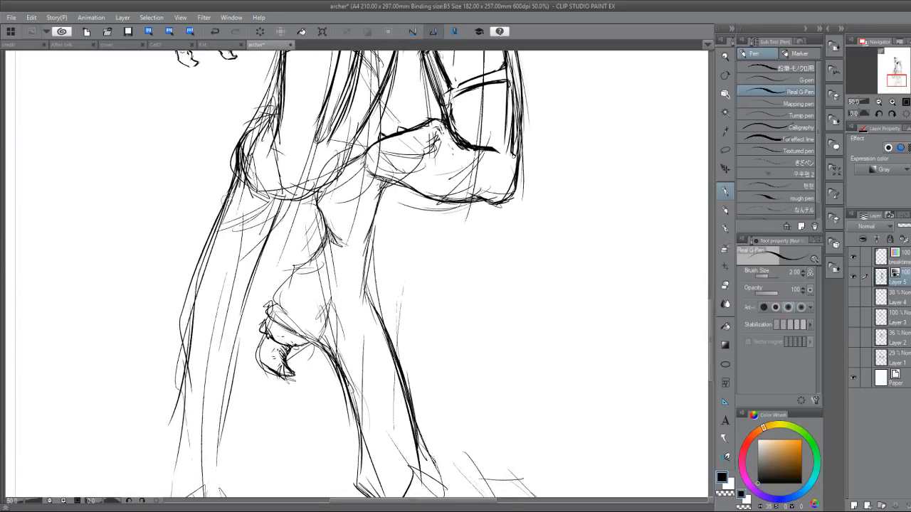
Redraw the near shin's bulging outer contour and its inner contour, adding a small pointed spur at mid-shin.
{"action": "left_click_drag", "start_coordinate": [216, 220], "coordinate": [191, 270]}
{"action": "left_click_drag", "start_coordinate": [202, 247], "coordinate": [182, 309]}
{"action": "left_click_drag", "start_coordinate": [193, 277], "coordinate": [185, 330]}
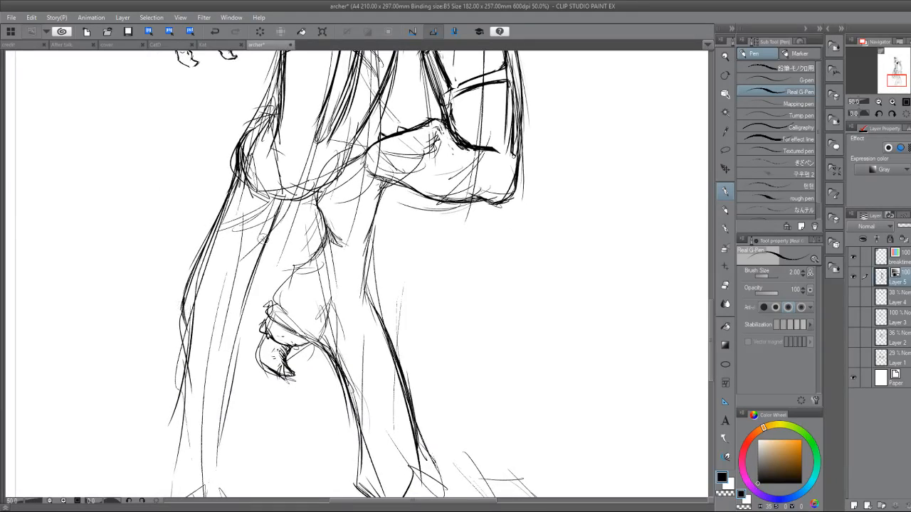
{"action": "left_click_drag", "start_coordinate": [277, 210], "coordinate": [240, 388]}
{"action": "left_click_drag", "start_coordinate": [223, 345], "coordinate": [236, 397]}
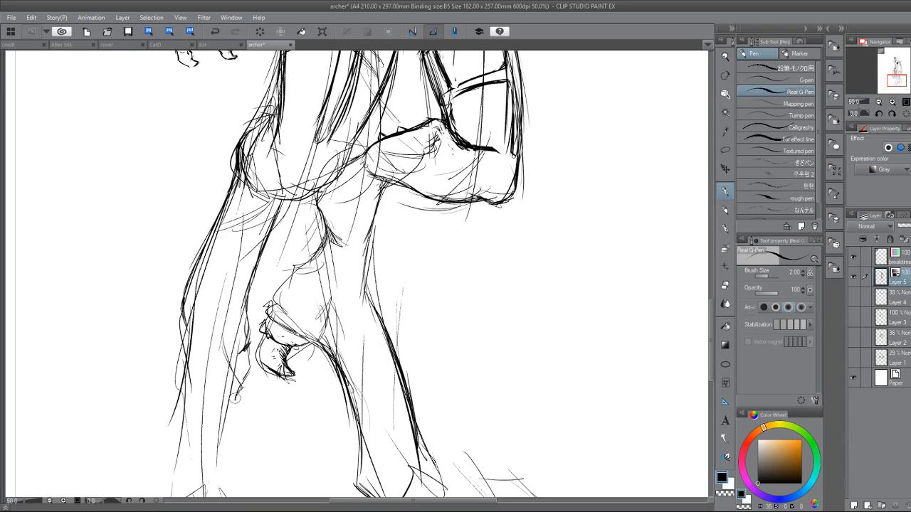
{"action": "left_click_drag", "start_coordinate": [227, 358], "coordinate": [237, 392]}
{"action": "mouse_move", "coordinate": [231, 397]}
{"action": "left_mouse_down"}
{"action": "mouse_move", "coordinate": [239, 399]}
{"action": "mouse_move", "coordinate": [251, 356]}
{"action": "left_mouse_up"}
{"action": "left_click_drag", "start_coordinate": [233, 325], "coordinate": [263, 191]}
Extend the near lower leg's outer and inner contours down to the ankle, flaring them toward the foot.
{"action": "mouse_move", "coordinate": [229, 139]}
{"action": "left_mouse_down"}
{"action": "mouse_move", "coordinate": [202, 310]}
{"action": "mouse_move", "coordinate": [166, 378]}
{"action": "mouse_move", "coordinate": [174, 390]}
{"action": "left_mouse_up"}
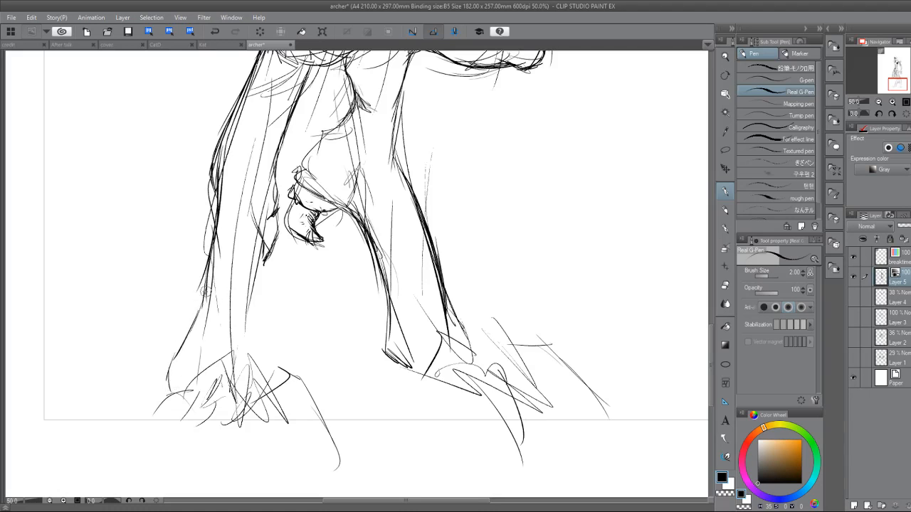
{"action": "left_click_drag", "start_coordinate": [208, 264], "coordinate": [175, 391]}
{"action": "mouse_move", "coordinate": [263, 203]}
{"action": "left_mouse_down"}
{"action": "mouse_move", "coordinate": [266, 309]}
{"action": "mouse_move", "coordinate": [298, 380]}
{"action": "mouse_move", "coordinate": [267, 215]}
{"action": "mouse_move", "coordinate": [272, 321]}
{"action": "left_mouse_up"}
{"action": "mouse_move", "coordinate": [273, 173]}
{"action": "left_mouse_down"}
{"action": "mouse_move", "coordinate": [265, 209]}
{"action": "mouse_move", "coordinate": [279, 184]}
{"action": "mouse_move", "coordinate": [268, 176]}
{"action": "mouse_move", "coordinate": [267, 210]}
{"action": "mouse_move", "coordinate": [273, 196]}
{"action": "mouse_move", "coordinate": [261, 222]}
{"action": "mouse_move", "coordinate": [276, 223]}
{"action": "mouse_move", "coordinate": [268, 251]}
{"action": "left_mouse_up"}
{"action": "key", "text": "e"}
{"action": "key", "text": "p"}
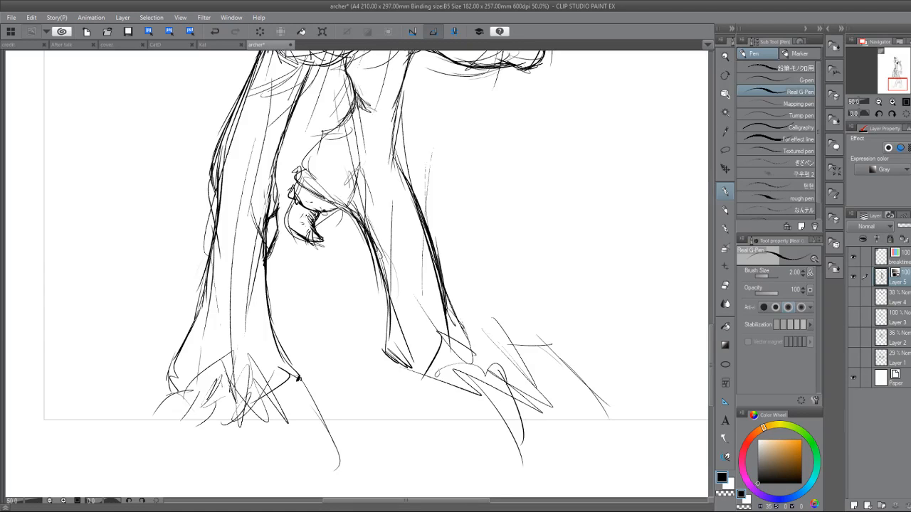
{"action": "left_click_drag", "start_coordinate": [244, 357], "coordinate": [233, 434]}
{"action": "scroll", "coordinate": [375, 275], "scroll_direction": "up", "scroll_amount": 1}
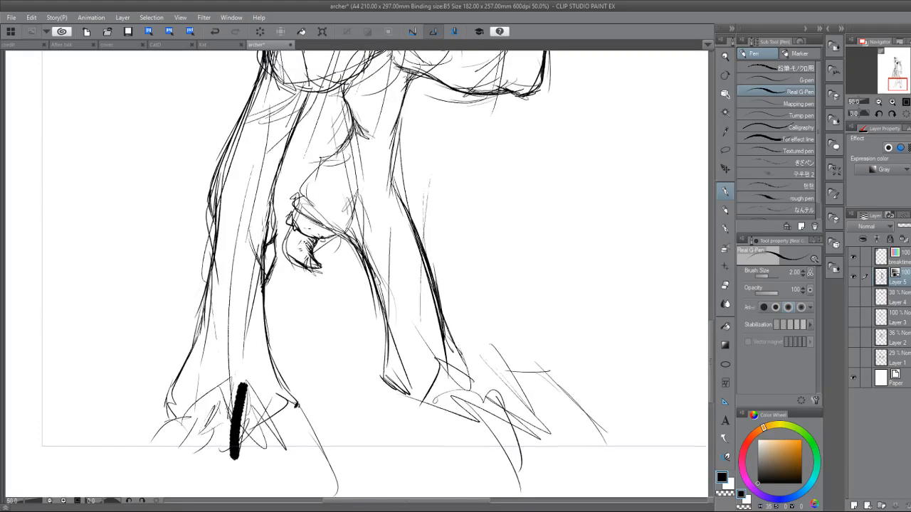
{"action": "left_click", "coordinate": [212, 32]}
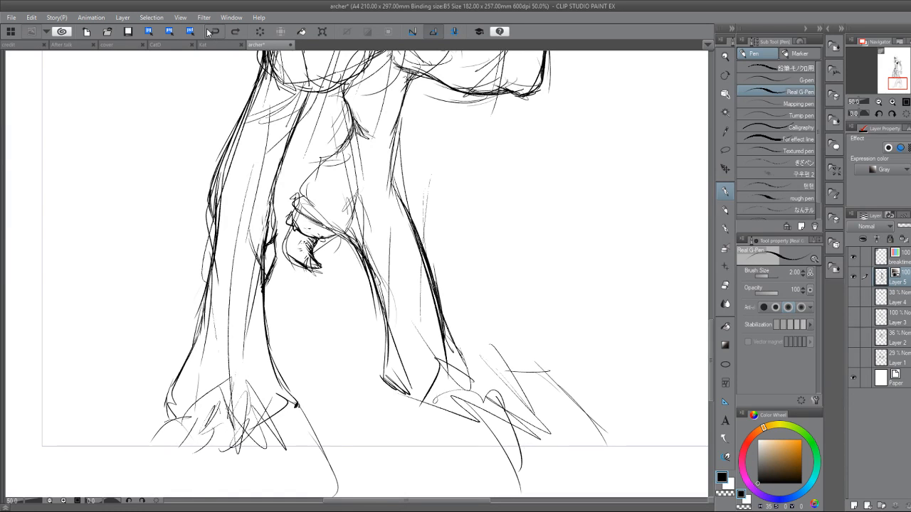
Darken the spur on the near shin and thicken the ankle's outer contour into the foot.
{"action": "left_click_drag", "start_coordinate": [218, 165], "coordinate": [208, 199]}
{"action": "left_click_drag", "start_coordinate": [278, 172], "coordinate": [266, 276]}
{"action": "mouse_move", "coordinate": [203, 309]}
{"action": "left_mouse_down"}
{"action": "mouse_move", "coordinate": [171, 413]}
{"action": "mouse_move", "coordinate": [185, 388]}
{"action": "mouse_move", "coordinate": [281, 395]}
{"action": "mouse_move", "coordinate": [247, 364]}
{"action": "mouse_move", "coordinate": [239, 386]}
{"action": "mouse_move", "coordinate": [226, 358]}
{"action": "left_mouse_up"}
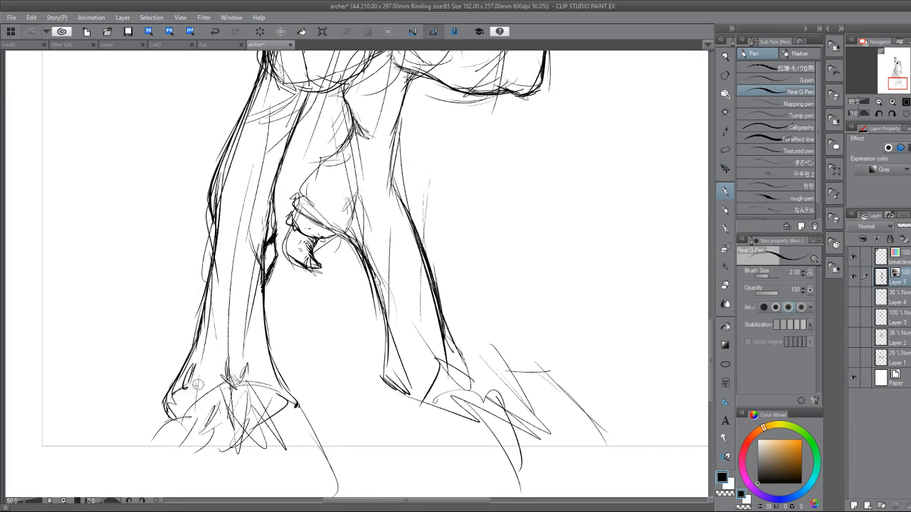
{"action": "mouse_move", "coordinate": [198, 384]}
{"action": "left_mouse_down"}
{"action": "mouse_move", "coordinate": [182, 408]}
{"action": "mouse_move", "coordinate": [234, 391]}
{"action": "left_mouse_up"}
{"action": "mouse_move", "coordinate": [181, 402]}
{"action": "left_mouse_down"}
{"action": "mouse_move", "coordinate": [171, 423]}
{"action": "mouse_move", "coordinate": [202, 455]}
{"action": "mouse_move", "coordinate": [181, 417]}
{"action": "left_mouse_up"}
{"action": "left_click_drag", "start_coordinate": [194, 366], "coordinate": [165, 422]}
Sketch arched knuckle lines across the top of the near foot to separate the toes.
{"action": "mouse_move", "coordinate": [192, 381]}
{"action": "left_mouse_down"}
{"action": "mouse_move", "coordinate": [172, 415]}
{"action": "mouse_move", "coordinate": [228, 403]}
{"action": "mouse_move", "coordinate": [220, 420]}
{"action": "mouse_move", "coordinate": [242, 420]}
{"action": "mouse_move", "coordinate": [257, 384]}
{"action": "mouse_move", "coordinate": [278, 395]}
{"action": "left_mouse_up"}
{"action": "mouse_move", "coordinate": [231, 409]}
{"action": "left_mouse_down"}
{"action": "mouse_move", "coordinate": [241, 417]}
{"action": "mouse_move", "coordinate": [230, 430]}
{"action": "left_mouse_up"}
{"action": "left_click_drag", "start_coordinate": [250, 393], "coordinate": [236, 423]}
{"action": "mouse_move", "coordinate": [275, 409]}
{"action": "left_mouse_down"}
{"action": "mouse_move", "coordinate": [256, 423]}
{"action": "mouse_move", "coordinate": [298, 405]}
{"action": "left_mouse_up"}
{"action": "left_click_drag", "start_coordinate": [249, 418], "coordinate": [297, 404]}
{"action": "left_click_drag", "start_coordinate": [279, 409], "coordinate": [306, 422]}
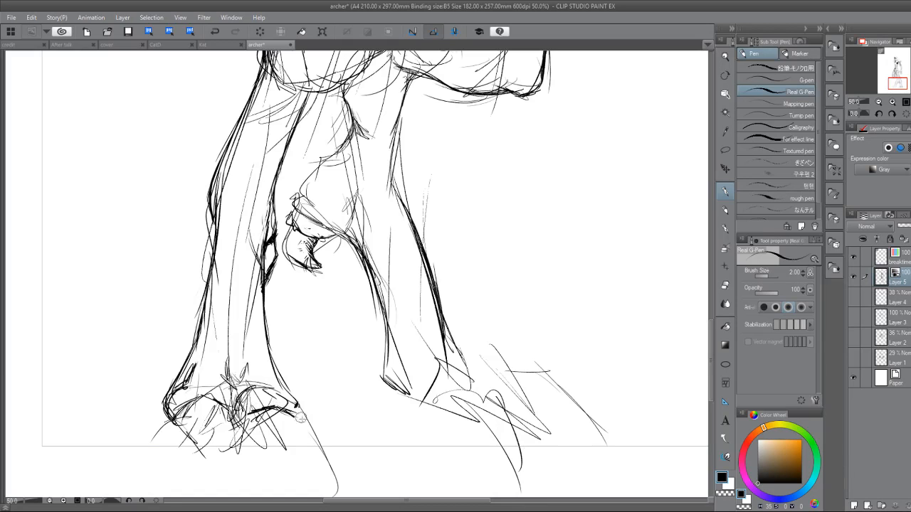
Rework the outer edge of the near foot's outermost toe, erasing stray strokes and redrawing a rounder contour.
{"action": "mouse_move", "coordinate": [202, 396]}
{"action": "left_mouse_down"}
{"action": "mouse_move", "coordinate": [178, 419]}
{"action": "mouse_move", "coordinate": [175, 447]}
{"action": "mouse_move", "coordinate": [179, 434]}
{"action": "mouse_move", "coordinate": [199, 452]}
{"action": "left_mouse_up"}
{"action": "left_click_drag", "start_coordinate": [183, 410], "coordinate": [187, 435]}
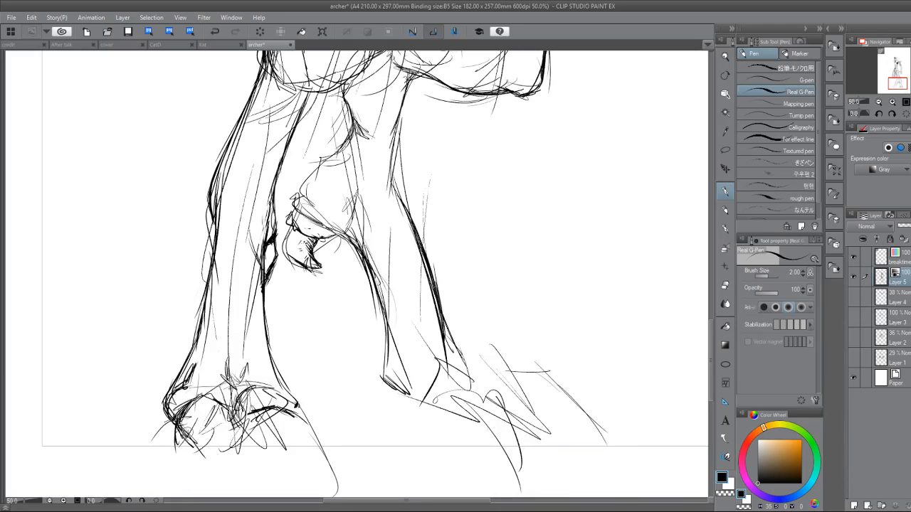
{"action": "mouse_move", "coordinate": [174, 396]}
{"action": "left_mouse_down"}
{"action": "mouse_move", "coordinate": [173, 438]}
{"action": "mouse_move", "coordinate": [166, 430]}
{"action": "left_mouse_up"}
{"action": "key", "text": "e"}
{"action": "left_click_drag", "start_coordinate": [173, 408], "coordinate": [169, 432]}
{"action": "mouse_move", "coordinate": [179, 404]}
{"action": "left_mouse_down"}
{"action": "mouse_move", "coordinate": [175, 433]}
{"action": "mouse_move", "coordinate": [162, 414]}
{"action": "mouse_move", "coordinate": [160, 424]}
{"action": "left_mouse_up"}
{"action": "key", "text": "p"}
{"action": "mouse_move", "coordinate": [173, 406]}
{"action": "left_mouse_down"}
{"action": "mouse_move", "coordinate": [166, 434]}
{"action": "mouse_move", "coordinate": [168, 420]}
{"action": "mouse_move", "coordinate": [175, 440]}
{"action": "mouse_move", "coordinate": [171, 432]}
{"action": "left_mouse_up"}
Continue the outermost toe's contour down and under the front of the near foot.
{"action": "key", "text": "e"}
{"action": "key", "text": "p"}
{"action": "left_click_drag", "start_coordinate": [165, 420], "coordinate": [174, 435]}
{"action": "left_click_drag", "start_coordinate": [168, 421], "coordinate": [182, 441]}
{"action": "left_click_drag", "start_coordinate": [174, 431], "coordinate": [188, 448]}
{"action": "mouse_move", "coordinate": [178, 430]}
{"action": "left_mouse_down"}
{"action": "mouse_move", "coordinate": [202, 476]}
{"action": "mouse_move", "coordinate": [195, 449]}
{"action": "mouse_move", "coordinate": [216, 465]}
{"action": "left_mouse_up"}
{"action": "left_click_drag", "start_coordinate": [237, 429], "coordinate": [226, 456]}
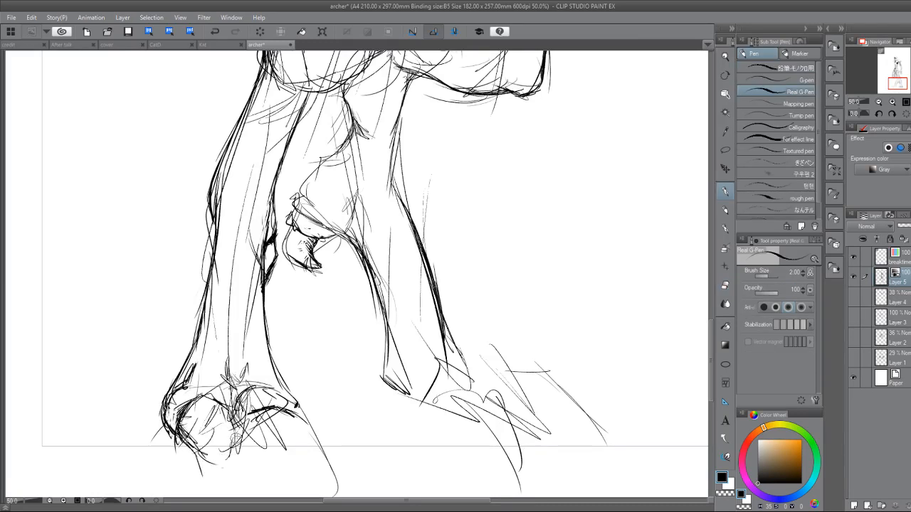
Close the outermost toe's rounded front and outline the innermost toe of the near foot.
{"action": "mouse_move", "coordinate": [193, 407]}
{"action": "left_mouse_down"}
{"action": "mouse_move", "coordinate": [235, 418]}
{"action": "mouse_move", "coordinate": [224, 453]}
{"action": "mouse_move", "coordinate": [250, 403]}
{"action": "mouse_move", "coordinate": [275, 463]}
{"action": "left_mouse_up"}
{"action": "key", "text": "e"}
{"action": "key", "text": "p"}
{"action": "mouse_move", "coordinate": [281, 390]}
{"action": "left_mouse_down"}
{"action": "mouse_move", "coordinate": [312, 403]}
{"action": "mouse_move", "coordinate": [338, 435]}
{"action": "mouse_move", "coordinate": [329, 444]}
{"action": "mouse_move", "coordinate": [339, 432]}
{"action": "left_mouse_up"}
{"action": "mouse_move", "coordinate": [302, 397]}
{"action": "left_mouse_down"}
{"action": "mouse_move", "coordinate": [317, 405]}
{"action": "mouse_move", "coordinate": [302, 408]}
{"action": "mouse_move", "coordinate": [313, 399]}
{"action": "left_mouse_up"}
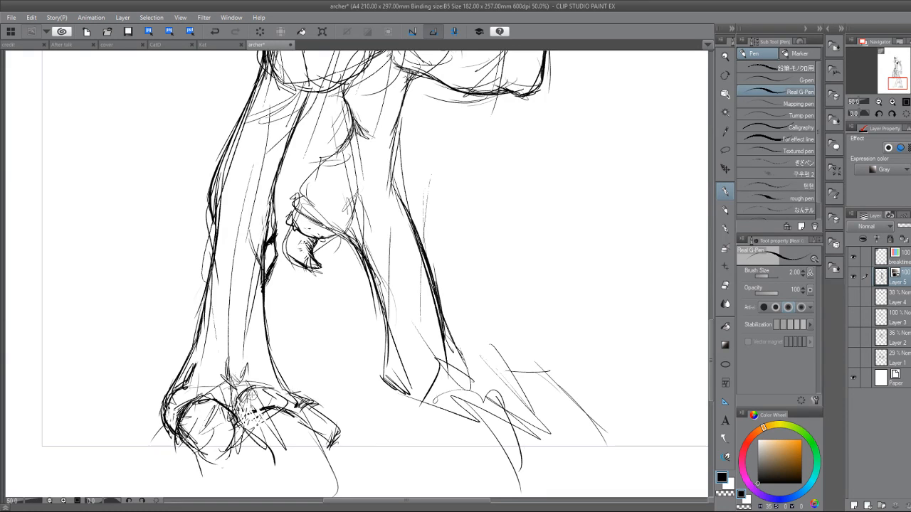
Thicken the arched knuckle lines above the near foot's toes and add tendon strokes rising into the ankle.
{"action": "mouse_move", "coordinate": [176, 394]}
{"action": "left_mouse_down"}
{"action": "mouse_move", "coordinate": [217, 382]}
{"action": "mouse_move", "coordinate": [236, 395]}
{"action": "mouse_move", "coordinate": [237, 413]}
{"action": "mouse_move", "coordinate": [230, 400]}
{"action": "mouse_move", "coordinate": [261, 387]}
{"action": "mouse_move", "coordinate": [258, 400]}
{"action": "mouse_move", "coordinate": [288, 399]}
{"action": "mouse_move", "coordinate": [275, 396]}
{"action": "mouse_move", "coordinate": [291, 408]}
{"action": "left_mouse_up"}
{"action": "left_click_drag", "start_coordinate": [248, 388], "coordinate": [298, 406]}
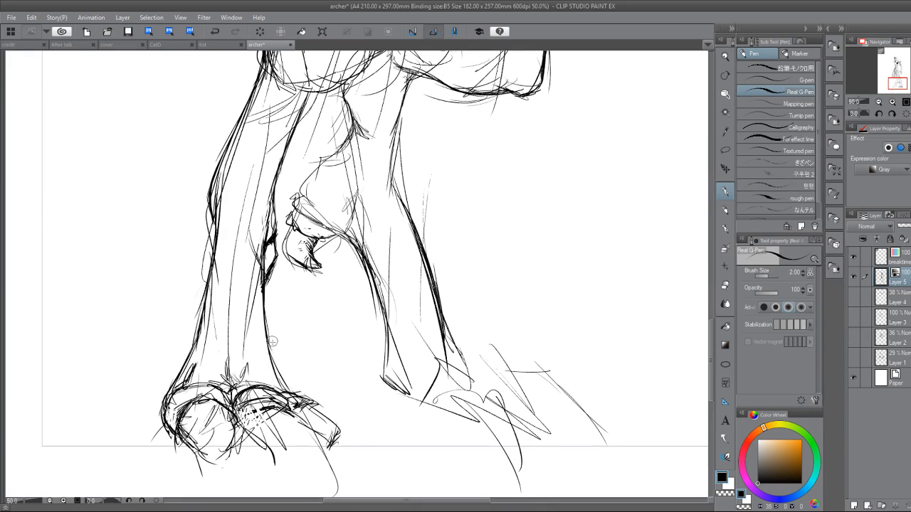
{"action": "left_click_drag", "start_coordinate": [273, 365], "coordinate": [291, 395]}
{"action": "mouse_move", "coordinate": [262, 313]}
{"action": "left_mouse_down"}
{"action": "mouse_move", "coordinate": [275, 370]}
{"action": "mouse_move", "coordinate": [227, 345]}
{"action": "mouse_move", "coordinate": [226, 385]}
{"action": "left_mouse_up"}
{"action": "mouse_move", "coordinate": [223, 366]}
{"action": "left_mouse_down"}
{"action": "mouse_move", "coordinate": [227, 387]}
{"action": "mouse_move", "coordinate": [246, 368]}
{"action": "mouse_move", "coordinate": [281, 392]}
{"action": "left_mouse_up"}
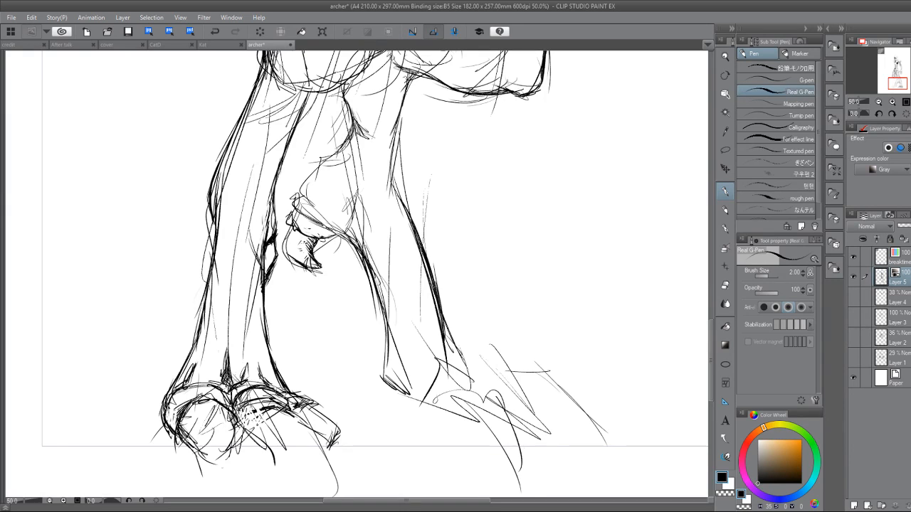
{"action": "mouse_move", "coordinate": [255, 407]}
{"action": "left_mouse_down"}
{"action": "mouse_move", "coordinate": [206, 331]}
{"action": "mouse_move", "coordinate": [232, 363]}
{"action": "mouse_move", "coordinate": [229, 324]}
{"action": "mouse_move", "coordinate": [242, 353]}
{"action": "left_mouse_up"}
Erase loose strokes around the near foot's middle toe and outline its rounded sides down to a pointed claw.
{"action": "key", "text": "e"}
{"action": "key", "text": "p"}
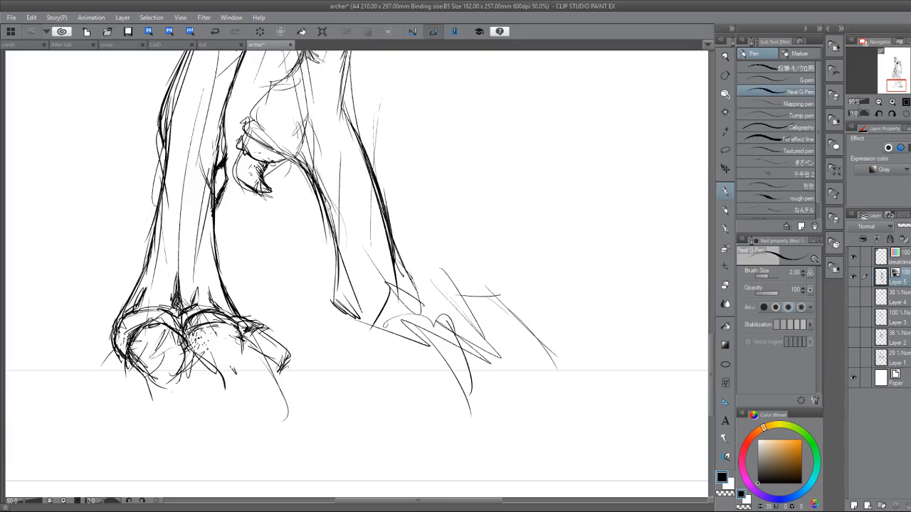
{"action": "mouse_move", "coordinate": [188, 347]}
{"action": "left_mouse_down"}
{"action": "mouse_move", "coordinate": [200, 357]}
{"action": "mouse_move", "coordinate": [199, 324]}
{"action": "mouse_move", "coordinate": [203, 360]}
{"action": "mouse_move", "coordinate": [186, 364]}
{"action": "mouse_move", "coordinate": [213, 364]}
{"action": "mouse_move", "coordinate": [224, 373]}
{"action": "mouse_move", "coordinate": [218, 384]}
{"action": "left_mouse_up"}
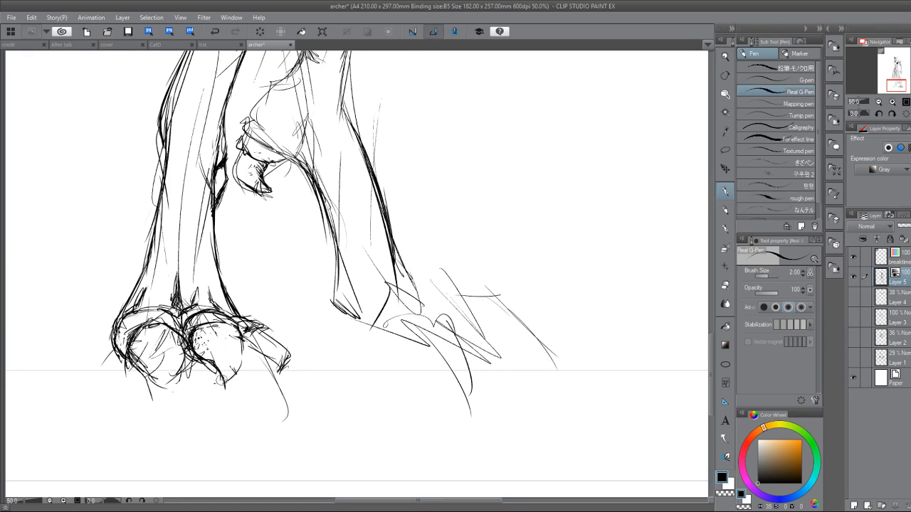
{"action": "left_click_drag", "start_coordinate": [245, 353], "coordinate": [222, 384]}
{"action": "left_click_drag", "start_coordinate": [235, 323], "coordinate": [243, 356]}
Refine the middle toe's curved upper edge with bolder strokes beneath the knuckle arch.
{"action": "mouse_move", "coordinate": [196, 333]}
{"action": "left_mouse_down"}
{"action": "mouse_move", "coordinate": [231, 322]}
{"action": "mouse_move", "coordinate": [216, 320]}
{"action": "left_mouse_up"}
{"action": "mouse_move", "coordinate": [188, 338]}
{"action": "left_mouse_down"}
{"action": "mouse_move", "coordinate": [225, 320]}
{"action": "mouse_move", "coordinate": [213, 315]}
{"action": "mouse_move", "coordinate": [227, 320]}
{"action": "mouse_move", "coordinate": [206, 328]}
{"action": "mouse_move", "coordinate": [216, 319]}
{"action": "left_mouse_up"}
{"action": "key", "text": "e"}
{"action": "key", "text": "p"}
{"action": "left_click_drag", "start_coordinate": [196, 332], "coordinate": [224, 320]}
{"action": "key", "text": "e"}
{"action": "key", "text": "p"}
{"action": "left_click_drag", "start_coordinate": [213, 320], "coordinate": [235, 326]}
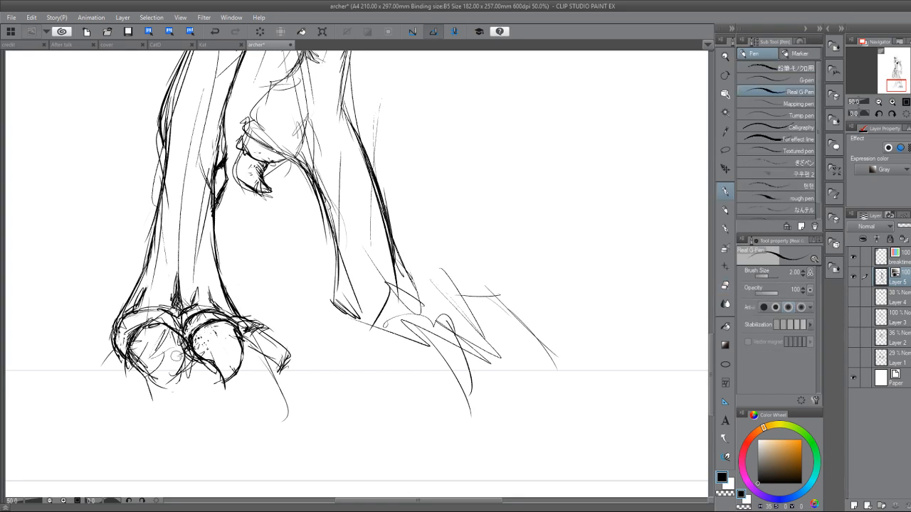
Clean up the joint between the middle and innermost toes by erasing overlapping strokes and redrawing the edge.
{"action": "key", "text": "e"}
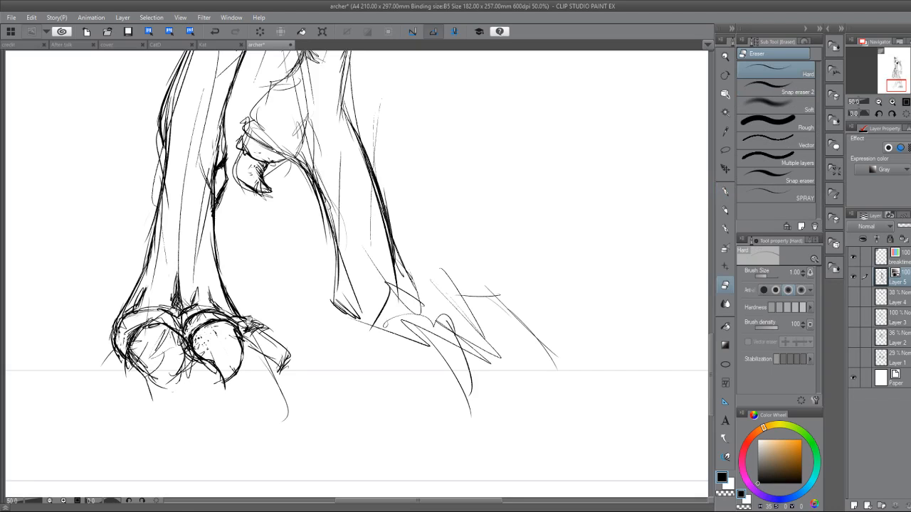
{"action": "key", "text": "p"}
{"action": "mouse_move", "coordinate": [243, 328]}
{"action": "left_mouse_down"}
{"action": "mouse_move", "coordinate": [262, 327]}
{"action": "mouse_move", "coordinate": [248, 333]}
{"action": "left_mouse_up"}
{"action": "key", "text": "e"}
{"action": "key", "text": "p"}
{"action": "key", "text": "e"}
{"action": "key", "text": "p"}
{"action": "key", "text": "e"}
{"action": "key", "text": "p"}
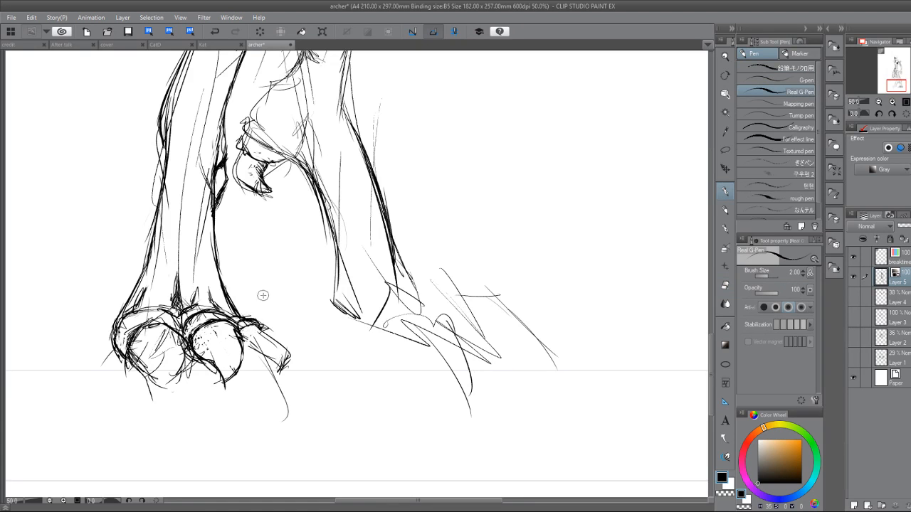
Reshape the innermost toe into a curved claw with a hatched underside, erasing its squared-off tip.
{"action": "left_click_drag", "start_coordinate": [257, 325], "coordinate": [286, 358]}
{"action": "mouse_move", "coordinate": [243, 332]}
{"action": "left_mouse_down"}
{"action": "mouse_move", "coordinate": [276, 378]}
{"action": "mouse_move", "coordinate": [271, 361]}
{"action": "mouse_move", "coordinate": [282, 376]}
{"action": "mouse_move", "coordinate": [290, 347]}
{"action": "mouse_move", "coordinate": [285, 368]}
{"action": "left_mouse_up"}
{"action": "key", "text": "e"}
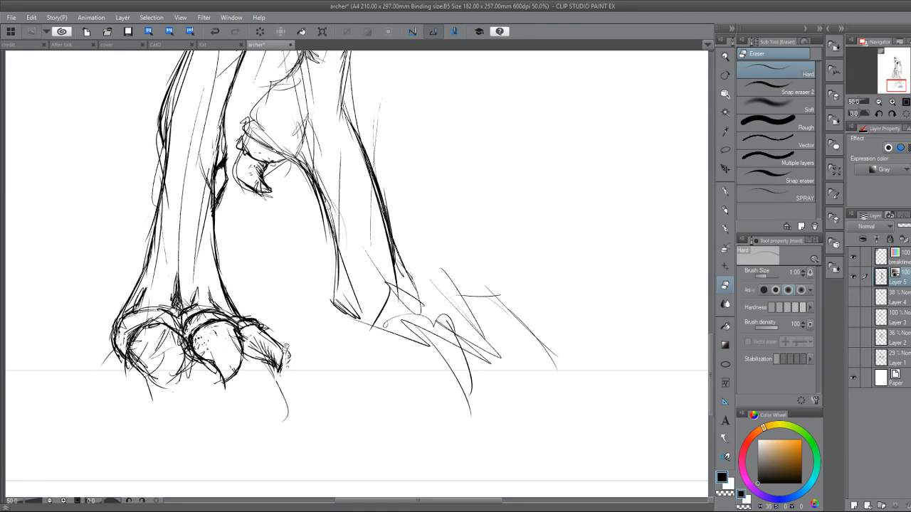
{"action": "left_click_drag", "start_coordinate": [277, 333], "coordinate": [282, 370]}
{"action": "key", "text": "p"}
{"action": "mouse_move", "coordinate": [243, 340]}
{"action": "left_mouse_down"}
{"action": "mouse_move", "coordinate": [246, 357]}
{"action": "mouse_move", "coordinate": [273, 353]}
{"action": "left_mouse_up"}
{"action": "left_click_drag", "start_coordinate": [258, 342], "coordinate": [273, 357]}
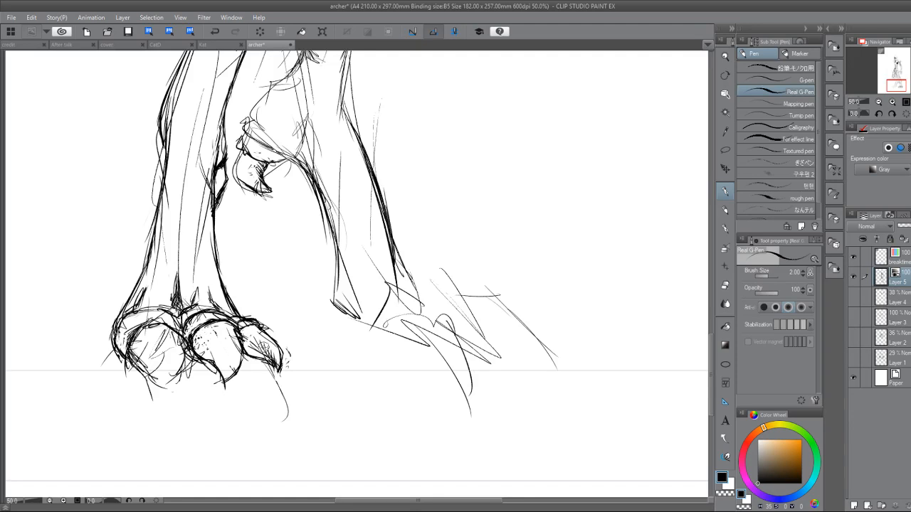
Fill the long strip along the near thigh's inner side solid black and tidy its edges.
{"action": "scroll", "coordinate": [323, 286], "scroll_direction": "down", "scroll_amount": 5}
{"action": "left_click_drag", "start_coordinate": [324, 286], "coordinate": [283, 356]}
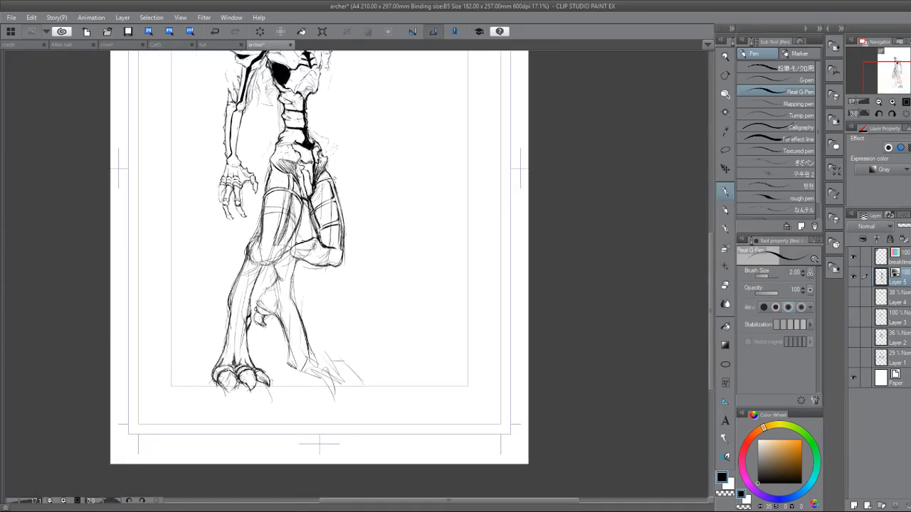
{"action": "left_click_drag", "start_coordinate": [306, 285], "coordinate": [275, 346]}
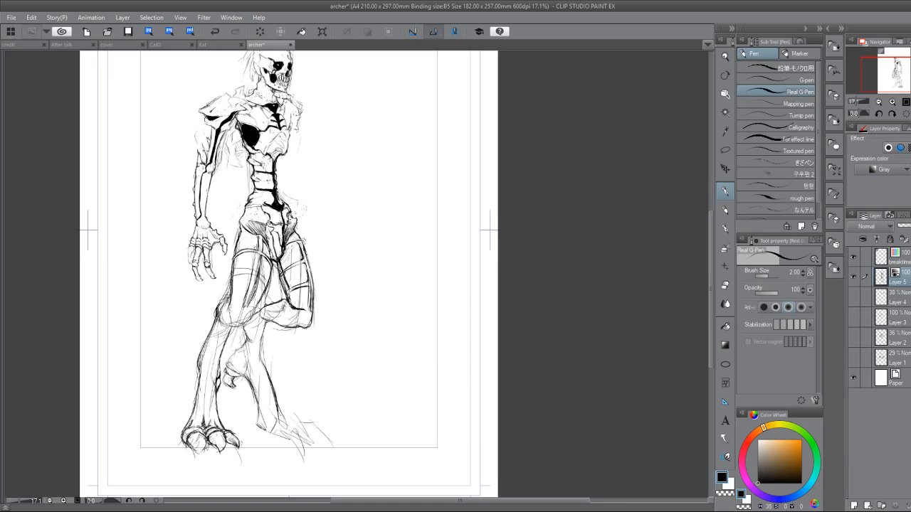
{"action": "left_click_drag", "start_coordinate": [258, 244], "coordinate": [251, 290]}
{"action": "left_click_drag", "start_coordinate": [259, 243], "coordinate": [256, 262]}
{"action": "key", "text": "e"}
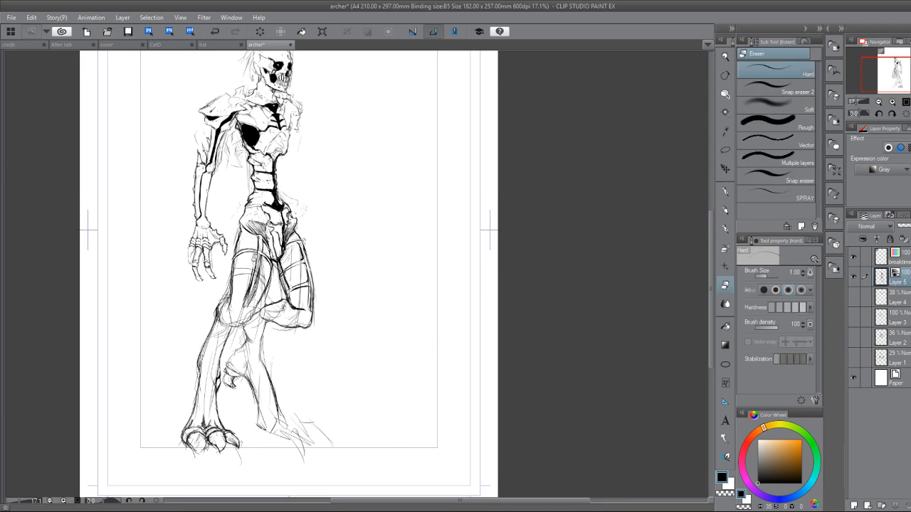
{"action": "key", "text": "b"}
{"action": "left_click_drag", "start_coordinate": [261, 235], "coordinate": [244, 306]}
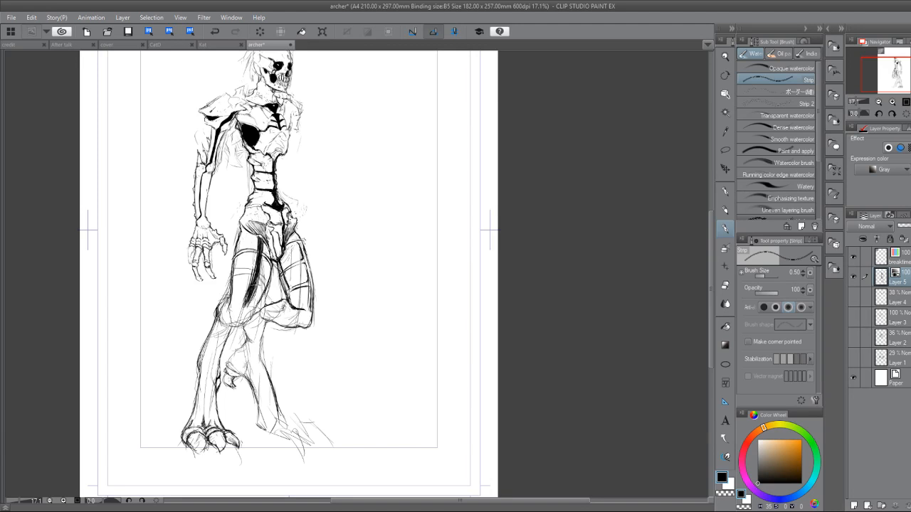
{"action": "key", "text": "e"}
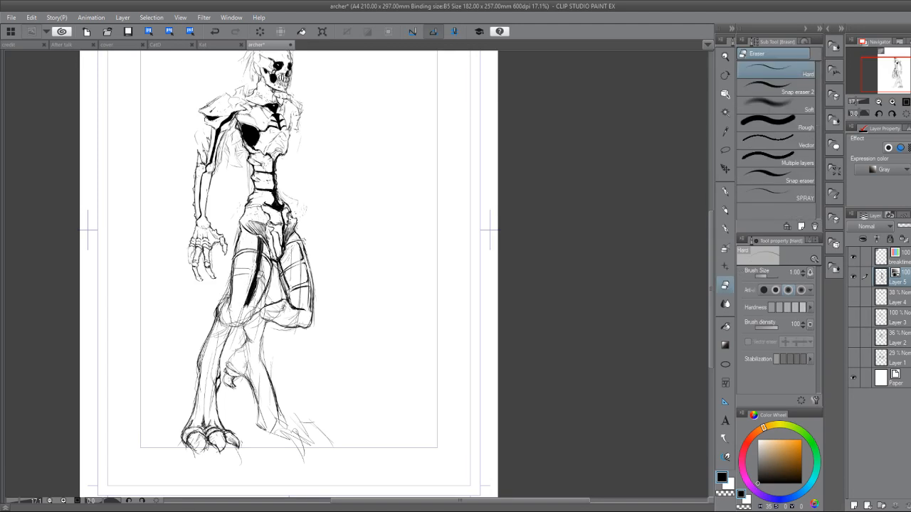
{"action": "key", "text": "p"}
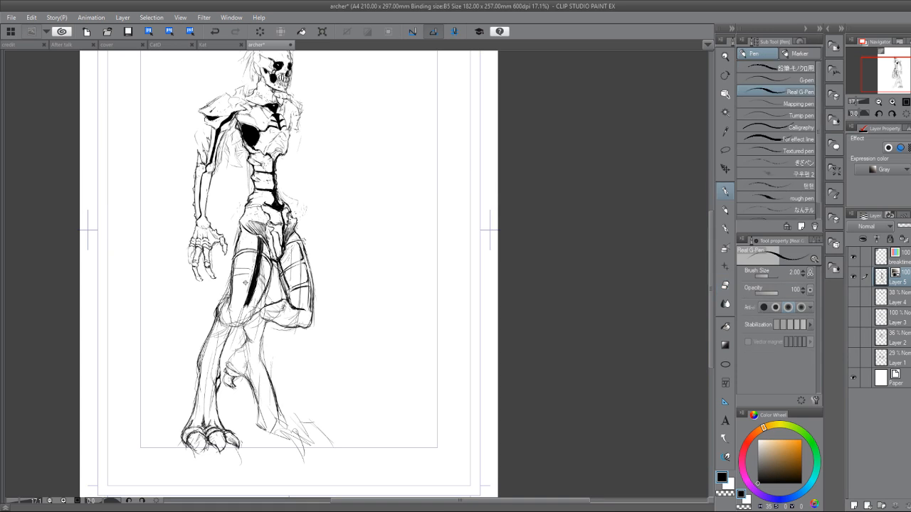
Fill the far thigh's outer strip and its two cross bands solid black.
{"action": "key", "text": "g"}
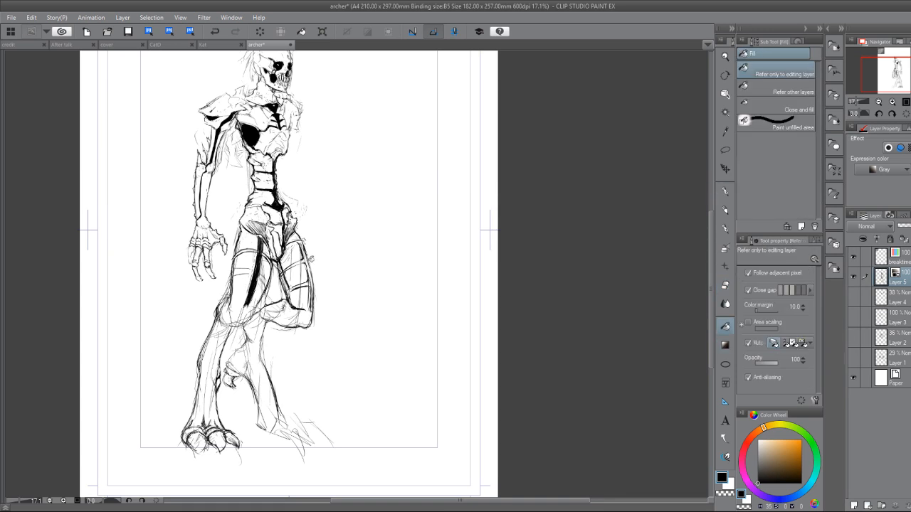
{"action": "key", "text": "b"}
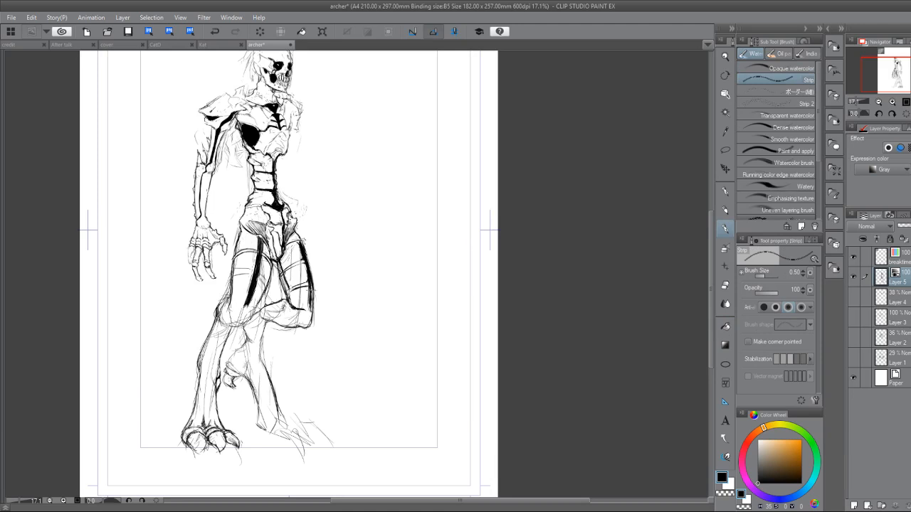
{"action": "left_click_drag", "start_coordinate": [295, 203], "coordinate": [341, 288]}
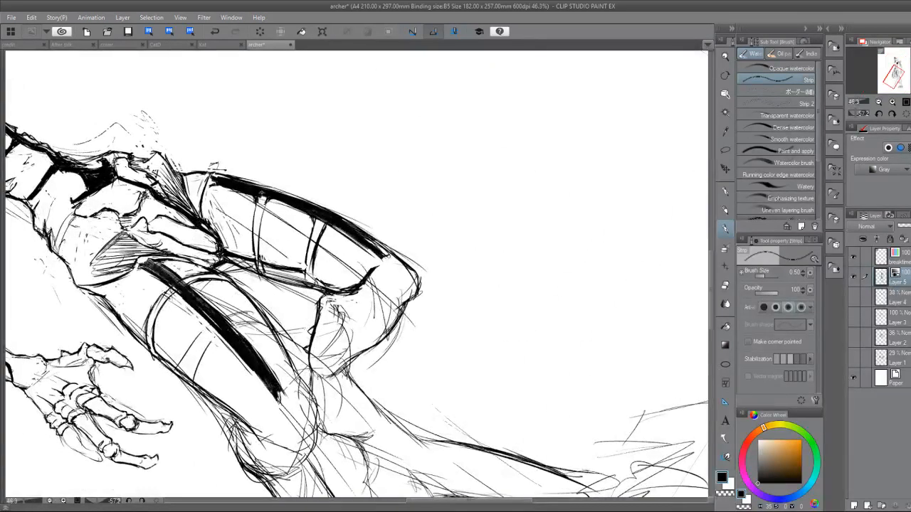
{"action": "mouse_move", "coordinate": [260, 198]}
{"action": "left_mouse_down"}
{"action": "mouse_move", "coordinate": [257, 252]}
{"action": "mouse_move", "coordinate": [255, 242]}
{"action": "left_mouse_up"}
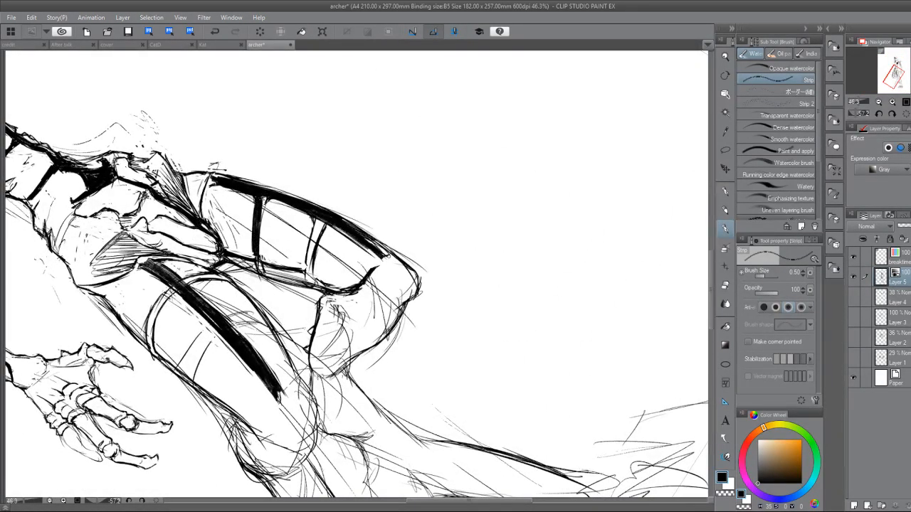
{"action": "left_click_drag", "start_coordinate": [318, 218], "coordinate": [309, 278]}
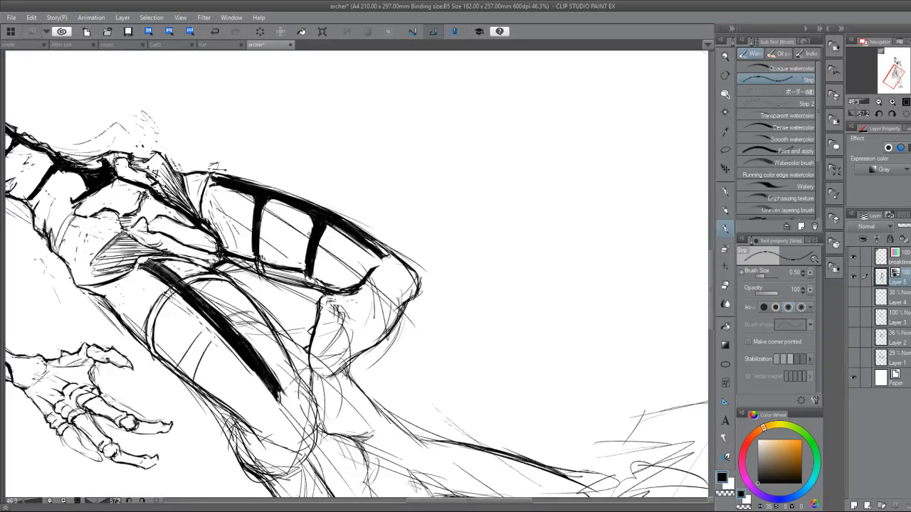
Clean stray lines around the far thigh's lower end and extend its solid black outer strip down toward the knee.
{"action": "left_click_drag", "start_coordinate": [309, 234], "coordinate": [392, 223]}
{"action": "mouse_move", "coordinate": [342, 275]}
{"action": "left_mouse_down"}
{"action": "mouse_move", "coordinate": [359, 229]}
{"action": "mouse_move", "coordinate": [332, 355]}
{"action": "left_mouse_up"}
{"action": "key", "text": "e"}
{"action": "left_click_drag", "start_coordinate": [337, 313], "coordinate": [296, 402]}
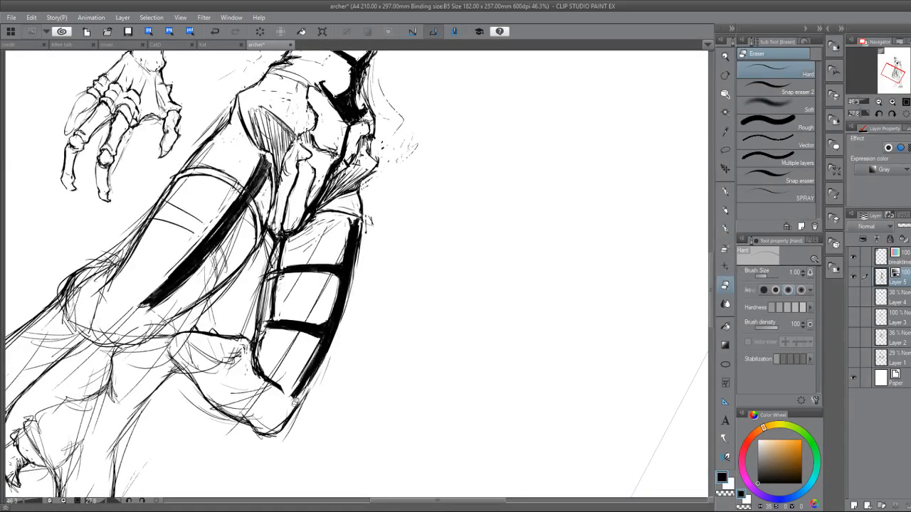
{"action": "mouse_move", "coordinate": [340, 335]}
{"action": "left_mouse_down"}
{"action": "mouse_move", "coordinate": [300, 408]}
{"action": "mouse_move", "coordinate": [311, 385]}
{"action": "left_mouse_up"}
{"action": "key", "text": "p"}
{"action": "left_click_drag", "start_coordinate": [360, 240], "coordinate": [346, 323]}
{"action": "mouse_move", "coordinate": [354, 283]}
{"action": "left_mouse_down"}
{"action": "mouse_move", "coordinate": [333, 347]}
{"action": "mouse_move", "coordinate": [292, 410]}
{"action": "left_mouse_up"}
{"action": "left_click_drag", "start_coordinate": [346, 316], "coordinate": [297, 400]}
Draw a bold arched band across the upper part of the near thigh and trim its overshooting outer end.
{"action": "mouse_move", "coordinate": [316, 370]}
{"action": "left_mouse_down"}
{"action": "mouse_move", "coordinate": [293, 406]}
{"action": "mouse_move", "coordinate": [415, 318]}
{"action": "left_mouse_up"}
{"action": "key", "text": "g"}
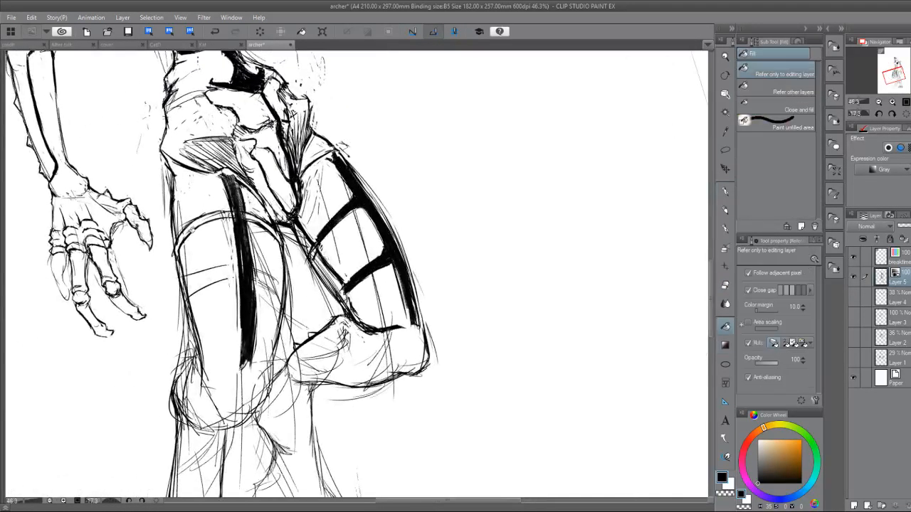
{"action": "key", "text": "b"}
{"action": "mouse_move", "coordinate": [177, 250]}
{"action": "left_mouse_down"}
{"action": "mouse_move", "coordinate": [191, 227]}
{"action": "mouse_move", "coordinate": [215, 216]}
{"action": "mouse_move", "coordinate": [269, 224]}
{"action": "left_mouse_up"}
{"action": "left_click_drag", "start_coordinate": [243, 213], "coordinate": [283, 240]}
{"action": "left_click_drag", "start_coordinate": [202, 220], "coordinate": [172, 268]}
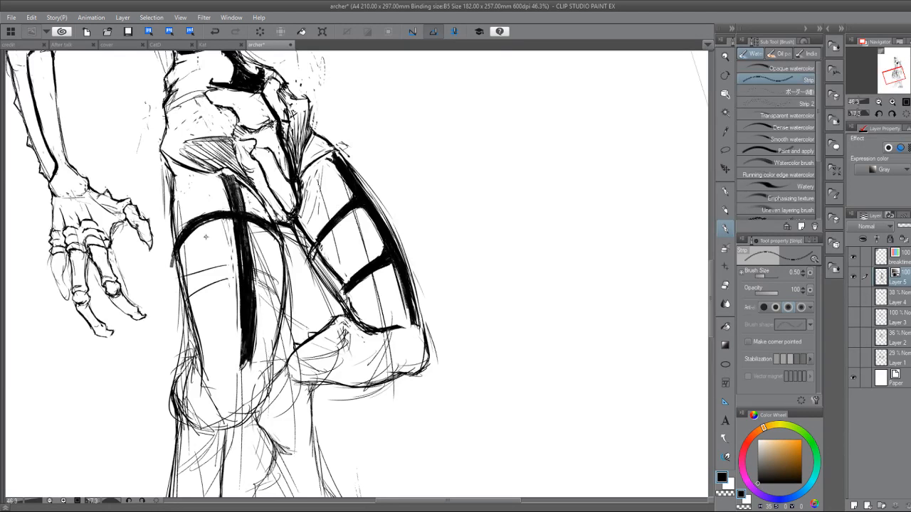
{"action": "key", "text": "e"}
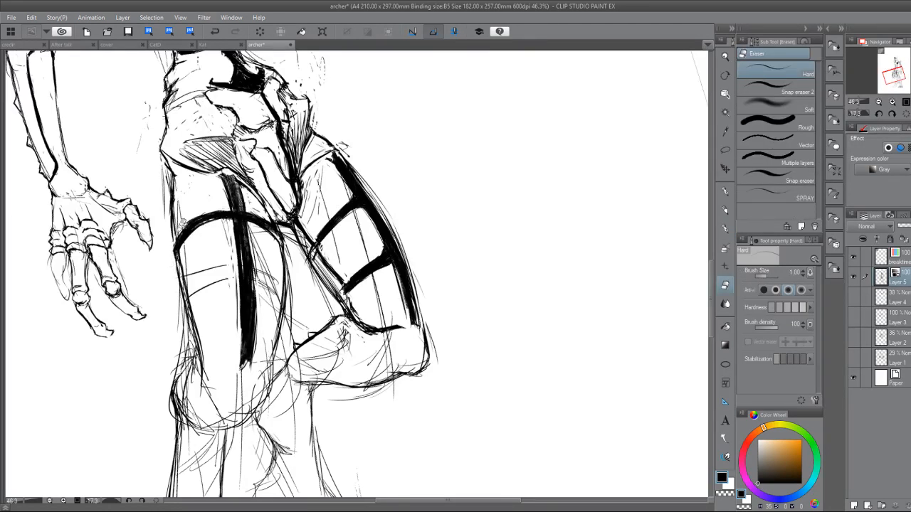
{"action": "left_click_drag", "start_coordinate": [185, 220], "coordinate": [173, 256]}
{"action": "mouse_move", "coordinate": [191, 223]}
{"action": "left_mouse_down"}
{"action": "mouse_move", "coordinate": [171, 250]}
{"action": "mouse_move", "coordinate": [183, 232]}
{"action": "left_mouse_up"}
Refine the outer end and top edge of the near thigh's upper band with fine pen touch-ups.
{"action": "key", "text": "p"}
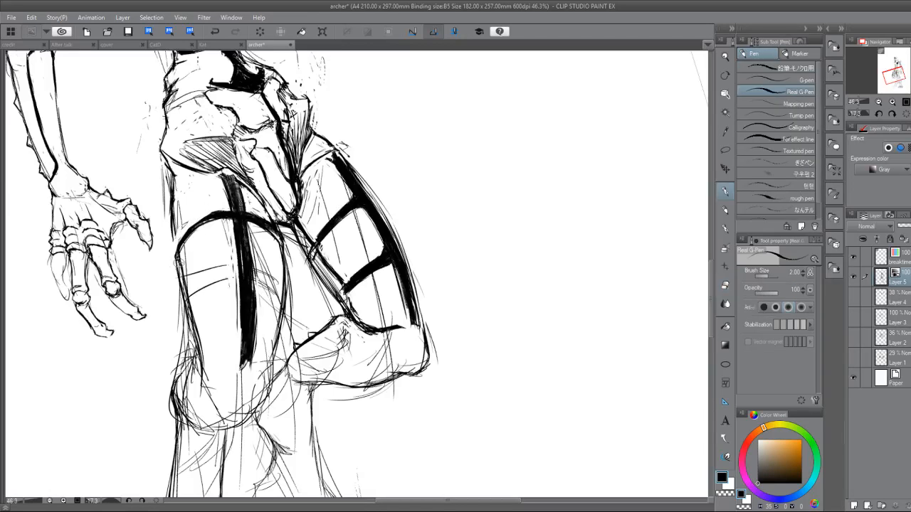
{"action": "mouse_move", "coordinate": [175, 238]}
{"action": "left_mouse_down"}
{"action": "mouse_move", "coordinate": [176, 262]}
{"action": "mouse_move", "coordinate": [173, 251]}
{"action": "left_mouse_up"}
{"action": "key", "text": "e"}
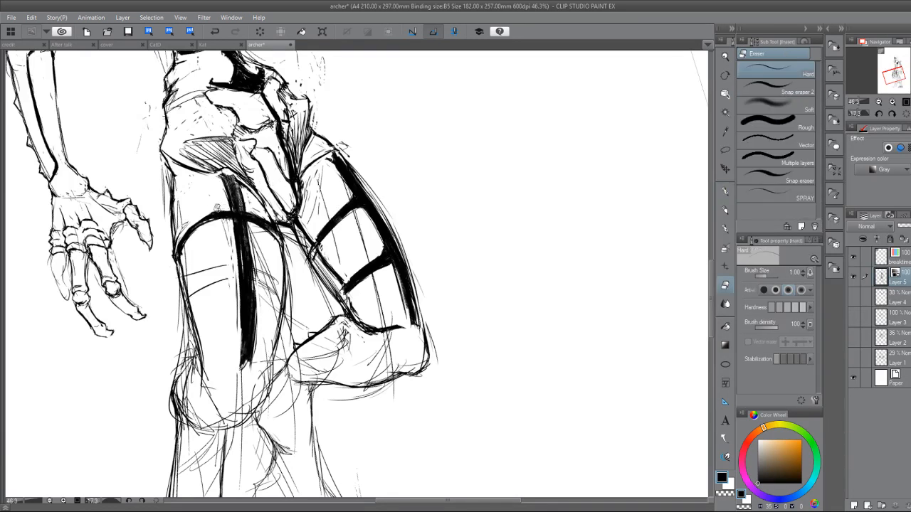
{"action": "key", "text": "p"}
{"action": "mouse_move", "coordinate": [217, 213]}
{"action": "left_mouse_down"}
{"action": "mouse_move", "coordinate": [232, 211]}
{"action": "mouse_move", "coordinate": [206, 225]}
{"action": "left_mouse_up"}
{"action": "key", "text": "e"}
{"action": "key", "text": "p"}
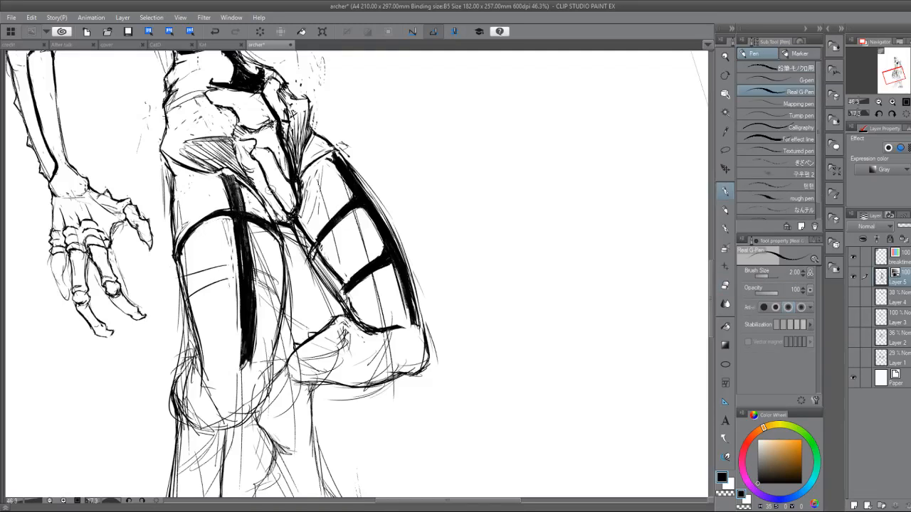
Add a second bold curved band lower on the near thigh, on the outer side of its long black strip.
{"action": "left_click_drag", "start_coordinate": [271, 190], "coordinate": [246, 319]}
{"action": "left_click_drag", "start_coordinate": [246, 320], "coordinate": [150, 257]}
{"action": "mouse_move", "coordinate": [161, 288]}
{"action": "left_mouse_down"}
{"action": "mouse_move", "coordinate": [149, 309]}
{"action": "mouse_move", "coordinate": [173, 288]}
{"action": "mouse_move", "coordinate": [157, 317]}
{"action": "mouse_move", "coordinate": [108, 340]}
{"action": "left_mouse_up"}
{"action": "key", "text": "e"}
{"action": "left_click_drag", "start_coordinate": [163, 329], "coordinate": [225, 122]}
{"action": "mouse_move", "coordinate": [224, 122]}
{"action": "left_mouse_down"}
{"action": "mouse_move", "coordinate": [212, 326]}
{"action": "mouse_move", "coordinate": [218, 254]}
{"action": "mouse_move", "coordinate": [221, 263]}
{"action": "mouse_move", "coordinate": [187, 275]}
{"action": "mouse_move", "coordinate": [196, 271]}
{"action": "mouse_move", "coordinate": [176, 293]}
{"action": "left_mouse_up"}
{"action": "key", "text": "p"}
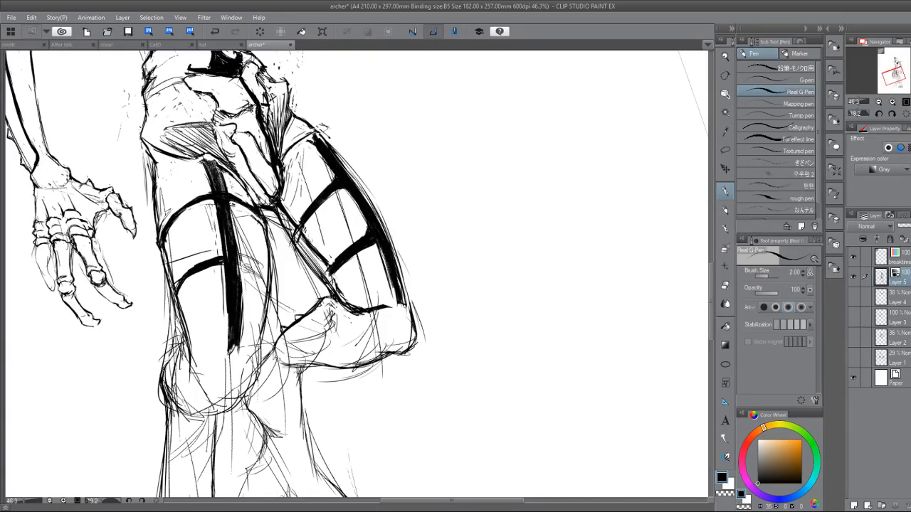
{"action": "mouse_move", "coordinate": [240, 258]}
{"action": "left_mouse_down"}
{"action": "mouse_move", "coordinate": [262, 274]}
{"action": "mouse_move", "coordinate": [265, 303]}
{"action": "left_mouse_up"}
{"action": "key", "text": "ctrl+z"}
Flare the lower ends of the long black strips on both thighs into hooked points.
{"action": "mouse_move", "coordinate": [236, 344]}
{"action": "left_mouse_down"}
{"action": "mouse_move", "coordinate": [239, 355]}
{"action": "mouse_move", "coordinate": [222, 362]}
{"action": "mouse_move", "coordinate": [228, 354]}
{"action": "mouse_move", "coordinate": [244, 363]}
{"action": "left_mouse_up"}
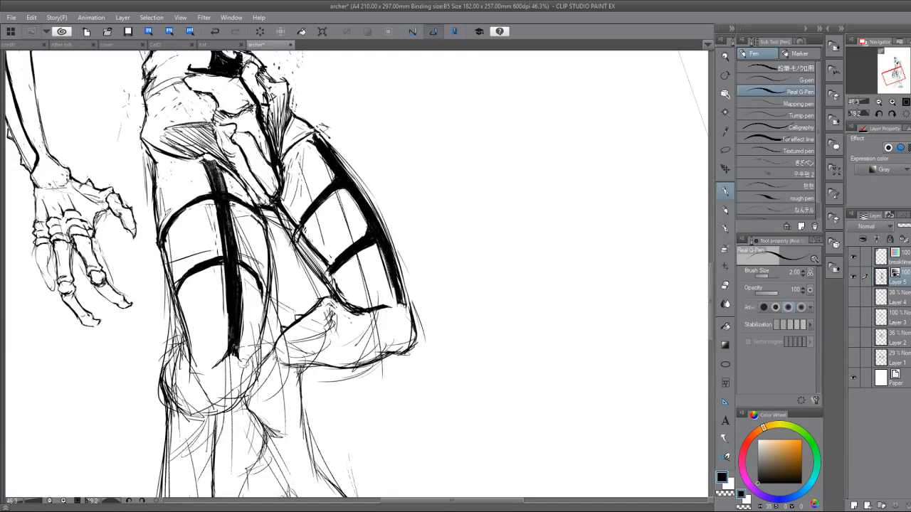
{"action": "left_click_drag", "start_coordinate": [399, 306], "coordinate": [383, 326]}
{"action": "left_click_drag", "start_coordinate": [402, 286], "coordinate": [405, 307]}
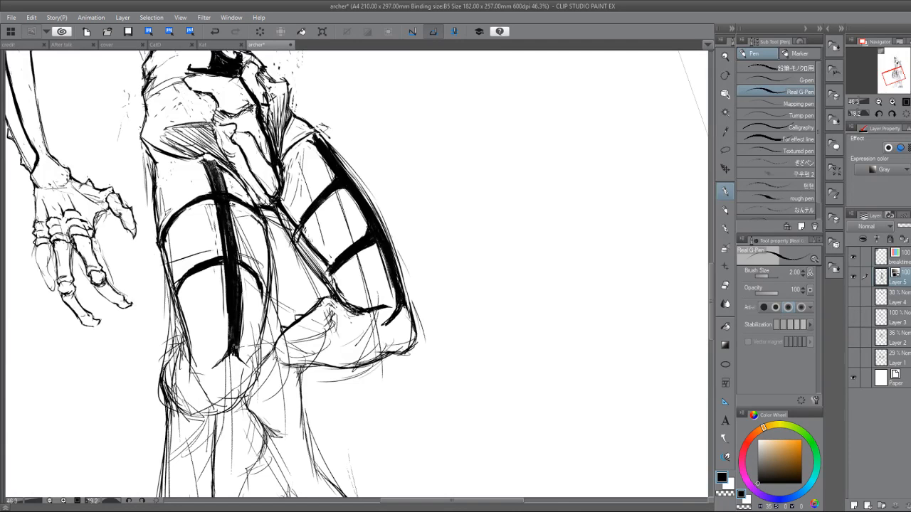
{"action": "scroll", "coordinate": [354, 300], "scroll_direction": "down", "scroll_amount": 5}
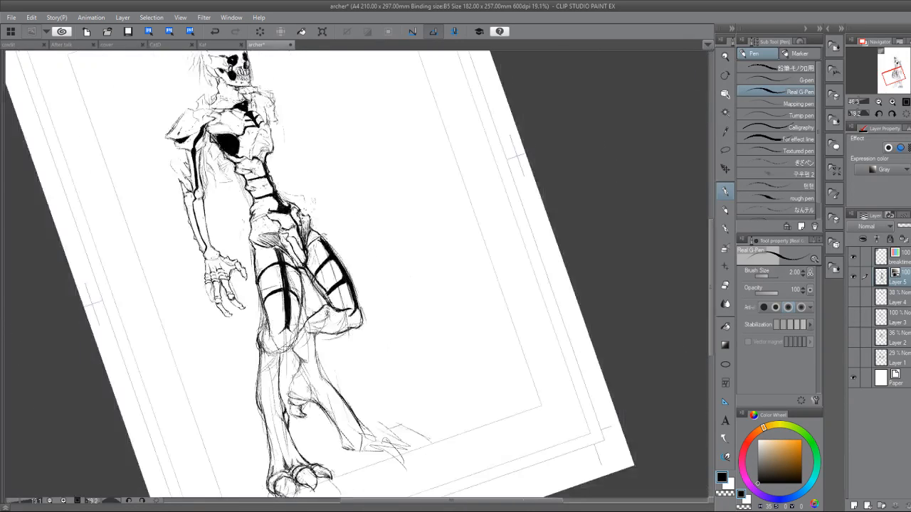
Sketch a bumpy segmented form behind the near thigh, running from beneath the hand down toward the knee.
{"action": "key", "text": "ctrl+at"}
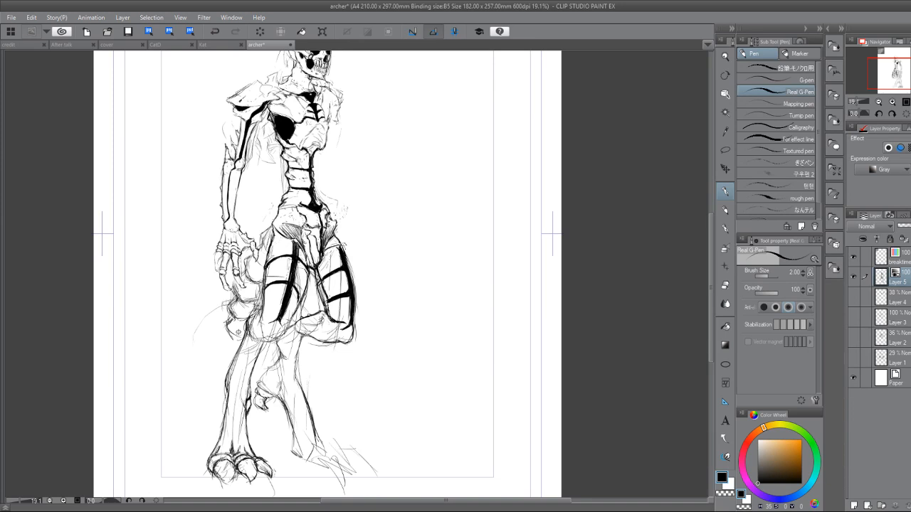
{"action": "scroll", "coordinate": [318, 323], "scroll_direction": "up", "scroll_amount": 2}
{"action": "left_click_drag", "start_coordinate": [321, 322], "coordinate": [297, 383], "text": "space"}
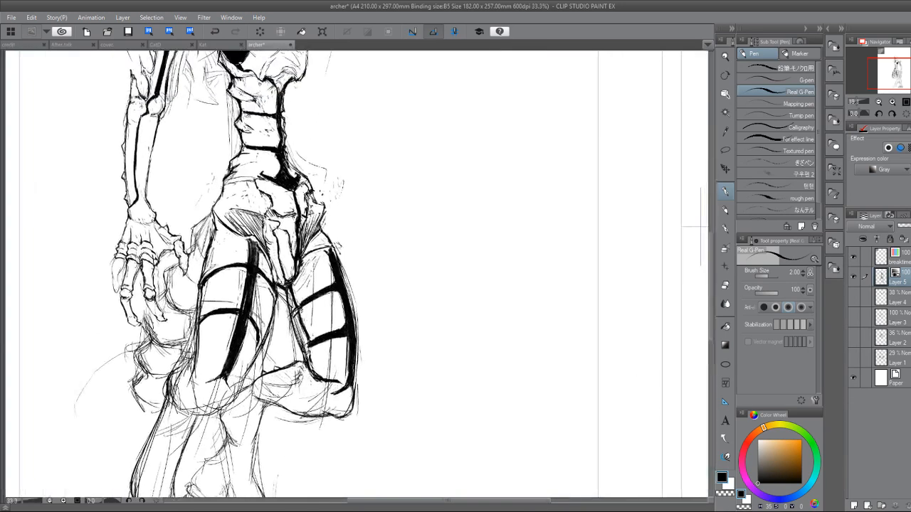
{"action": "mouse_move", "coordinate": [290, 224]}
{"action": "left_mouse_down", "text": "space"}
{"action": "mouse_move", "coordinate": [273, 79]}
{"action": "mouse_move", "coordinate": [366, 408]}
{"action": "mouse_move", "coordinate": [392, 363]}
{"action": "mouse_move", "coordinate": [399, 252]}
{"action": "left_mouse_up", "text": "space"}
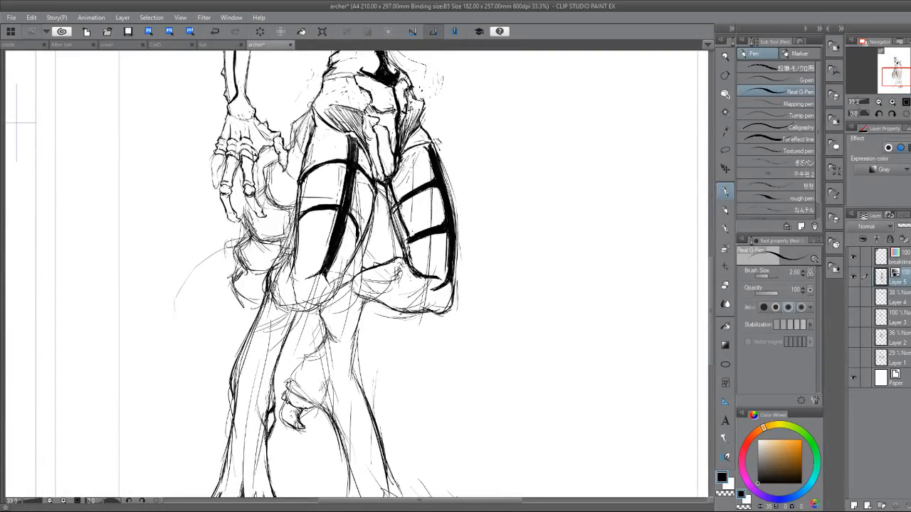
{"action": "mouse_move", "coordinate": [313, 104]}
{"action": "left_mouse_down"}
{"action": "mouse_move", "coordinate": [268, 176]}
{"action": "mouse_move", "coordinate": [235, 268]}
{"action": "mouse_move", "coordinate": [245, 298]}
{"action": "mouse_move", "coordinate": [235, 294]}
{"action": "left_mouse_up"}
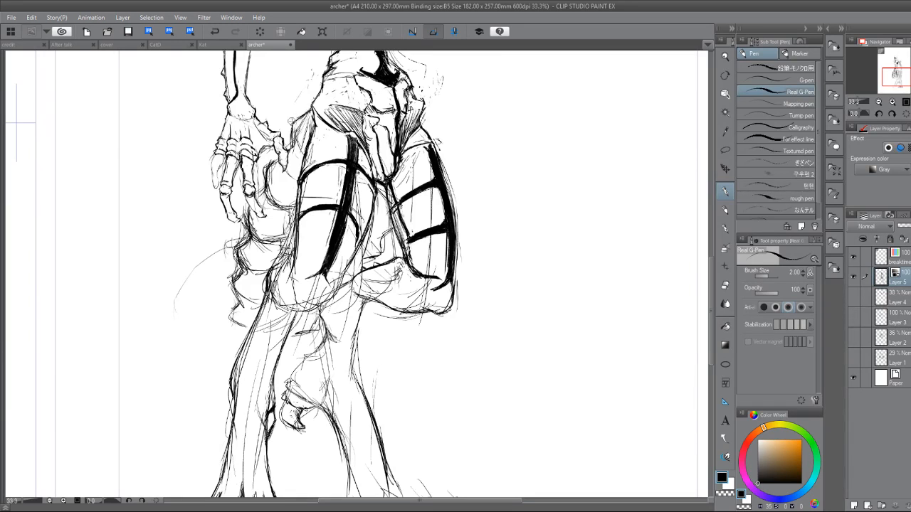
{"action": "key", "text": "ctrl+0"}
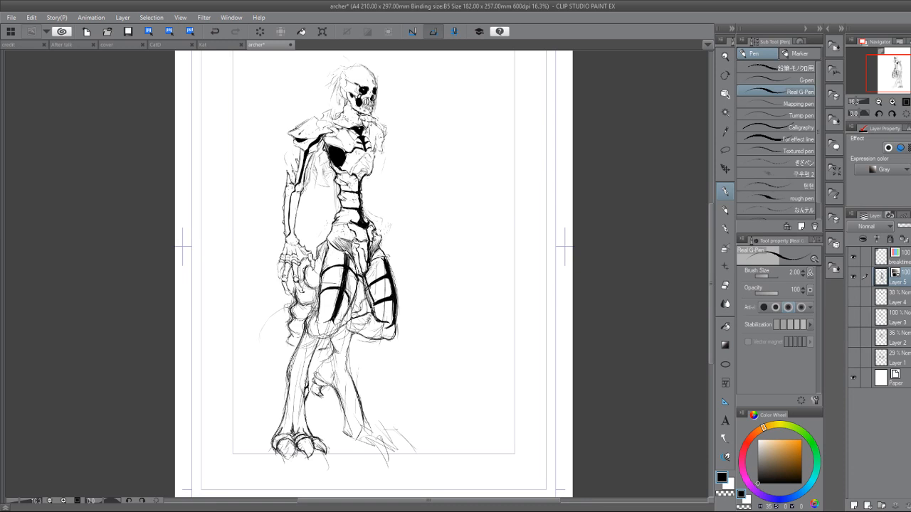
Flip the canvas view horizontally and draw jagged, pointed hair locks at the back of the skull.
{"action": "left_click_drag", "start_coordinate": [399, 271], "coordinate": [338, 274]}
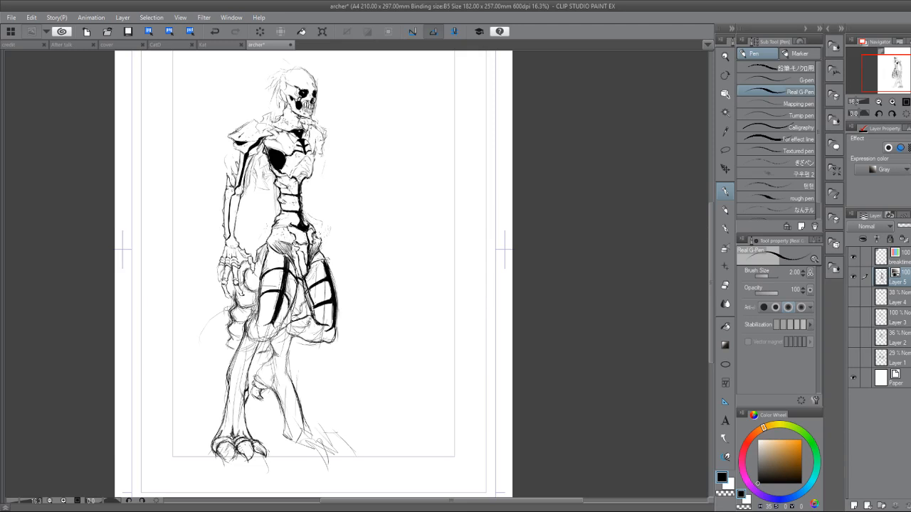
{"action": "left_click_drag", "start_coordinate": [306, 235], "coordinate": [255, 382]}
{"action": "left_click_drag", "start_coordinate": [211, 295], "coordinate": [242, 368]}
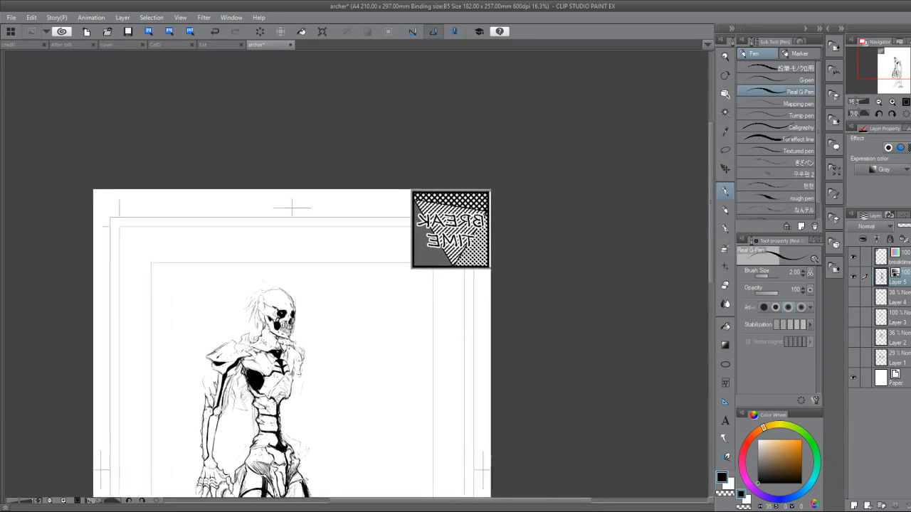
{"action": "scroll", "coordinate": [241, 368], "scroll_direction": "up", "scroll_amount": 5}
{"action": "key", "text": "h"}
{"action": "scroll", "coordinate": [324, 174], "scroll_direction": "up", "scroll_amount": 5}
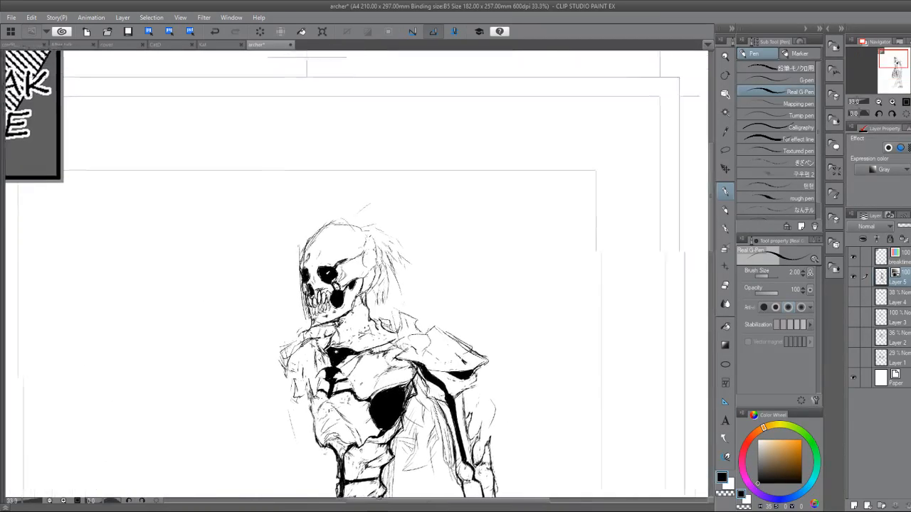
{"action": "mouse_move", "coordinate": [321, 170]}
{"action": "left_mouse_down"}
{"action": "mouse_move", "coordinate": [331, 206]}
{"action": "mouse_move", "coordinate": [326, 253]}
{"action": "left_mouse_up"}
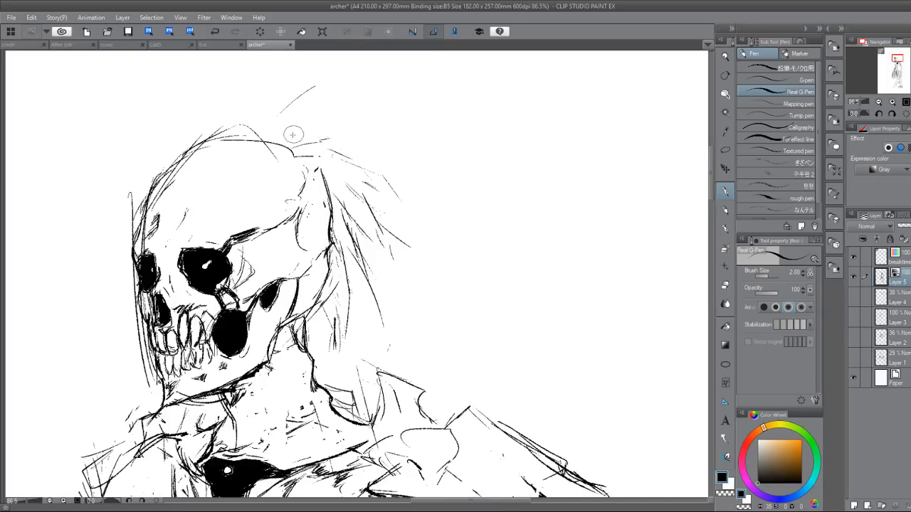
{"action": "mouse_move", "coordinate": [267, 139]}
{"action": "left_mouse_down"}
{"action": "mouse_move", "coordinate": [380, 139]}
{"action": "mouse_move", "coordinate": [351, 146]}
{"action": "mouse_move", "coordinate": [410, 215]}
{"action": "mouse_move", "coordinate": [358, 148]}
{"action": "mouse_move", "coordinate": [400, 224]}
{"action": "mouse_move", "coordinate": [388, 252]}
{"action": "mouse_move", "coordinate": [375, 237]}
{"action": "mouse_move", "coordinate": [361, 327]}
{"action": "mouse_move", "coordinate": [329, 305]}
{"action": "mouse_move", "coordinate": [329, 343]}
{"action": "mouse_move", "coordinate": [362, 276]}
{"action": "left_mouse_up"}
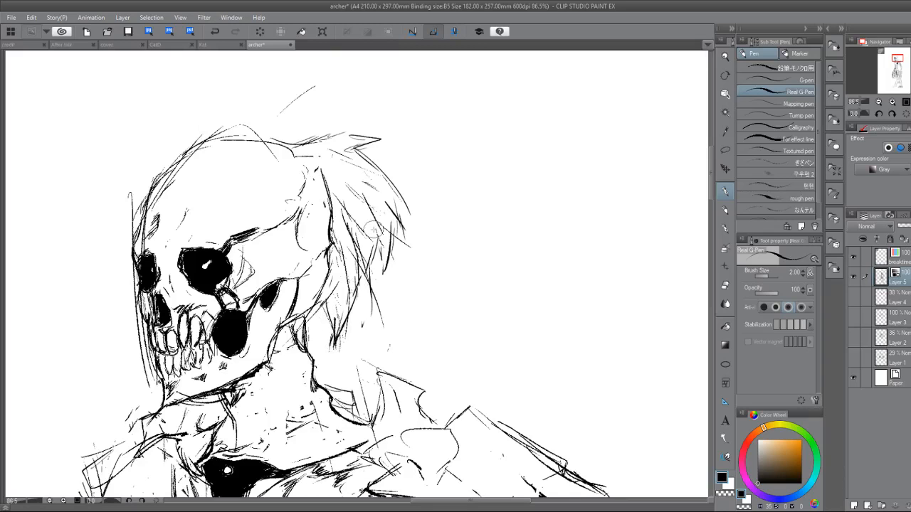
{"action": "left_click_drag", "start_coordinate": [374, 229], "coordinate": [387, 171]}
Redraw the outline of the uppermost segment behind the near hip with bolder lines, from the waist to the thumb.
{"action": "scroll", "coordinate": [356, 263], "scroll_direction": "down", "scroll_amount": 3}
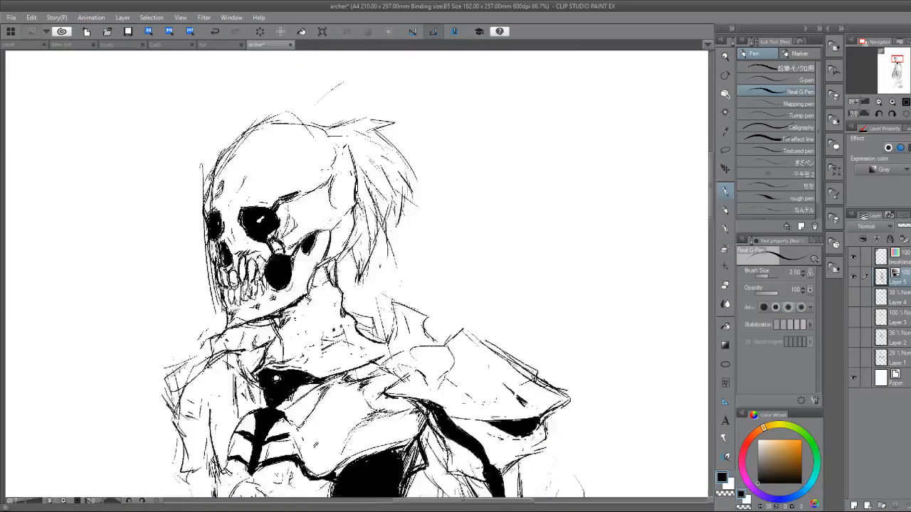
{"action": "left_click_drag", "start_coordinate": [450, 219], "coordinate": [387, 142]}
{"action": "scroll", "coordinate": [301, 232], "scroll_direction": "down", "scroll_amount": 7}
{"action": "mouse_move", "coordinate": [355, 456]}
{"action": "left_mouse_down"}
{"action": "mouse_move", "coordinate": [331, 440]}
{"action": "mouse_move", "coordinate": [297, 369]}
{"action": "left_mouse_up"}
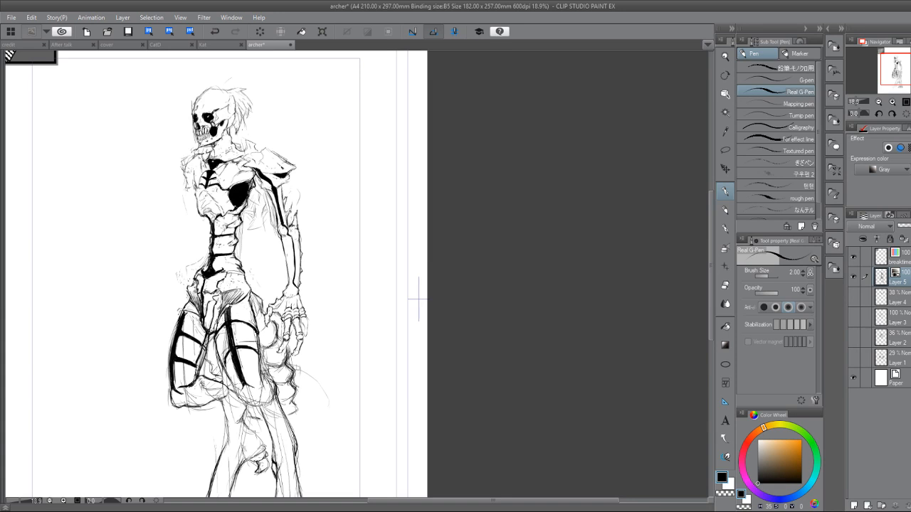
{"action": "scroll", "coordinate": [277, 354], "scroll_direction": "up", "scroll_amount": 3}
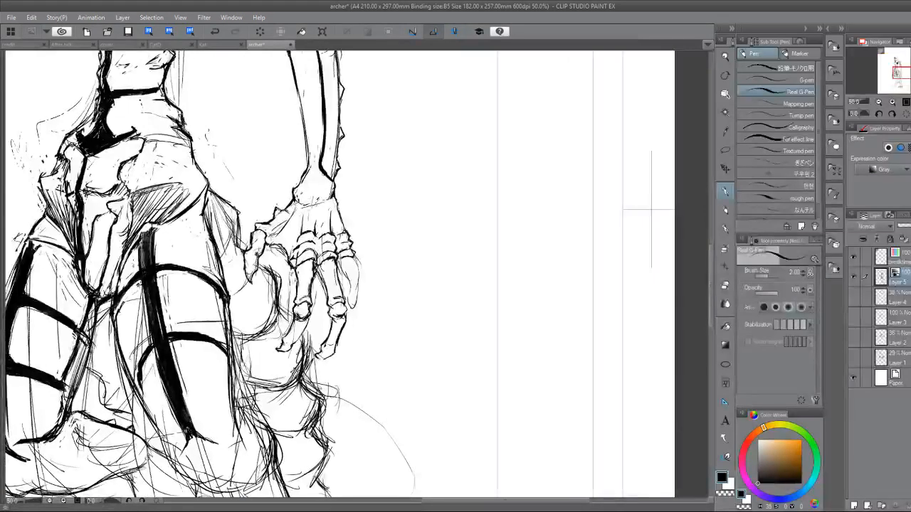
{"action": "mouse_move", "coordinate": [240, 203]}
{"action": "left_mouse_down"}
{"action": "mouse_move", "coordinate": [229, 257]}
{"action": "mouse_move", "coordinate": [233, 222]}
{"action": "mouse_move", "coordinate": [214, 203]}
{"action": "mouse_move", "coordinate": [220, 235]}
{"action": "mouse_move", "coordinate": [207, 199]}
{"action": "left_mouse_up"}
{"action": "key", "text": "e"}
{"action": "key", "text": "p"}
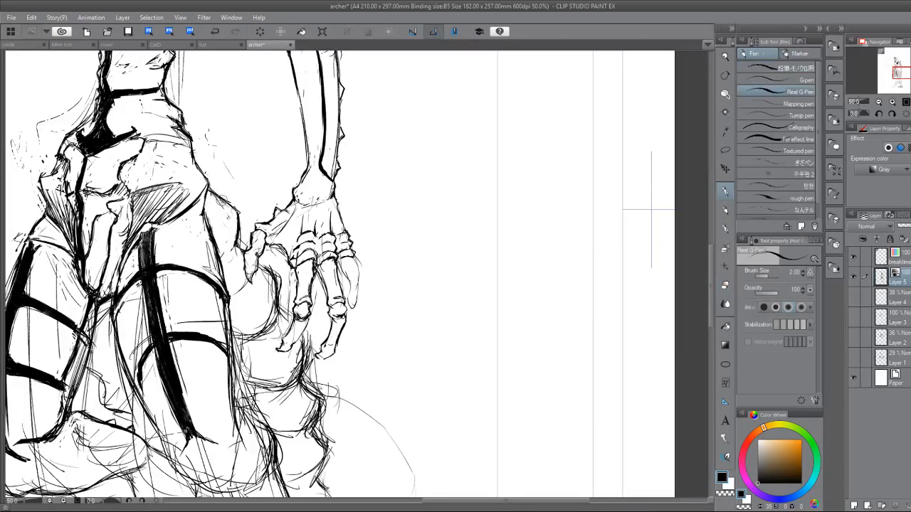
{"action": "mouse_move", "coordinate": [239, 240]}
{"action": "left_mouse_down"}
{"action": "mouse_move", "coordinate": [221, 253]}
{"action": "mouse_move", "coordinate": [248, 252]}
{"action": "left_mouse_up"}
{"action": "left_click_drag", "start_coordinate": [228, 293], "coordinate": [249, 280]}
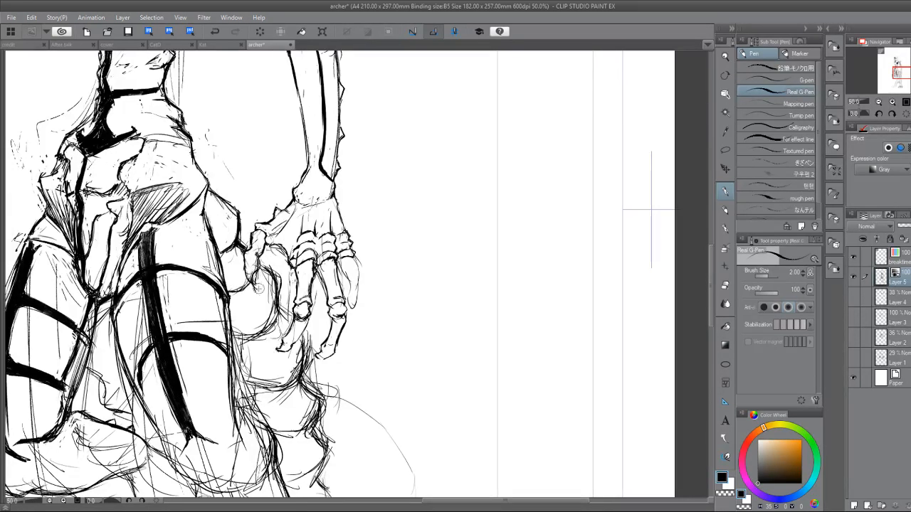
Ink the rounded segment below the thumb with a bolder outline and a small hatched spot, tidying the overlapping lines.
{"action": "key", "text": "e"}
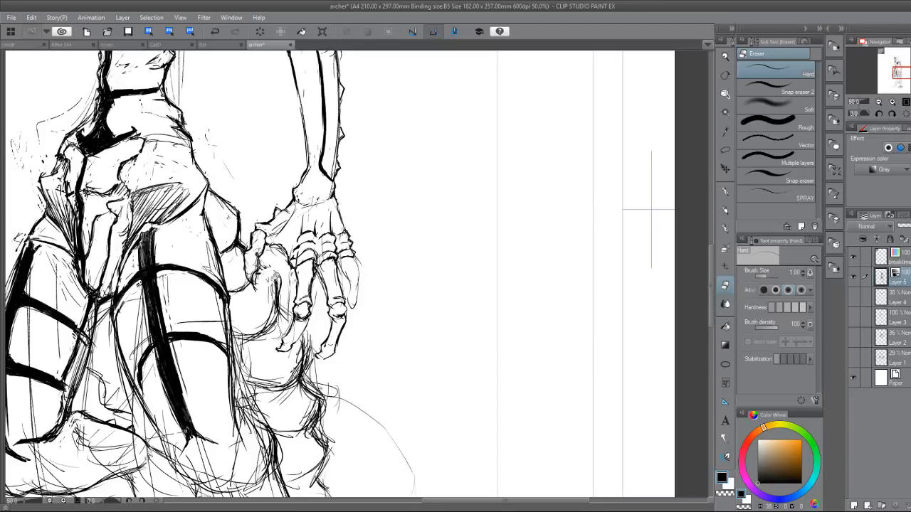
{"action": "key", "text": "p"}
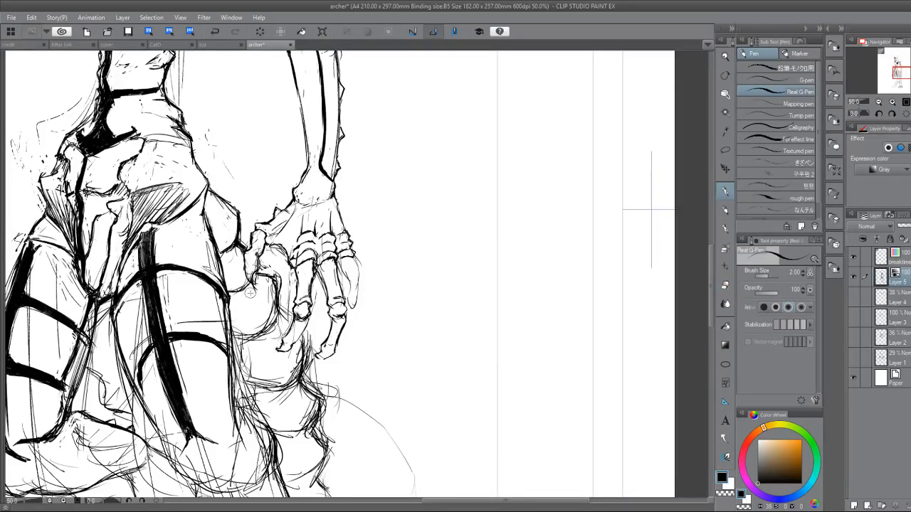
{"action": "mouse_move", "coordinate": [253, 284]}
{"action": "left_mouse_down"}
{"action": "mouse_move", "coordinate": [250, 291]}
{"action": "mouse_move", "coordinate": [262, 295]}
{"action": "left_mouse_up"}
{"action": "mouse_move", "coordinate": [264, 283]}
{"action": "left_mouse_down"}
{"action": "mouse_move", "coordinate": [265, 292]}
{"action": "mouse_move", "coordinate": [269, 286]}
{"action": "mouse_move", "coordinate": [251, 289]}
{"action": "mouse_move", "coordinate": [241, 319]}
{"action": "mouse_move", "coordinate": [249, 317]}
{"action": "left_mouse_up"}
{"action": "key", "text": "e"}
{"action": "key", "text": "p"}
{"action": "left_click_drag", "start_coordinate": [278, 312], "coordinate": [271, 325]}
{"action": "left_click_drag", "start_coordinate": [233, 331], "coordinate": [250, 334]}
{"action": "left_click_drag", "start_coordinate": [279, 307], "coordinate": [273, 318]}
{"action": "mouse_move", "coordinate": [271, 323]}
{"action": "left_mouse_down"}
{"action": "mouse_move", "coordinate": [237, 335]}
{"action": "mouse_move", "coordinate": [251, 352]}
{"action": "left_mouse_up"}
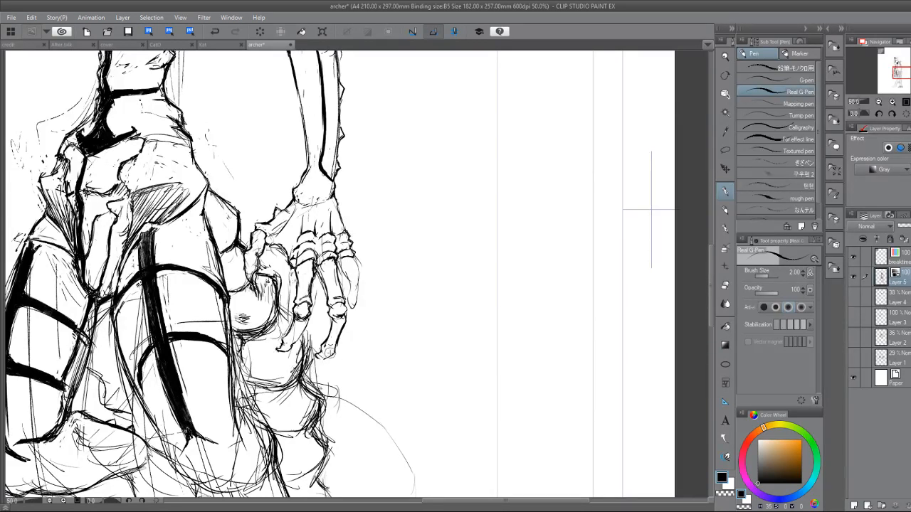
{"action": "left_click_drag", "start_coordinate": [334, 350], "coordinate": [324, 357]}
Firm up the collarbone leading into the rounded shoulder joint and extend the black shadow under the shoulder plate to the arm's strip.
{"action": "scroll", "coordinate": [288, 375], "scroll_direction": "down", "scroll_amount": 2}
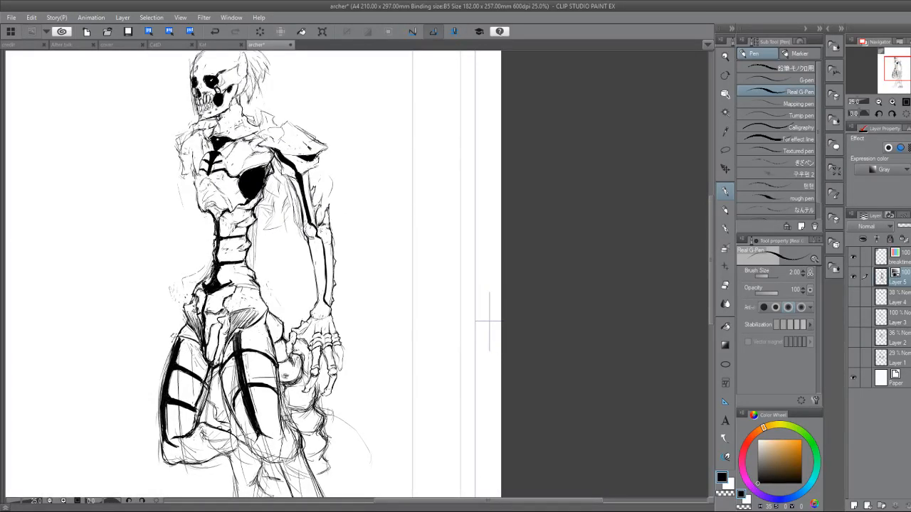
{"action": "scroll", "coordinate": [489, 321], "scroll_direction": "up", "scroll_amount": 4}
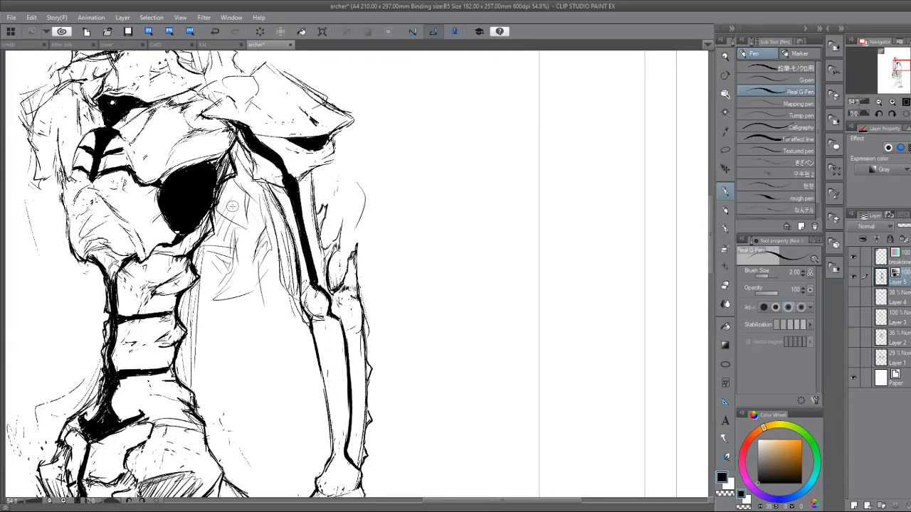
{"action": "mouse_move", "coordinate": [233, 206]}
{"action": "left_mouse_down"}
{"action": "mouse_move", "coordinate": [260, 334]}
{"action": "mouse_move", "coordinate": [289, 328]}
{"action": "left_mouse_up"}
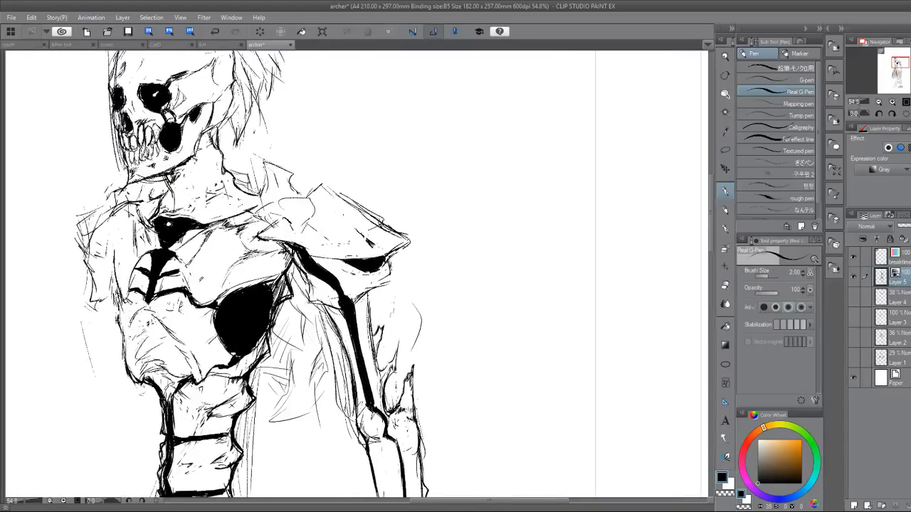
{"action": "mouse_move", "coordinate": [297, 187]}
{"action": "left_mouse_down"}
{"action": "mouse_move", "coordinate": [313, 203]}
{"action": "mouse_move", "coordinate": [312, 215]}
{"action": "mouse_move", "coordinate": [310, 208]}
{"action": "mouse_move", "coordinate": [284, 216]}
{"action": "mouse_move", "coordinate": [296, 220]}
{"action": "mouse_move", "coordinate": [250, 228]}
{"action": "left_mouse_up"}
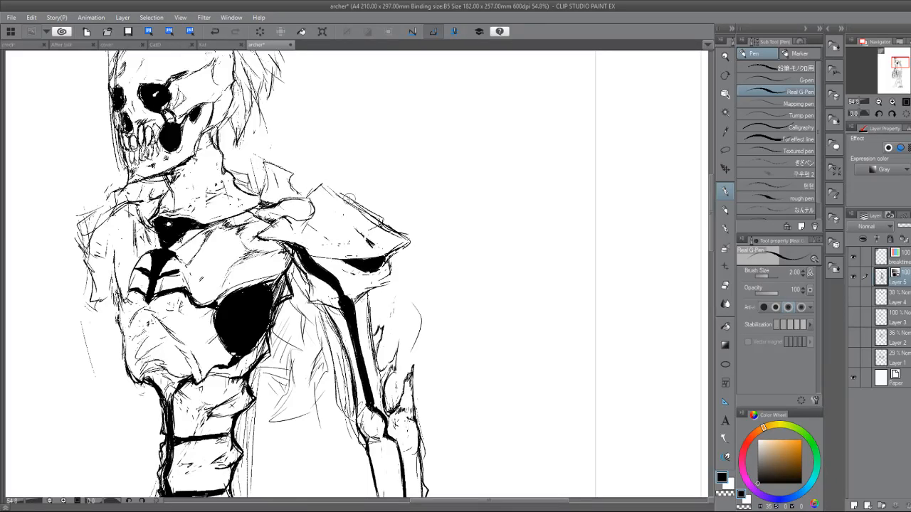
{"action": "left_click_drag", "start_coordinate": [305, 198], "coordinate": [312, 214]}
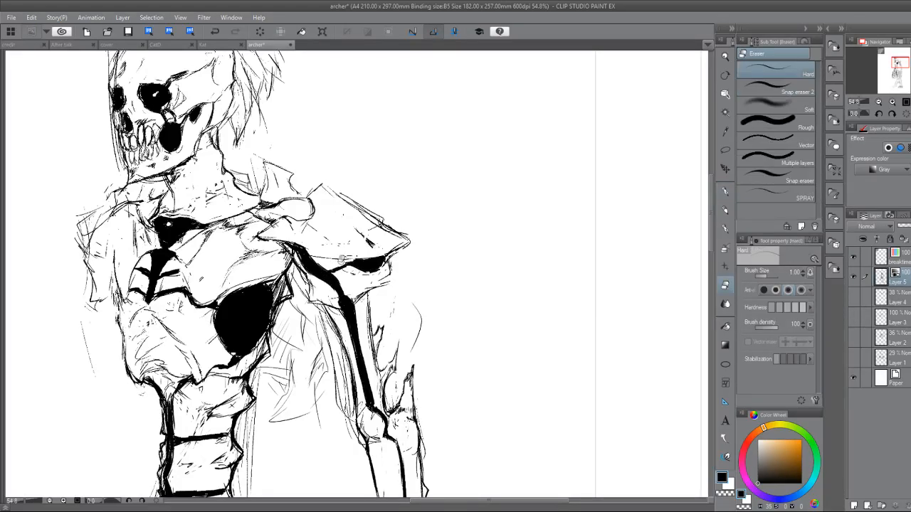
{"action": "key", "text": "e"}
{"action": "key", "text": "p"}
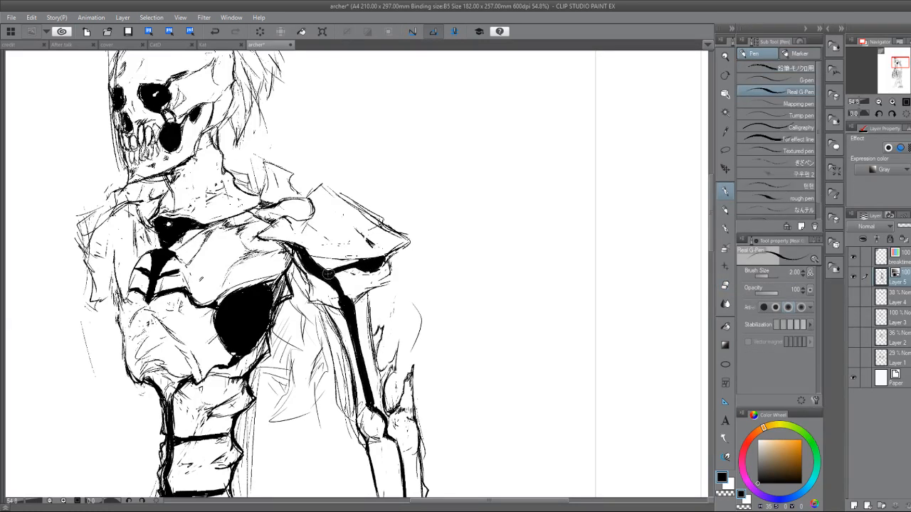
Touch up the black shadow under the shoulder plate and clean its lower edge with the eraser.
{"action": "left_click_drag", "start_coordinate": [331, 273], "coordinate": [383, 264]}
{"action": "key", "text": "e"}
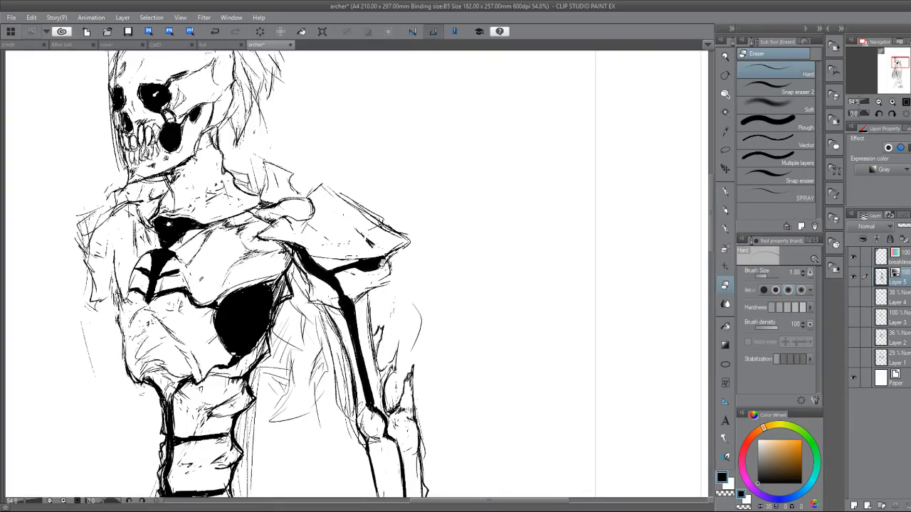
{"action": "left_click_drag", "start_coordinate": [383, 264], "coordinate": [394, 167]}
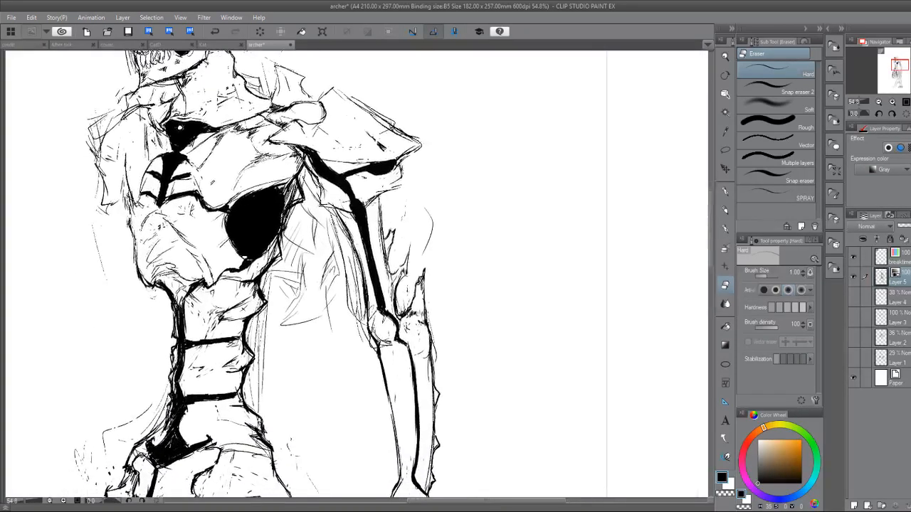
{"action": "left_click_drag", "start_coordinate": [222, 393], "coordinate": [206, 217]}
{"action": "left_click_drag", "start_coordinate": [367, 433], "coordinate": [335, 399]}
{"action": "scroll", "coordinate": [334, 398], "scroll_direction": "down", "scroll_amount": 1}
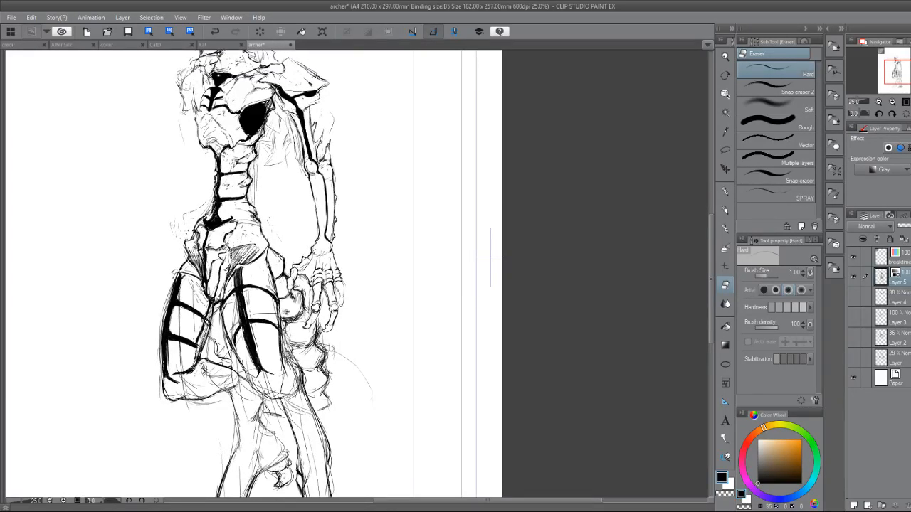
{"action": "left_click_drag", "start_coordinate": [299, 356], "coordinate": [316, 194]}
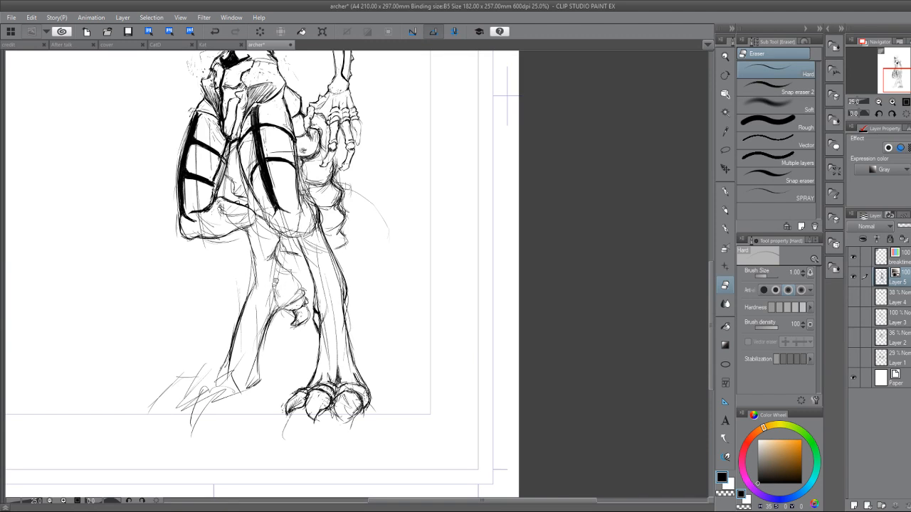
{"action": "key", "text": "p"}
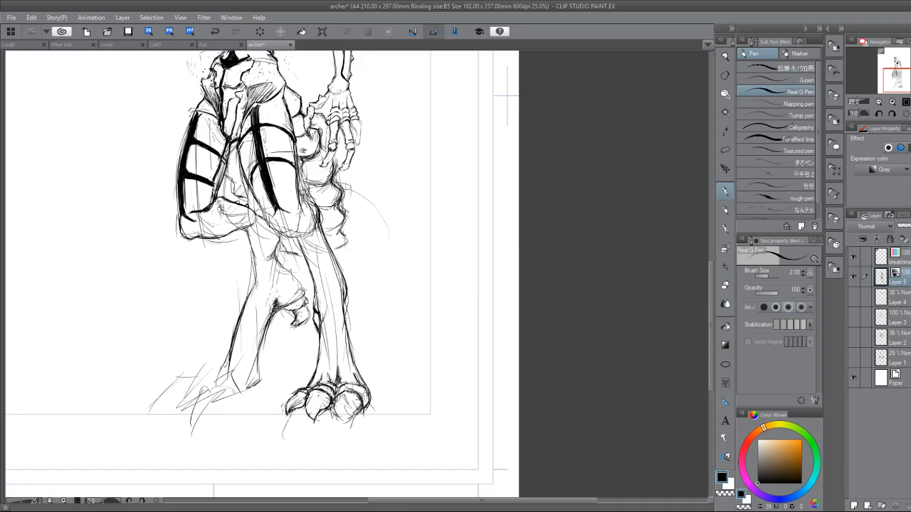
{"action": "key", "text": "e"}
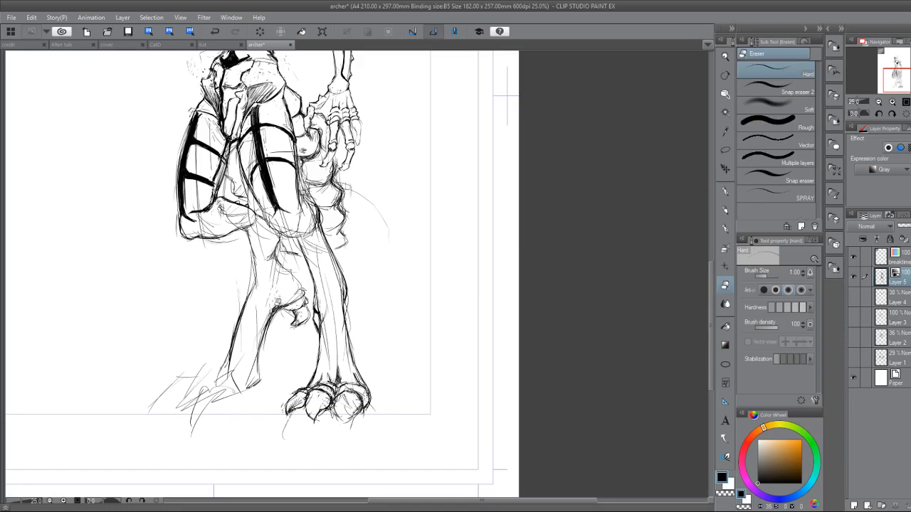
{"action": "key", "text": "p"}
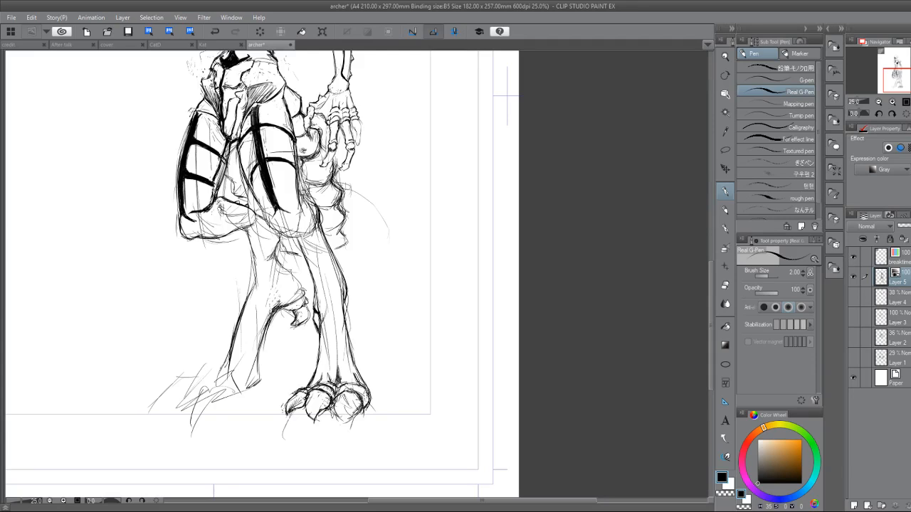
Redraw the rounded upper edge of the near thigh below the hatched hip area with a bolder line, erasing stray lines beside it.
{"action": "mouse_move", "coordinate": [507, 94]}
{"action": "left_mouse_down"}
{"action": "mouse_move", "coordinate": [498, 198]}
{"action": "mouse_move", "coordinate": [533, 295]}
{"action": "mouse_move", "coordinate": [546, 274]}
{"action": "left_mouse_up"}
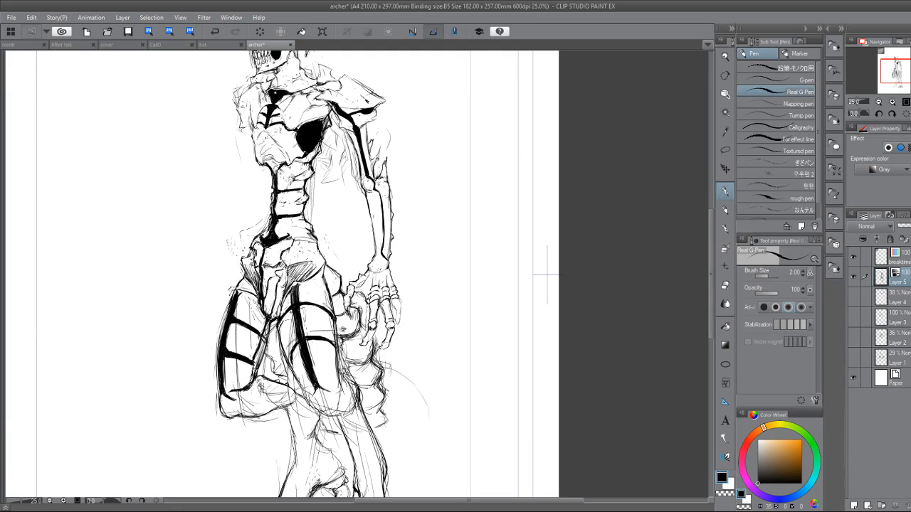
{"action": "left_click_drag", "start_coordinate": [323, 362], "coordinate": [427, 362]}
{"action": "left_click_drag", "start_coordinate": [429, 405], "coordinate": [507, 329]}
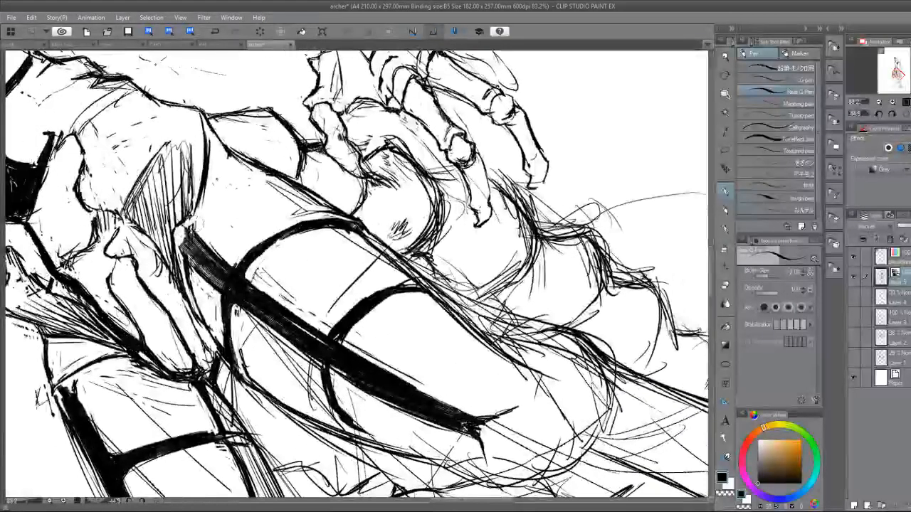
{"action": "mouse_move", "coordinate": [193, 221]}
{"action": "left_mouse_down"}
{"action": "mouse_move", "coordinate": [215, 200]}
{"action": "mouse_move", "coordinate": [286, 169]}
{"action": "mouse_move", "coordinate": [272, 171]}
{"action": "left_mouse_up"}
{"action": "left_click_drag", "start_coordinate": [469, 319], "coordinate": [336, 390]}
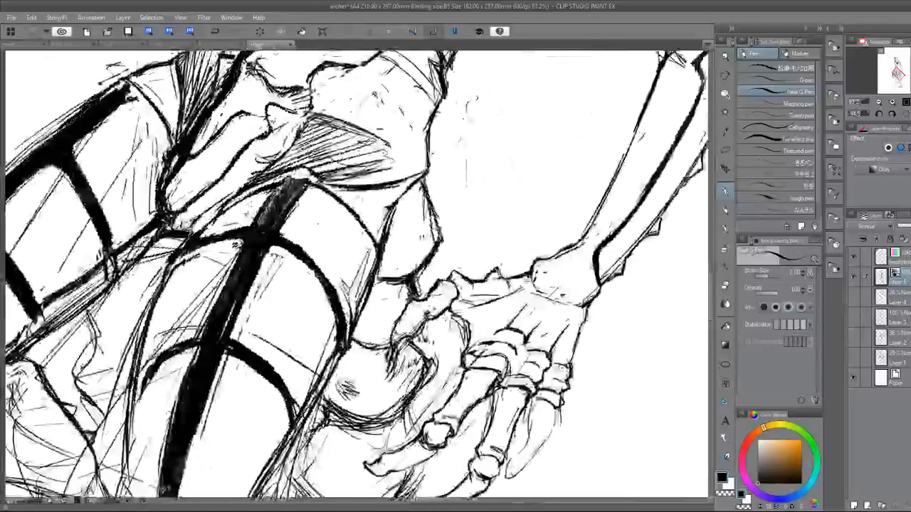
{"action": "key", "text": "e"}
{"action": "left_click_drag", "start_coordinate": [371, 237], "coordinate": [375, 270]}
{"action": "key", "text": "p"}
{"action": "key", "text": "e"}
{"action": "mouse_move", "coordinate": [362, 221]}
{"action": "left_mouse_down"}
{"action": "mouse_move", "coordinate": [374, 276]}
{"action": "mouse_move", "coordinate": [372, 239]}
{"action": "mouse_move", "coordinate": [366, 308]}
{"action": "left_mouse_up"}
{"action": "key", "text": "p"}
{"action": "scroll", "coordinate": [317, 337], "scroll_direction": "down", "scroll_amount": 2}
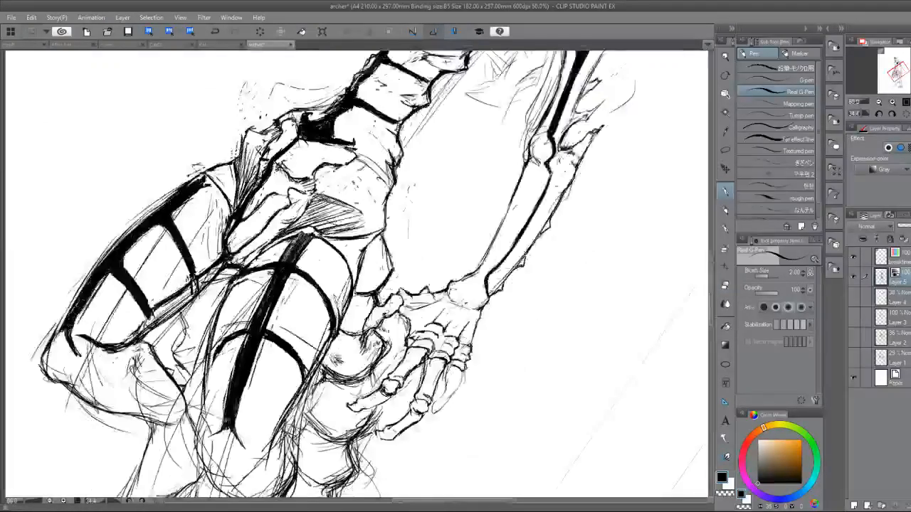
{"action": "key", "text": "ctrl+@"}
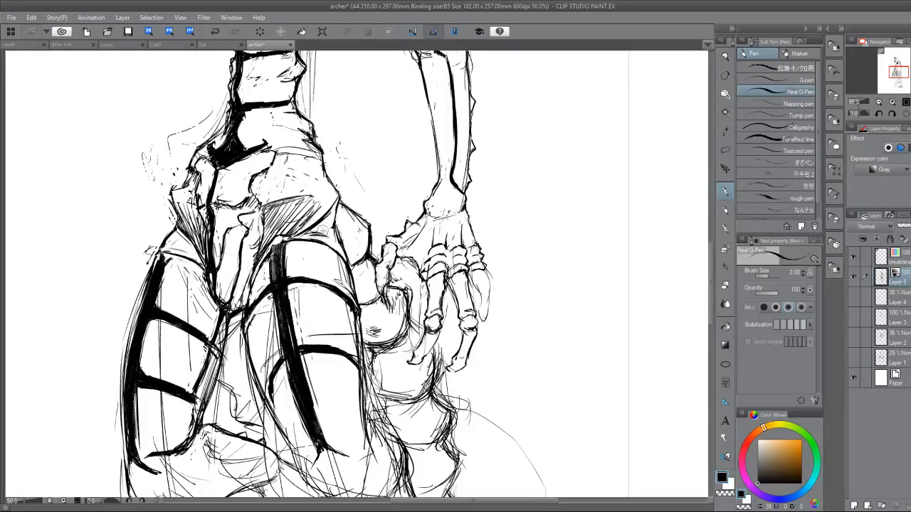
Flip the canvas view horizontally and darken the narrow gap between the pelvis and the near thigh's top edge with short hatching.
{"action": "key", "text": "e"}
{"action": "key", "text": "h"}
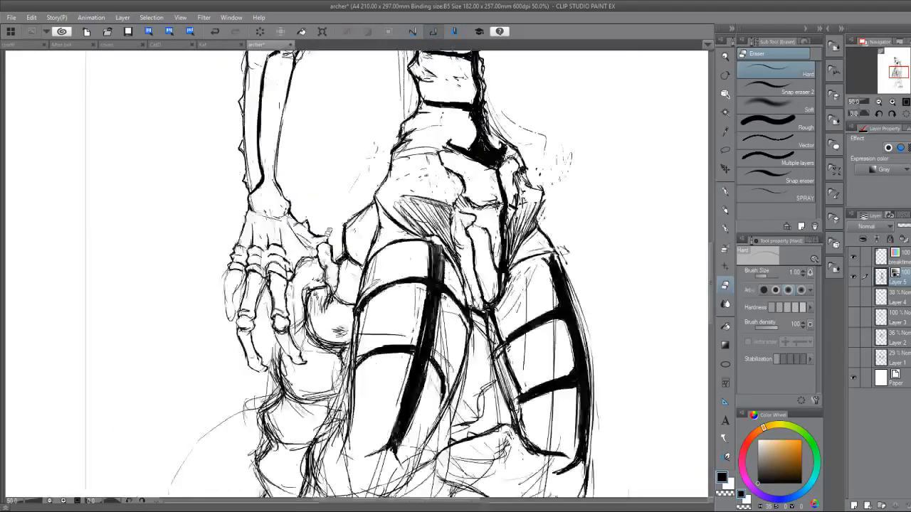
{"action": "key", "text": "p"}
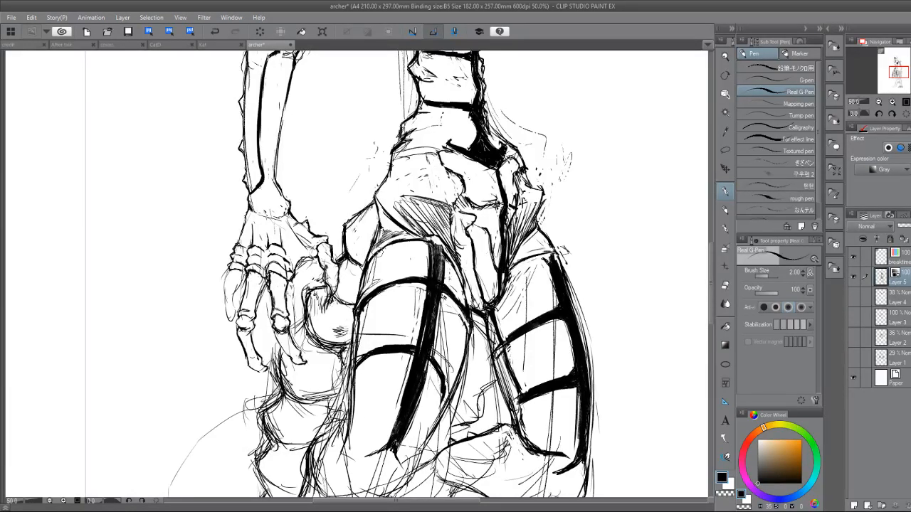
{"action": "left_click_drag", "start_coordinate": [379, 252], "coordinate": [379, 224]}
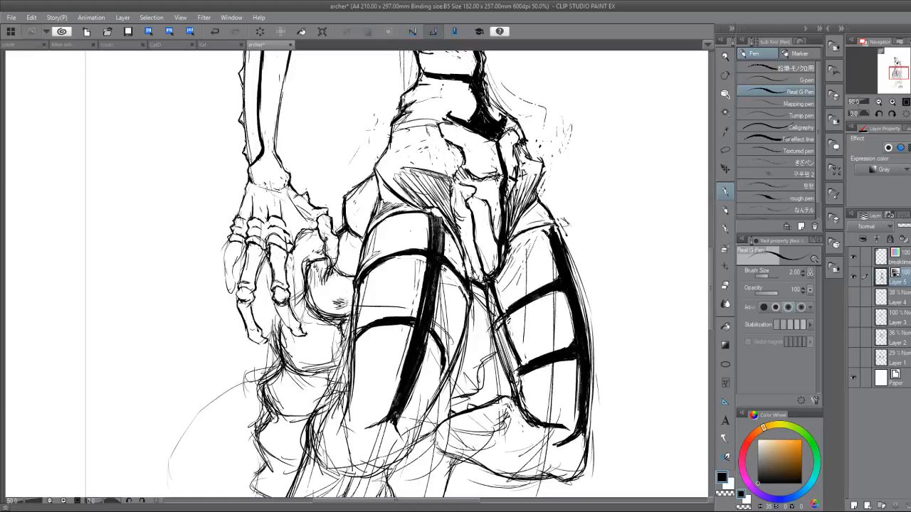
{"action": "left_click_drag", "start_coordinate": [422, 288], "coordinate": [310, 348]}
{"action": "scroll", "coordinate": [310, 349], "scroll_direction": "down", "scroll_amount": 6}
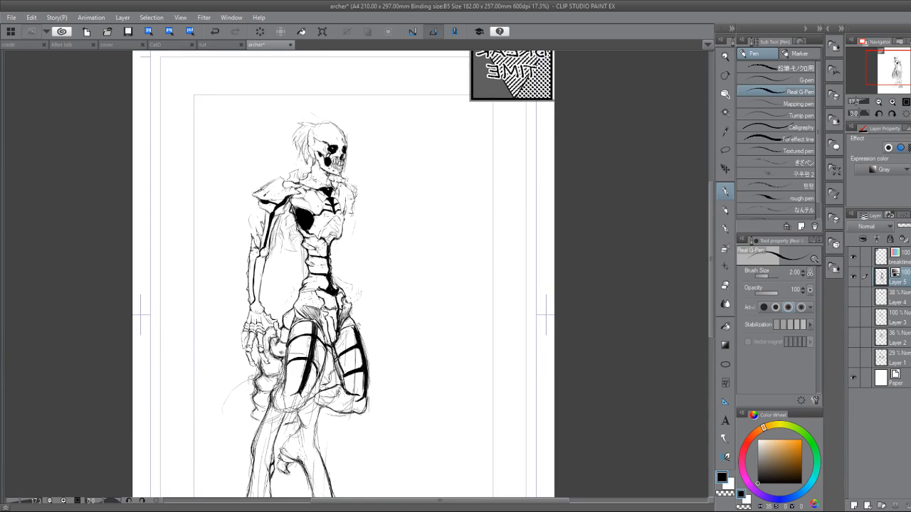
{"action": "left_click_drag", "start_coordinate": [342, 342], "coordinate": [369, 202]}
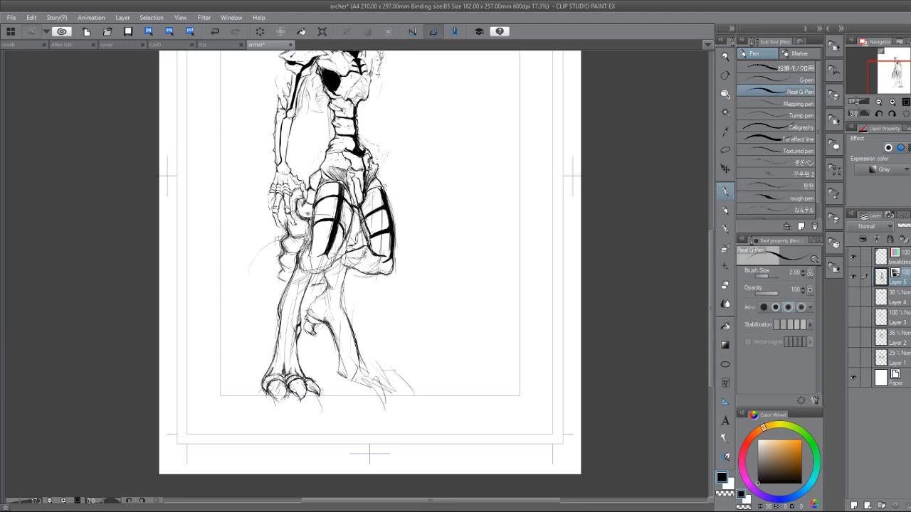
{"action": "left_click_drag", "start_coordinate": [575, 219], "coordinate": [482, 341]}
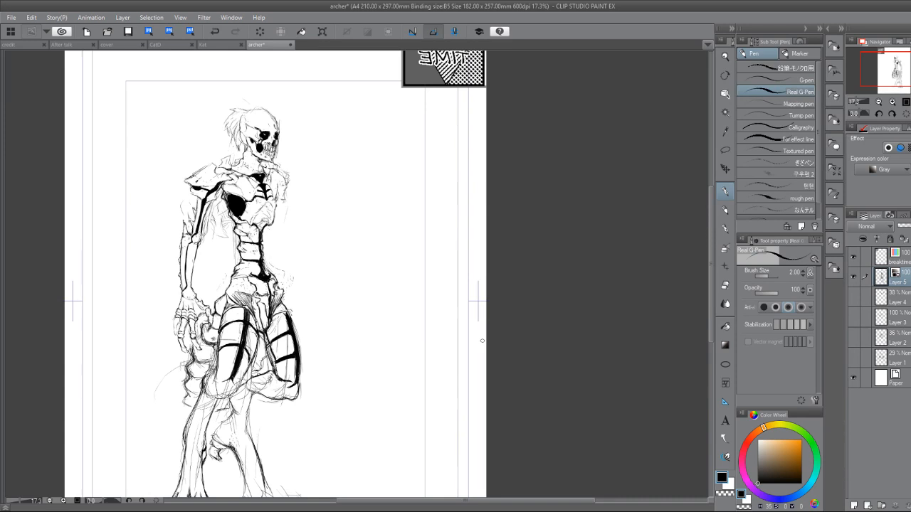
Draw jagged, pointed strands hanging from the armpit between the upper arm and the ribcage.
{"action": "left_click_drag", "start_coordinate": [482, 341], "coordinate": [528, 431]}
{"action": "scroll", "coordinate": [285, 331], "scroll_direction": "up", "scroll_amount": 2}
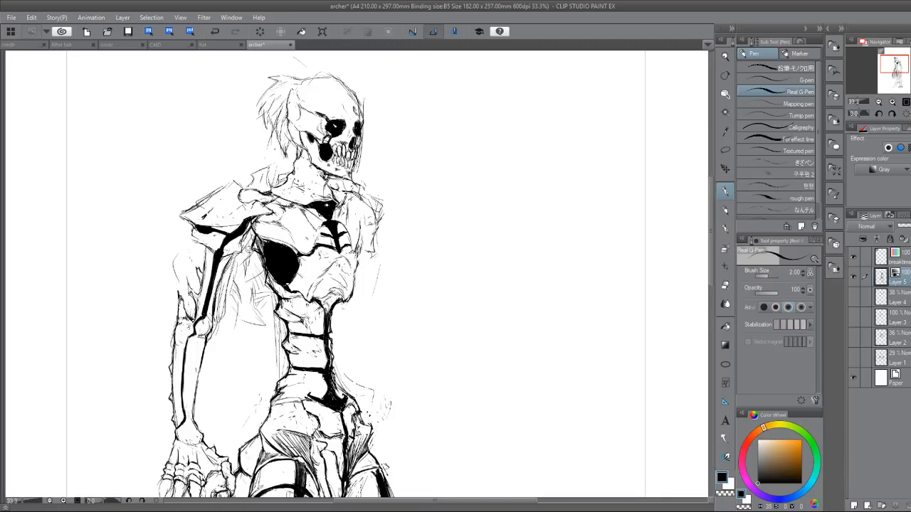
{"action": "left_click_drag", "start_coordinate": [250, 246], "coordinate": [269, 309]}
{"action": "mouse_move", "coordinate": [249, 260]}
{"action": "left_mouse_down"}
{"action": "mouse_move", "coordinate": [265, 307]}
{"action": "mouse_move", "coordinate": [264, 272]}
{"action": "mouse_move", "coordinate": [269, 299]}
{"action": "left_mouse_up"}
{"action": "left_click_drag", "start_coordinate": [267, 293], "coordinate": [277, 320]}
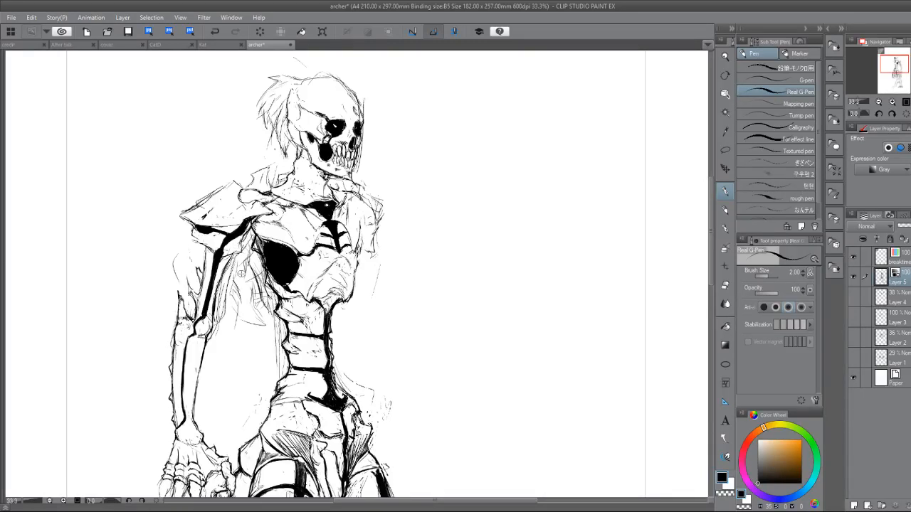
{"action": "left_click_drag", "start_coordinate": [234, 276], "coordinate": [261, 318]}
{"action": "mouse_move", "coordinate": [243, 259]}
{"action": "left_mouse_down"}
{"action": "mouse_move", "coordinate": [265, 326]}
{"action": "mouse_move", "coordinate": [247, 275]}
{"action": "mouse_move", "coordinate": [244, 305]}
{"action": "mouse_move", "coordinate": [236, 287]}
{"action": "mouse_move", "coordinate": [267, 324]}
{"action": "mouse_move", "coordinate": [248, 256]}
{"action": "mouse_move", "coordinate": [250, 296]}
{"action": "mouse_move", "coordinate": [262, 315]}
{"action": "mouse_move", "coordinate": [251, 273]}
{"action": "mouse_move", "coordinate": [272, 311]}
{"action": "left_mouse_up"}
{"action": "key", "text": "e"}
{"action": "key", "text": "p"}
{"action": "left_click_drag", "start_coordinate": [260, 279], "coordinate": [271, 296]}
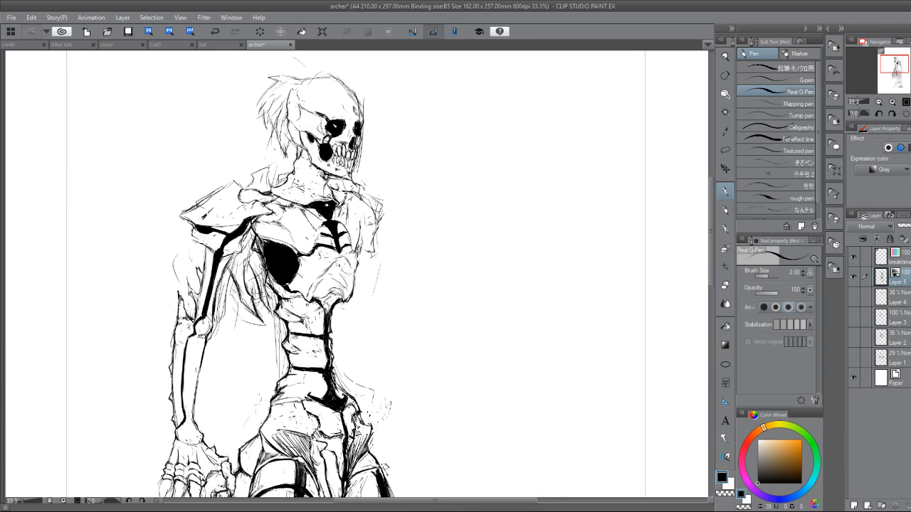
{"action": "mouse_move", "coordinate": [261, 263]}
{"action": "left_mouse_down"}
{"action": "mouse_move", "coordinate": [270, 292]}
{"action": "mouse_move", "coordinate": [243, 263]}
{"action": "mouse_move", "coordinate": [256, 261]}
{"action": "mouse_move", "coordinate": [224, 280]}
{"action": "mouse_move", "coordinate": [225, 271]}
{"action": "left_mouse_up"}
{"action": "left_click_drag", "start_coordinate": [244, 237], "coordinate": [237, 252]}
Ink the near thigh's lower outer corner and its curved inner contour with bolder lines, cleaning the sketch lines around them.
{"action": "left_click_drag", "start_coordinate": [384, 434], "coordinate": [434, 90]}
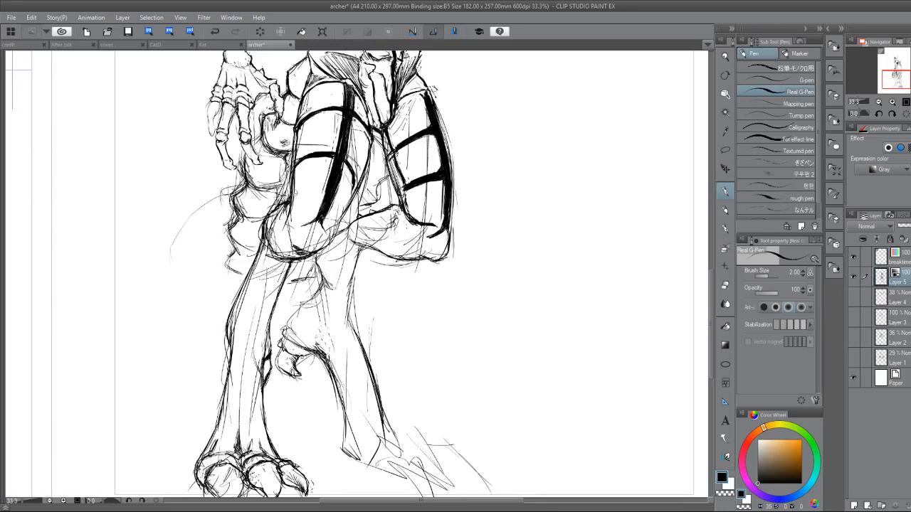
{"action": "key", "text": "e"}
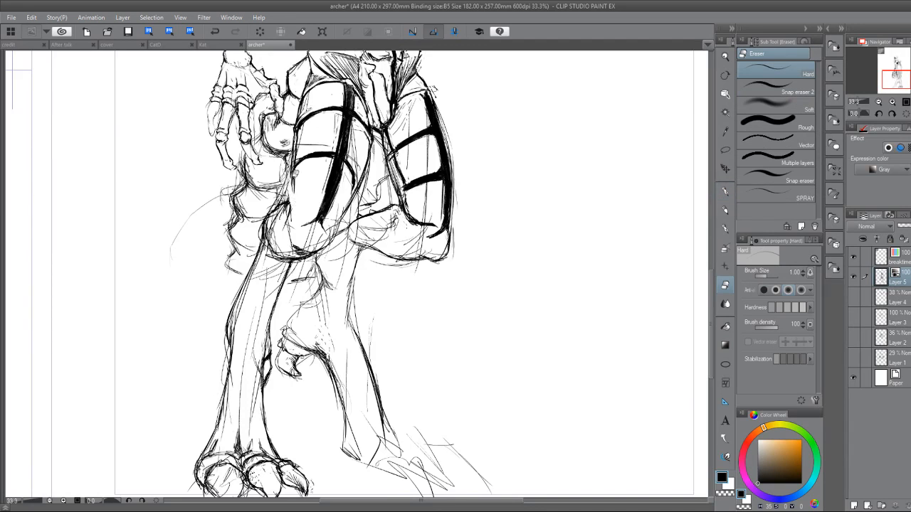
{"action": "key", "text": "p"}
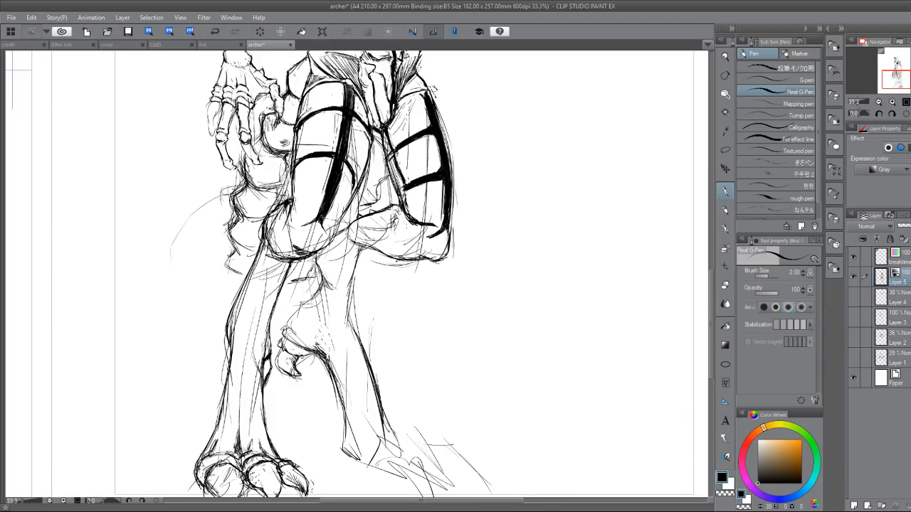
{"action": "key", "text": "e"}
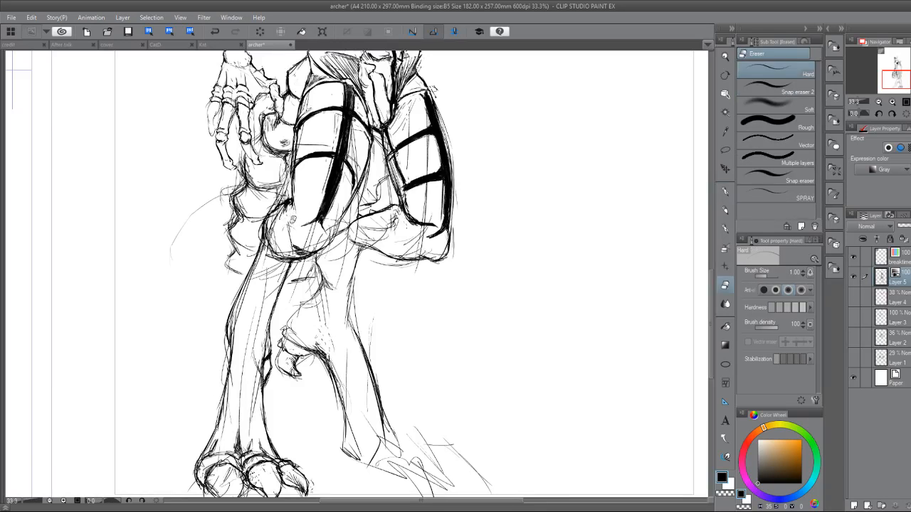
{"action": "key", "text": "p"}
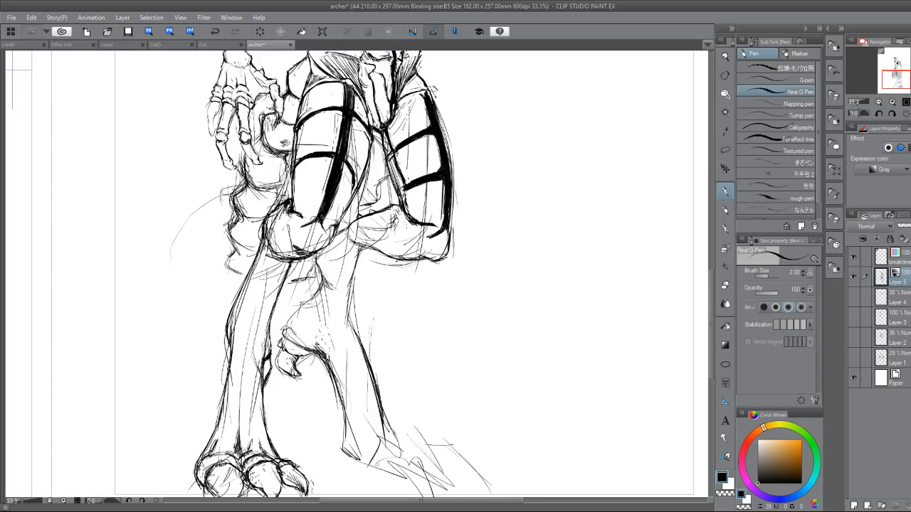
{"action": "left_click_drag", "start_coordinate": [323, 218], "coordinate": [306, 340]}
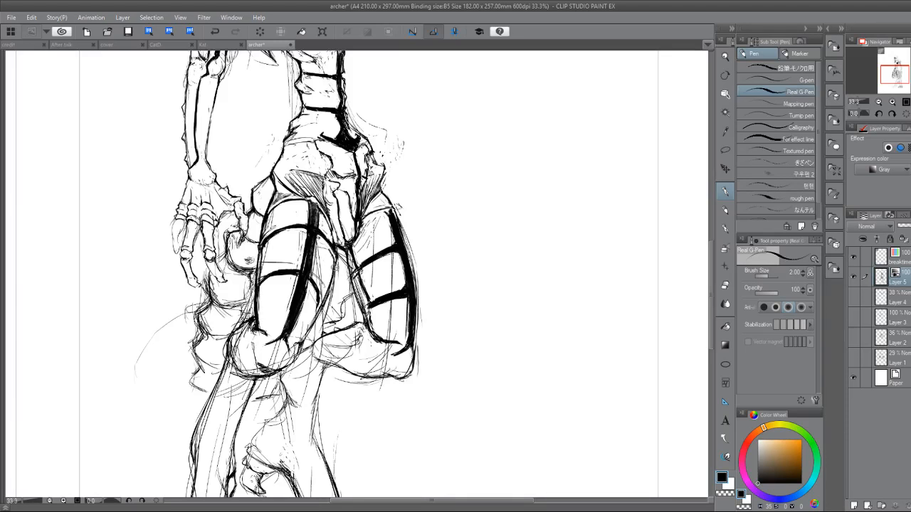
{"action": "left_click_drag", "start_coordinate": [334, 265], "coordinate": [311, 328]}
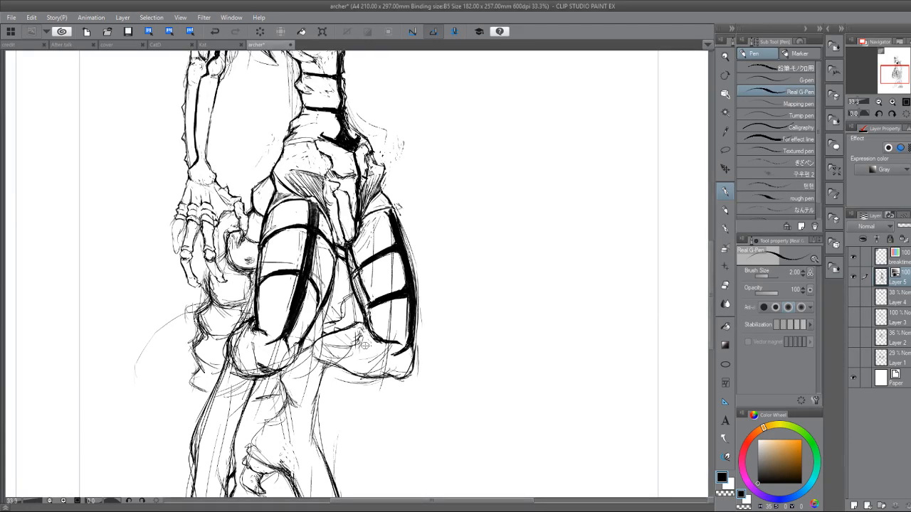
Ink the far lower leg's calf and shin contours with firmer lines, cleaning the sketch marks beside them and around the rear spur.
{"action": "left_click_drag", "start_coordinate": [365, 346], "coordinate": [427, 193]}
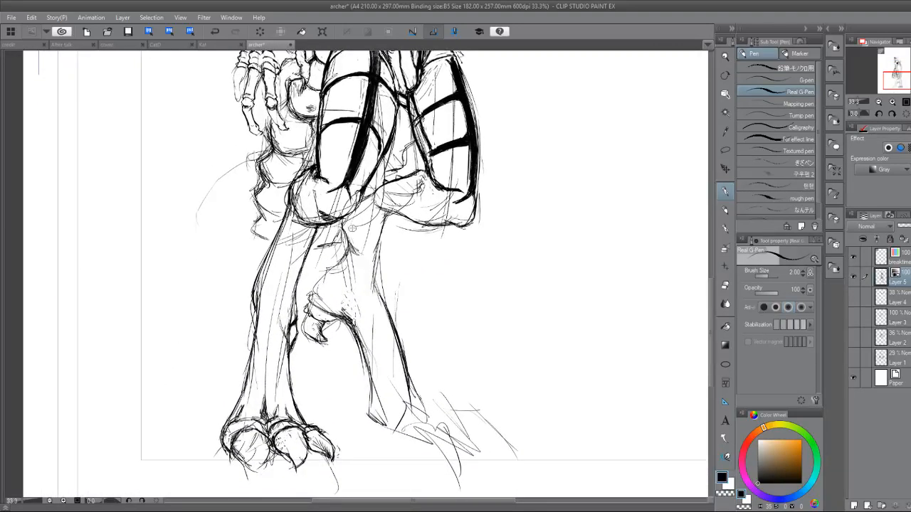
{"action": "mouse_move", "coordinate": [347, 239]}
{"action": "left_mouse_down"}
{"action": "mouse_move", "coordinate": [312, 299]}
{"action": "mouse_move", "coordinate": [317, 312]}
{"action": "mouse_move", "coordinate": [309, 308]}
{"action": "mouse_move", "coordinate": [317, 320]}
{"action": "mouse_move", "coordinate": [336, 318]}
{"action": "left_mouse_up"}
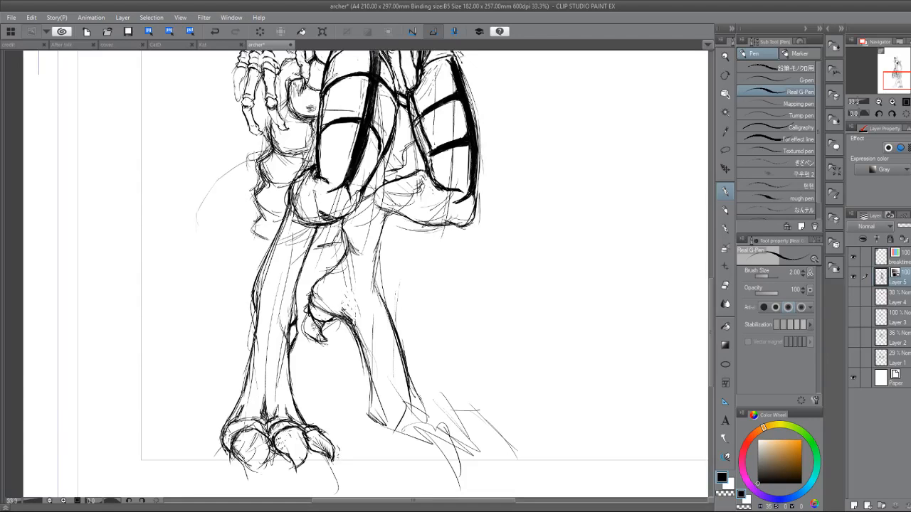
{"action": "key", "text": "e"}
{"action": "key", "text": "p"}
{"action": "mouse_move", "coordinate": [340, 293]}
{"action": "left_mouse_down"}
{"action": "mouse_move", "coordinate": [351, 313]}
{"action": "mouse_move", "coordinate": [339, 289]}
{"action": "mouse_move", "coordinate": [342, 300]}
{"action": "left_mouse_up"}
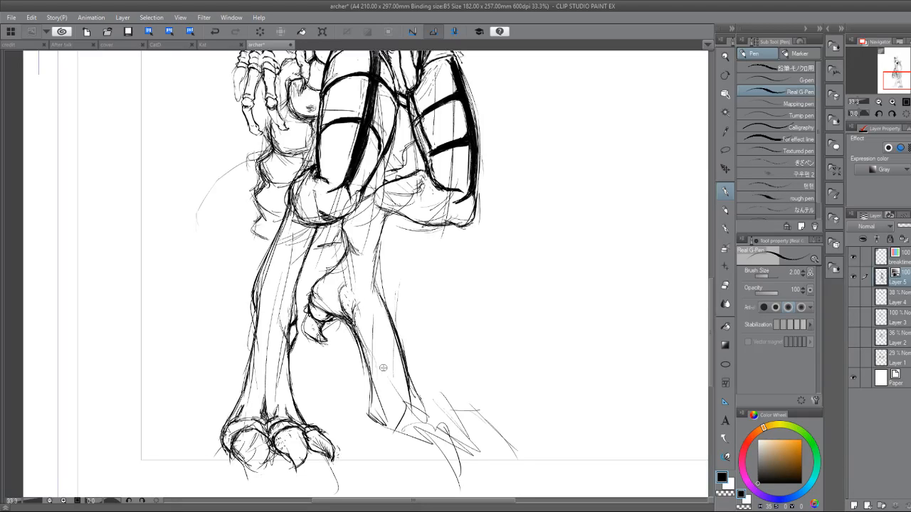
{"action": "left_click_drag", "start_coordinate": [373, 252], "coordinate": [371, 293]}
{"action": "key", "text": "e"}
{"action": "left_click_drag", "start_coordinate": [370, 252], "coordinate": [375, 288]}
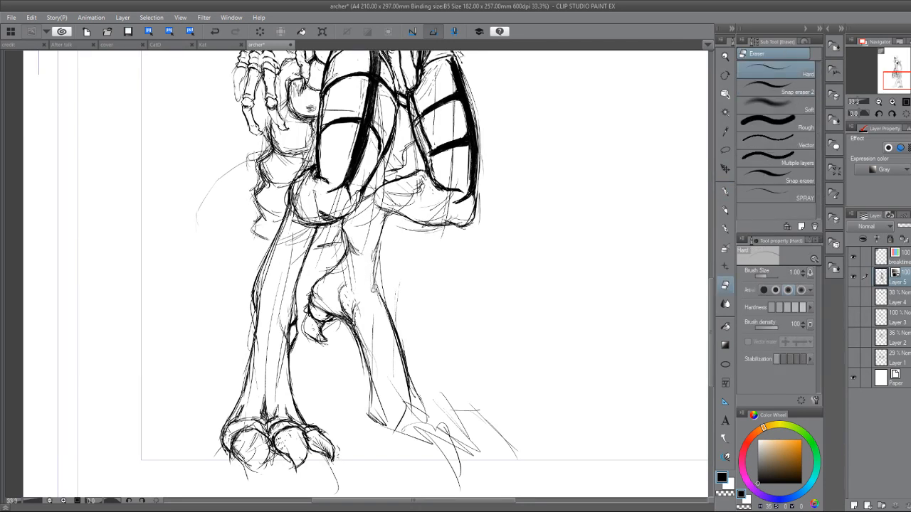
{"action": "key", "text": "p"}
{"action": "left_click_drag", "start_coordinate": [375, 249], "coordinate": [378, 291]}
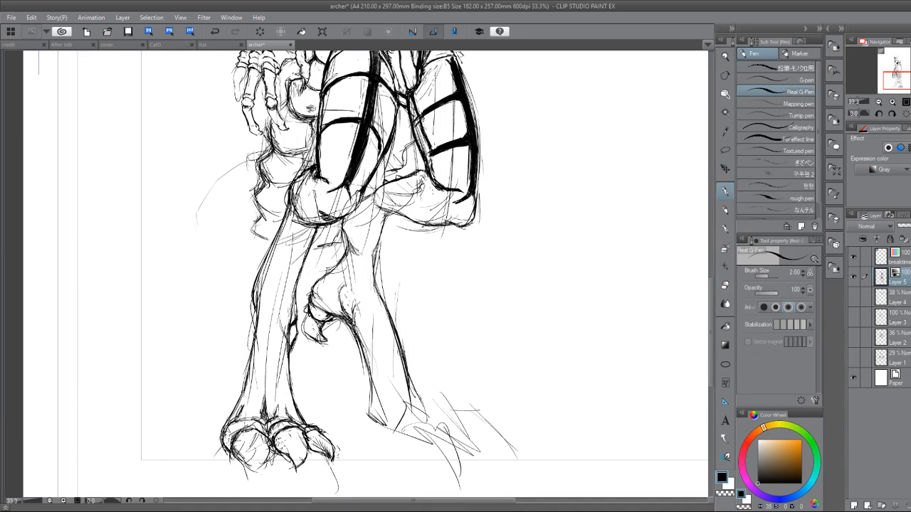
Draw the far leg's ankle with a rough cuff-like edge and begin the foot extending from it.
{"action": "left_click_drag", "start_coordinate": [409, 393], "coordinate": [429, 411]}
{"action": "mouse_move", "coordinate": [383, 429]}
{"action": "left_mouse_down"}
{"action": "mouse_move", "coordinate": [410, 425]}
{"action": "mouse_move", "coordinate": [412, 436]}
{"action": "mouse_move", "coordinate": [427, 410]}
{"action": "mouse_move", "coordinate": [410, 430]}
{"action": "mouse_move", "coordinate": [419, 441]}
{"action": "left_mouse_up"}
{"action": "left_click_drag", "start_coordinate": [443, 407], "coordinate": [415, 437]}
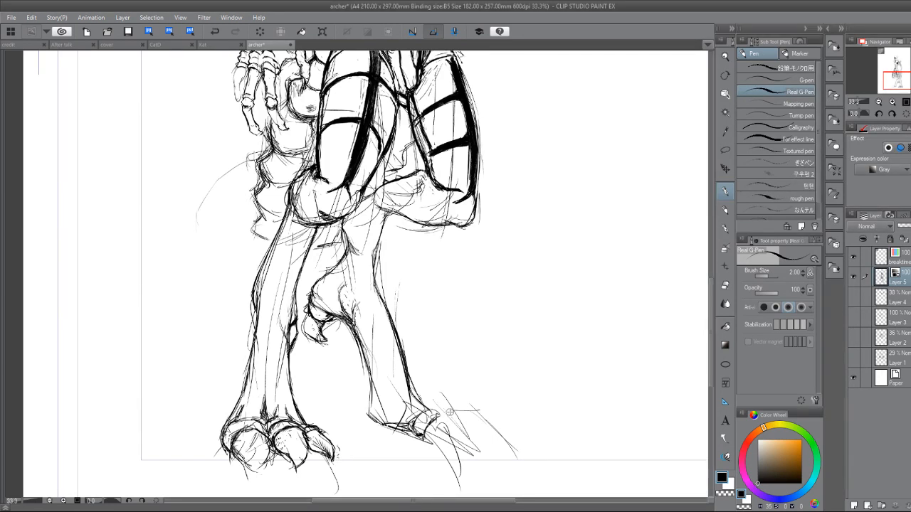
Clean the stray lines inside the far knee and texture it with short marks and dots.
{"action": "mouse_move", "coordinate": [416, 205]}
{"action": "left_mouse_down"}
{"action": "mouse_move", "coordinate": [408, 185]}
{"action": "mouse_move", "coordinate": [422, 182]}
{"action": "mouse_move", "coordinate": [411, 193]}
{"action": "mouse_move", "coordinate": [391, 189]}
{"action": "mouse_move", "coordinate": [411, 188]}
{"action": "mouse_move", "coordinate": [412, 199]}
{"action": "left_mouse_up"}
{"action": "key", "text": "e"}
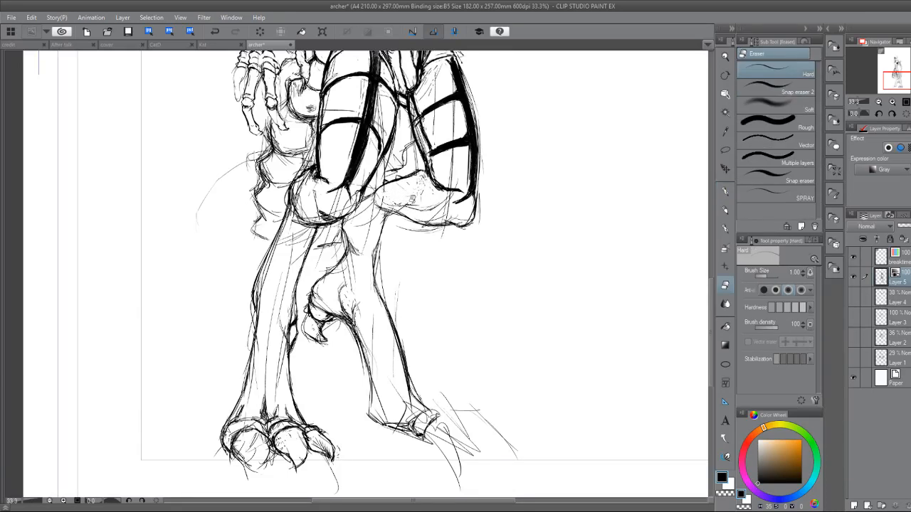
{"action": "key", "text": "p"}
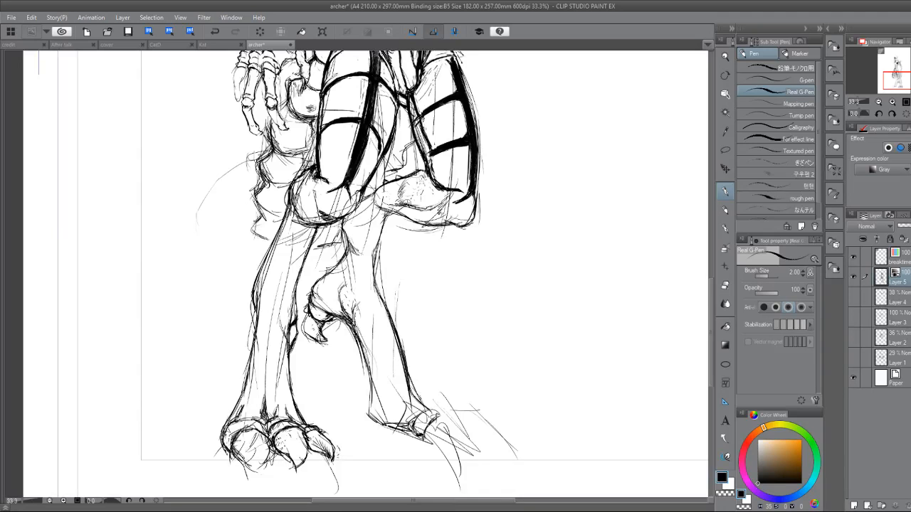
Flip the canvas view horizontally and paint white over excess sketch lines around the far leg's ankle and heel.
{"action": "key", "text": "x"}
{"action": "key", "text": "h"}
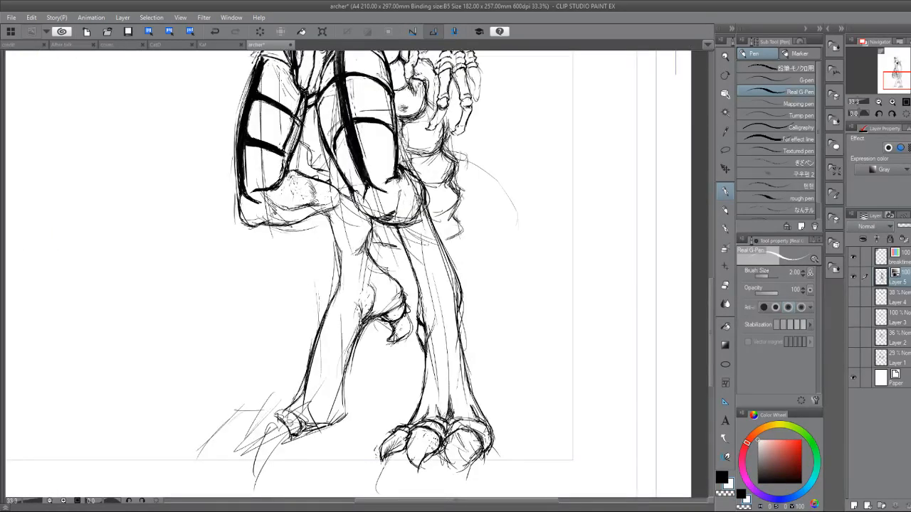
{"action": "left_click_drag", "start_coordinate": [302, 427], "coordinate": [316, 426]}
{"action": "left_click_drag", "start_coordinate": [346, 371], "coordinate": [344, 388]}
{"action": "mouse_move", "coordinate": [315, 432]}
{"action": "left_mouse_down"}
{"action": "mouse_move", "coordinate": [304, 432]}
{"action": "mouse_move", "coordinate": [333, 426]}
{"action": "left_mouse_up"}
{"action": "key", "text": "x"}
Draw the far foot's long pointed claws and toe joints, and strengthen the lines linking them to the ankle.
{"action": "mouse_move", "coordinate": [302, 432]}
{"action": "left_mouse_down"}
{"action": "mouse_move", "coordinate": [331, 432]}
{"action": "mouse_move", "coordinate": [343, 418]}
{"action": "mouse_move", "coordinate": [303, 432]}
{"action": "left_mouse_up"}
{"action": "left_click_drag", "start_coordinate": [311, 430], "coordinate": [243, 452]}
{"action": "mouse_move", "coordinate": [274, 416]}
{"action": "left_mouse_down"}
{"action": "mouse_move", "coordinate": [248, 421]}
{"action": "mouse_move", "coordinate": [235, 450]}
{"action": "left_mouse_up"}
{"action": "mouse_move", "coordinate": [248, 426]}
{"action": "left_mouse_down"}
{"action": "mouse_move", "coordinate": [235, 461]}
{"action": "mouse_move", "coordinate": [270, 436]}
{"action": "mouse_move", "coordinate": [245, 453]}
{"action": "left_mouse_up"}
{"action": "mouse_move", "coordinate": [280, 414]}
{"action": "left_mouse_down"}
{"action": "mouse_move", "coordinate": [259, 420]}
{"action": "mouse_move", "coordinate": [232, 460]}
{"action": "mouse_move", "coordinate": [282, 436]}
{"action": "mouse_move", "coordinate": [255, 439]}
{"action": "mouse_move", "coordinate": [293, 433]}
{"action": "mouse_move", "coordinate": [301, 440]}
{"action": "mouse_move", "coordinate": [291, 436]}
{"action": "mouse_move", "coordinate": [333, 427]}
{"action": "left_mouse_up"}
{"action": "key", "text": "e"}
{"action": "key", "text": "p"}
{"action": "key", "text": "e"}
{"action": "key", "text": "p"}
{"action": "mouse_move", "coordinate": [286, 413]}
{"action": "left_mouse_down"}
{"action": "mouse_move", "coordinate": [295, 408]}
{"action": "mouse_move", "coordinate": [257, 408]}
{"action": "mouse_move", "coordinate": [222, 447]}
{"action": "left_mouse_up"}
{"action": "mouse_move", "coordinate": [258, 421]}
{"action": "left_mouse_down"}
{"action": "mouse_move", "coordinate": [238, 449]}
{"action": "mouse_move", "coordinate": [233, 428]}
{"action": "mouse_move", "coordinate": [272, 404]}
{"action": "mouse_move", "coordinate": [291, 404]}
{"action": "mouse_move", "coordinate": [292, 412]}
{"action": "mouse_move", "coordinate": [328, 387]}
{"action": "mouse_move", "coordinate": [291, 414]}
{"action": "mouse_move", "coordinate": [301, 407]}
{"action": "left_mouse_up"}
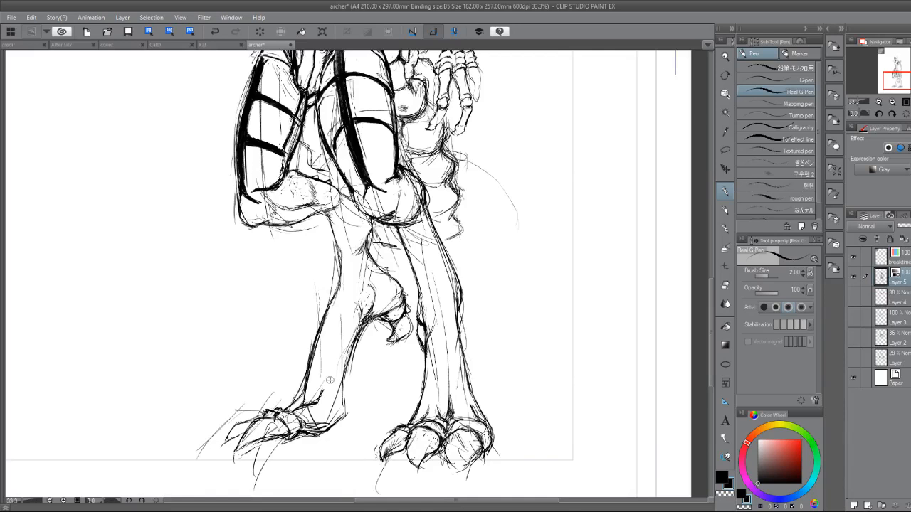
Add a new layer above the skeleton drawing and undo the test stroke made on it.
{"action": "scroll", "coordinate": [329, 380], "scroll_direction": "down", "scroll_amount": 3}
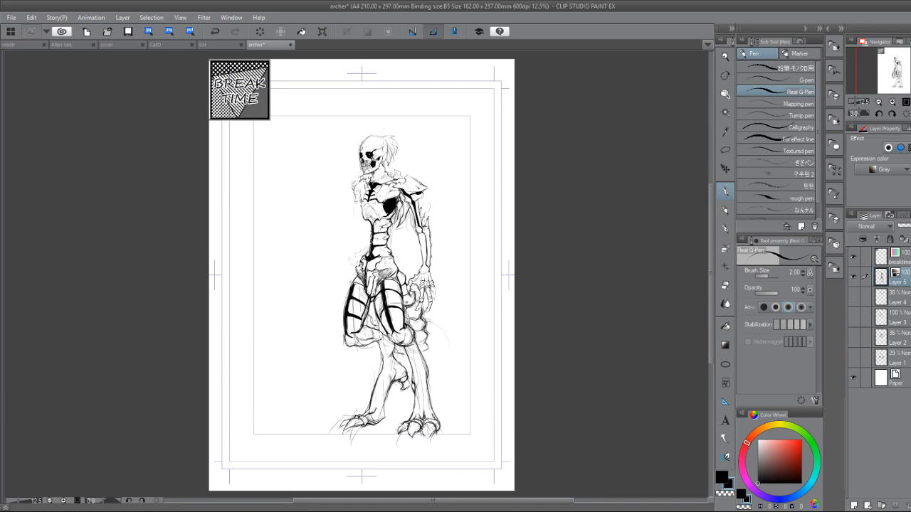
{"action": "left_click", "coordinate": [854, 505]}
{"action": "left_click_drag", "start_coordinate": [462, 387], "coordinate": [577, 445]}
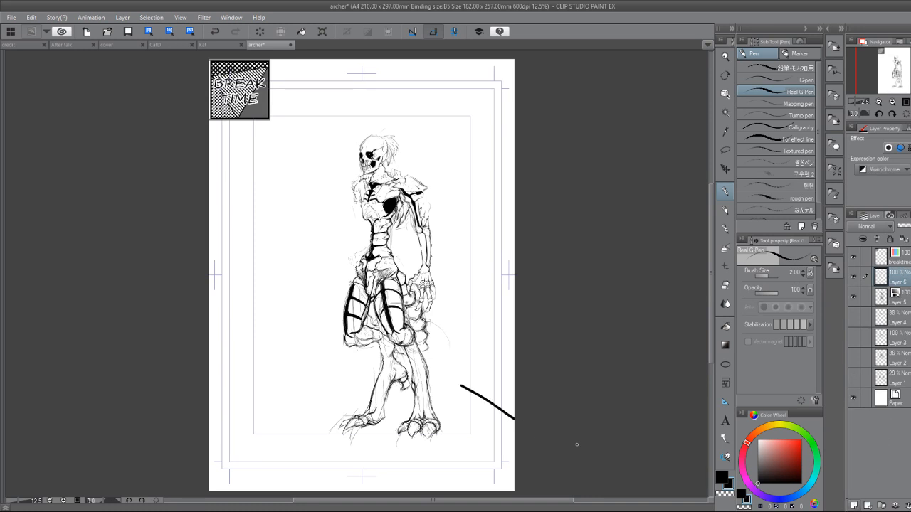
{"action": "key", "text": "ctrl+z"}
Sketch a rough upright spine study in the blank area beside the skeleton, with a diamond top, chevrons, crossbars and a forked base.
{"action": "scroll", "coordinate": [297, 224], "scroll_direction": "up", "scroll_amount": 3}
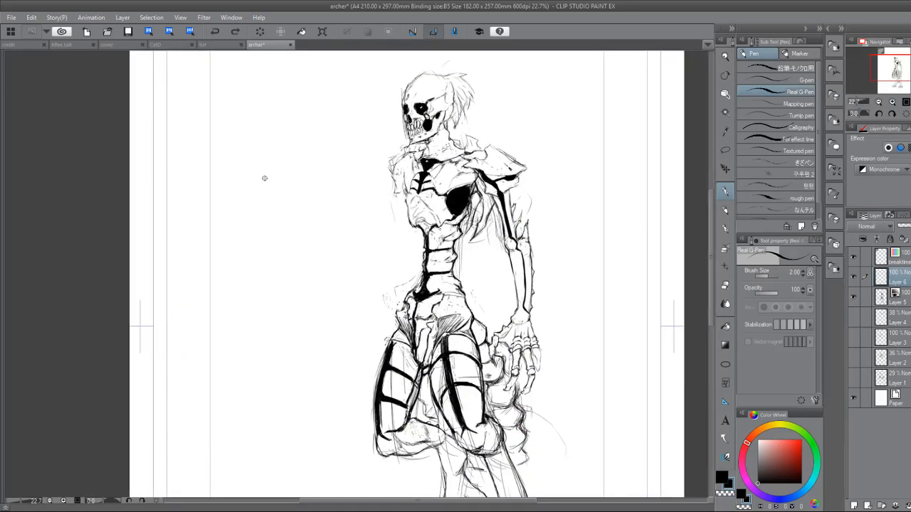
{"action": "mouse_move", "coordinate": [262, 179]}
{"action": "left_mouse_down"}
{"action": "mouse_move", "coordinate": [302, 181]}
{"action": "mouse_move", "coordinate": [294, 178]}
{"action": "mouse_move", "coordinate": [278, 246]}
{"action": "left_mouse_up"}
{"action": "mouse_move", "coordinate": [267, 193]}
{"action": "left_mouse_down"}
{"action": "mouse_move", "coordinate": [295, 183]}
{"action": "mouse_move", "coordinate": [278, 218]}
{"action": "left_mouse_up"}
{"action": "mouse_move", "coordinate": [291, 201]}
{"action": "left_mouse_down"}
{"action": "mouse_move", "coordinate": [279, 218]}
{"action": "mouse_move", "coordinate": [285, 213]}
{"action": "mouse_move", "coordinate": [279, 312]}
{"action": "left_mouse_up"}
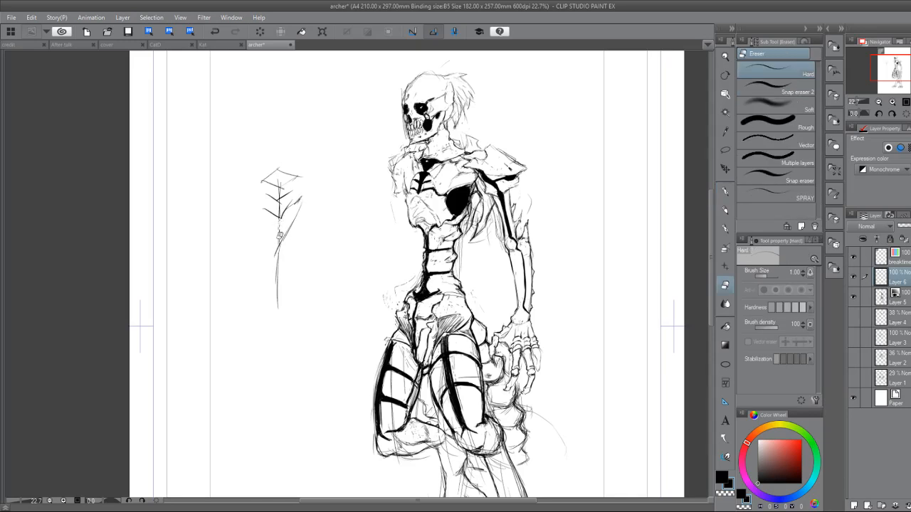
{"action": "left_click_drag", "start_coordinate": [278, 245], "coordinate": [278, 307]}
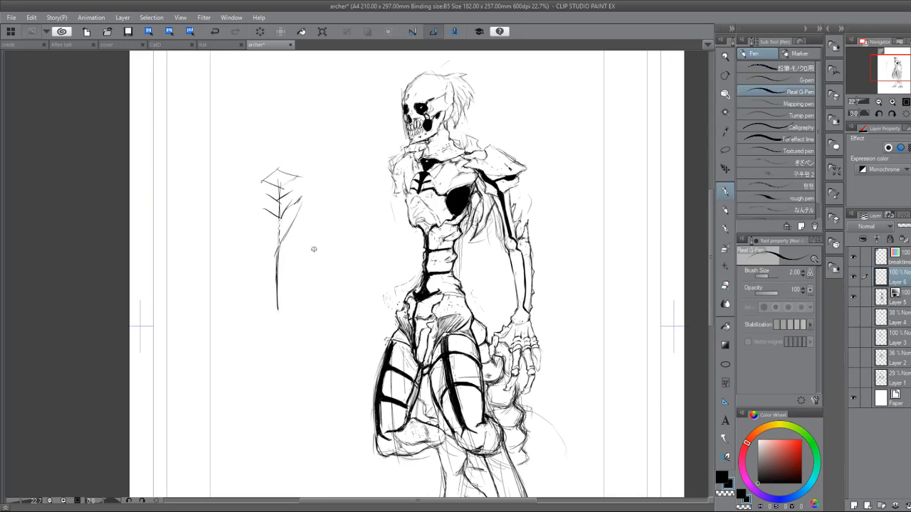
{"action": "mouse_move", "coordinate": [282, 273]}
{"action": "left_mouse_down"}
{"action": "mouse_move", "coordinate": [265, 274]}
{"action": "mouse_move", "coordinate": [281, 299]}
{"action": "mouse_move", "coordinate": [266, 308]}
{"action": "mouse_move", "coordinate": [288, 302]}
{"action": "mouse_move", "coordinate": [262, 304]}
{"action": "mouse_move", "coordinate": [276, 311]}
{"action": "mouse_move", "coordinate": [274, 357]}
{"action": "mouse_move", "coordinate": [312, 334]}
{"action": "left_mouse_up"}
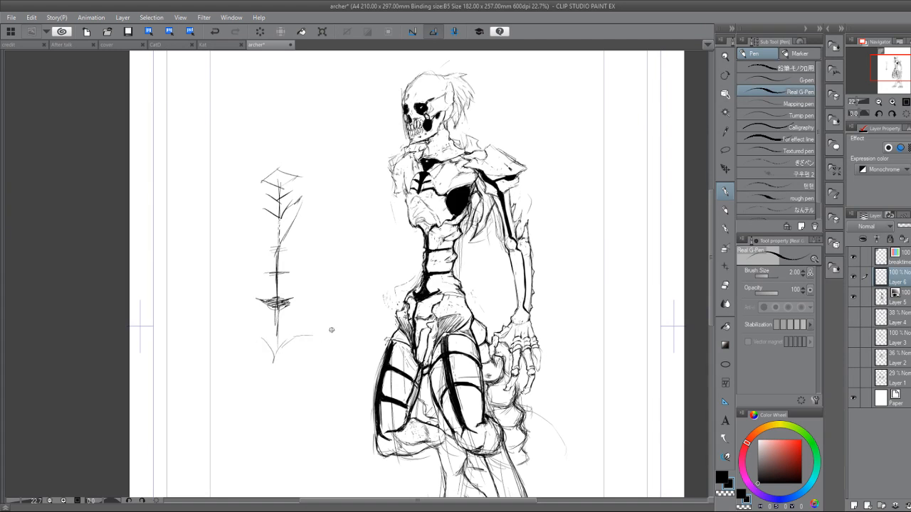
Sketch a long bent arm line on one side of the spine study and short slanted lines on the other.
{"action": "left_click_drag", "start_coordinate": [306, 191], "coordinate": [336, 235]}
{"action": "mouse_move", "coordinate": [319, 200]}
{"action": "left_mouse_down"}
{"action": "mouse_move", "coordinate": [361, 295]}
{"action": "mouse_move", "coordinate": [362, 327]}
{"action": "left_mouse_up"}
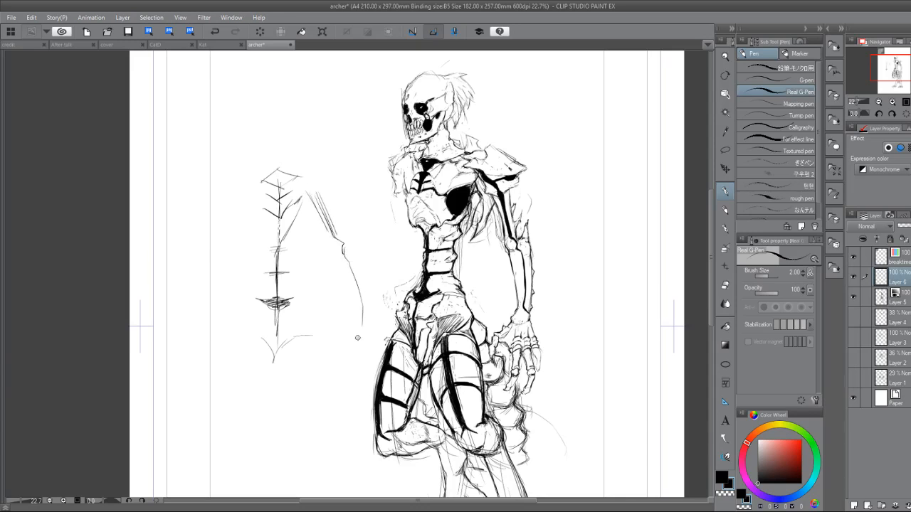
{"action": "left_click_drag", "start_coordinate": [246, 190], "coordinate": [222, 234]}
{"action": "left_click_drag", "start_coordinate": [244, 194], "coordinate": [220, 242]}
Look briefly at the Kat canvas, return to the archer canvas and save it.
{"action": "left_click", "coordinate": [213, 44]}
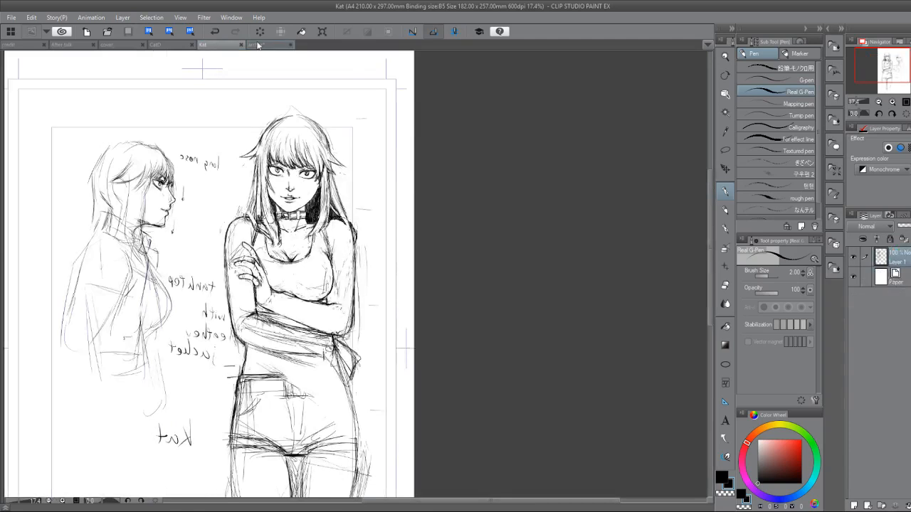
{"action": "left_click", "coordinate": [260, 44]}
{"action": "left_click", "coordinate": [128, 31]}
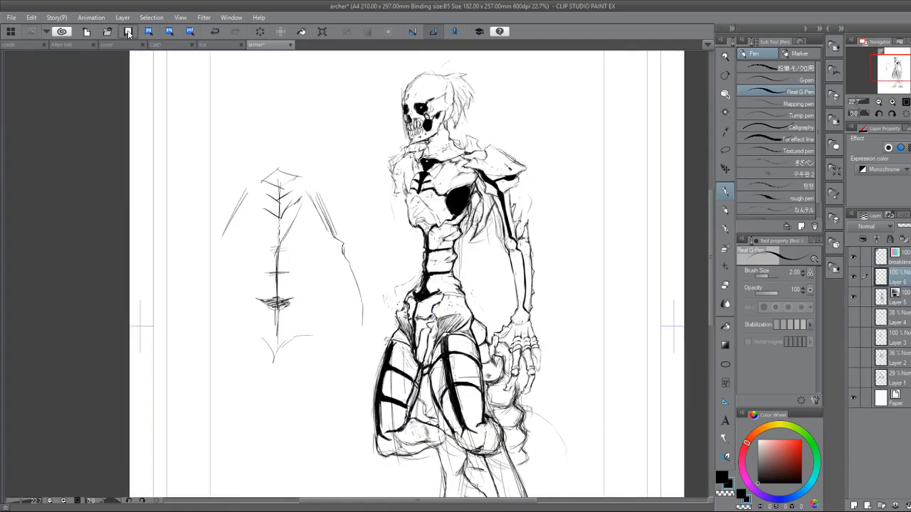
Switch to the Kat canvas and erase the dense lines in the hair lock falling over the front figure's shoulder above the raised hand.
{"action": "left_click", "coordinate": [220, 45]}
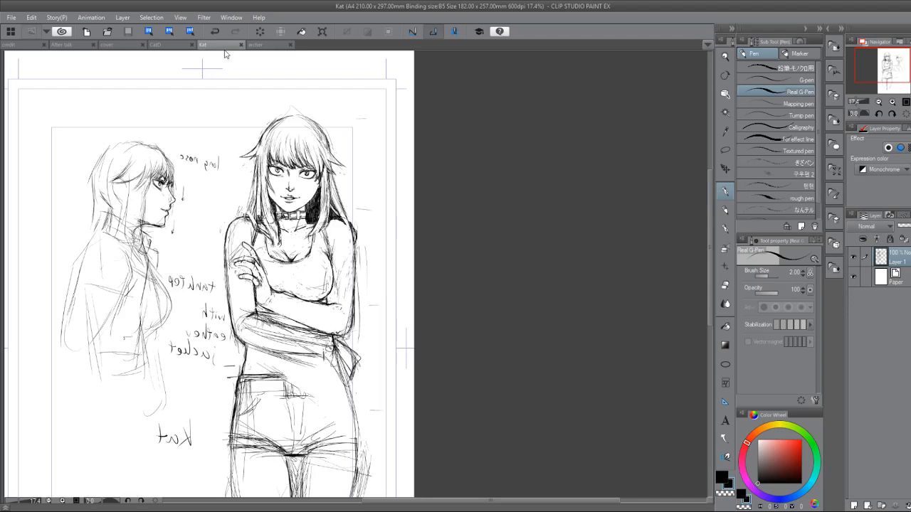
{"action": "mouse_move", "coordinate": [281, 272]}
{"action": "left_mouse_down"}
{"action": "mouse_move", "coordinate": [358, 330]}
{"action": "mouse_move", "coordinate": [315, 330]}
{"action": "mouse_move", "coordinate": [359, 357]}
{"action": "left_mouse_up"}
{"action": "scroll", "coordinate": [314, 330], "scroll_direction": "up", "scroll_amount": 2}
{"action": "key", "text": "e"}
{"action": "mouse_move", "coordinate": [295, 218]}
{"action": "left_mouse_down"}
{"action": "mouse_move", "coordinate": [294, 234]}
{"action": "mouse_move", "coordinate": [288, 217]}
{"action": "left_mouse_up"}
{"action": "left_click_drag", "start_coordinate": [299, 255], "coordinate": [317, 272]}
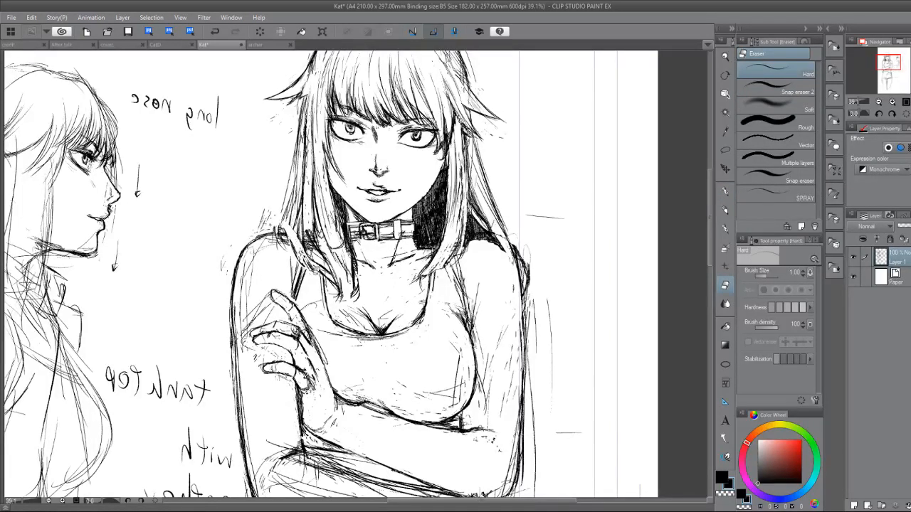
{"action": "key", "text": "p"}
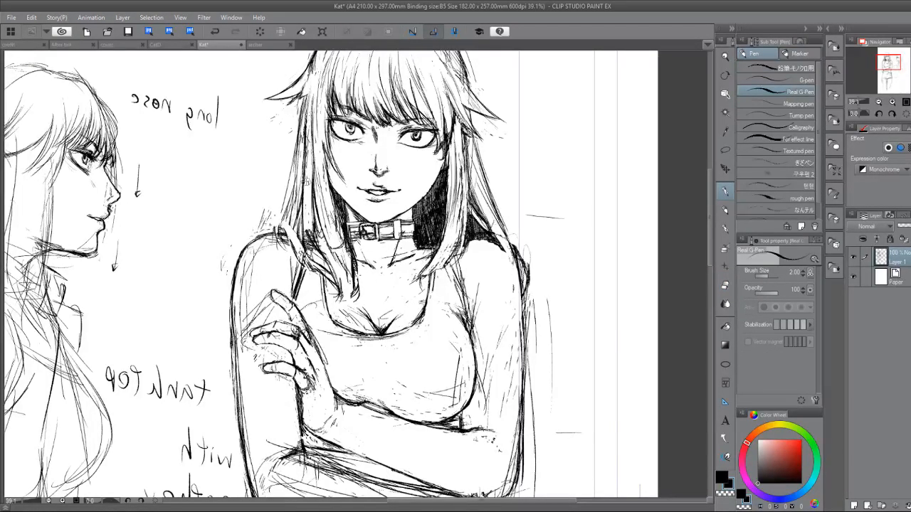
{"action": "key", "text": "e"}
{"action": "left_click_drag", "start_coordinate": [322, 251], "coordinate": [335, 291]}
{"action": "mouse_move", "coordinate": [324, 234]}
{"action": "left_mouse_down"}
{"action": "mouse_move", "coordinate": [332, 273]}
{"action": "mouse_move", "coordinate": [311, 249]}
{"action": "mouse_move", "coordinate": [316, 272]}
{"action": "mouse_move", "coordinate": [307, 262]}
{"action": "left_mouse_up"}
{"action": "left_click_drag", "start_coordinate": [308, 221], "coordinate": [329, 274]}
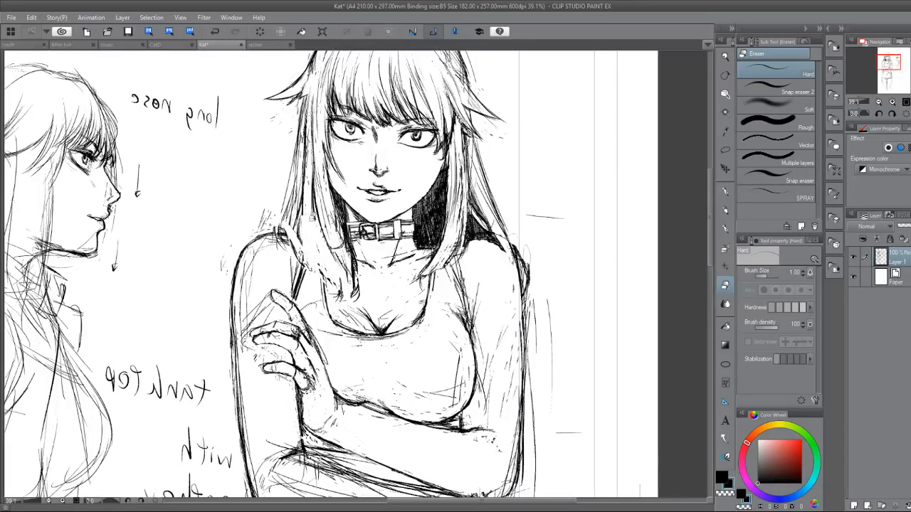
Redraw the erased hair lock with long flowing strands from beside the cheek down over the shoulder.
{"action": "key", "text": "p"}
{"action": "left_click_drag", "start_coordinate": [312, 214], "coordinate": [329, 272]}
{"action": "left_click_drag", "start_coordinate": [302, 187], "coordinate": [315, 263]}
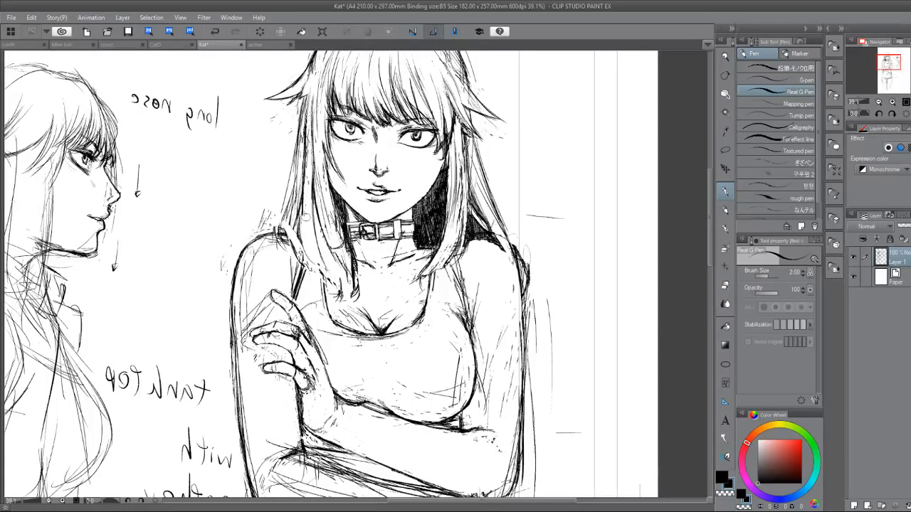
{"action": "left_click_drag", "start_coordinate": [306, 226], "coordinate": [326, 269]}
{"action": "left_click_drag", "start_coordinate": [292, 237], "coordinate": [320, 270]}
{"action": "left_click_drag", "start_coordinate": [305, 216], "coordinate": [326, 272]}
{"action": "mouse_move", "coordinate": [303, 190]}
{"action": "left_mouse_down"}
{"action": "mouse_move", "coordinate": [312, 247]}
{"action": "mouse_move", "coordinate": [326, 268]}
{"action": "left_mouse_up"}
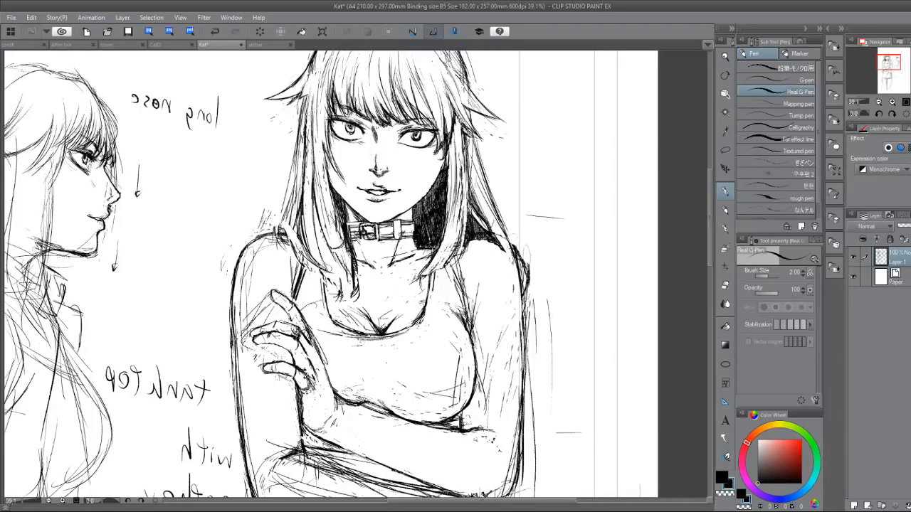
Refine the lower end of the hair lock beside the collar with short curved strands, cleaning excess lines.
{"action": "key", "text": "e"}
{"action": "key", "text": "p"}
{"action": "left_click_drag", "start_coordinate": [320, 247], "coordinate": [333, 265]}
{"action": "key", "text": "e"}
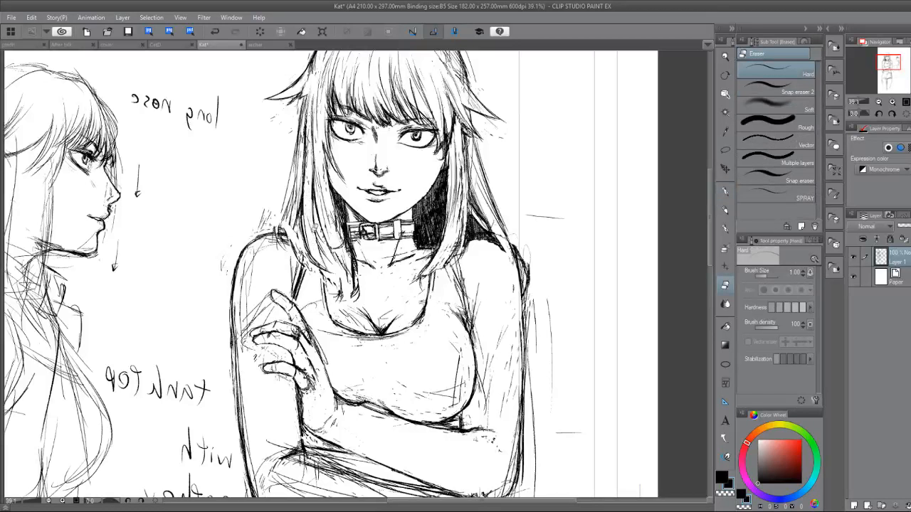
{"action": "key", "text": "p"}
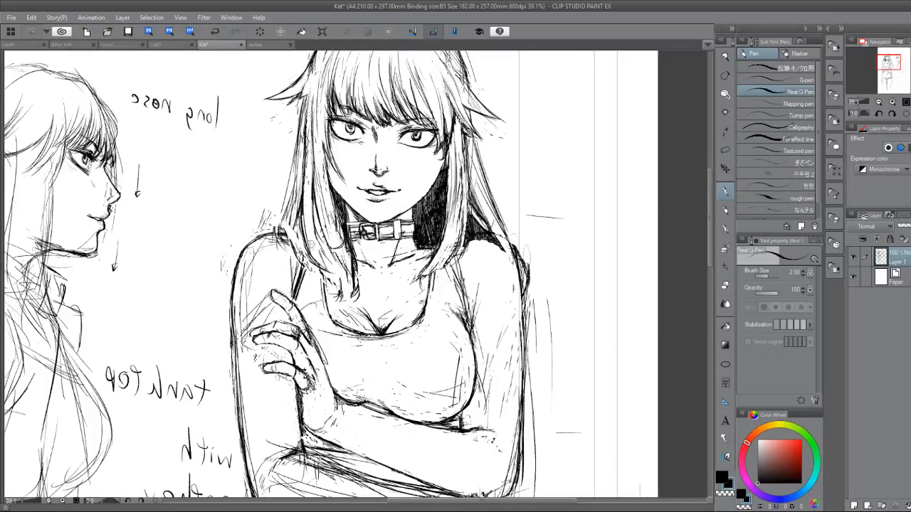
{"action": "mouse_move", "coordinate": [320, 245]}
{"action": "left_mouse_down"}
{"action": "mouse_move", "coordinate": [346, 279]}
{"action": "mouse_move", "coordinate": [340, 262]}
{"action": "left_mouse_up"}
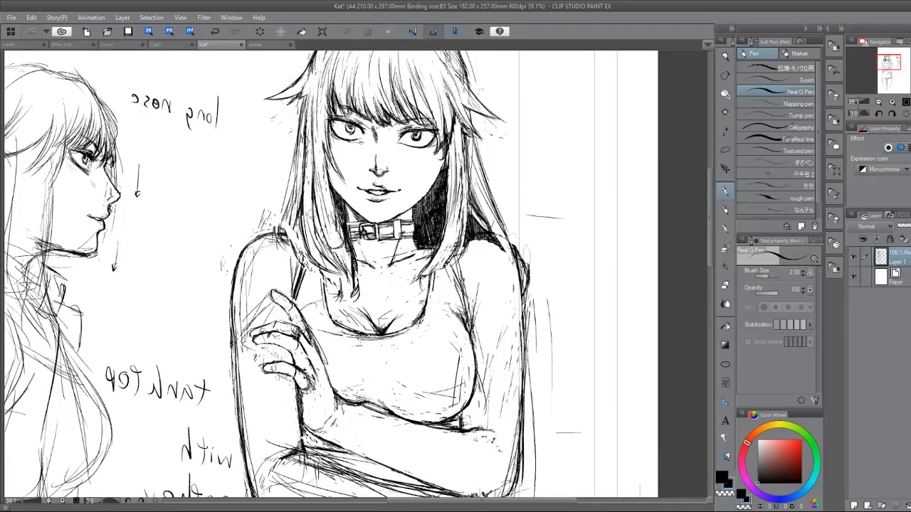
Add outer hair strands reaching the shoulder and long inner strands beside the face on the same side.
{"action": "left_click_drag", "start_coordinate": [302, 203], "coordinate": [306, 259]}
{"action": "mouse_move", "coordinate": [290, 225]}
{"action": "left_mouse_down"}
{"action": "mouse_move", "coordinate": [302, 256]}
{"action": "mouse_move", "coordinate": [299, 246]}
{"action": "left_mouse_up"}
{"action": "mouse_move", "coordinate": [293, 202]}
{"action": "left_mouse_down"}
{"action": "mouse_move", "coordinate": [286, 232]}
{"action": "mouse_move", "coordinate": [283, 225]}
{"action": "mouse_move", "coordinate": [289, 213]}
{"action": "mouse_move", "coordinate": [303, 260]}
{"action": "left_mouse_up"}
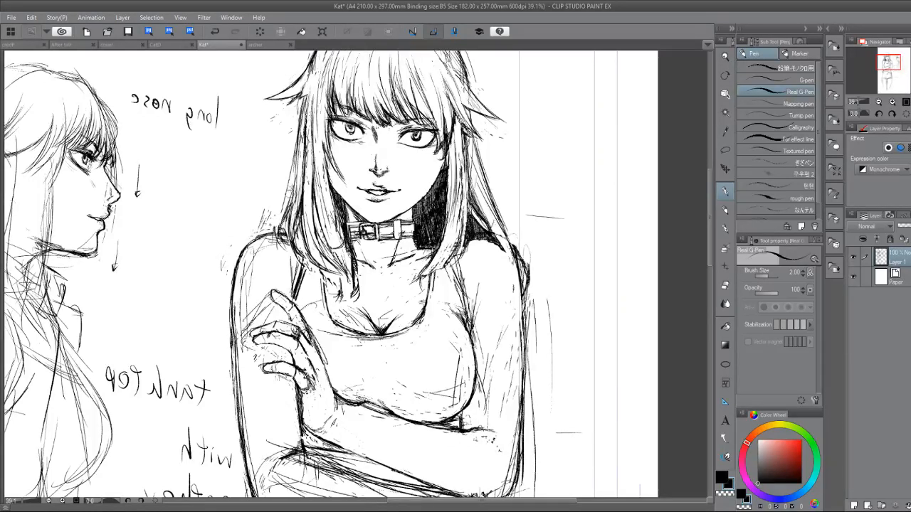
{"action": "left_click_drag", "start_coordinate": [295, 185], "coordinate": [277, 249]}
{"action": "key", "text": "e"}
{"action": "key", "text": "p"}
{"action": "left_click_drag", "start_coordinate": [293, 203], "coordinate": [283, 233]}
{"action": "left_click_drag", "start_coordinate": [301, 269], "coordinate": [309, 275]}
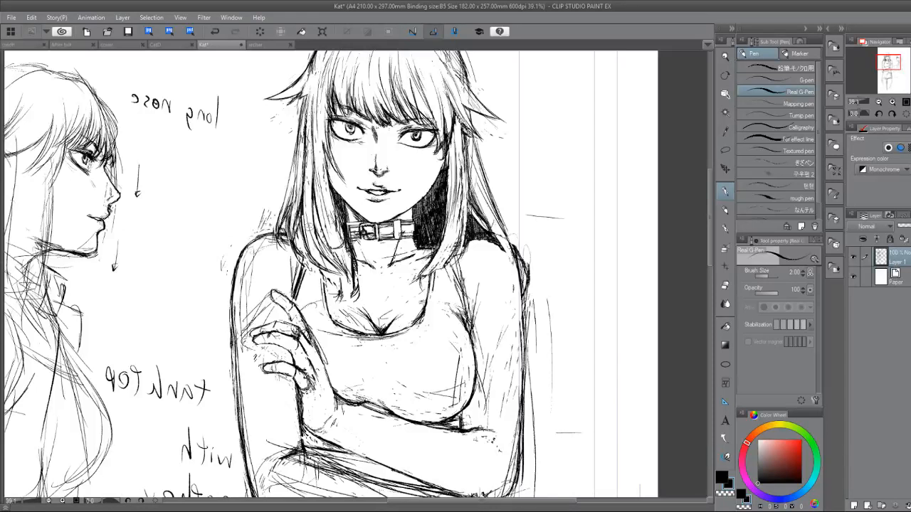
{"action": "left_click_drag", "start_coordinate": [307, 154], "coordinate": [308, 237]}
{"action": "left_click_drag", "start_coordinate": [313, 129], "coordinate": [323, 245]}
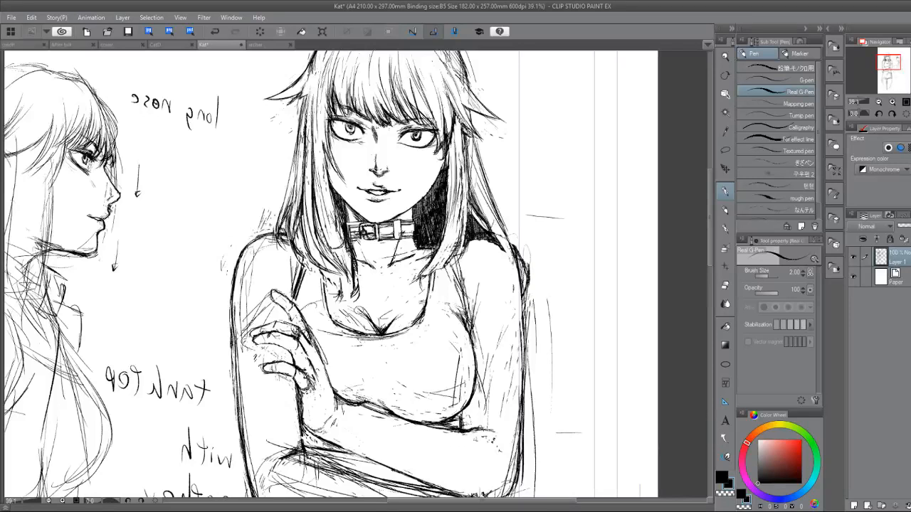
Flip the Kat canvas view horizontally and examine the figure's torso, crossed arms and shorts.
{"action": "scroll", "coordinate": [395, 386], "scroll_direction": "down", "scroll_amount": 2}
{"action": "left_click_drag", "start_coordinate": [395, 385], "coordinate": [359, 392]}
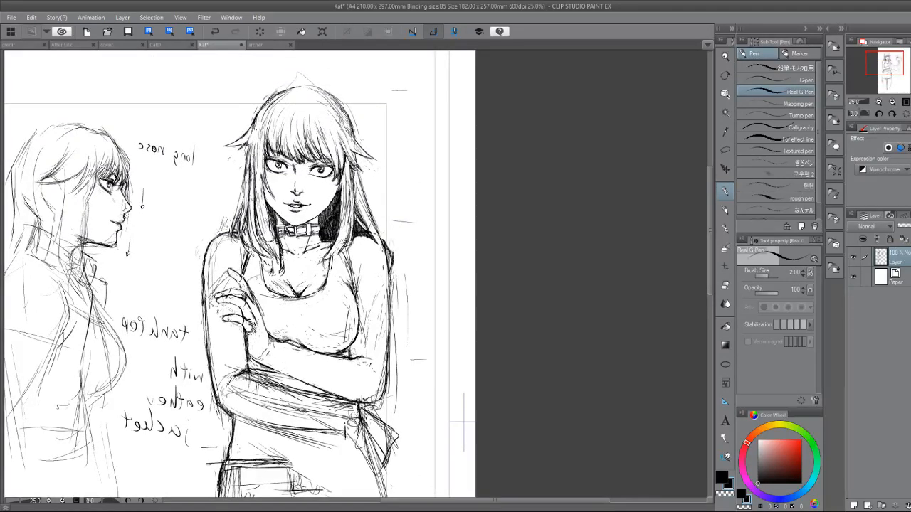
{"action": "left_click_drag", "start_coordinate": [464, 422], "coordinate": [569, 310]}
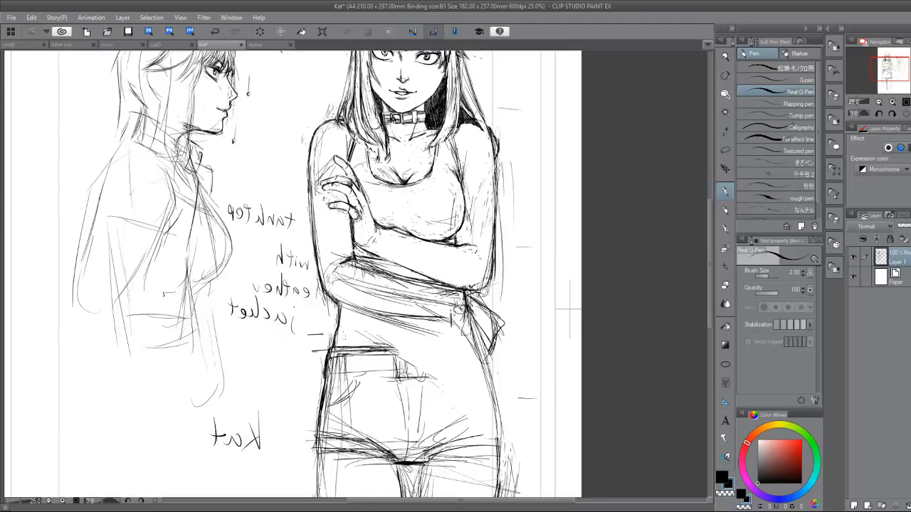
{"action": "key", "text": "h"}
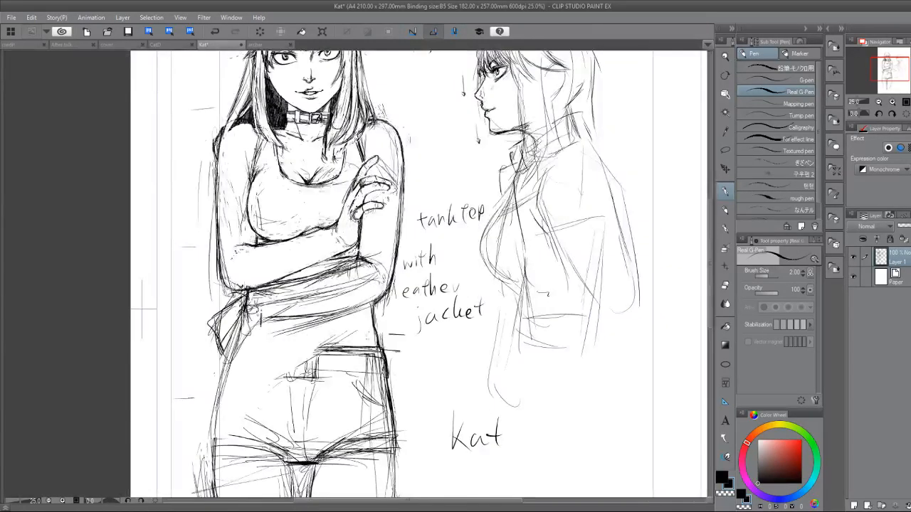
{"action": "key", "text": "h"}
{"action": "key", "text": "h"}
{"action": "left_click_drag", "start_coordinate": [361, 228], "coordinate": [431, 194]}
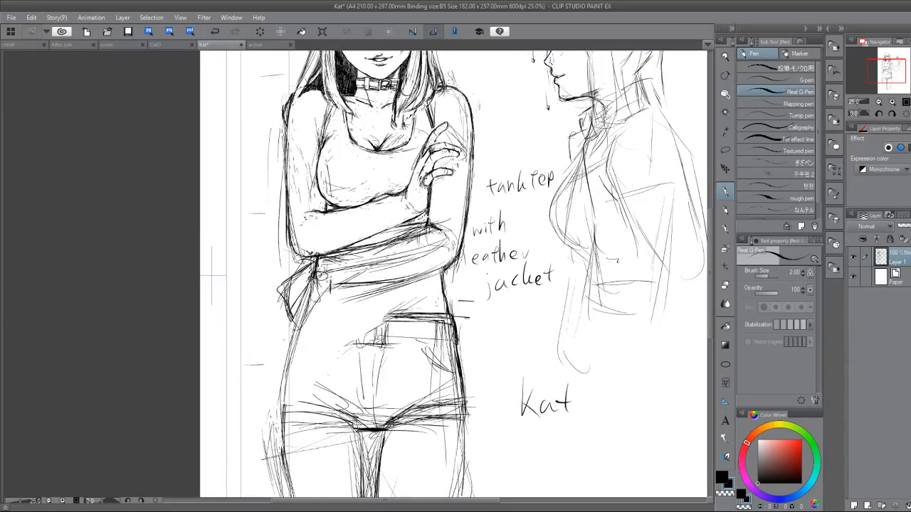
Draw the shorts' waistband line across the hips and rework the adjoining outer hip contour, erasing excess strokes.
{"action": "mouse_move", "coordinate": [308, 315]}
{"action": "left_mouse_down"}
{"action": "mouse_move", "coordinate": [456, 316]}
{"action": "mouse_move", "coordinate": [313, 319]}
{"action": "left_mouse_up"}
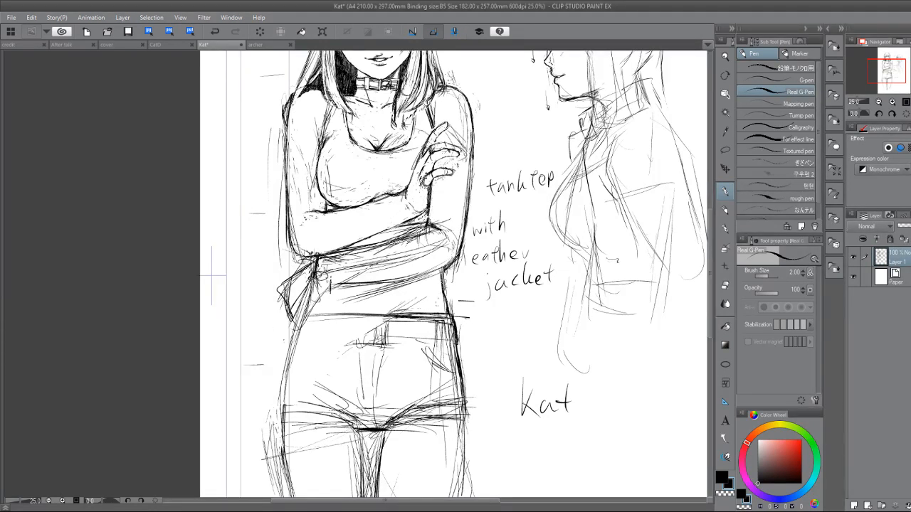
{"action": "left_click_drag", "start_coordinate": [443, 279], "coordinate": [456, 344]}
{"action": "left_click_drag", "start_coordinate": [445, 297], "coordinate": [464, 394]}
{"action": "key", "text": "e"}
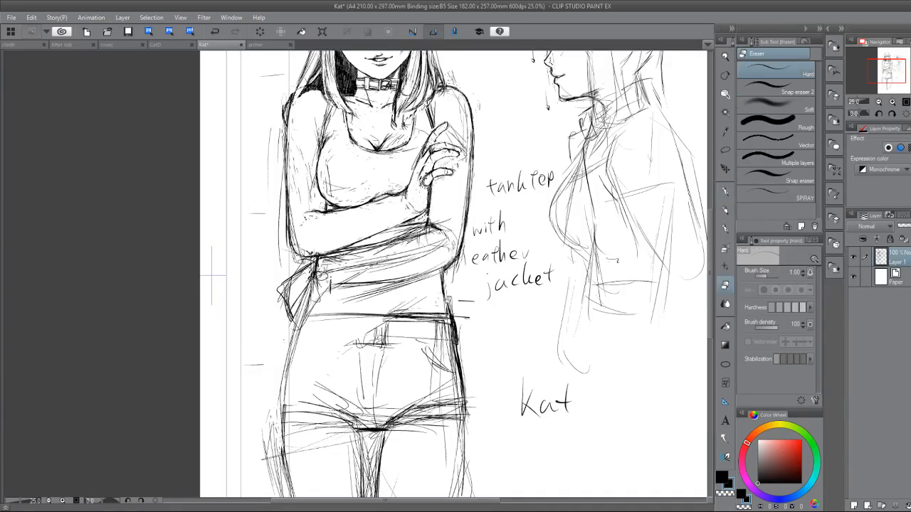
{"action": "left_click_drag", "start_coordinate": [445, 283], "coordinate": [459, 375]}
{"action": "key", "text": "p"}
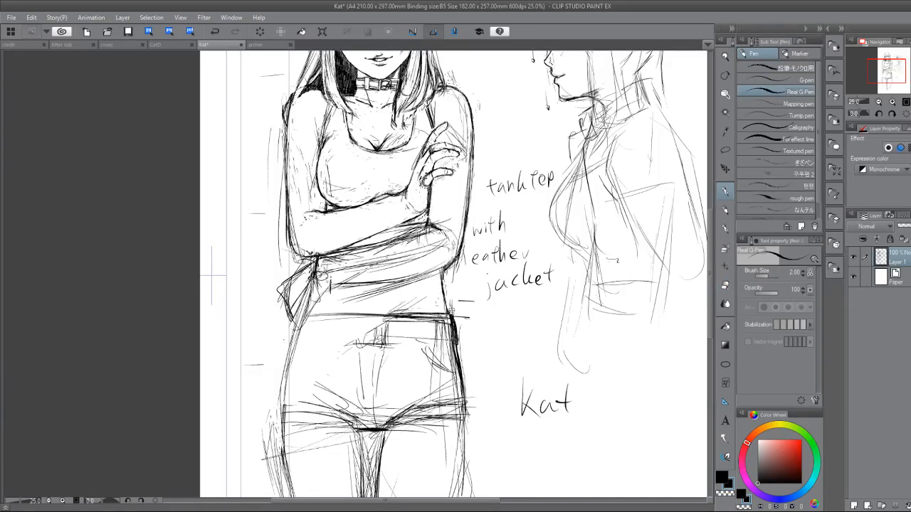
{"action": "key", "text": "e"}
{"action": "left_click_drag", "start_coordinate": [450, 310], "coordinate": [463, 356]}
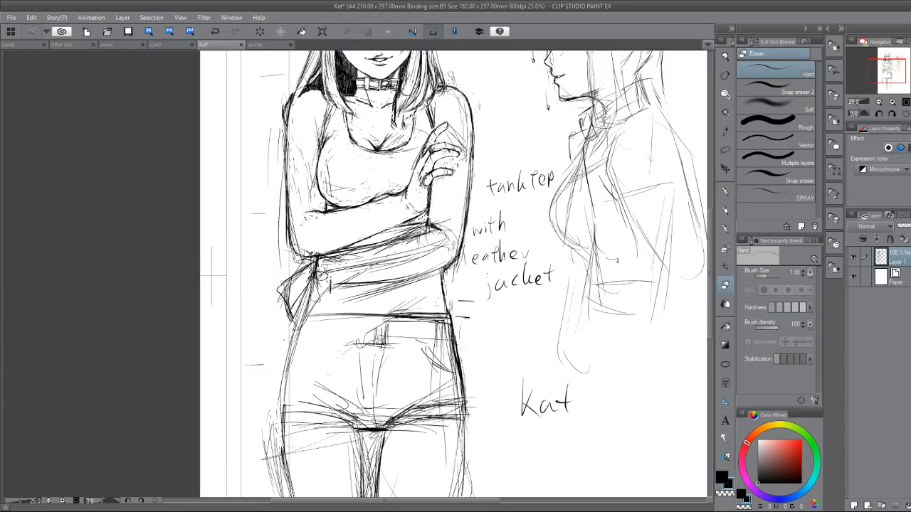
Lasso the waistband and fly area of the shorts, clear the lines inside, and return to the Real G-Pen.
{"action": "left_click_drag", "start_coordinate": [423, 230], "coordinate": [357, 193]}
{"action": "left_click", "coordinate": [722, 153]}
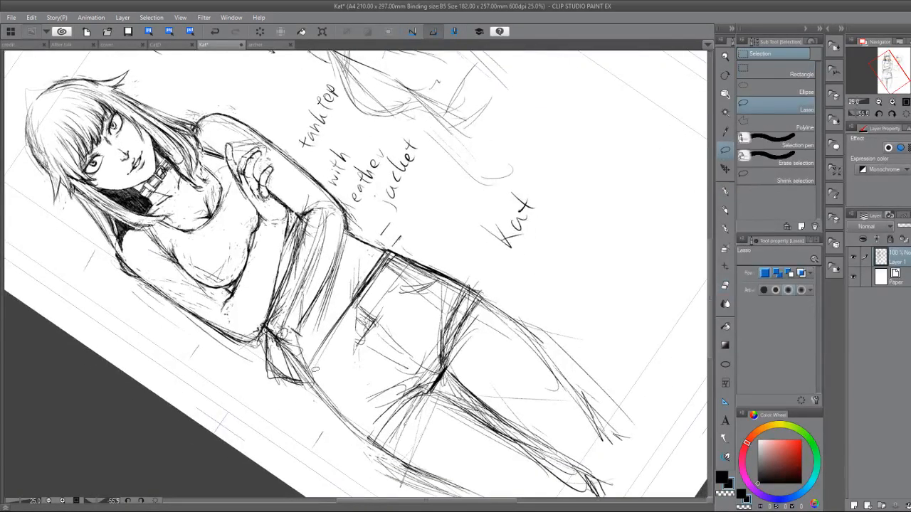
{"action": "mouse_move", "coordinate": [314, 370]}
{"action": "left_mouse_down"}
{"action": "mouse_move", "coordinate": [327, 315]}
{"action": "mouse_move", "coordinate": [359, 262]}
{"action": "mouse_move", "coordinate": [405, 295]}
{"action": "mouse_move", "coordinate": [359, 371]}
{"action": "left_mouse_up"}
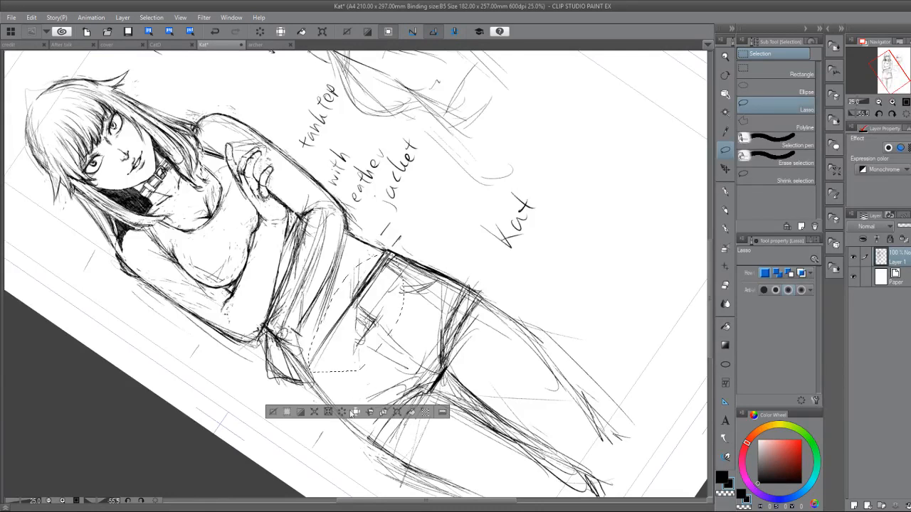
{"action": "left_click", "coordinate": [342, 412]}
{"action": "left_click", "coordinate": [273, 413]}
{"action": "left_click", "coordinate": [723, 192]}
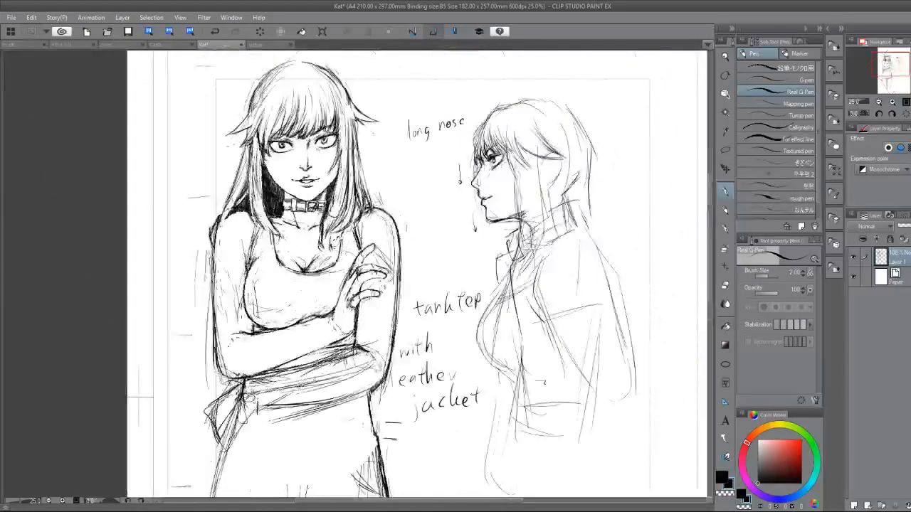
Add a new layer and sketch construction lines for the torso's sides and vertical centre behind the crossed arms.
{"action": "left_click_drag", "start_coordinate": [353, 299], "coordinate": [374, 184]}
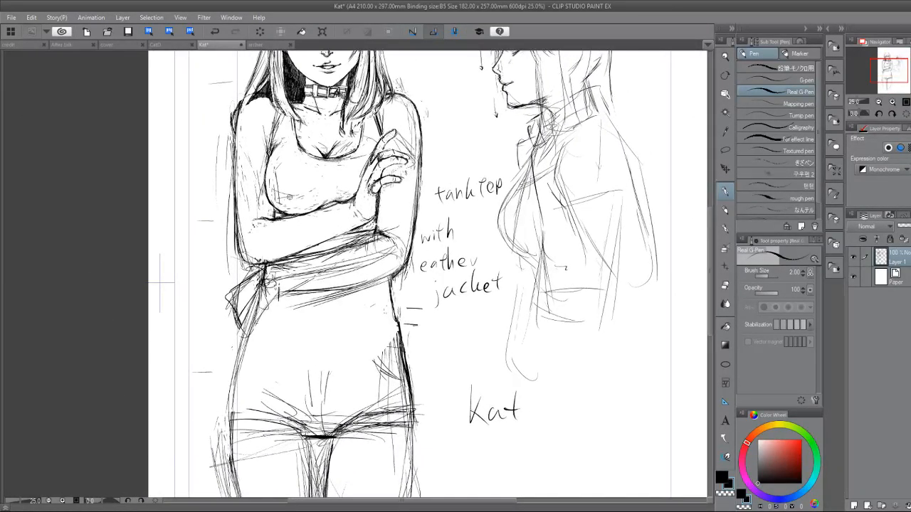
{"action": "left_click", "coordinate": [853, 505]}
{"action": "left_click_drag", "start_coordinate": [259, 141], "coordinate": [266, 248]}
{"action": "left_click_drag", "start_coordinate": [261, 161], "coordinate": [263, 246]}
{"action": "left_click_drag", "start_coordinate": [262, 194], "coordinate": [266, 240]}
{"action": "left_click_drag", "start_coordinate": [264, 209], "coordinate": [259, 292]}
{"action": "left_click_drag", "start_coordinate": [388, 198], "coordinate": [393, 285]}
{"action": "mouse_move", "coordinate": [260, 143]}
{"action": "left_mouse_down"}
{"action": "mouse_move", "coordinate": [260, 232]}
{"action": "mouse_move", "coordinate": [265, 218]}
{"action": "left_mouse_up"}
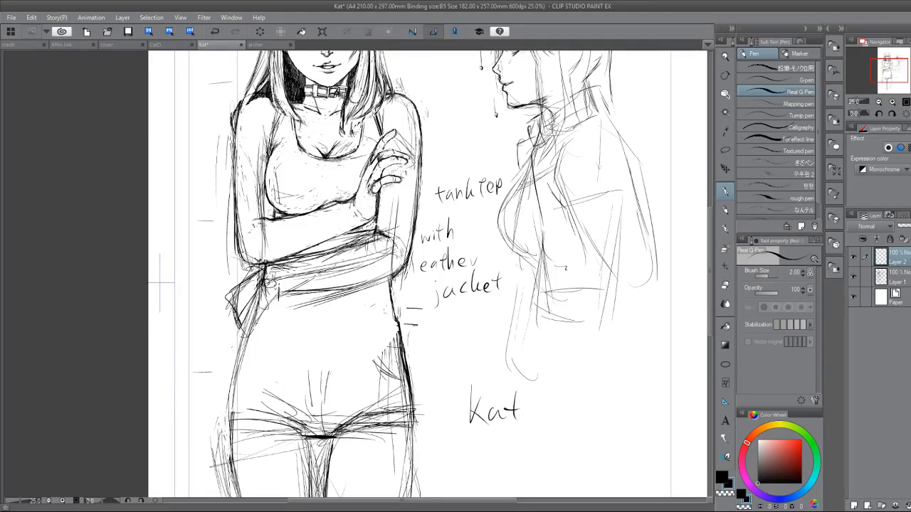
{"action": "left_click_drag", "start_coordinate": [261, 165], "coordinate": [262, 215]}
{"action": "left_click_drag", "start_coordinate": [265, 217], "coordinate": [255, 297]}
{"action": "left_click_drag", "start_coordinate": [323, 214], "coordinate": [321, 305]}
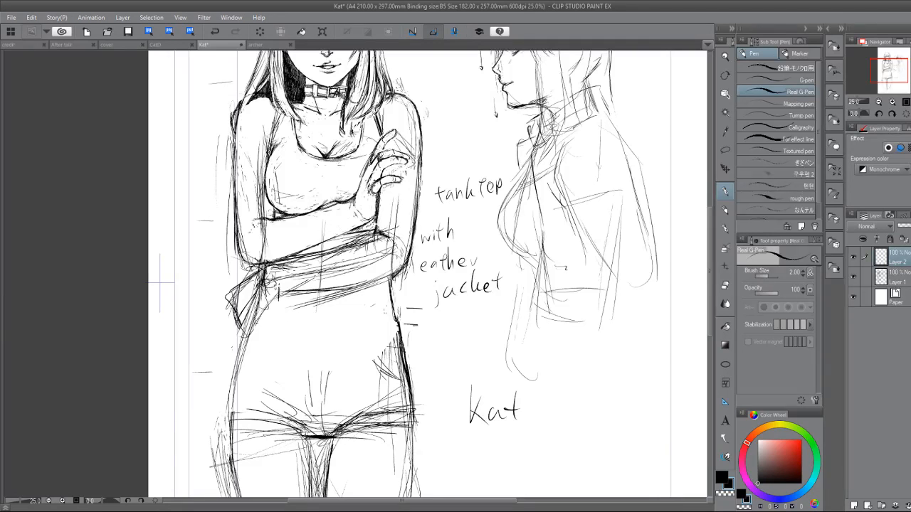
Sketch the ribcage arch, the curved lower-belly guide and the centre marks on the construction layer.
{"action": "left_click_drag", "start_coordinate": [266, 262], "coordinate": [323, 226]}
{"action": "left_click_drag", "start_coordinate": [286, 237], "coordinate": [334, 229]}
{"action": "left_click_drag", "start_coordinate": [324, 251], "coordinate": [366, 231]}
{"action": "mouse_move", "coordinate": [275, 330]}
{"action": "left_mouse_down"}
{"action": "mouse_move", "coordinate": [312, 367]}
{"action": "mouse_move", "coordinate": [328, 361]}
{"action": "left_mouse_up"}
{"action": "left_click_drag", "start_coordinate": [336, 345], "coordinate": [366, 330]}
{"action": "left_click_drag", "start_coordinate": [321, 279], "coordinate": [318, 327]}
{"action": "left_click_drag", "start_coordinate": [305, 296], "coordinate": [336, 291]}
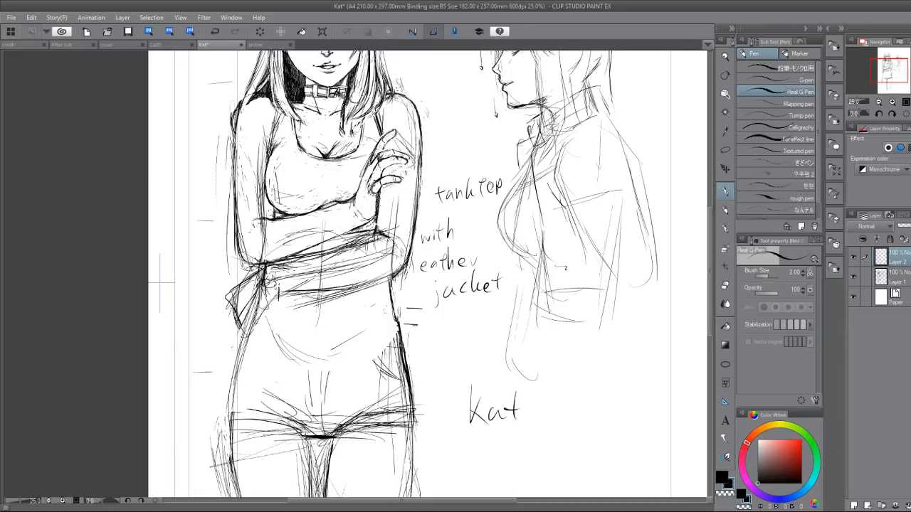
On Layer 1, redraw the shorts' waistband as a nearly straight line from hip to hip.
{"action": "left_click", "coordinate": [898, 278]}
{"action": "left_click_drag", "start_coordinate": [323, 330], "coordinate": [424, 293]}
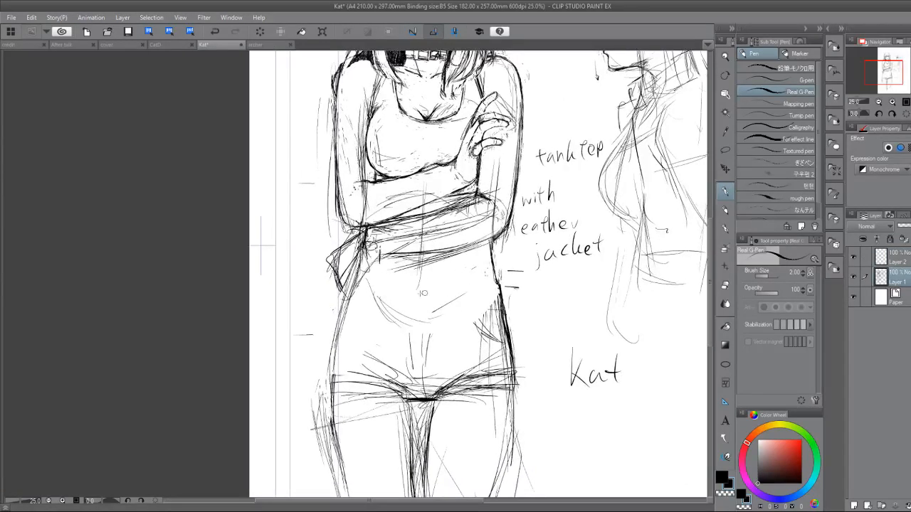
{"action": "mouse_move", "coordinate": [372, 307]}
{"action": "left_mouse_down"}
{"action": "mouse_move", "coordinate": [502, 306]}
{"action": "mouse_move", "coordinate": [491, 308]}
{"action": "left_mouse_up"}
{"action": "left_click_drag", "start_coordinate": [341, 304], "coordinate": [481, 305]}
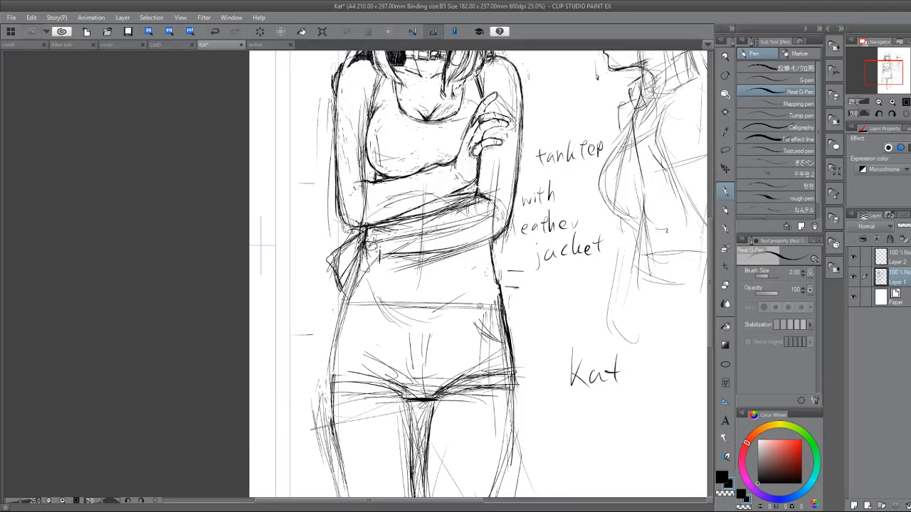
Erase the outer contour where the waist meets the shorts and redraw it as a smoother curve.
{"action": "key", "text": "e"}
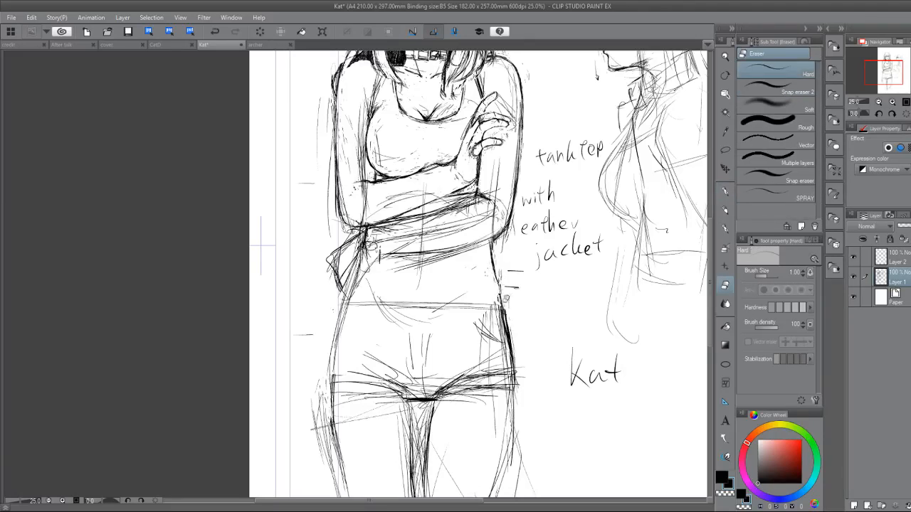
{"action": "key", "text": "p"}
{"action": "left_click_drag", "start_coordinate": [498, 281], "coordinate": [503, 304]}
{"action": "left_click_drag", "start_coordinate": [495, 272], "coordinate": [502, 296]}
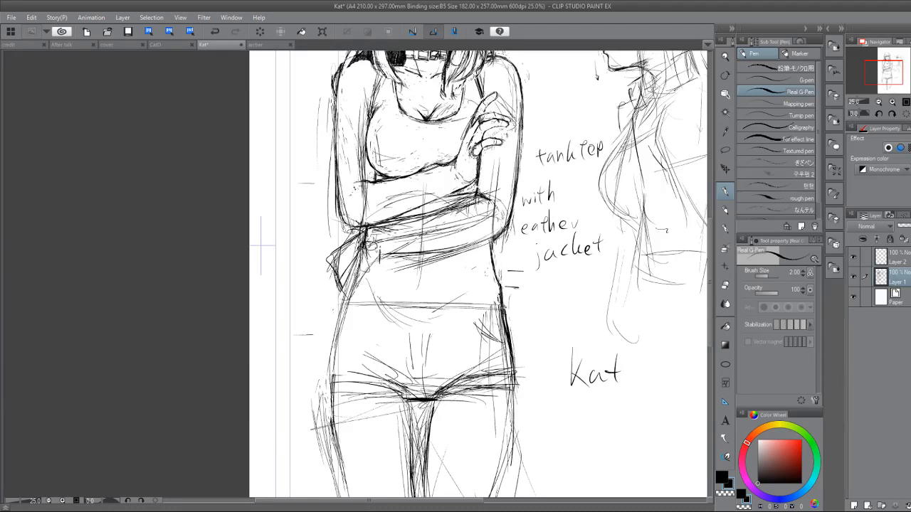
Strengthen the opposite hip contour and the shorts' lower hem toward the crotch, cleaning the fold lines there.
{"action": "mouse_move", "coordinate": [356, 272]}
{"action": "left_mouse_down"}
{"action": "mouse_move", "coordinate": [333, 331]}
{"action": "mouse_move", "coordinate": [327, 384]}
{"action": "left_mouse_up"}
{"action": "mouse_move", "coordinate": [333, 376]}
{"action": "left_mouse_down"}
{"action": "mouse_move", "coordinate": [424, 402]}
{"action": "mouse_move", "coordinate": [453, 384]}
{"action": "left_mouse_up"}
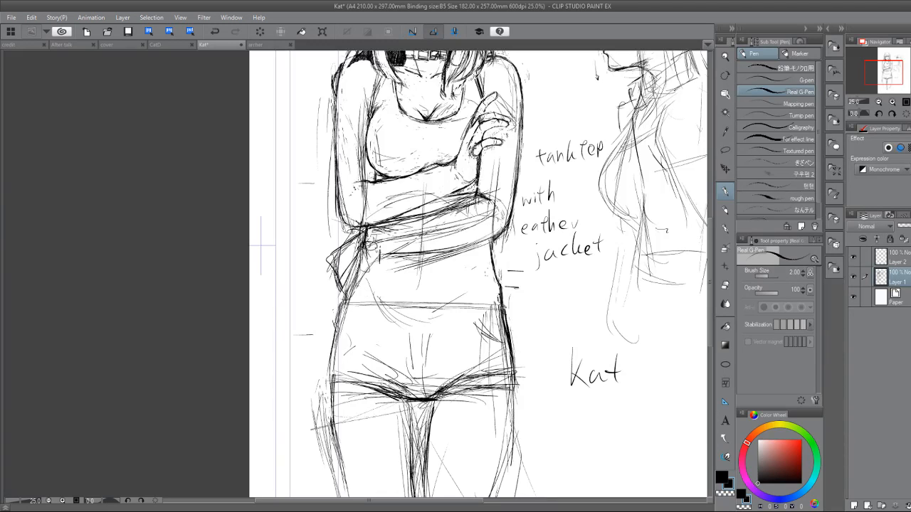
{"action": "left_click_drag", "start_coordinate": [387, 370], "coordinate": [403, 393]}
{"action": "key", "text": "e"}
{"action": "left_click_drag", "start_coordinate": [400, 400], "coordinate": [371, 381]}
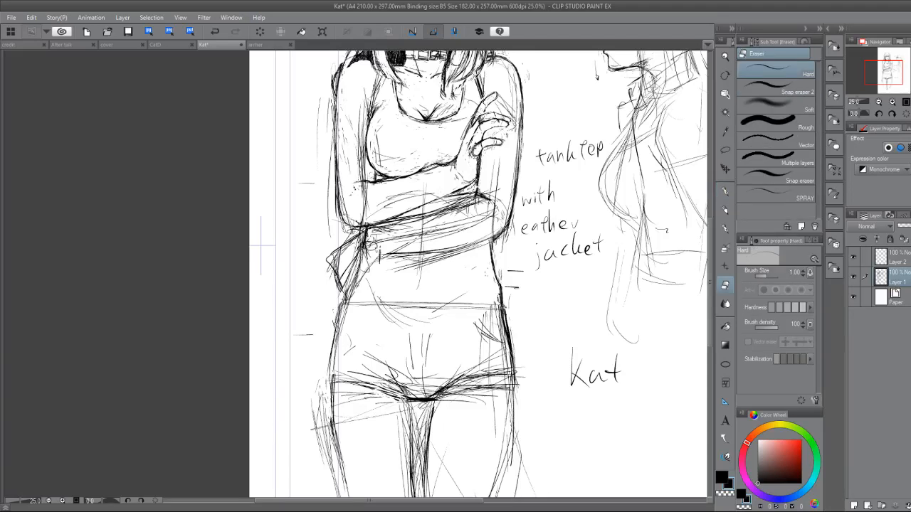
{"action": "key", "text": "p"}
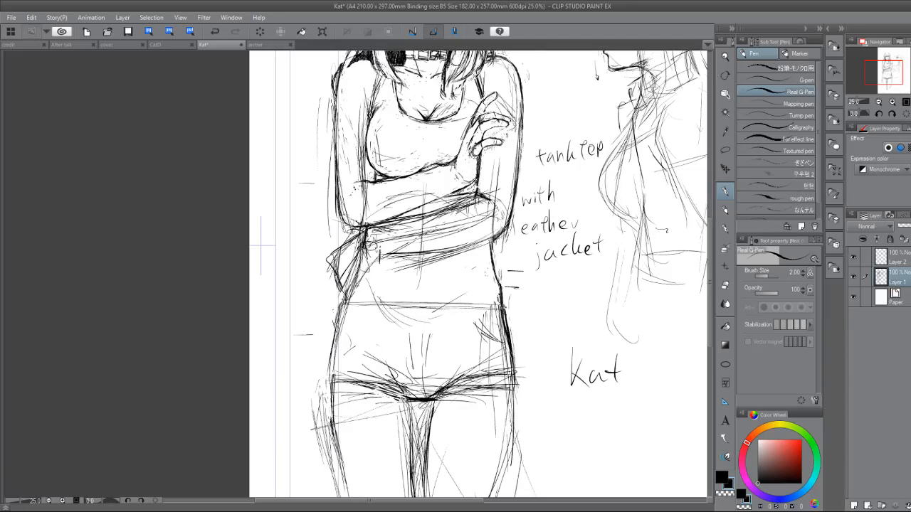
Lower Layer 2's opacity to 23% and give it a blue layer color, then make Layer 1 active again.
{"action": "left_click", "coordinate": [903, 260]}
{"action": "left_click", "coordinate": [905, 226]}
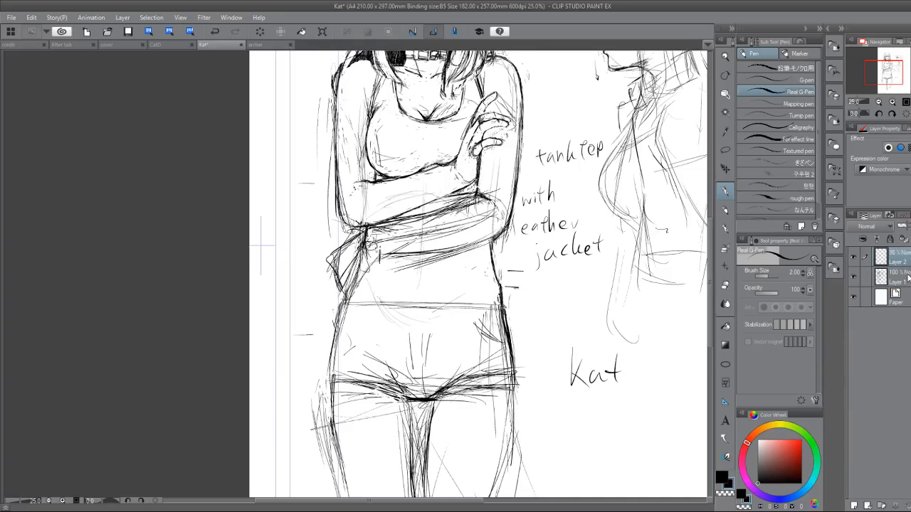
{"action": "left_click", "coordinate": [905, 226]}
{"action": "key", "text": "ctrl+b"}
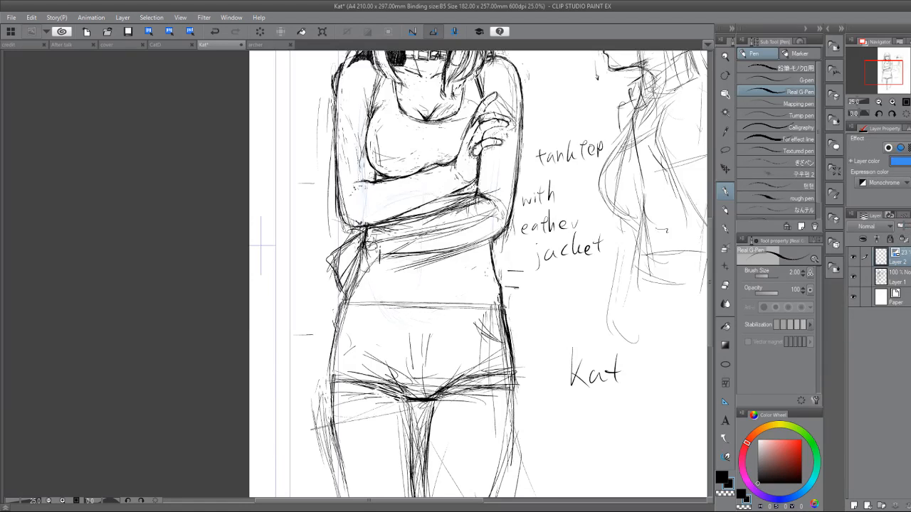
{"action": "left_click", "coordinate": [899, 278]}
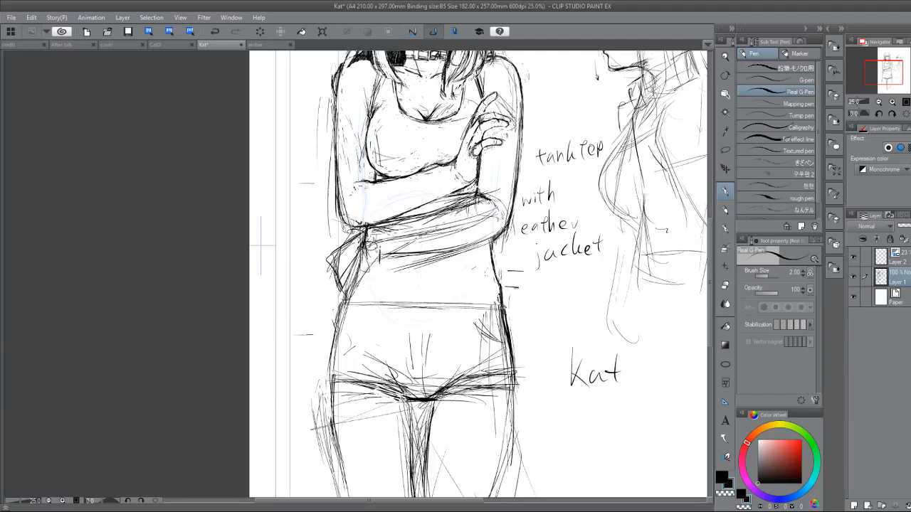
Draw one thick curved stroke diagonally across the front of the shorts and check it against the whole figure.
{"action": "left_click_drag", "start_coordinate": [473, 329], "coordinate": [331, 436]}
{"action": "mouse_move", "coordinate": [701, 325]}
{"action": "left_mouse_down"}
{"action": "mouse_move", "coordinate": [568, 383]}
{"action": "mouse_move", "coordinate": [528, 441]}
{"action": "mouse_move", "coordinate": [519, 475]}
{"action": "left_mouse_up"}
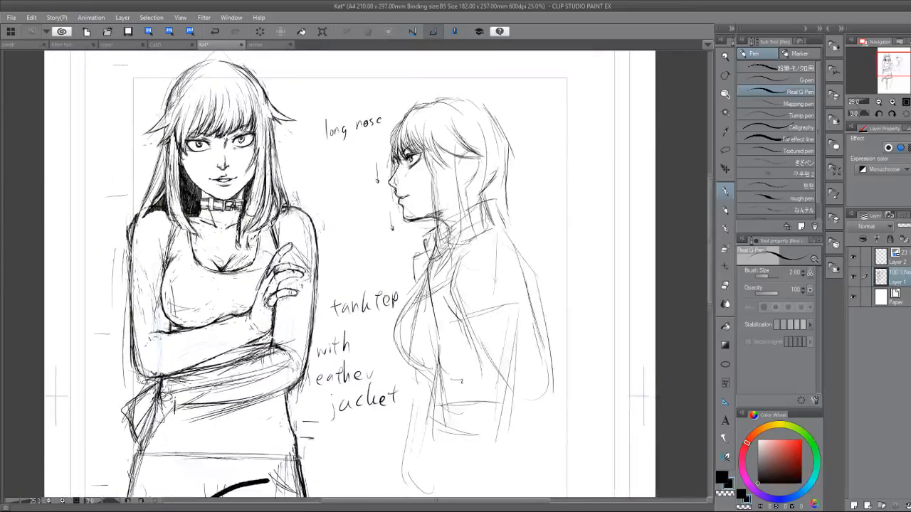
{"action": "mouse_move", "coordinate": [519, 356]}
{"action": "left_mouse_down"}
{"action": "mouse_move", "coordinate": [497, 415]}
{"action": "mouse_move", "coordinate": [497, 460]}
{"action": "mouse_move", "coordinate": [557, 427]}
{"action": "mouse_move", "coordinate": [609, 417]}
{"action": "left_mouse_up"}
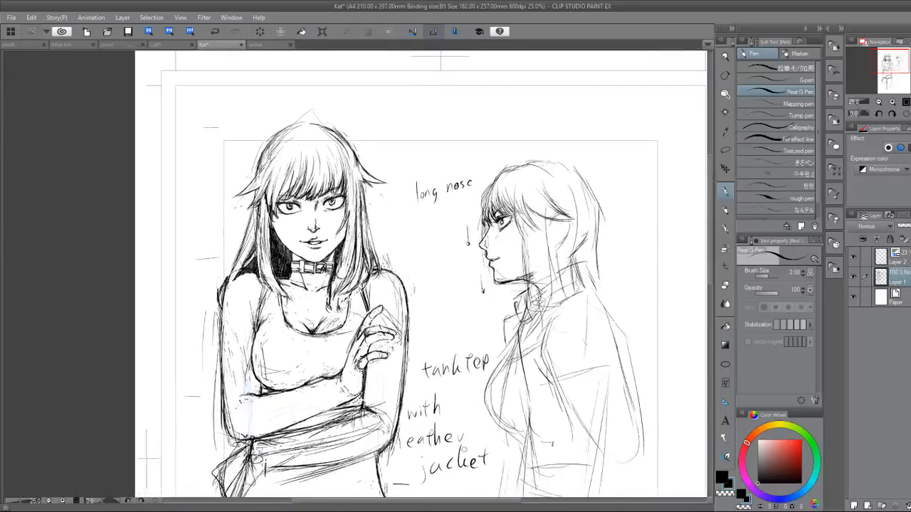
{"action": "mouse_move", "coordinate": [464, 449]}
{"action": "left_mouse_down"}
{"action": "mouse_move", "coordinate": [560, 311]}
{"action": "mouse_move", "coordinate": [508, 345]}
{"action": "mouse_move", "coordinate": [491, 310]}
{"action": "left_mouse_up"}
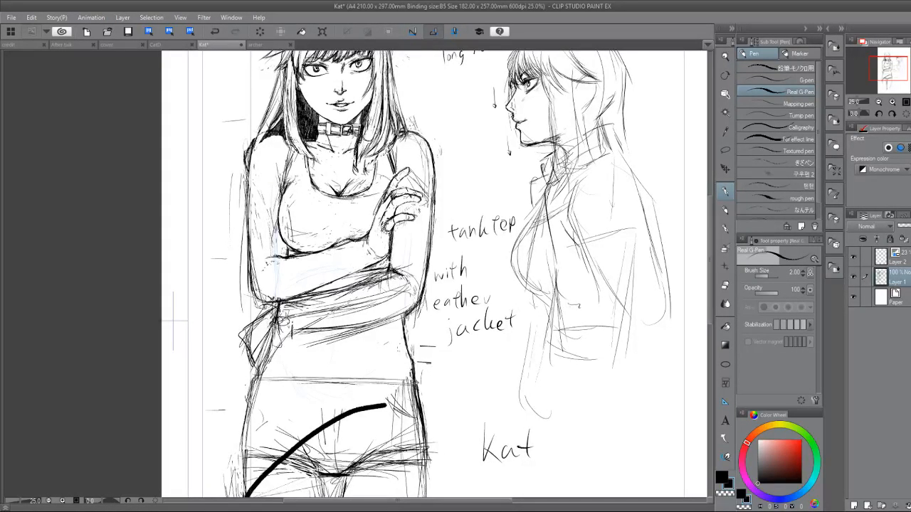
{"action": "left_click_drag", "start_coordinate": [490, 311], "coordinate": [579, 303]}
Reinforce the outline of the pointed cloth fold beneath the elbow and connect its lower tip to the hip.
{"action": "left_click_drag", "start_coordinate": [319, 353], "coordinate": [374, 293]}
{"action": "left_click_drag", "start_coordinate": [495, 155], "coordinate": [421, 144]}
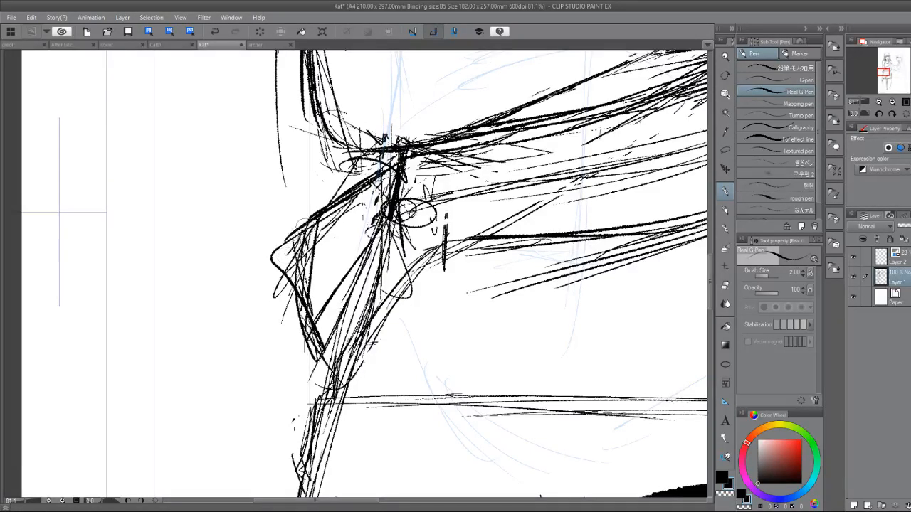
{"action": "mouse_move", "coordinate": [277, 268]}
{"action": "left_mouse_down"}
{"action": "mouse_move", "coordinate": [308, 336]}
{"action": "mouse_move", "coordinate": [346, 360]}
{"action": "mouse_move", "coordinate": [368, 331]}
{"action": "mouse_move", "coordinate": [331, 351]}
{"action": "left_mouse_up"}
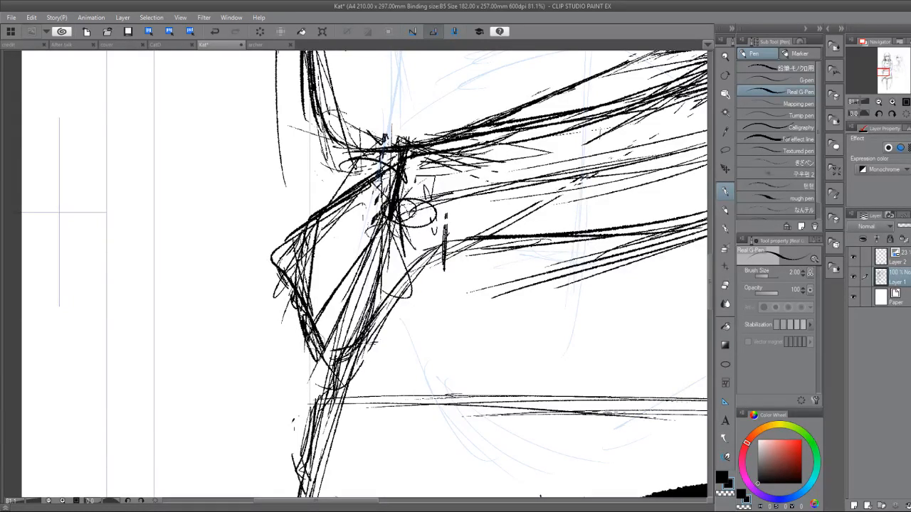
{"action": "mouse_move", "coordinate": [327, 317]}
{"action": "left_mouse_down"}
{"action": "mouse_move", "coordinate": [302, 368]}
{"action": "mouse_move", "coordinate": [324, 393]}
{"action": "mouse_move", "coordinate": [336, 371]}
{"action": "mouse_move", "coordinate": [312, 404]}
{"action": "mouse_move", "coordinate": [324, 405]}
{"action": "left_mouse_up"}
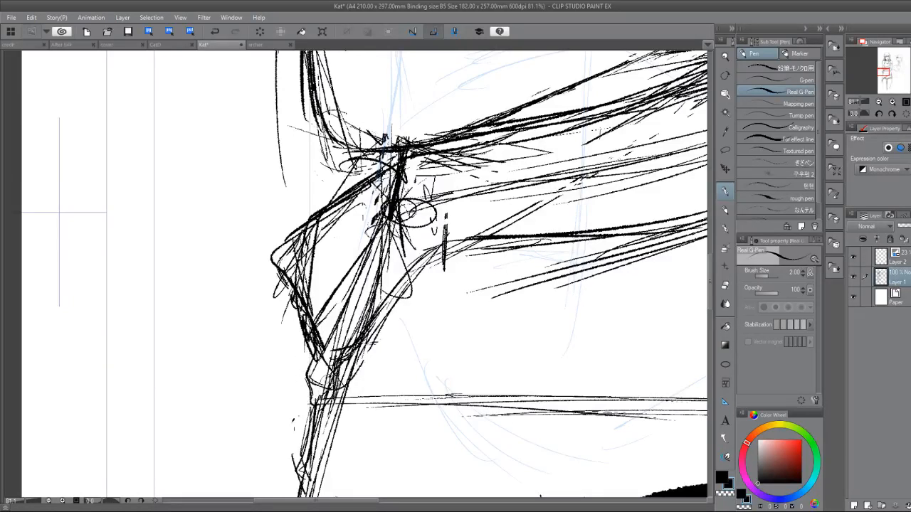
{"action": "left_click_drag", "start_coordinate": [337, 368], "coordinate": [359, 344]}
{"action": "left_click_drag", "start_coordinate": [390, 311], "coordinate": [367, 334]}
{"action": "left_click_drag", "start_coordinate": [407, 289], "coordinate": [415, 284]}
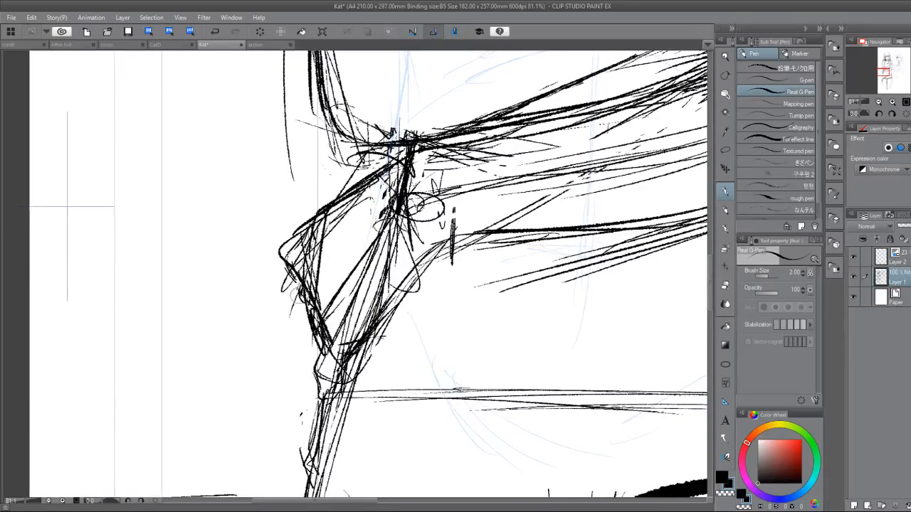
{"action": "left_click_drag", "start_coordinate": [303, 295], "coordinate": [315, 365]}
{"action": "left_click_drag", "start_coordinate": [311, 319], "coordinate": [317, 370]}
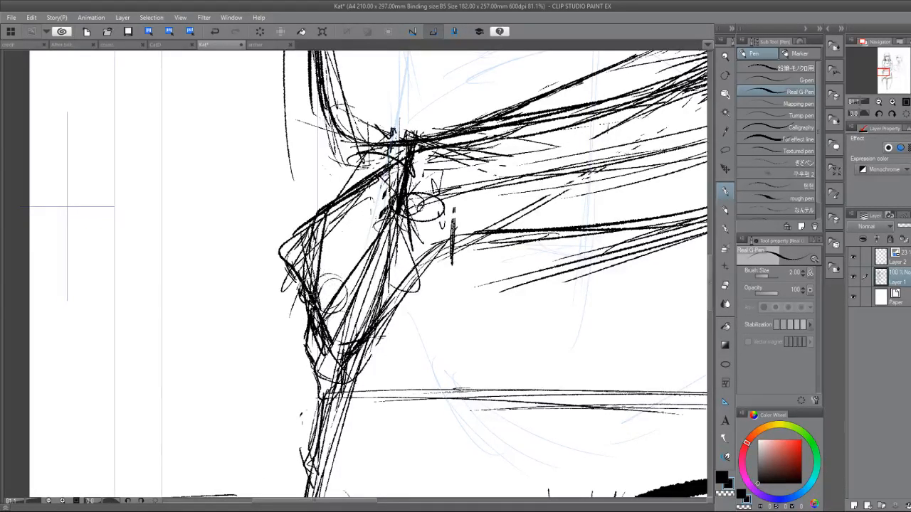
Erase the fold's rough outer edge beneath the elbow and redraw it closer to the body with cleaner strokes.
{"action": "key", "text": "e"}
{"action": "left_click_drag", "start_coordinate": [311, 309], "coordinate": [314, 346]}
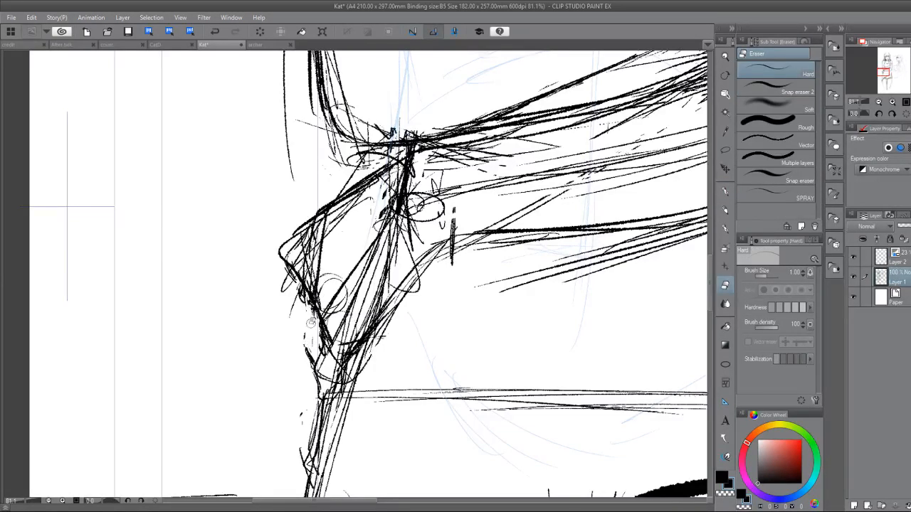
{"action": "key", "text": "p"}
{"action": "left_click_drag", "start_coordinate": [311, 292], "coordinate": [314, 363]}
{"action": "mouse_move", "coordinate": [313, 274]}
{"action": "left_mouse_down"}
{"action": "mouse_move", "coordinate": [306, 248]}
{"action": "mouse_move", "coordinate": [313, 208]}
{"action": "left_mouse_up"}
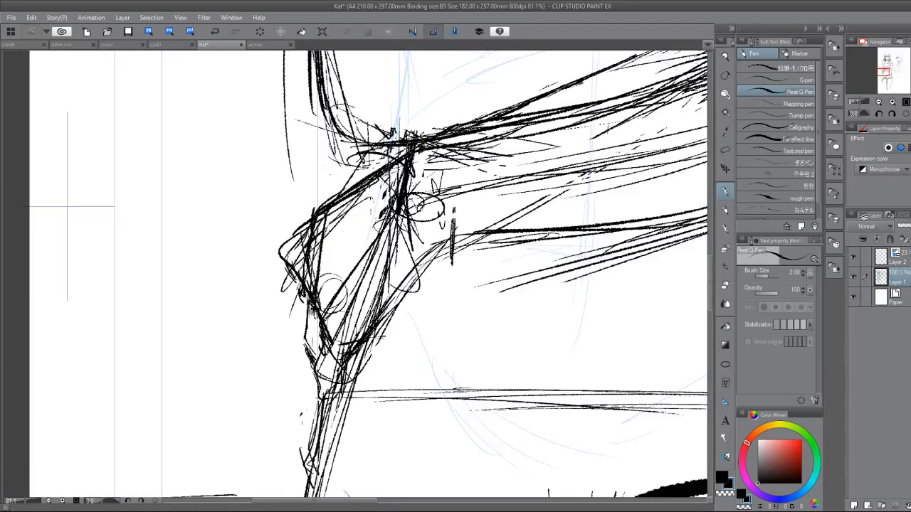
{"action": "key", "text": "e"}
{"action": "left_click_drag", "start_coordinate": [325, 250], "coordinate": [316, 297]}
{"action": "key", "text": "p"}
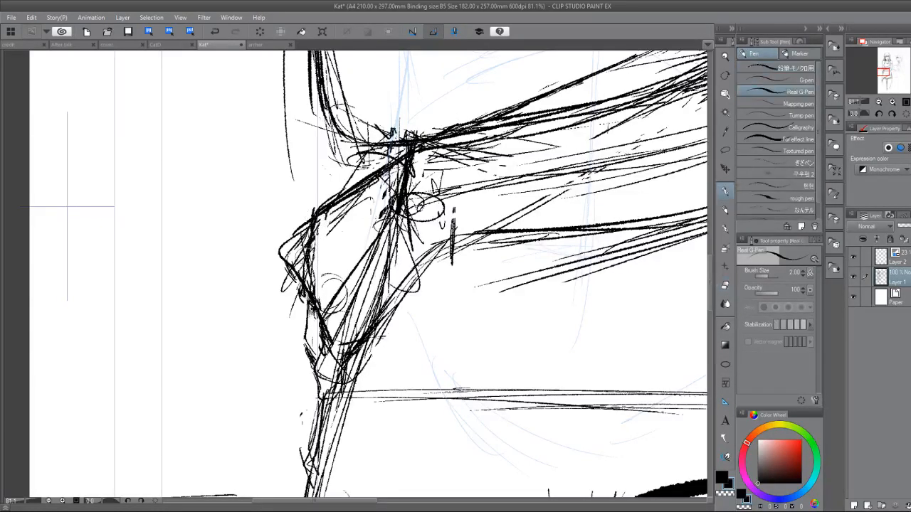
Erase the fold's protruding corner, redraw a flatter outer edge, and clean stray lines near the elbow.
{"action": "left_click_drag", "start_coordinate": [309, 242], "coordinate": [304, 271]}
{"action": "key", "text": "e"}
{"action": "mouse_move", "coordinate": [314, 227]}
{"action": "left_mouse_down"}
{"action": "mouse_move", "coordinate": [306, 252]}
{"action": "mouse_move", "coordinate": [311, 238]}
{"action": "mouse_move", "coordinate": [292, 284]}
{"action": "mouse_move", "coordinate": [304, 320]}
{"action": "left_mouse_up"}
{"action": "key", "text": "p"}
{"action": "mouse_move", "coordinate": [302, 281]}
{"action": "left_mouse_down"}
{"action": "mouse_move", "coordinate": [318, 328]}
{"action": "mouse_move", "coordinate": [300, 313]}
{"action": "mouse_move", "coordinate": [287, 260]}
{"action": "mouse_move", "coordinate": [301, 235]}
{"action": "left_mouse_up"}
{"action": "key", "text": "e"}
{"action": "key", "text": "p"}
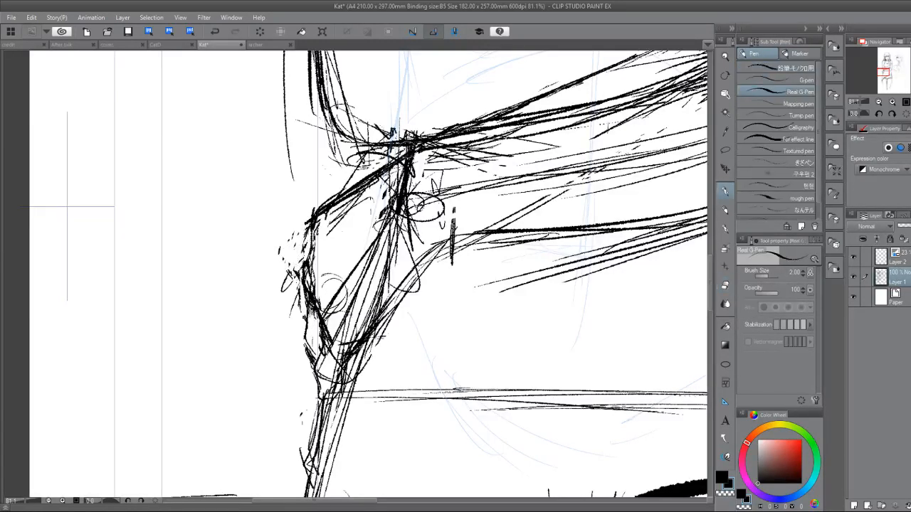
{"action": "key", "text": "e"}
{"action": "mouse_move", "coordinate": [415, 143]}
{"action": "left_mouse_down"}
{"action": "mouse_move", "coordinate": [402, 175]}
{"action": "mouse_move", "coordinate": [427, 164]}
{"action": "left_mouse_up"}
{"action": "scroll", "coordinate": [386, 377], "scroll_direction": "down", "scroll_amount": 5}
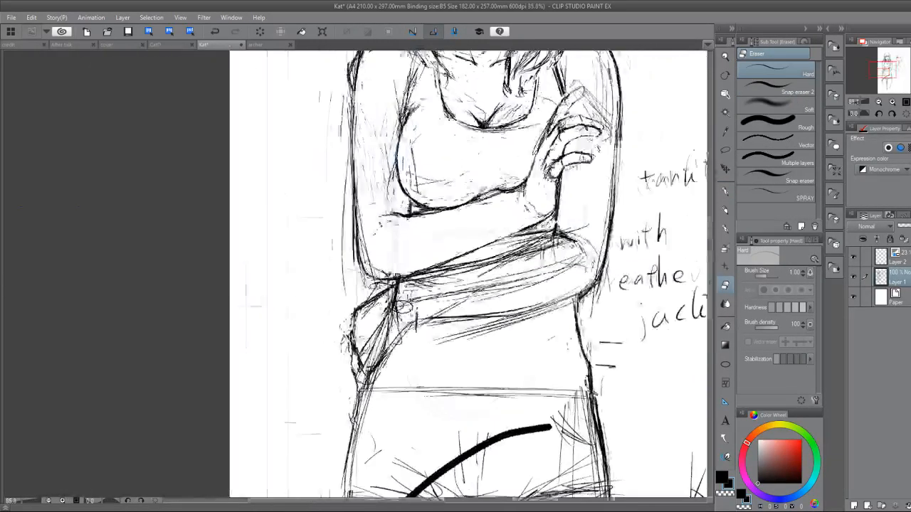
{"action": "left_click_drag", "start_coordinate": [385, 377], "coordinate": [351, 355]}
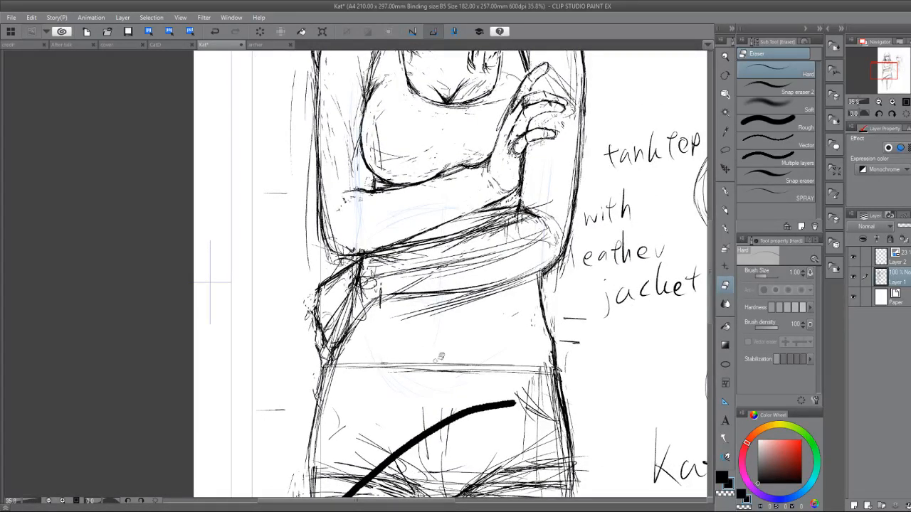
Draw short diagonal crease strokes on both sides of the lower abdomen, just above the shorts' waistband.
{"action": "key", "text": "p"}
{"action": "left_click_drag", "start_coordinate": [371, 348], "coordinate": [392, 373]}
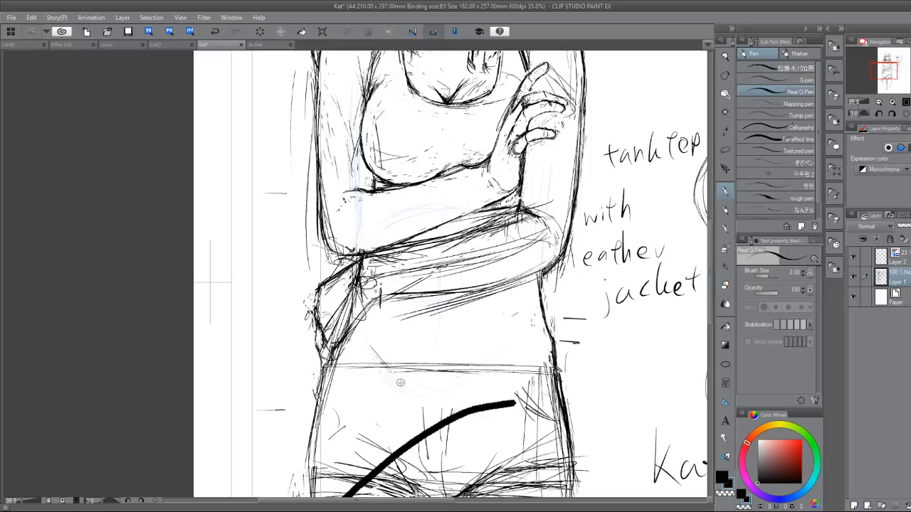
{"action": "left_click_drag", "start_coordinate": [498, 349], "coordinate": [480, 367]}
{"action": "left_click_drag", "start_coordinate": [502, 353], "coordinate": [490, 364]}
Step back through the last five drawing actions and restore them.
{"action": "left_click", "coordinate": [214, 33]}
{"action": "left_click", "coordinate": [216, 32]}
{"action": "left_click", "coordinate": [216, 33]}
{"action": "left_click", "coordinate": [216, 33]}
{"action": "left_click", "coordinate": [216, 32]}
{"action": "left_click", "coordinate": [216, 32]}
{"action": "left_click", "coordinate": [216, 33]}
{"action": "left_click", "coordinate": [234, 33]}
{"action": "left_click", "coordinate": [234, 33]}
{"action": "left_click", "coordinate": [234, 33]}
{"action": "left_click", "coordinate": [234, 33]}
{"action": "left_click", "coordinate": [234, 32]}
Add a new layer and write the note "wtF" beside the hip with an arrow pointing at the shorts.
{"action": "left_click_drag", "start_coordinate": [442, 341], "coordinate": [401, 239]}
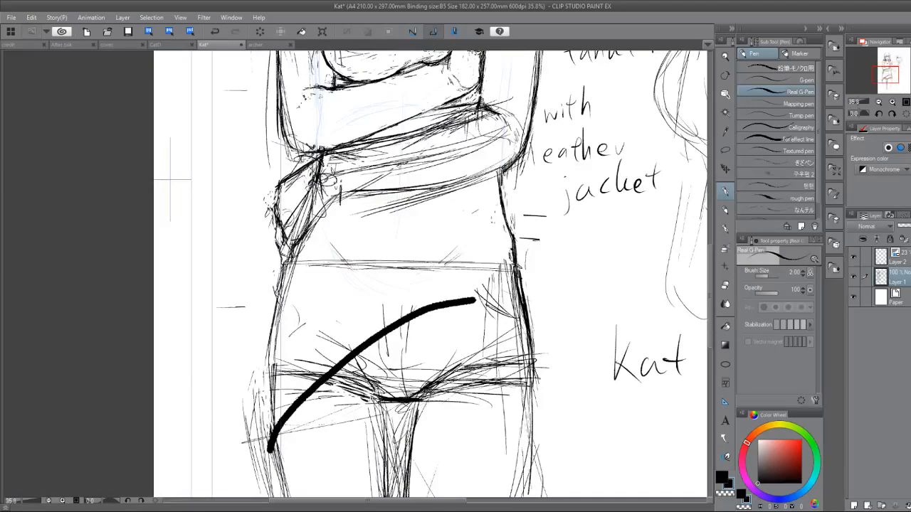
{"action": "left_click", "coordinate": [854, 504]}
{"action": "mouse_move", "coordinate": [203, 339]}
{"action": "left_mouse_down"}
{"action": "mouse_move", "coordinate": [356, 306]}
{"action": "mouse_move", "coordinate": [348, 311]}
{"action": "left_mouse_up"}
{"action": "mouse_move", "coordinate": [221, 285]}
{"action": "left_mouse_down"}
{"action": "mouse_move", "coordinate": [259, 277]}
{"action": "mouse_move", "coordinate": [249, 299]}
{"action": "left_mouse_up"}
{"action": "mouse_move", "coordinate": [244, 288]}
{"action": "left_mouse_down"}
{"action": "mouse_move", "coordinate": [274, 273]}
{"action": "mouse_move", "coordinate": [270, 288]}
{"action": "left_mouse_up"}
{"action": "left_click_drag", "start_coordinate": [259, 295], "coordinate": [273, 294]}
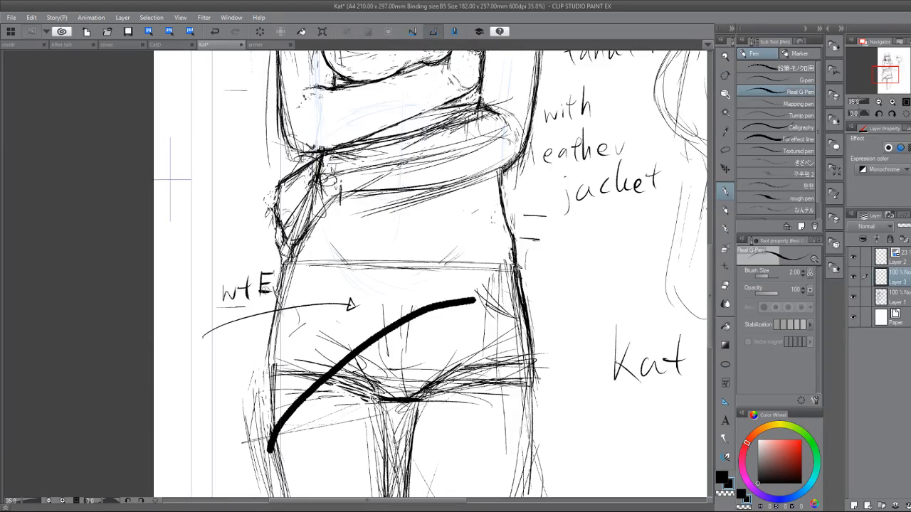
{"action": "key", "text": "e"}
{"action": "key", "text": "Delete"}
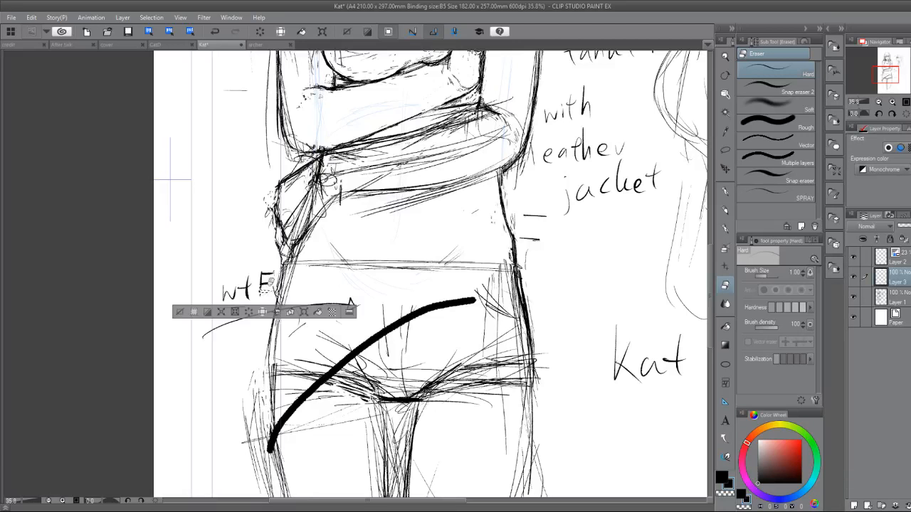
{"action": "key", "text": "p"}
{"action": "left_click", "coordinate": [180, 312]}
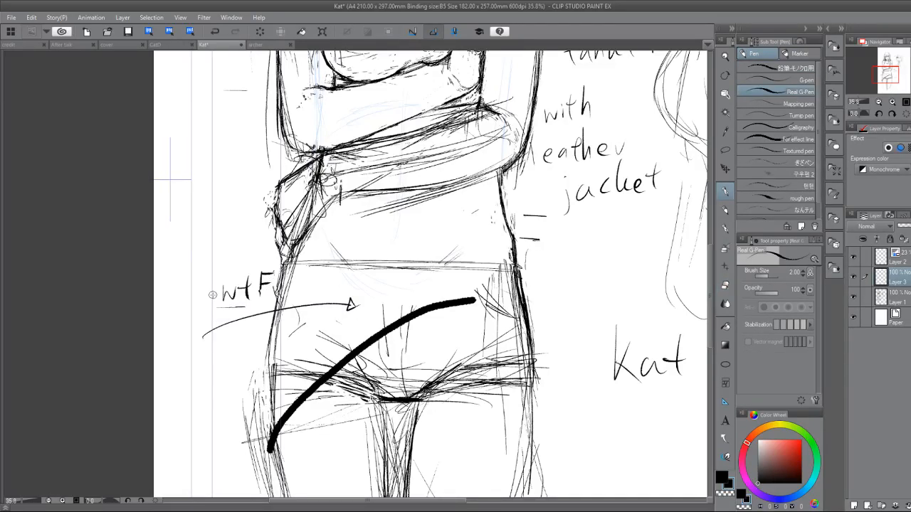
On Layer 1, lasso the thick curved stroke across the shorts and thigh and delete it.
{"action": "left_click", "coordinate": [888, 300]}
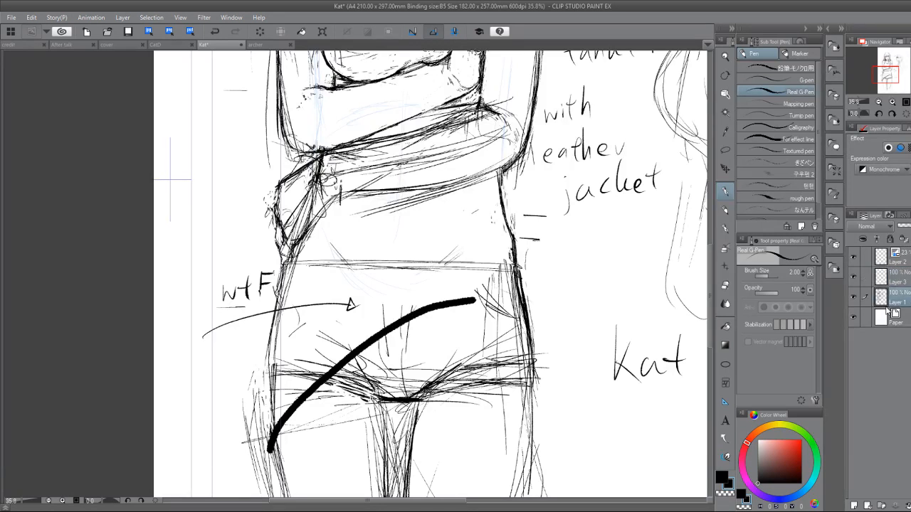
{"action": "left_click", "coordinate": [725, 150]}
{"action": "mouse_move", "coordinate": [476, 293]}
{"action": "left_mouse_down"}
{"action": "mouse_move", "coordinate": [463, 311]}
{"action": "mouse_move", "coordinate": [378, 343]}
{"action": "mouse_move", "coordinate": [270, 447]}
{"action": "mouse_move", "coordinate": [300, 392]}
{"action": "mouse_move", "coordinate": [445, 290]}
{"action": "mouse_move", "coordinate": [476, 293]}
{"action": "left_mouse_up"}
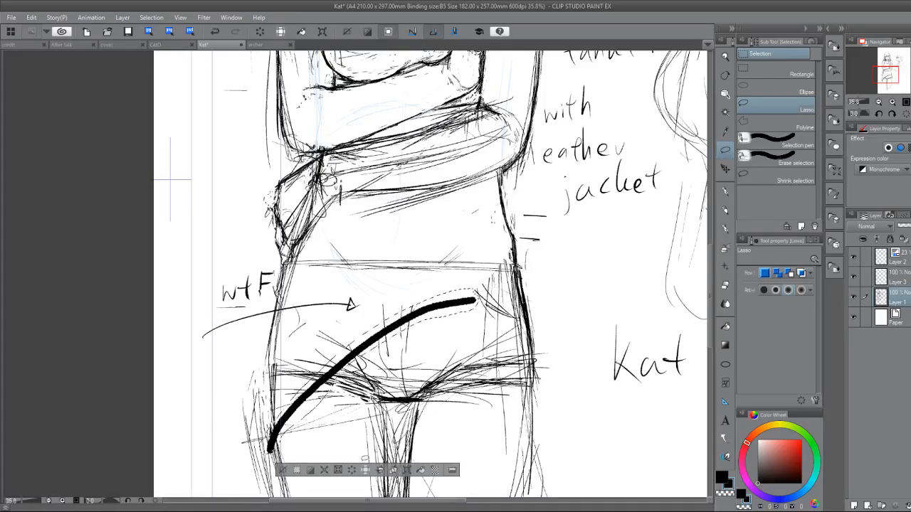
{"action": "left_click", "coordinate": [352, 470]}
{"action": "left_click", "coordinate": [291, 468]}
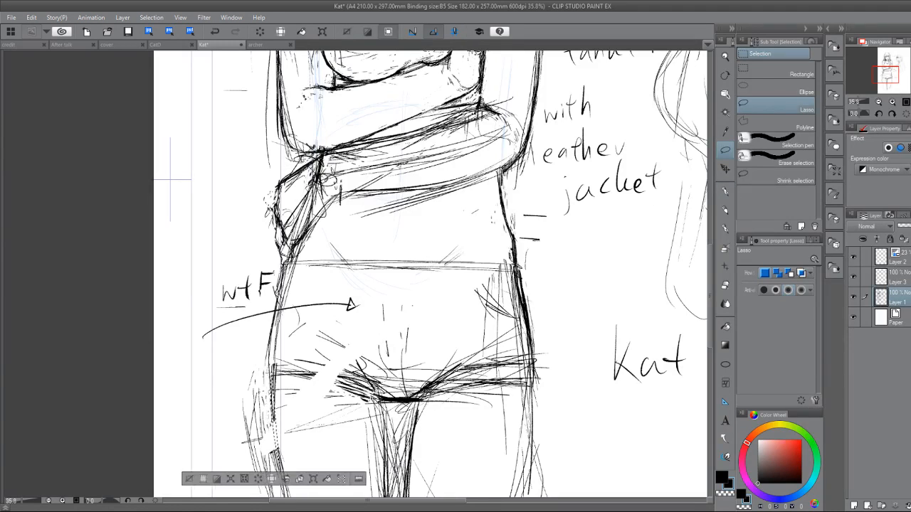
Redraw the outer thigh outline, inner thigh line and shorts hem where the deleted stroke left gaps.
{"action": "key", "text": "p"}
{"action": "left_click_drag", "start_coordinate": [270, 363], "coordinate": [276, 458]}
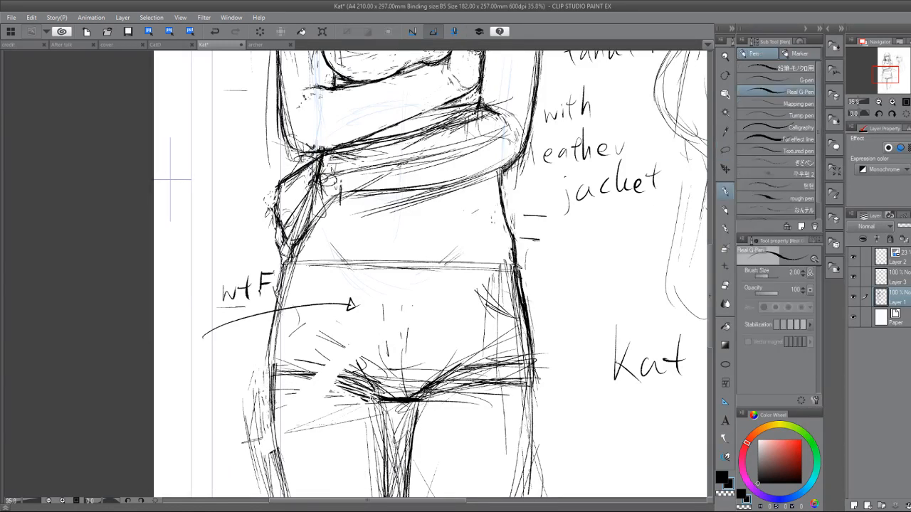
{"action": "left_click_drag", "start_coordinate": [272, 382], "coordinate": [289, 488]}
{"action": "left_click_drag", "start_coordinate": [382, 415], "coordinate": [383, 471]}
{"action": "left_click_drag", "start_coordinate": [301, 367], "coordinate": [356, 390]}
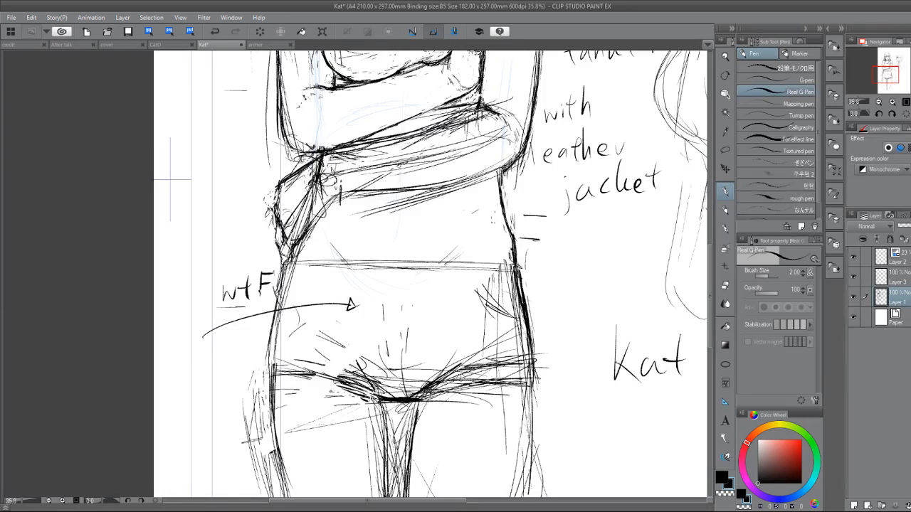
Hide the note layer, check the whole figure and save the Kat drawing.
{"action": "left_click", "coordinate": [854, 276]}
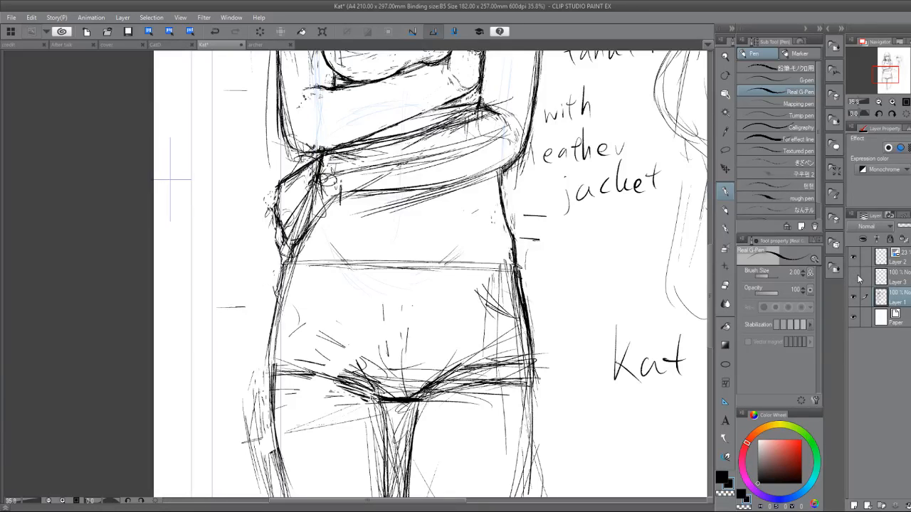
{"action": "key", "text": "ctrl+minus"}
{"action": "key", "text": "ctrl+minus"}
{"action": "key", "text": "ctrl+minus"}
{"action": "left_click_drag", "start_coordinate": [399, 285], "coordinate": [347, 302]}
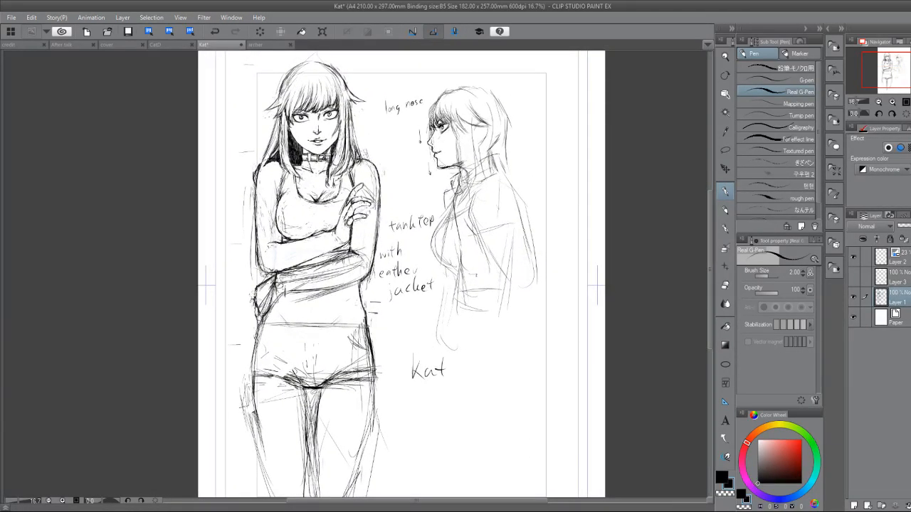
{"action": "left_click", "coordinate": [129, 31]}
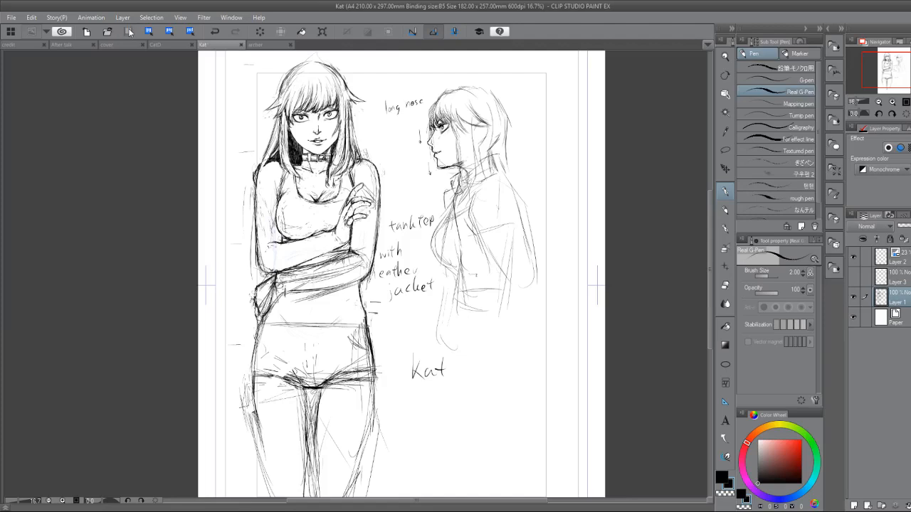
Switch to the CatD drawing and examine the profile head and the front-facing head with glasses.
{"action": "left_click", "coordinate": [164, 46]}
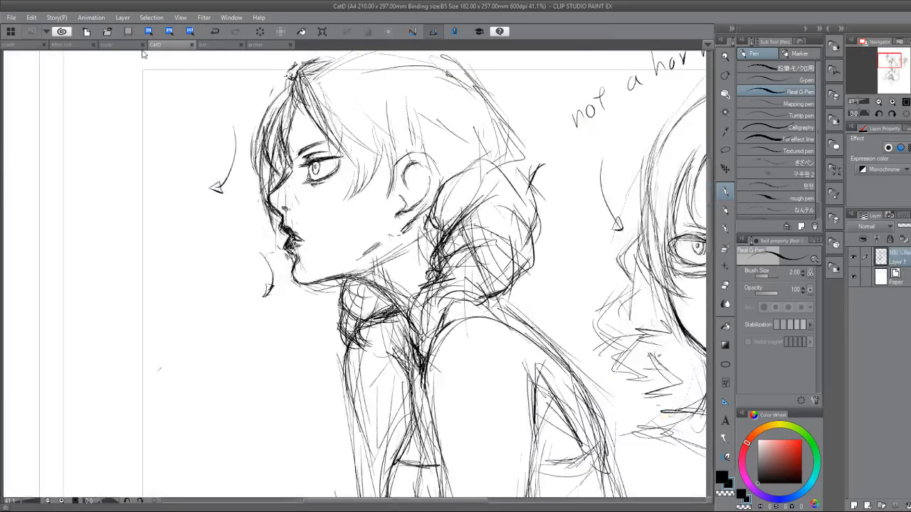
{"action": "left_click_drag", "start_coordinate": [499, 250], "coordinate": [229, 358]}
{"action": "left_click_drag", "start_coordinate": [285, 492], "coordinate": [349, 54]}
{"action": "key", "text": "ctrl+minus"}
{"action": "key", "text": "ctrl+minus"}
{"action": "left_click_drag", "start_coordinate": [359, 322], "coordinate": [370, 370]}
{"action": "scroll", "coordinate": [370, 370], "scroll_direction": "up", "scroll_amount": 2}
{"action": "left_click_drag", "start_coordinate": [314, 270], "coordinate": [356, 392]}
{"action": "left_click_drag", "start_coordinate": [202, 175], "coordinate": [275, 348]}
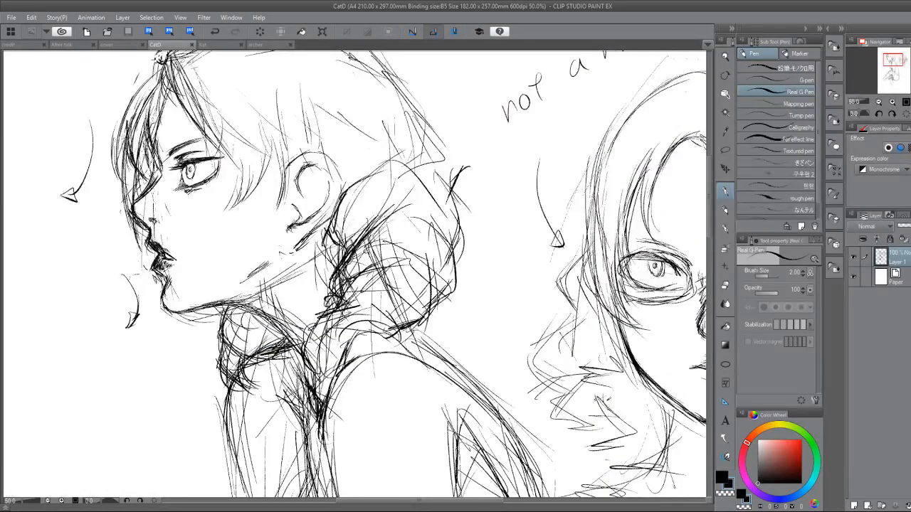
{"action": "left_click_drag", "start_coordinate": [455, 256], "coordinate": [283, 225]}
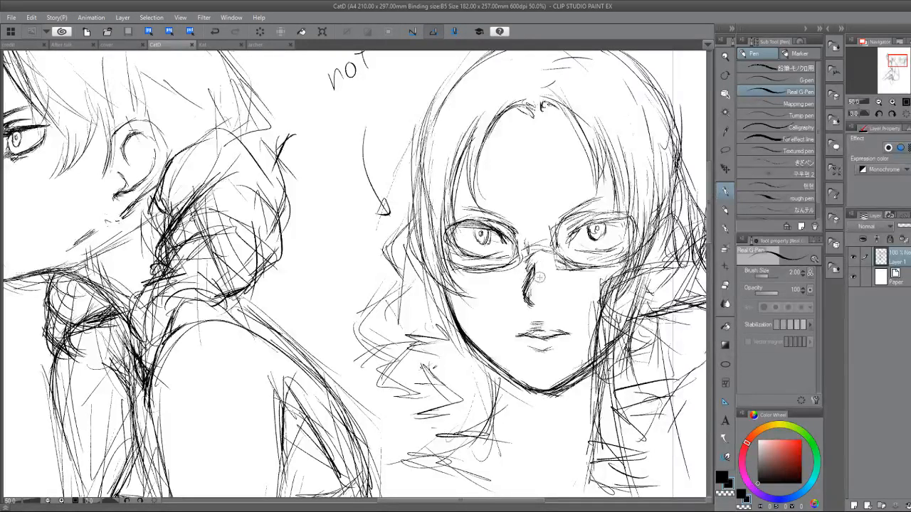
Shade the nose bridge of the front-facing head and darken the bridge of the glasses.
{"action": "left_click_drag", "start_coordinate": [540, 278], "coordinate": [535, 286]}
{"action": "left_click_drag", "start_coordinate": [538, 270], "coordinate": [534, 283]}
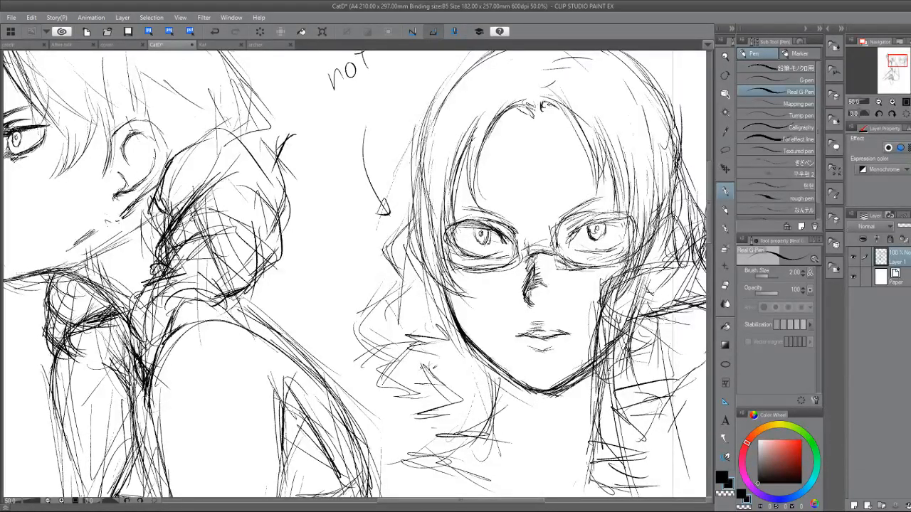
{"action": "left_click_drag", "start_coordinate": [536, 252], "coordinate": [563, 261]}
{"action": "mouse_move", "coordinate": [557, 242]}
{"action": "left_mouse_down"}
{"action": "mouse_move", "coordinate": [566, 255]}
{"action": "mouse_move", "coordinate": [480, 270]}
{"action": "left_mouse_up"}
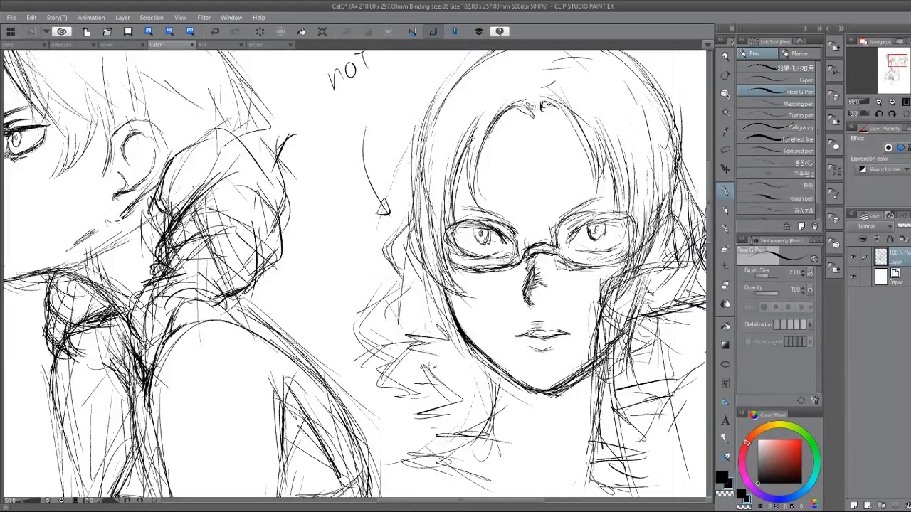
Thicken the upper and inner rim of the lens beside the arrow and erase rough lines on the glasses' bridge.
{"action": "mouse_move", "coordinate": [518, 220]}
{"action": "left_mouse_down"}
{"action": "mouse_move", "coordinate": [523, 249]}
{"action": "mouse_move", "coordinate": [513, 220]}
{"action": "mouse_move", "coordinate": [490, 213]}
{"action": "mouse_move", "coordinate": [441, 226]}
{"action": "mouse_move", "coordinate": [443, 239]}
{"action": "left_mouse_up"}
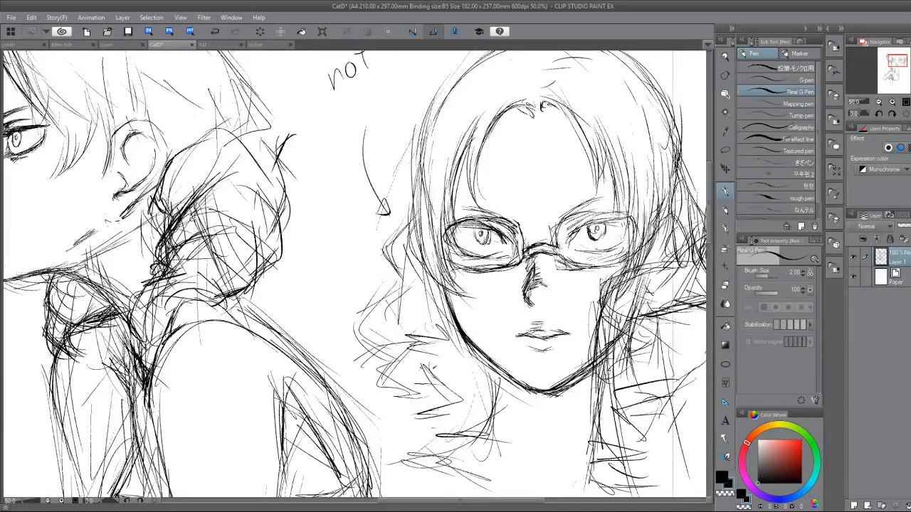
{"action": "left_click_drag", "start_coordinate": [504, 215], "coordinate": [522, 230]}
{"action": "left_click_drag", "start_coordinate": [517, 222], "coordinate": [521, 252]}
{"action": "left_click_drag", "start_coordinate": [568, 228], "coordinate": [558, 237]}
{"action": "key", "text": "e"}
{"action": "key", "text": "p"}
{"action": "key", "text": "e"}
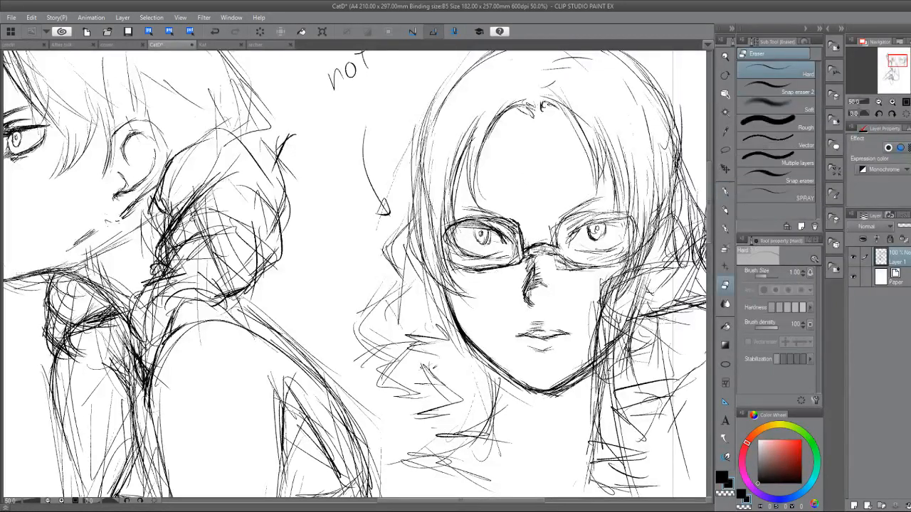
Redraw the glasses' bridge and the other lens's lower rim, and darken the hand's edge beside the cheek.
{"action": "key", "text": "p"}
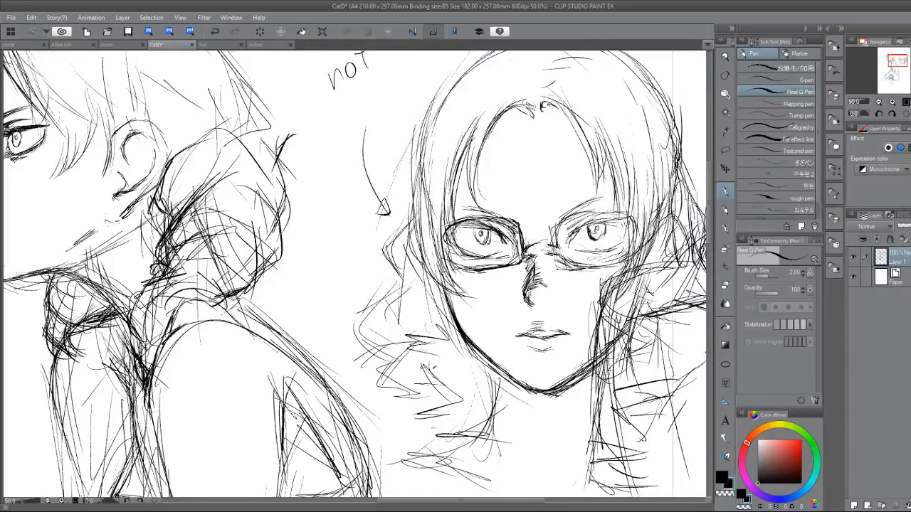
{"action": "mouse_move", "coordinate": [525, 253]}
{"action": "left_mouse_down"}
{"action": "mouse_move", "coordinate": [548, 249]}
{"action": "mouse_move", "coordinate": [561, 259]}
{"action": "mouse_move", "coordinate": [557, 250]}
{"action": "mouse_move", "coordinate": [580, 264]}
{"action": "mouse_move", "coordinate": [629, 260]}
{"action": "mouse_move", "coordinate": [618, 263]}
{"action": "left_mouse_up"}
{"action": "mouse_move", "coordinate": [590, 266]}
{"action": "left_mouse_down"}
{"action": "mouse_move", "coordinate": [648, 262]}
{"action": "mouse_move", "coordinate": [579, 269]}
{"action": "mouse_move", "coordinate": [591, 270]}
{"action": "mouse_move", "coordinate": [599, 303]}
{"action": "mouse_move", "coordinate": [626, 259]}
{"action": "mouse_move", "coordinate": [603, 279]}
{"action": "mouse_move", "coordinate": [601, 302]}
{"action": "mouse_move", "coordinate": [633, 261]}
{"action": "mouse_move", "coordinate": [604, 279]}
{"action": "mouse_move", "coordinate": [633, 262]}
{"action": "mouse_move", "coordinate": [621, 315]}
{"action": "mouse_move", "coordinate": [635, 314]}
{"action": "left_mouse_up"}
{"action": "key", "text": "e"}
{"action": "key", "text": "p"}
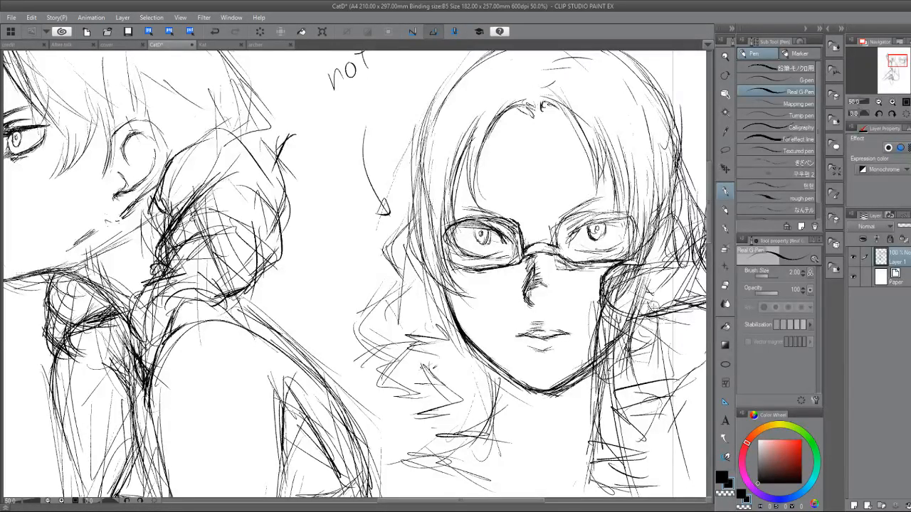
Sketch the palm of the raised hand beside the face, reinforcing its lower edge and inner contours.
{"action": "left_click_drag", "start_coordinate": [636, 267], "coordinate": [411, 318]}
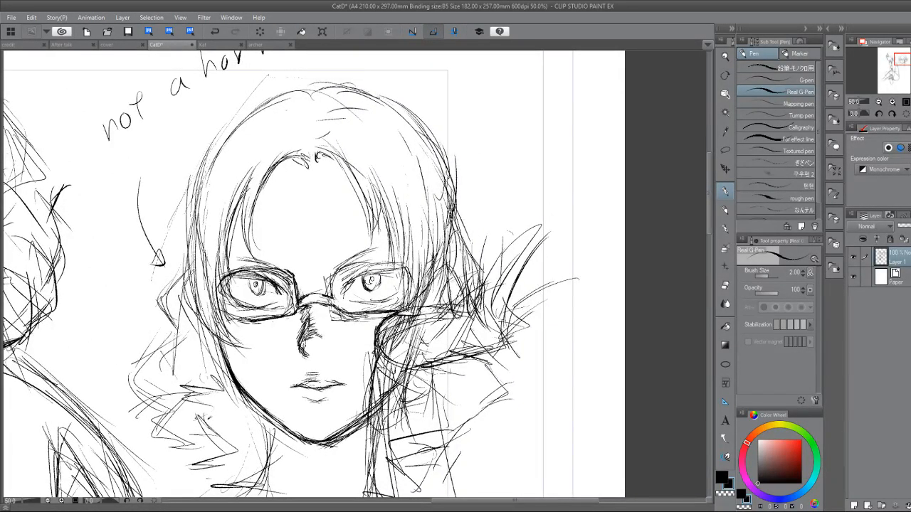
{"action": "mouse_move", "coordinate": [463, 299]}
{"action": "left_mouse_down"}
{"action": "mouse_move", "coordinate": [517, 329]}
{"action": "mouse_move", "coordinate": [522, 345]}
{"action": "mouse_move", "coordinate": [463, 364]}
{"action": "mouse_move", "coordinate": [489, 365]}
{"action": "left_mouse_up"}
{"action": "left_click_drag", "start_coordinate": [455, 309], "coordinate": [437, 354]}
{"action": "left_click_drag", "start_coordinate": [443, 357], "coordinate": [463, 355]}
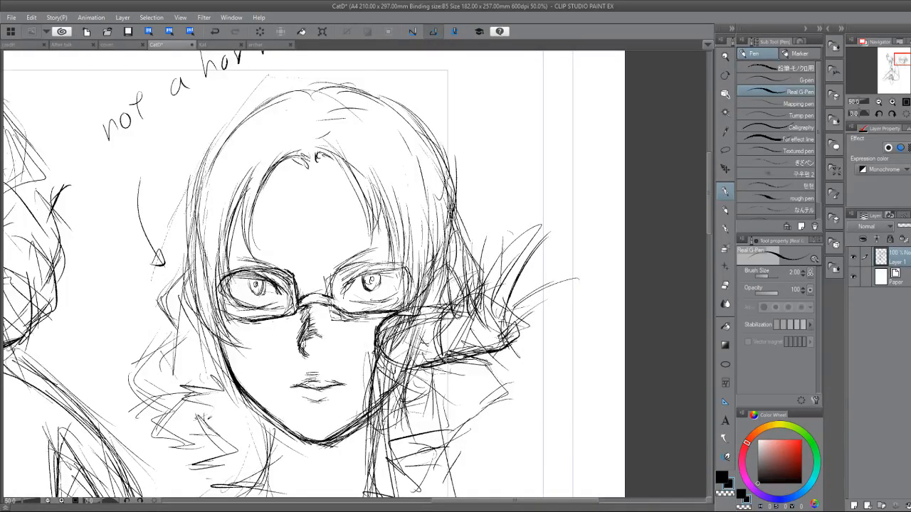
{"action": "mouse_move", "coordinate": [442, 316]}
{"action": "left_mouse_down"}
{"action": "mouse_move", "coordinate": [435, 356]}
{"action": "mouse_move", "coordinate": [440, 346]}
{"action": "mouse_move", "coordinate": [426, 350]}
{"action": "mouse_move", "coordinate": [448, 365]}
{"action": "mouse_move", "coordinate": [464, 343]}
{"action": "left_mouse_up"}
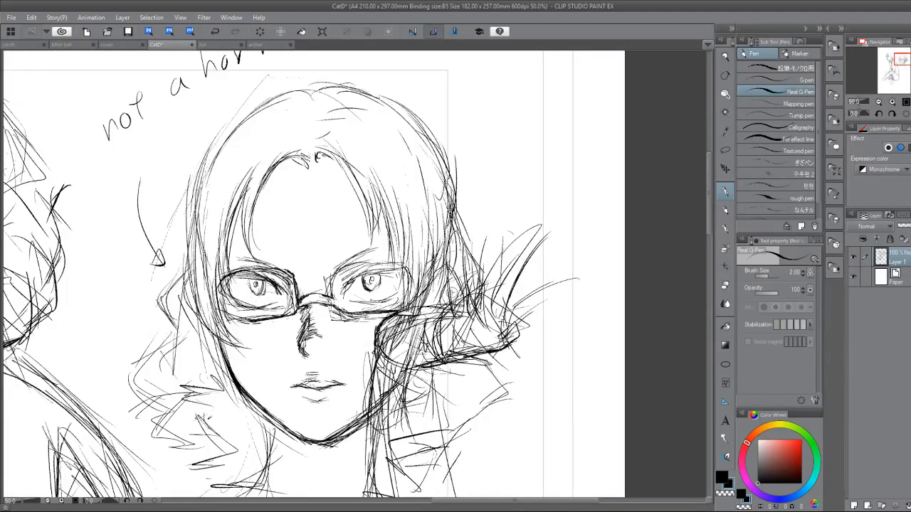
{"action": "mouse_move", "coordinate": [454, 310]}
{"action": "left_mouse_down"}
{"action": "mouse_move", "coordinate": [447, 339]}
{"action": "mouse_move", "coordinate": [426, 333]}
{"action": "mouse_move", "coordinate": [431, 317]}
{"action": "left_mouse_up"}
Outline the raised finger closest to the hair with darker strokes running down into the palm.
{"action": "mouse_move", "coordinate": [453, 222]}
{"action": "left_mouse_down"}
{"action": "mouse_move", "coordinate": [441, 249]}
{"action": "mouse_move", "coordinate": [468, 229]}
{"action": "left_mouse_up"}
{"action": "mouse_move", "coordinate": [462, 217]}
{"action": "left_mouse_down"}
{"action": "mouse_move", "coordinate": [465, 271]}
{"action": "mouse_move", "coordinate": [446, 308]}
{"action": "mouse_move", "coordinate": [455, 312]}
{"action": "left_mouse_up"}
{"action": "left_click_drag", "start_coordinate": [458, 239], "coordinate": [487, 329]}
{"action": "mouse_move", "coordinate": [461, 265]}
{"action": "left_mouse_down"}
{"action": "mouse_move", "coordinate": [491, 341]}
{"action": "mouse_move", "coordinate": [460, 359]}
{"action": "left_mouse_up"}
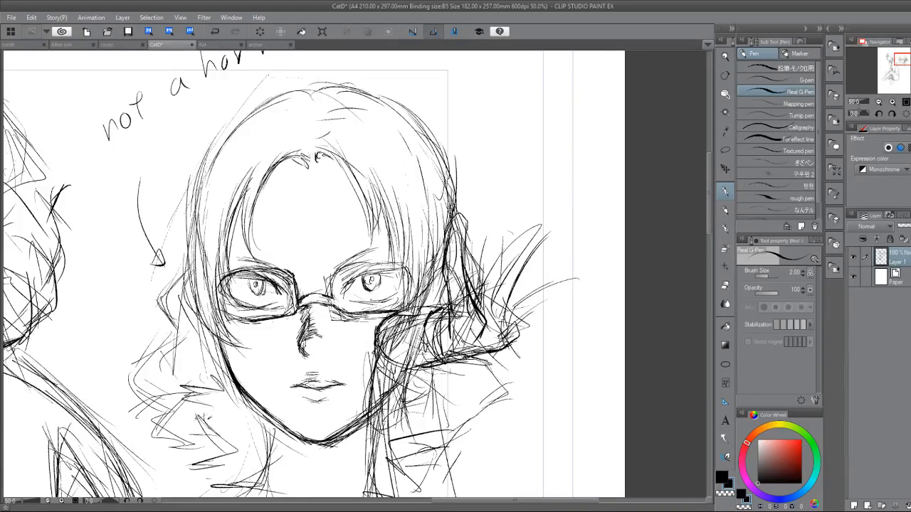
Darken the gap at the base of the fingers and clean up the neighbouring finger line.
{"action": "mouse_move", "coordinate": [473, 301]}
{"action": "left_mouse_down"}
{"action": "mouse_move", "coordinate": [482, 309]}
{"action": "mouse_move", "coordinate": [472, 310]}
{"action": "left_mouse_up"}
{"action": "mouse_move", "coordinate": [473, 303]}
{"action": "left_mouse_down"}
{"action": "mouse_move", "coordinate": [484, 308]}
{"action": "mouse_move", "coordinate": [474, 309]}
{"action": "left_mouse_up"}
{"action": "left_click_drag", "start_coordinate": [474, 298], "coordinate": [486, 306]}
{"action": "left_click_drag", "start_coordinate": [487, 297], "coordinate": [463, 335]}
{"action": "mouse_move", "coordinate": [482, 312]}
{"action": "left_mouse_down"}
{"action": "mouse_move", "coordinate": [487, 322]}
{"action": "mouse_move", "coordinate": [472, 342]}
{"action": "mouse_move", "coordinate": [531, 244]}
{"action": "left_mouse_up"}
{"action": "key", "text": "e"}
{"action": "key", "text": "p"}
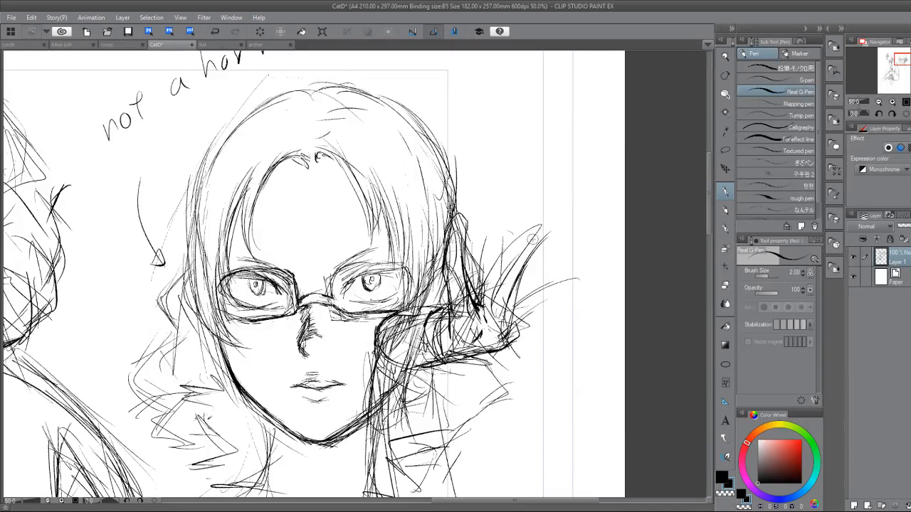
Draw a longer outstretched finger with a defined tip and refine the finger closest to the hair.
{"action": "mouse_move", "coordinate": [478, 308]}
{"action": "left_mouse_down"}
{"action": "mouse_move", "coordinate": [545, 200]}
{"action": "mouse_move", "coordinate": [545, 214]}
{"action": "left_mouse_up"}
{"action": "mouse_move", "coordinate": [452, 229]}
{"action": "left_mouse_down"}
{"action": "mouse_move", "coordinate": [469, 266]}
{"action": "mouse_move", "coordinate": [447, 272]}
{"action": "mouse_move", "coordinate": [465, 232]}
{"action": "left_mouse_up"}
{"action": "mouse_move", "coordinate": [462, 235]}
{"action": "left_mouse_down"}
{"action": "mouse_move", "coordinate": [466, 266]}
{"action": "mouse_move", "coordinate": [549, 192]}
{"action": "mouse_move", "coordinate": [543, 231]}
{"action": "mouse_move", "coordinate": [507, 294]}
{"action": "mouse_move", "coordinate": [508, 335]}
{"action": "left_mouse_up"}
{"action": "left_click_drag", "start_coordinate": [501, 258], "coordinate": [487, 318]}
{"action": "mouse_move", "coordinate": [494, 281]}
{"action": "left_mouse_down"}
{"action": "mouse_move", "coordinate": [534, 205]}
{"action": "mouse_move", "coordinate": [546, 230]}
{"action": "mouse_move", "coordinate": [522, 283]}
{"action": "left_mouse_up"}
{"action": "left_click_drag", "start_coordinate": [534, 249], "coordinate": [513, 337]}
{"action": "mouse_move", "coordinate": [546, 286]}
{"action": "left_mouse_down"}
{"action": "mouse_move", "coordinate": [535, 305]}
{"action": "mouse_move", "coordinate": [546, 287]}
{"action": "left_mouse_up"}
Rough in the two outer fingers of the hand, fanning outward from the palm.
{"action": "left_click_drag", "start_coordinate": [523, 323], "coordinate": [585, 264]}
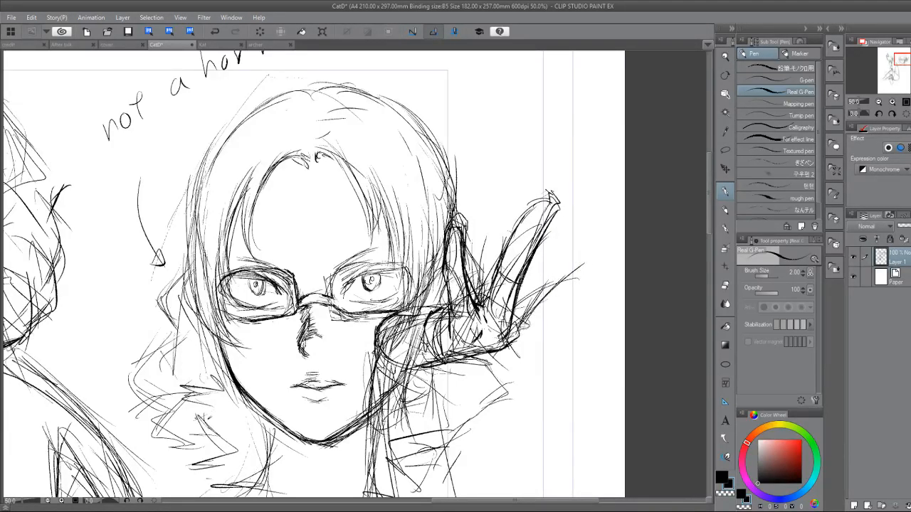
{"action": "mouse_move", "coordinate": [506, 340]}
{"action": "left_mouse_down"}
{"action": "mouse_move", "coordinate": [591, 246]}
{"action": "mouse_move", "coordinate": [580, 217]}
{"action": "left_mouse_up"}
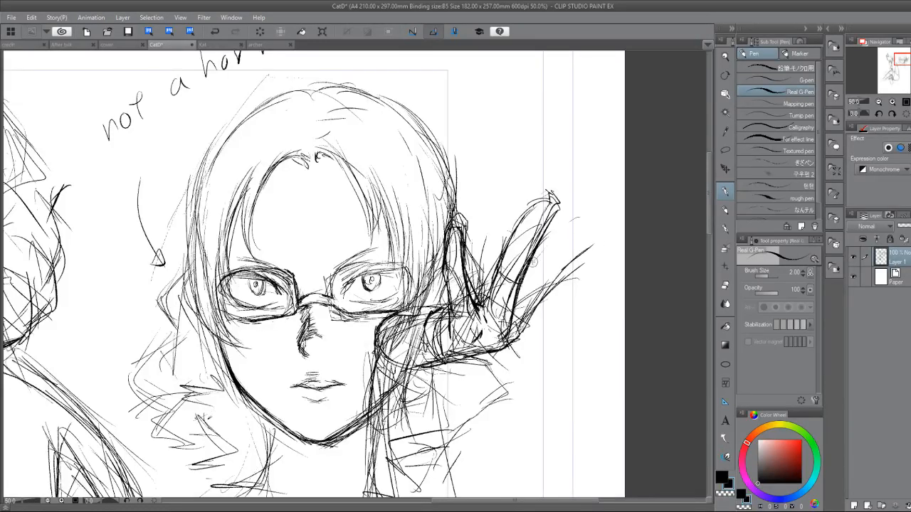
{"action": "mouse_move", "coordinate": [533, 261]}
{"action": "left_mouse_down"}
{"action": "mouse_move", "coordinate": [602, 217]}
{"action": "mouse_move", "coordinate": [534, 317]}
{"action": "left_mouse_up"}
{"action": "mouse_move", "coordinate": [574, 289]}
{"action": "left_mouse_down"}
{"action": "mouse_move", "coordinate": [562, 293]}
{"action": "mouse_move", "coordinate": [584, 289]}
{"action": "mouse_move", "coordinate": [625, 307]}
{"action": "mouse_move", "coordinate": [575, 315]}
{"action": "left_mouse_up"}
{"action": "left_click_drag", "start_coordinate": [527, 332], "coordinate": [601, 311]}
Add a short rounded finger between the finger near the hair and the long outstretched finger.
{"action": "left_click_drag", "start_coordinate": [443, 297], "coordinate": [433, 307]}
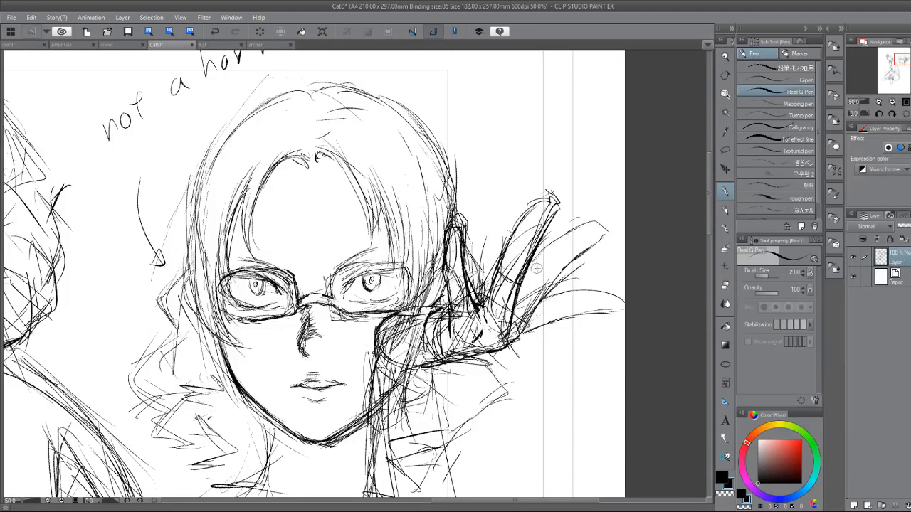
{"action": "mouse_move", "coordinate": [466, 271]}
{"action": "left_mouse_down"}
{"action": "mouse_move", "coordinate": [474, 254]}
{"action": "mouse_move", "coordinate": [482, 299]}
{"action": "mouse_move", "coordinate": [482, 258]}
{"action": "left_mouse_up"}
{"action": "left_click_drag", "start_coordinate": [448, 290], "coordinate": [438, 302]}
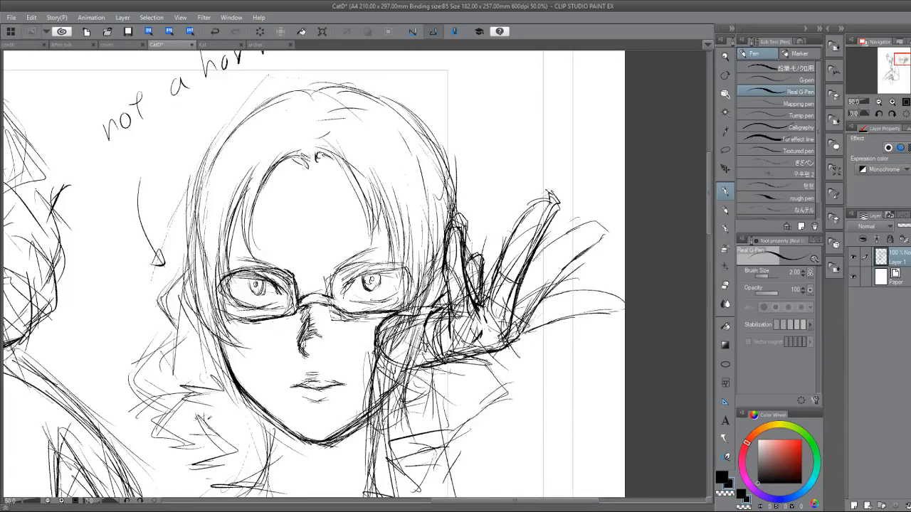
{"action": "mouse_move", "coordinate": [469, 266]}
{"action": "left_mouse_down"}
{"action": "mouse_move", "coordinate": [477, 255]}
{"action": "mouse_move", "coordinate": [487, 262]}
{"action": "mouse_move", "coordinate": [476, 308]}
{"action": "mouse_move", "coordinate": [484, 306]}
{"action": "left_mouse_up"}
{"action": "key", "text": "e"}
{"action": "key", "text": "p"}
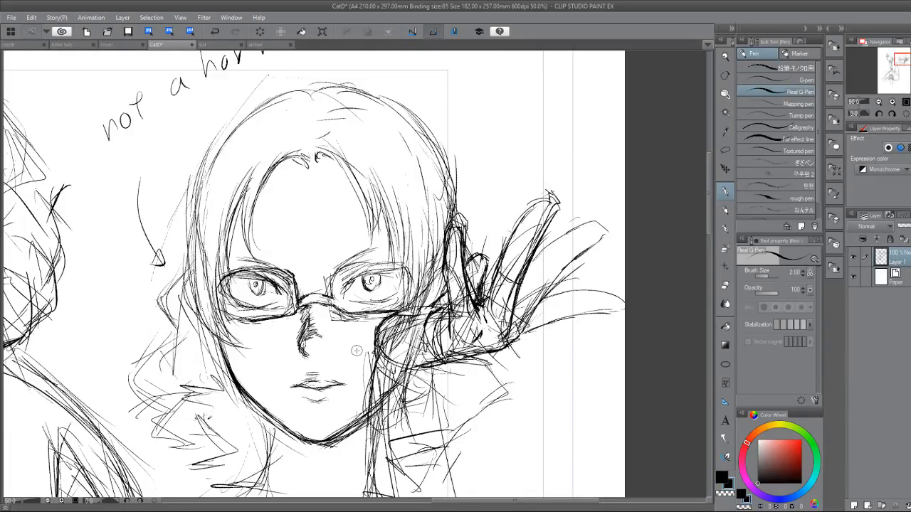
Erase and redraw the short finger leaning toward the long one, and darken the gap at its base.
{"action": "key", "text": "e"}
{"action": "key", "text": "p"}
{"action": "mouse_move", "coordinate": [475, 288]}
{"action": "left_mouse_down"}
{"action": "mouse_move", "coordinate": [480, 306]}
{"action": "mouse_move", "coordinate": [488, 260]}
{"action": "mouse_move", "coordinate": [472, 256]}
{"action": "mouse_move", "coordinate": [480, 288]}
{"action": "mouse_move", "coordinate": [479, 254]}
{"action": "mouse_move", "coordinate": [499, 238]}
{"action": "mouse_move", "coordinate": [505, 245]}
{"action": "left_mouse_up"}
{"action": "key", "text": "e"}
{"action": "key", "text": "p"}
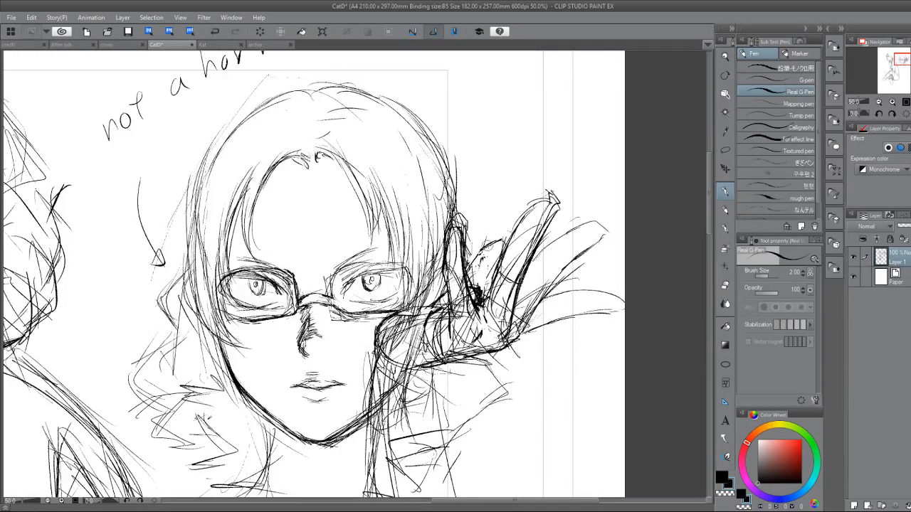
{"action": "mouse_move", "coordinate": [470, 271]}
{"action": "left_mouse_down"}
{"action": "mouse_move", "coordinate": [493, 240]}
{"action": "mouse_move", "coordinate": [480, 299]}
{"action": "left_mouse_up"}
{"action": "left_click_drag", "start_coordinate": [502, 258], "coordinate": [484, 286]}
{"action": "left_click_drag", "start_coordinate": [477, 317], "coordinate": [470, 329]}
Undo and restore the latest drawing actions, including the thick stroke below the hand, and add a new layer above the sketch.
{"action": "left_click_drag", "start_coordinate": [490, 407], "coordinate": [297, 381]}
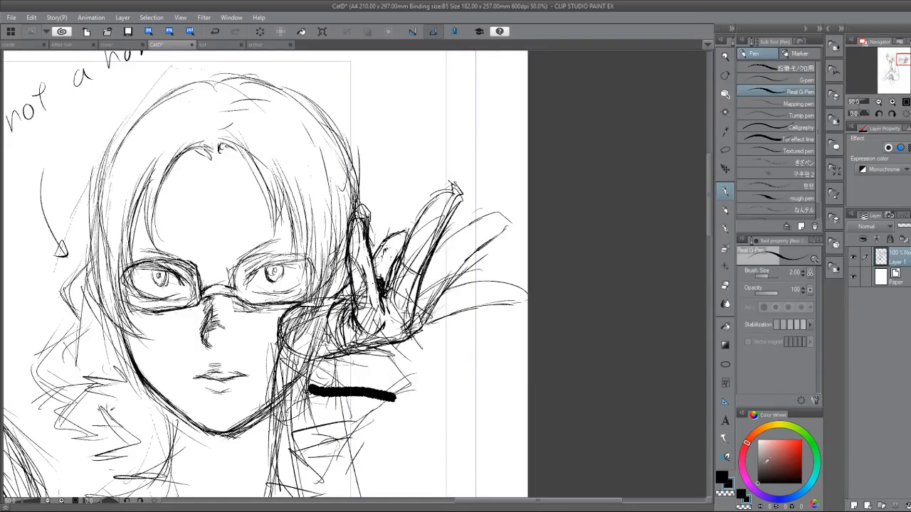
{"action": "left_click", "coordinate": [216, 32]}
{"action": "left_click", "coordinate": [216, 31]}
{"action": "left_click", "coordinate": [216, 31]}
{"action": "left_click", "coordinate": [235, 31]}
{"action": "left_click", "coordinate": [236, 31]}
{"action": "left_click", "coordinate": [235, 30]}
{"action": "left_click", "coordinate": [854, 505]}
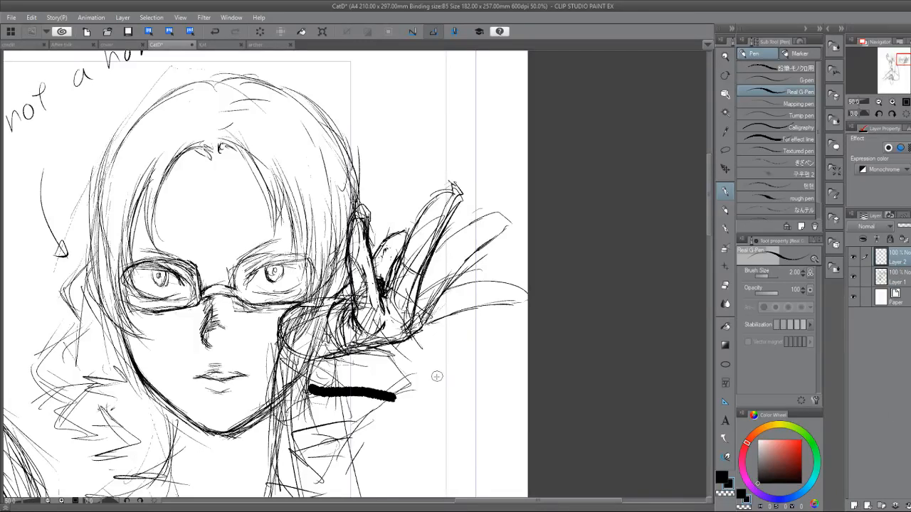
Draw an arrow aimed at the thick stroke below the hand and handwrite "WTF" above it on the new layer.
{"action": "mouse_move", "coordinate": [495, 347]}
{"action": "left_mouse_down"}
{"action": "mouse_move", "coordinate": [424, 369]}
{"action": "mouse_move", "coordinate": [427, 381]}
{"action": "left_mouse_up"}
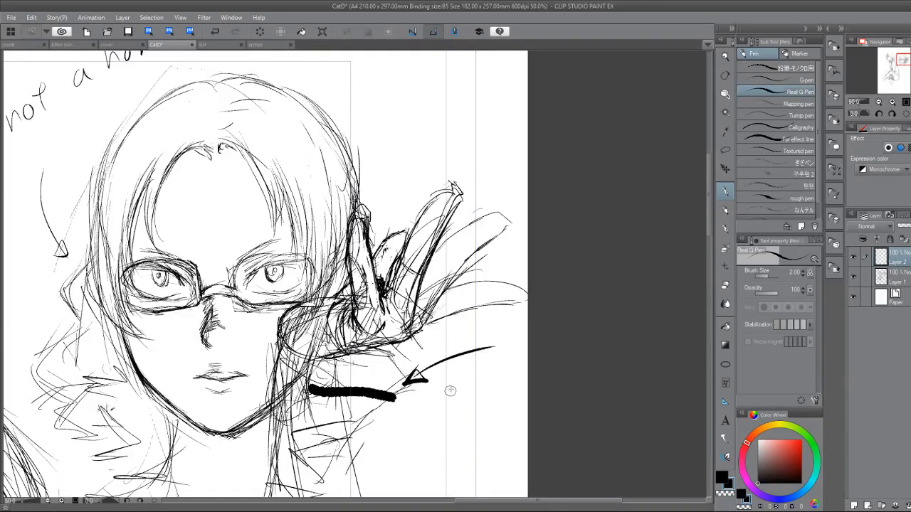
{"action": "mouse_move", "coordinate": [450, 332]}
{"action": "left_mouse_down"}
{"action": "mouse_move", "coordinate": [497, 318]}
{"action": "mouse_move", "coordinate": [482, 338]}
{"action": "left_mouse_up"}
{"action": "mouse_move", "coordinate": [500, 318]}
{"action": "left_mouse_down"}
{"action": "mouse_move", "coordinate": [500, 338]}
{"action": "mouse_move", "coordinate": [513, 326]}
{"action": "left_mouse_up"}
{"action": "left_click_drag", "start_coordinate": [499, 319], "coordinate": [517, 316]}
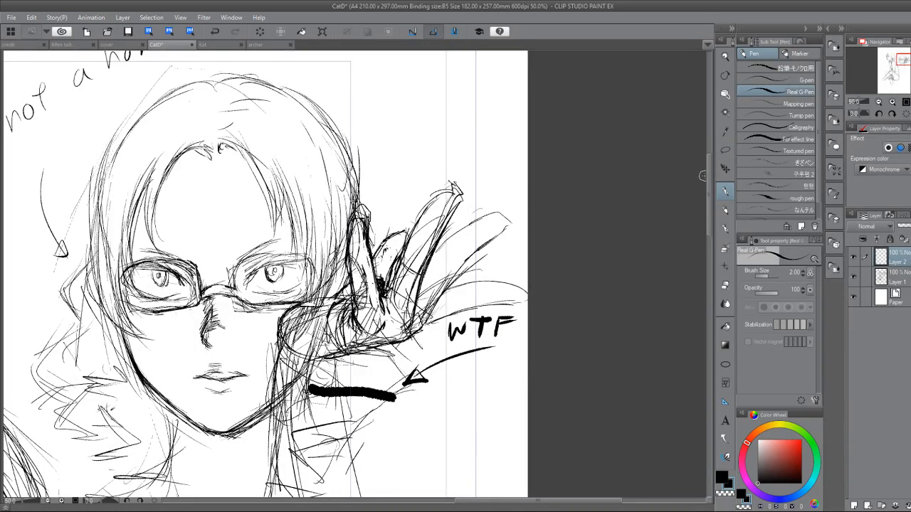
Lasso the thick stroke on Layer 1, paste it onto its own layer and merge that layer with the WTF note.
{"action": "left_click", "coordinate": [726, 150]}
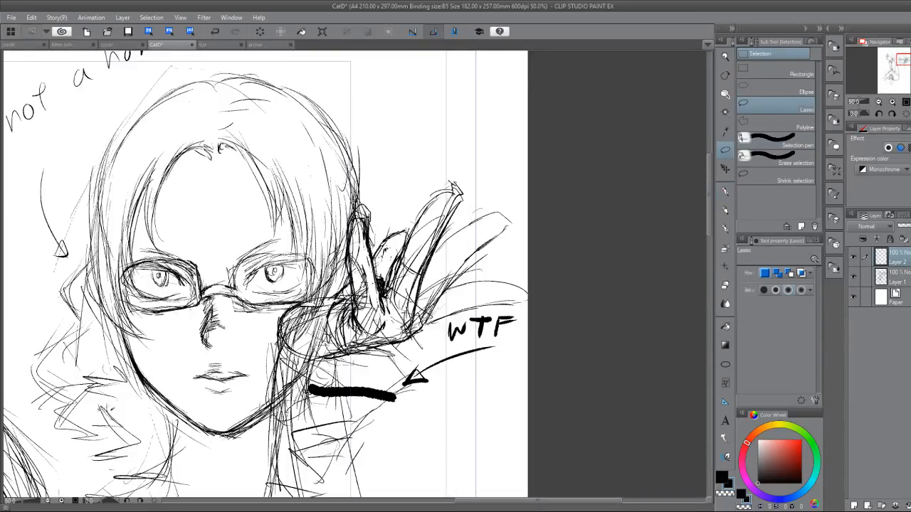
{"action": "left_click", "coordinate": [880, 282]}
{"action": "mouse_move", "coordinate": [312, 384]}
{"action": "left_mouse_down"}
{"action": "mouse_move", "coordinate": [409, 395]}
{"action": "mouse_move", "coordinate": [322, 397]}
{"action": "mouse_move", "coordinate": [311, 385]}
{"action": "left_mouse_up"}
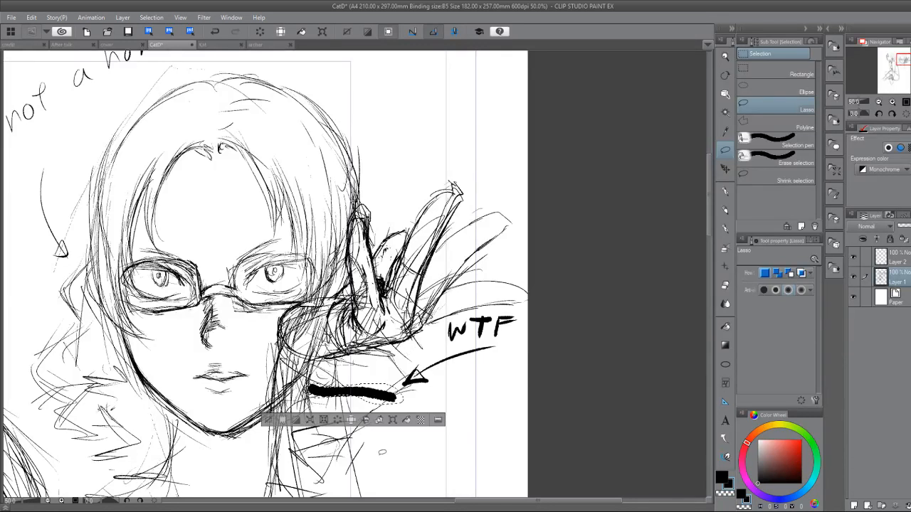
{"action": "key", "text": "ctrl+c"}
{"action": "key", "text": "ctrl+v"}
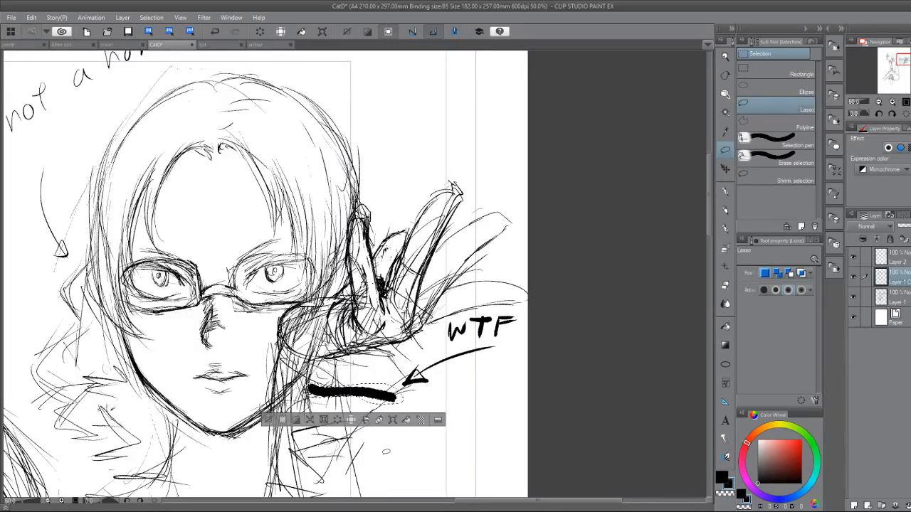
{"action": "key", "text": "ctrl+d"}
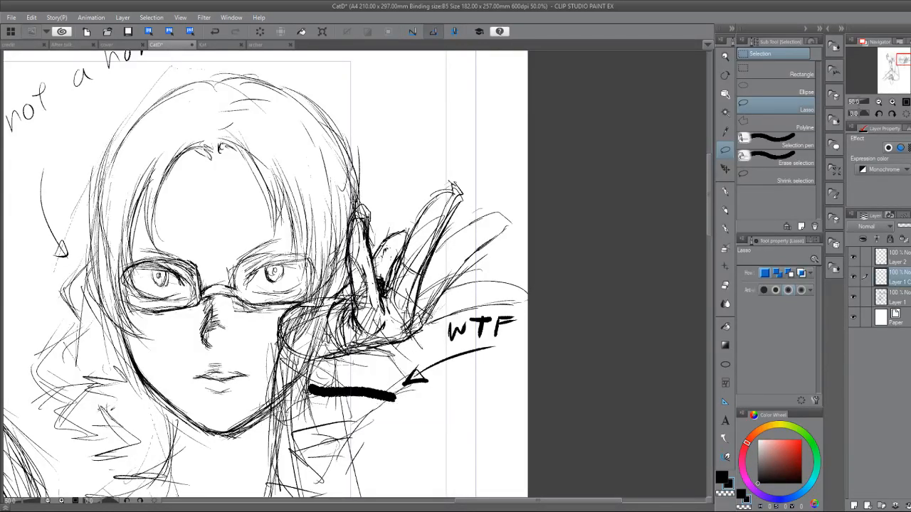
{"action": "left_click", "coordinate": [865, 257]}
{"action": "left_click", "coordinate": [910, 467]}
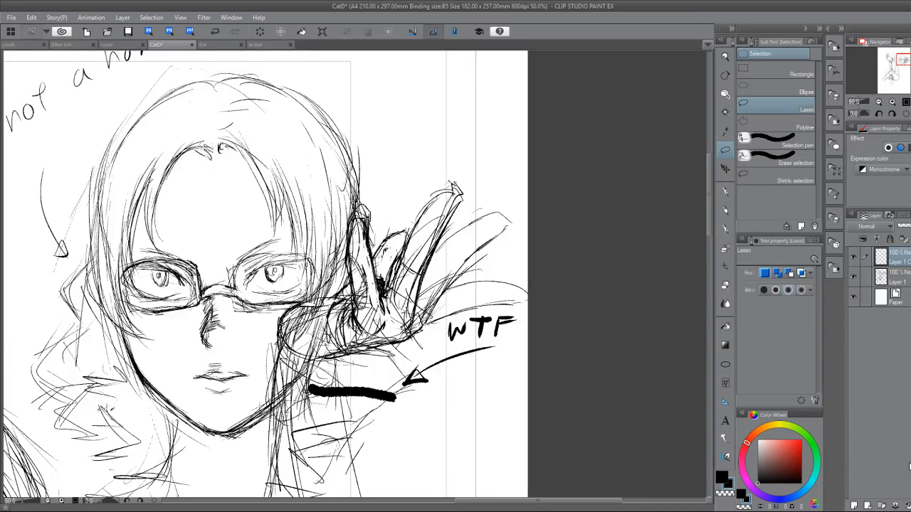
Lower the merged annotation layer's opacity to 34% and make Layer 1 the active layer again.
{"action": "left_click", "coordinate": [907, 278]}
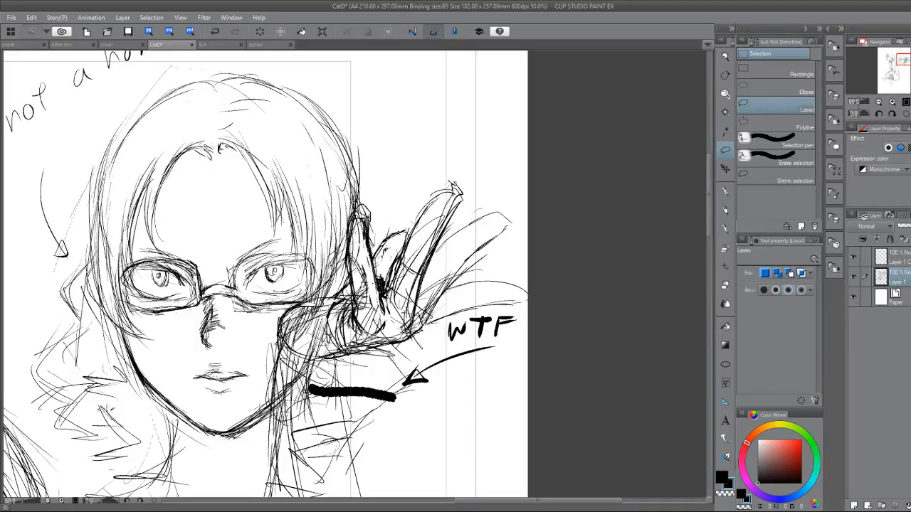
{"action": "left_click", "coordinate": [891, 257]}
{"action": "left_click", "coordinate": [903, 277]}
{"action": "left_click", "coordinate": [904, 260]}
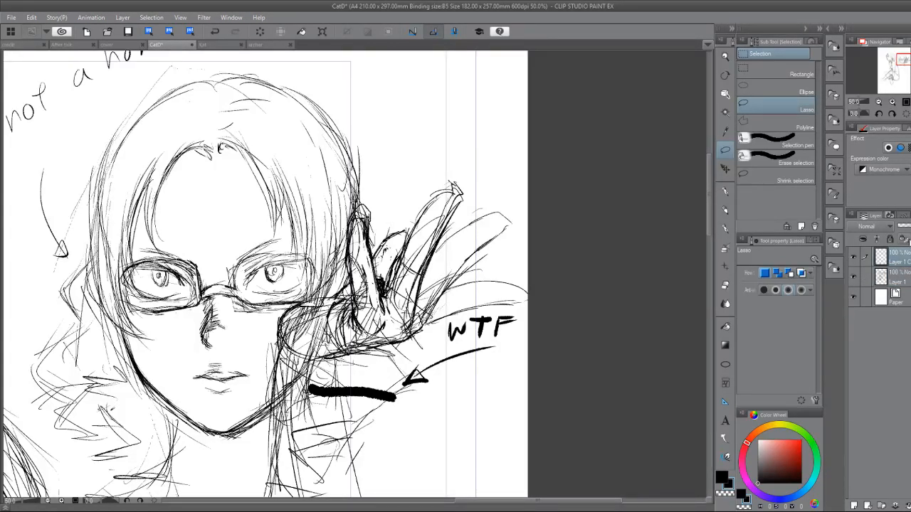
{"action": "left_click", "coordinate": [906, 226]}
{"action": "left_click", "coordinate": [908, 276]}
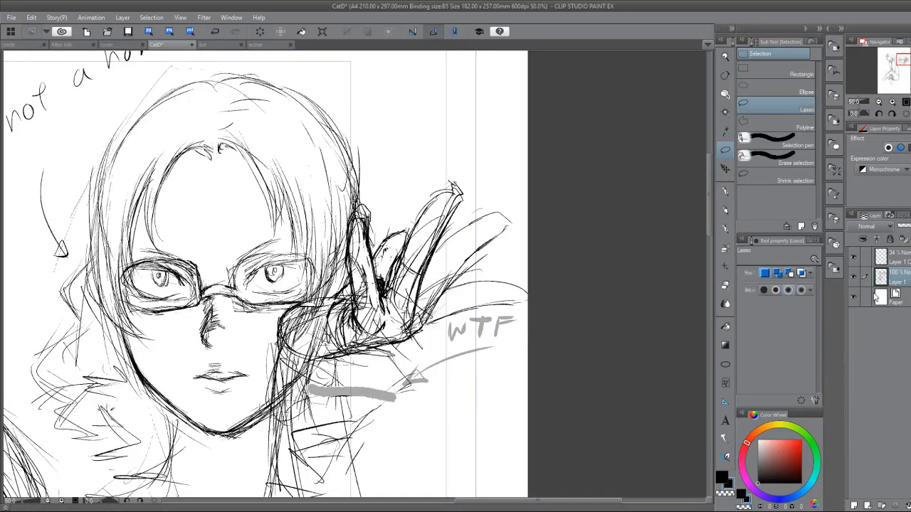
Darken the outline of the outstretched outer finger and the hair strand framing the forehead on the side away from the hand.
{"action": "key", "text": "p"}
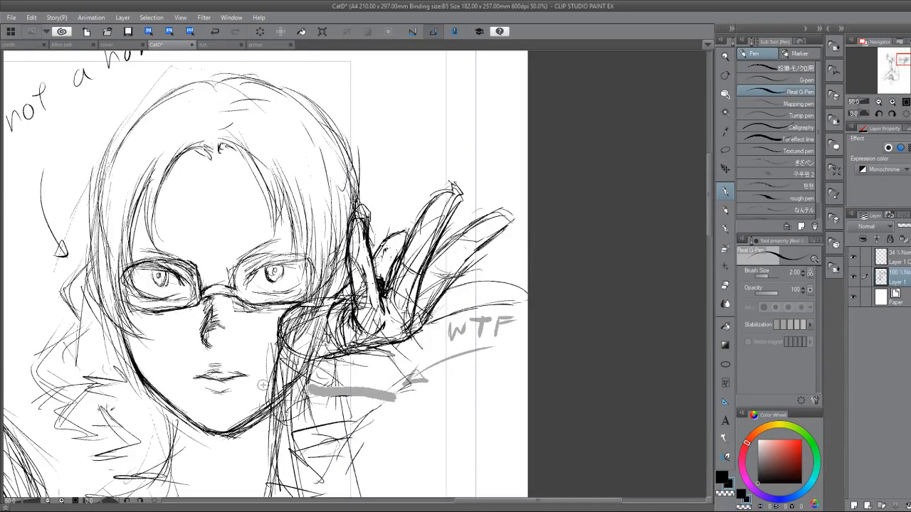
{"action": "mouse_move", "coordinate": [264, 385]}
{"action": "left_mouse_down"}
{"action": "mouse_move", "coordinate": [325, 434]}
{"action": "mouse_move", "coordinate": [336, 431]}
{"action": "left_mouse_up"}
{"action": "mouse_move", "coordinate": [271, 189]}
{"action": "left_mouse_down"}
{"action": "mouse_move", "coordinate": [284, 204]}
{"action": "mouse_move", "coordinate": [237, 220]}
{"action": "mouse_move", "coordinate": [227, 240]}
{"action": "mouse_move", "coordinate": [226, 292]}
{"action": "left_mouse_up"}
{"action": "left_click_drag", "start_coordinate": [225, 254], "coordinate": [227, 292]}
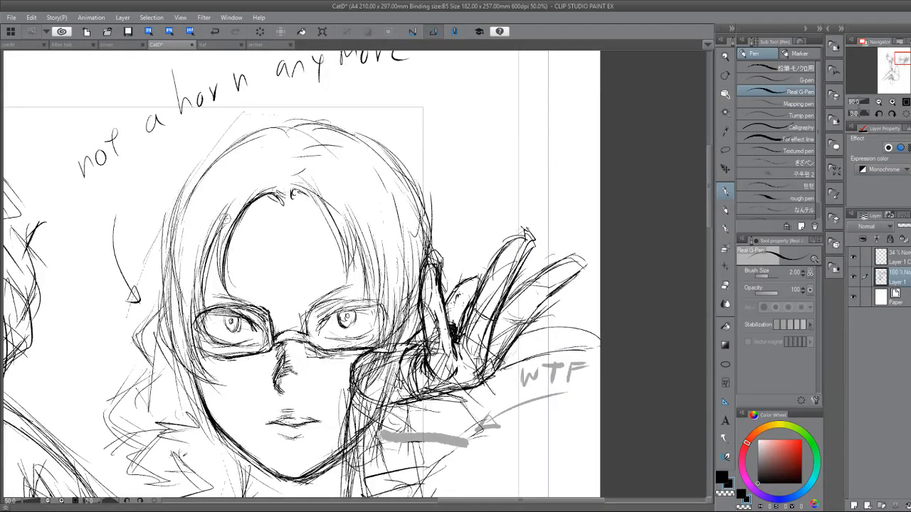
{"action": "left_click_drag", "start_coordinate": [229, 229], "coordinate": [228, 291]}
{"action": "left_click_drag", "start_coordinate": [240, 252], "coordinate": [301, 224]}
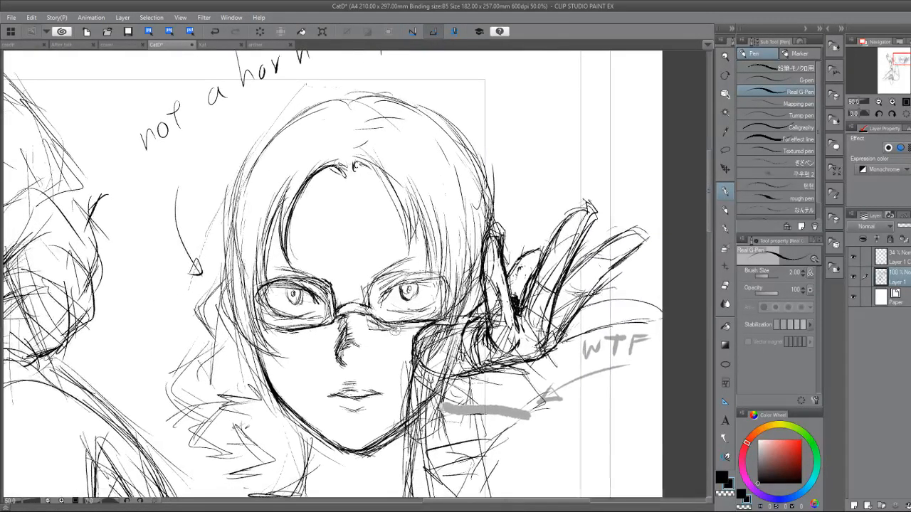
Erase the stray hatching on the cheek below the lens nearest the raised hand.
{"action": "key", "text": "e"}
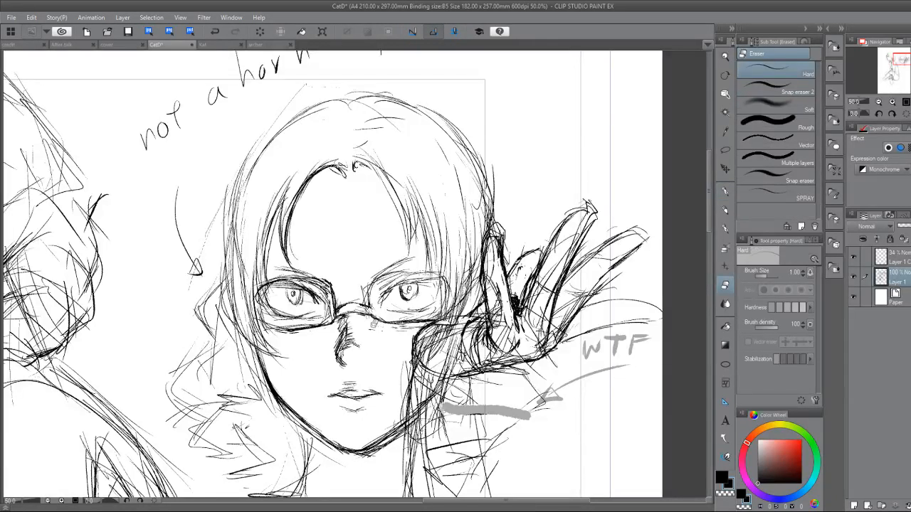
{"action": "key", "text": "p"}
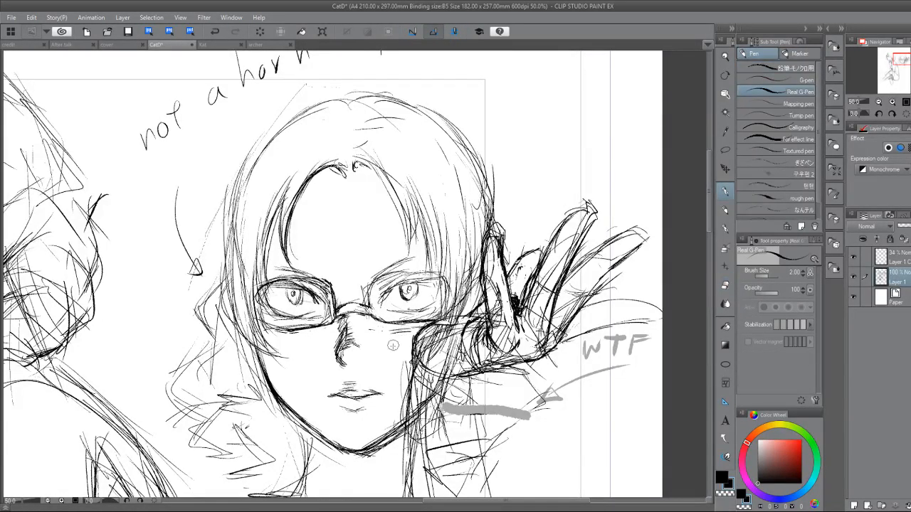
{"action": "left_click_drag", "start_coordinate": [403, 332], "coordinate": [501, 313]}
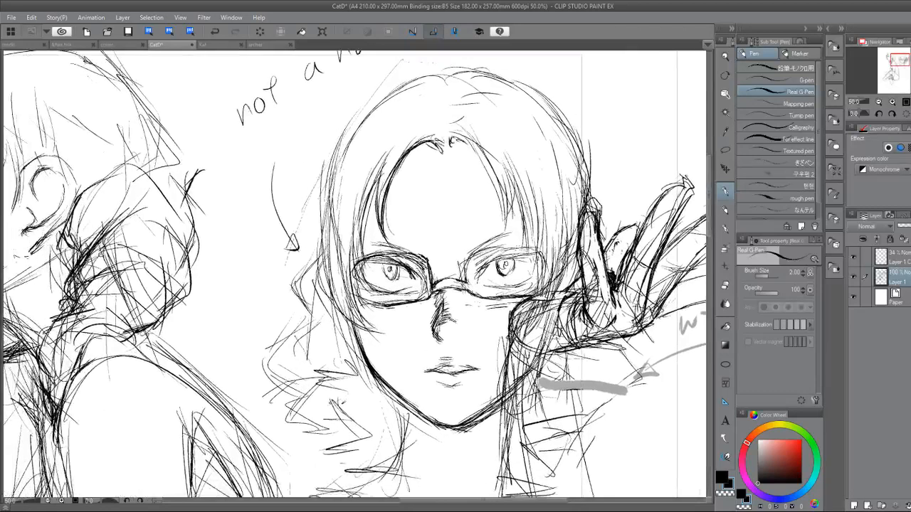
Darken the lips and the shadow under the lower lip, and touch up the hatching beside the nose.
{"action": "scroll", "coordinate": [436, 357], "scroll_direction": "up", "scroll_amount": 3}
{"action": "left_click_drag", "start_coordinate": [437, 356], "coordinate": [465, 311]}
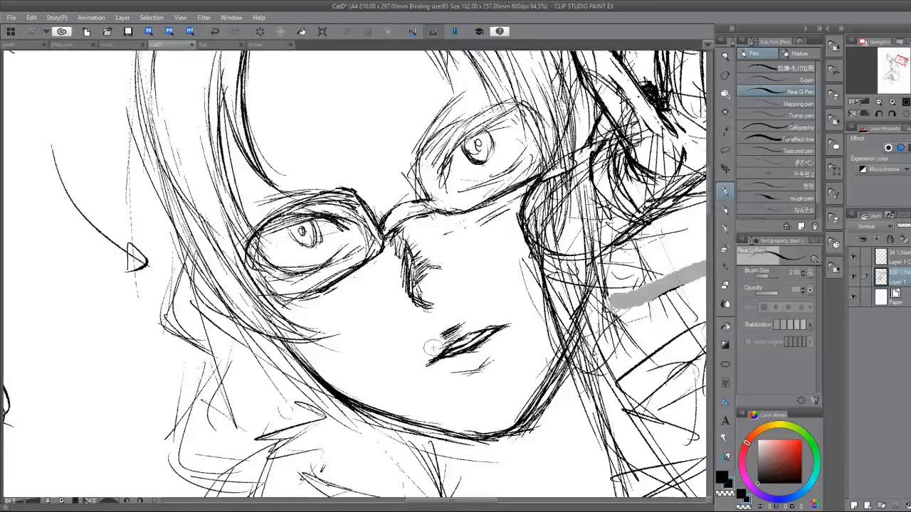
{"action": "mouse_move", "coordinate": [426, 367]}
{"action": "left_mouse_down"}
{"action": "mouse_move", "coordinate": [475, 356]}
{"action": "mouse_move", "coordinate": [452, 359]}
{"action": "mouse_move", "coordinate": [446, 373]}
{"action": "mouse_move", "coordinate": [496, 350]}
{"action": "left_mouse_up"}
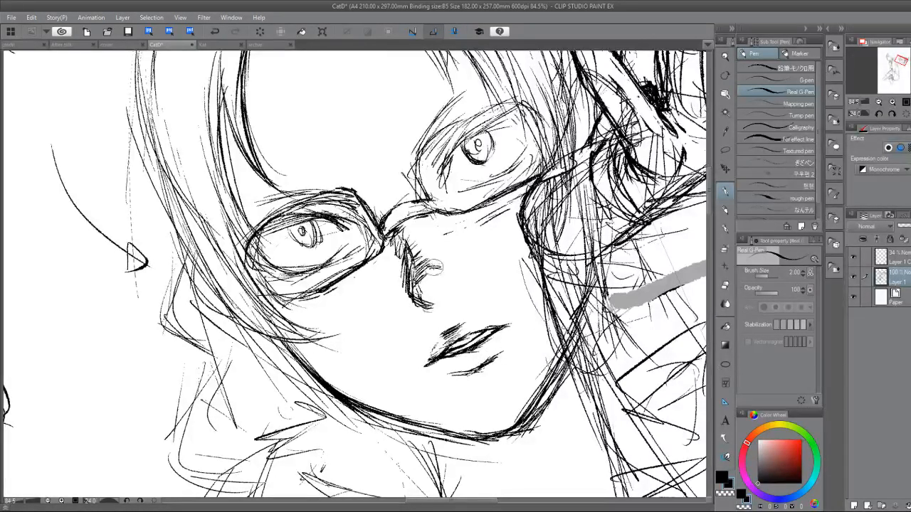
{"action": "left_click_drag", "start_coordinate": [431, 268], "coordinate": [414, 288]}
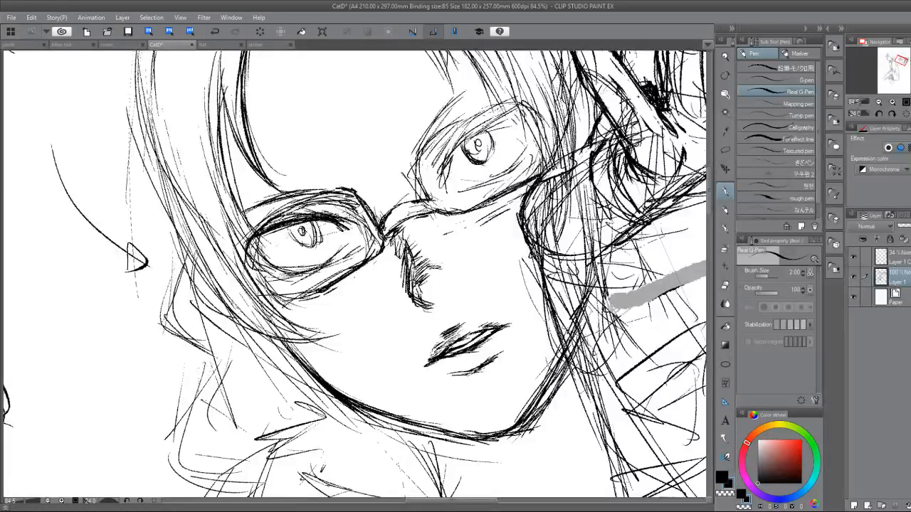
Thicken the upper lid and outer corner of the eye farther from the raised hand, and start its lower lid line.
{"action": "key", "text": "b"}
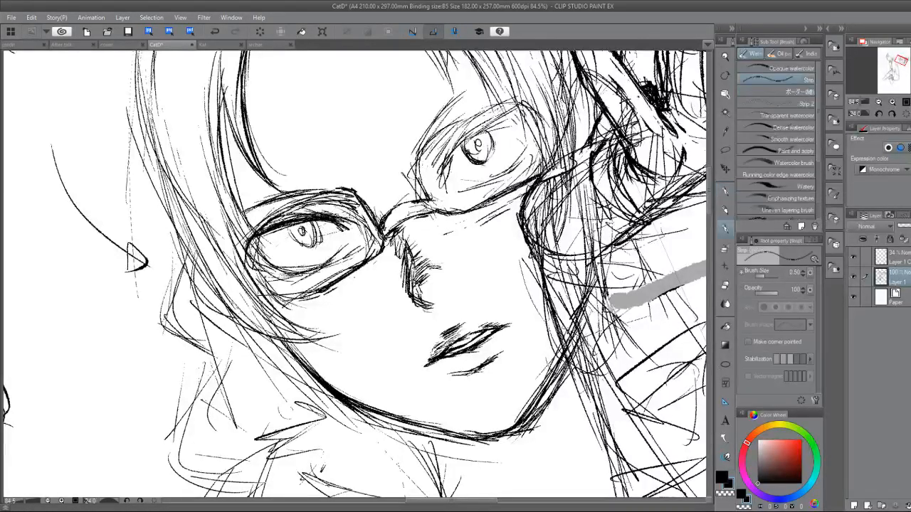
{"action": "left_click_drag", "start_coordinate": [341, 221], "coordinate": [242, 242]}
{"action": "key", "text": "e"}
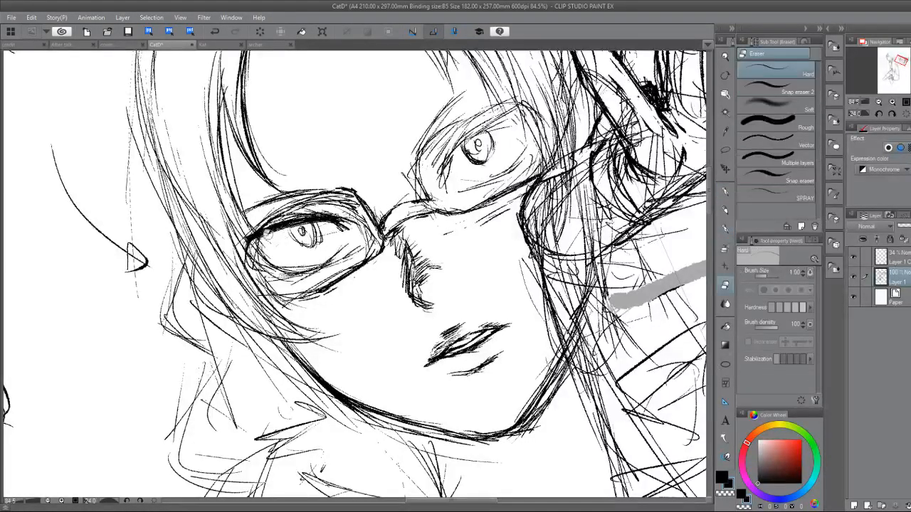
{"action": "key", "text": "b"}
{"action": "key", "text": "p"}
{"action": "mouse_move", "coordinate": [254, 235]}
{"action": "left_mouse_down"}
{"action": "mouse_move", "coordinate": [301, 267]}
{"action": "mouse_move", "coordinate": [290, 264]}
{"action": "mouse_move", "coordinate": [329, 263]}
{"action": "left_mouse_up"}
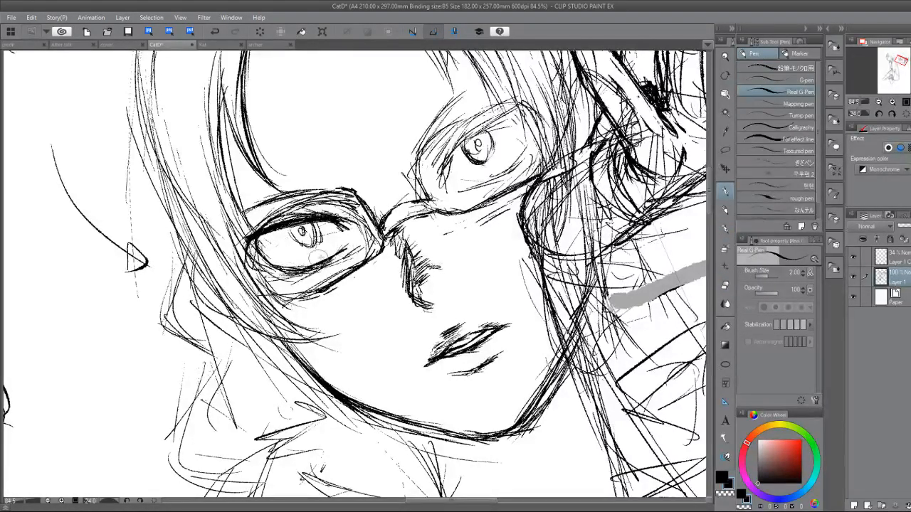
Reinforce the lower lid line of that eye and darken the outline of its iris.
{"action": "left_click_drag", "start_coordinate": [261, 246], "coordinate": [281, 266]}
{"action": "left_click_drag", "start_coordinate": [313, 235], "coordinate": [370, 219]}
{"action": "left_click_drag", "start_coordinate": [370, 219], "coordinate": [324, 265]}
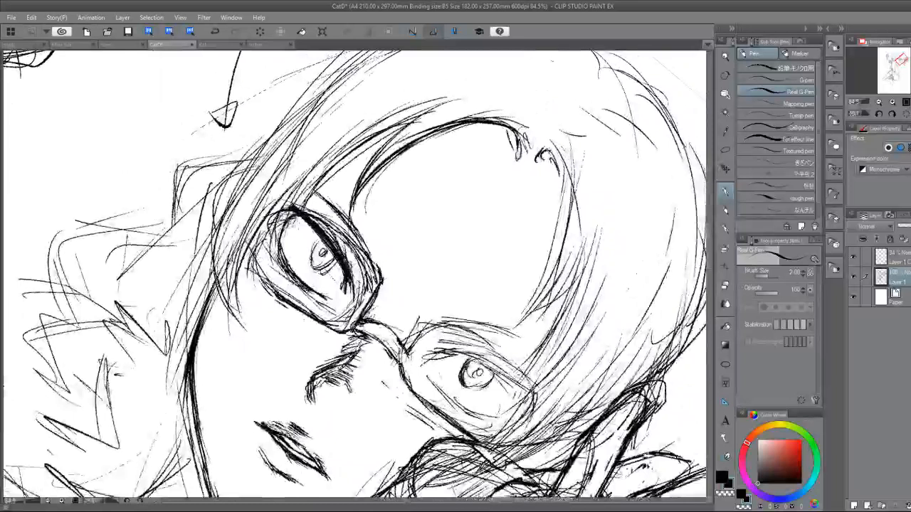
{"action": "mouse_move", "coordinate": [296, 213]}
{"action": "left_mouse_down"}
{"action": "mouse_move", "coordinate": [281, 243]}
{"action": "mouse_move", "coordinate": [303, 284]}
{"action": "mouse_move", "coordinate": [325, 296]}
{"action": "left_mouse_up"}
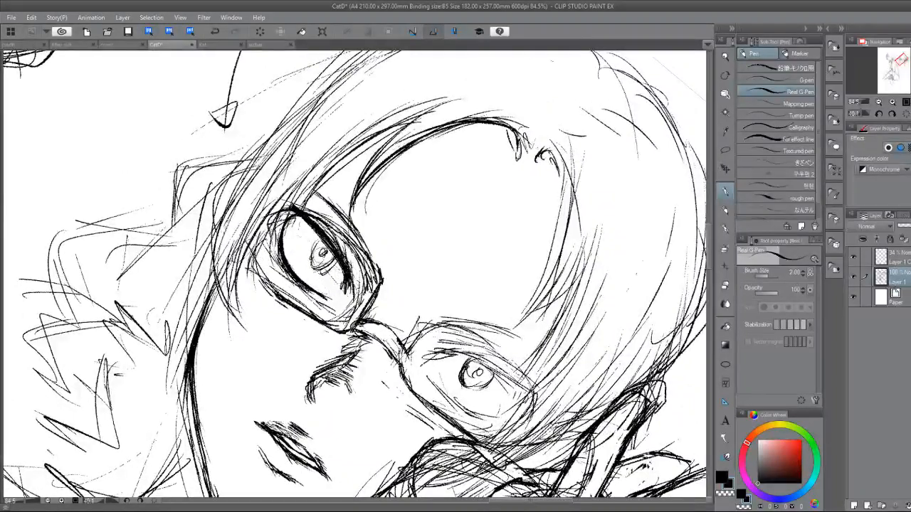
{"action": "left_click_drag", "start_coordinate": [320, 243], "coordinate": [315, 268]}
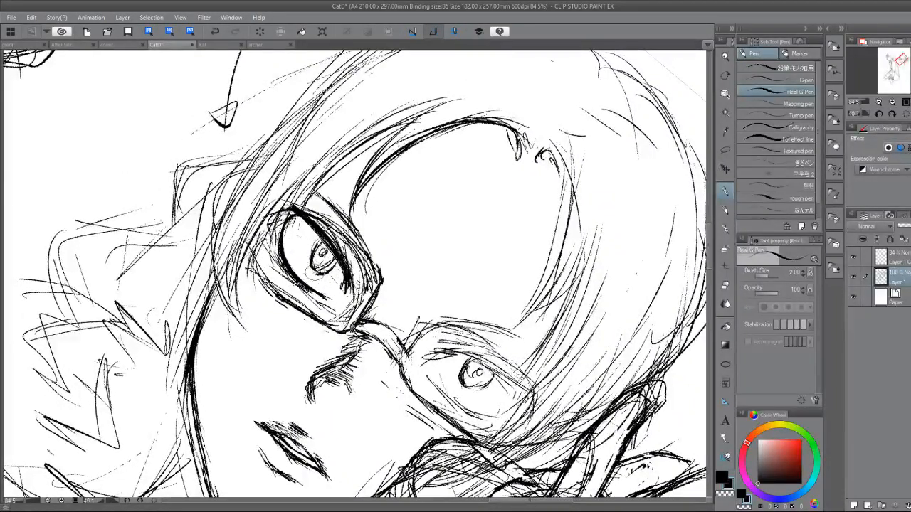
Add a small oval highlight overlapping the iris and fill the pupil with dark strokes.
{"action": "key", "text": "e"}
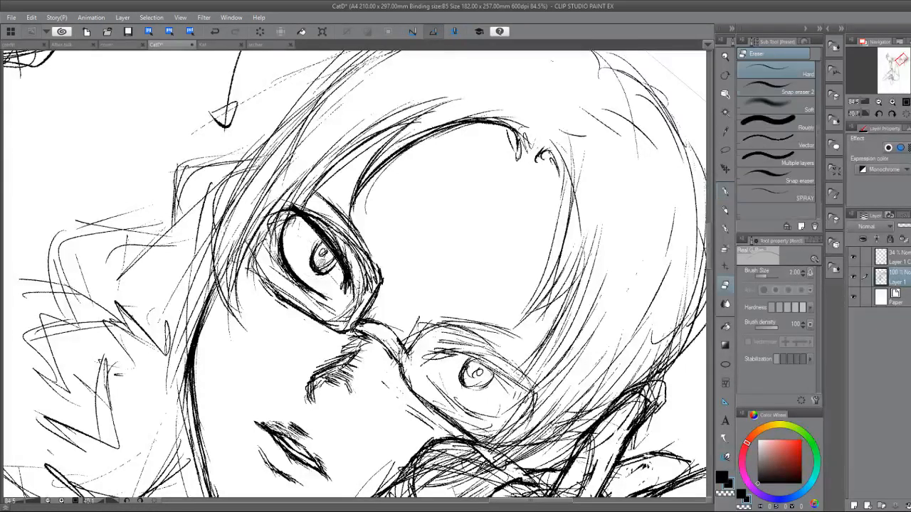
{"action": "key", "text": "p"}
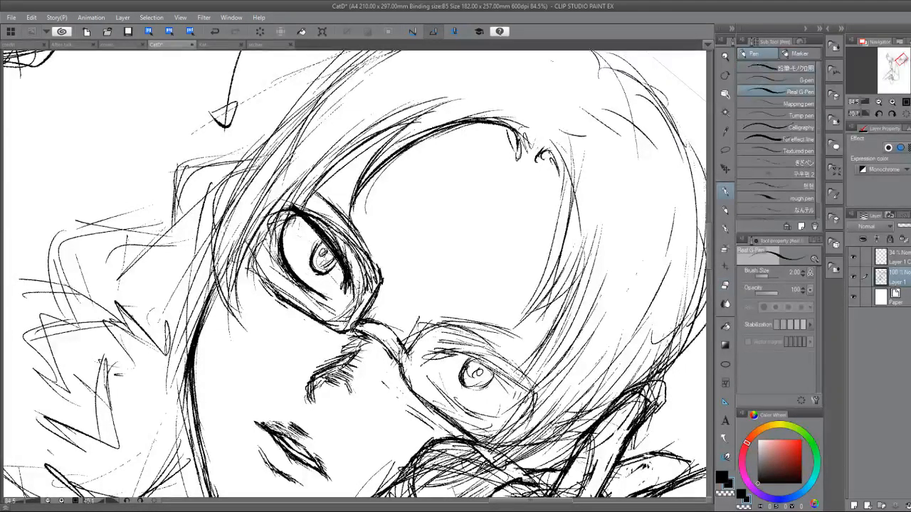
{"action": "left_click_drag", "start_coordinate": [352, 213], "coordinate": [353, 227]}
{"action": "left_click_drag", "start_coordinate": [498, 342], "coordinate": [498, 205]}
{"action": "key", "text": "ctrl+plus"}
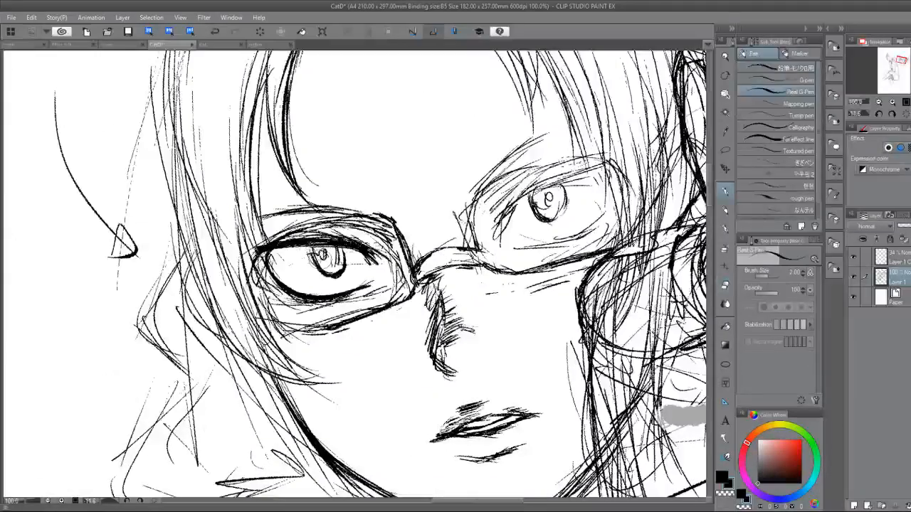
{"action": "key", "text": "e"}
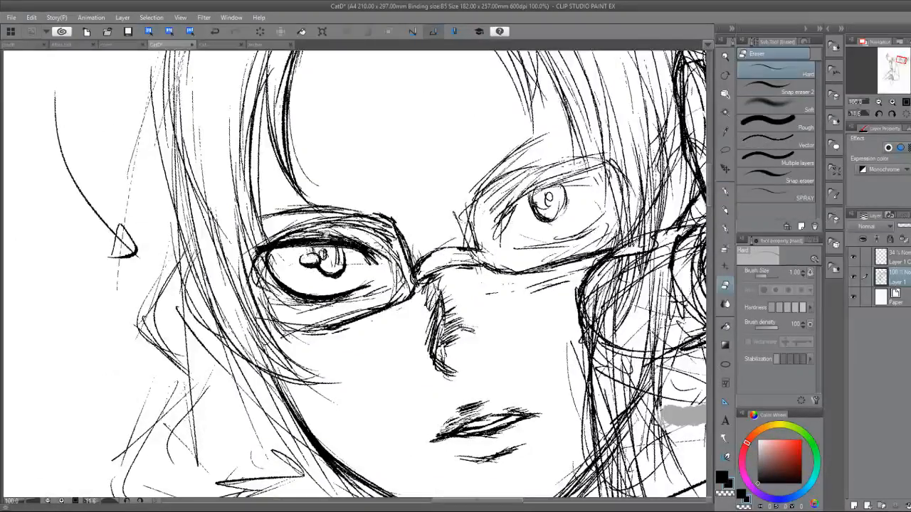
{"action": "key", "text": "p"}
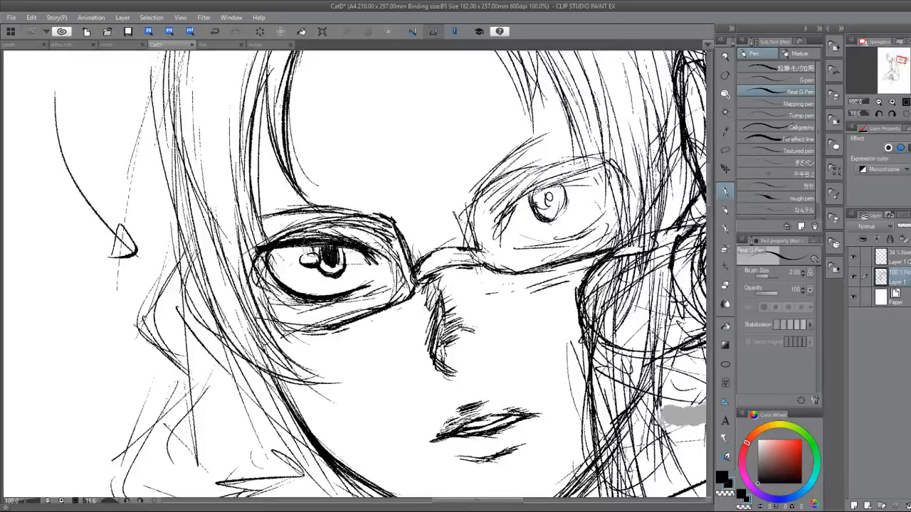
{"action": "left_click_drag", "start_coordinate": [324, 251], "coordinate": [327, 274]}
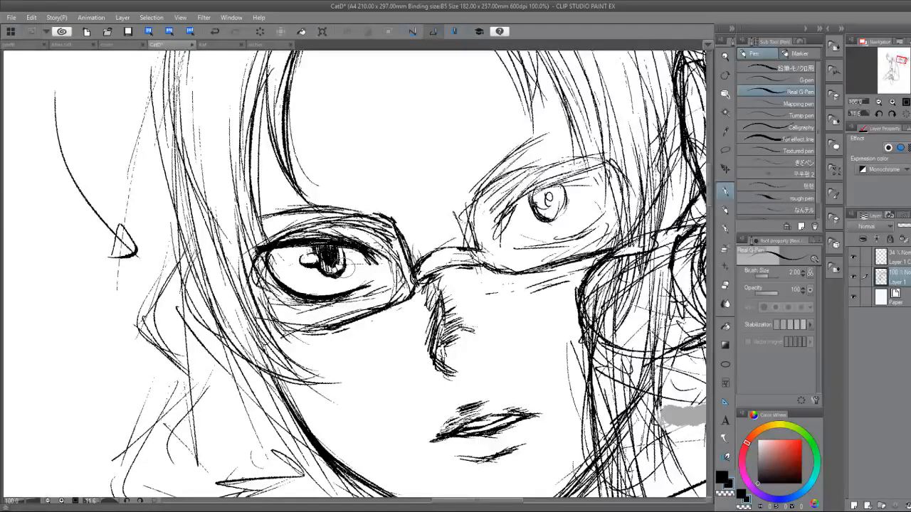
Thicken the inner edge of the glasses frame near the bridge and clean up the shading along the upper nose.
{"action": "left_click_drag", "start_coordinate": [347, 267], "coordinate": [193, 304]}
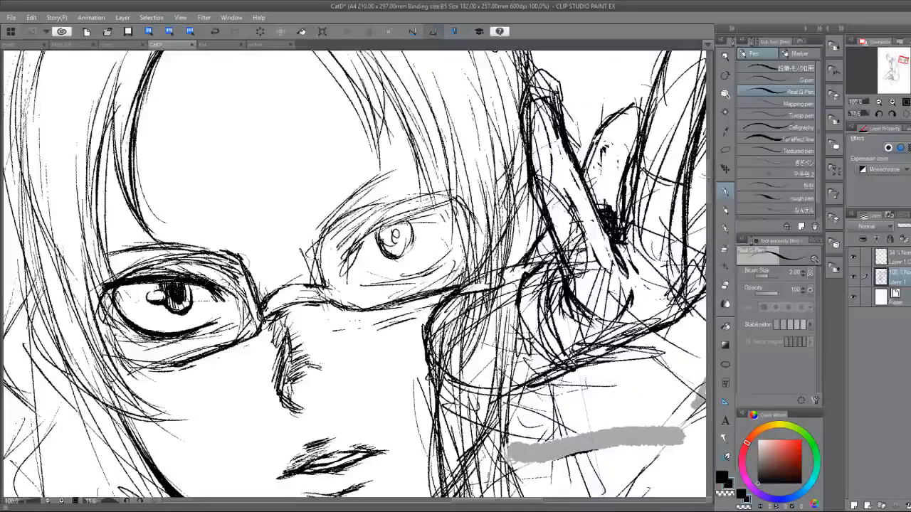
{"action": "mouse_move", "coordinate": [244, 260]}
{"action": "left_mouse_down"}
{"action": "mouse_move", "coordinate": [268, 294]}
{"action": "mouse_move", "coordinate": [274, 339]}
{"action": "mouse_move", "coordinate": [288, 349]}
{"action": "left_mouse_up"}
{"action": "key", "text": "e"}
{"action": "mouse_move", "coordinate": [285, 316]}
{"action": "left_mouse_down"}
{"action": "mouse_move", "coordinate": [289, 355]}
{"action": "mouse_move", "coordinate": [297, 333]}
{"action": "mouse_move", "coordinate": [294, 350]}
{"action": "mouse_move", "coordinate": [312, 358]}
{"action": "left_mouse_up"}
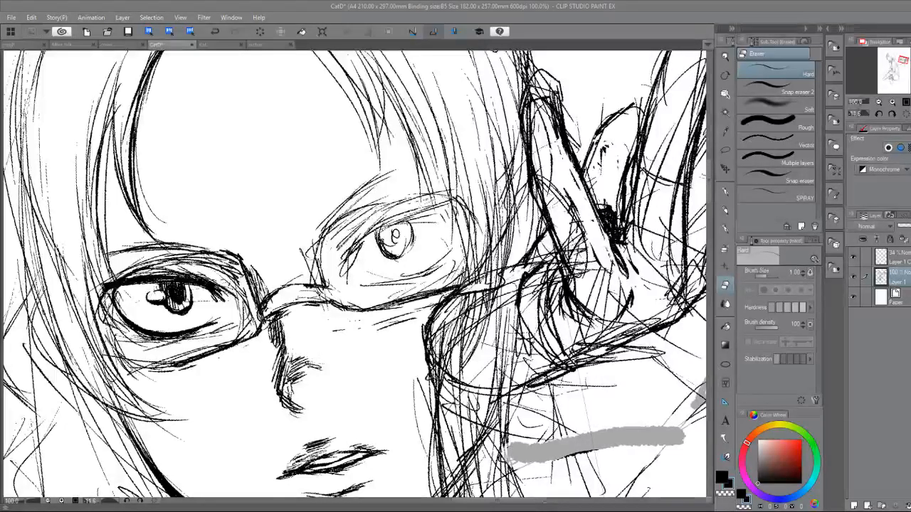
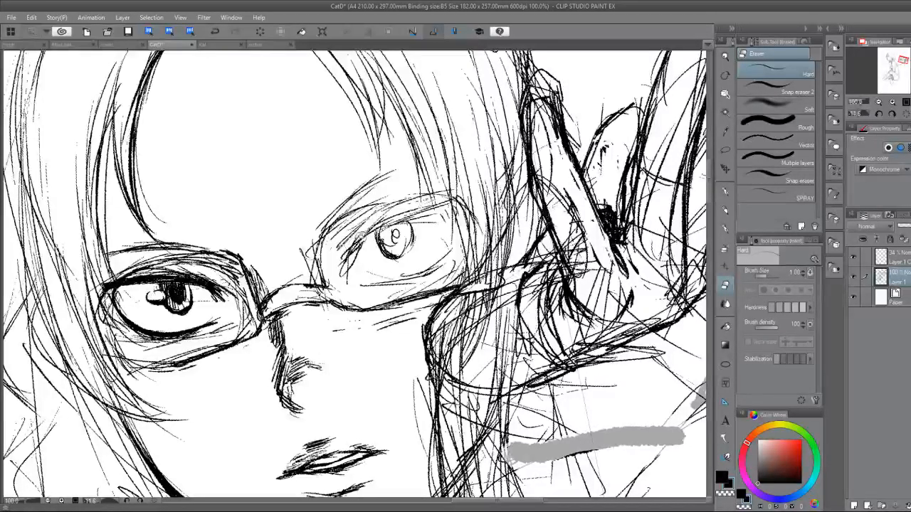
Add short hatching strokes to the shading along the side of the nose with the Real G-Pen.
{"action": "key", "text": "p"}
{"action": "mouse_move", "coordinate": [358, 245]}
{"action": "left_mouse_down"}
{"action": "mouse_move", "coordinate": [334, 255]}
{"action": "mouse_move", "coordinate": [325, 218]}
{"action": "left_mouse_up"}
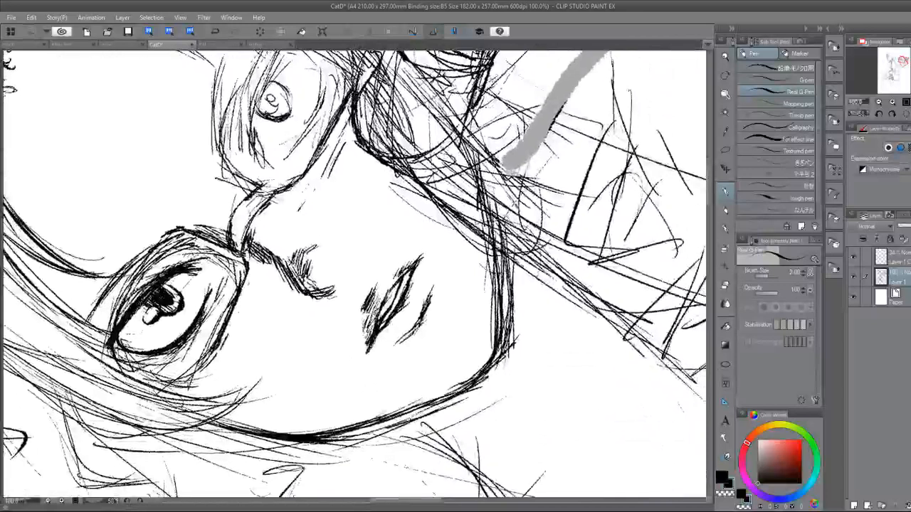
{"action": "left_click_drag", "start_coordinate": [279, 252], "coordinate": [311, 290]}
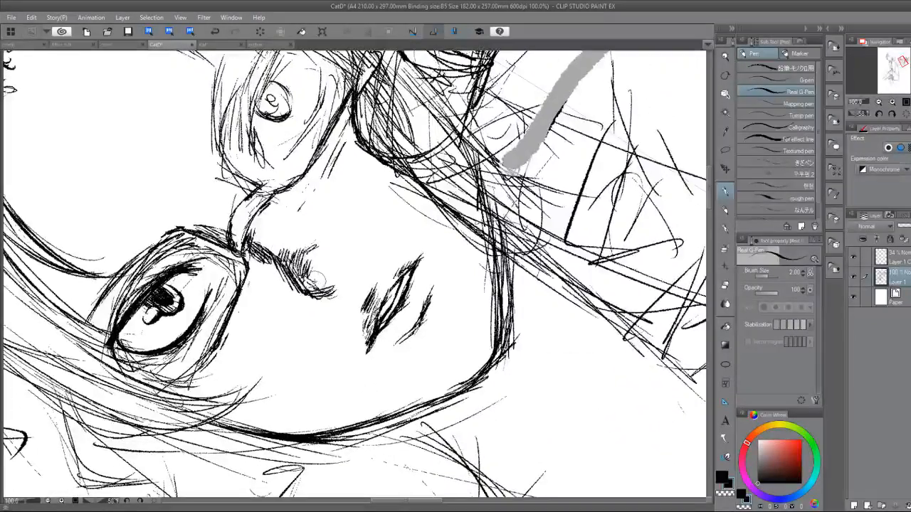
Darken the eyebrow above the eye farther from the raised hand with short hatching strokes along its length.
{"action": "left_click_drag", "start_coordinate": [187, 247], "coordinate": [117, 299]}
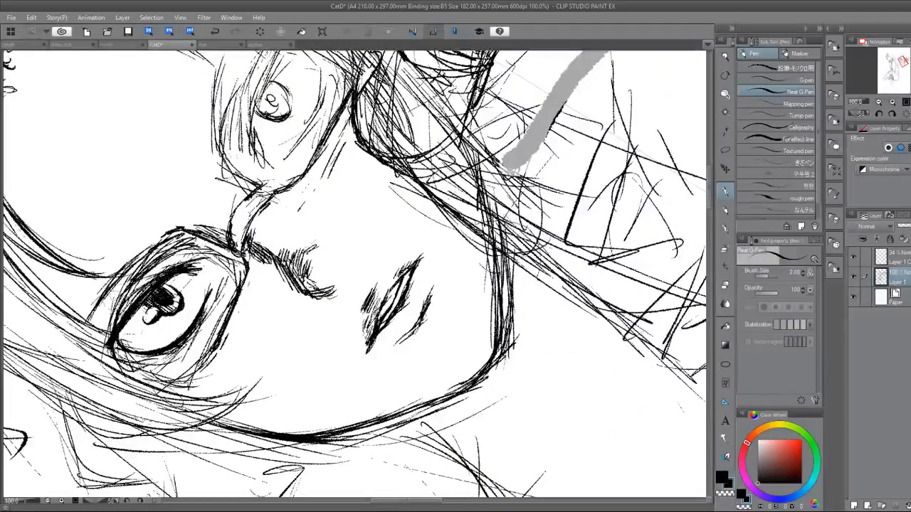
{"action": "left_click_drag", "start_coordinate": [146, 262], "coordinate": [112, 294]}
{"action": "left_click_drag", "start_coordinate": [136, 271], "coordinate": [107, 309]}
{"action": "left_click_drag", "start_coordinate": [129, 282], "coordinate": [95, 326]}
{"action": "left_click_drag", "start_coordinate": [123, 297], "coordinate": [96, 331]}
{"action": "mouse_move", "coordinate": [121, 301]}
{"action": "left_mouse_down"}
{"action": "mouse_move", "coordinate": [92, 329]}
{"action": "mouse_move", "coordinate": [91, 316]}
{"action": "left_mouse_up"}
{"action": "left_click_drag", "start_coordinate": [114, 299], "coordinate": [92, 331]}
{"action": "left_click_drag", "start_coordinate": [149, 267], "coordinate": [125, 285]}
{"action": "left_click_drag", "start_coordinate": [161, 245], "coordinate": [129, 282]}
{"action": "left_click_drag", "start_coordinate": [166, 245], "coordinate": [140, 267]}
{"action": "left_click_drag", "start_coordinate": [174, 239], "coordinate": [145, 265]}
{"action": "mouse_move", "coordinate": [182, 236]}
{"action": "left_mouse_down"}
{"action": "mouse_move", "coordinate": [153, 264]}
{"action": "mouse_move", "coordinate": [168, 256]}
{"action": "left_mouse_up"}
{"action": "mouse_move", "coordinate": [196, 236]}
{"action": "left_mouse_down"}
{"action": "mouse_move", "coordinate": [173, 256]}
{"action": "mouse_move", "coordinate": [270, 125]}
{"action": "left_mouse_up"}
{"action": "mouse_move", "coordinate": [270, 125]}
{"action": "left_mouse_down"}
{"action": "mouse_move", "coordinate": [246, 267]}
{"action": "mouse_move", "coordinate": [262, 310]}
{"action": "mouse_move", "coordinate": [230, 321]}
{"action": "left_mouse_up"}
Clean up and thicken the lower rim of the glasses below that eye, adding a heavy inner corner near the nose.
{"action": "key", "text": "e"}
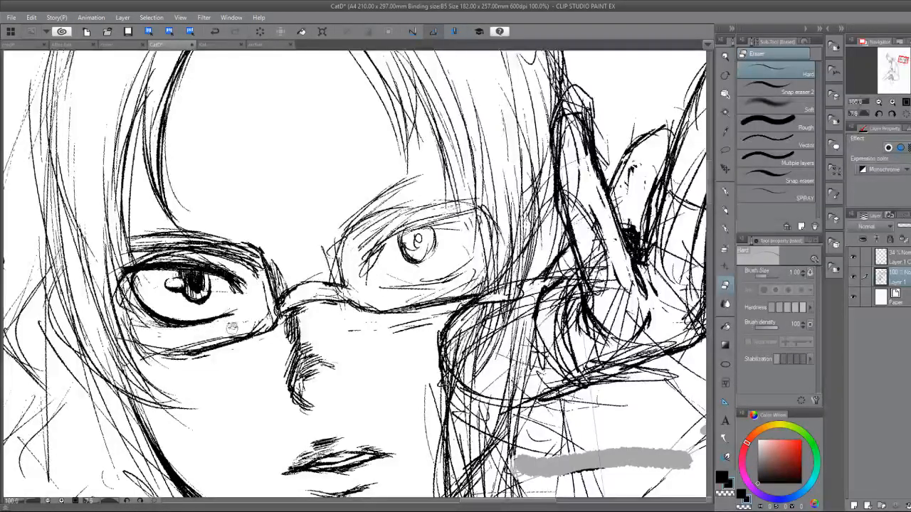
{"action": "key", "text": "p"}
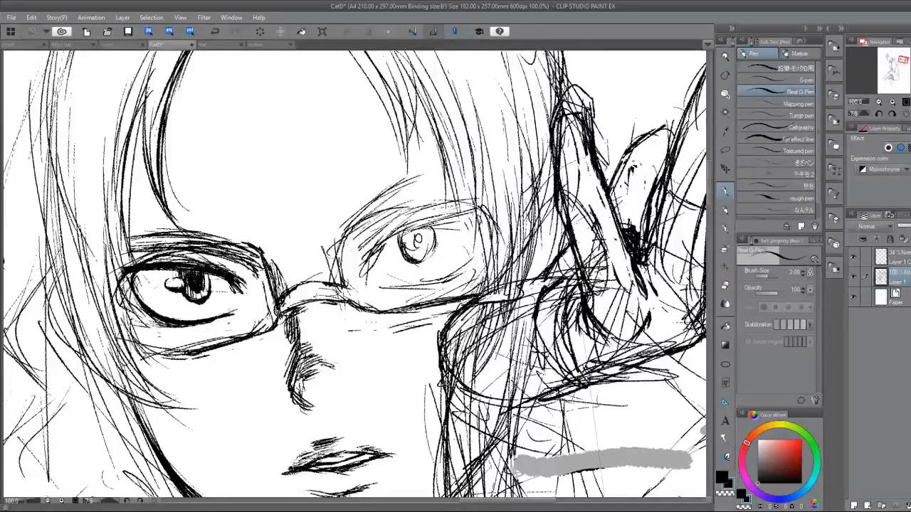
{"action": "left_click_drag", "start_coordinate": [228, 322], "coordinate": [299, 151]}
{"action": "left_click_drag", "start_coordinate": [299, 151], "coordinate": [255, 338]}
{"action": "key", "text": "e"}
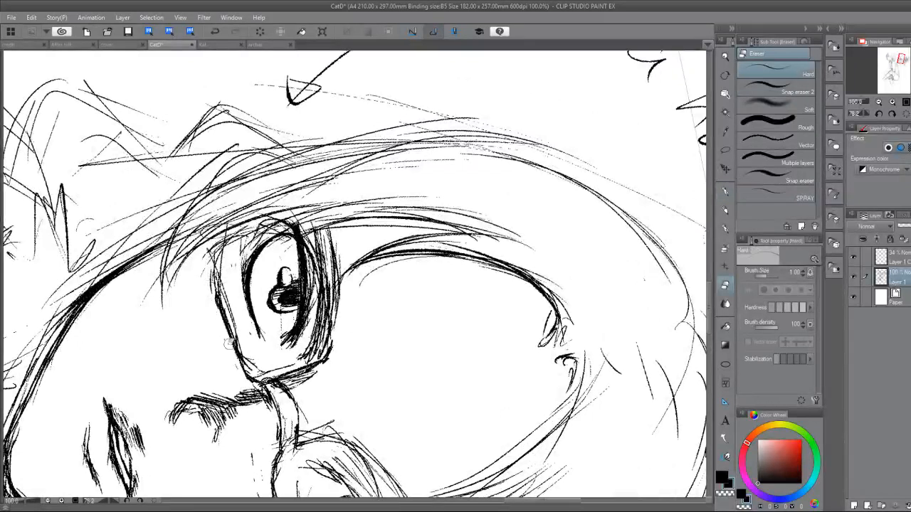
{"action": "key", "text": "p"}
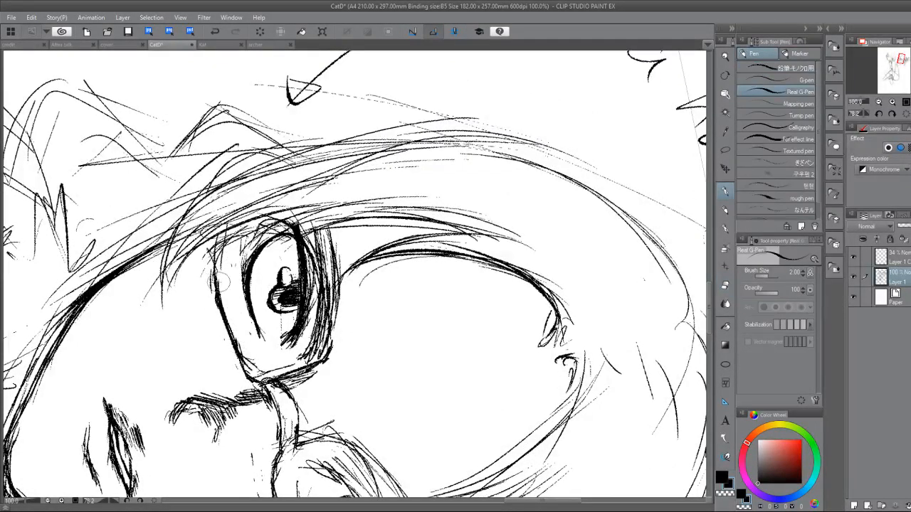
{"action": "key", "text": "e"}
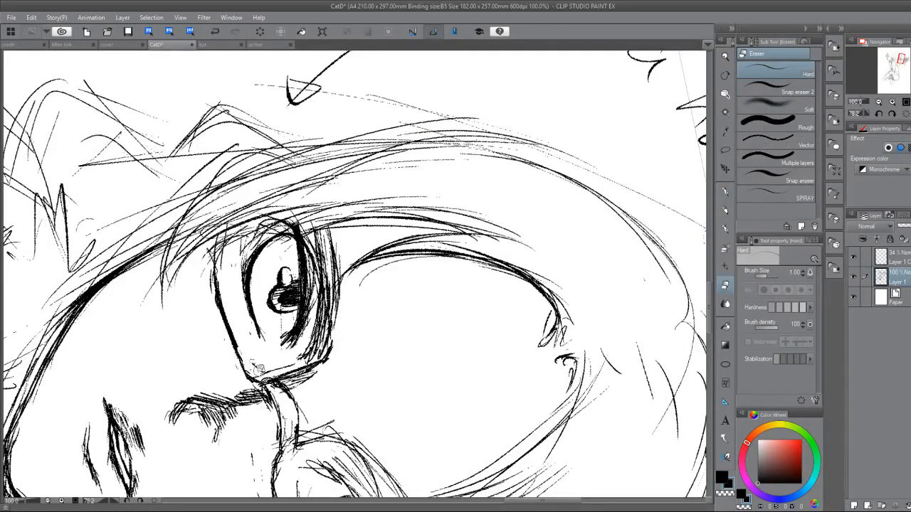
{"action": "key", "text": "p"}
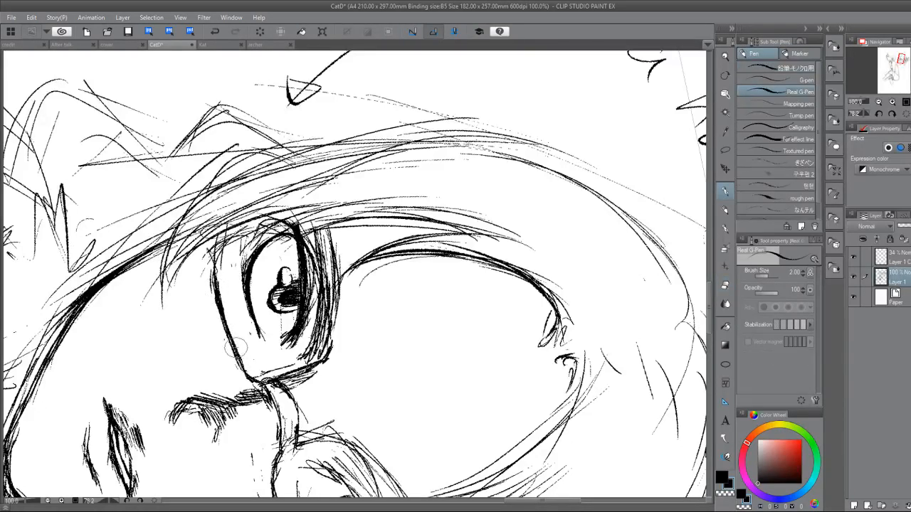
{"action": "left_click_drag", "start_coordinate": [256, 370], "coordinate": [306, 334]}
{"action": "key", "text": "ctrl+at"}
{"action": "mouse_move", "coordinate": [401, 350]}
{"action": "left_mouse_down"}
{"action": "mouse_move", "coordinate": [424, 330]}
{"action": "mouse_move", "coordinate": [408, 354]}
{"action": "mouse_move", "coordinate": [418, 334]}
{"action": "mouse_move", "coordinate": [408, 335]}
{"action": "mouse_move", "coordinate": [412, 324]}
{"action": "mouse_move", "coordinate": [409, 350]}
{"action": "mouse_move", "coordinate": [394, 336]}
{"action": "left_mouse_up"}
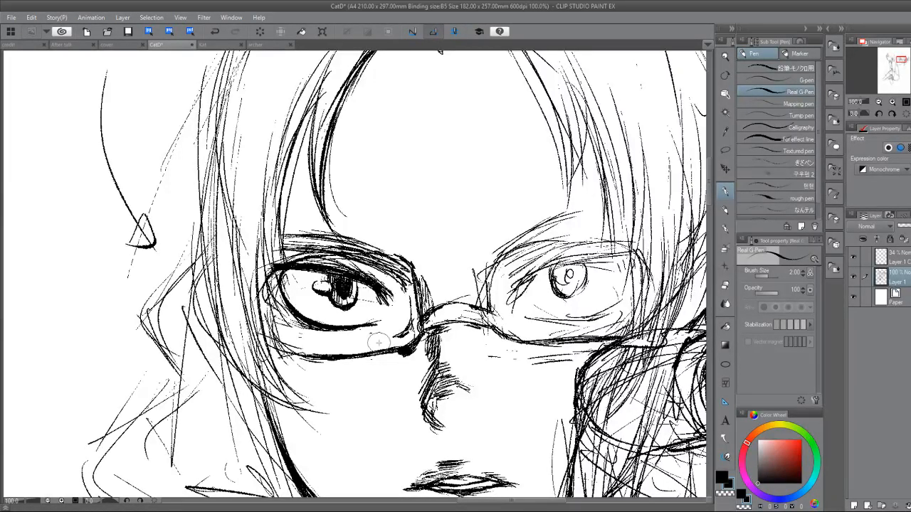
Erase the old glasses bridge and redraw it as a single curved line arching over the nose.
{"action": "left_click_drag", "start_coordinate": [378, 343], "coordinate": [323, 284]}
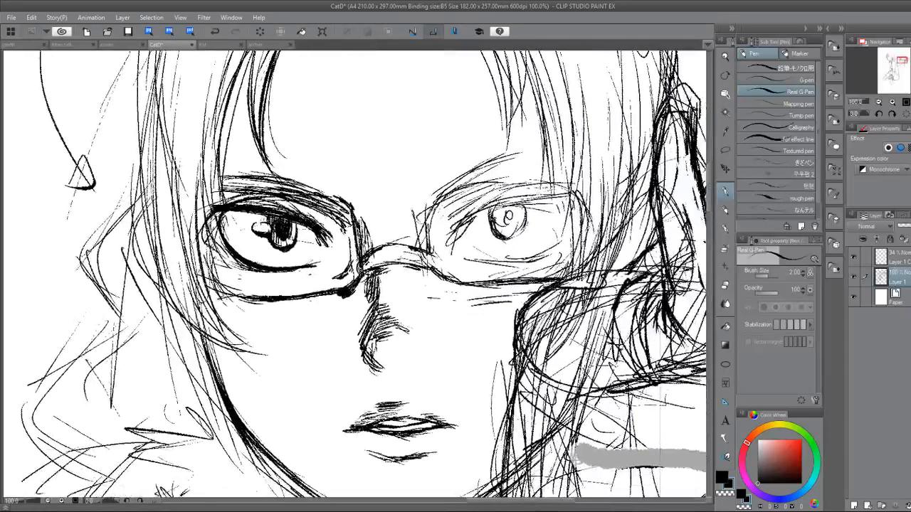
{"action": "key", "text": "minus"}
{"action": "left_click_drag", "start_coordinate": [368, 212], "coordinate": [417, 255]}
{"action": "key", "text": "e"}
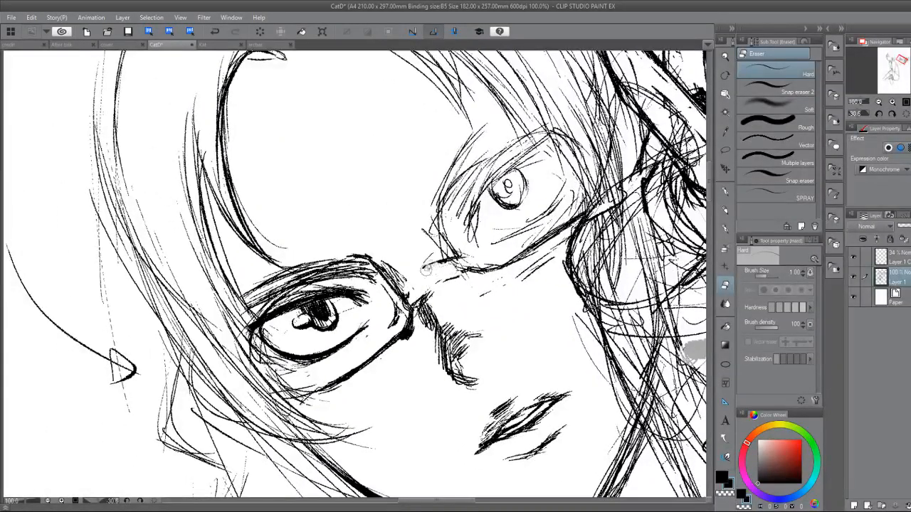
{"action": "key", "text": "p"}
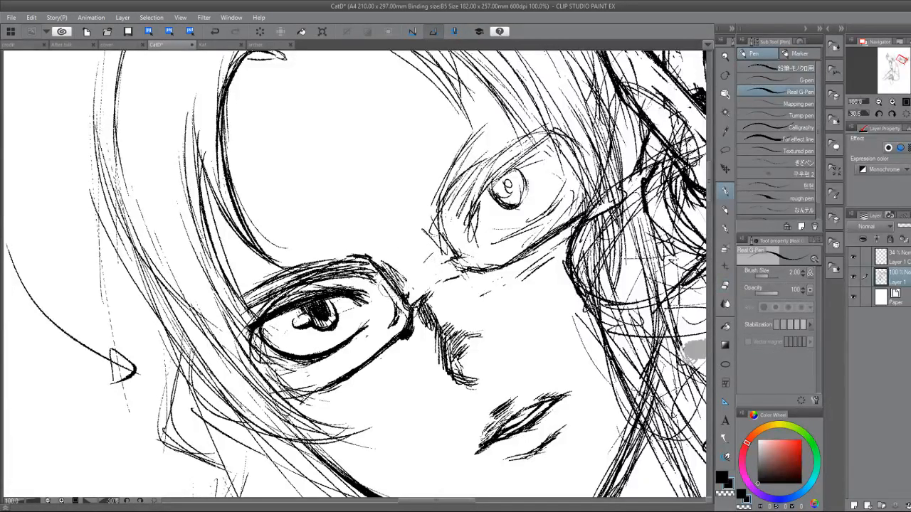
{"action": "mouse_move", "coordinate": [411, 263]}
{"action": "left_mouse_down"}
{"action": "mouse_move", "coordinate": [429, 250]}
{"action": "mouse_move", "coordinate": [445, 256]}
{"action": "mouse_move", "coordinate": [403, 274]}
{"action": "mouse_move", "coordinate": [408, 302]}
{"action": "left_mouse_up"}
{"action": "key", "text": "e"}
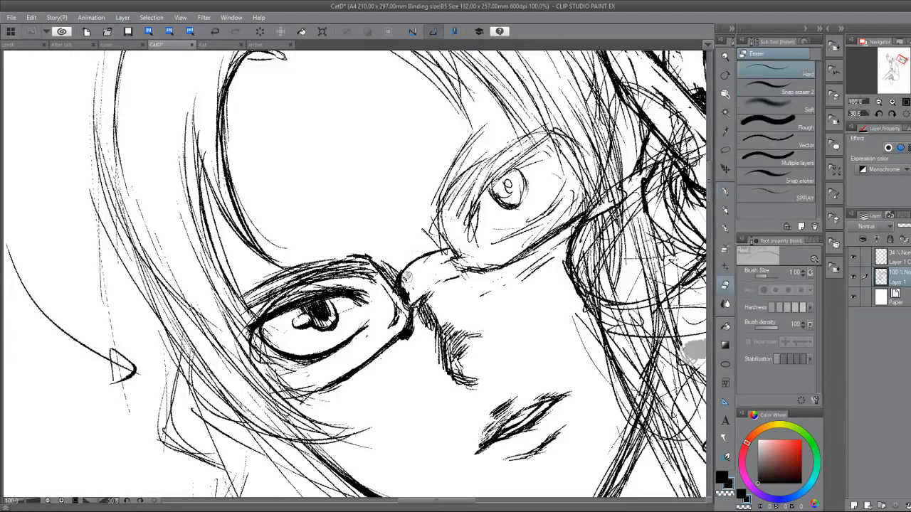
{"action": "key", "text": "p"}
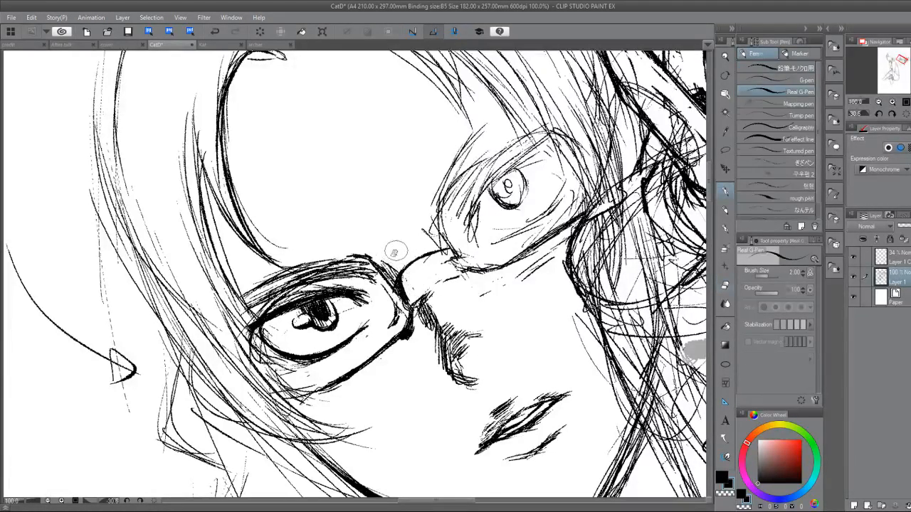
Erase the inner upper corner of the lens frame and draw a thick top bar linking the upper rims of both lenses.
{"action": "key", "text": "e"}
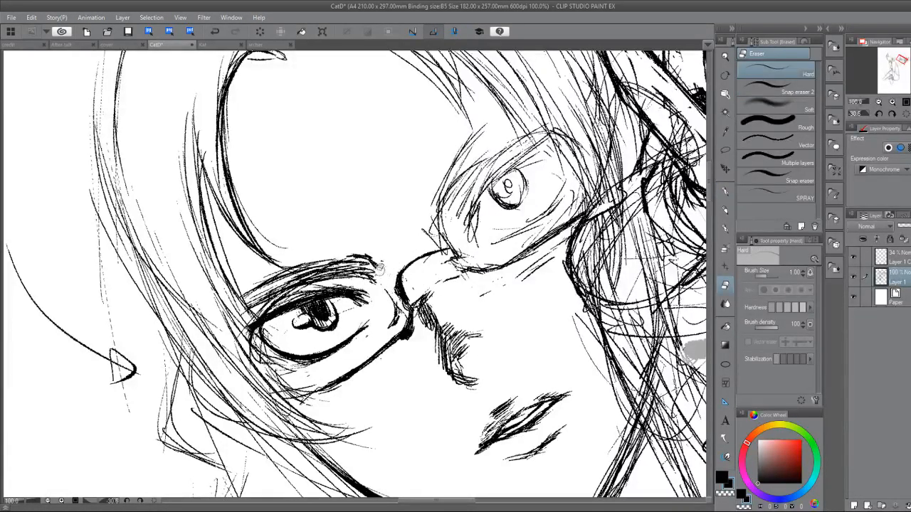
{"action": "key", "text": "p"}
{"action": "key", "text": "e"}
{"action": "key", "text": "p"}
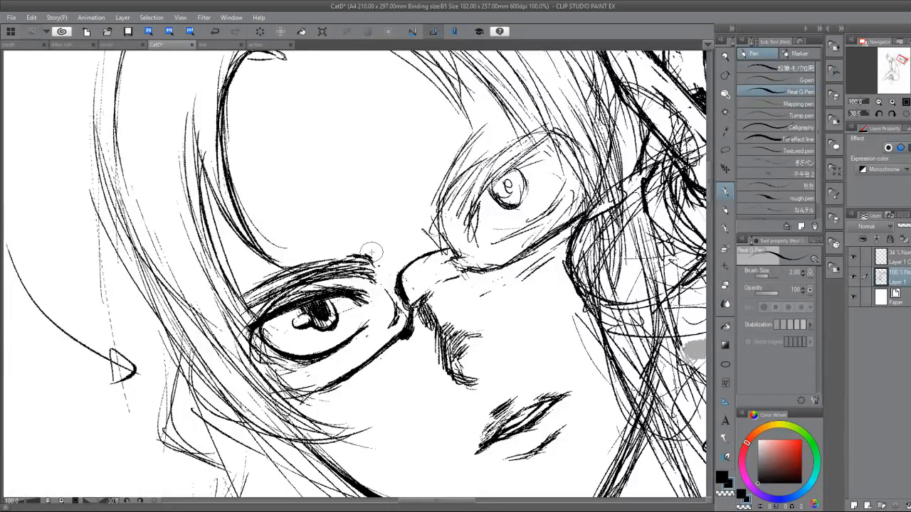
{"action": "mouse_move", "coordinate": [365, 263]}
{"action": "left_mouse_down"}
{"action": "mouse_move", "coordinate": [293, 283]}
{"action": "mouse_move", "coordinate": [239, 314]}
{"action": "left_mouse_up"}
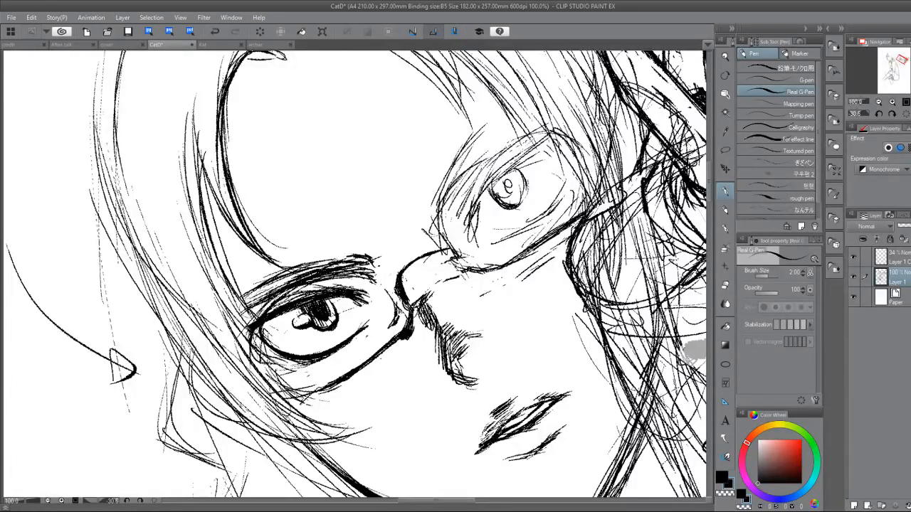
{"action": "mouse_move", "coordinate": [342, 272]}
{"action": "left_mouse_down"}
{"action": "mouse_move", "coordinate": [309, 277]}
{"action": "mouse_move", "coordinate": [394, 244]}
{"action": "mouse_move", "coordinate": [468, 173]}
{"action": "left_mouse_up"}
{"action": "left_click_drag", "start_coordinate": [441, 200], "coordinate": [476, 171]}
{"action": "left_click_drag", "start_coordinate": [412, 229], "coordinate": [437, 207]}
{"action": "mouse_move", "coordinate": [376, 249]}
{"action": "left_mouse_down"}
{"action": "mouse_move", "coordinate": [473, 171]}
{"action": "mouse_move", "coordinate": [541, 135]}
{"action": "left_mouse_up"}
{"action": "left_click_drag", "start_coordinate": [434, 211], "coordinate": [419, 251]}
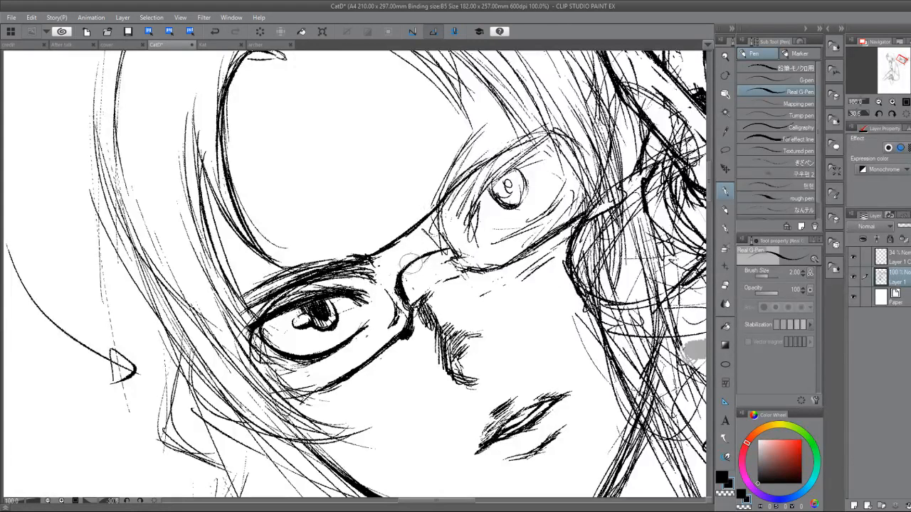
Thin and reshape the bridge arch and darken its connection to the inner edge of the lens nearer the raised hand.
{"action": "key", "text": "e"}
{"action": "key", "text": "asciicircum"}
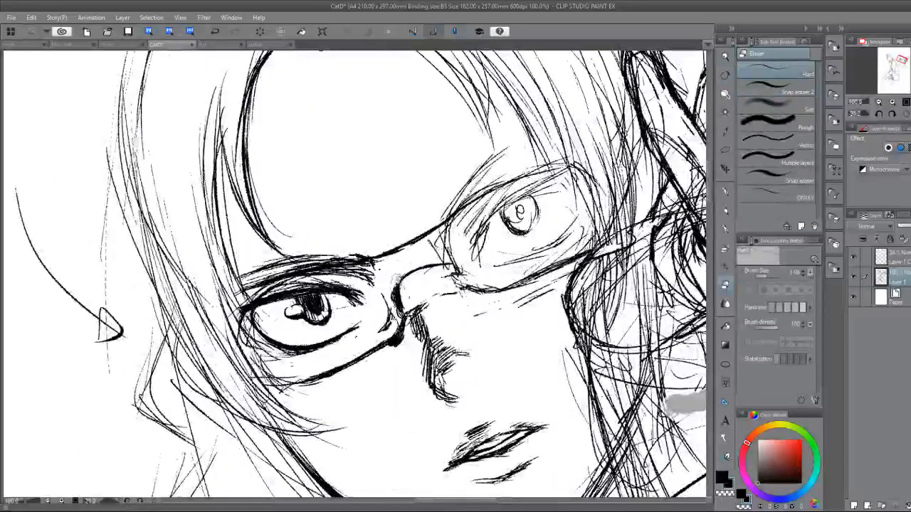
{"action": "left_click_drag", "start_coordinate": [390, 279], "coordinate": [395, 308]}
{"action": "key", "text": "p"}
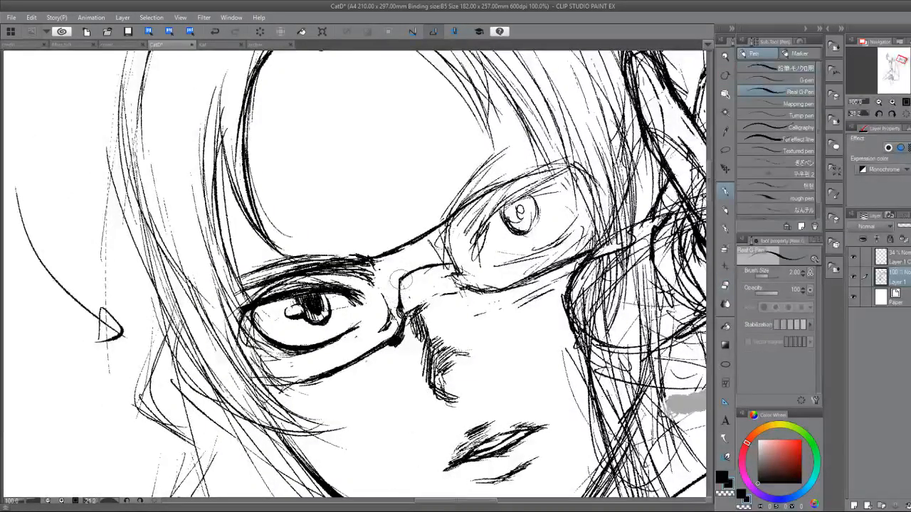
{"action": "mouse_move", "coordinate": [429, 240]}
{"action": "left_mouse_down"}
{"action": "mouse_move", "coordinate": [446, 265]}
{"action": "mouse_move", "coordinate": [448, 350]}
{"action": "mouse_move", "coordinate": [427, 337]}
{"action": "mouse_move", "coordinate": [440, 373]}
{"action": "left_mouse_up"}
{"action": "left_click_drag", "start_coordinate": [434, 317], "coordinate": [435, 366]}
{"action": "left_click_drag", "start_coordinate": [430, 333], "coordinate": [410, 334]}
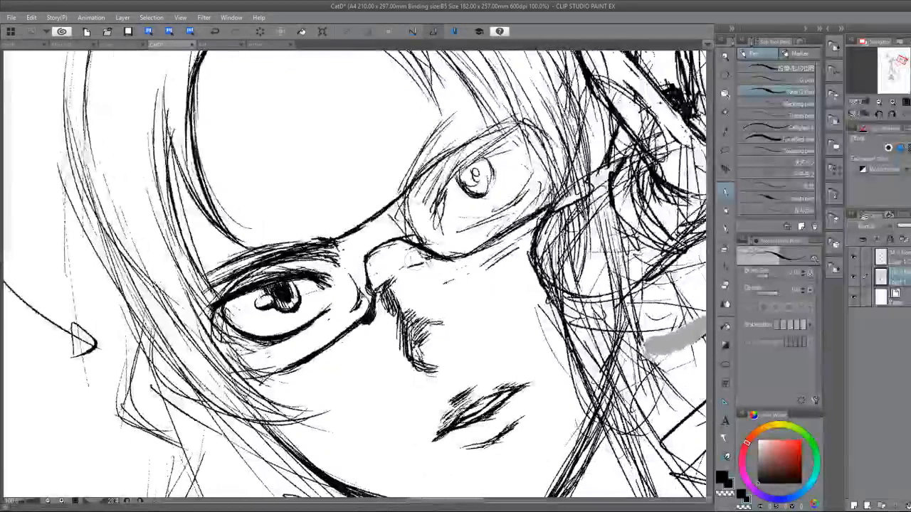
Erase stray lines below the glasses bridge and darken the shading along the upper nose.
{"action": "key", "text": "e"}
{"action": "left_click_drag", "start_coordinate": [424, 263], "coordinate": [382, 287]}
{"action": "key", "text": "p"}
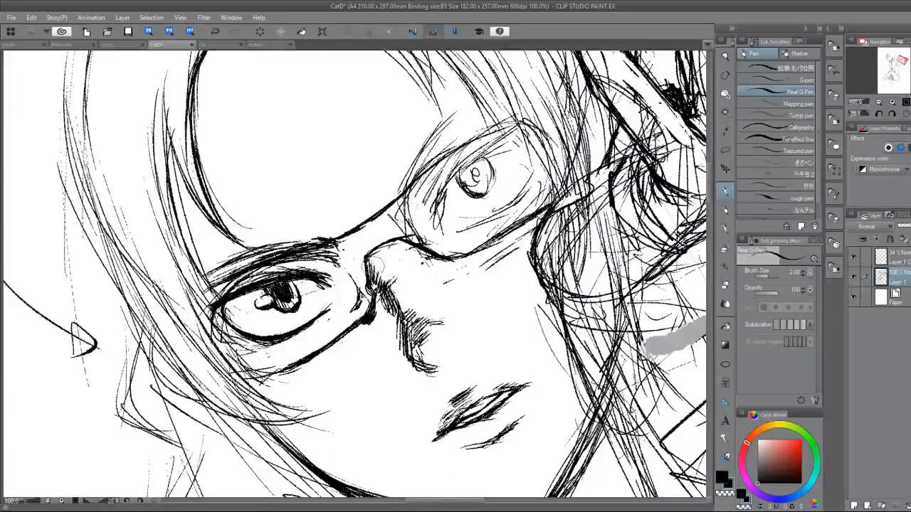
{"action": "key", "text": "e"}
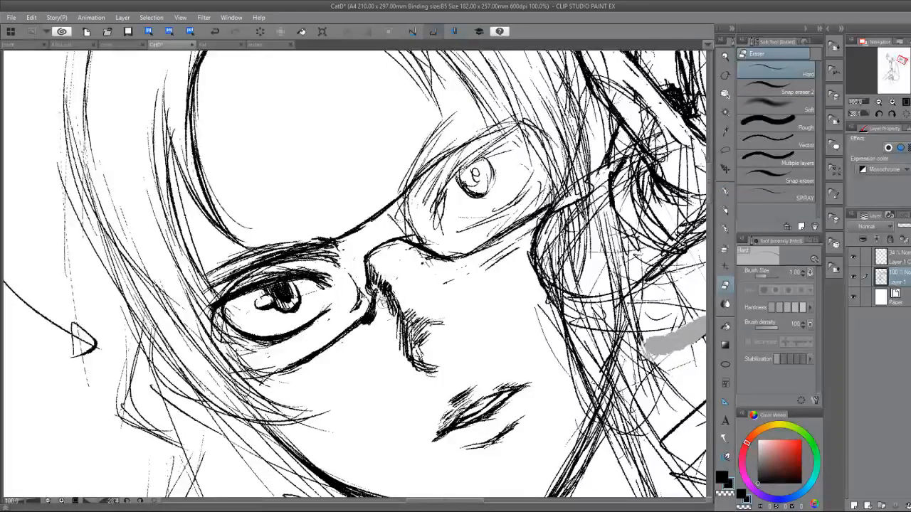
{"action": "key", "text": "p"}
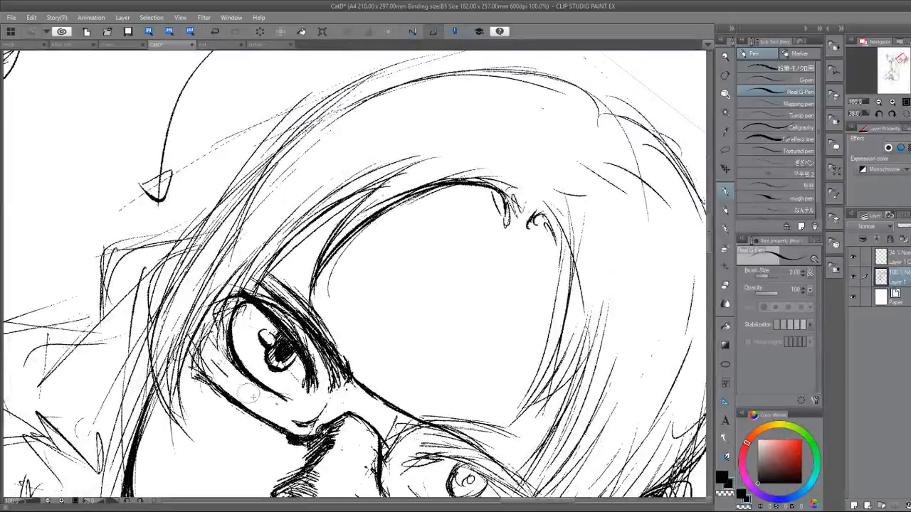
Strengthen the lower outer rim of the lens farther from the raised hand and add a parallel inner line for frame thickness.
{"action": "left_click_drag", "start_coordinate": [227, 376], "coordinate": [284, 416]}
{"action": "mouse_move", "coordinate": [246, 390]}
{"action": "left_mouse_down"}
{"action": "mouse_move", "coordinate": [257, 410]}
{"action": "mouse_move", "coordinate": [208, 351]}
{"action": "mouse_move", "coordinate": [203, 365]}
{"action": "mouse_move", "coordinate": [215, 388]}
{"action": "left_mouse_up"}
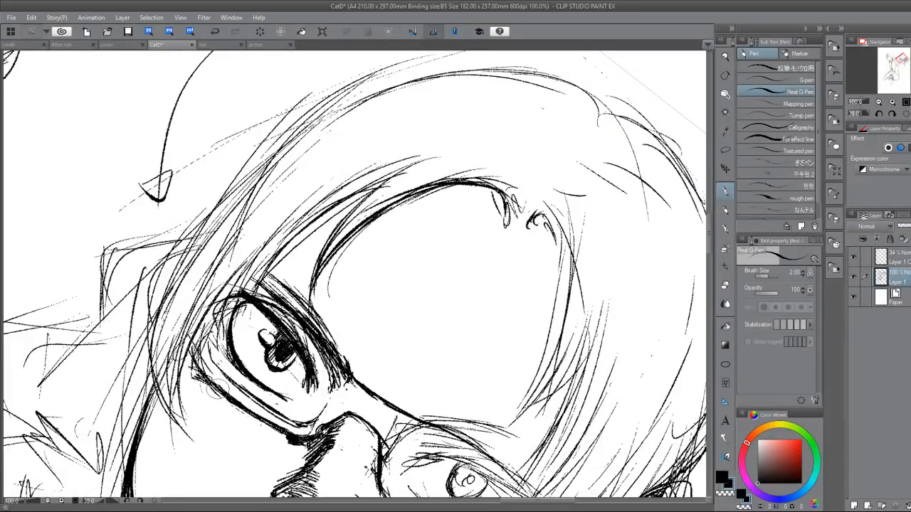
{"action": "left_click_drag", "start_coordinate": [208, 343], "coordinate": [188, 308]}
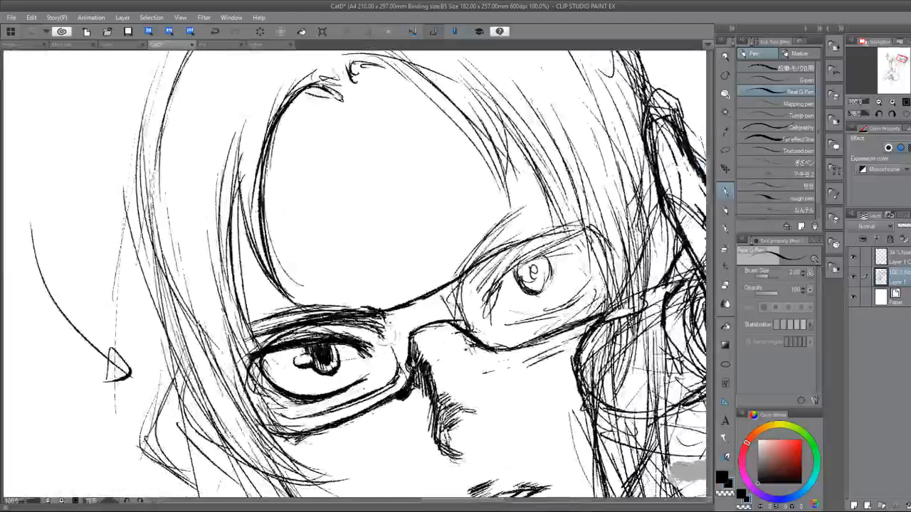
Hatch diagonal shading into the inner corner of that lens beside the nose bridge.
{"action": "left_click_drag", "start_coordinate": [380, 329], "coordinate": [407, 376]}
{"action": "mouse_move", "coordinate": [370, 326]}
{"action": "left_mouse_down"}
{"action": "mouse_move", "coordinate": [402, 381]}
{"action": "mouse_move", "coordinate": [372, 393]}
{"action": "mouse_move", "coordinate": [379, 389]}
{"action": "left_mouse_up"}
{"action": "left_click_drag", "start_coordinate": [394, 356], "coordinate": [381, 380]}
{"action": "left_click_drag", "start_coordinate": [399, 358], "coordinate": [386, 370]}
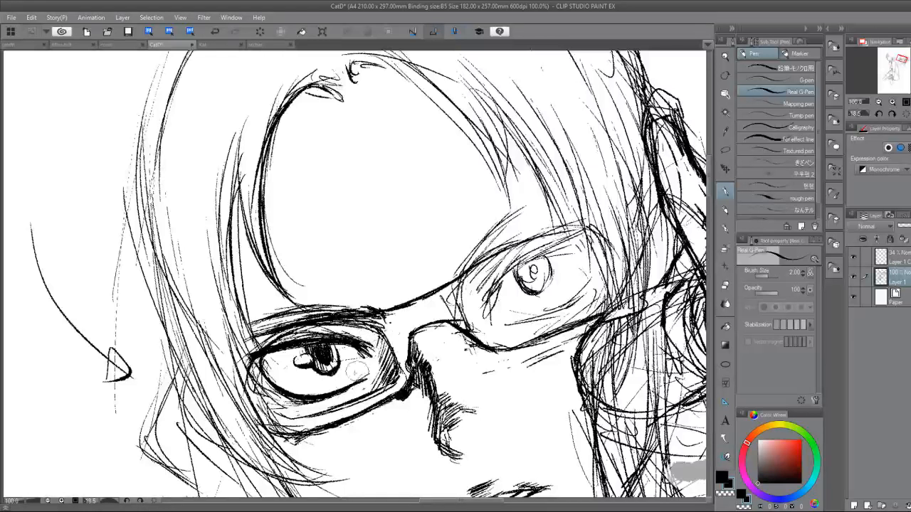
Erase narrow diagonal glare streaks across the outer part of that lens and outline them with thin pen lines.
{"action": "key", "text": "e"}
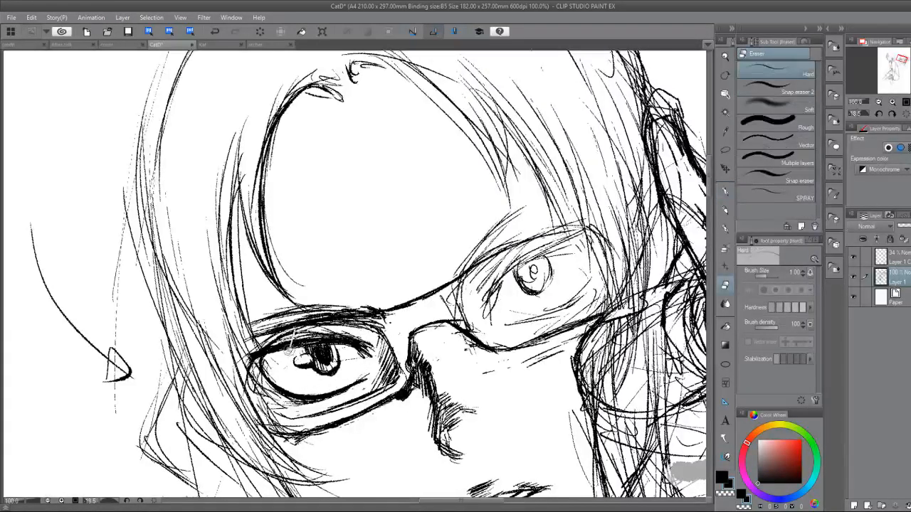
{"action": "left_click_drag", "start_coordinate": [290, 349], "coordinate": [296, 329]}
{"action": "key", "text": "p"}
{"action": "left_click_drag", "start_coordinate": [293, 337], "coordinate": [275, 400]}
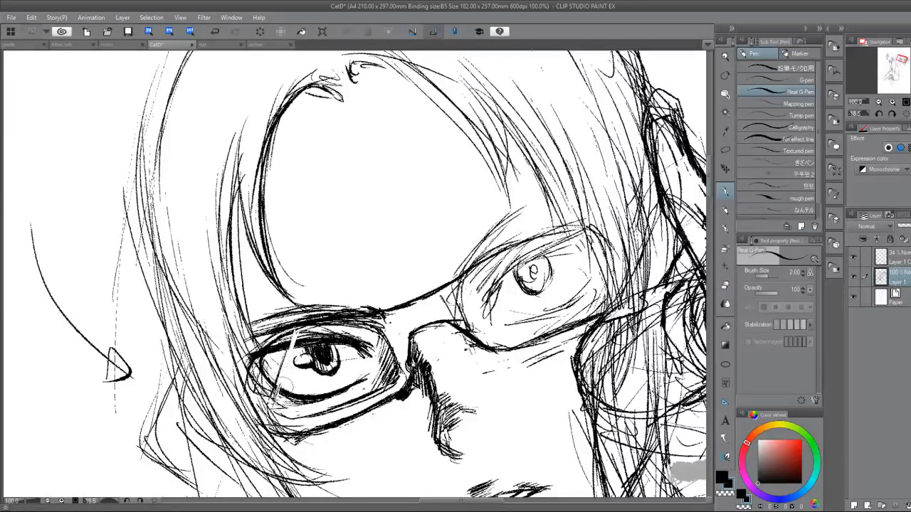
{"action": "left_click_drag", "start_coordinate": [297, 331], "coordinate": [276, 397]}
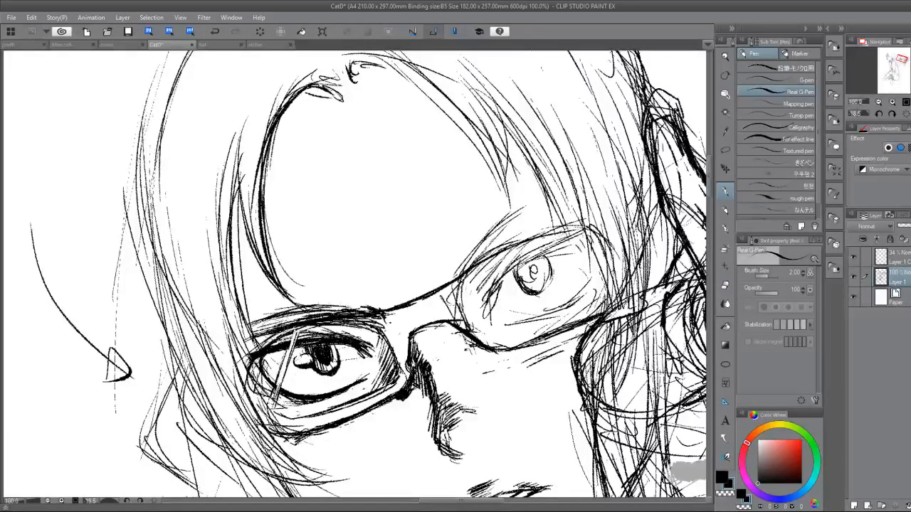
{"action": "mouse_move", "coordinate": [271, 334]}
{"action": "left_mouse_down"}
{"action": "mouse_move", "coordinate": [256, 351]}
{"action": "mouse_move", "coordinate": [269, 373]}
{"action": "left_mouse_up"}
{"action": "key", "text": "e"}
{"action": "mouse_move", "coordinate": [306, 332]}
{"action": "left_mouse_down"}
{"action": "mouse_move", "coordinate": [294, 353]}
{"action": "mouse_move", "coordinate": [301, 354]}
{"action": "mouse_move", "coordinate": [300, 207]}
{"action": "left_mouse_up"}
{"action": "key", "text": "p"}
{"action": "mouse_move", "coordinate": [276, 307]}
{"action": "left_mouse_down"}
{"action": "mouse_move", "coordinate": [231, 308]}
{"action": "mouse_move", "coordinate": [307, 257]}
{"action": "left_mouse_up"}
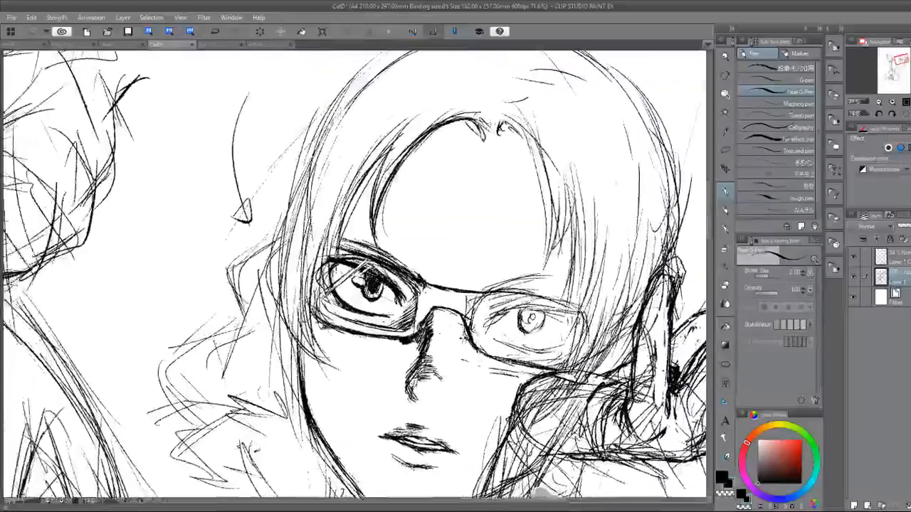
Mark the lens farther from the raised hand with a heavy stroke, then annotate it "See this ?" with an arrow on the faded layer.
{"action": "left_click_drag", "start_coordinate": [420, 321], "coordinate": [498, 320]}
{"action": "left_click_drag", "start_coordinate": [297, 357], "coordinate": [262, 161]}
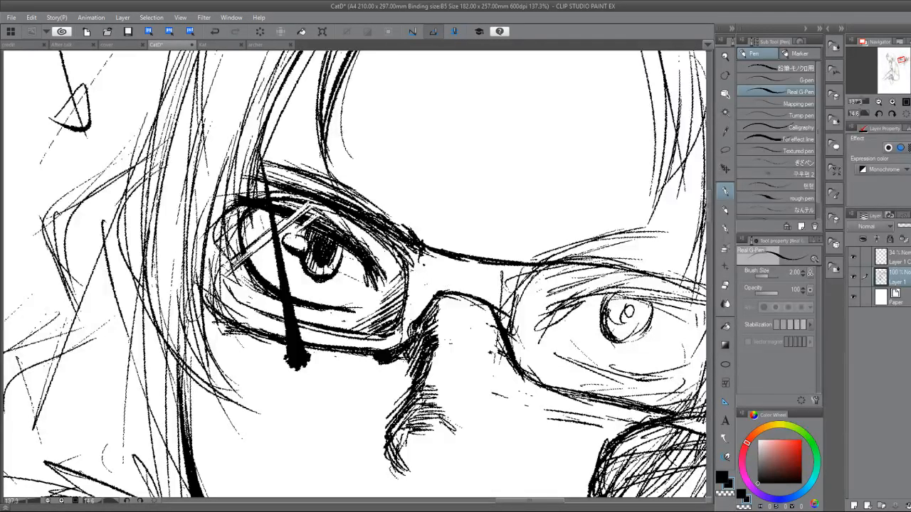
{"action": "left_click", "coordinate": [898, 258]}
{"action": "left_click_drag", "start_coordinate": [291, 167], "coordinate": [451, 97]}
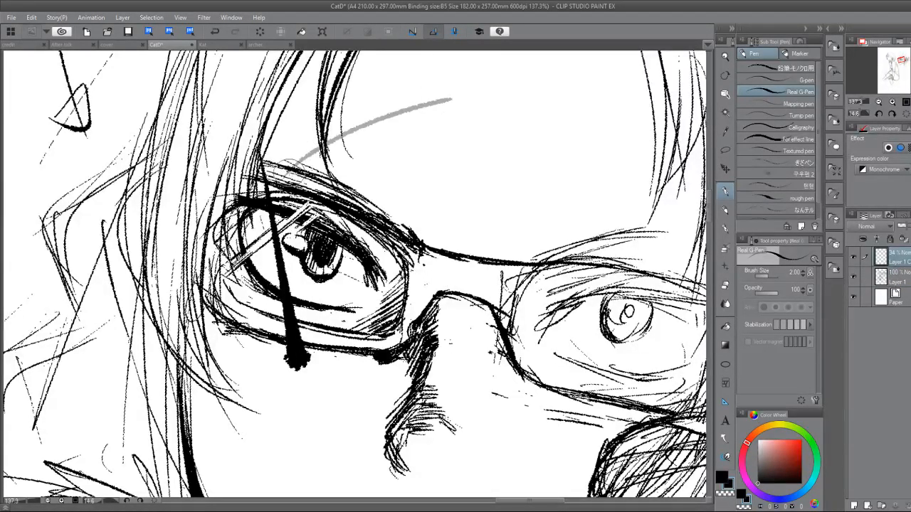
{"action": "left_click_drag", "start_coordinate": [299, 143], "coordinate": [312, 162]}
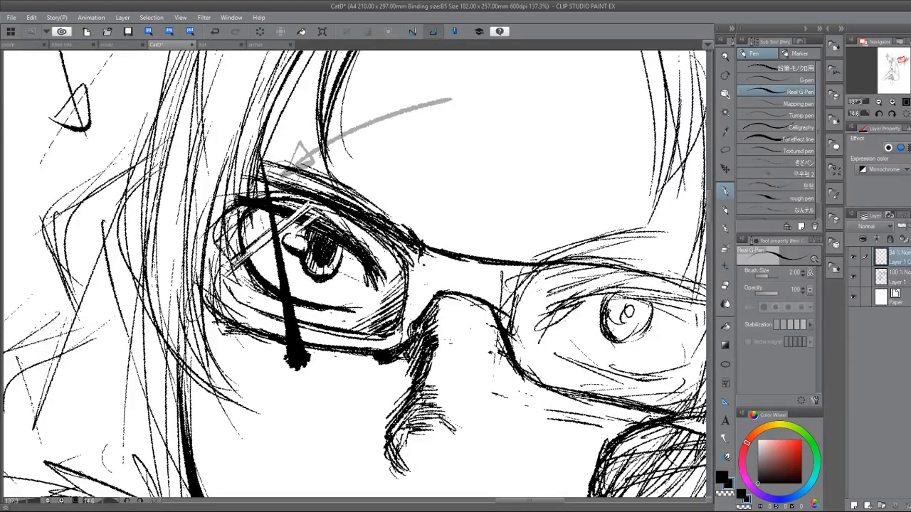
{"action": "mouse_move", "coordinate": [442, 129]}
{"action": "left_mouse_down"}
{"action": "mouse_move", "coordinate": [432, 158]}
{"action": "mouse_move", "coordinate": [456, 159]}
{"action": "mouse_move", "coordinate": [444, 178]}
{"action": "mouse_move", "coordinate": [497, 183]}
{"action": "left_mouse_up"}
{"action": "mouse_move", "coordinate": [552, 158]}
{"action": "left_mouse_down"}
{"action": "mouse_move", "coordinate": [585, 135]}
{"action": "mouse_move", "coordinate": [585, 174]}
{"action": "mouse_move", "coordinate": [606, 158]}
{"action": "mouse_move", "coordinate": [617, 171]}
{"action": "mouse_move", "coordinate": [499, 205]}
{"action": "mouse_move", "coordinate": [498, 242]}
{"action": "left_mouse_up"}
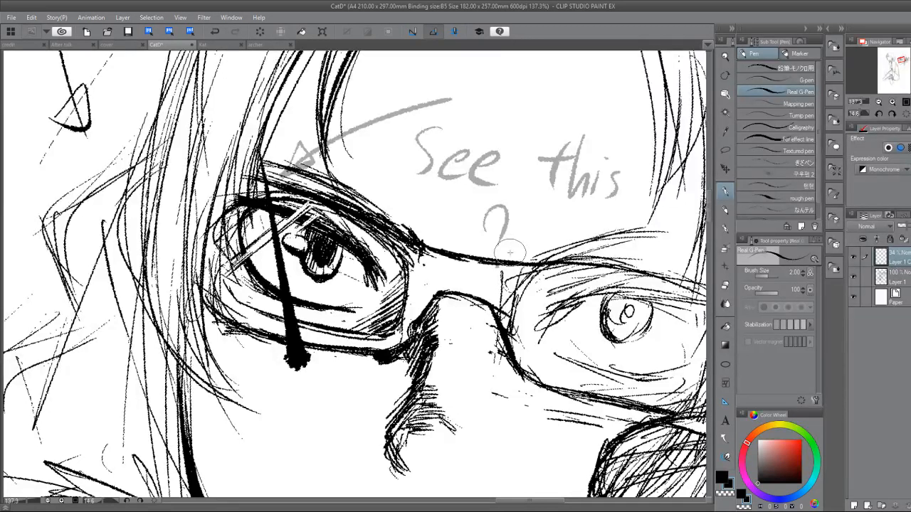
Undo the written note, the arrow and the heavy stroke across the lens, and reselect Layer 1.
{"action": "left_click", "coordinate": [217, 32]}
{"action": "left_click", "coordinate": [216, 32]}
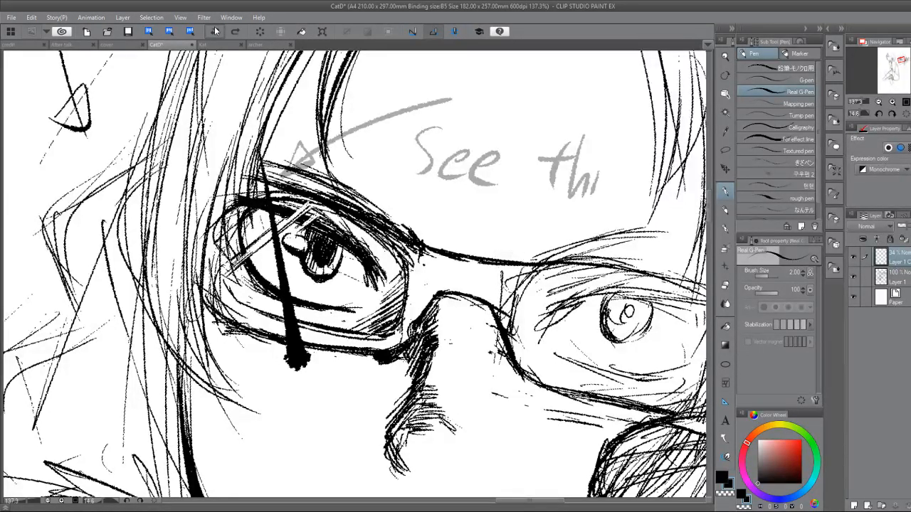
{"action": "left_click", "coordinate": [217, 31]}
{"action": "left_click", "coordinate": [217, 32]}
{"action": "left_click", "coordinate": [217, 31]}
{"action": "left_click", "coordinate": [216, 31]}
{"action": "left_click", "coordinate": [216, 31]}
{"action": "left_click", "coordinate": [217, 32]}
{"action": "left_click", "coordinate": [216, 31]}
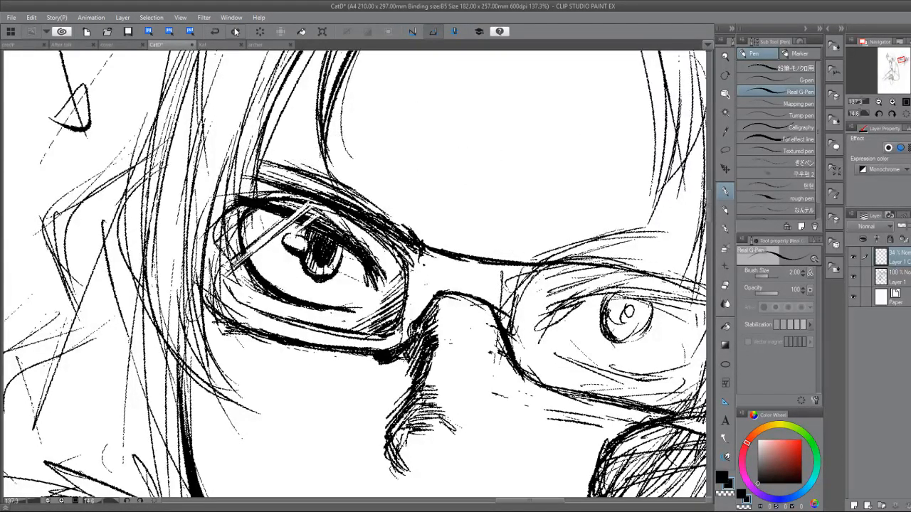
{"action": "left_click", "coordinate": [894, 278]}
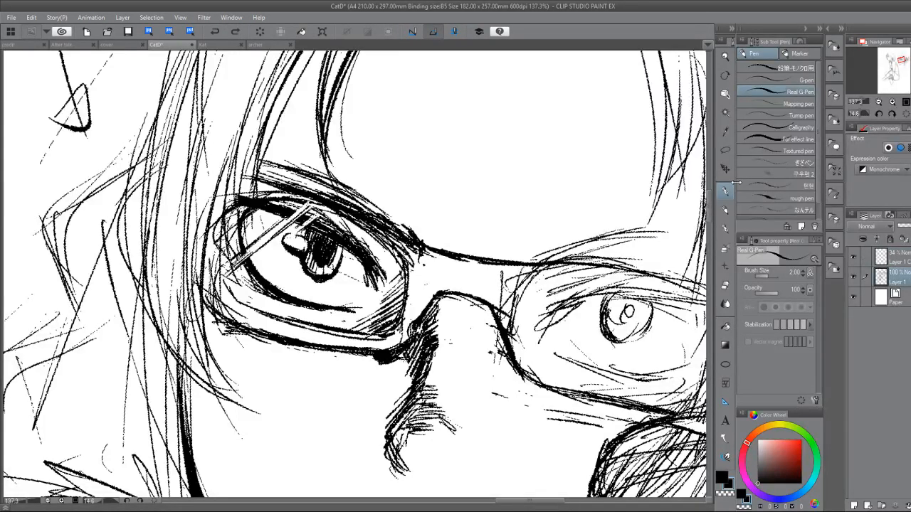
{"action": "left_click_drag", "start_coordinate": [736, 183], "coordinate": [263, 136]}
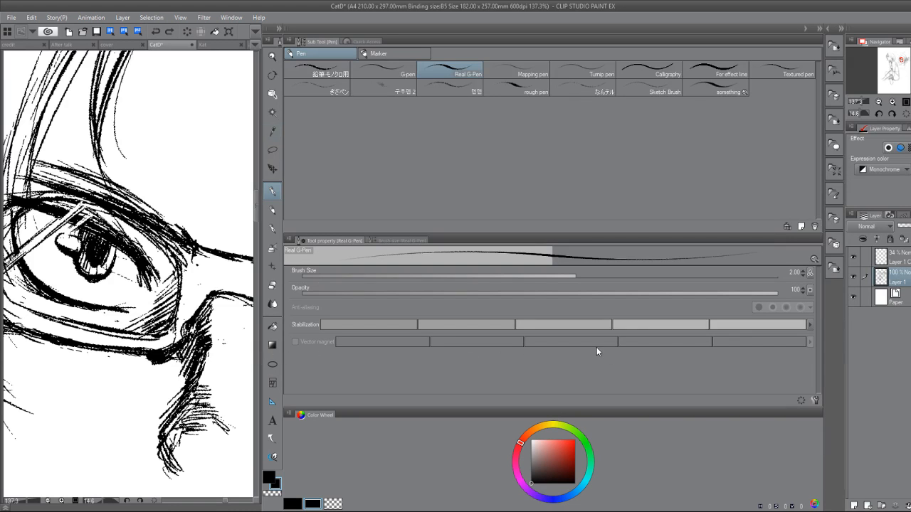
{"action": "left_click", "coordinate": [908, 83]}
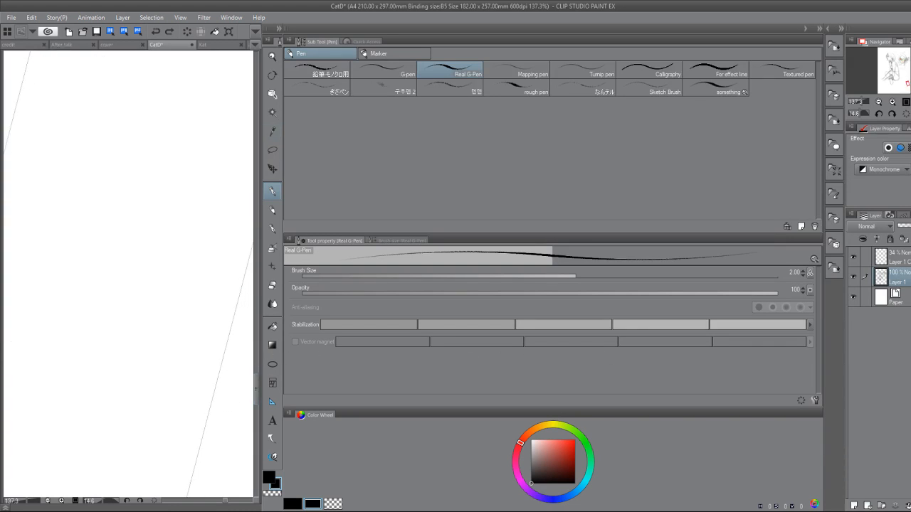
{"action": "key", "text": "u"}
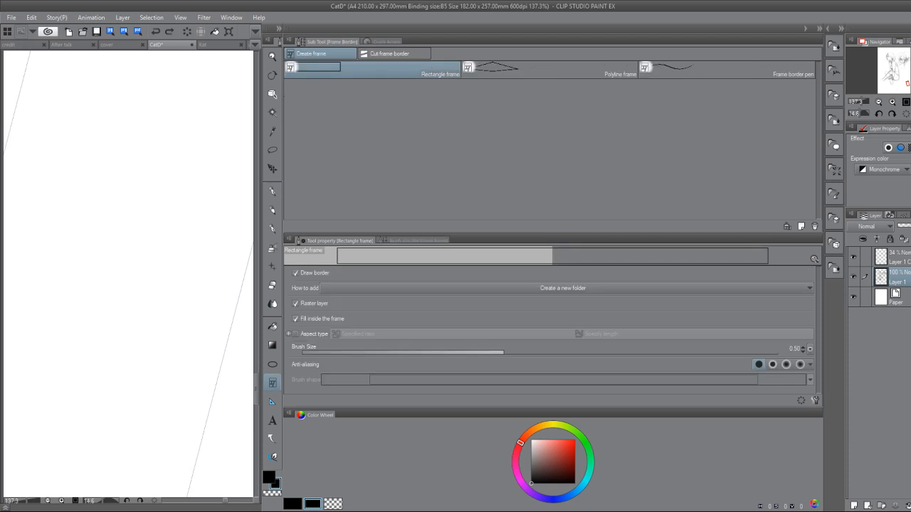
{"action": "left_click", "coordinate": [272, 192]}
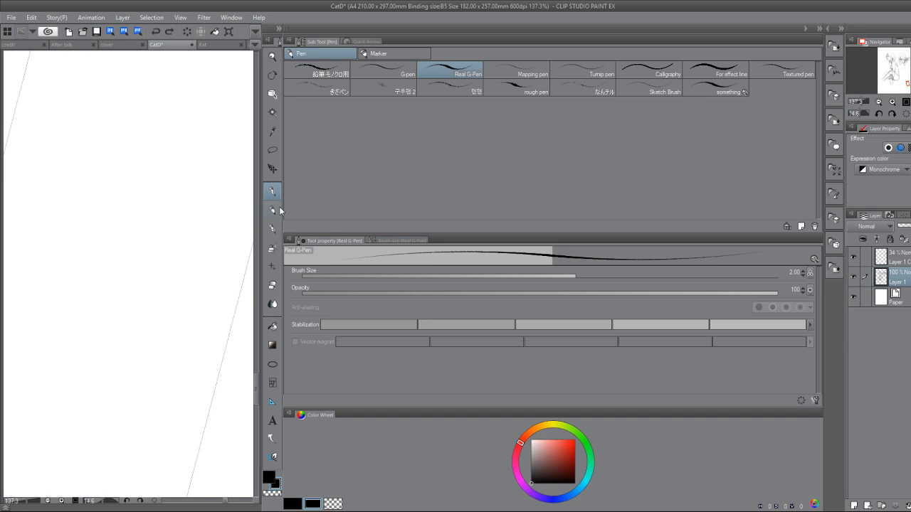
{"action": "left_click_drag", "start_coordinate": [256, 389], "coordinate": [257, 230]}
{"action": "left_click", "coordinate": [272, 249]}
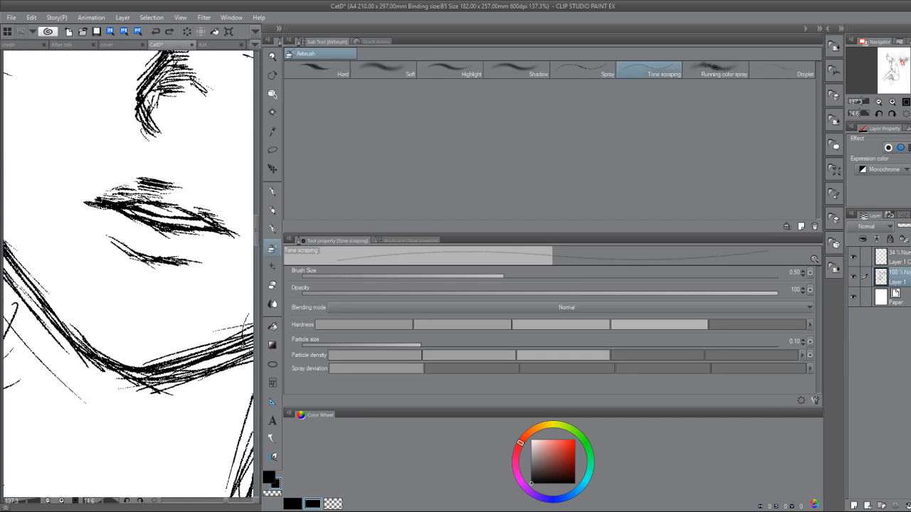
{"action": "left_click", "coordinate": [272, 191]}
{"action": "scroll", "coordinate": [129, 270], "scroll_direction": "up", "scroll_amount": 5}
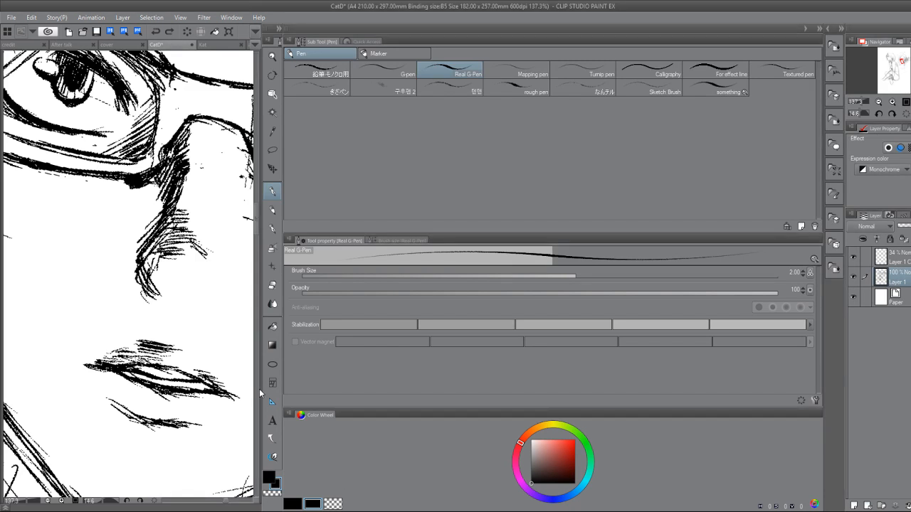
{"action": "key", "text": "u"}
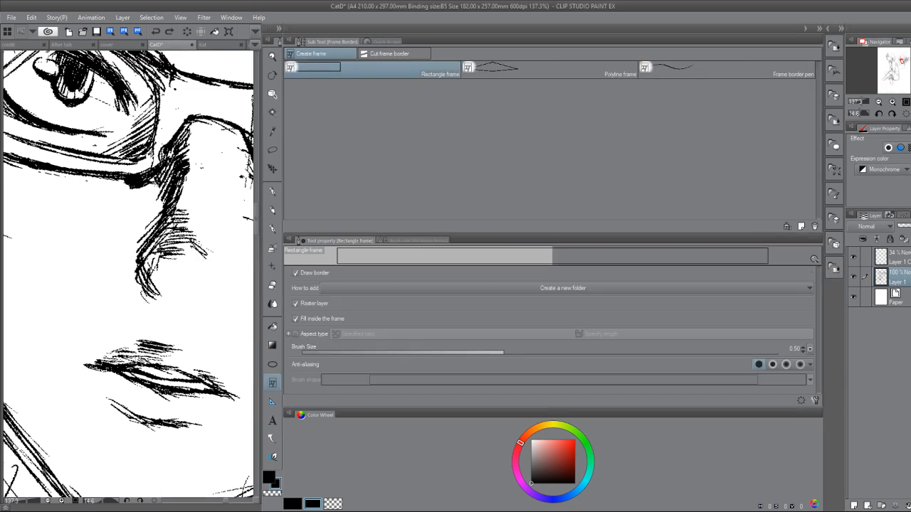
{"action": "mouse_move", "coordinate": [128, 274]}
{"action": "left_mouse_down"}
{"action": "mouse_move", "coordinate": [169, 270]}
{"action": "mouse_move", "coordinate": [123, 276]}
{"action": "left_mouse_up"}
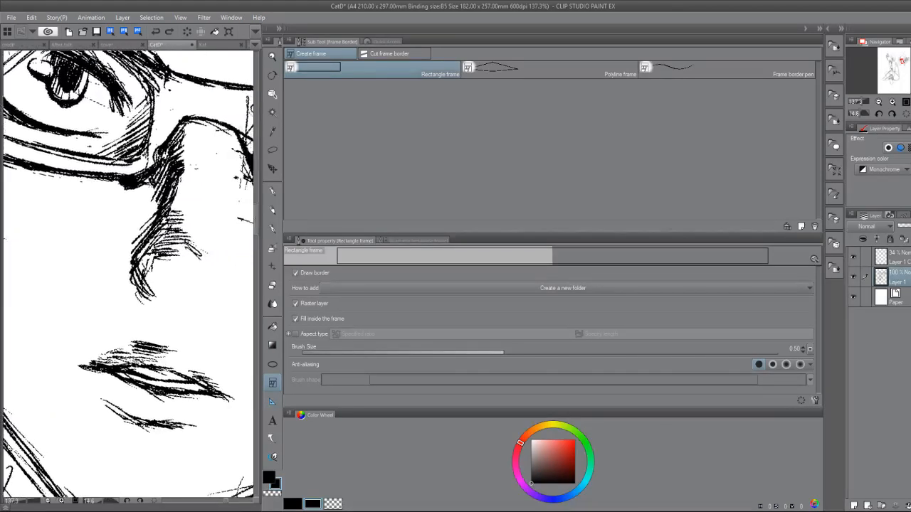
Save CatD and close the open documents.
{"action": "left_click", "coordinate": [96, 32]}
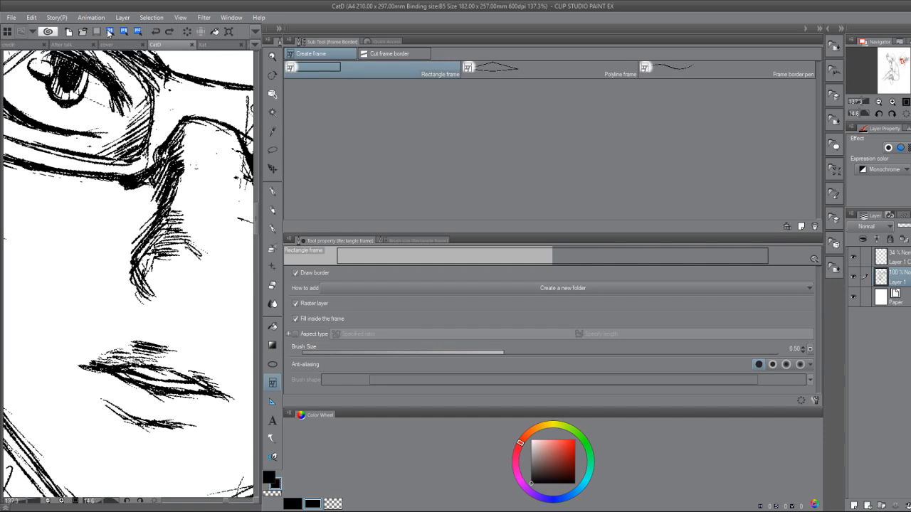
{"action": "left_click", "coordinate": [227, 46]}
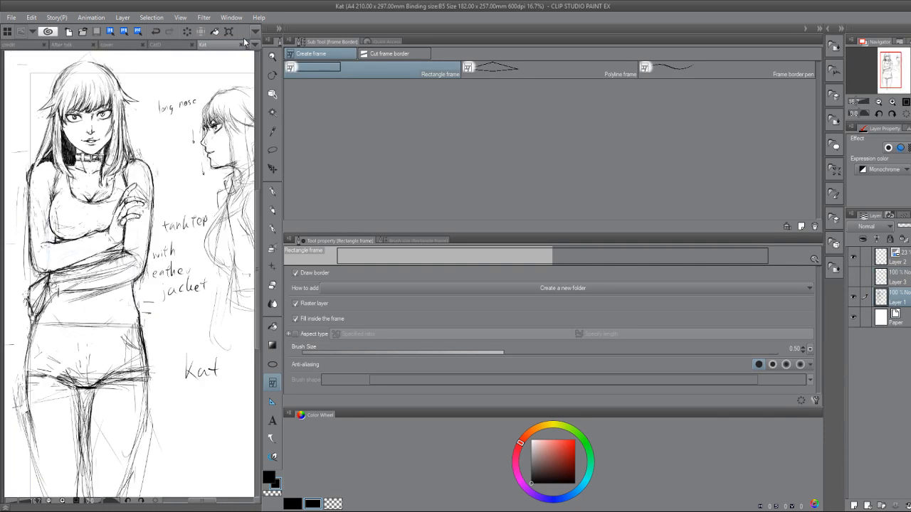
{"action": "left_click", "coordinate": [251, 46]}
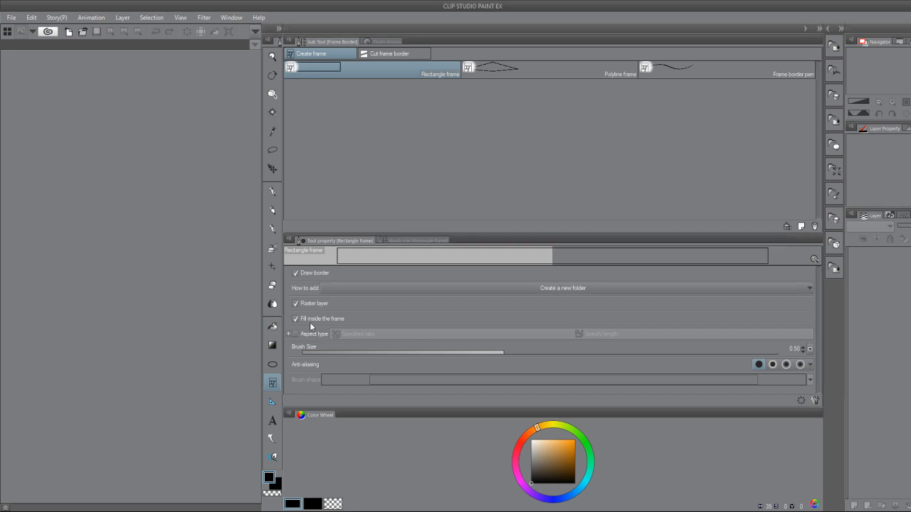
Narrow the tool palettes to give the canvas a wide area and reopen CatD.
{"action": "left_click", "coordinate": [273, 345]}
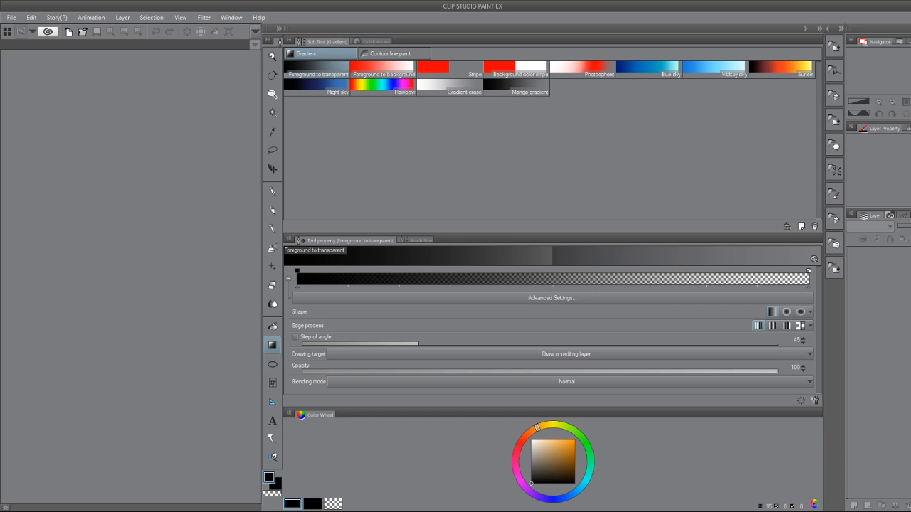
{"action": "left_click", "coordinate": [279, 28]}
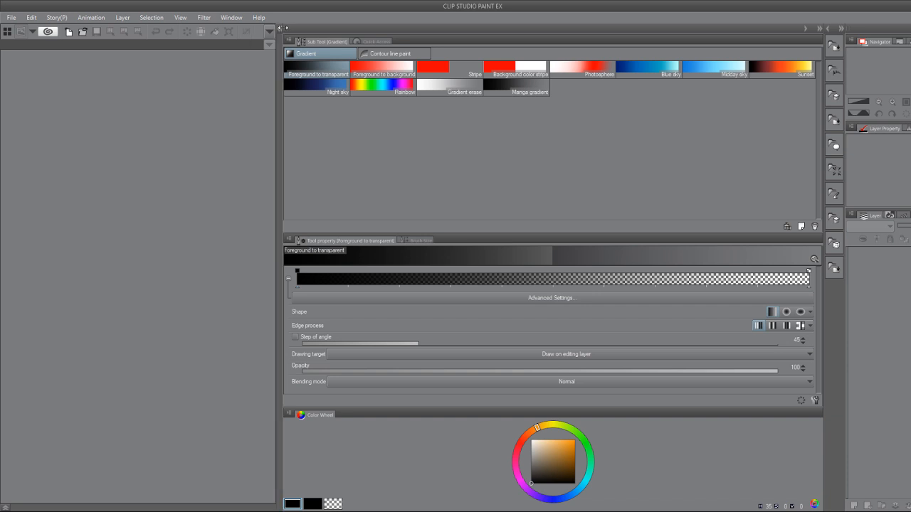
{"action": "left_click", "coordinate": [280, 28]}
{"action": "left_click_drag", "start_coordinate": [283, 147], "coordinate": [738, 171]}
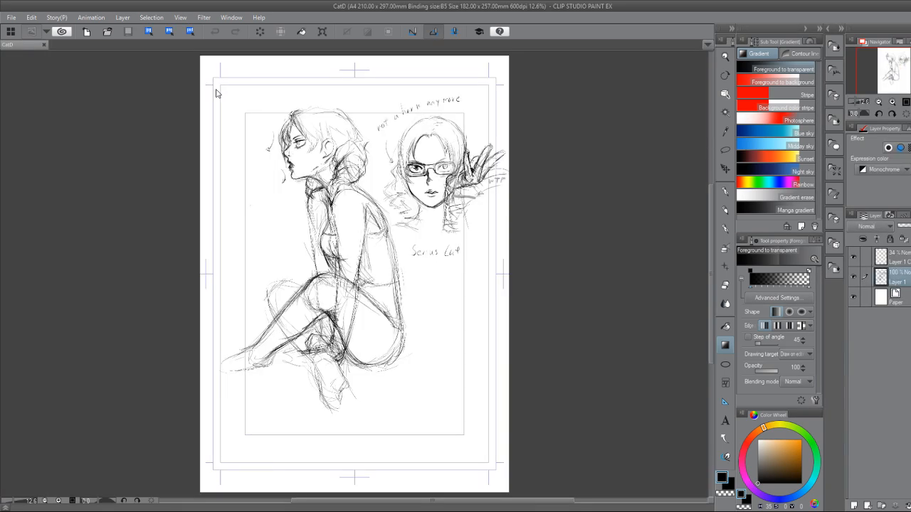
{"action": "mouse_move", "coordinate": [441, 142]}
{"action": "left_mouse_down"}
{"action": "mouse_move", "coordinate": [333, 321]}
{"action": "mouse_move", "coordinate": [438, 245]}
{"action": "mouse_move", "coordinate": [428, 209]}
{"action": "left_mouse_up"}
{"action": "scroll", "coordinate": [335, 320], "scroll_direction": "up", "scroll_amount": 8}
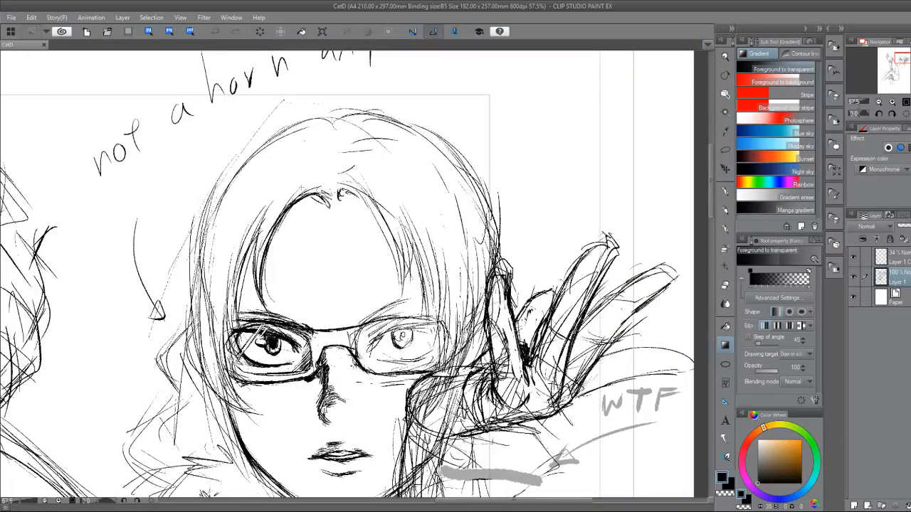
Draw overlapping Real G-Pen strokes along the outer hair contour on the side away from the raised hand, curving inward at the ends.
{"action": "key", "text": "p"}
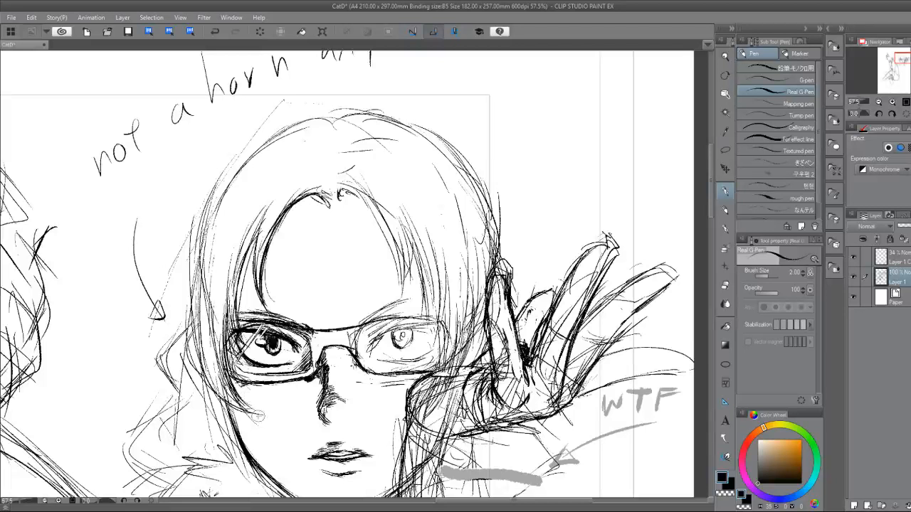
{"action": "left_click_drag", "start_coordinate": [193, 246], "coordinate": [190, 373]}
{"action": "left_click_drag", "start_coordinate": [192, 266], "coordinate": [193, 392]}
{"action": "left_click_drag", "start_coordinate": [187, 286], "coordinate": [200, 403]}
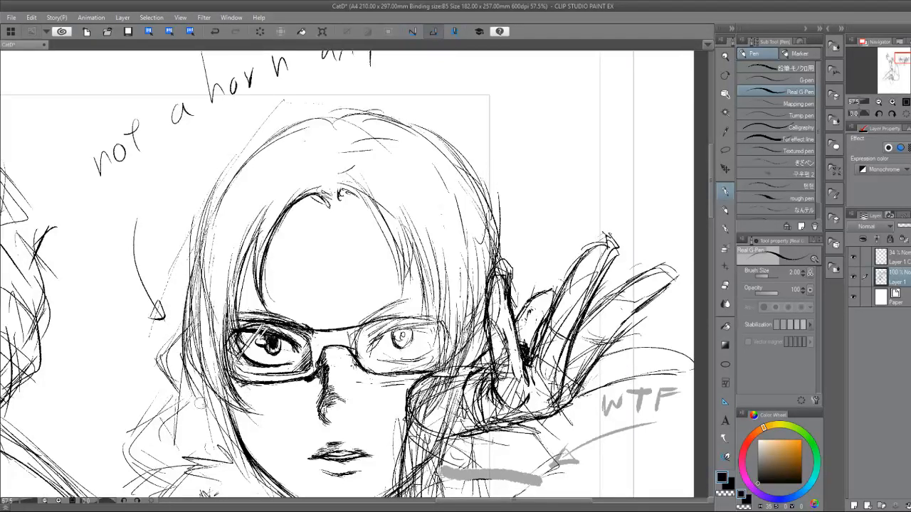
{"action": "mouse_move", "coordinate": [190, 302]}
{"action": "left_mouse_down"}
{"action": "mouse_move", "coordinate": [183, 350]}
{"action": "mouse_move", "coordinate": [195, 400]}
{"action": "left_mouse_up"}
{"action": "left_click_drag", "start_coordinate": [190, 343], "coordinate": [209, 385]}
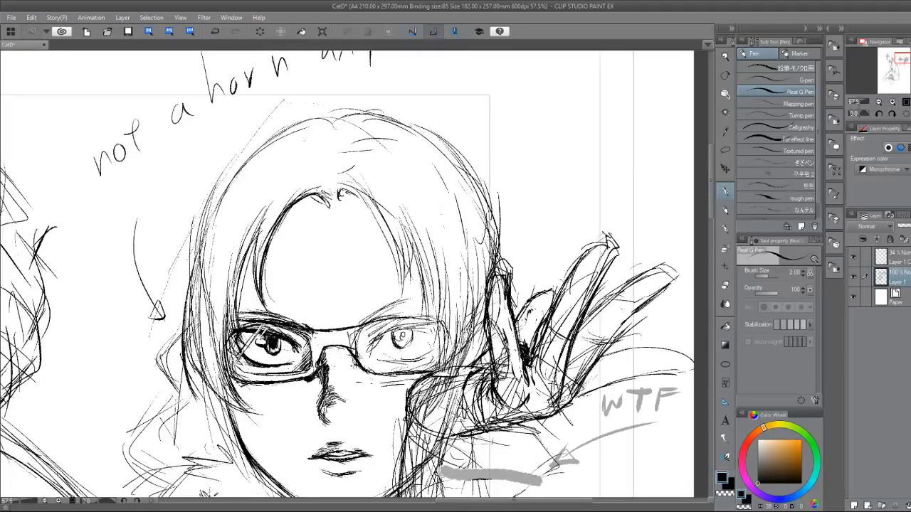
{"action": "left_click_drag", "start_coordinate": [191, 323], "coordinate": [201, 392]}
{"action": "left_click_drag", "start_coordinate": [189, 341], "coordinate": [219, 424]}
{"action": "left_click_drag", "start_coordinate": [207, 387], "coordinate": [243, 419]}
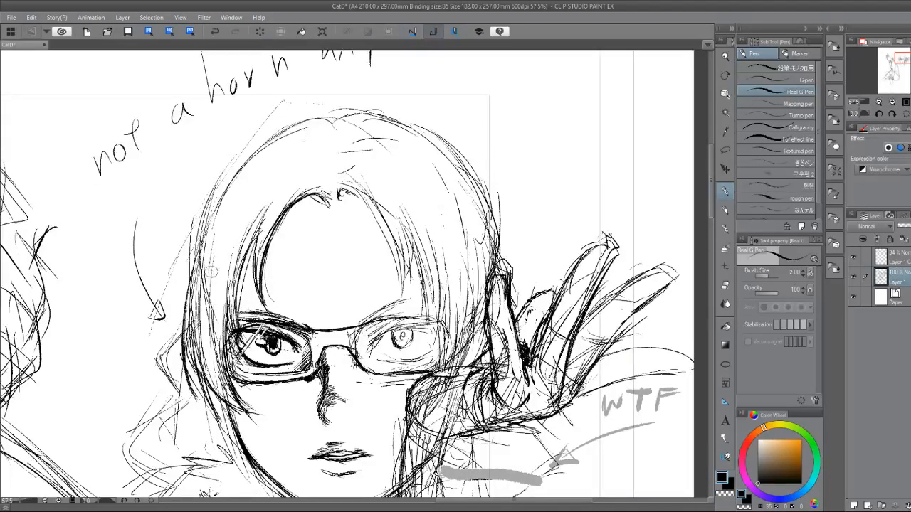
Erase the sketchy strands inside and along the upper outer edge of the hair on the side away from the raised hand.
{"action": "key", "text": "e"}
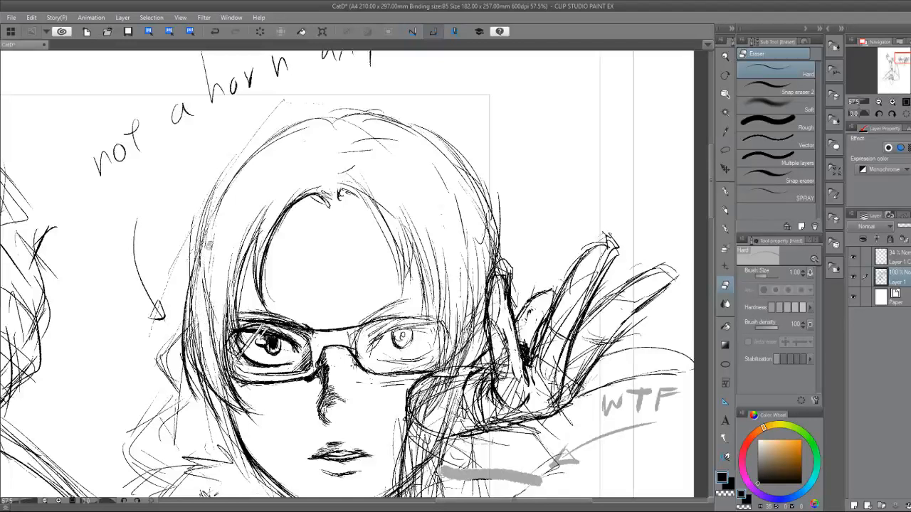
{"action": "left_click_drag", "start_coordinate": [208, 250], "coordinate": [217, 360]}
{"action": "left_click_drag", "start_coordinate": [213, 303], "coordinate": [221, 371]}
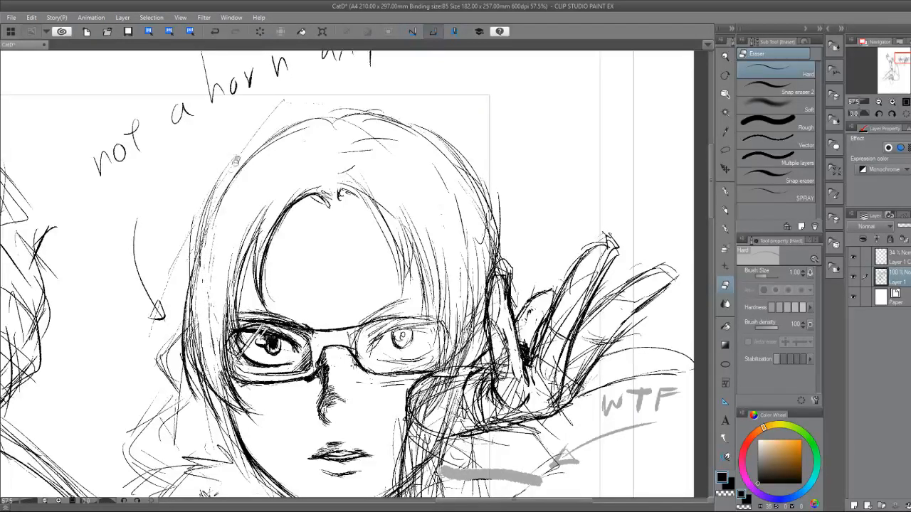
{"action": "mouse_move", "coordinate": [206, 219]}
{"action": "left_mouse_down"}
{"action": "mouse_move", "coordinate": [186, 329]}
{"action": "mouse_move", "coordinate": [192, 393]}
{"action": "left_mouse_up"}
{"action": "left_click_drag", "start_coordinate": [193, 292], "coordinate": [206, 411]}
{"action": "left_click_drag", "start_coordinate": [192, 346], "coordinate": [204, 402]}
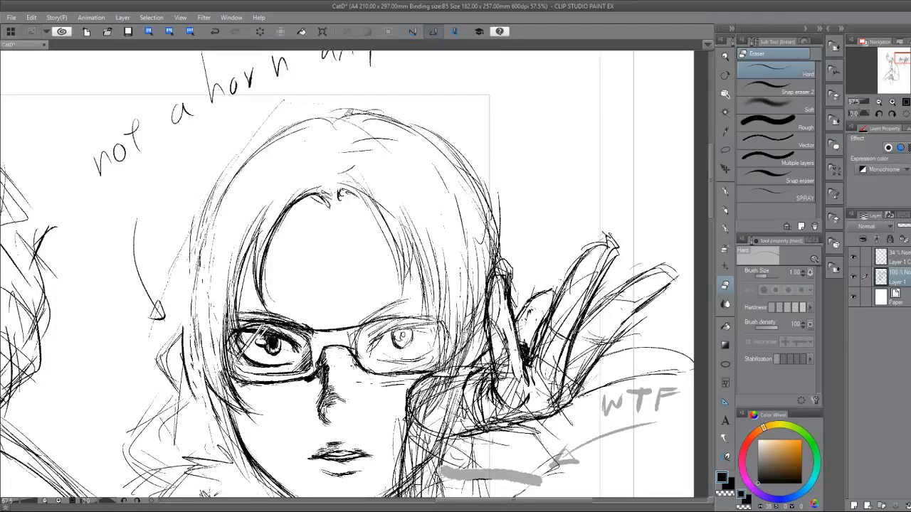
Redraw the outer hair outline from the crown down past the glasses in long, smooth pen curves.
{"action": "key", "text": "p"}
{"action": "mouse_move", "coordinate": [290, 122]}
{"action": "left_mouse_down"}
{"action": "mouse_move", "coordinate": [192, 263]}
{"action": "mouse_move", "coordinate": [187, 317]}
{"action": "left_mouse_up"}
{"action": "left_click_drag", "start_coordinate": [241, 169], "coordinate": [183, 349]}
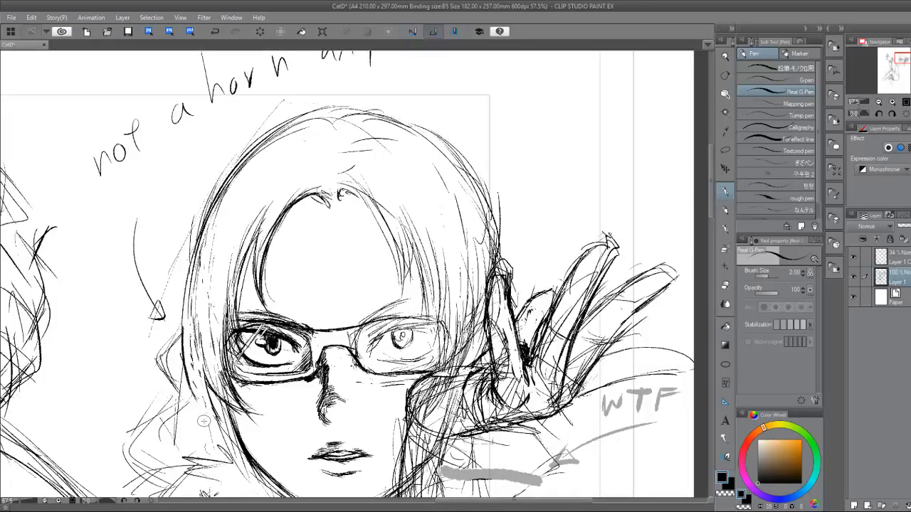
Erase the messy lines along the inner hairline beside the center parting.
{"action": "key", "text": "e"}
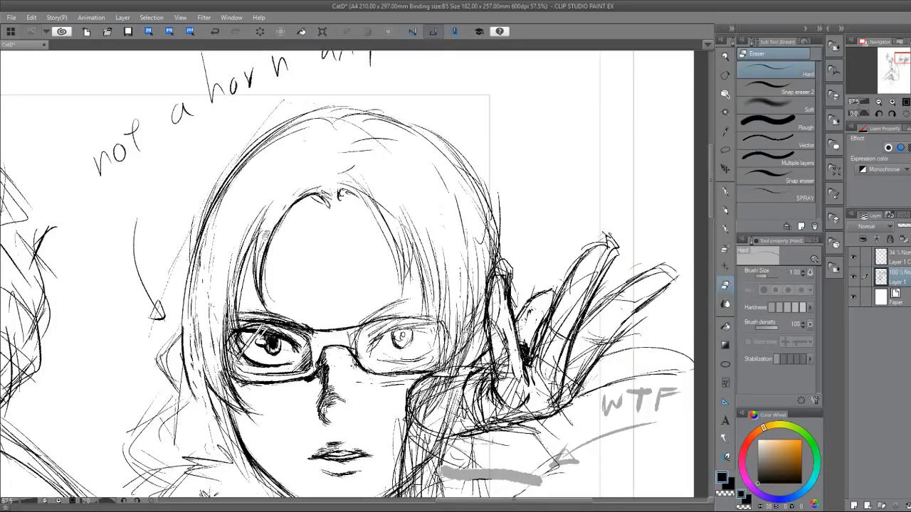
{"action": "mouse_move", "coordinate": [326, 198]}
{"action": "left_mouse_down"}
{"action": "mouse_move", "coordinate": [312, 197]}
{"action": "mouse_move", "coordinate": [316, 190]}
{"action": "mouse_move", "coordinate": [281, 215]}
{"action": "left_mouse_up"}
{"action": "key", "text": "p"}
{"action": "key", "text": "e"}
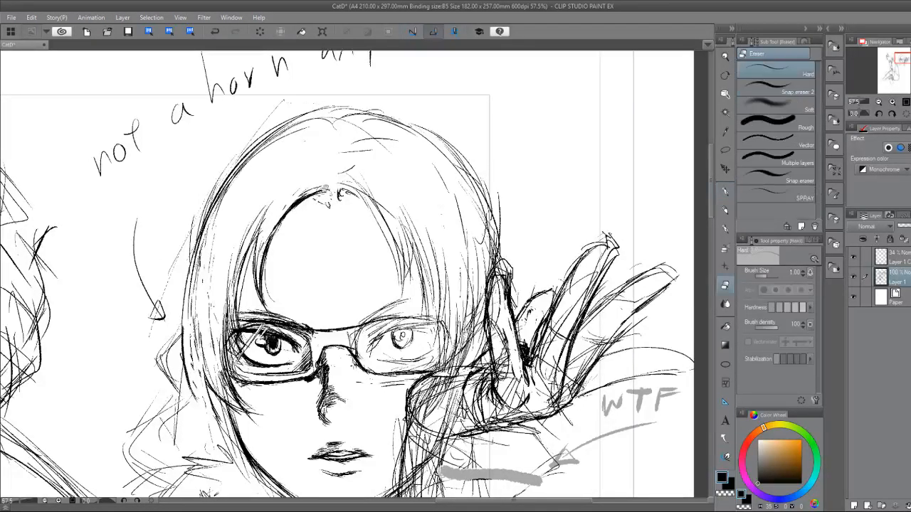
Add long pen strands down the side hair away from the raised hand and thicken the outline over the crown.
{"action": "key", "text": "p"}
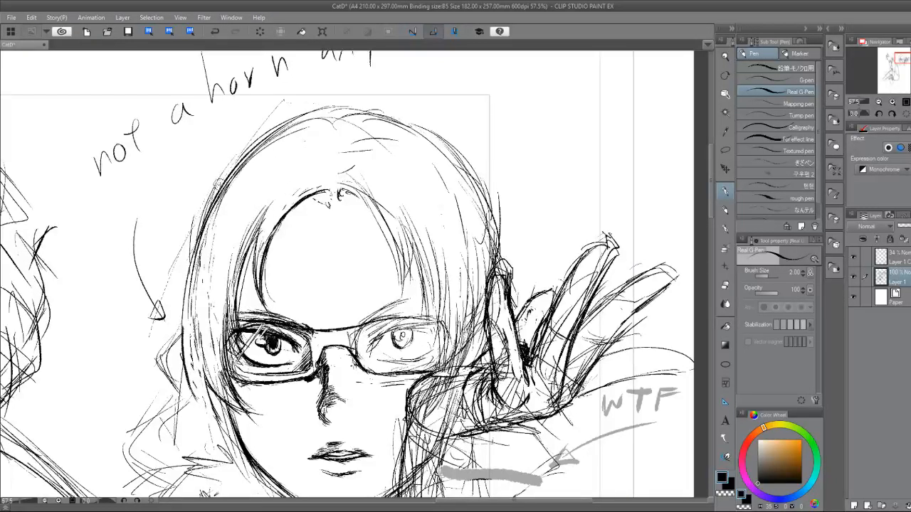
{"action": "mouse_move", "coordinate": [218, 190]}
{"action": "left_mouse_down"}
{"action": "mouse_move", "coordinate": [181, 343]}
{"action": "mouse_move", "coordinate": [205, 409]}
{"action": "mouse_move", "coordinate": [194, 377]}
{"action": "mouse_move", "coordinate": [235, 427]}
{"action": "mouse_move", "coordinate": [230, 419]}
{"action": "left_mouse_up"}
{"action": "left_click_drag", "start_coordinate": [206, 378], "coordinate": [239, 412]}
{"action": "left_click_drag", "start_coordinate": [258, 151], "coordinate": [353, 109]}
{"action": "left_click_drag", "start_coordinate": [298, 121], "coordinate": [372, 110]}
{"action": "mouse_move", "coordinate": [306, 118]}
{"action": "left_mouse_down"}
{"action": "mouse_move", "coordinate": [341, 108]}
{"action": "mouse_move", "coordinate": [235, 189]}
{"action": "mouse_move", "coordinate": [218, 235]}
{"action": "left_mouse_up"}
Mirror the canvas view horizontally and strengthen the outer hair outline above the raised hand with repeated pen strokes.
{"action": "key", "text": "h"}
{"action": "key", "text": "e"}
{"action": "key", "text": "p"}
{"action": "left_click_drag", "start_coordinate": [263, 142], "coordinate": [202, 267]}
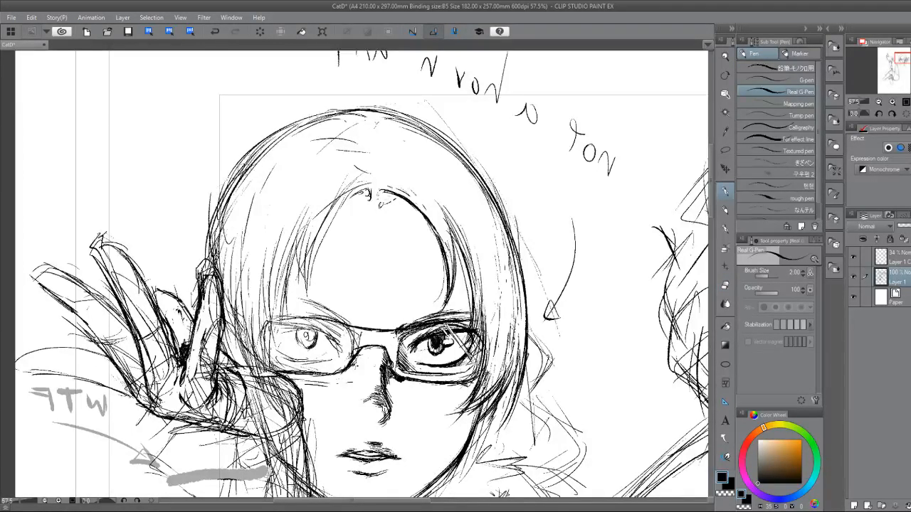
{"action": "left_click_drag", "start_coordinate": [242, 168], "coordinate": [232, 244]}
{"action": "left_click_drag", "start_coordinate": [245, 160], "coordinate": [218, 239]}
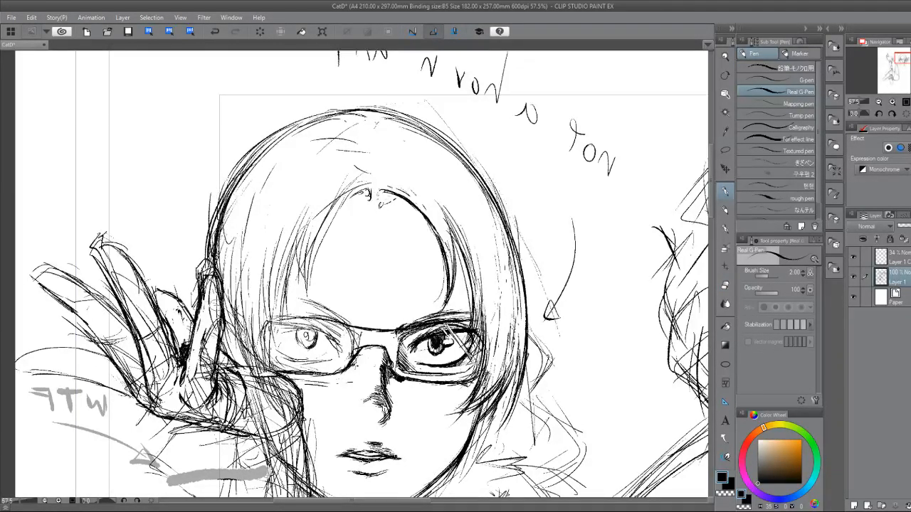
Darken the inner hairline on the raised-hand side with long pen strokes from the parting down toward the glasses.
{"action": "left_click_drag", "start_coordinate": [358, 189], "coordinate": [311, 274]}
{"action": "left_click_drag", "start_coordinate": [324, 212], "coordinate": [307, 297]}
{"action": "left_click_drag", "start_coordinate": [320, 229], "coordinate": [305, 297]}
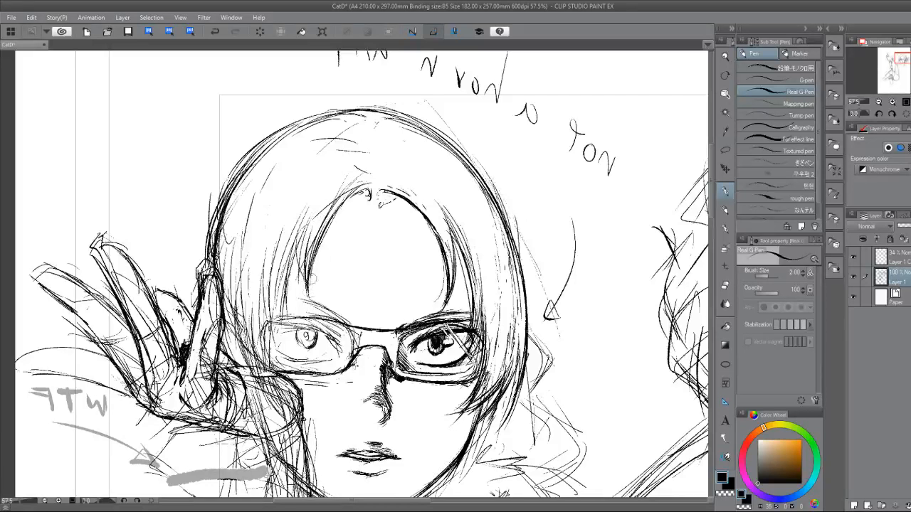
{"action": "left_click_drag", "start_coordinate": [317, 207], "coordinate": [293, 301]}
{"action": "left_click_drag", "start_coordinate": [299, 259], "coordinate": [294, 310]}
{"action": "mouse_move", "coordinate": [311, 228]}
{"action": "left_mouse_down"}
{"action": "mouse_move", "coordinate": [307, 285]}
{"action": "mouse_move", "coordinate": [293, 308]}
{"action": "left_mouse_up"}
Draw tapered fringe strands falling over the upper corner of the hand-side glasses lens.
{"action": "left_click_drag", "start_coordinate": [289, 250], "coordinate": [298, 318]}
{"action": "left_click_drag", "start_coordinate": [294, 282], "coordinate": [282, 333]}
{"action": "left_click_drag", "start_coordinate": [294, 291], "coordinate": [275, 316]}
{"action": "left_click_drag", "start_coordinate": [284, 328], "coordinate": [271, 349]}
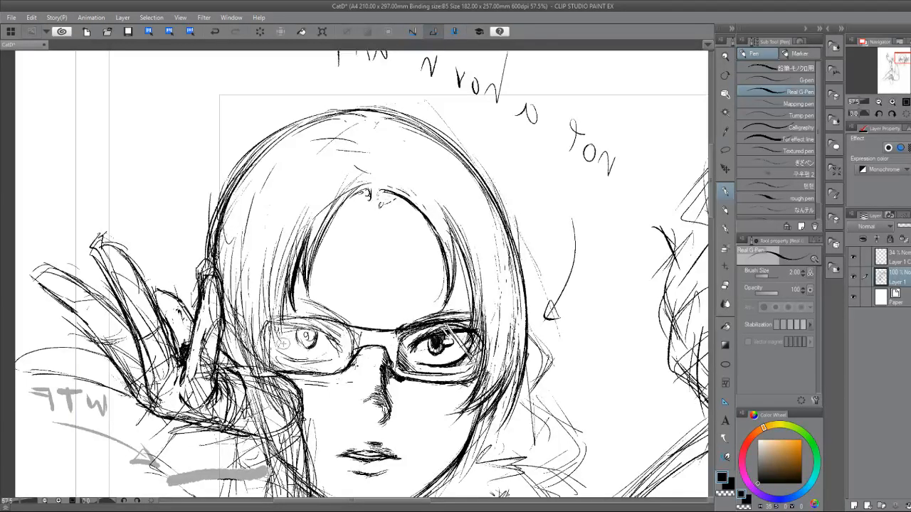
{"action": "mouse_move", "coordinate": [292, 306]}
{"action": "left_mouse_down"}
{"action": "mouse_move", "coordinate": [269, 348]}
{"action": "mouse_move", "coordinate": [269, 334]}
{"action": "left_mouse_up"}
{"action": "mouse_move", "coordinate": [277, 292]}
{"action": "left_mouse_down"}
{"action": "mouse_move", "coordinate": [269, 350]}
{"action": "mouse_move", "coordinate": [283, 370]}
{"action": "left_mouse_up"}
{"action": "left_click_drag", "start_coordinate": [267, 322], "coordinate": [277, 356]}
Redraw the hand-side lens frame along its upper rim, outer corner and lower rim, adding a hair strand across it.
{"action": "scroll", "coordinate": [441, 423], "scroll_direction": "up", "scroll_amount": 3}
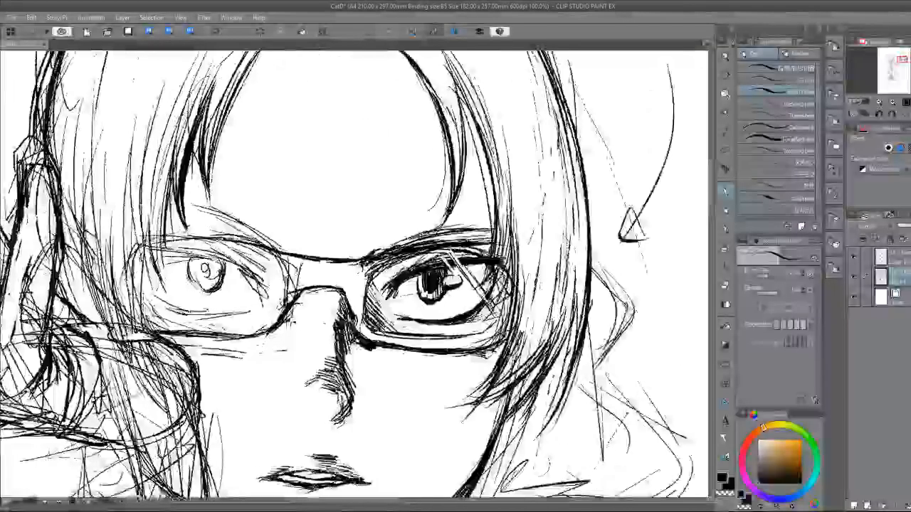
{"action": "left_click_drag", "start_coordinate": [279, 252], "coordinate": [194, 238]}
{"action": "mouse_move", "coordinate": [232, 241]}
{"action": "left_mouse_down"}
{"action": "mouse_move", "coordinate": [145, 244]}
{"action": "mouse_move", "coordinate": [128, 279]}
{"action": "left_mouse_up"}
{"action": "left_click_drag", "start_coordinate": [151, 235], "coordinate": [122, 281]}
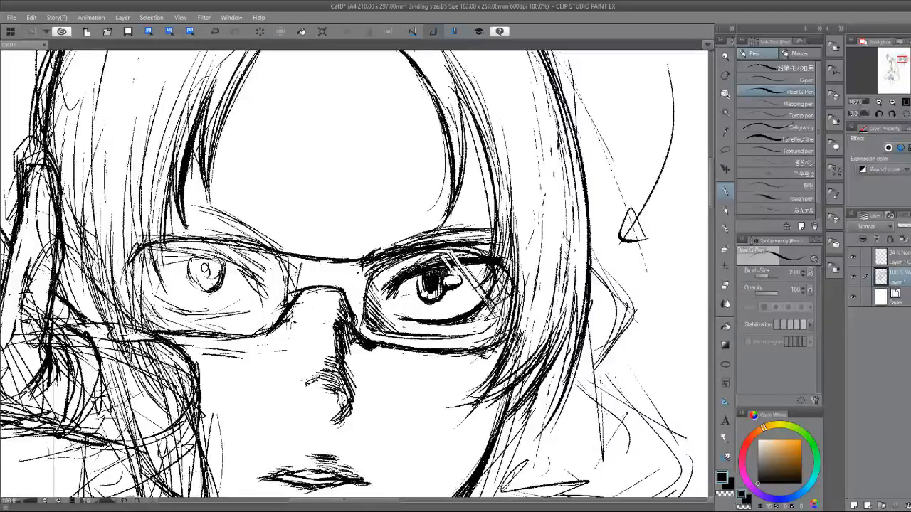
{"action": "left_click_drag", "start_coordinate": [152, 219], "coordinate": [166, 283]}
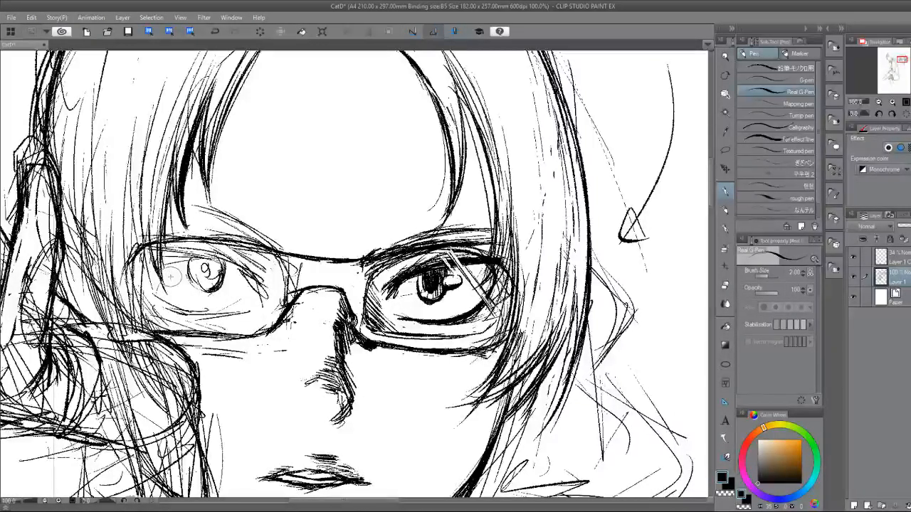
{"action": "mouse_move", "coordinate": [134, 310]}
{"action": "left_mouse_down"}
{"action": "mouse_move", "coordinate": [181, 336]}
{"action": "mouse_move", "coordinate": [286, 335]}
{"action": "mouse_move", "coordinate": [266, 335]}
{"action": "left_mouse_up"}
Clean up the hand-side lens's lower inner corner beside the nose with the eraser and pen.
{"action": "key", "text": "e"}
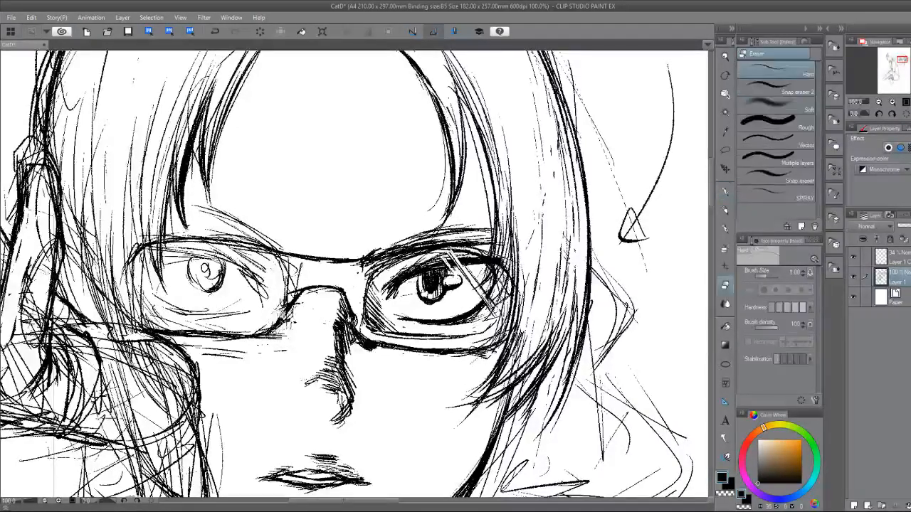
{"action": "mouse_move", "coordinate": [297, 306]}
{"action": "left_mouse_down"}
{"action": "mouse_move", "coordinate": [306, 288]}
{"action": "mouse_move", "coordinate": [350, 293]}
{"action": "mouse_move", "coordinate": [343, 303]}
{"action": "mouse_move", "coordinate": [314, 292]}
{"action": "mouse_move", "coordinate": [339, 297]}
{"action": "mouse_move", "coordinate": [301, 305]}
{"action": "mouse_move", "coordinate": [273, 334]}
{"action": "mouse_move", "coordinate": [284, 307]}
{"action": "mouse_move", "coordinate": [249, 327]}
{"action": "mouse_move", "coordinate": [222, 325]}
{"action": "mouse_move", "coordinate": [283, 309]}
{"action": "mouse_move", "coordinate": [250, 327]}
{"action": "mouse_move", "coordinate": [279, 330]}
{"action": "mouse_move", "coordinate": [263, 338]}
{"action": "left_mouse_up"}
{"action": "key", "text": "p"}
{"action": "key", "text": "e"}
{"action": "key", "text": "p"}
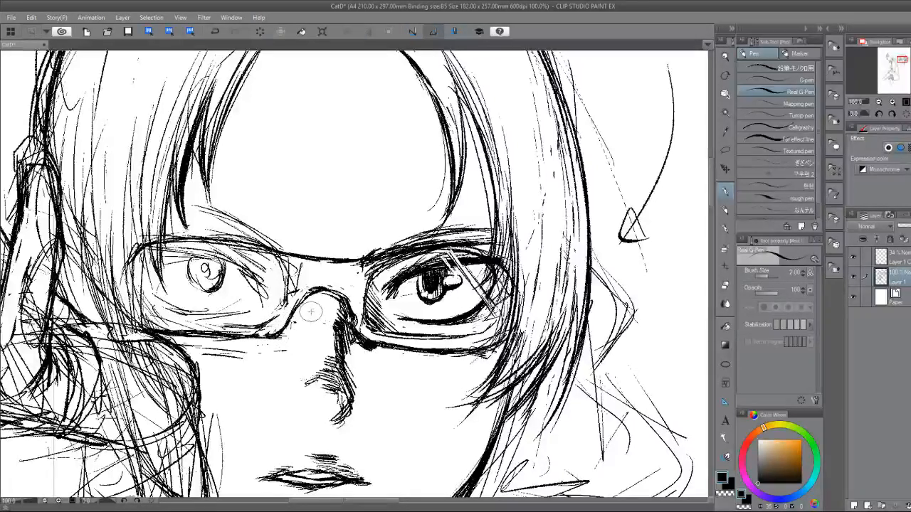
Strengthen the inner edges of both lens frames on either side of the nose bridge with the pen.
{"action": "left_click_drag", "start_coordinate": [287, 275], "coordinate": [282, 313]}
{"action": "mouse_move", "coordinate": [277, 256]}
{"action": "left_mouse_down"}
{"action": "mouse_move", "coordinate": [288, 292]}
{"action": "mouse_move", "coordinate": [297, 272]}
{"action": "left_mouse_up"}
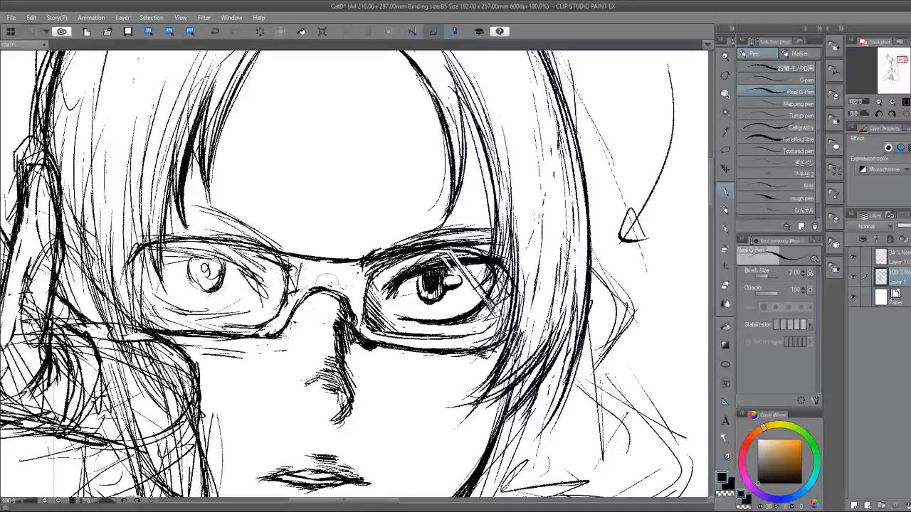
{"action": "left_click_drag", "start_coordinate": [365, 267], "coordinate": [363, 290]}
{"action": "key", "text": "e"}
{"action": "key", "text": "p"}
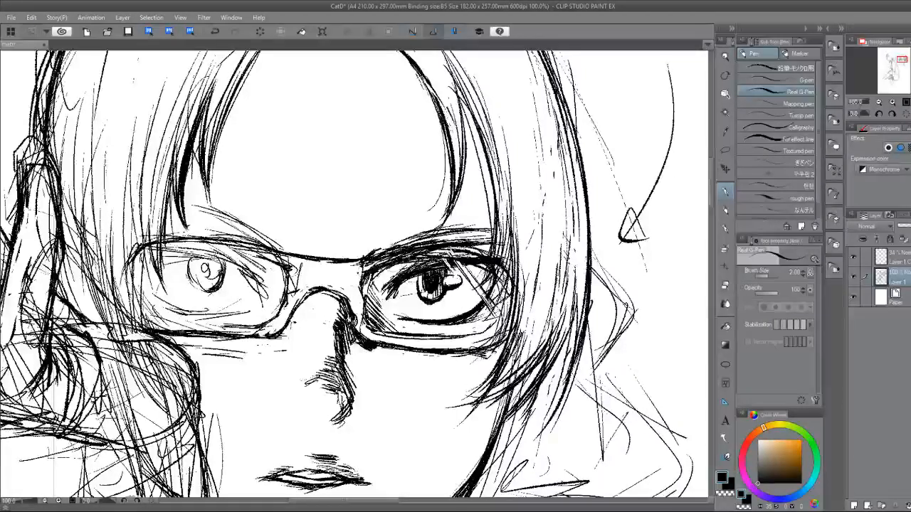
Erase a clean gap along the upper rim of the lens over the dark, finished eye.
{"action": "key", "text": "e"}
{"action": "mouse_move", "coordinate": [371, 266]}
{"action": "left_mouse_down"}
{"action": "mouse_move", "coordinate": [461, 257]}
{"action": "mouse_move", "coordinate": [500, 272]}
{"action": "mouse_move", "coordinate": [456, 254]}
{"action": "left_mouse_up"}
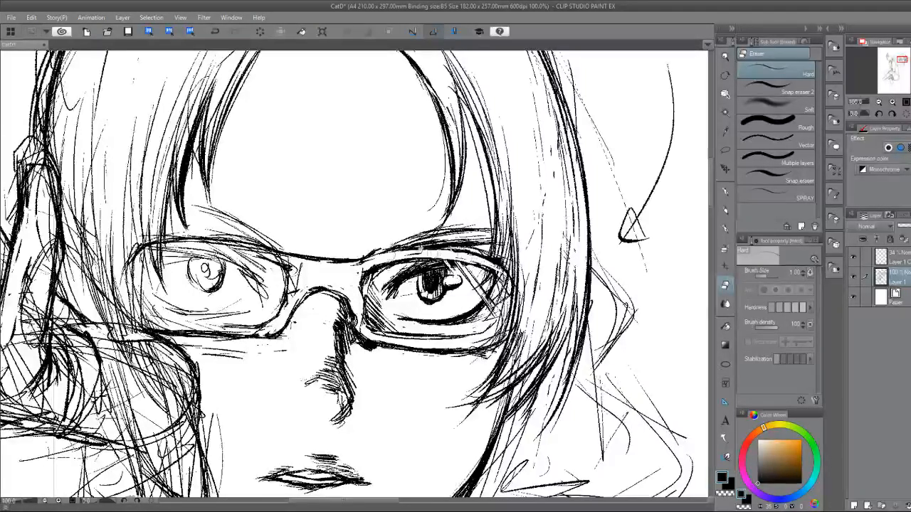
{"action": "key", "text": "p"}
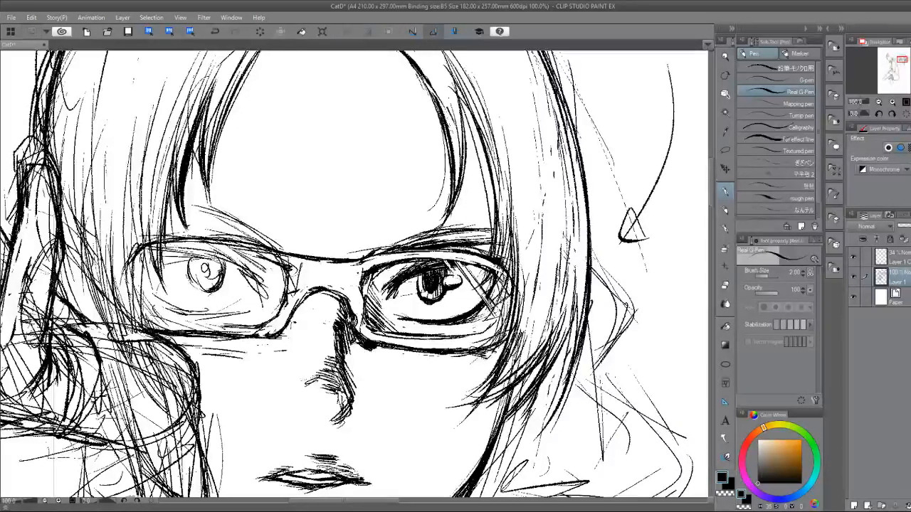
Try filling the glasses' bridge and upper rim with black, and undo the fills.
{"action": "left_click_drag", "start_coordinate": [313, 270], "coordinate": [353, 284]}
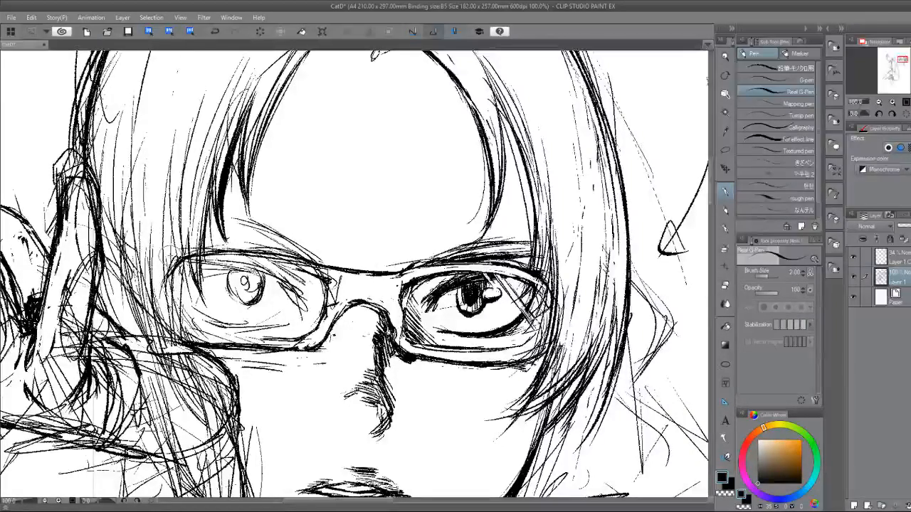
{"action": "key", "text": "g"}
{"action": "left_click", "coordinate": [377, 283]}
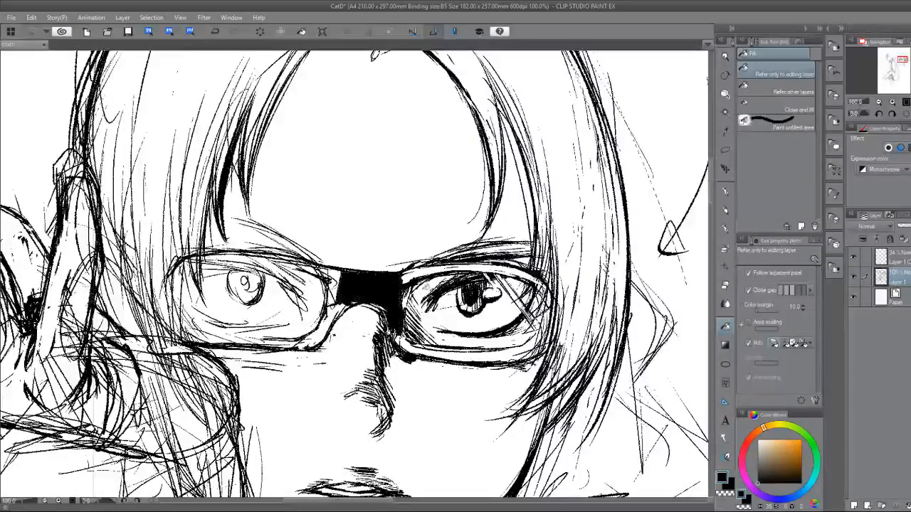
{"action": "left_click", "coordinate": [419, 275]}
{"action": "left_click", "coordinate": [442, 271]}
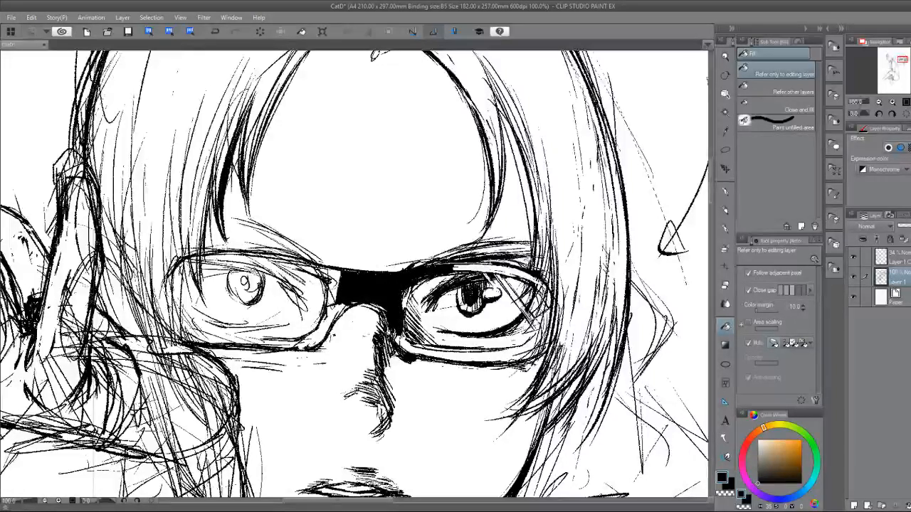
{"action": "left_click", "coordinate": [215, 31]}
{"action": "left_click", "coordinate": [215, 31]}
{"action": "left_click", "coordinate": [215, 32]}
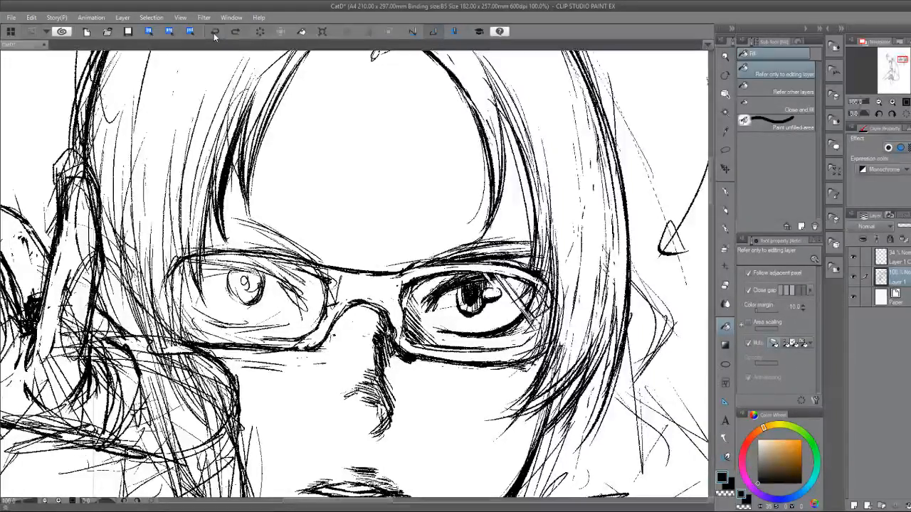
Touch up the upper outer corner of the frame around the dark, finished eye with the pen.
{"action": "key", "text": "e"}
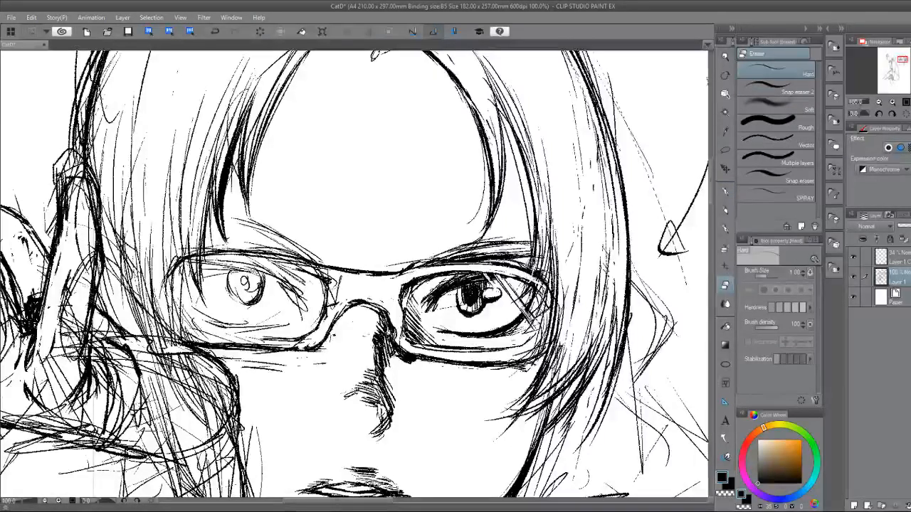
{"action": "key", "text": "p"}
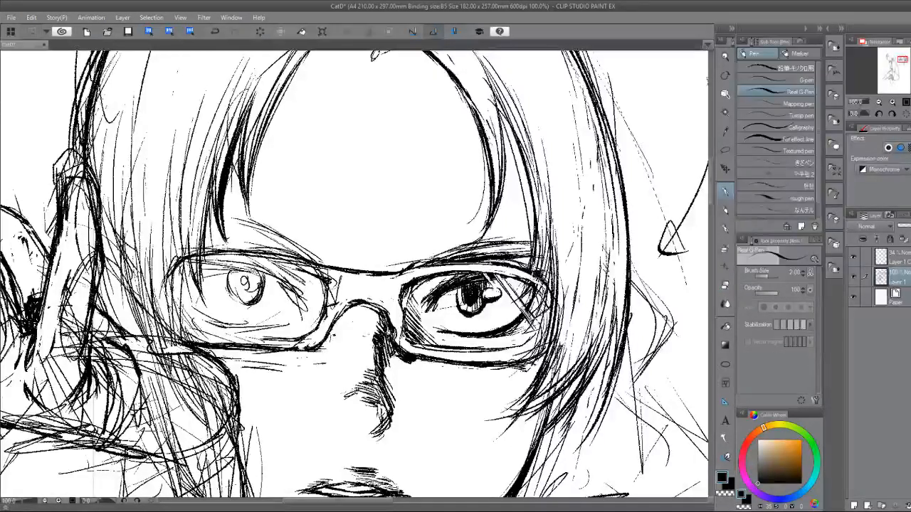
{"action": "mouse_move", "coordinate": [550, 348]}
{"action": "left_mouse_down"}
{"action": "mouse_move", "coordinate": [536, 379]}
{"action": "mouse_move", "coordinate": [544, 349]}
{"action": "mouse_move", "coordinate": [509, 348]}
{"action": "mouse_move", "coordinate": [542, 328]}
{"action": "mouse_move", "coordinate": [518, 347]}
{"action": "left_mouse_up"}
{"action": "left_click_drag", "start_coordinate": [517, 260], "coordinate": [484, 176]}
{"action": "mouse_move", "coordinate": [484, 176]}
{"action": "left_mouse_down"}
{"action": "mouse_move", "coordinate": [399, 280]}
{"action": "mouse_move", "coordinate": [472, 334]}
{"action": "left_mouse_up"}
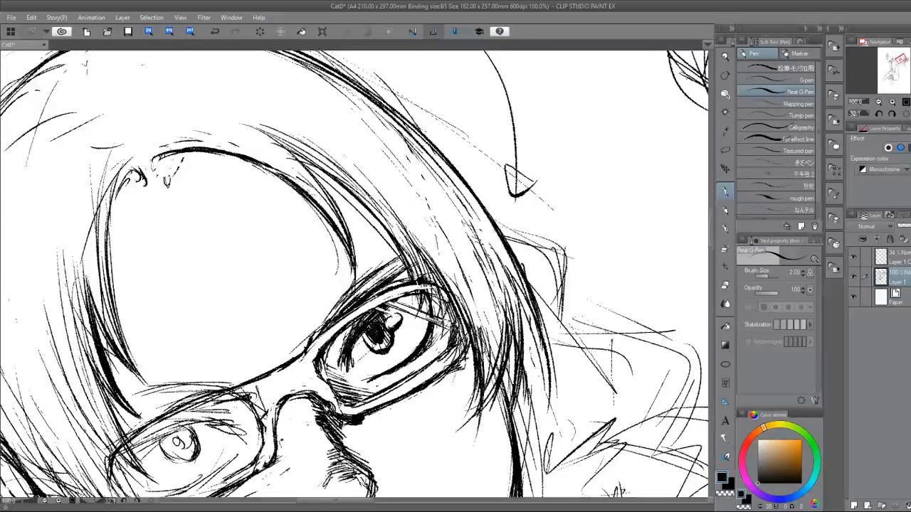
{"action": "mouse_move", "coordinate": [434, 286]}
{"action": "left_mouse_down"}
{"action": "mouse_move", "coordinate": [456, 306]}
{"action": "mouse_move", "coordinate": [445, 305]}
{"action": "left_mouse_up"}
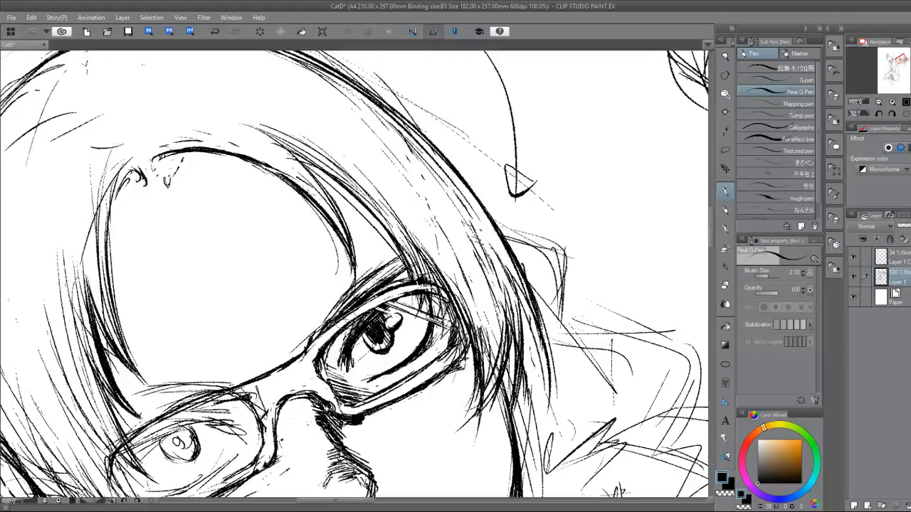
{"action": "left_click_drag", "start_coordinate": [434, 171], "coordinate": [484, 278]}
{"action": "mouse_move", "coordinate": [456, 370]}
{"action": "left_mouse_down"}
{"action": "mouse_move", "coordinate": [392, 258]}
{"action": "mouse_move", "coordinate": [372, 303]}
{"action": "mouse_move", "coordinate": [371, 260]}
{"action": "mouse_move", "coordinate": [448, 232]}
{"action": "left_mouse_up"}
{"action": "key", "text": "ctrl+at"}
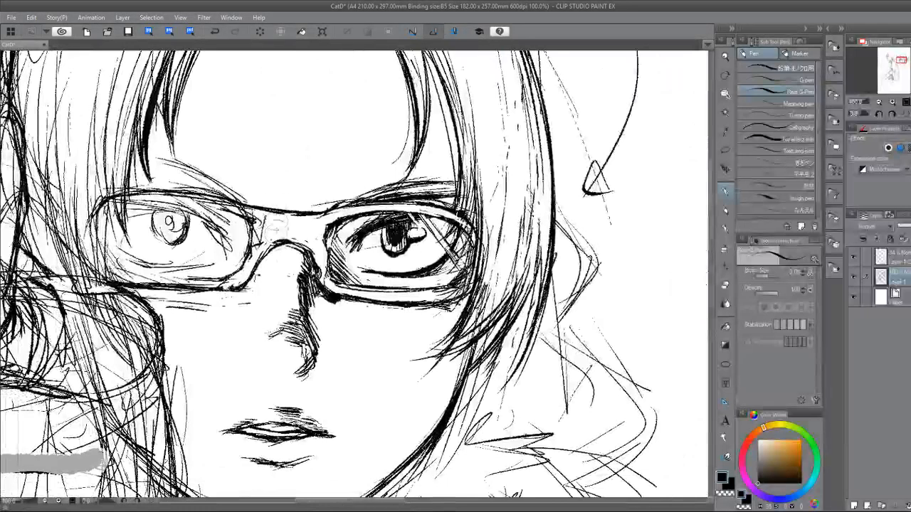
Erase and redraw the hand-side lens's inner edge where it curves down from the bridge.
{"action": "key", "text": "e"}
{"action": "mouse_move", "coordinate": [292, 236]}
{"action": "left_mouse_down"}
{"action": "mouse_move", "coordinate": [258, 238]}
{"action": "mouse_move", "coordinate": [257, 255]}
{"action": "mouse_move", "coordinate": [234, 259]}
{"action": "mouse_move", "coordinate": [240, 242]}
{"action": "mouse_move", "coordinate": [241, 256]}
{"action": "mouse_move", "coordinate": [222, 287]}
{"action": "left_mouse_up"}
{"action": "key", "text": "p"}
{"action": "left_click_drag", "start_coordinate": [247, 259], "coordinate": [217, 287]}
{"action": "key", "text": "e"}
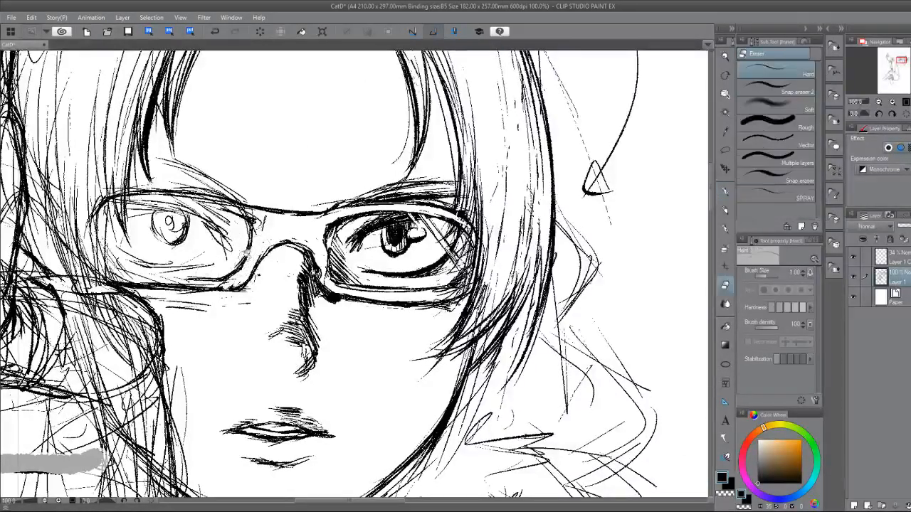
{"action": "left_click_drag", "start_coordinate": [246, 254], "coordinate": [213, 286]}
{"action": "key", "text": "p"}
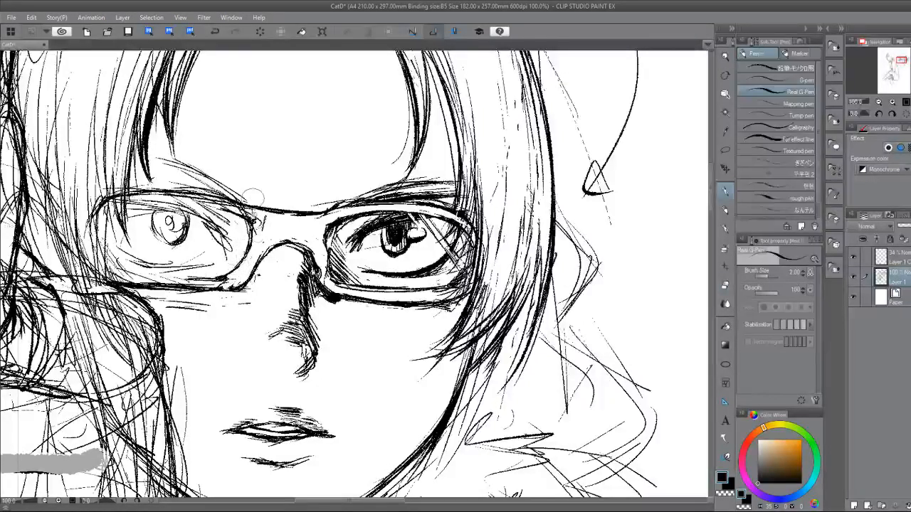
Erase the stray lines between the hand-side lens's inner edge and the nose bridge.
{"action": "key", "text": "e"}
{"action": "left_click_drag", "start_coordinate": [260, 222], "coordinate": [242, 265]}
{"action": "mouse_move", "coordinate": [264, 215]}
{"action": "left_mouse_down"}
{"action": "mouse_move", "coordinate": [249, 234]}
{"action": "mouse_move", "coordinate": [265, 210]}
{"action": "mouse_move", "coordinate": [282, 207]}
{"action": "mouse_move", "coordinate": [235, 197]}
{"action": "mouse_move", "coordinate": [230, 287]}
{"action": "left_mouse_up"}
{"action": "key", "text": "p"}
{"action": "key", "text": "p"}
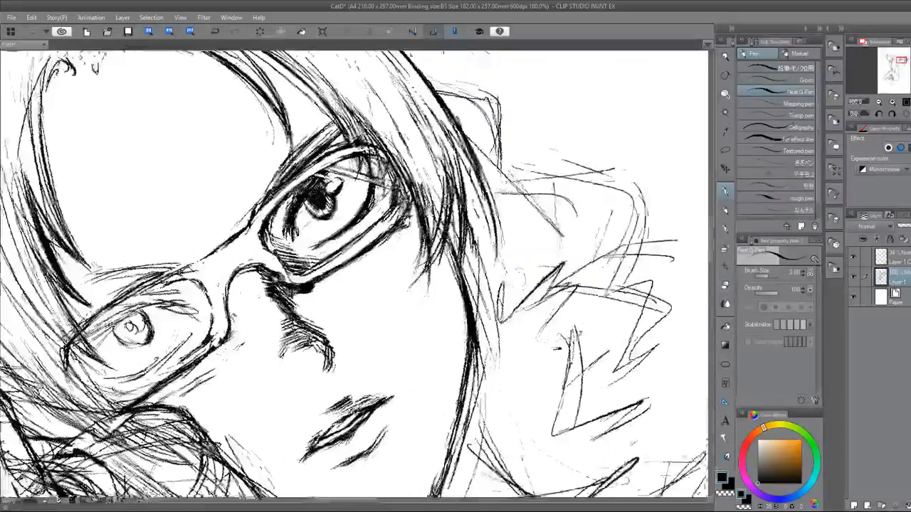
Redraw the hand-side lens's upper rim from the bridge outward and add the inner line of its outer corner.
{"action": "mouse_move", "coordinate": [247, 224]}
{"action": "left_mouse_down"}
{"action": "mouse_move", "coordinate": [170, 279]}
{"action": "mouse_move", "coordinate": [185, 265]}
{"action": "mouse_move", "coordinate": [107, 307]}
{"action": "mouse_move", "coordinate": [64, 352]}
{"action": "left_mouse_up"}
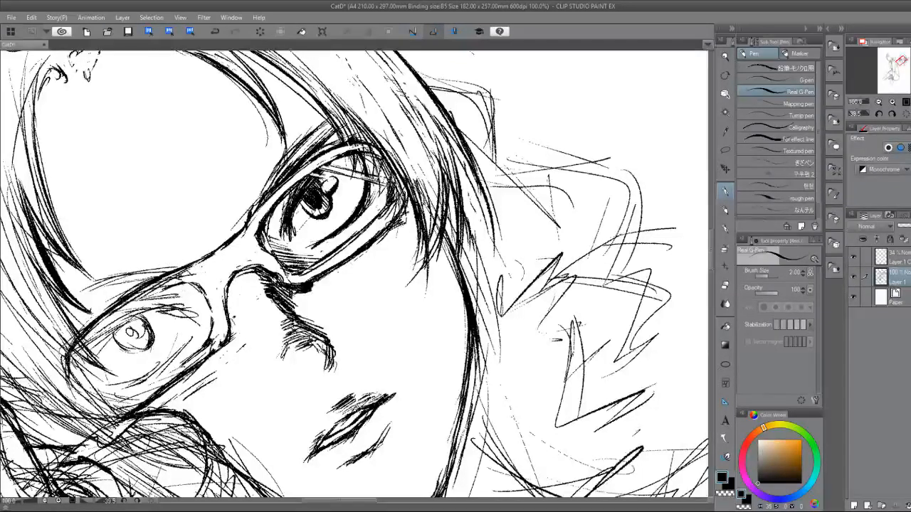
{"action": "key", "text": "e"}
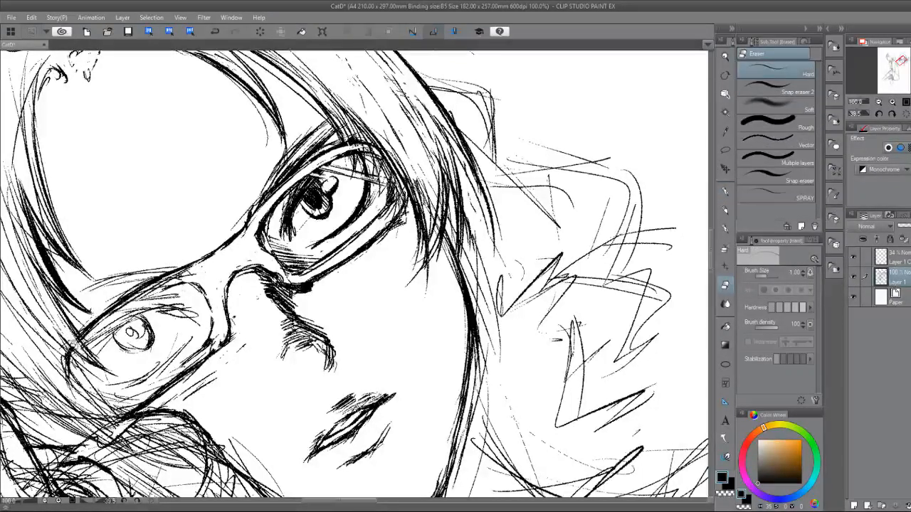
{"action": "key", "text": "p"}
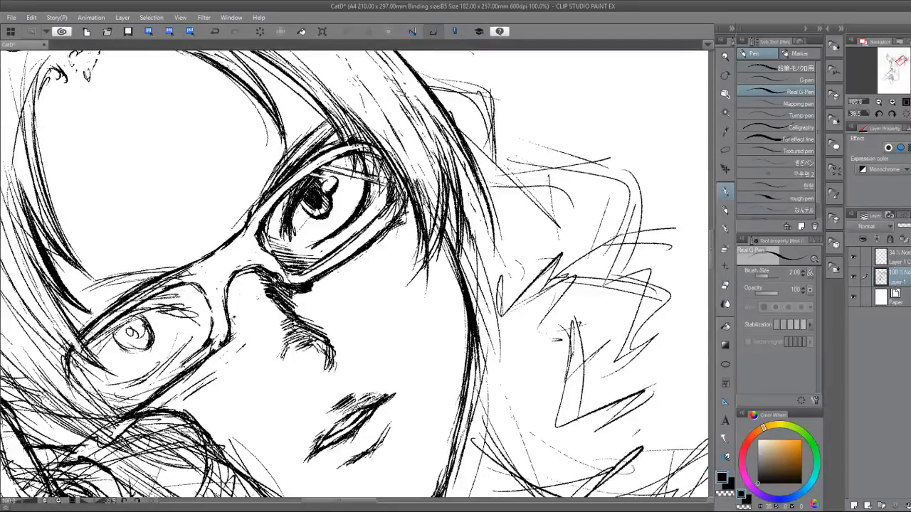
{"action": "left_click_drag", "start_coordinate": [76, 353], "coordinate": [93, 387]}
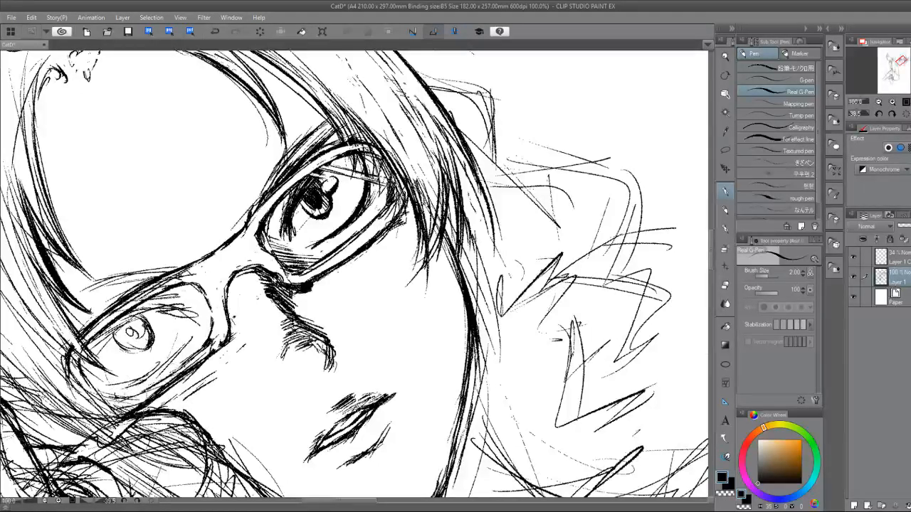
Erase the rough lines along the hand-side lens's lower rim, from the inner corner to the outer edge.
{"action": "key", "text": "e"}
{"action": "left_click_drag", "start_coordinate": [211, 343], "coordinate": [163, 383]}
{"action": "scroll", "coordinate": [227, 287], "scroll_direction": "down", "scroll_amount": 2}
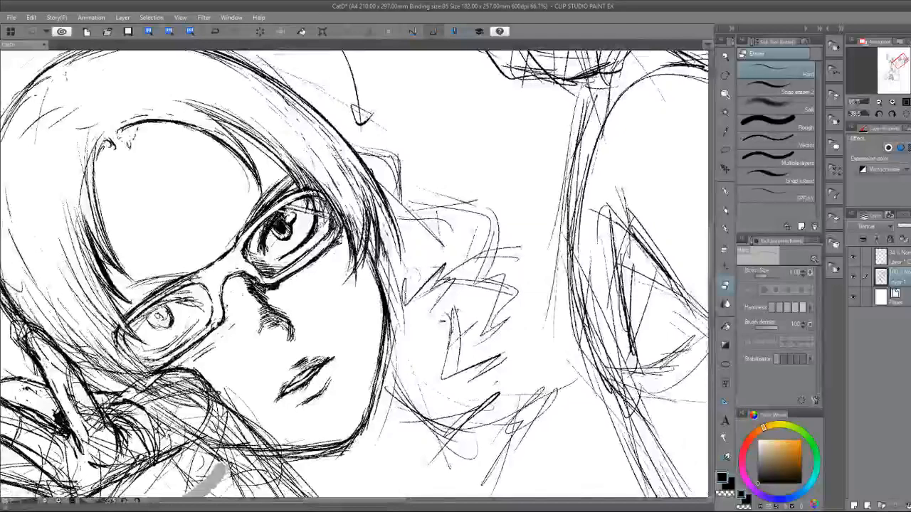
{"action": "left_click_drag", "start_coordinate": [228, 286], "coordinate": [275, 363]}
{"action": "scroll", "coordinate": [275, 363], "scroll_direction": "up", "scroll_amount": 3}
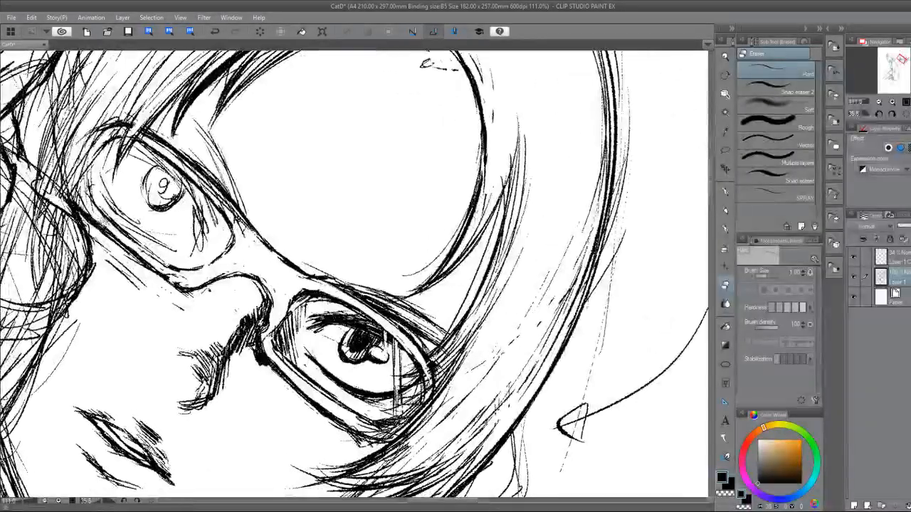
{"action": "mouse_move", "coordinate": [79, 205]}
{"action": "left_mouse_down"}
{"action": "mouse_move", "coordinate": [97, 233]}
{"action": "mouse_move", "coordinate": [176, 285]}
{"action": "left_mouse_up"}
{"action": "key", "text": "p"}
{"action": "key", "text": "e"}
{"action": "key", "text": "p"}
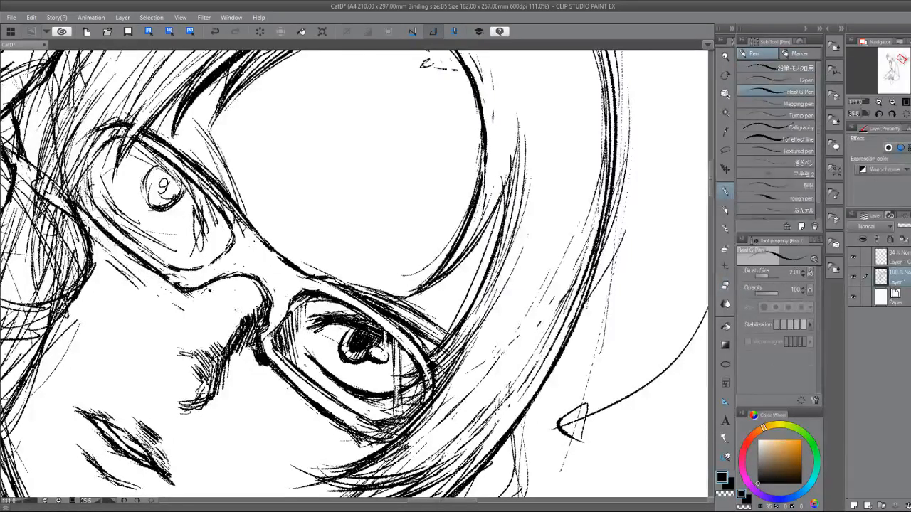
{"action": "key", "text": "e"}
{"action": "left_click_drag", "start_coordinate": [82, 185], "coordinate": [166, 269]}
Redraw the inner edge of the hand-side lens's lower rim with repeated curved pen strokes.
{"action": "key", "text": "p"}
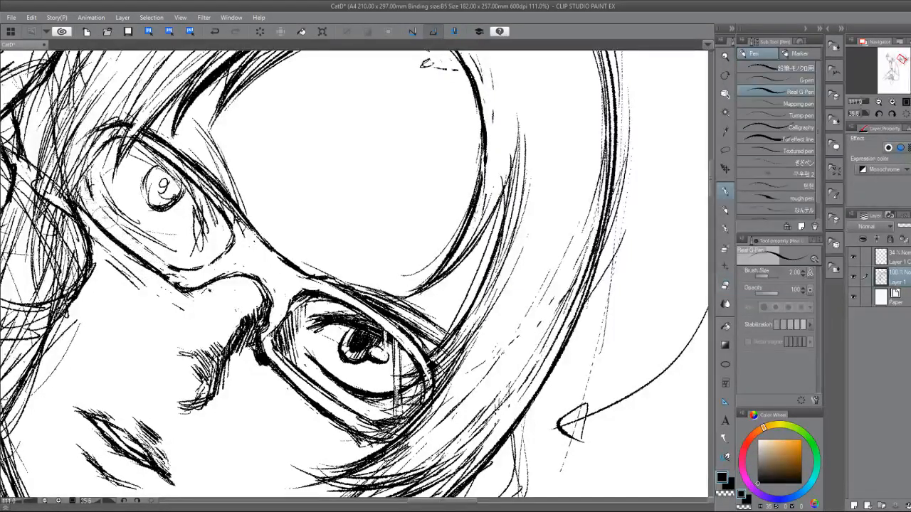
{"action": "left_click_drag", "start_coordinate": [87, 178], "coordinate": [144, 247]}
{"action": "left_click_drag", "start_coordinate": [113, 217], "coordinate": [178, 275]}
{"action": "left_click_drag", "start_coordinate": [96, 185], "coordinate": [155, 254]}
{"action": "key", "text": "e"}
{"action": "key", "text": "p"}
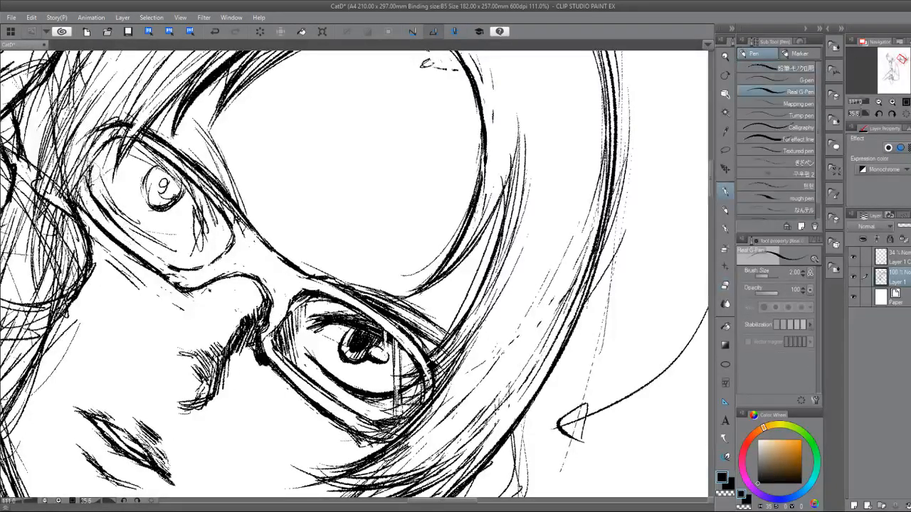
{"action": "key", "text": "e"}
{"action": "key", "text": "p"}
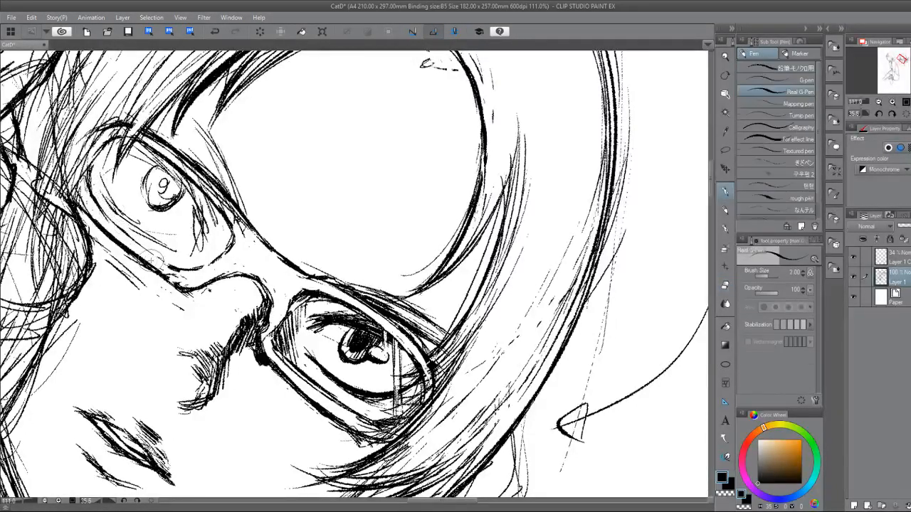
{"action": "mouse_move", "coordinate": [138, 235]}
{"action": "left_mouse_down"}
{"action": "mouse_move", "coordinate": [140, 342]}
{"action": "mouse_move", "coordinate": [175, 327]}
{"action": "left_mouse_up"}
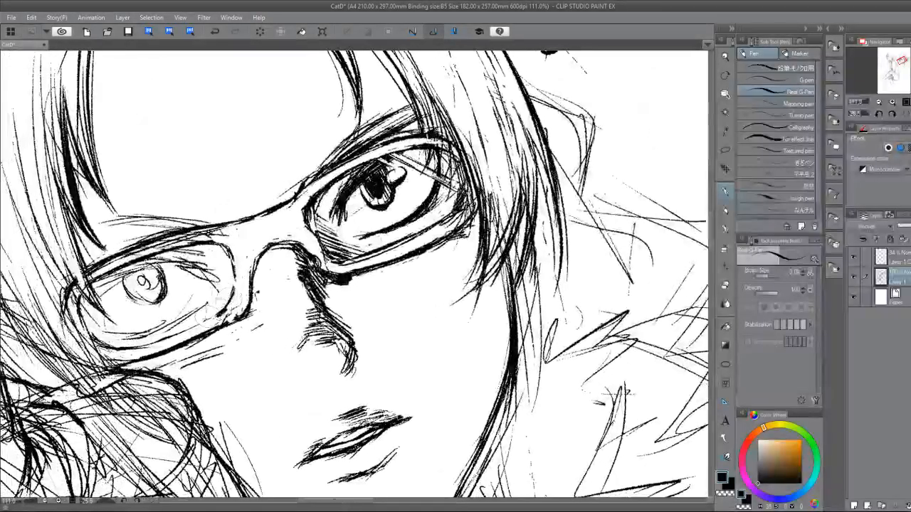
{"action": "key", "text": "e"}
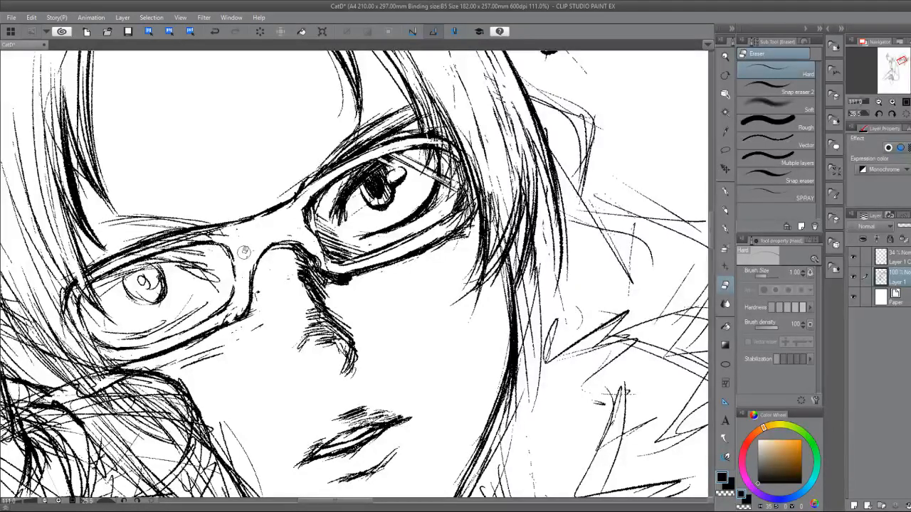
Erase the inner edges of both lenses and the underside of the glasses' nose bridge.
{"action": "mouse_move", "coordinate": [259, 269]}
{"action": "left_mouse_down"}
{"action": "mouse_move", "coordinate": [242, 301]}
{"action": "mouse_move", "coordinate": [249, 280]}
{"action": "mouse_move", "coordinate": [249, 310]}
{"action": "mouse_move", "coordinate": [239, 267]}
{"action": "mouse_move", "coordinate": [225, 304]}
{"action": "left_mouse_up"}
{"action": "key", "text": "p"}
{"action": "key", "text": "e"}
{"action": "mouse_move", "coordinate": [296, 238]}
{"action": "left_mouse_down"}
{"action": "mouse_move", "coordinate": [319, 260]}
{"action": "mouse_move", "coordinate": [289, 234]}
{"action": "mouse_move", "coordinate": [301, 251]}
{"action": "mouse_move", "coordinate": [309, 234]}
{"action": "mouse_move", "coordinate": [327, 253]}
{"action": "mouse_move", "coordinate": [305, 206]}
{"action": "left_mouse_up"}
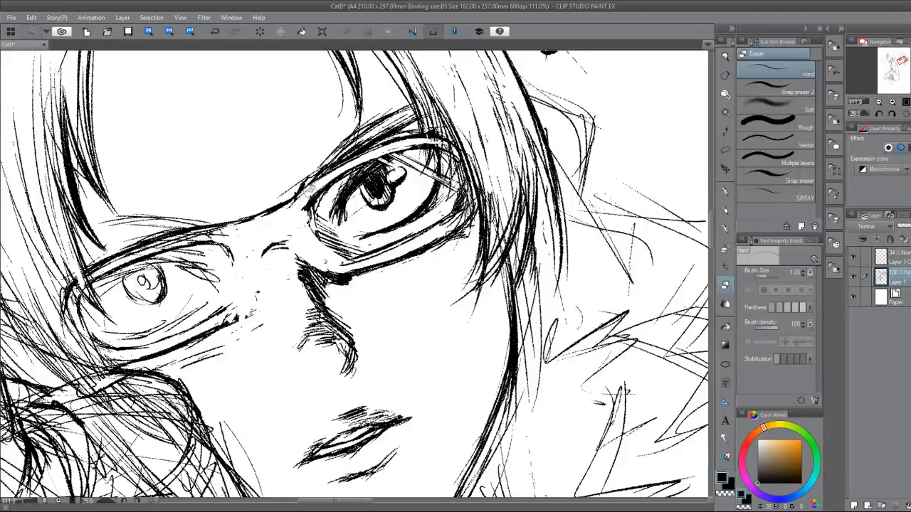
Redraw the inner edges of both lenses and the lower curve of the nose bridge with cleaner pen lines.
{"action": "key", "text": "p"}
{"action": "mouse_move", "coordinate": [211, 235]}
{"action": "left_mouse_down"}
{"action": "mouse_move", "coordinate": [288, 191]}
{"action": "mouse_move", "coordinate": [313, 181]}
{"action": "mouse_move", "coordinate": [282, 212]}
{"action": "mouse_move", "coordinate": [333, 181]}
{"action": "left_mouse_up"}
{"action": "key", "text": "e"}
{"action": "key", "text": "p"}
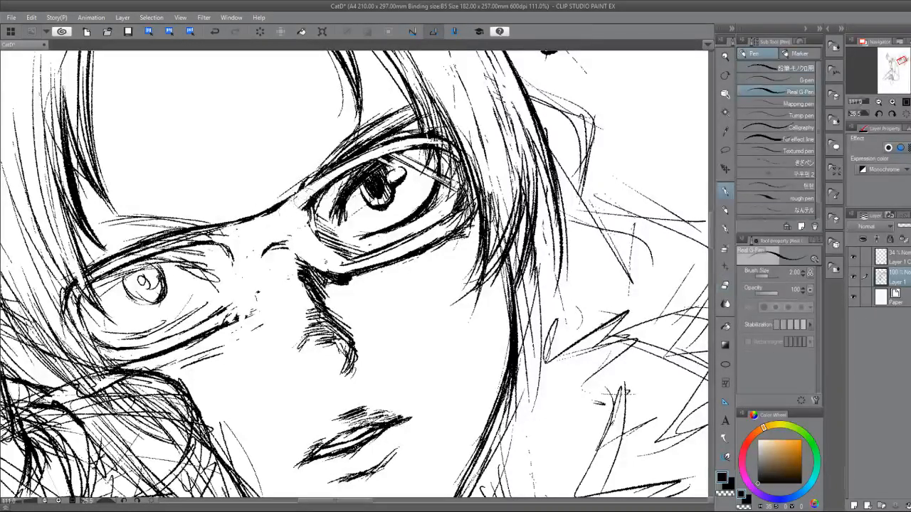
{"action": "mouse_move", "coordinate": [294, 210]}
{"action": "left_mouse_down"}
{"action": "mouse_move", "coordinate": [321, 186]}
{"action": "mouse_move", "coordinate": [302, 204]}
{"action": "mouse_move", "coordinate": [317, 247]}
{"action": "mouse_move", "coordinate": [339, 270]}
{"action": "left_mouse_up"}
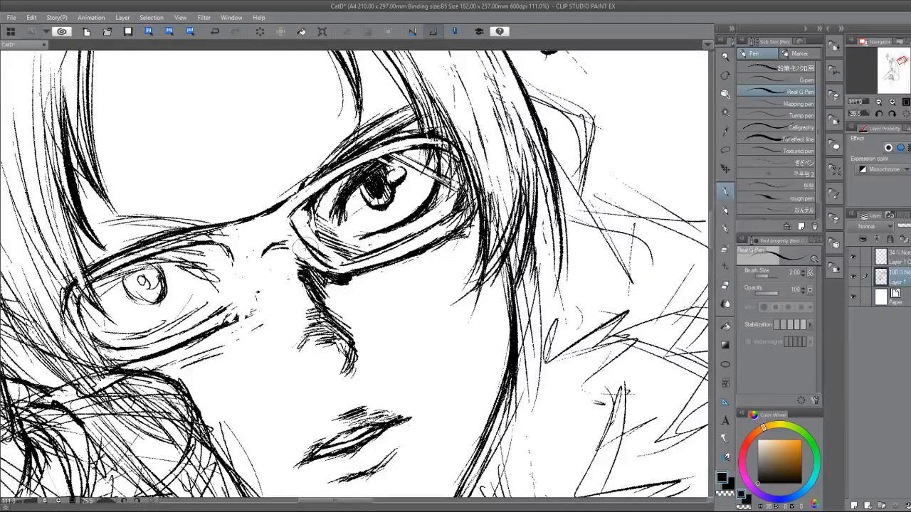
{"action": "mouse_move", "coordinate": [229, 235]}
{"action": "left_mouse_down"}
{"action": "mouse_move", "coordinate": [246, 263]}
{"action": "mouse_move", "coordinate": [219, 303]}
{"action": "left_mouse_up"}
{"action": "left_click_drag", "start_coordinate": [247, 275], "coordinate": [217, 314]}
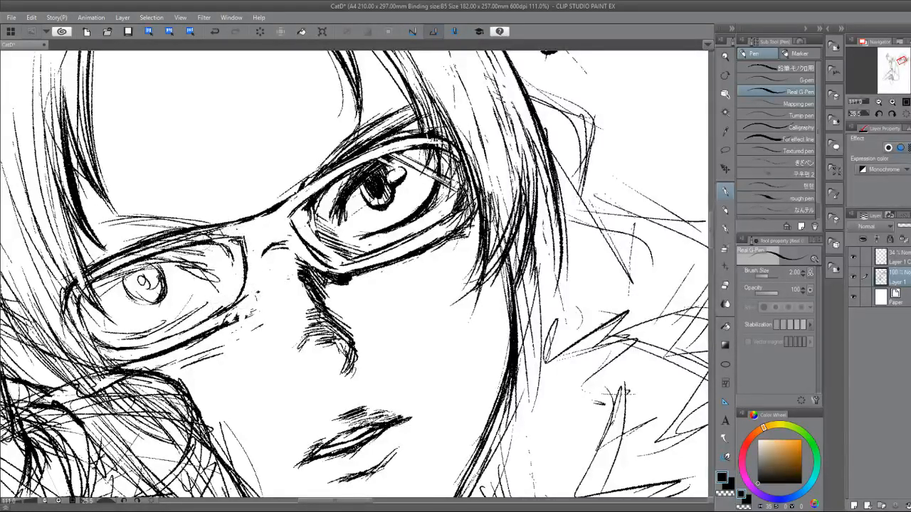
{"action": "mouse_move", "coordinate": [240, 230]}
{"action": "left_mouse_down"}
{"action": "mouse_move", "coordinate": [256, 228]}
{"action": "mouse_move", "coordinate": [246, 254]}
{"action": "left_mouse_up"}
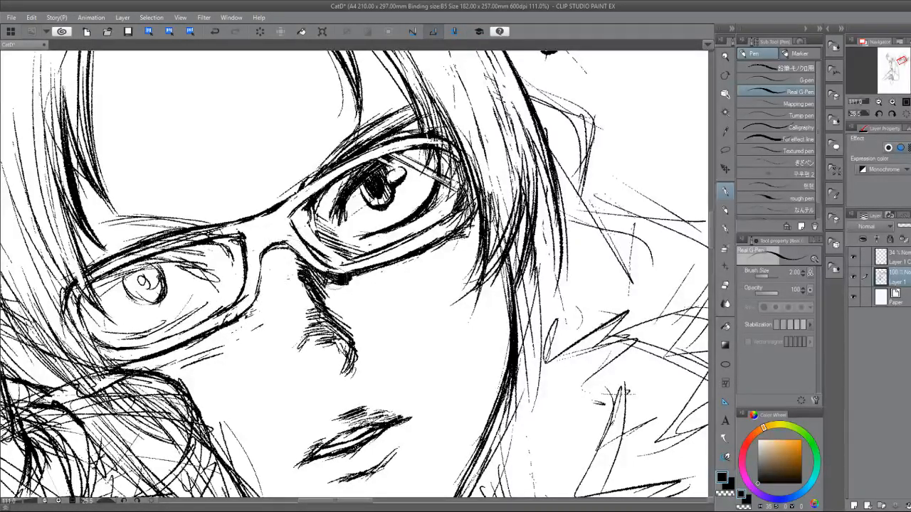
Erase the leftover lines inside the far-side lens's inner edge and redraw its lower inner corner.
{"action": "key", "text": "e"}
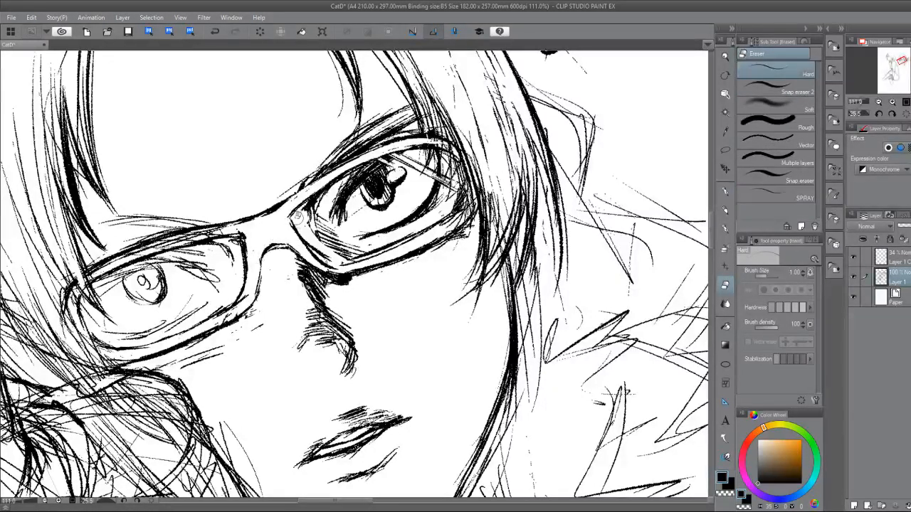
{"action": "left_click_drag", "start_coordinate": [301, 217], "coordinate": [318, 253]}
{"action": "mouse_move", "coordinate": [306, 207]}
{"action": "left_mouse_down"}
{"action": "mouse_move", "coordinate": [338, 252]}
{"action": "mouse_move", "coordinate": [336, 246]}
{"action": "mouse_move", "coordinate": [352, 252]}
{"action": "mouse_move", "coordinate": [344, 257]}
{"action": "mouse_move", "coordinate": [345, 304]}
{"action": "mouse_move", "coordinate": [329, 327]}
{"action": "left_mouse_up"}
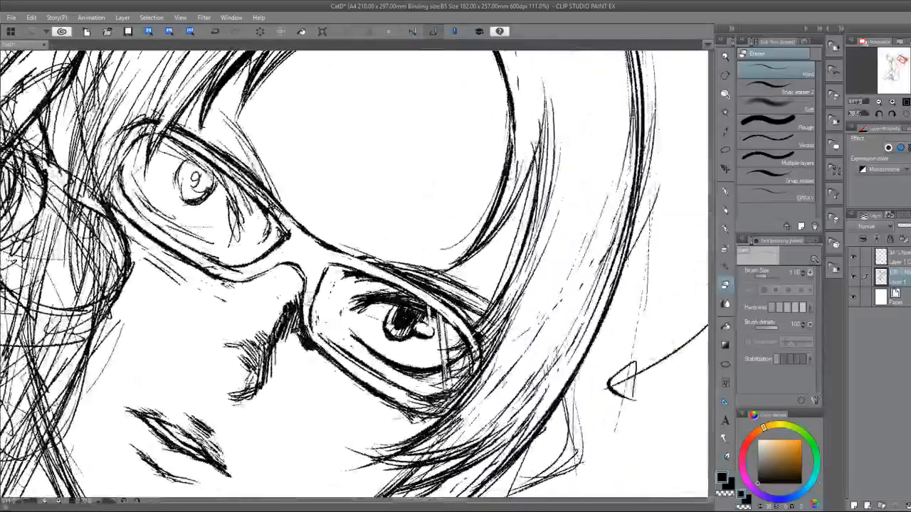
{"action": "key", "text": "p"}
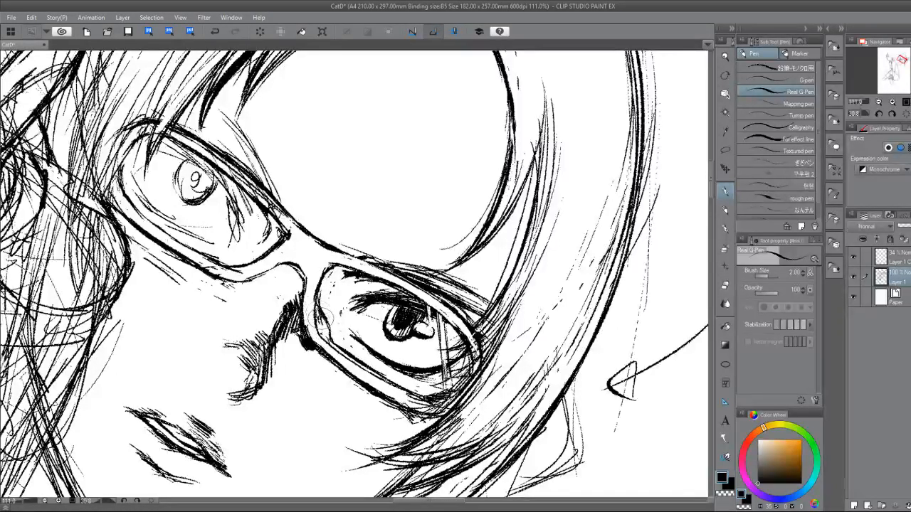
{"action": "mouse_move", "coordinate": [321, 323]}
{"action": "left_mouse_down"}
{"action": "mouse_move", "coordinate": [342, 348]}
{"action": "mouse_move", "coordinate": [387, 330]}
{"action": "left_mouse_up"}
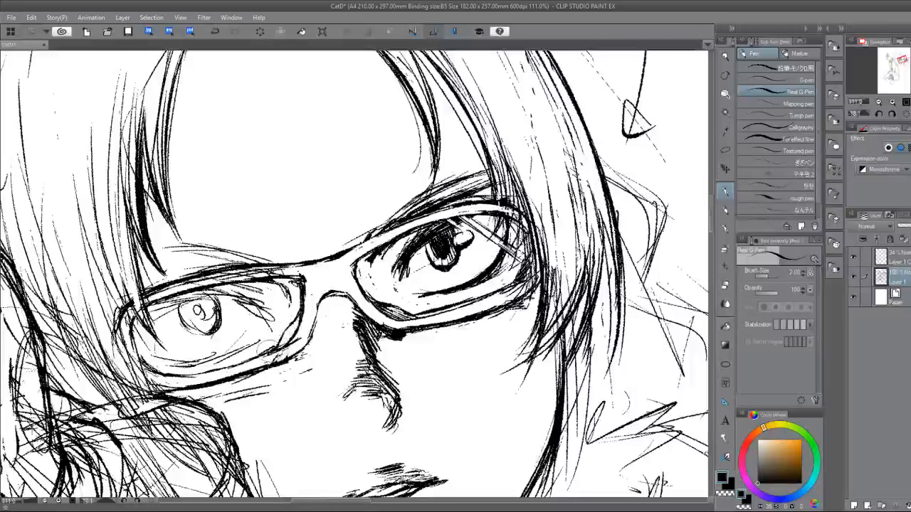
Thicken the hand-side lens's lower inner corner and tidy the line at its upper inner corner.
{"action": "left_click_drag", "start_coordinate": [297, 324], "coordinate": [279, 348]}
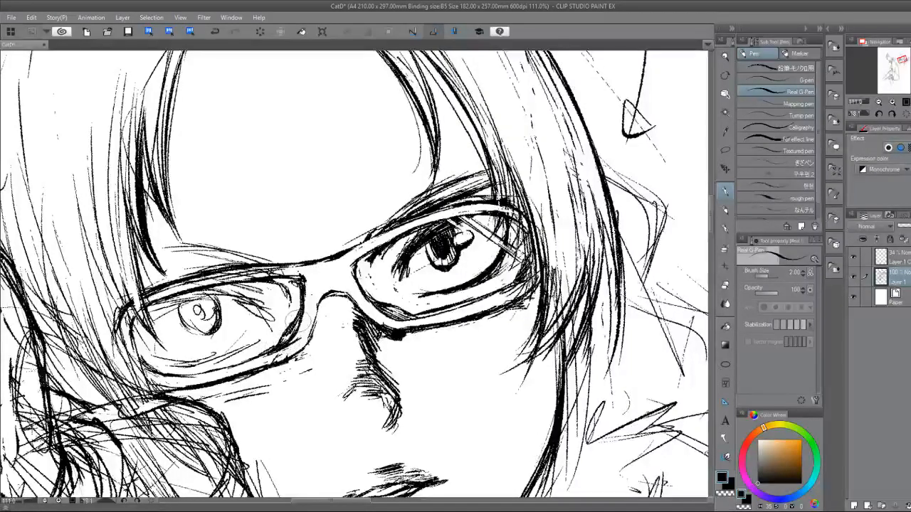
{"action": "key", "text": "e"}
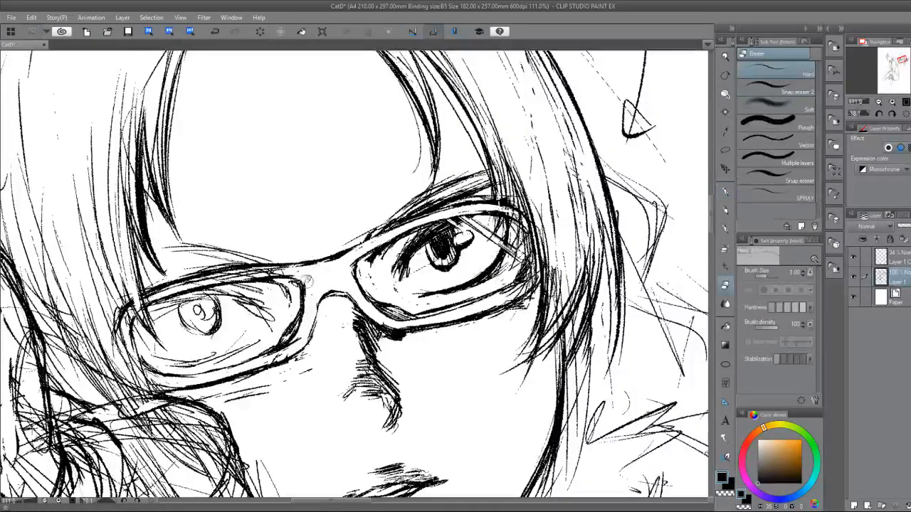
{"action": "key", "text": "p"}
{"action": "left_click_drag", "start_coordinate": [289, 276], "coordinate": [305, 285]}
{"action": "key", "text": "e"}
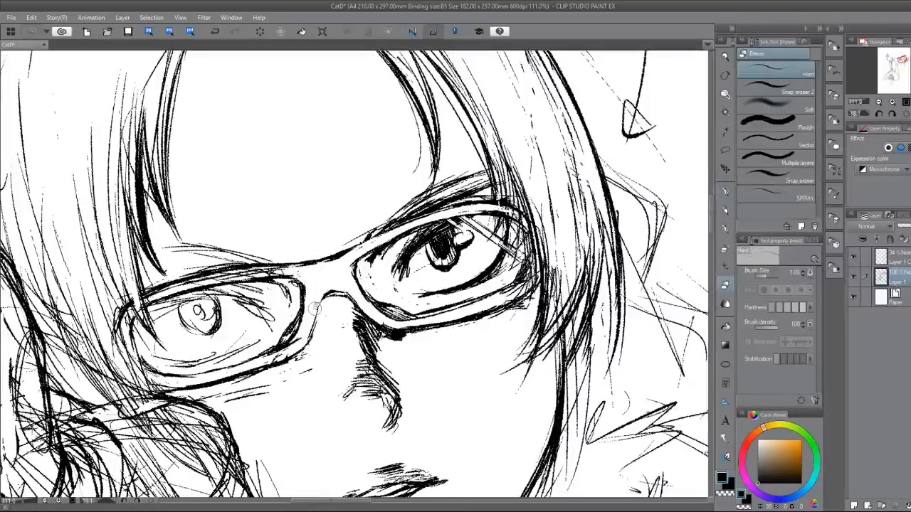
{"action": "key", "text": "p"}
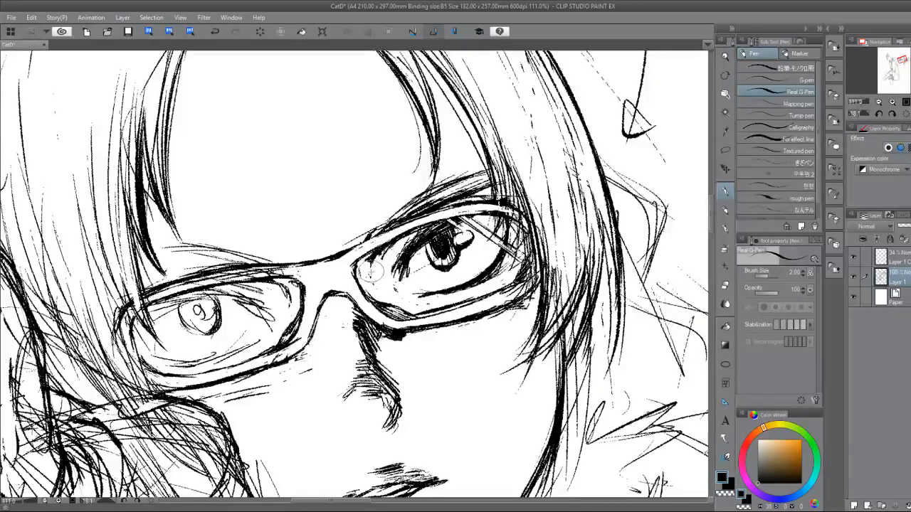
Hatch the far-side lens's inner corner, darken the bridge's lower edge and shade the side of the nose below it.
{"action": "mouse_move", "coordinate": [368, 262]}
{"action": "left_mouse_down"}
{"action": "mouse_move", "coordinate": [358, 272]}
{"action": "mouse_move", "coordinate": [366, 284]}
{"action": "left_mouse_up"}
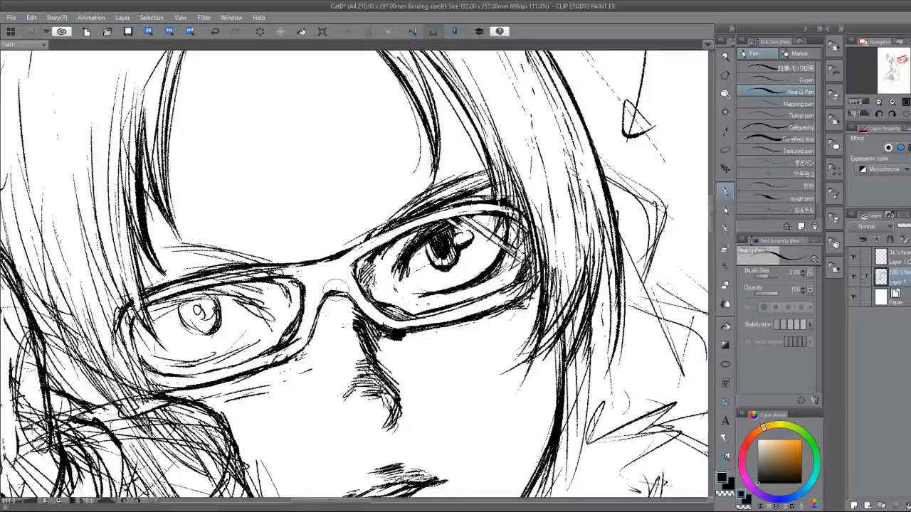
{"action": "key", "text": "e"}
{"action": "key", "text": "p"}
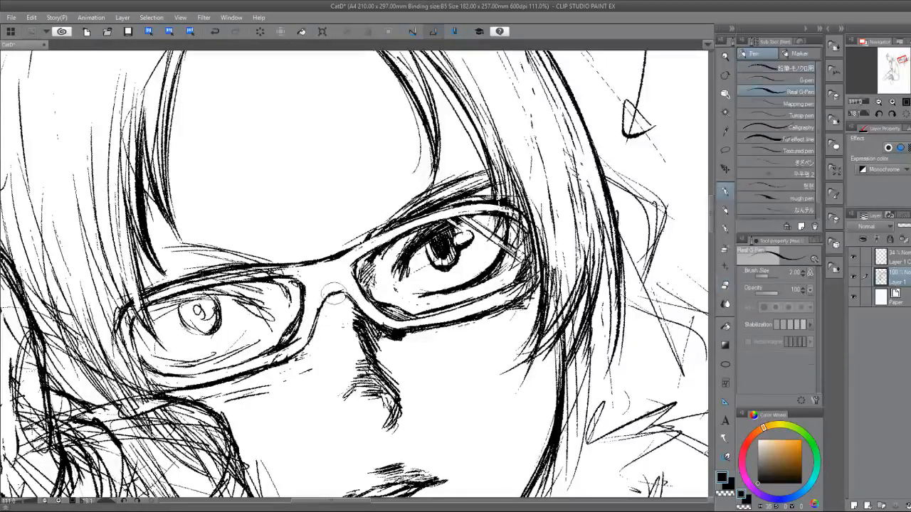
{"action": "left_click_drag", "start_coordinate": [350, 303], "coordinate": [365, 323]}
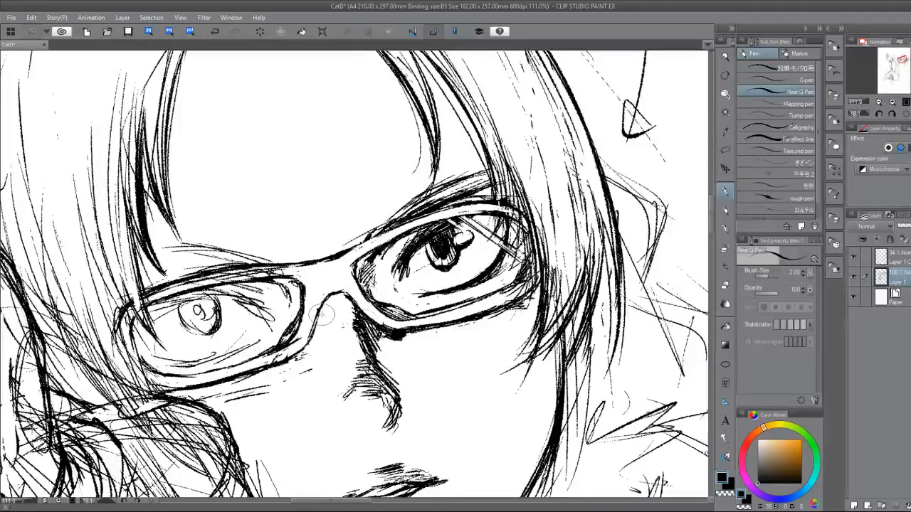
{"action": "left_click_drag", "start_coordinate": [326, 306], "coordinate": [316, 344]}
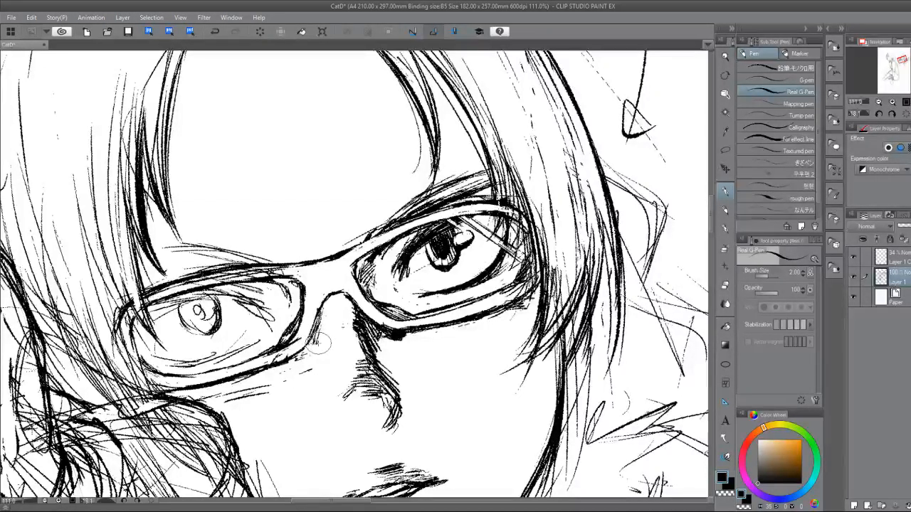
Darken the hand-side eye's upper eyelid above the iris with short pen strokes.
{"action": "mouse_move", "coordinate": [244, 298]}
{"action": "left_mouse_down"}
{"action": "mouse_move", "coordinate": [254, 304]}
{"action": "mouse_move", "coordinate": [246, 306]}
{"action": "left_mouse_up"}
{"action": "mouse_move", "coordinate": [192, 295]}
{"action": "left_mouse_down"}
{"action": "mouse_move", "coordinate": [145, 310]}
{"action": "mouse_move", "coordinate": [218, 298]}
{"action": "left_mouse_up"}
{"action": "left_click_drag", "start_coordinate": [205, 293], "coordinate": [236, 305]}
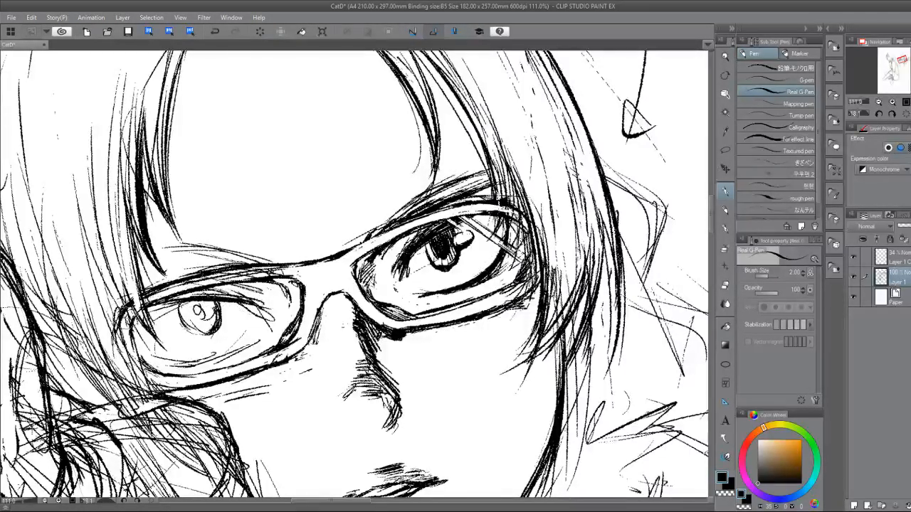
Straighten the canvas rotation, then extend the hand-side eye's upper eyelid toward the inner corner, trimming and redrawing its line.
{"action": "scroll", "coordinate": [333, 396], "scroll_direction": "down", "scroll_amount": 2}
{"action": "key", "text": "ctrl+at"}
{"action": "scroll", "coordinate": [365, 422], "scroll_direction": "up", "scroll_amount": 3}
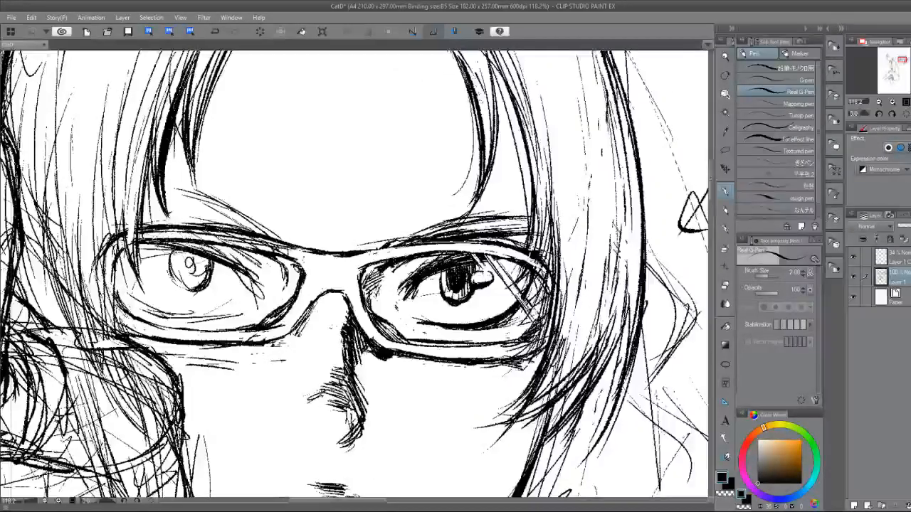
{"action": "left_click_drag", "start_coordinate": [222, 262], "coordinate": [249, 281]}
{"action": "left_click_drag", "start_coordinate": [203, 242], "coordinate": [252, 286]}
{"action": "key", "text": "e"}
{"action": "left_click_drag", "start_coordinate": [229, 258], "coordinate": [262, 291]}
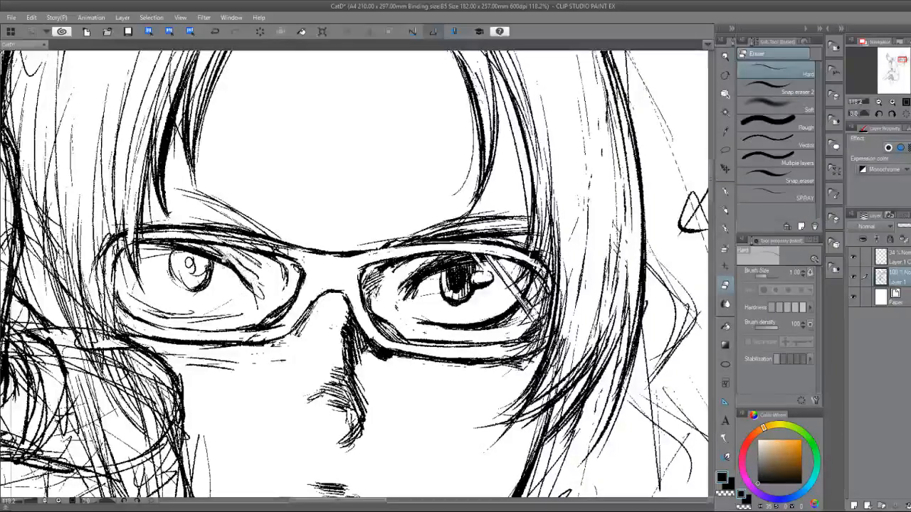
{"action": "key", "text": "p"}
{"action": "left_click_drag", "start_coordinate": [208, 252], "coordinate": [250, 288]}
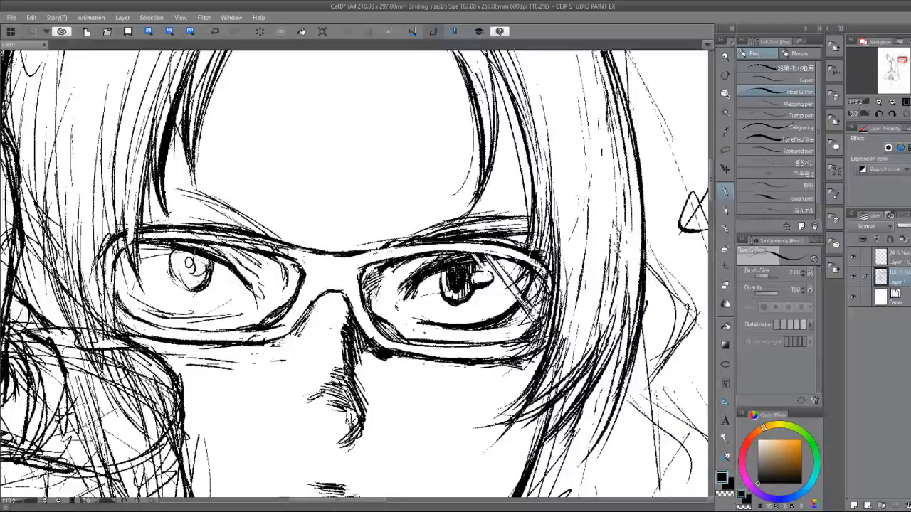
Redraw the hand-side eye's lower eyelid as a thicker curve and reinforce its outer end.
{"action": "left_click_drag", "start_coordinate": [121, 290], "coordinate": [208, 320]}
{"action": "mouse_move", "coordinate": [147, 307]}
{"action": "left_mouse_down"}
{"action": "mouse_move", "coordinate": [234, 315]}
{"action": "mouse_move", "coordinate": [213, 316]}
{"action": "left_mouse_up"}
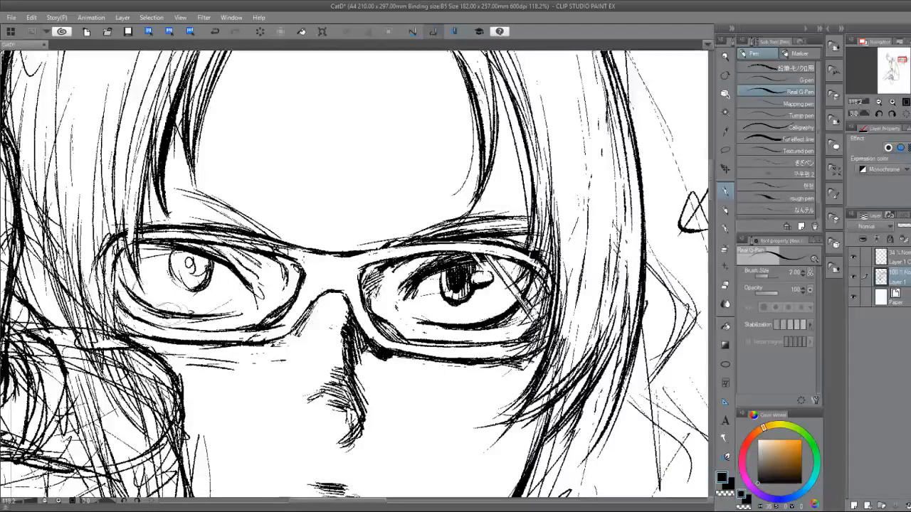
{"action": "key", "text": "e"}
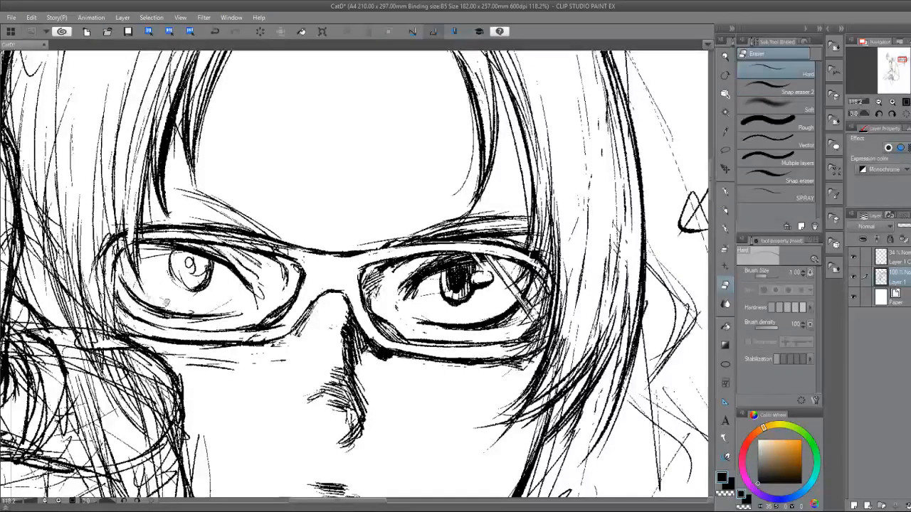
{"action": "key", "text": "p"}
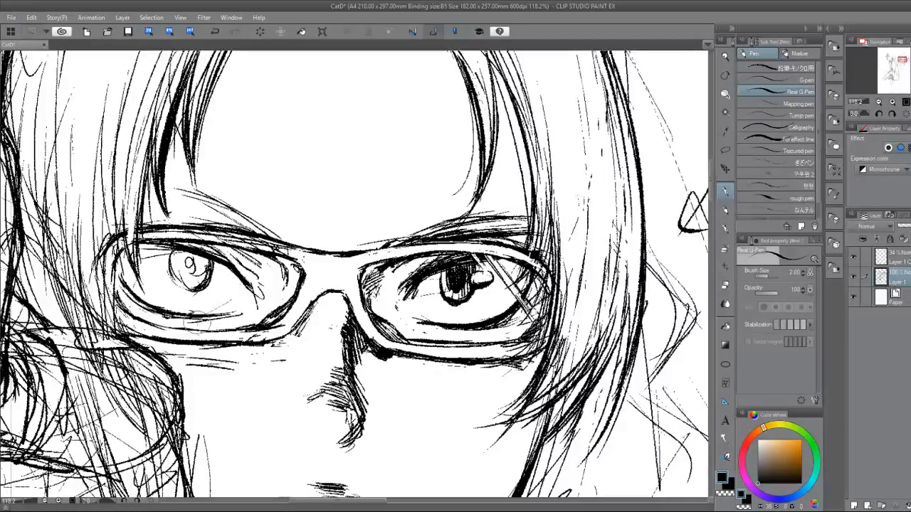
{"action": "left_click_drag", "start_coordinate": [118, 252], "coordinate": [138, 294]}
Redraw the hand-side eye's iris outline and open its inner side for a rounded highlight.
{"action": "mouse_move", "coordinate": [174, 252]}
{"action": "left_mouse_down"}
{"action": "mouse_move", "coordinate": [173, 276]}
{"action": "mouse_move", "coordinate": [192, 296]}
{"action": "left_mouse_up"}
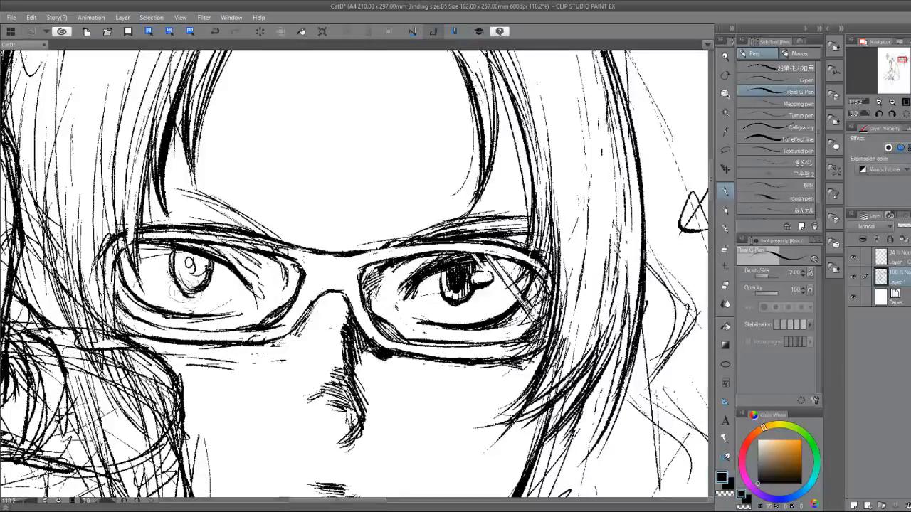
{"action": "key", "text": "e"}
{"action": "mouse_move", "coordinate": [176, 256]}
{"action": "left_mouse_down"}
{"action": "mouse_move", "coordinate": [176, 285]}
{"action": "mouse_move", "coordinate": [200, 299]}
{"action": "left_mouse_up"}
{"action": "key", "text": "p"}
{"action": "key", "text": "e"}
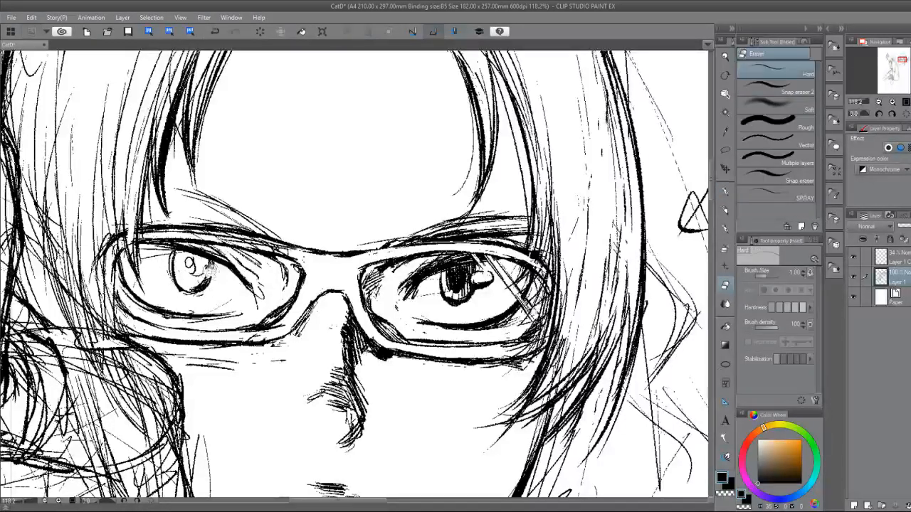
{"action": "key", "text": "p"}
{"action": "left_click_drag", "start_coordinate": [213, 269], "coordinate": [204, 279]}
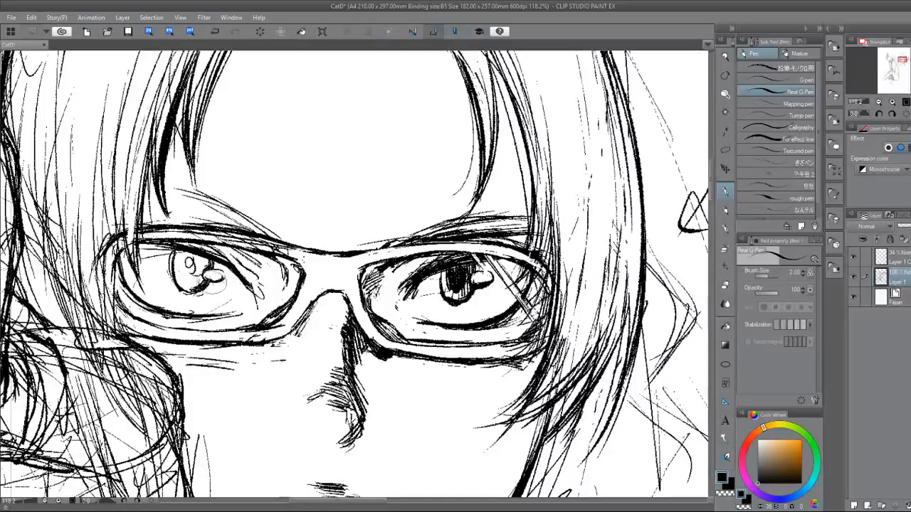
Fill the hand-side eye's pupil with dense dark hatching and clean up the edge around the highlight.
{"action": "mouse_move", "coordinate": [207, 270]}
{"action": "left_mouse_down"}
{"action": "mouse_move", "coordinate": [214, 274]}
{"action": "mouse_move", "coordinate": [186, 288]}
{"action": "left_mouse_up"}
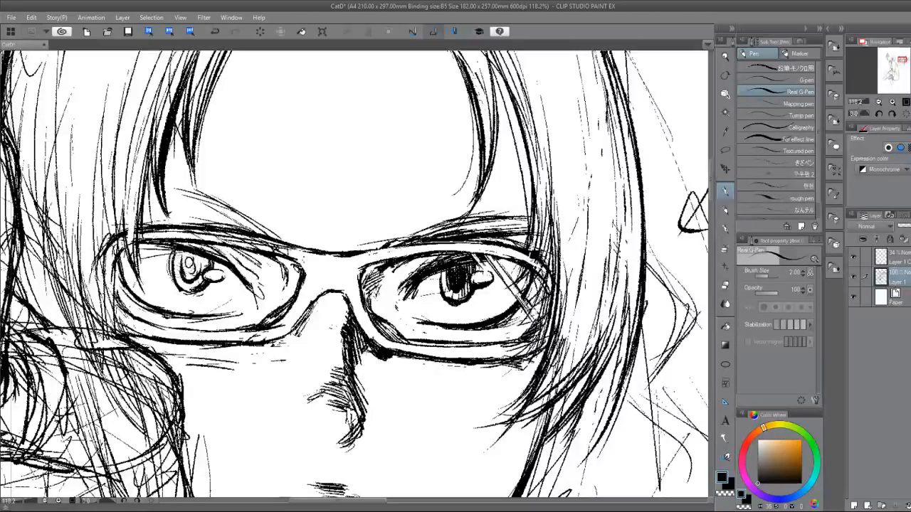
{"action": "key", "text": "b"}
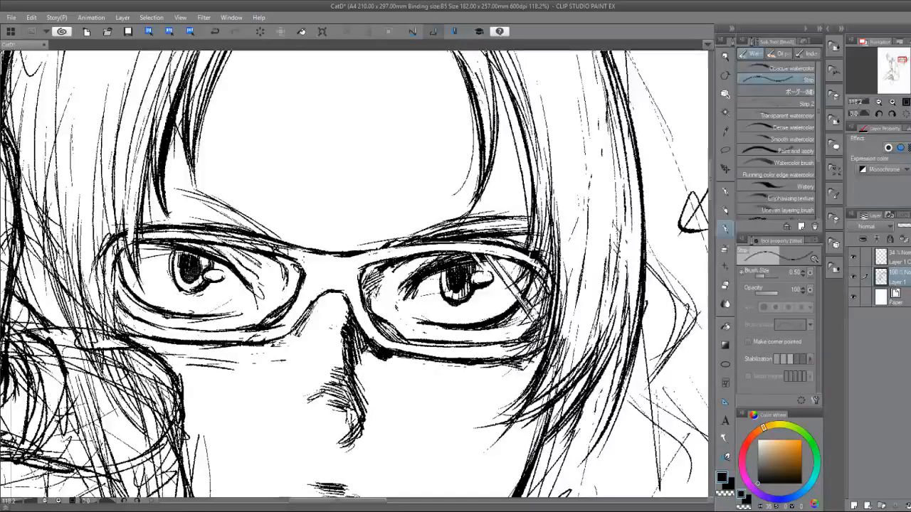
{"action": "key", "text": "p"}
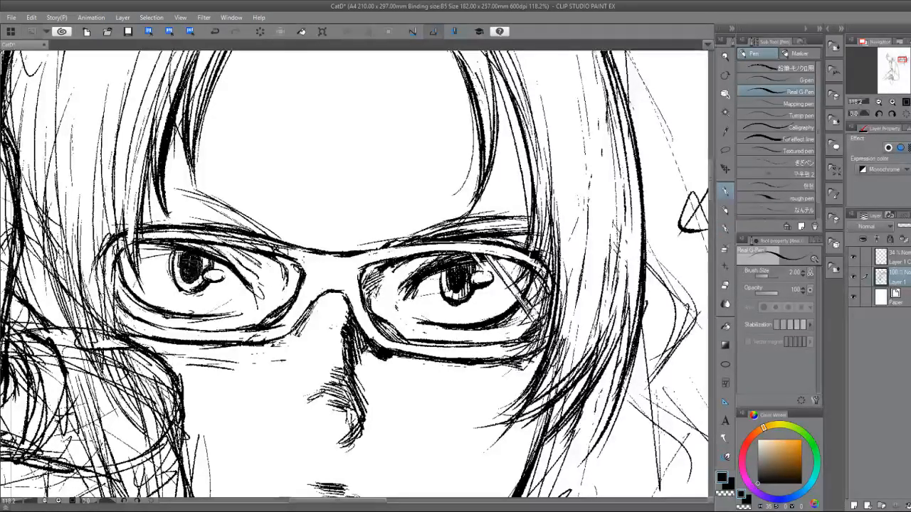
{"action": "key", "text": "e"}
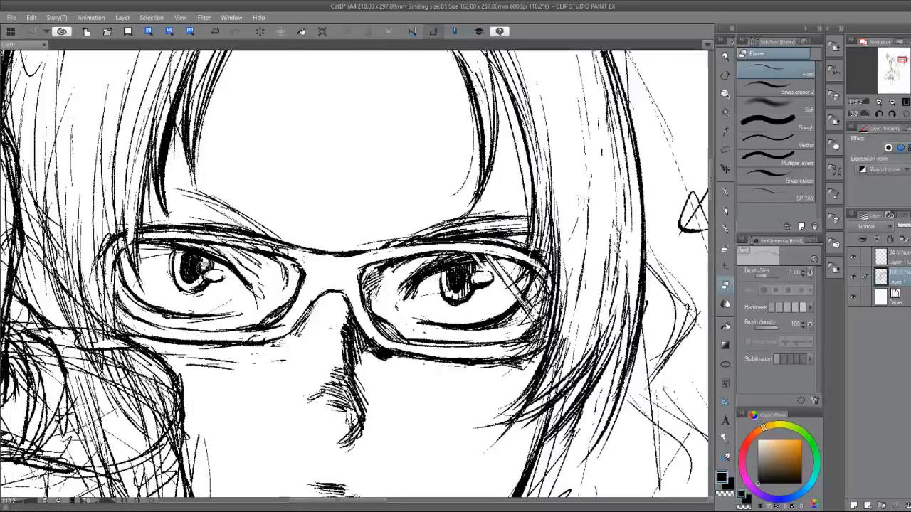
{"action": "key", "text": "p"}
{"action": "mouse_move", "coordinate": [184, 250]}
{"action": "left_mouse_down"}
{"action": "mouse_move", "coordinate": [176, 265]}
{"action": "mouse_move", "coordinate": [192, 271]}
{"action": "left_mouse_up"}
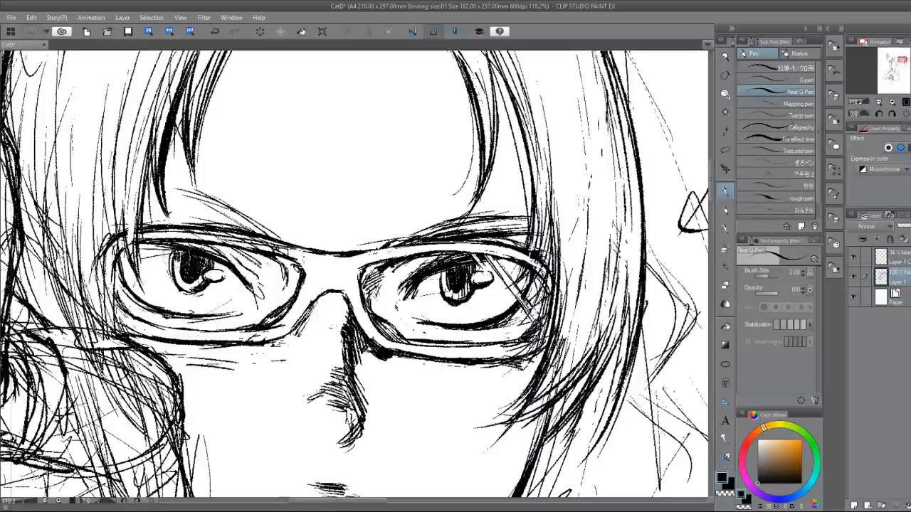
{"action": "key", "text": "e"}
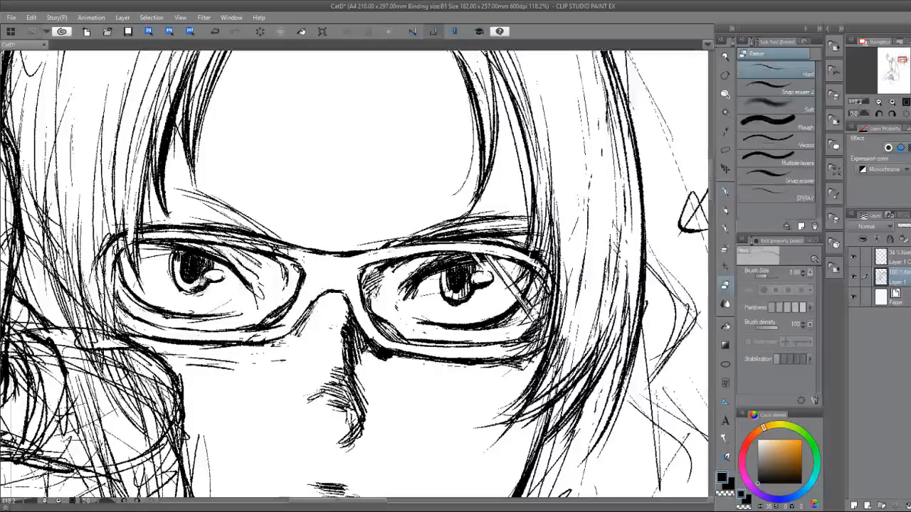
{"action": "key", "text": "p"}
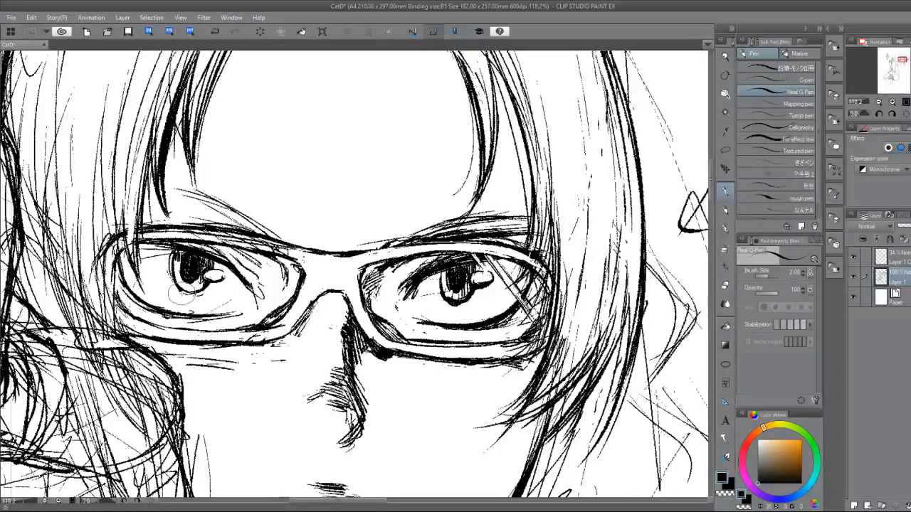
{"action": "left_click_drag", "start_coordinate": [182, 293], "coordinate": [224, 388]}
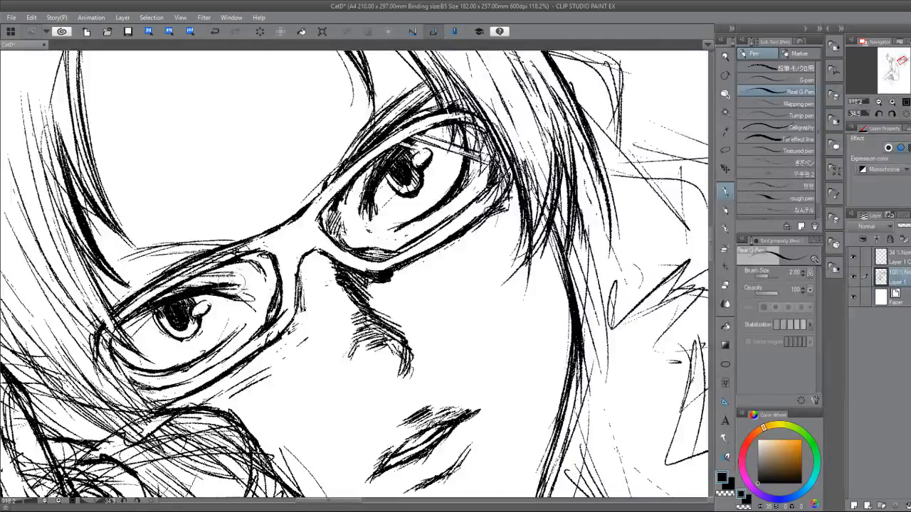
Erase the stray lines inside the hand-side lens by the eye's inner corner and touch up the line under that eye.
{"action": "key", "text": "e"}
{"action": "left_click_drag", "start_coordinate": [237, 271], "coordinate": [250, 288]}
{"action": "key", "text": "p"}
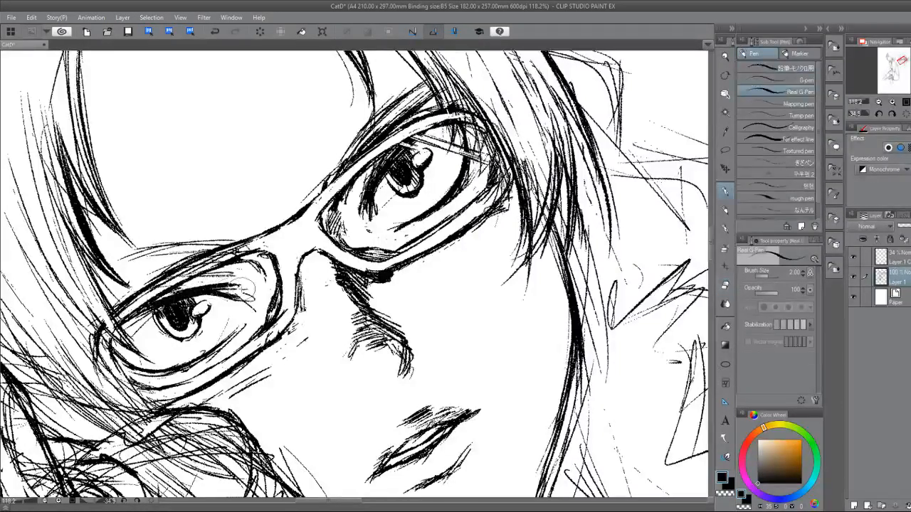
{"action": "left_click_drag", "start_coordinate": [203, 356], "coordinate": [233, 328]}
Draw the hand-side eyebrow as a thick tapering stroke above the glasses frame and extend its outer end under the hair strand.
{"action": "left_click_drag", "start_coordinate": [482, 138], "coordinate": [542, 262]}
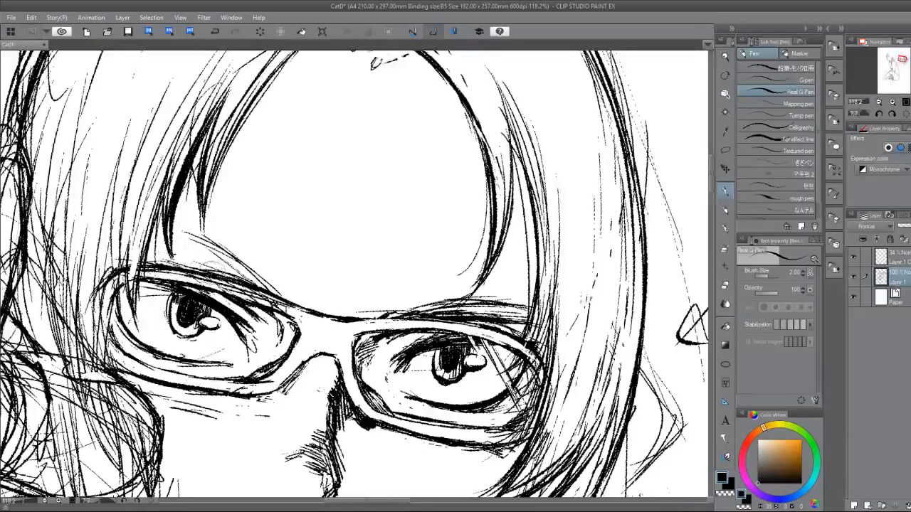
{"action": "left_click_drag", "start_coordinate": [177, 232], "coordinate": [246, 269]}
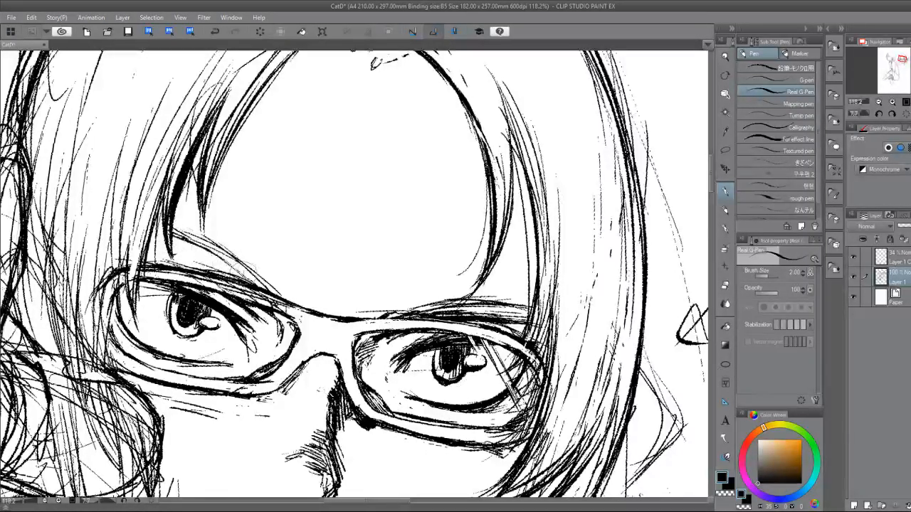
{"action": "mouse_move", "coordinate": [191, 236]}
{"action": "left_mouse_down"}
{"action": "mouse_move", "coordinate": [232, 249]}
{"action": "mouse_move", "coordinate": [266, 285]}
{"action": "left_mouse_up"}
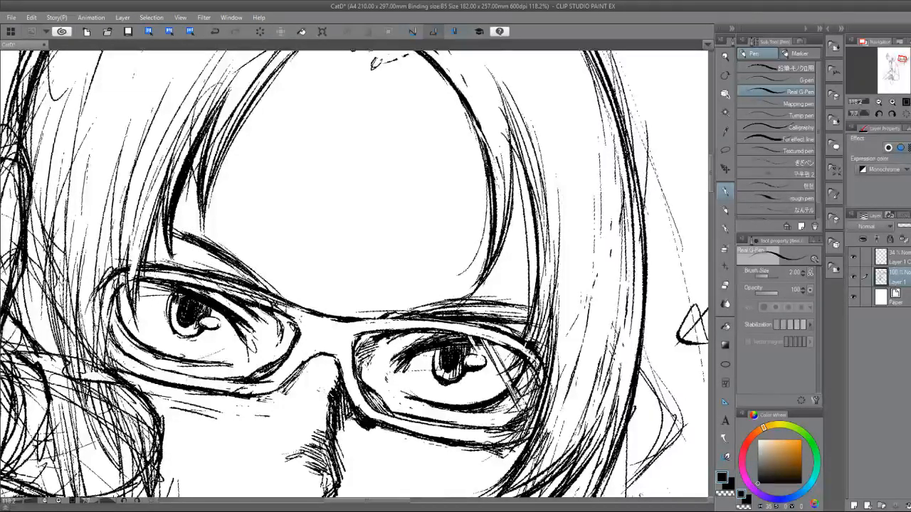
{"action": "left_click_drag", "start_coordinate": [320, 334], "coordinate": [287, 218]}
{"action": "left_click_drag", "start_coordinate": [455, 313], "coordinate": [463, 264]}
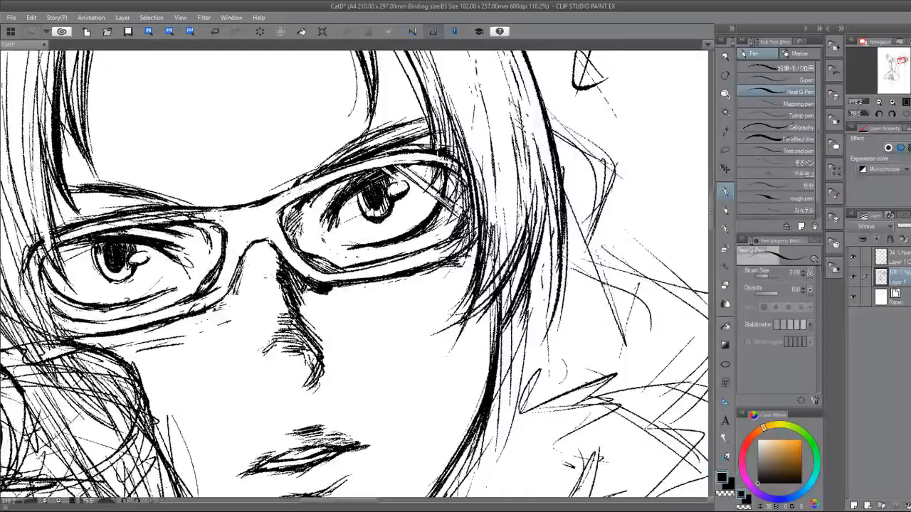
{"action": "left_click_drag", "start_coordinate": [442, 151], "coordinate": [364, 123]}
{"action": "left_click_drag", "start_coordinate": [284, 285], "coordinate": [431, 217]}
{"action": "left_click_drag", "start_coordinate": [181, 212], "coordinate": [131, 267]}
{"action": "left_click_drag", "start_coordinate": [164, 240], "coordinate": [132, 263]}
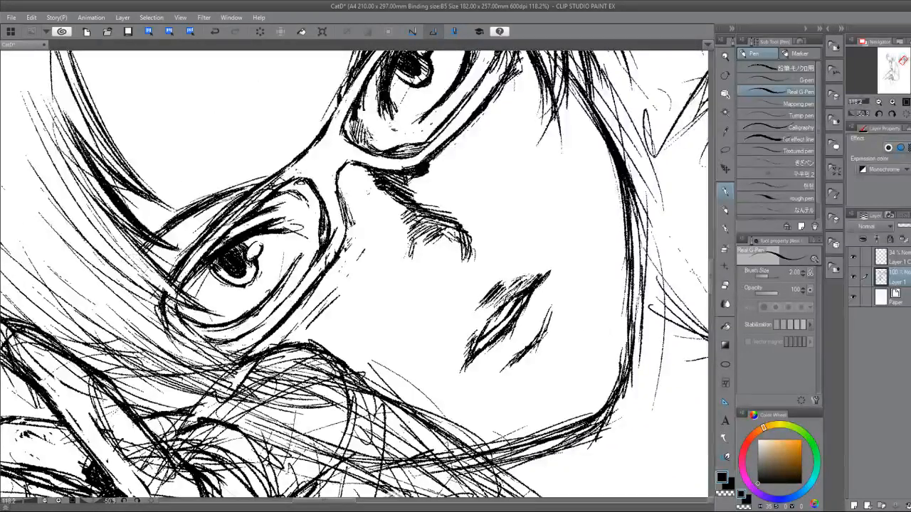
Reinforce the eyebrow on the side away from the hand with darker strokes and clean up its edges.
{"action": "left_click_drag", "start_coordinate": [399, 157], "coordinate": [469, 222]}
{"action": "left_click_drag", "start_coordinate": [441, 235], "coordinate": [346, 328]}
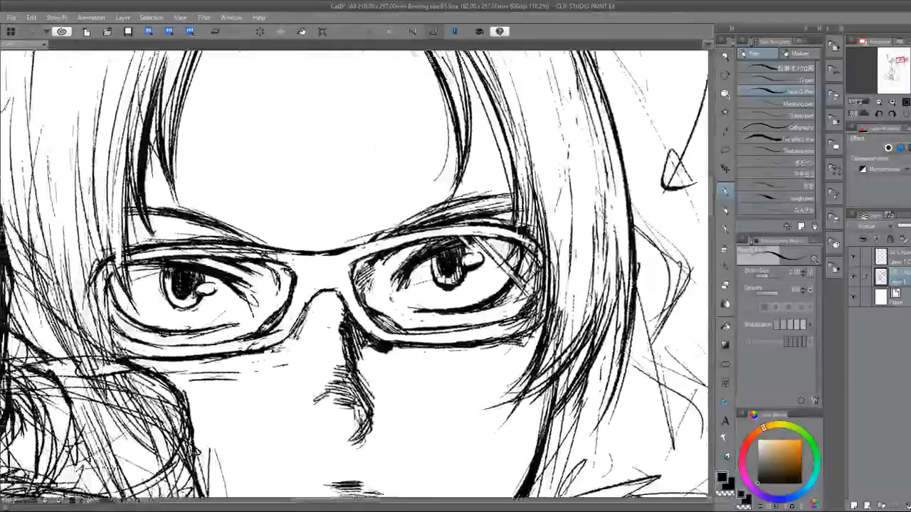
{"action": "scroll", "coordinate": [307, 366], "scroll_direction": "down", "scroll_amount": 2}
{"action": "mouse_move", "coordinate": [390, 274]}
{"action": "left_mouse_down"}
{"action": "mouse_move", "coordinate": [356, 293]}
{"action": "mouse_move", "coordinate": [410, 269]}
{"action": "left_mouse_up"}
{"action": "mouse_move", "coordinate": [376, 284]}
{"action": "left_mouse_down"}
{"action": "mouse_move", "coordinate": [431, 270]}
{"action": "mouse_move", "coordinate": [349, 289]}
{"action": "mouse_move", "coordinate": [392, 276]}
{"action": "left_mouse_up"}
{"action": "key", "text": "e"}
{"action": "key", "text": "p"}
{"action": "key", "text": "e"}
{"action": "key", "text": "p"}
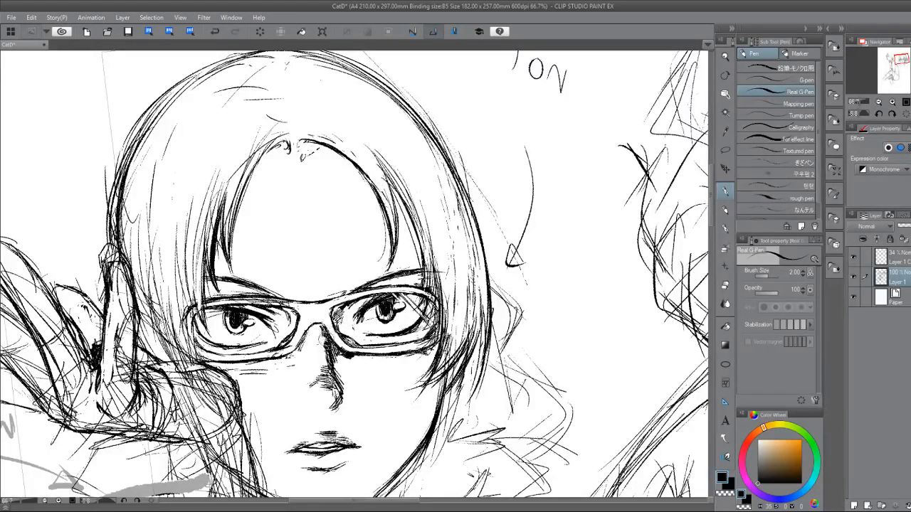
Clean up the hatching beside the nose and draw a short curved line for the nose's base.
{"action": "key", "text": "e"}
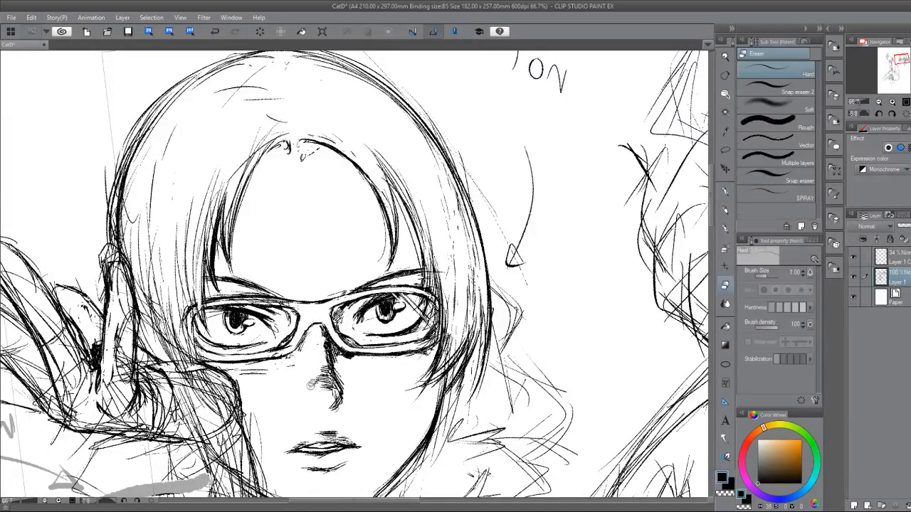
{"action": "key", "text": "p"}
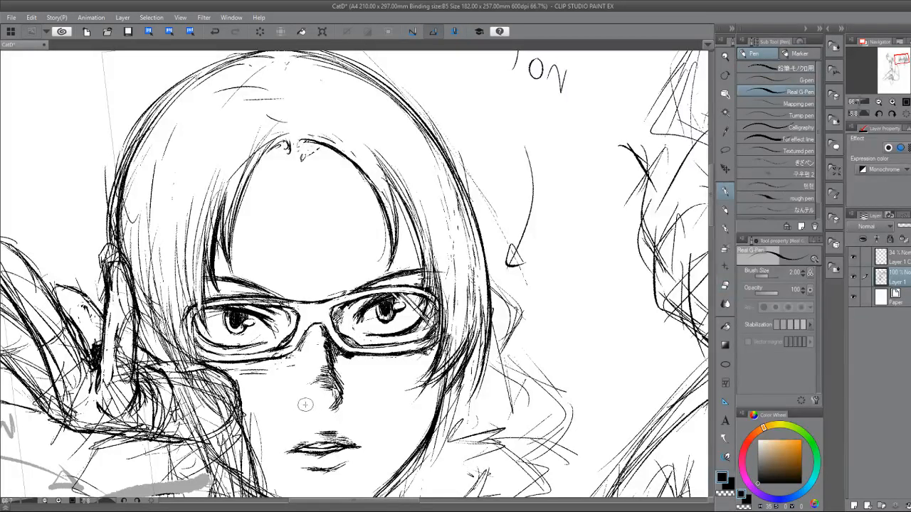
{"action": "left_click_drag", "start_coordinate": [337, 408], "coordinate": [323, 413]}
{"action": "left_click_drag", "start_coordinate": [298, 434], "coordinate": [229, 336]}
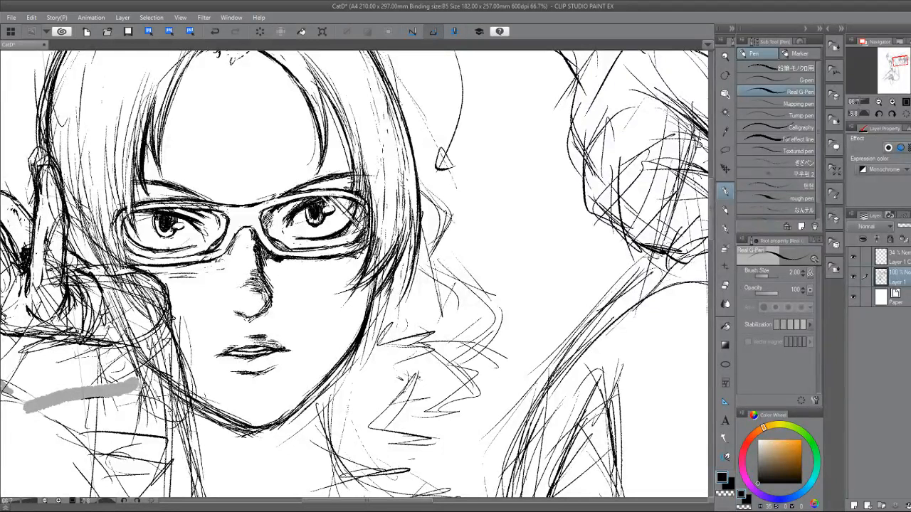
Draw a vertical centre guide from the glasses bridge to the chin on the faded 34% layer, then return to the sketch layer.
{"action": "left_click", "coordinate": [905, 262]}
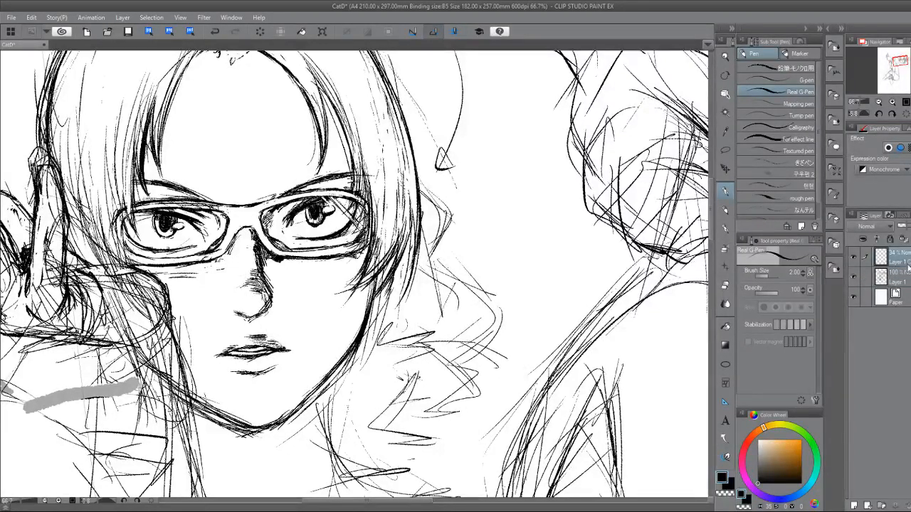
{"action": "left_click_drag", "start_coordinate": [244, 204], "coordinate": [255, 414]}
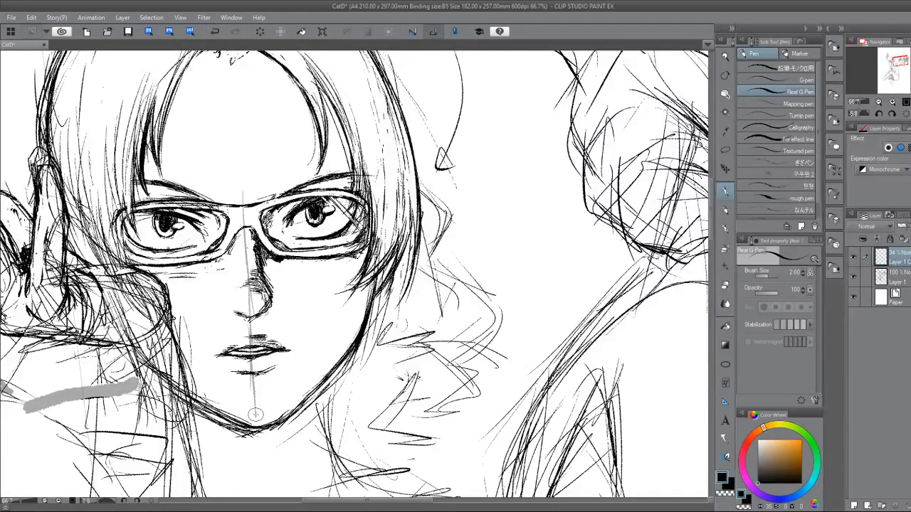
{"action": "left_click", "coordinate": [900, 279]}
Erase the heavy hatching along the lower nose bridge and redraw it as light, trimmed shading at the nose tip.
{"action": "key", "text": "e"}
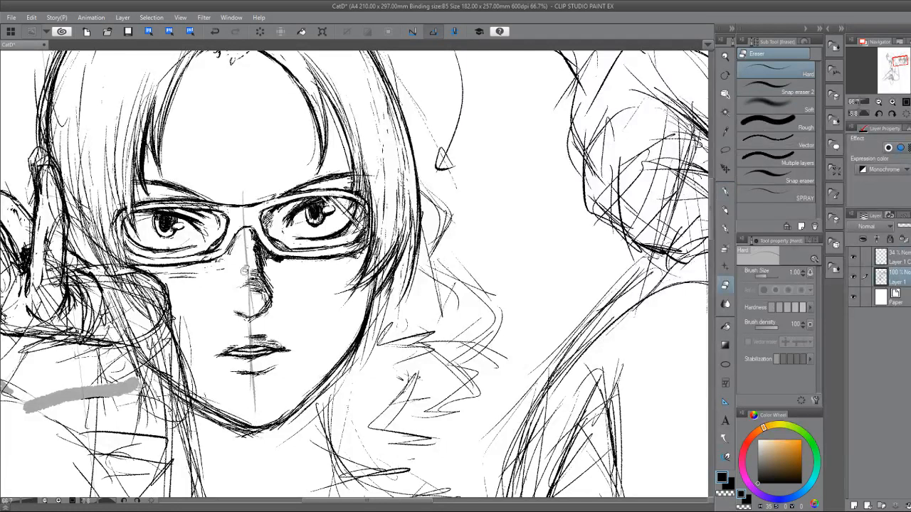
{"action": "left_click_drag", "start_coordinate": [244, 270], "coordinate": [250, 288]}
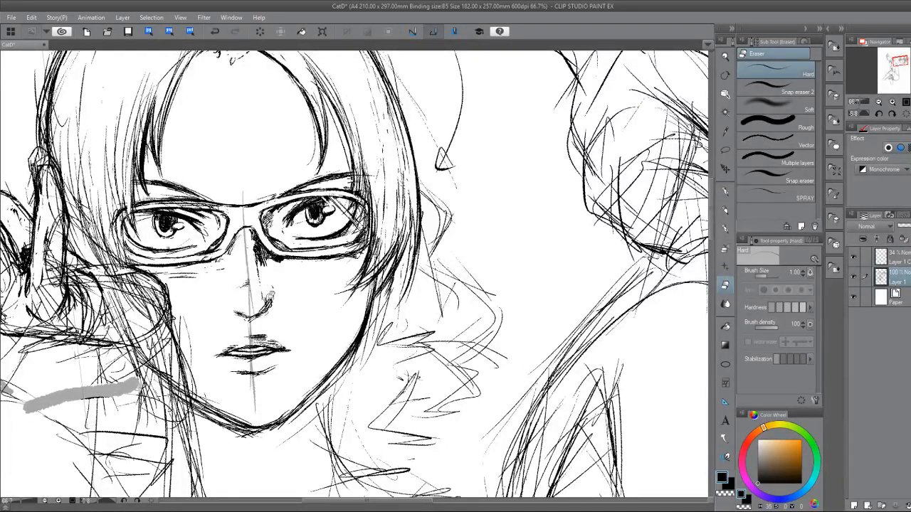
{"action": "key", "text": "p"}
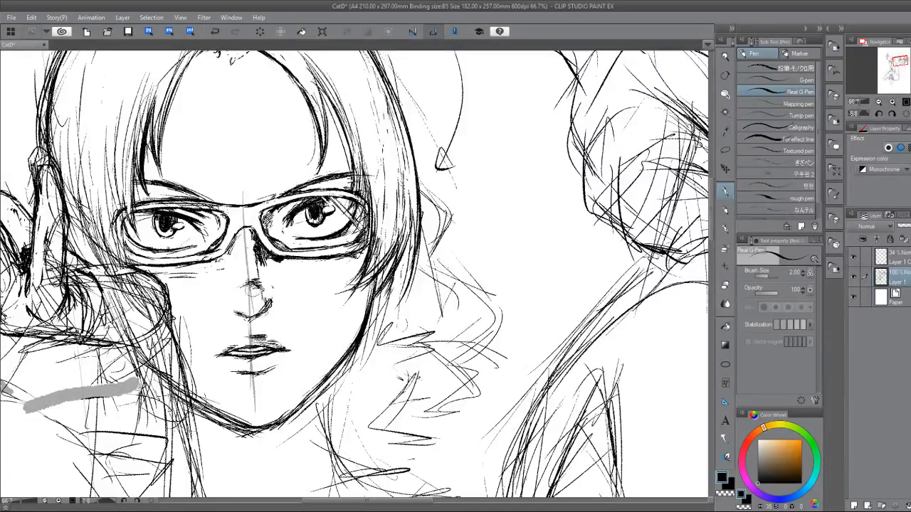
{"action": "mouse_move", "coordinate": [261, 294]}
{"action": "left_mouse_down"}
{"action": "mouse_move", "coordinate": [269, 304]}
{"action": "mouse_move", "coordinate": [250, 287]}
{"action": "left_mouse_up"}
{"action": "key", "text": "e"}
{"action": "key", "text": "p"}
{"action": "key", "text": "e"}
{"action": "key", "text": "p"}
{"action": "key", "text": "e"}
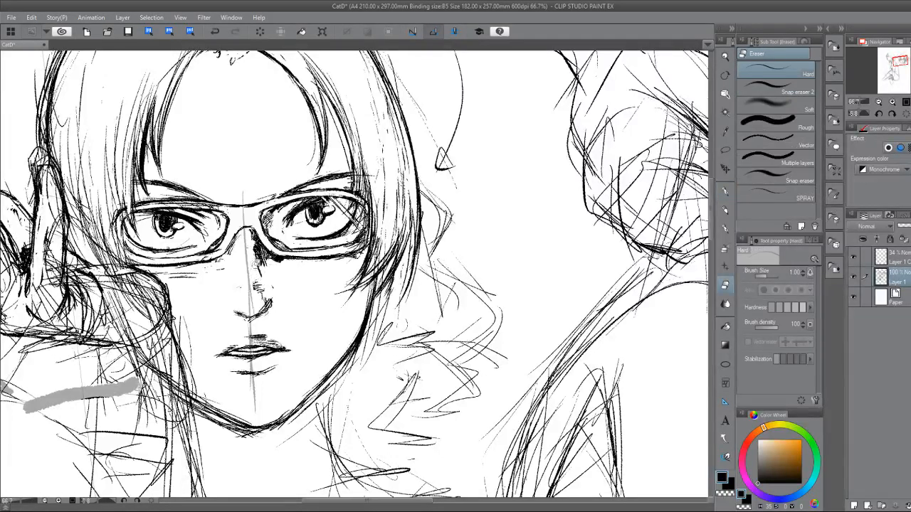
{"action": "key", "text": "p"}
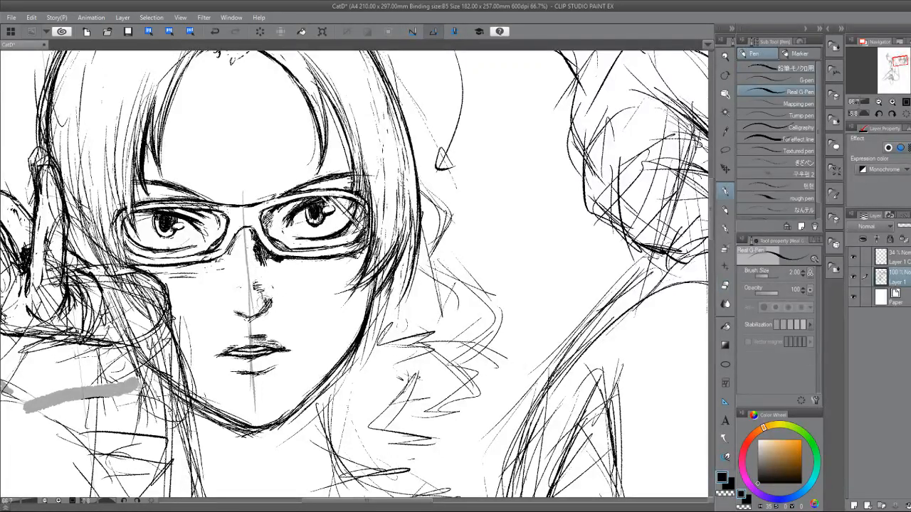
Darken the nostril and nose base, and tidy the hatching on the upper lip.
{"action": "left_click_drag", "start_coordinate": [271, 300], "coordinate": [263, 314]}
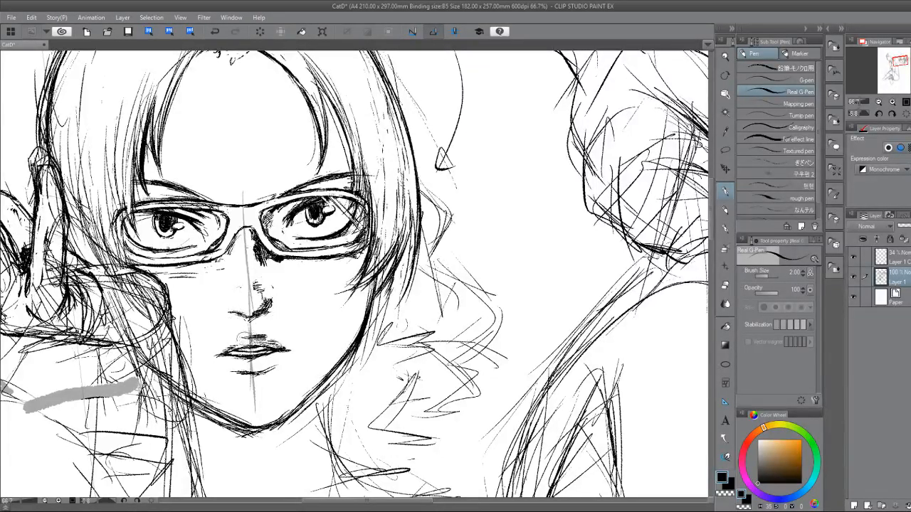
{"action": "key", "text": "e"}
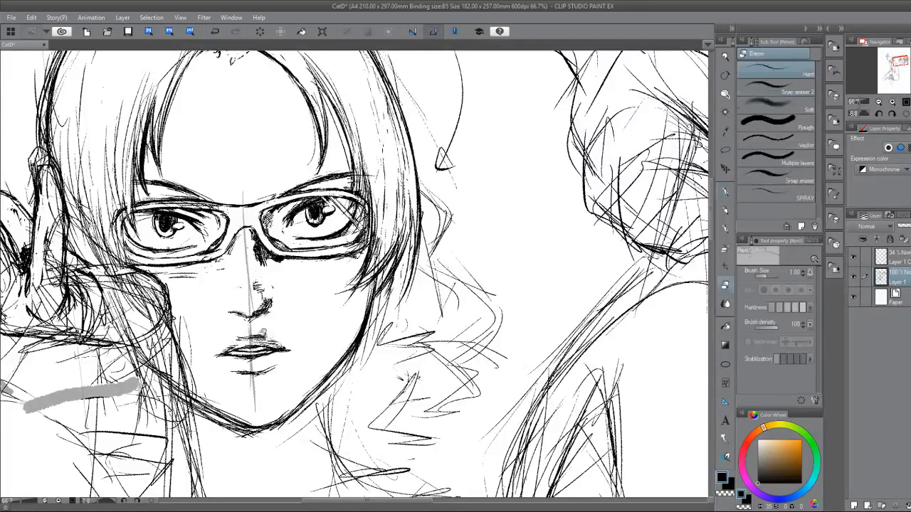
{"action": "key", "text": "p"}
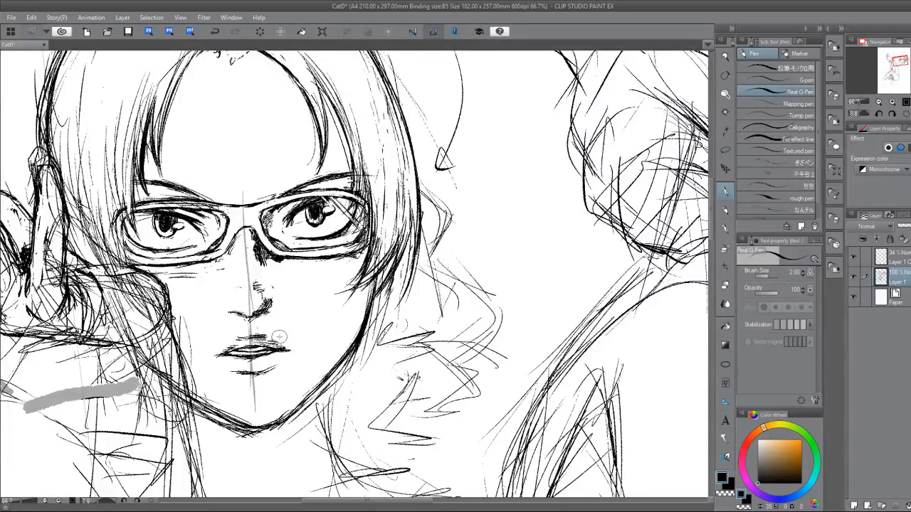
Flip the canvas horizontally and redraw the jawline away from the hand as one cleaner line from cheek to chin.
{"action": "key", "text": "h"}
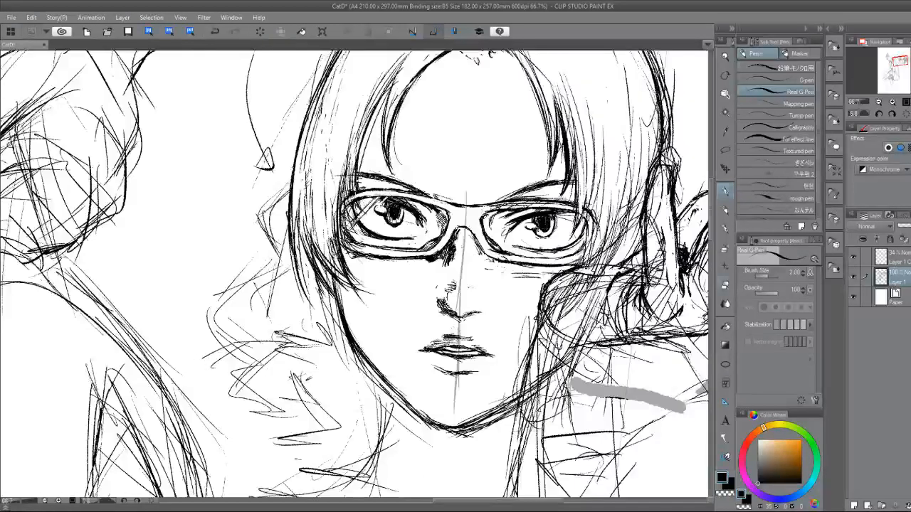
{"action": "key", "text": "e"}
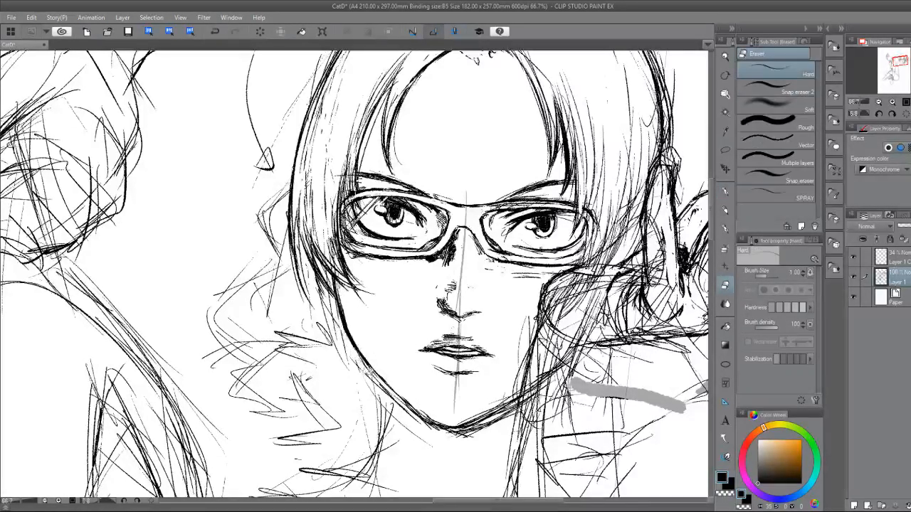
{"action": "key", "text": "p"}
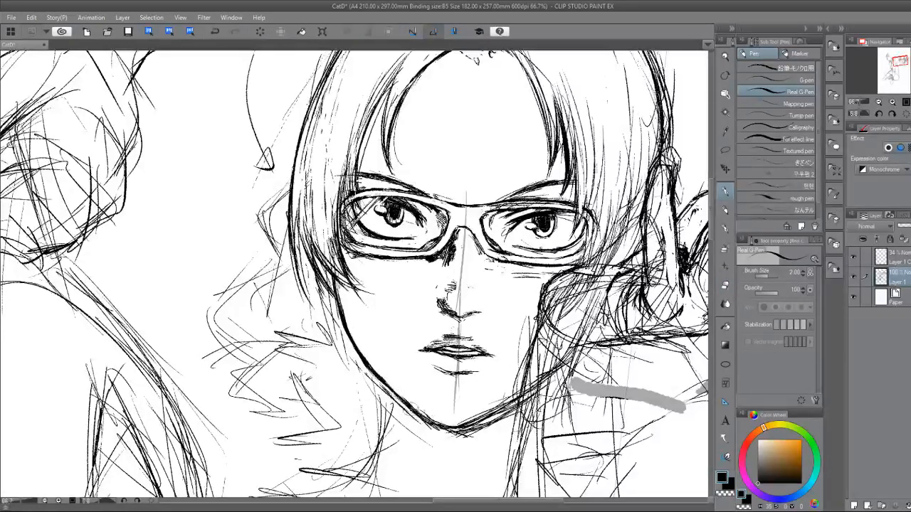
{"action": "key", "text": "e"}
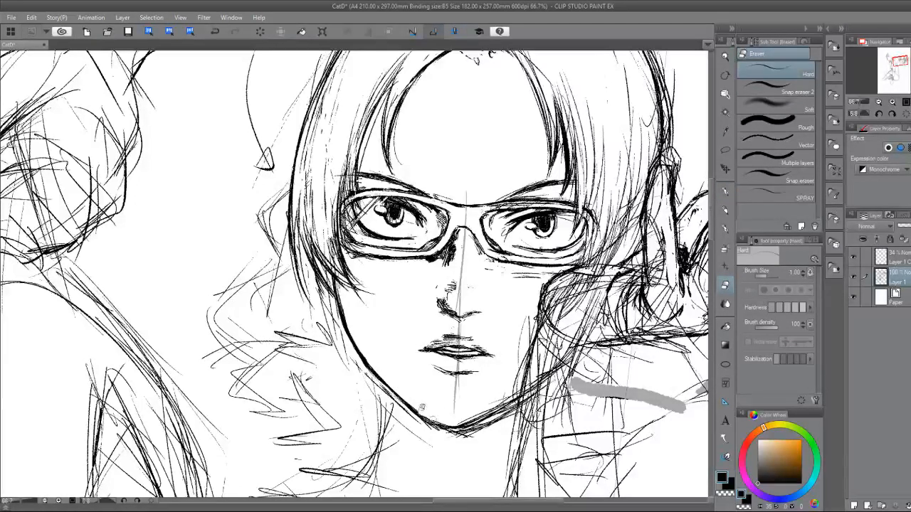
{"action": "key", "text": "p"}
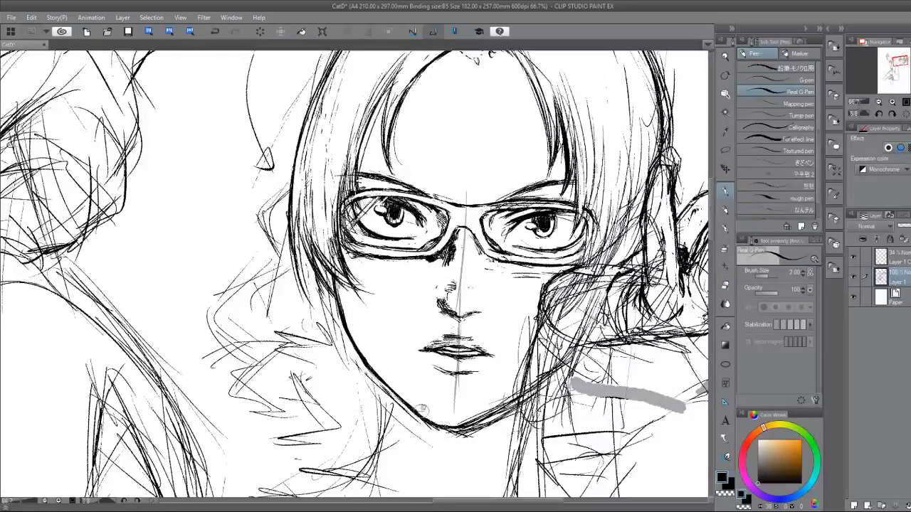
Draw the neck line down from the cleaned-up jaw and flip the canvas back to its normal orientation.
{"action": "key", "text": "e"}
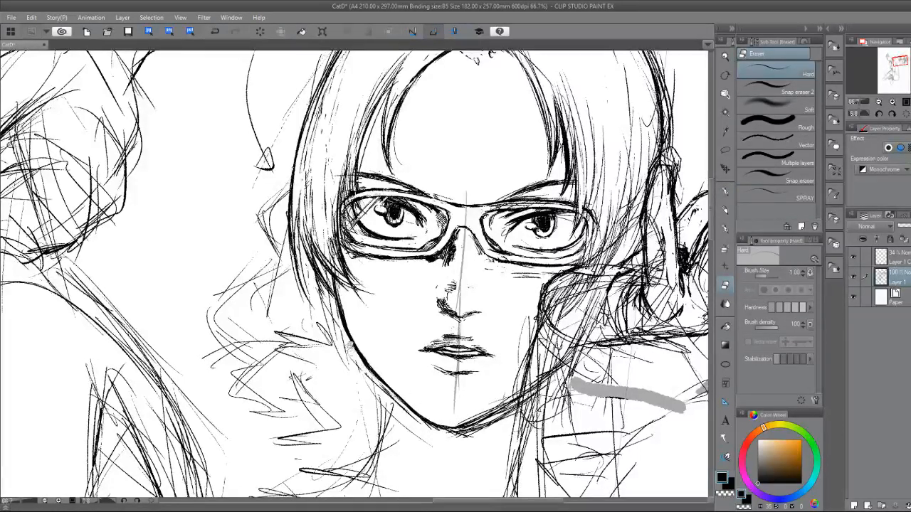
{"action": "key", "text": "p"}
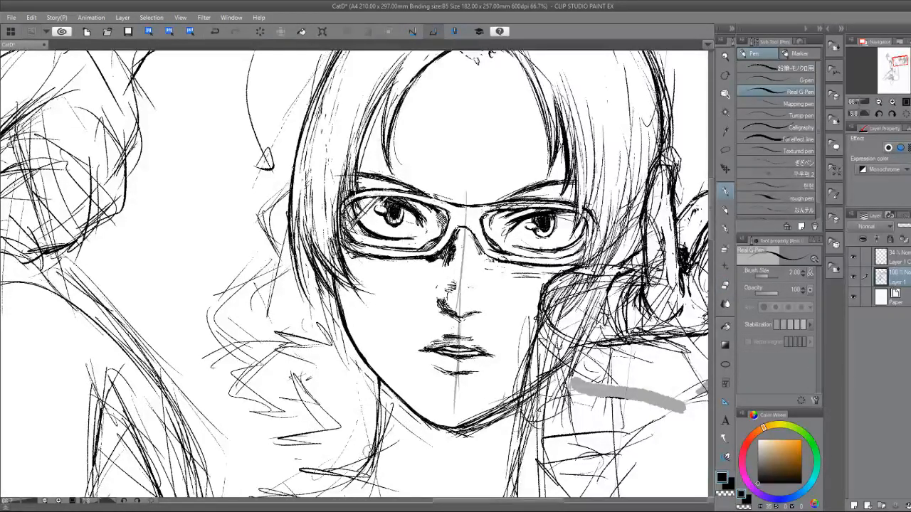
{"action": "scroll", "coordinate": [367, 450], "scroll_direction": "right", "scroll_amount": 3}
Redraw the chin and hand-side jaw with a solid line, erasing the rough strokes beneath and inside it.
{"action": "key", "text": "e"}
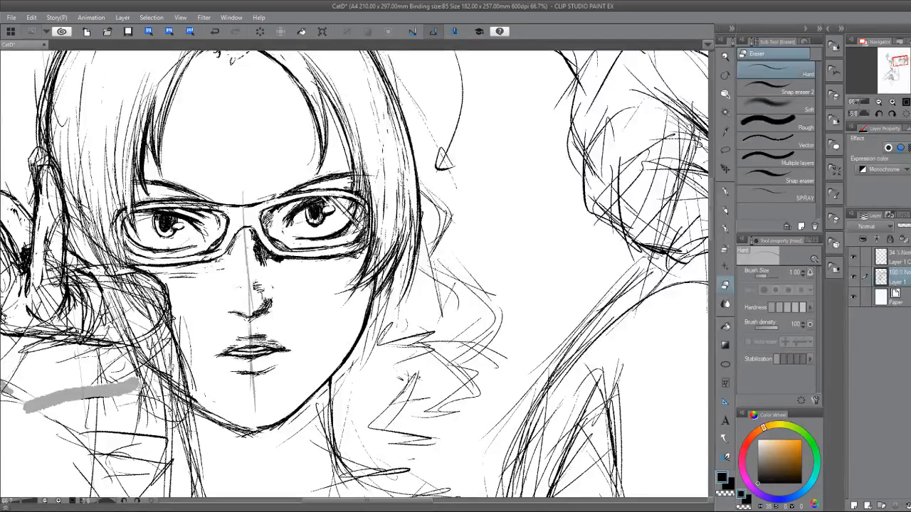
{"action": "key", "text": "p"}
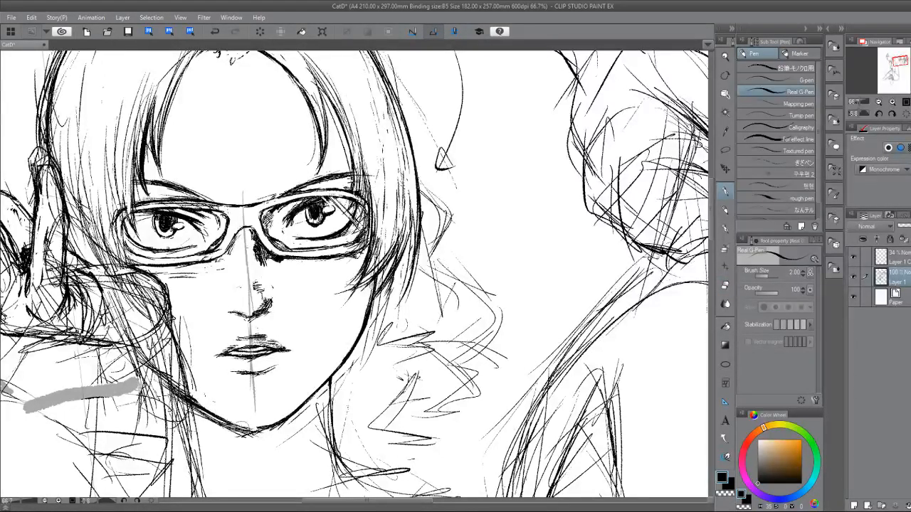
{"action": "key", "text": "e"}
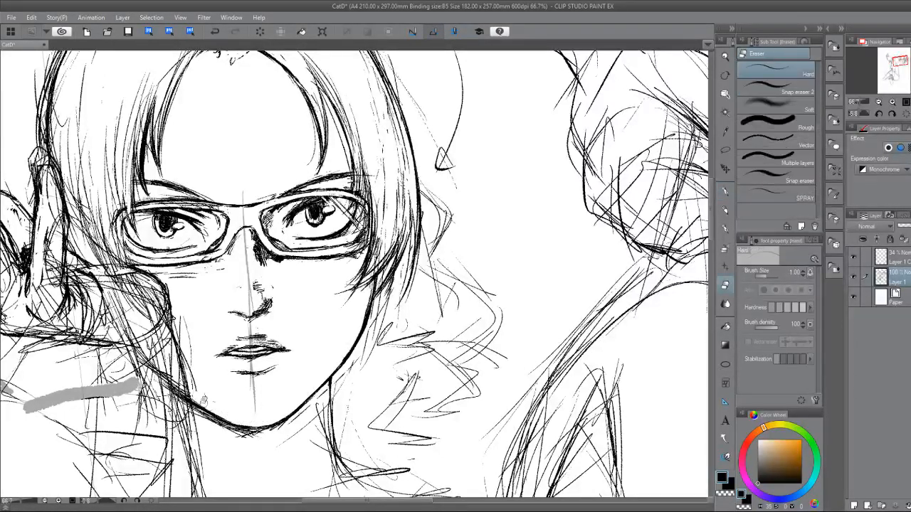
{"action": "mouse_move", "coordinate": [211, 420]}
{"action": "left_mouse_down"}
{"action": "mouse_move", "coordinate": [196, 412]}
{"action": "mouse_move", "coordinate": [233, 432]}
{"action": "mouse_move", "coordinate": [279, 433]}
{"action": "left_mouse_up"}
{"action": "key", "text": "p"}
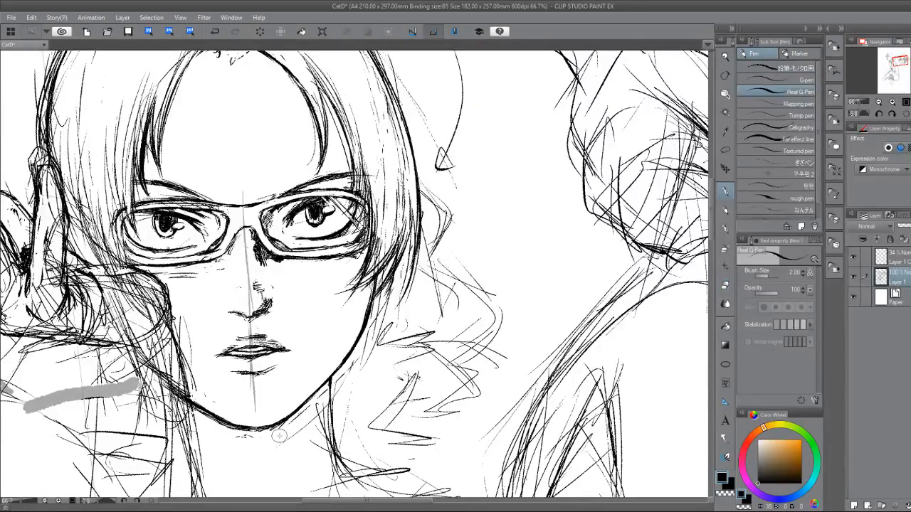
{"action": "key", "text": "e"}
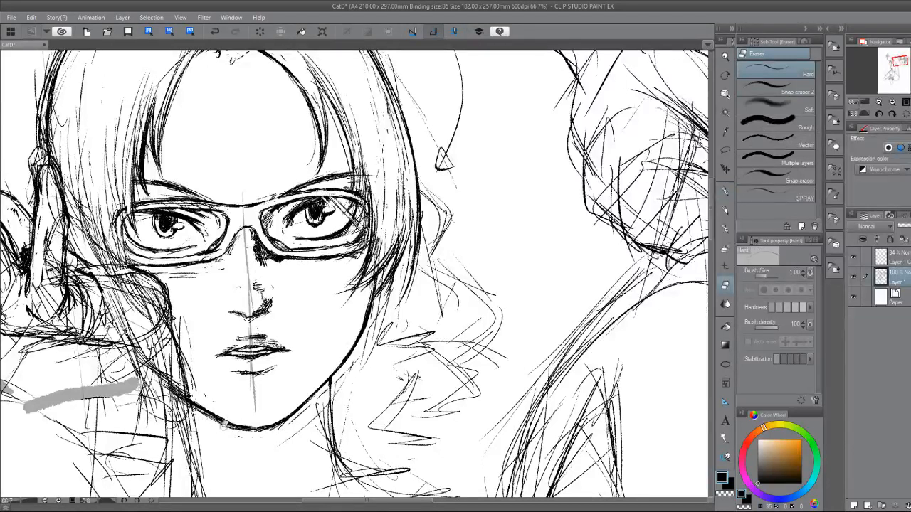
{"action": "left_click_drag", "start_coordinate": [223, 425], "coordinate": [232, 424]}
Lighten the upper lip's hatching with the eraser and hide the faded annotation layer.
{"action": "left_click_drag", "start_coordinate": [230, 345], "coordinate": [249, 335]}
{"action": "left_click", "coordinate": [853, 257]}
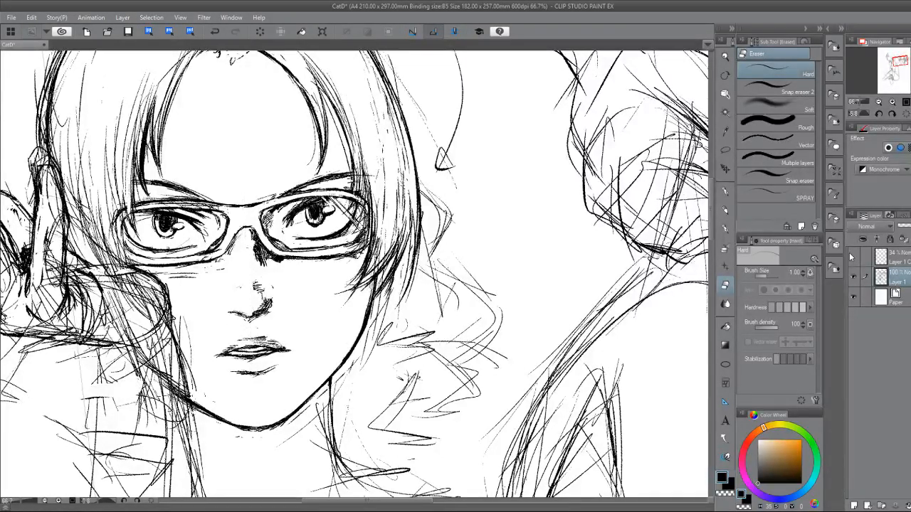
Hatch a shadow beneath the chin with short diagonal pen strokes along the jaw away from the hand.
{"action": "key", "text": "p"}
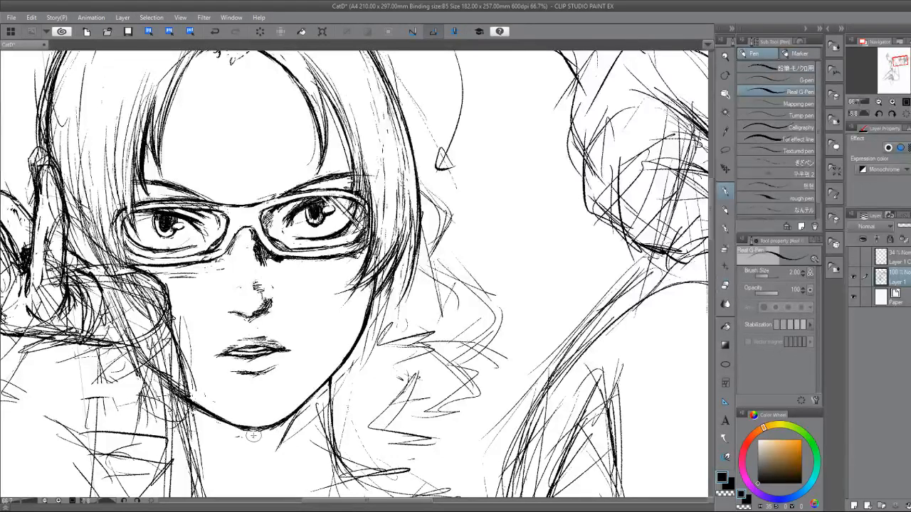
{"action": "left_click_drag", "start_coordinate": [270, 427], "coordinate": [256, 437]}
{"action": "left_click_drag", "start_coordinate": [277, 426], "coordinate": [265, 439]}
{"action": "left_click_drag", "start_coordinate": [289, 419], "coordinate": [269, 446]}
{"action": "left_click_drag", "start_coordinate": [289, 426], "coordinate": [270, 454]}
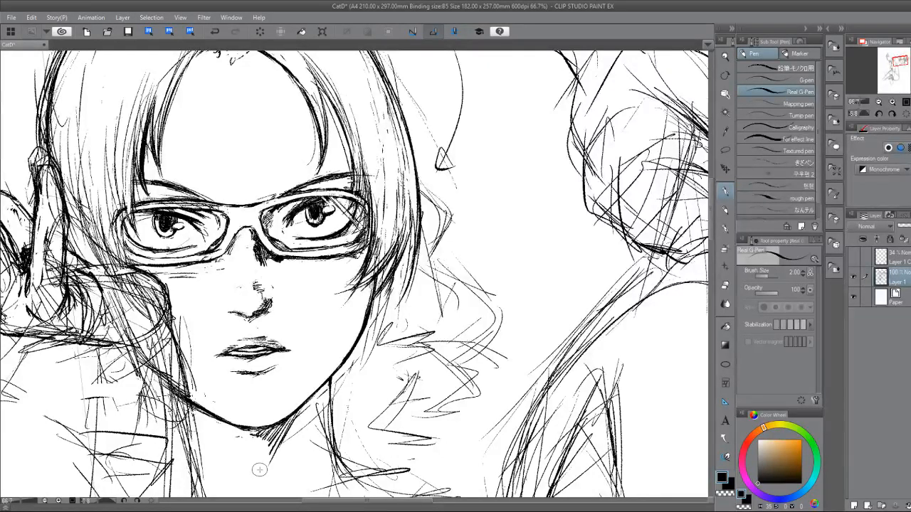
Touch up the lower rim of the hand-side lens and add short strokes on the cheek beneath it.
{"action": "left_click_drag", "start_coordinate": [259, 470], "coordinate": [353, 469]}
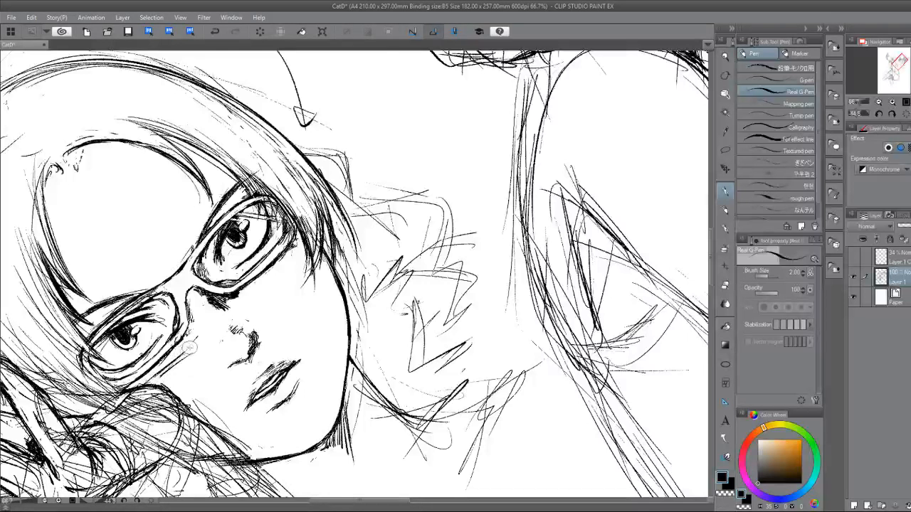
{"action": "key", "text": "e"}
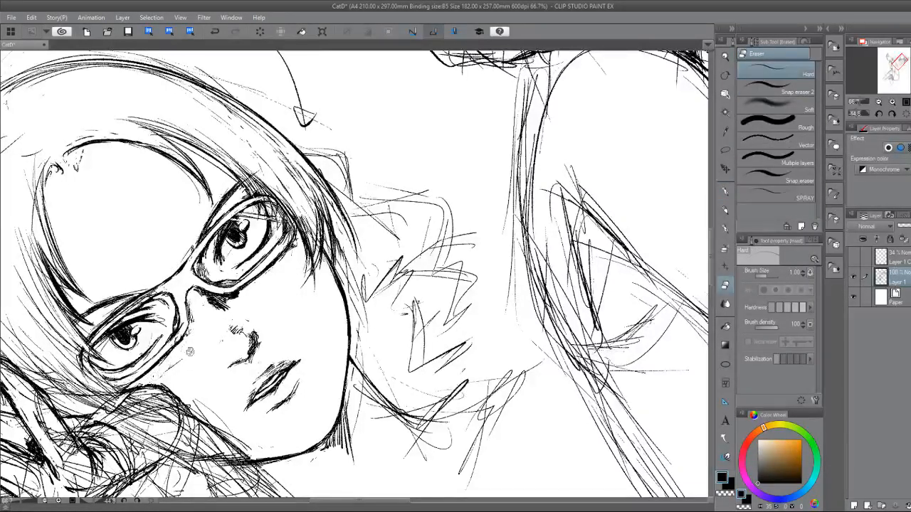
{"action": "key", "text": "p"}
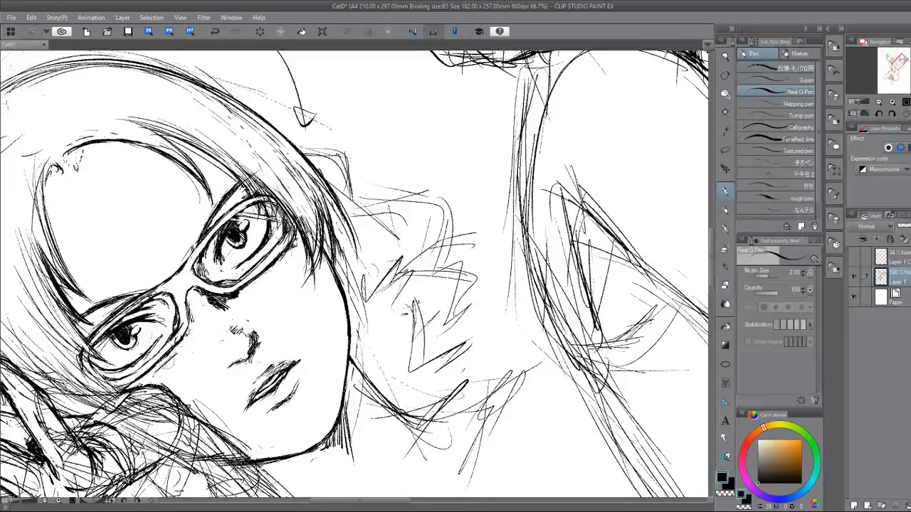
{"action": "left_click_drag", "start_coordinate": [174, 358], "coordinate": [164, 368]}
{"action": "key", "text": "ctrl+at"}
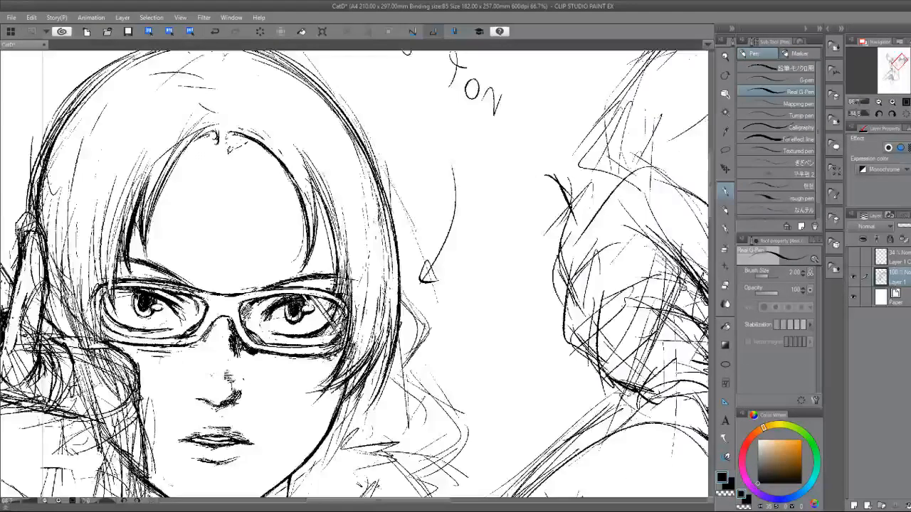
Redraw the outer hair contour from the crown down to the raised finger with darker, cleaner pen strokes.
{"action": "left_click_drag", "start_coordinate": [242, 342], "coordinate": [394, 323]}
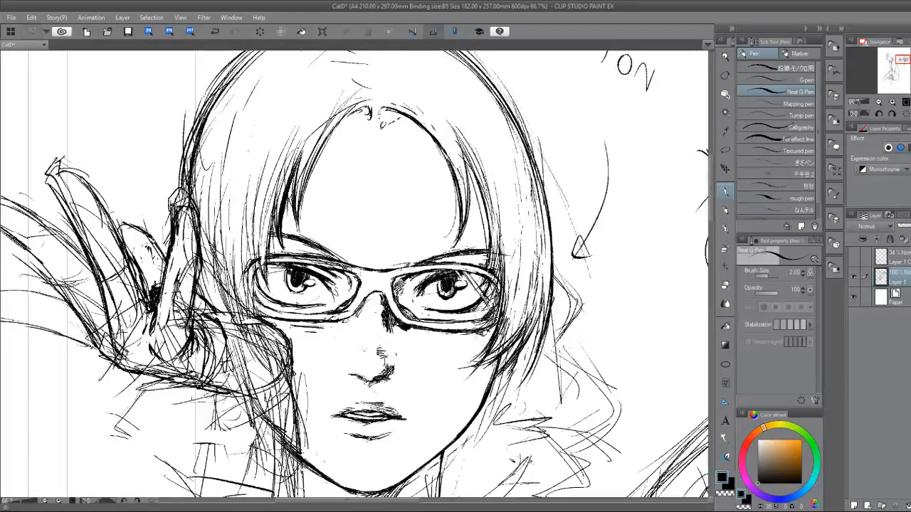
{"action": "mouse_move", "coordinate": [393, 323]}
{"action": "left_mouse_down"}
{"action": "mouse_move", "coordinate": [222, 264]}
{"action": "mouse_move", "coordinate": [413, 355]}
{"action": "left_mouse_up"}
{"action": "key", "text": "e"}
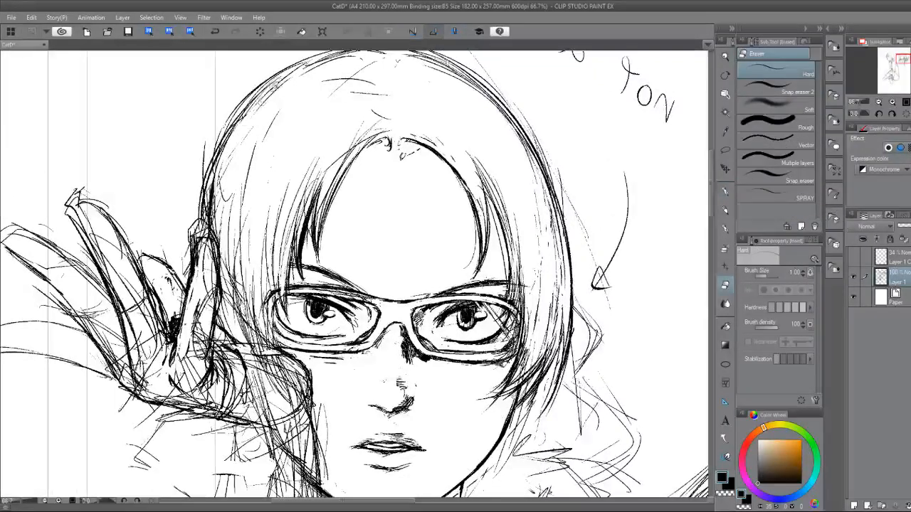
{"action": "mouse_move", "coordinate": [220, 185]}
{"action": "left_mouse_down"}
{"action": "mouse_move", "coordinate": [226, 218]}
{"action": "mouse_move", "coordinate": [159, 317]}
{"action": "left_mouse_up"}
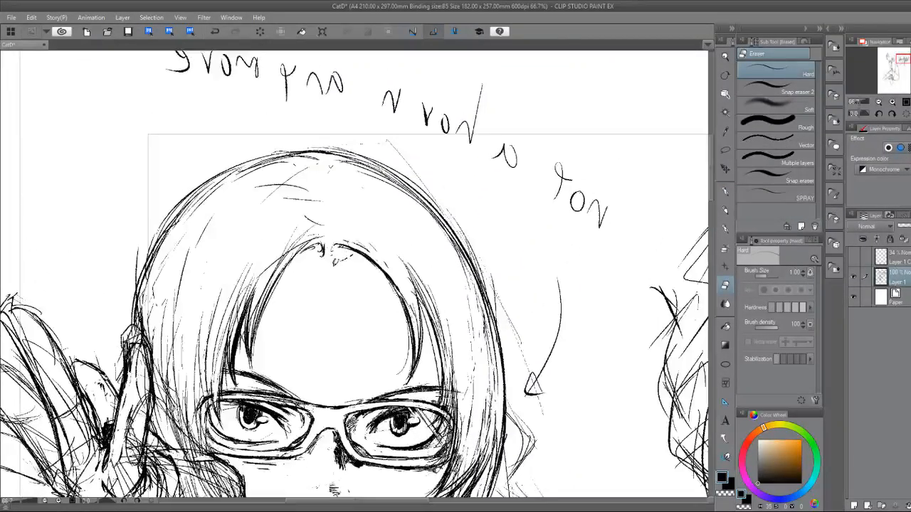
{"action": "key", "text": "p"}
{"action": "mouse_move", "coordinate": [279, 153]}
{"action": "left_mouse_down"}
{"action": "mouse_move", "coordinate": [183, 212]}
{"action": "mouse_move", "coordinate": [142, 294]}
{"action": "left_mouse_up"}
{"action": "left_click_drag", "start_coordinate": [156, 239], "coordinate": [133, 310]}
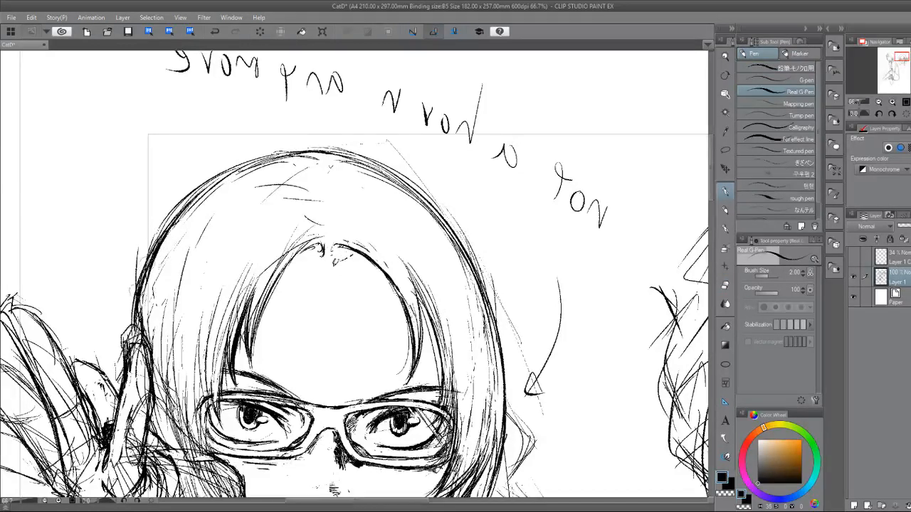
{"action": "mouse_move", "coordinate": [310, 148]}
{"action": "left_mouse_down"}
{"action": "mouse_move", "coordinate": [203, 182]}
{"action": "mouse_move", "coordinate": [141, 274]}
{"action": "mouse_move", "coordinate": [121, 335]}
{"action": "mouse_move", "coordinate": [95, 197]}
{"action": "left_mouse_up"}
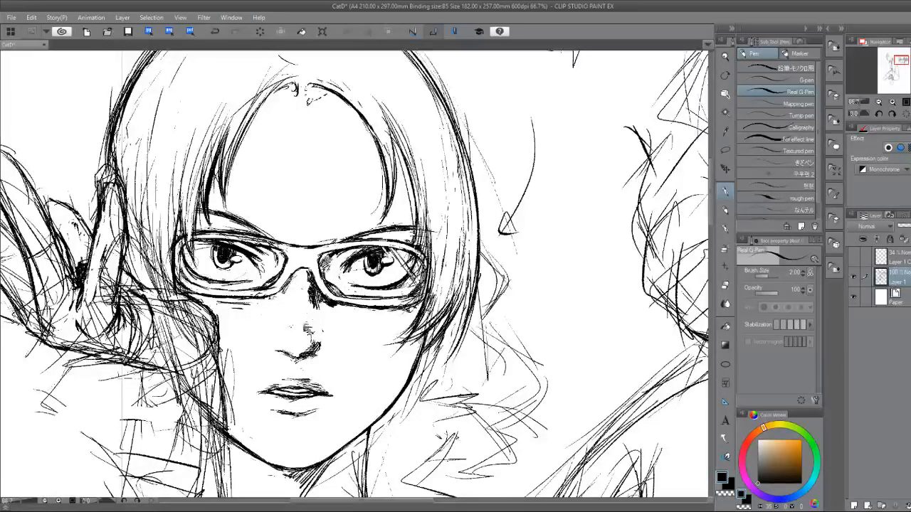
Thicken and clean up the outline of the hand-side lens frame with the pen and eraser.
{"action": "mouse_move", "coordinate": [210, 275]}
{"action": "left_mouse_down"}
{"action": "mouse_move", "coordinate": [219, 299]}
{"action": "mouse_move", "coordinate": [290, 367]}
{"action": "mouse_move", "coordinate": [244, 254]}
{"action": "mouse_move", "coordinate": [253, 274]}
{"action": "left_mouse_up"}
{"action": "scroll", "coordinate": [264, 329], "scroll_direction": "up", "scroll_amount": 2}
{"action": "key", "text": "e"}
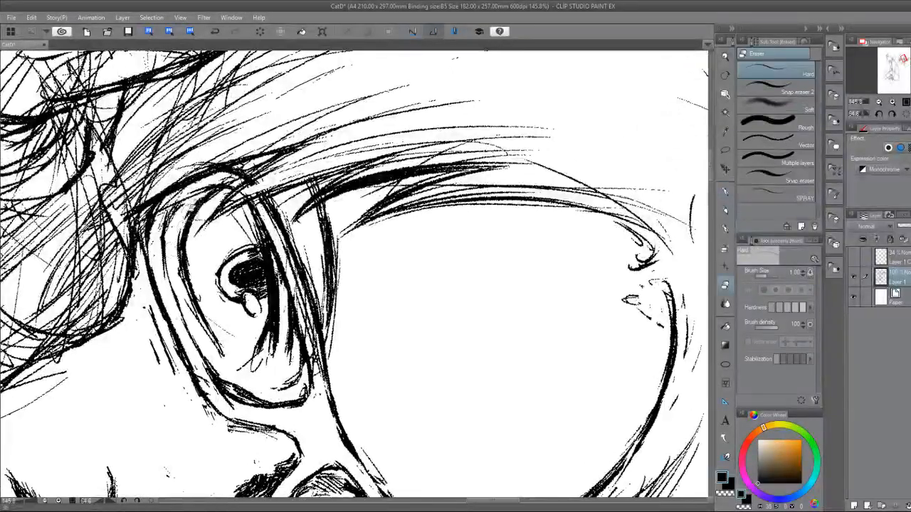
{"action": "key", "text": "p"}
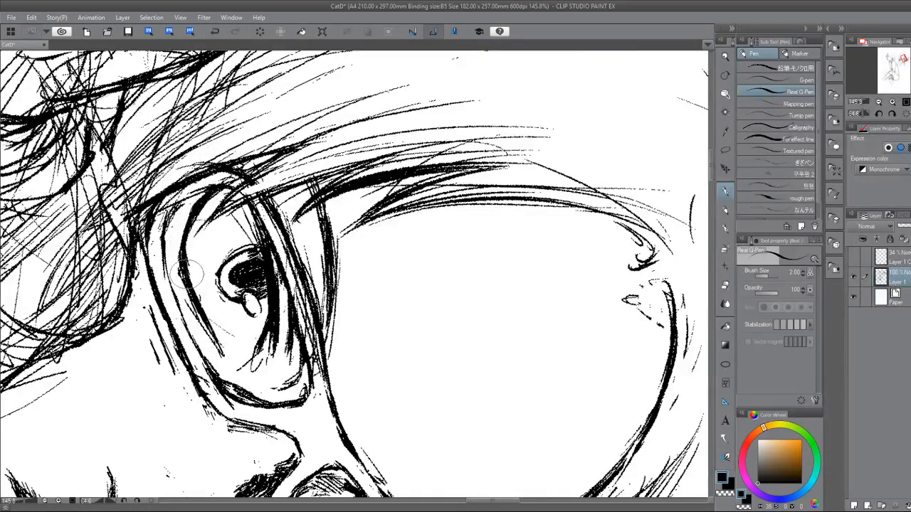
{"action": "left_click_drag", "start_coordinate": [187, 274], "coordinate": [377, 440]}
{"action": "left_click_drag", "start_coordinate": [376, 440], "coordinate": [272, 327]}
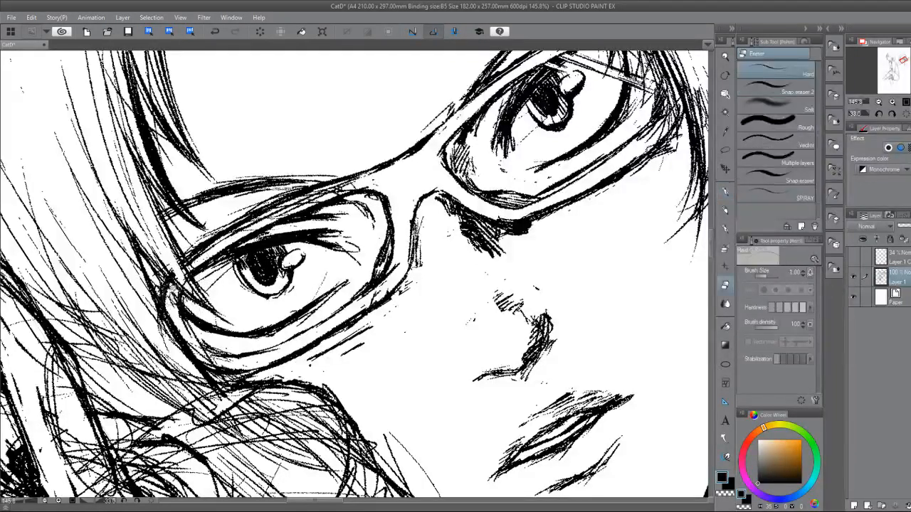
{"action": "scroll", "coordinate": [336, 385], "scroll_direction": "down", "scroll_amount": 2}
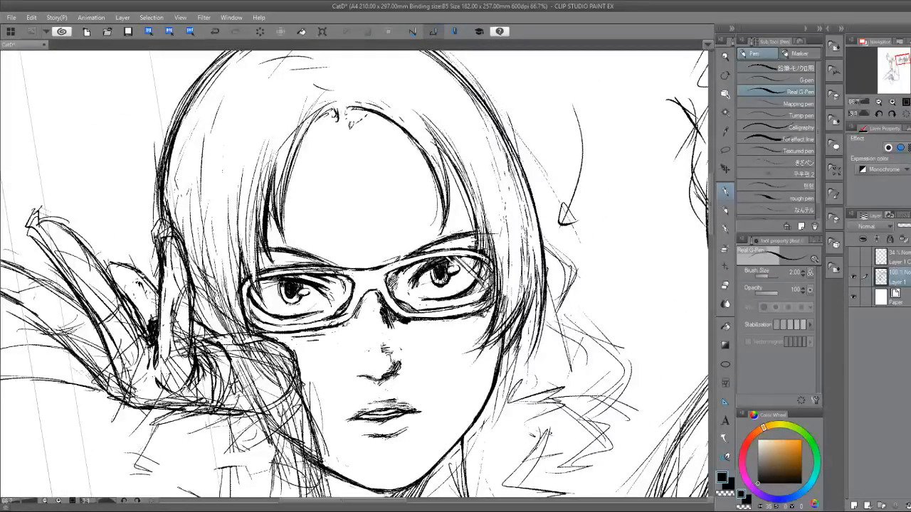
Fill the glasses' bridge and both lens rims with solid black, undoing the first fill attempt and repeating it.
{"action": "key", "text": "g"}
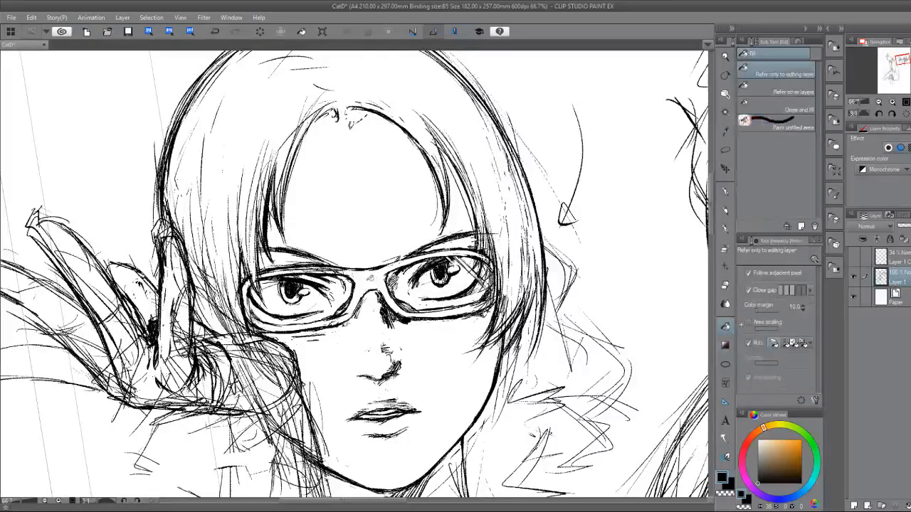
{"action": "left_click", "coordinate": [366, 281]}
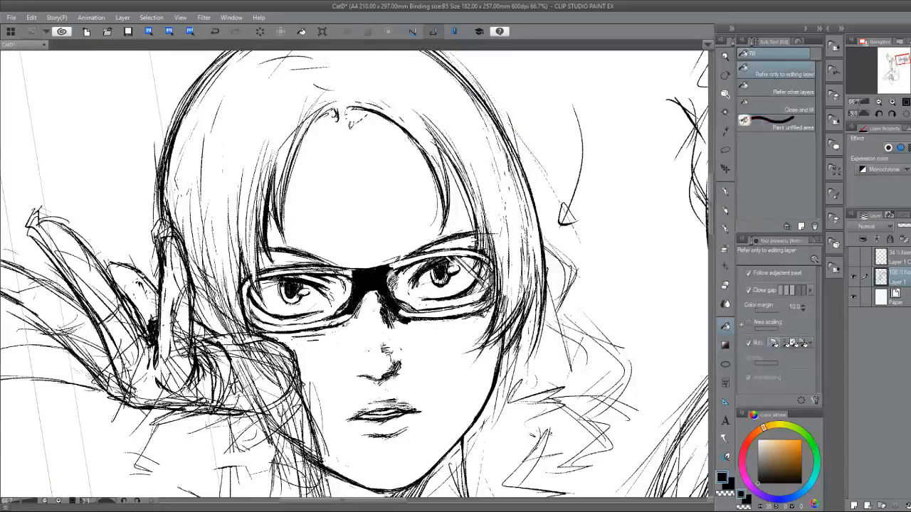
{"action": "left_click", "coordinate": [215, 32]}
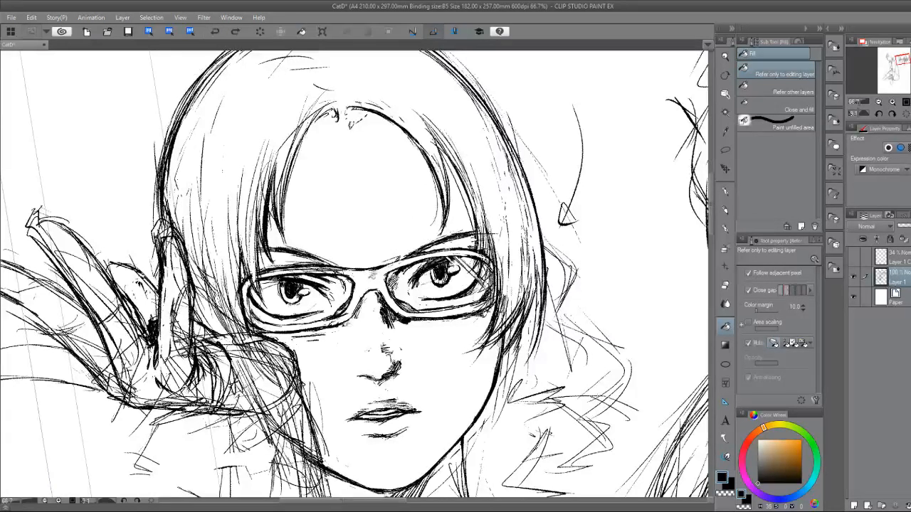
{"action": "left_click", "coordinate": [372, 274]}
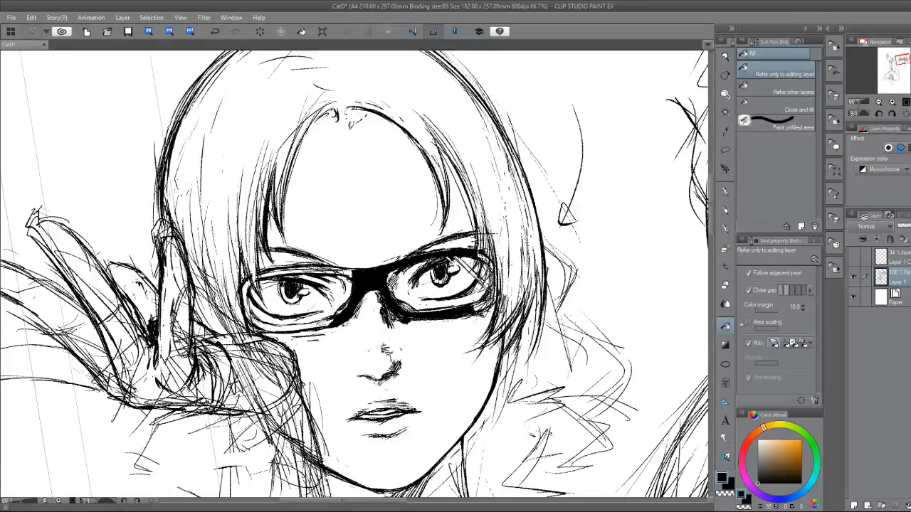
{"action": "mouse_move", "coordinate": [325, 323]}
{"action": "left_mouse_down"}
{"action": "mouse_move", "coordinate": [268, 328]}
{"action": "mouse_move", "coordinate": [245, 292]}
{"action": "mouse_move", "coordinate": [296, 269]}
{"action": "left_mouse_up"}
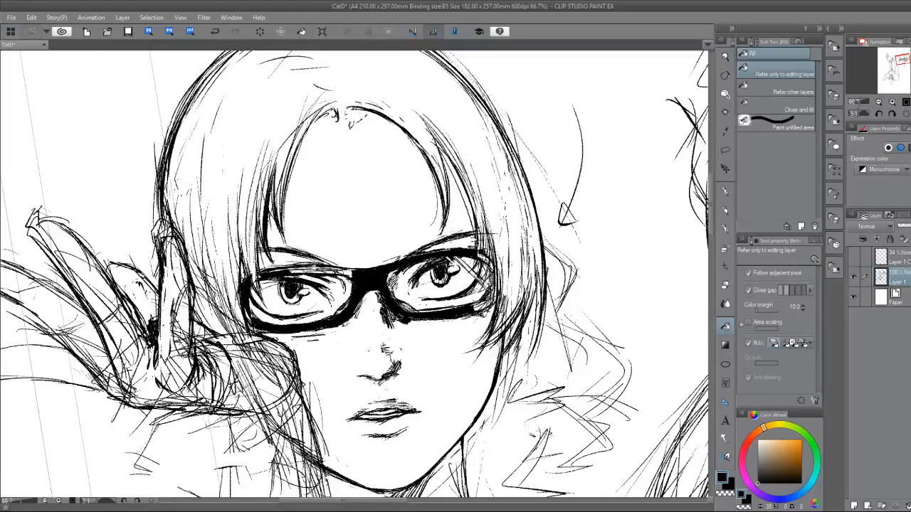
Ink over the gaps left in the frame, blackening the hand-side upper rim and the outer corners of both lenses.
{"action": "key", "text": "b"}
{"action": "key", "text": "b"}
{"action": "key", "text": "b"}
{"action": "key", "text": "b"}
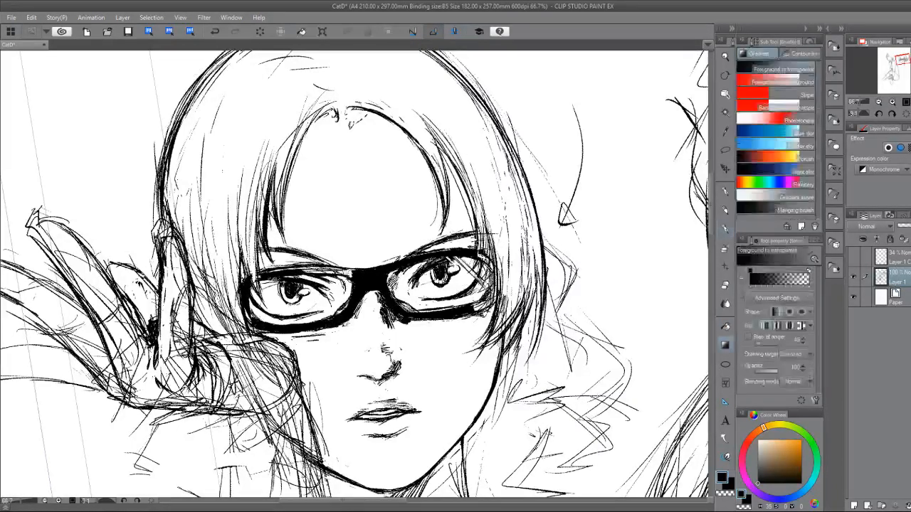
{"action": "left_click_drag", "start_coordinate": [297, 271], "coordinate": [346, 270]}
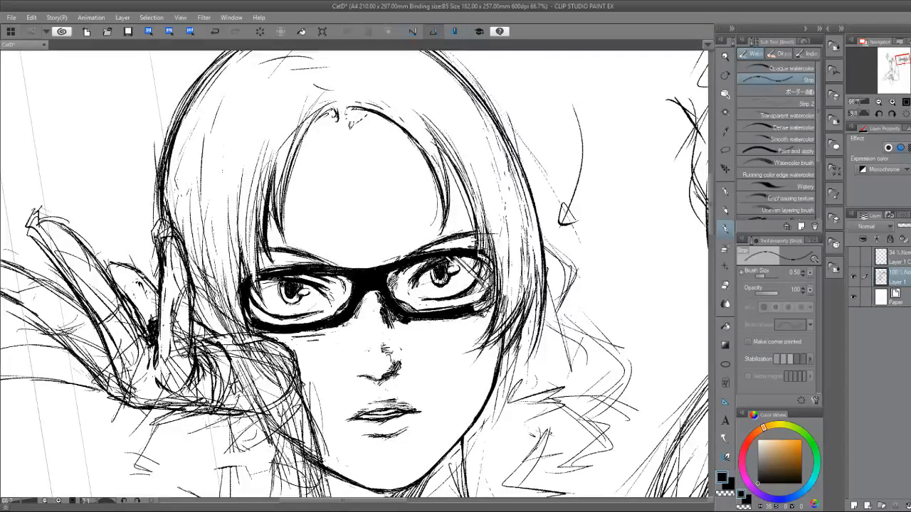
{"action": "key", "text": "p"}
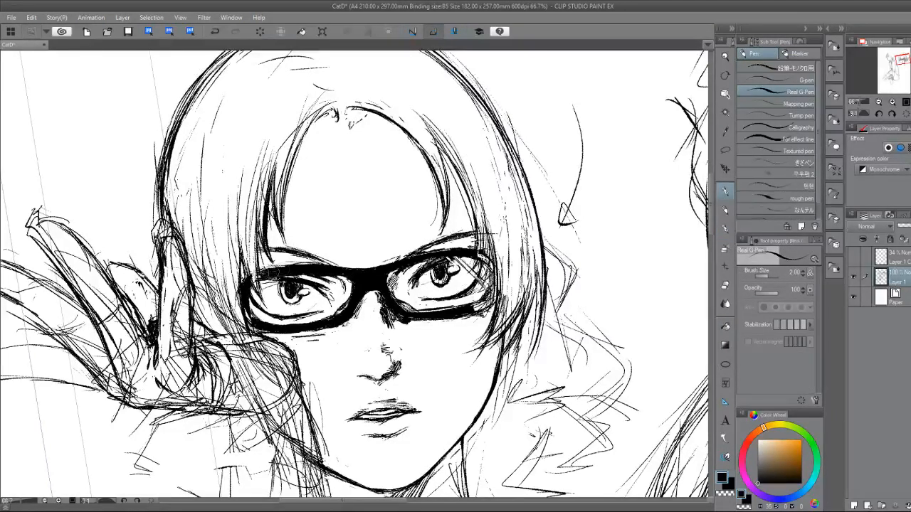
{"action": "left_click_drag", "start_coordinate": [258, 270], "coordinate": [279, 291]}
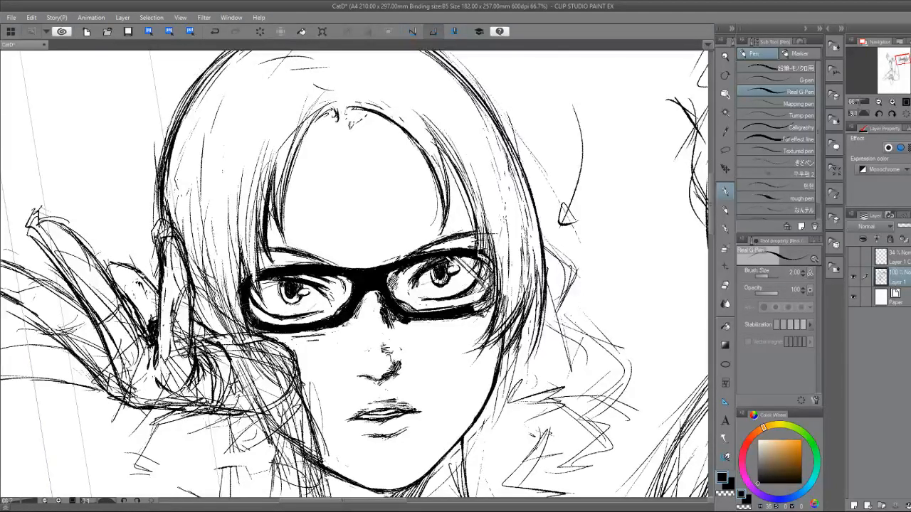
{"action": "left_click_drag", "start_coordinate": [242, 301], "coordinate": [265, 330]}
{"action": "mouse_move", "coordinate": [487, 299]}
{"action": "left_mouse_down"}
{"action": "mouse_move", "coordinate": [465, 312]}
{"action": "mouse_move", "coordinate": [491, 304]}
{"action": "left_mouse_up"}
{"action": "left_click_drag", "start_coordinate": [480, 251], "coordinate": [498, 272]}
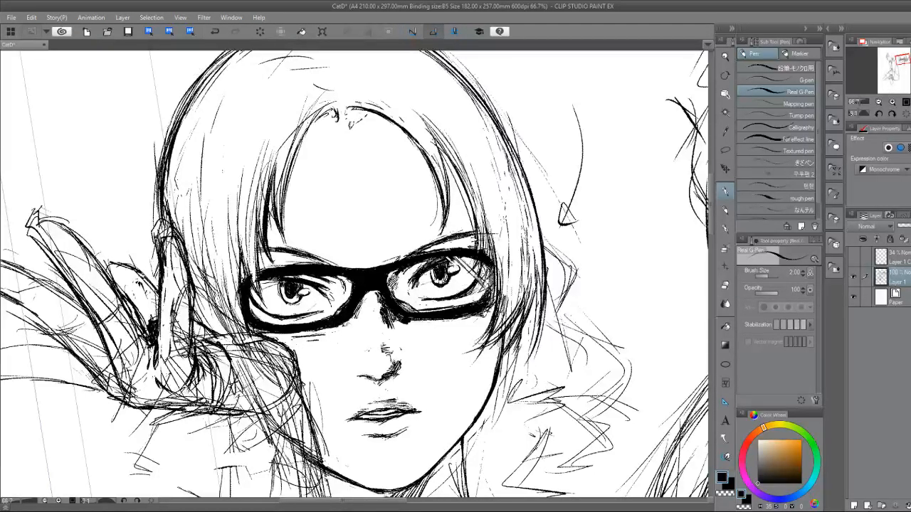
Erase a thin highlight along the upper rim of the hand-side lens and trim it with the pen.
{"action": "scroll", "coordinate": [329, 364], "scroll_direction": "up", "scroll_amount": 3}
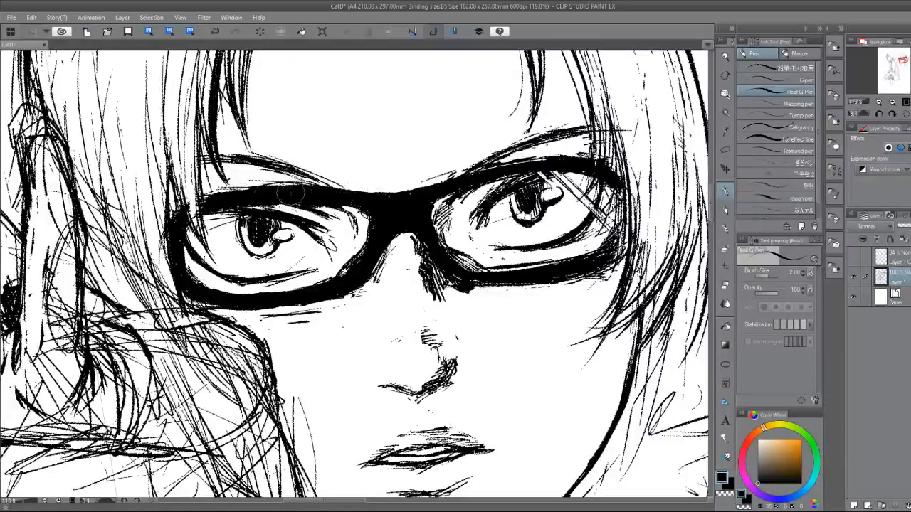
{"action": "key", "text": "e"}
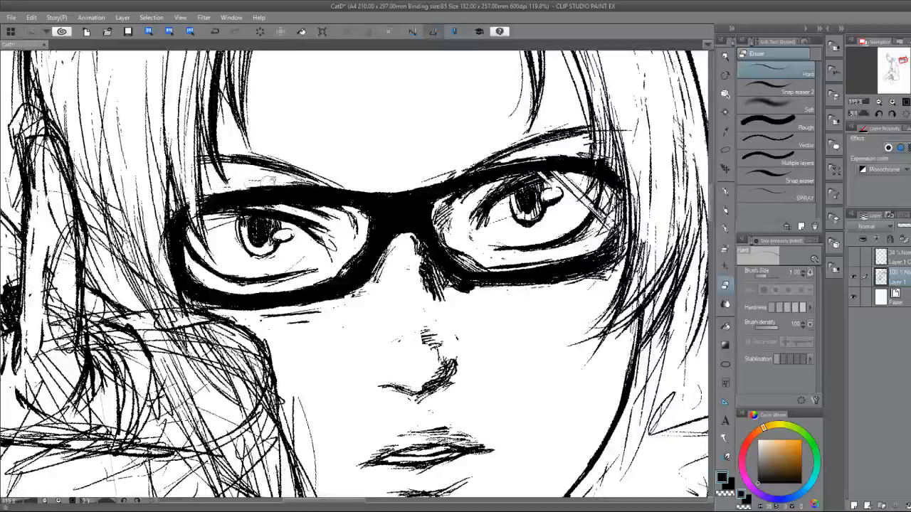
{"action": "key", "text": "p"}
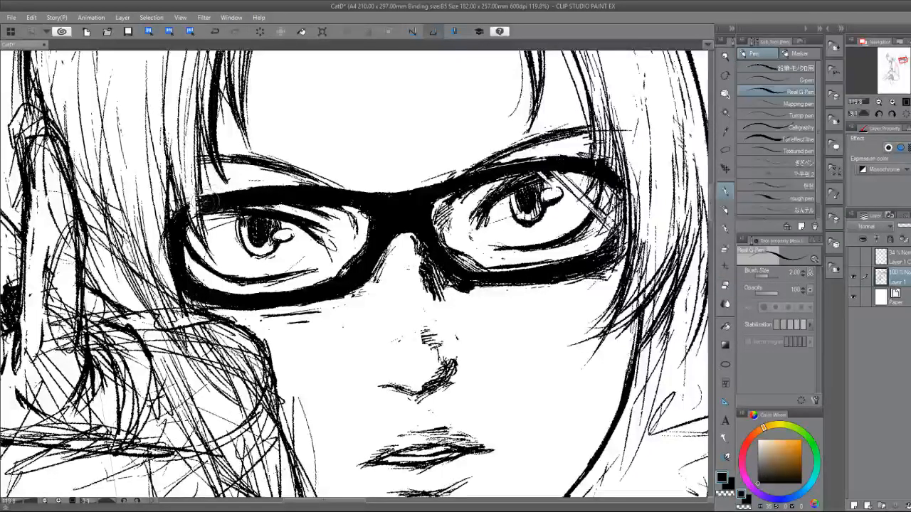
{"action": "key", "text": "e"}
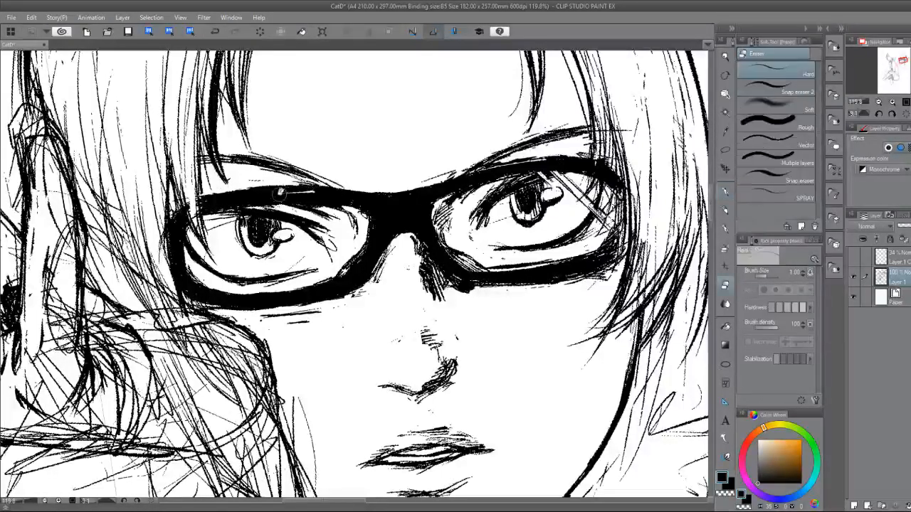
{"action": "left_click_drag", "start_coordinate": [279, 193], "coordinate": [341, 193]}
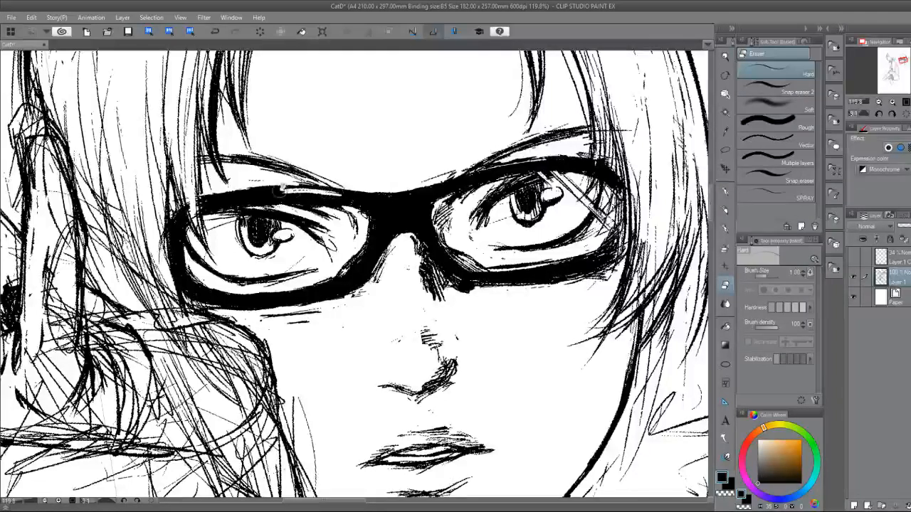
{"action": "key", "text": "p"}
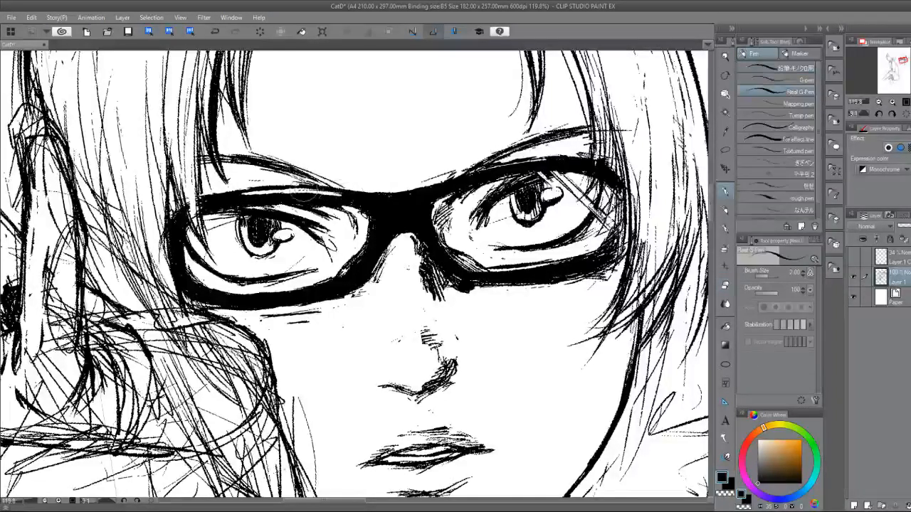
{"action": "left_click_drag", "start_coordinate": [247, 191], "coordinate": [342, 195]}
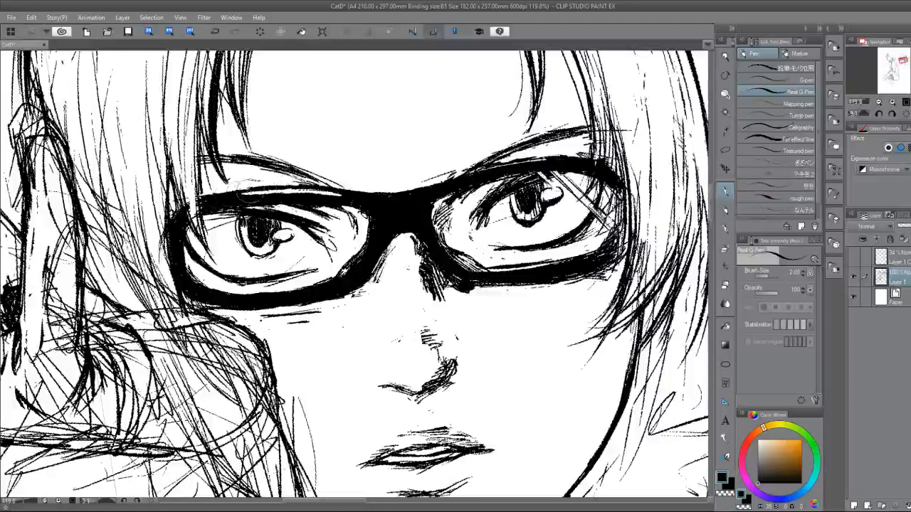
Erase small highlights into the glasses' bridge and the upper rim of the lens away from the hand.
{"action": "key", "text": "e"}
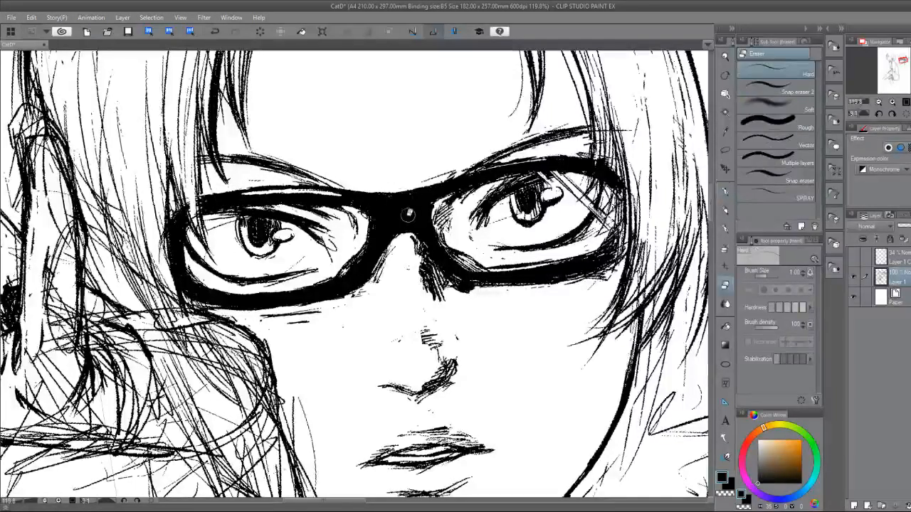
{"action": "left_click_drag", "start_coordinate": [396, 222], "coordinate": [389, 226]}
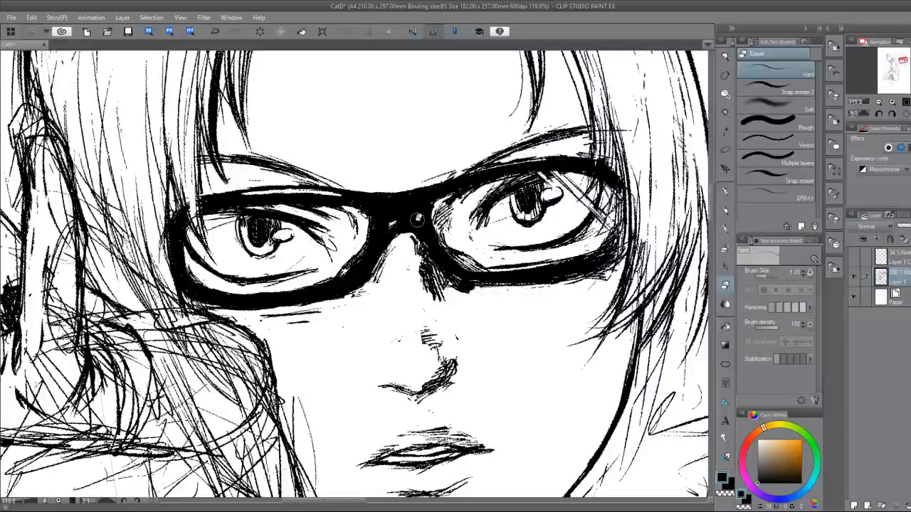
{"action": "left_click_drag", "start_coordinate": [453, 181], "coordinate": [491, 172]}
{"action": "left_click_drag", "start_coordinate": [437, 184], "coordinate": [496, 167]}
{"action": "key", "text": "p"}
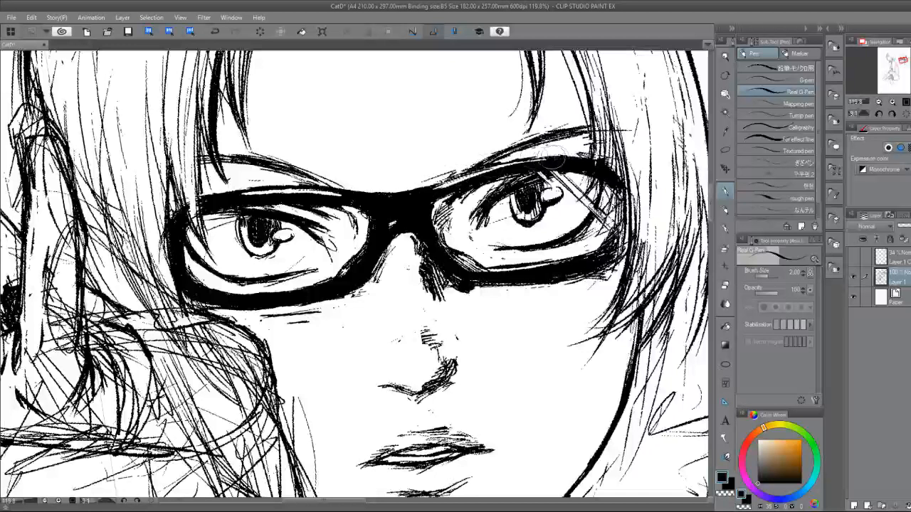
Touch up the solid black glasses frame with pen and eraser along the rims of both lenses.
{"action": "mouse_move", "coordinate": [433, 185]}
{"action": "left_mouse_down"}
{"action": "mouse_move", "coordinate": [497, 172]}
{"action": "mouse_move", "coordinate": [485, 174]}
{"action": "left_mouse_up"}
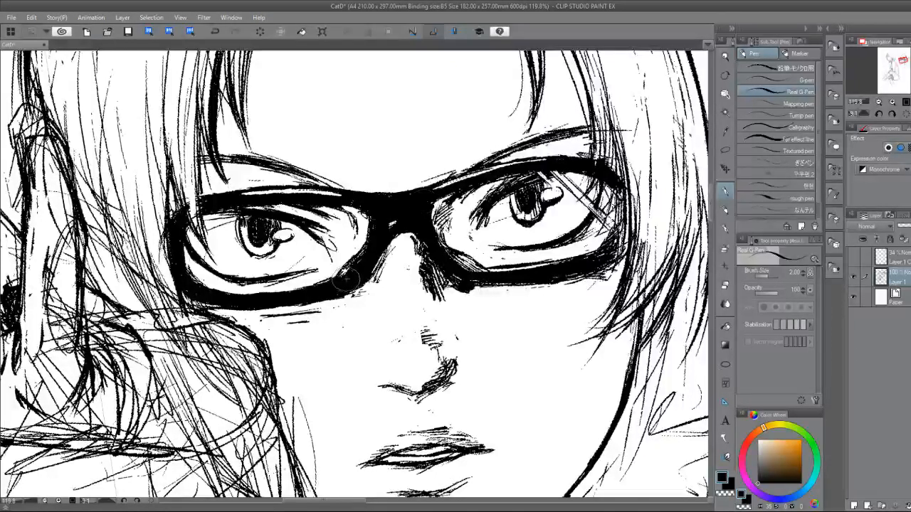
{"action": "key", "text": "e"}
{"action": "left_click_drag", "start_coordinate": [340, 283], "coordinate": [331, 289]}
{"action": "key", "text": "p"}
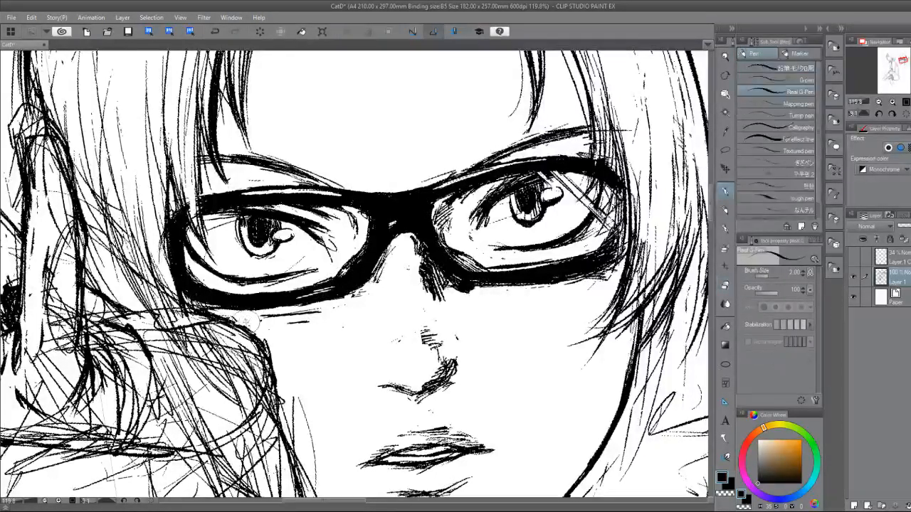
{"action": "key", "text": "ctrl+alt+0"}
{"action": "left_click_drag", "start_coordinate": [324, 335], "coordinate": [441, 353]}
{"action": "scroll", "coordinate": [356, 356], "scroll_direction": "down", "scroll_amount": 2}
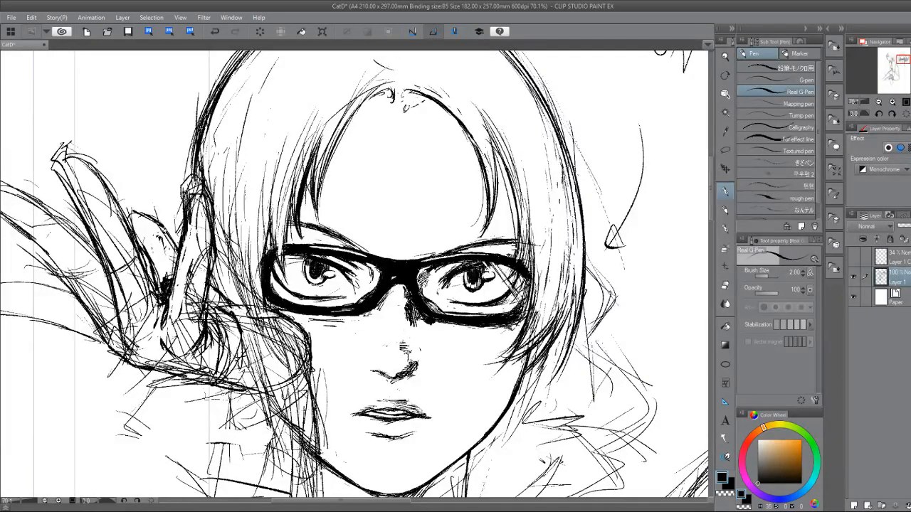
Undo the solid black fill and highlights of the glasses back to the outlined frame.
{"action": "left_click", "coordinate": [214, 33]}
{"action": "left_click", "coordinate": [217, 34]}
{"action": "left_click", "coordinate": [217, 34]}
{"action": "left_click", "coordinate": [217, 34]}
{"action": "left_click", "coordinate": [217, 34]}
{"action": "left_click", "coordinate": [218, 34]}
{"action": "left_click", "coordinate": [218, 35]}
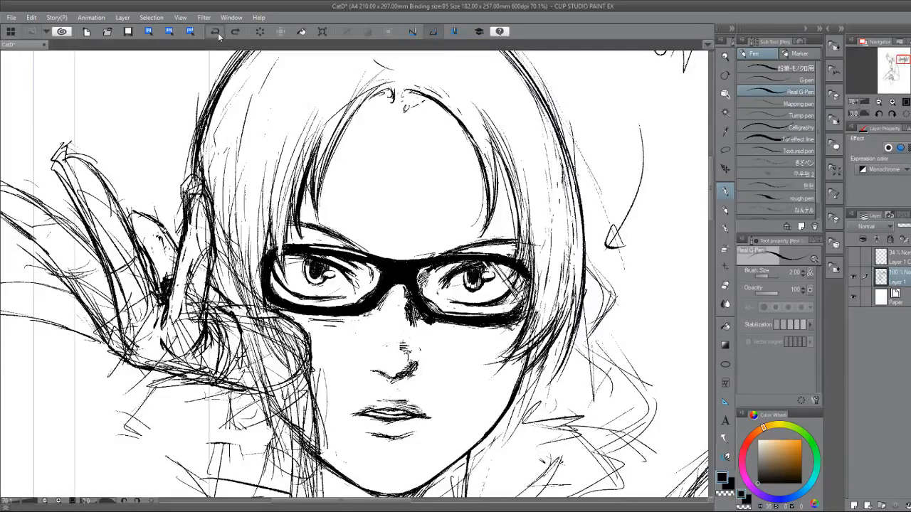
{"action": "left_click", "coordinate": [217, 34]}
{"action": "left_click", "coordinate": [216, 33]}
{"action": "left_click", "coordinate": [217, 33]}
{"action": "left_click", "coordinate": [216, 33]}
{"action": "left_click", "coordinate": [216, 33]}
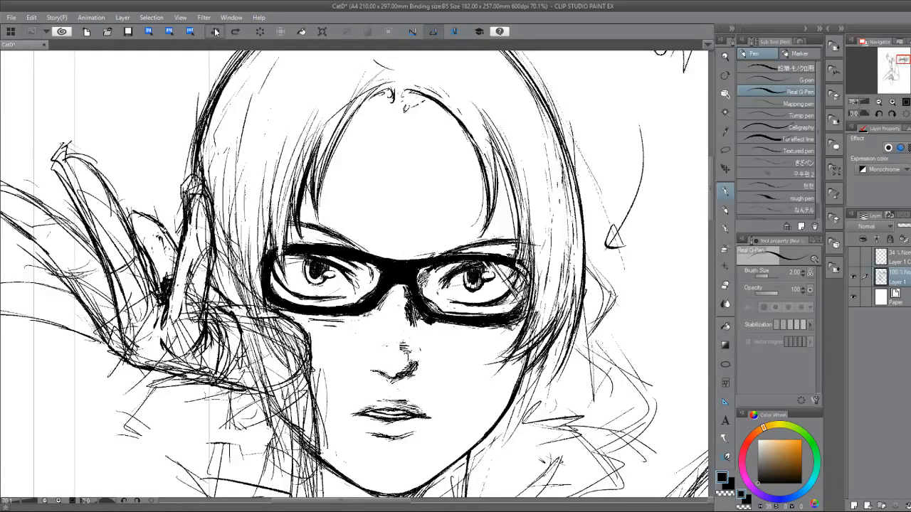
{"action": "left_click", "coordinate": [216, 32]}
{"action": "left_click", "coordinate": [216, 33]}
{"action": "left_click", "coordinate": [216, 33]}
{"action": "left_click", "coordinate": [216, 33]}
{"action": "left_click", "coordinate": [216, 32]}
{"action": "left_click", "coordinate": [216, 33]}
{"action": "left_click", "coordinate": [216, 33]}
{"action": "left_click", "coordinate": [216, 33]}
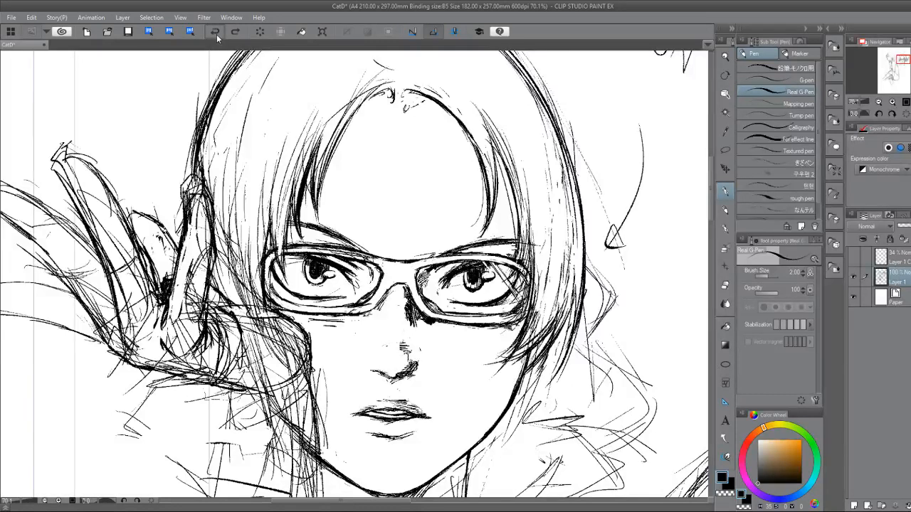
{"action": "left_click", "coordinate": [217, 32]}
Clean up the outer and upper rim outlines of the hand-side lens with alternating eraser and pen strokes.
{"action": "scroll", "coordinate": [353, 335], "scroll_direction": "up", "scroll_amount": 5}
{"action": "key", "text": "e"}
{"action": "mouse_move", "coordinate": [185, 213]}
{"action": "left_mouse_down"}
{"action": "mouse_move", "coordinate": [189, 262]}
{"action": "mouse_move", "coordinate": [205, 277]}
{"action": "mouse_move", "coordinate": [198, 249]}
{"action": "mouse_move", "coordinate": [224, 256]}
{"action": "left_mouse_up"}
{"action": "key", "text": "p"}
{"action": "key", "text": "e"}
{"action": "mouse_move", "coordinate": [299, 165]}
{"action": "left_mouse_down"}
{"action": "mouse_move", "coordinate": [380, 172]}
{"action": "mouse_move", "coordinate": [400, 193]}
{"action": "left_mouse_up"}
{"action": "key", "text": "p"}
{"action": "mouse_move", "coordinate": [348, 168]}
{"action": "left_mouse_down"}
{"action": "mouse_move", "coordinate": [414, 188]}
{"action": "mouse_move", "coordinate": [396, 178]}
{"action": "left_mouse_up"}
Refine the upper frame line from the hand-side lens into the bridge, erasing stray marks and redrawing the contour.
{"action": "key", "text": "e"}
{"action": "mouse_move", "coordinate": [265, 175]}
{"action": "left_mouse_down"}
{"action": "mouse_move", "coordinate": [320, 151]}
{"action": "mouse_move", "coordinate": [396, 180]}
{"action": "left_mouse_up"}
{"action": "left_click_drag", "start_coordinate": [258, 150], "coordinate": [397, 188]}
{"action": "key", "text": "p"}
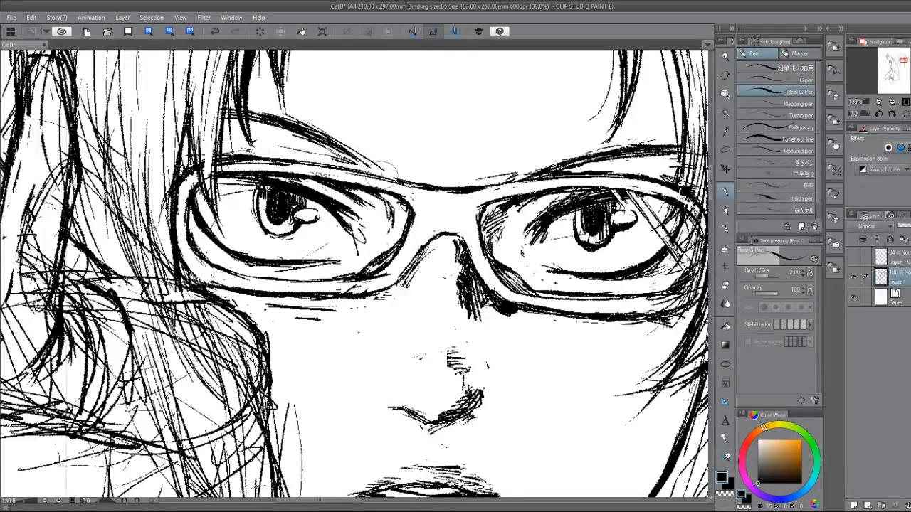
{"action": "left_click_drag", "start_coordinate": [301, 163], "coordinate": [414, 198]}
{"action": "left_click_drag", "start_coordinate": [329, 162], "coordinate": [459, 202]}
{"action": "key", "text": "e"}
{"action": "mouse_move", "coordinate": [277, 164]}
{"action": "left_mouse_down"}
{"action": "mouse_move", "coordinate": [309, 169]}
{"action": "mouse_move", "coordinate": [229, 161]}
{"action": "mouse_move", "coordinate": [255, 158]}
{"action": "left_mouse_up"}
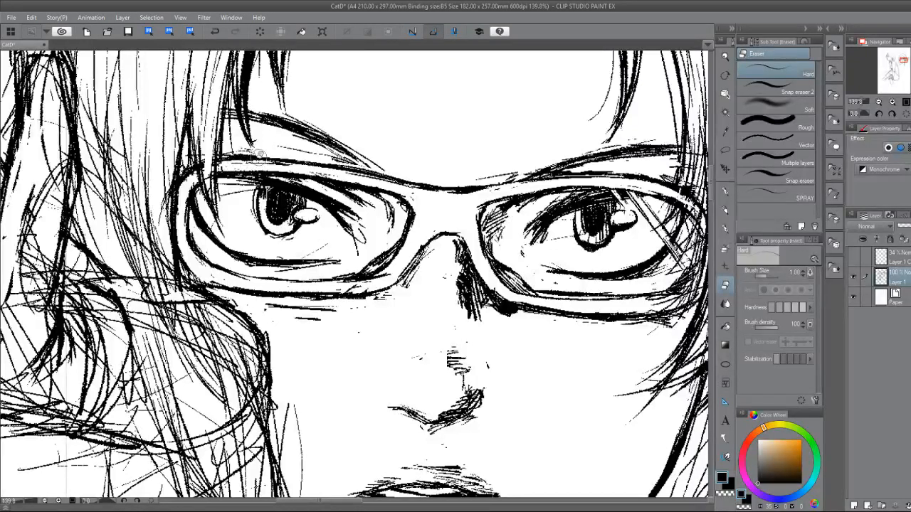
Clean up the rim of the lens away from the hand, erasing stray marks at its outer upper corner.
{"action": "mouse_move", "coordinate": [390, 270]}
{"action": "left_mouse_down"}
{"action": "mouse_move", "coordinate": [329, 290]}
{"action": "mouse_move", "coordinate": [111, 258]}
{"action": "left_mouse_up"}
{"action": "key", "text": "p"}
{"action": "key", "text": "e"}
{"action": "left_click_drag", "start_coordinate": [467, 253], "coordinate": [438, 271]}
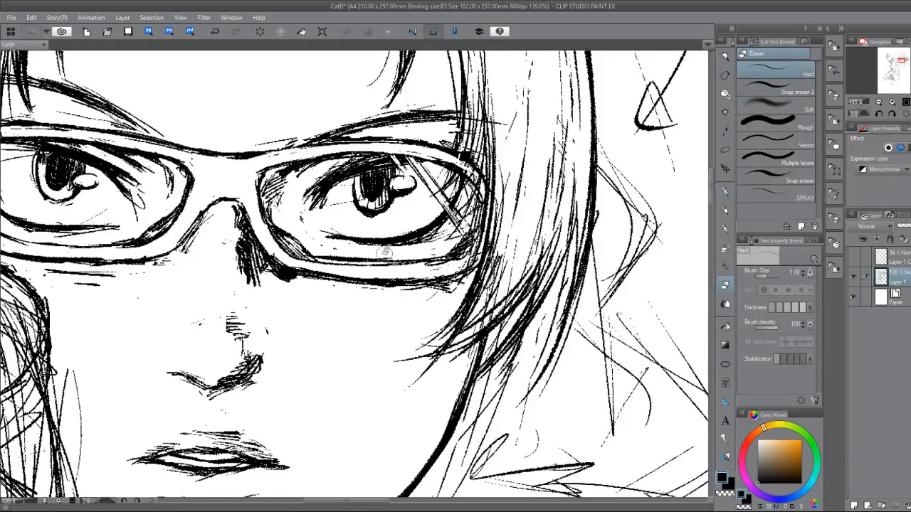
{"action": "left_click_drag", "start_coordinate": [465, 161], "coordinate": [474, 176]}
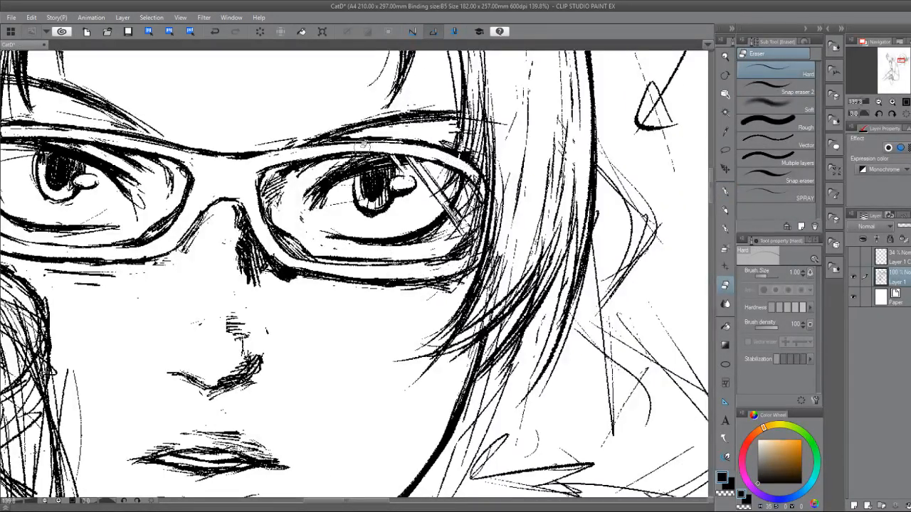
{"action": "key", "text": "p"}
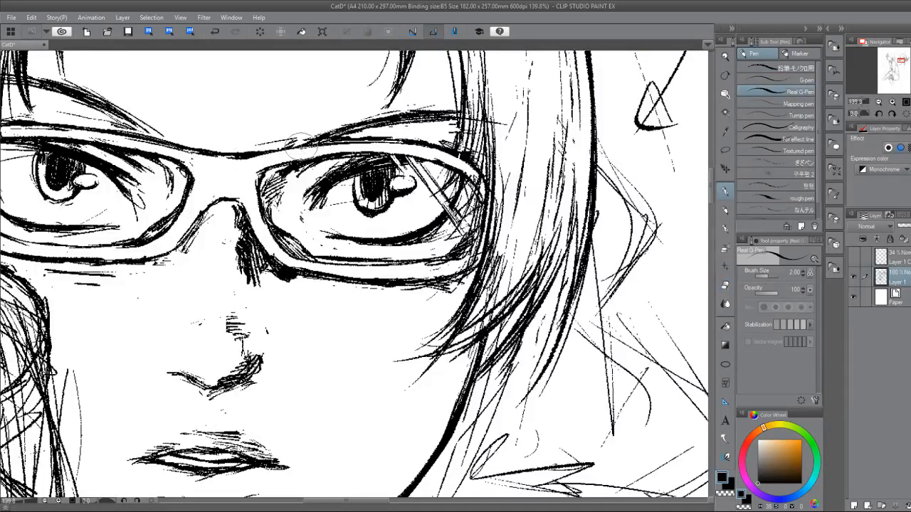
{"action": "key", "text": "e"}
{"action": "key", "text": "p"}
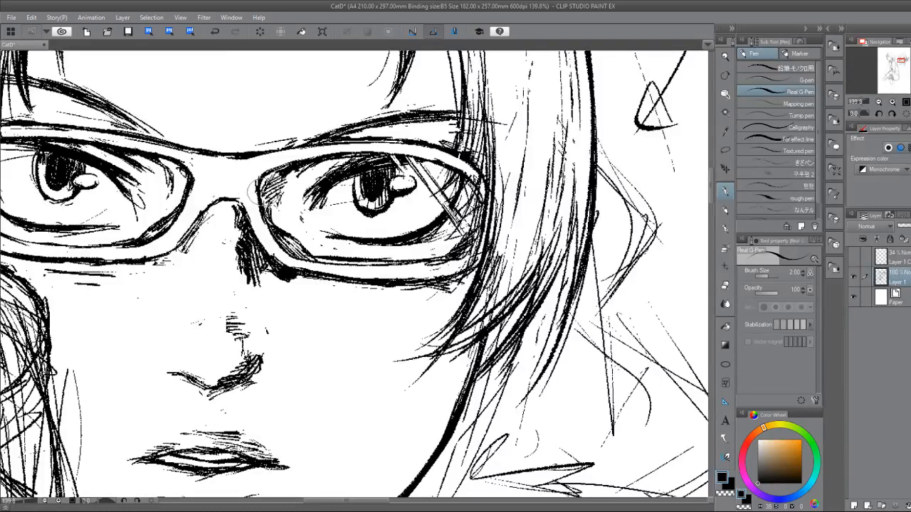
{"action": "scroll", "coordinate": [284, 383], "scroll_direction": "down", "scroll_amount": 1}
{"action": "left_click_drag", "start_coordinate": [285, 383], "coordinate": [385, 389]}
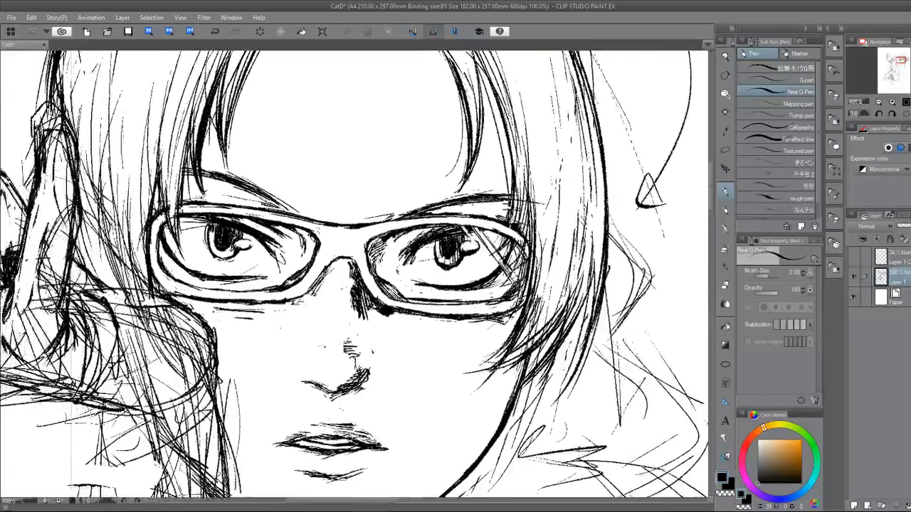
Add a new layer above Layer 1, try an auto selection at the glasses' bridge and clear it.
{"action": "left_click", "coordinate": [854, 505]}
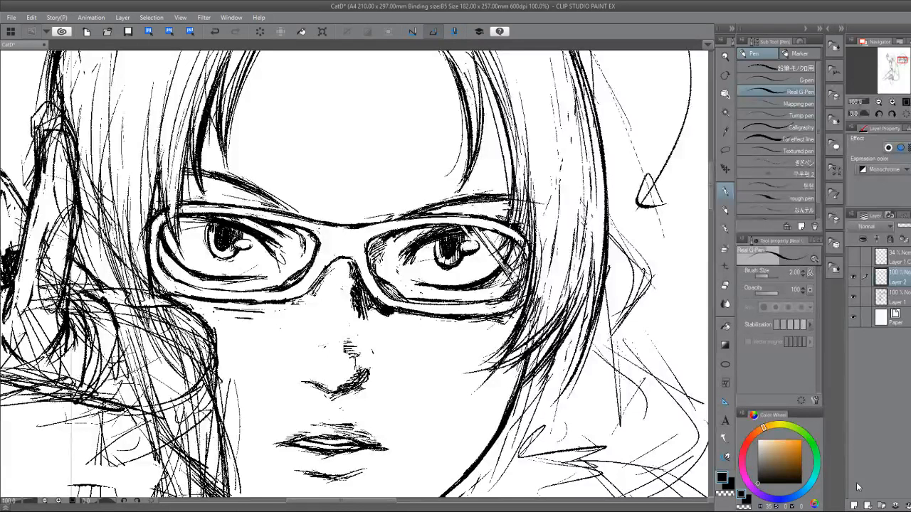
{"action": "left_click", "coordinate": [726, 111]}
{"action": "left_click", "coordinate": [366, 232]}
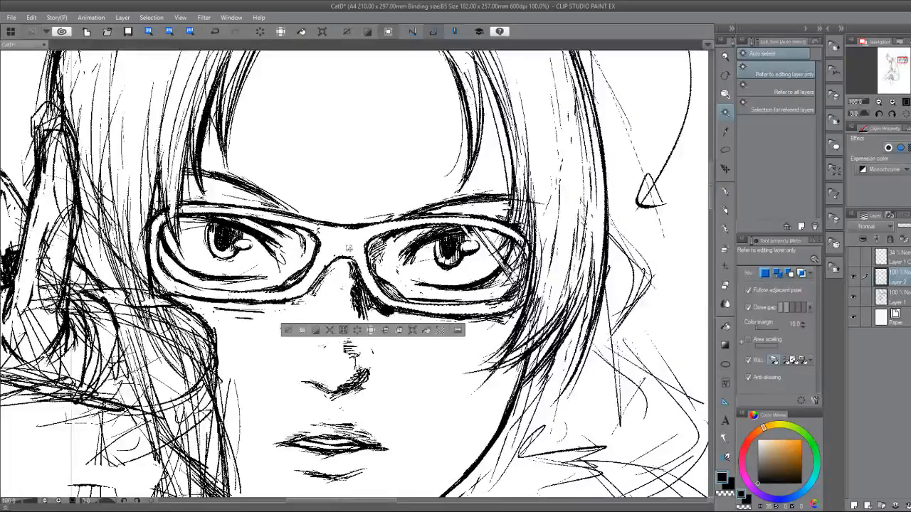
{"action": "left_click", "coordinate": [288, 330]}
Return to Layer 1 and tidy the upper rim of the hand-side lens with eraser and pen.
{"action": "left_click", "coordinate": [899, 258]}
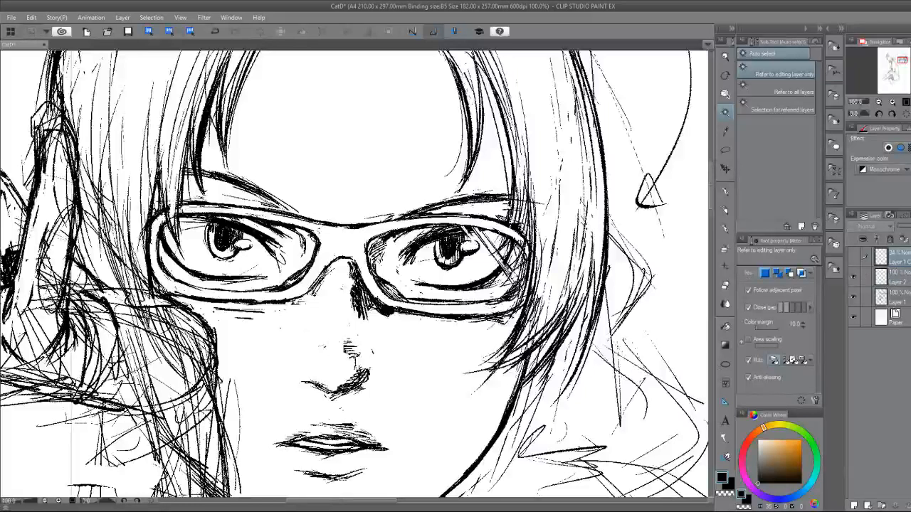
{"action": "left_click", "coordinate": [898, 297]}
{"action": "key", "text": "e"}
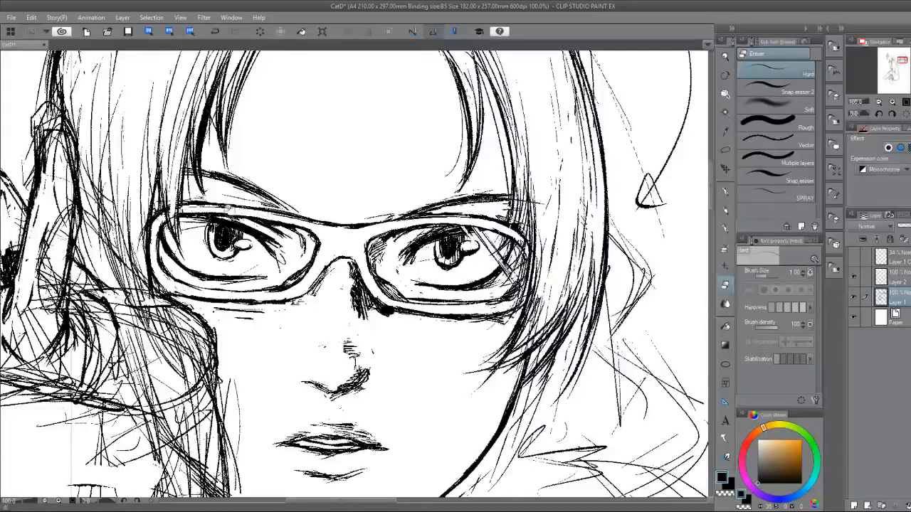
{"action": "key", "text": "p"}
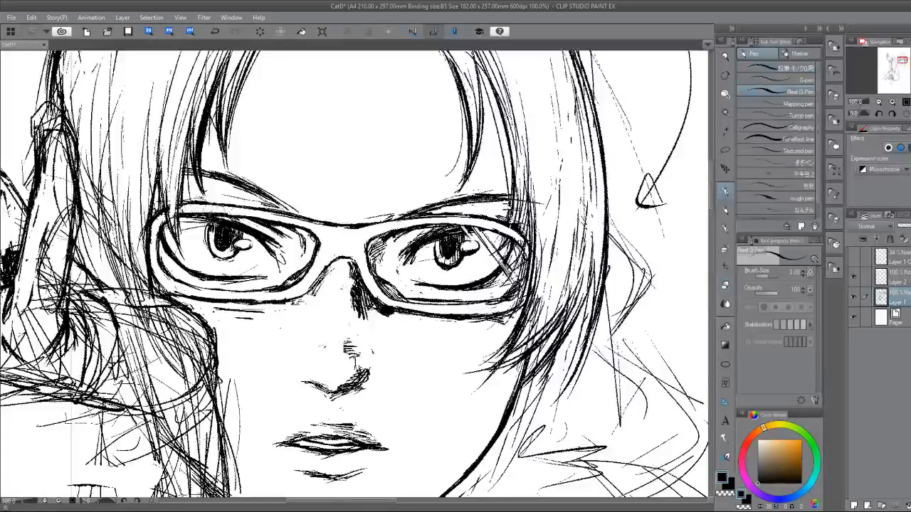
{"action": "key", "text": "e"}
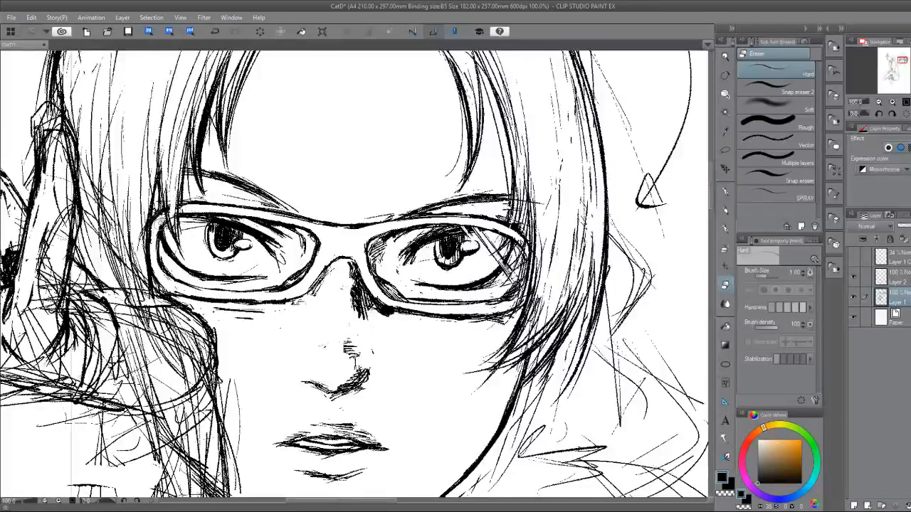
{"action": "key", "text": "p"}
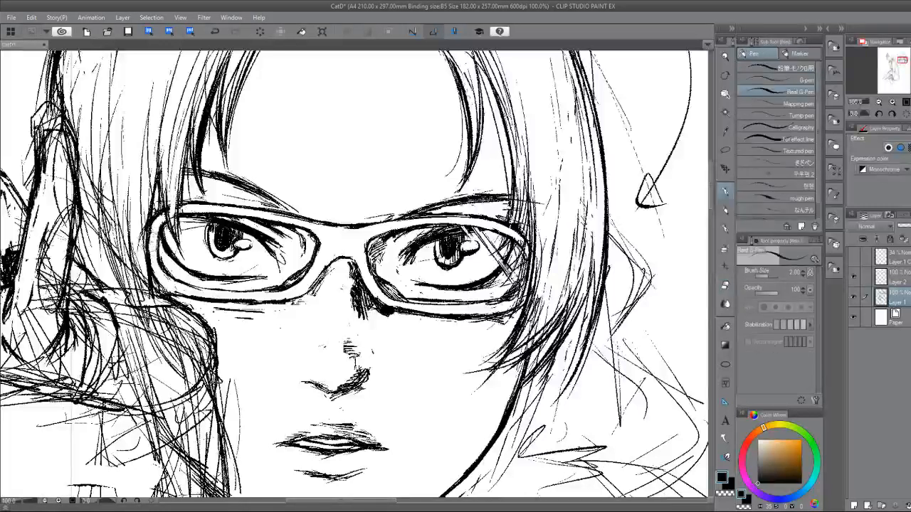
{"action": "key", "text": "e"}
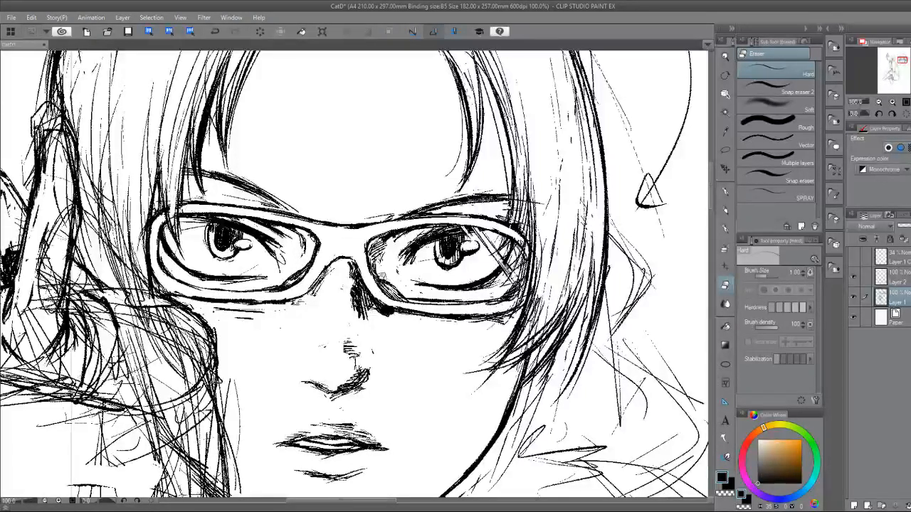
On Layer 2, auto-select from the glasses' bridge and hatch the hand-side lens's outer and upper rim with the 0.50 Strip brush.
{"action": "left_click", "coordinate": [906, 277]}
{"action": "left_click", "coordinate": [726, 113]}
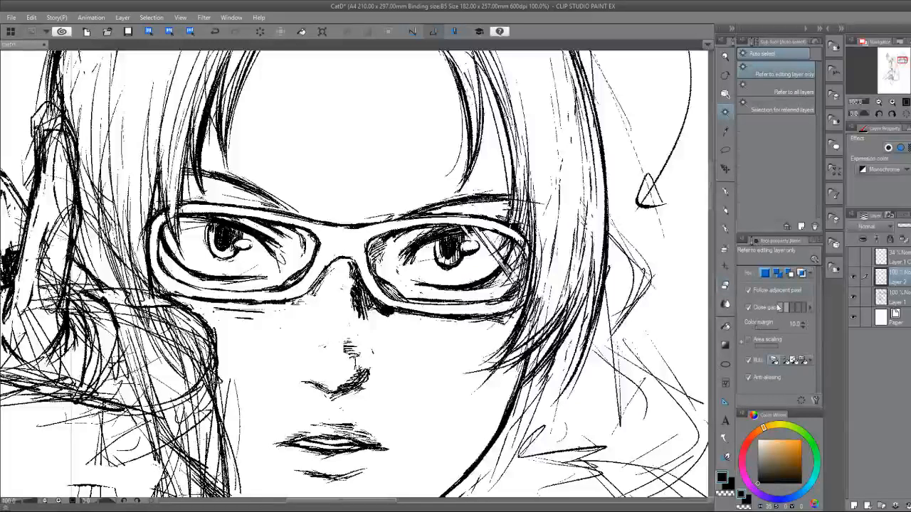
{"action": "left_click", "coordinate": [345, 240]}
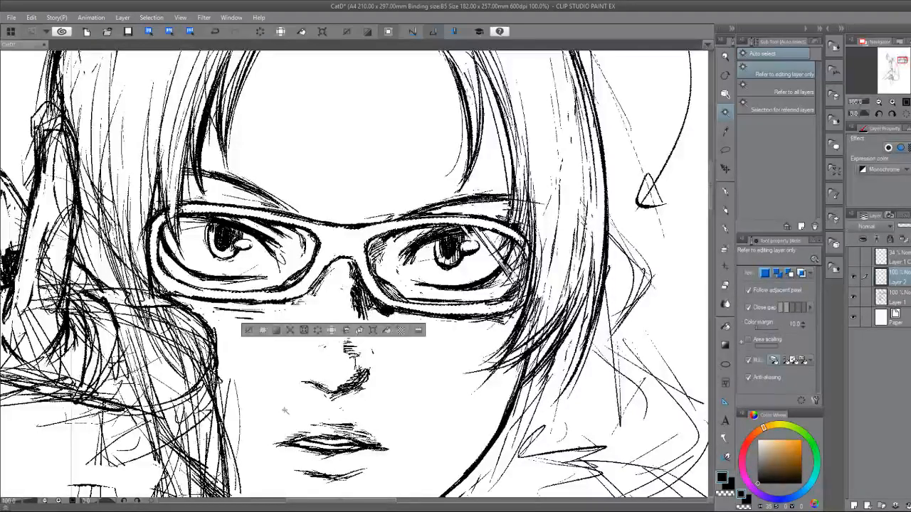
{"action": "key", "text": "b"}
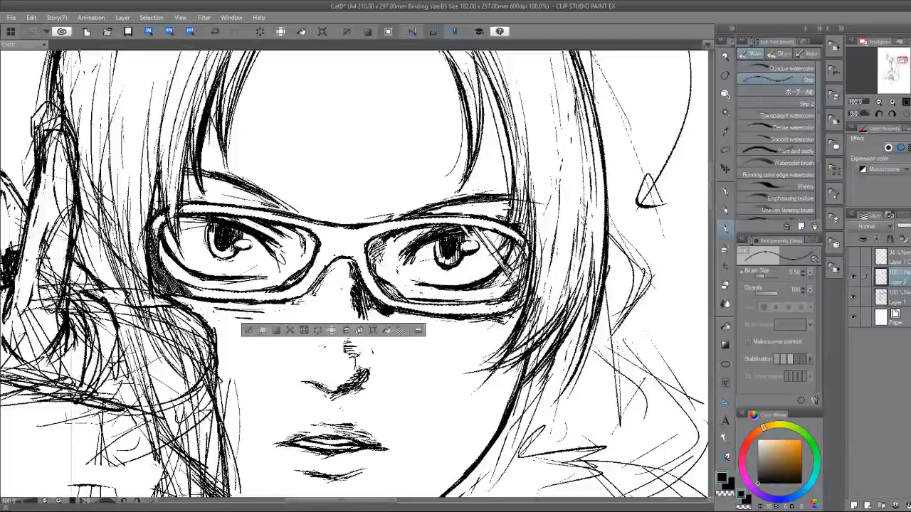
{"action": "left_click_drag", "start_coordinate": [182, 286], "coordinate": [207, 293]}
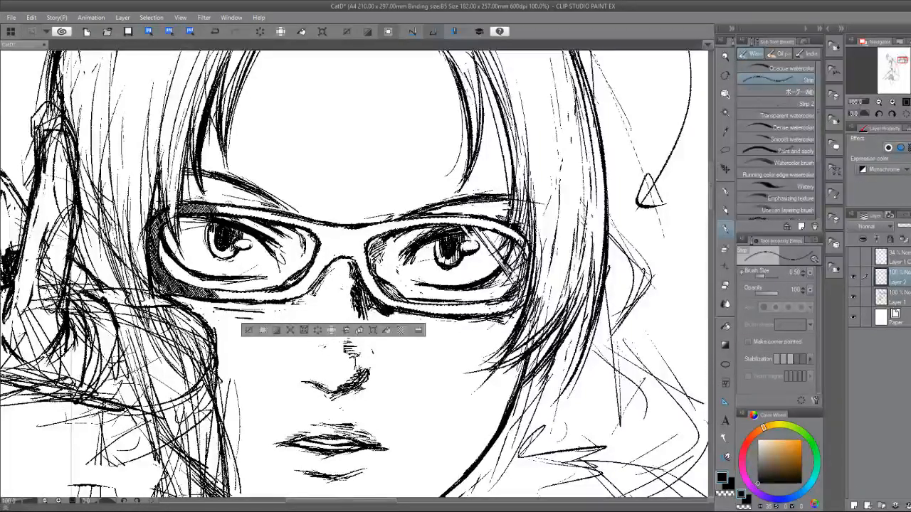
{"action": "left_click_drag", "start_coordinate": [244, 211], "coordinate": [253, 212]}
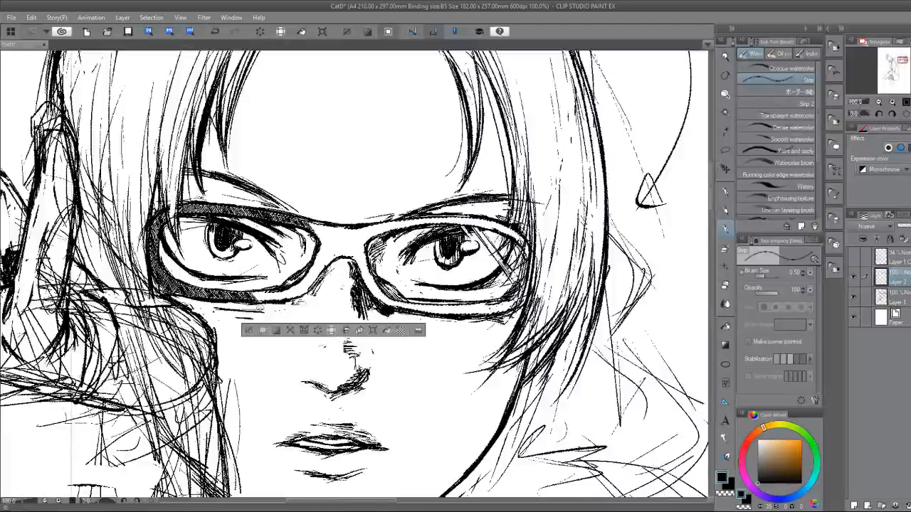
Hatch the rest of the hand-side rim, the bridge and the other lens's rim, then clear the selection.
{"action": "mouse_move", "coordinate": [266, 288]}
{"action": "left_mouse_down"}
{"action": "mouse_move", "coordinate": [309, 301]}
{"action": "mouse_move", "coordinate": [326, 274]}
{"action": "left_mouse_up"}
{"action": "mouse_move", "coordinate": [319, 238]}
{"action": "left_mouse_down"}
{"action": "mouse_move", "coordinate": [333, 259]}
{"action": "mouse_move", "coordinate": [353, 249]}
{"action": "mouse_move", "coordinate": [378, 290]}
{"action": "mouse_move", "coordinate": [418, 311]}
{"action": "left_mouse_up"}
{"action": "left_click_drag", "start_coordinate": [418, 307], "coordinate": [437, 314]}
{"action": "left_click_drag", "start_coordinate": [439, 306], "coordinate": [461, 314]}
{"action": "left_click_drag", "start_coordinate": [462, 306], "coordinate": [470, 314]}
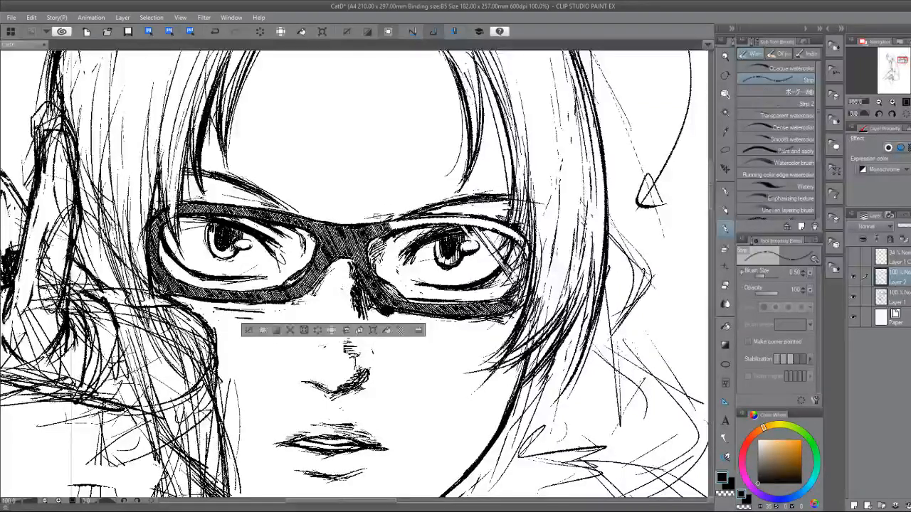
{"action": "left_click_drag", "start_coordinate": [388, 220], "coordinate": [395, 228]}
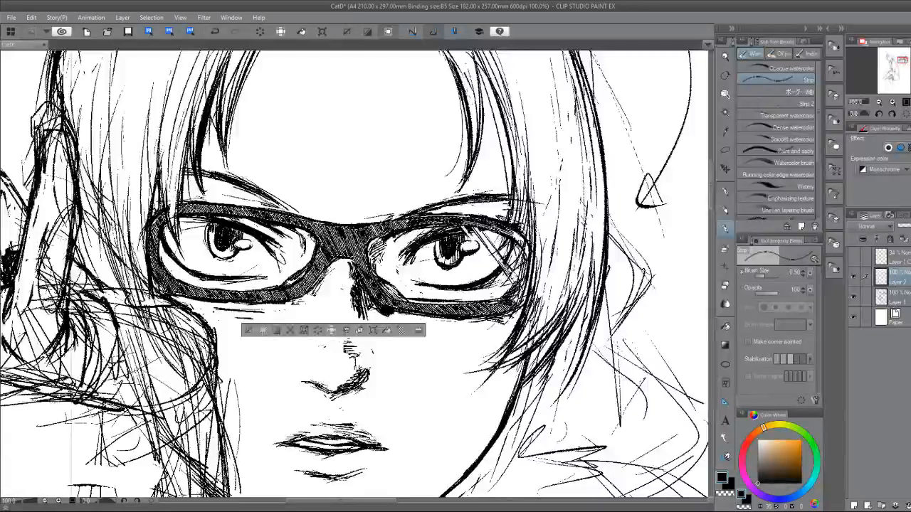
{"action": "left_click", "coordinate": [249, 331]}
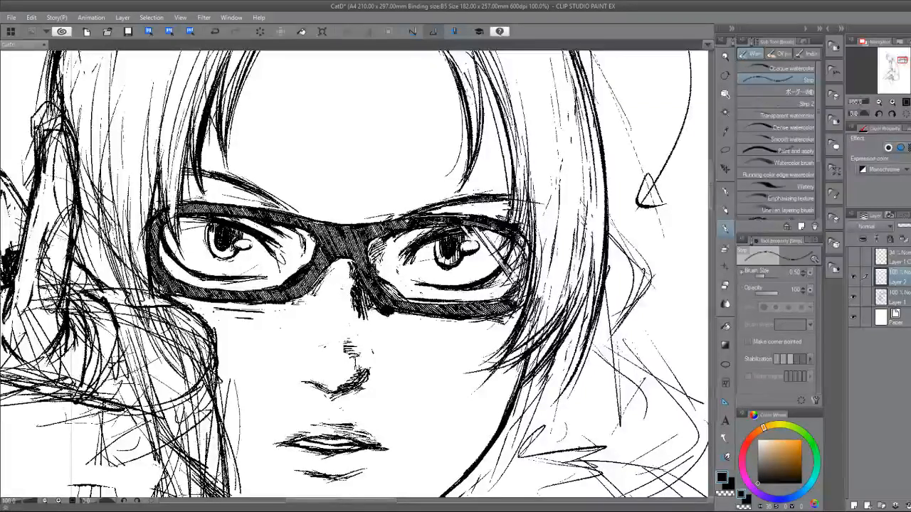
On Layer 1, rework the lower eyelid lines of the eye farther from the hand, alternating the Hard eraser and the 2.00 Real G-Pen.
{"action": "left_click", "coordinate": [898, 294]}
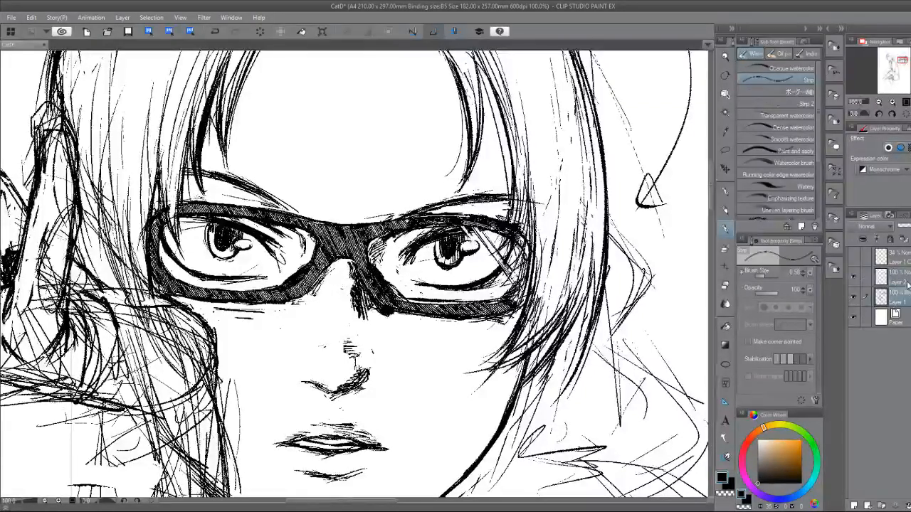
{"action": "key", "text": "e"}
{"action": "key", "text": "p"}
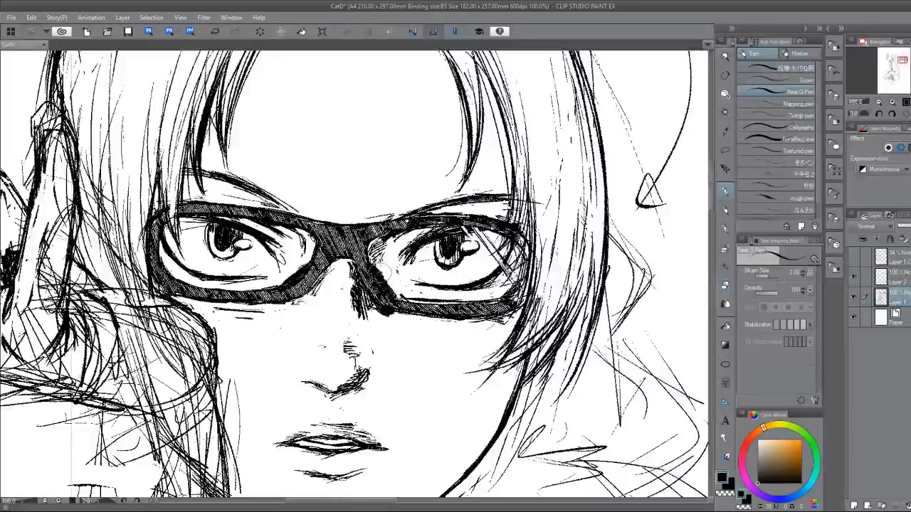
{"action": "key", "text": "e"}
{"action": "key", "text": "p"}
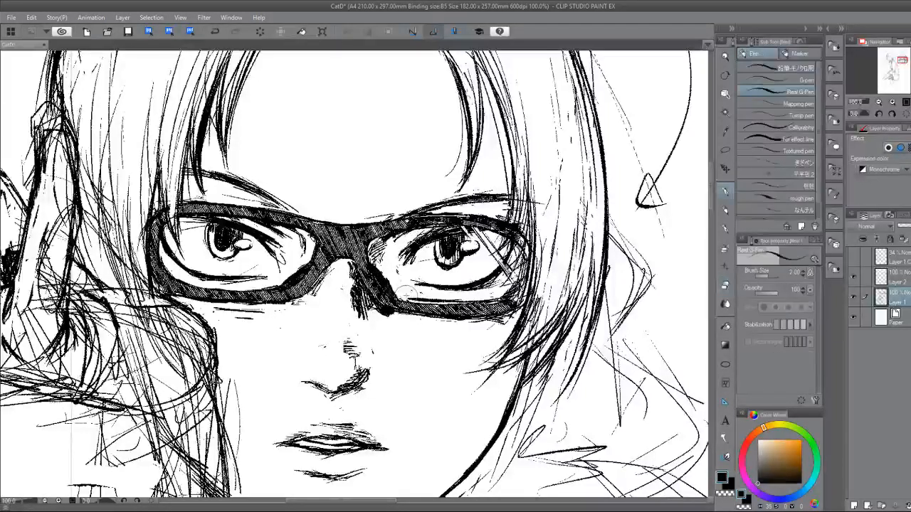
{"action": "key", "text": "e"}
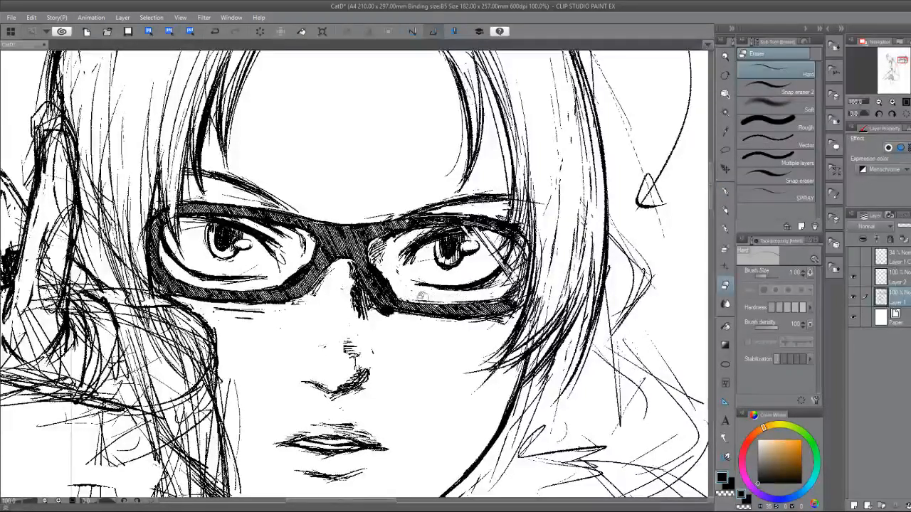
{"action": "key", "text": "p"}
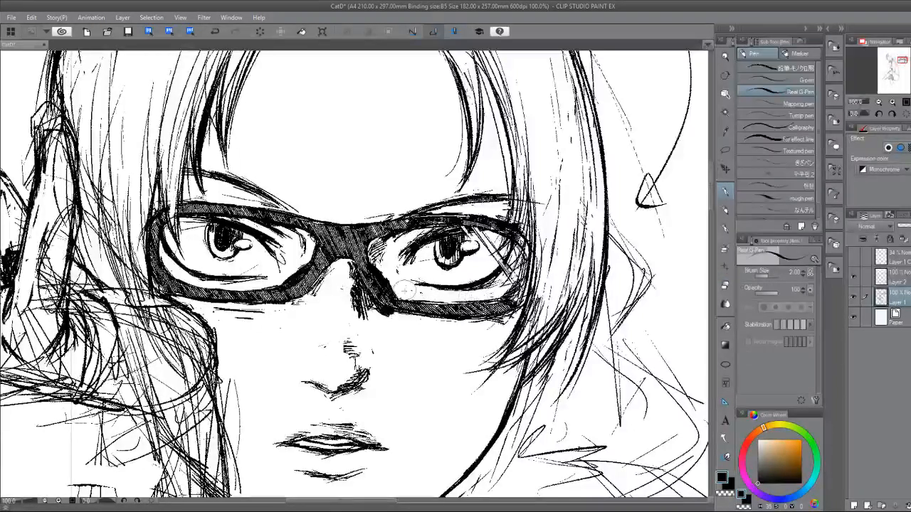
{"action": "key", "text": "e"}
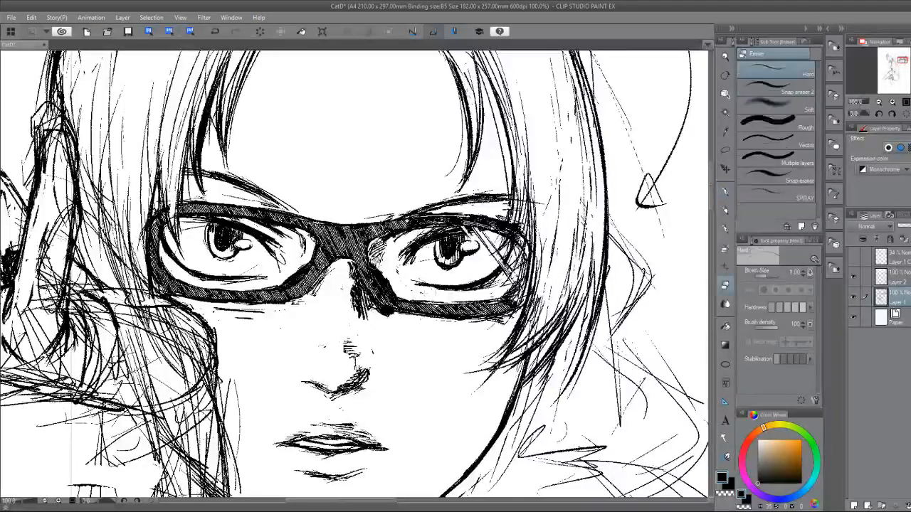
{"action": "key", "text": "p"}
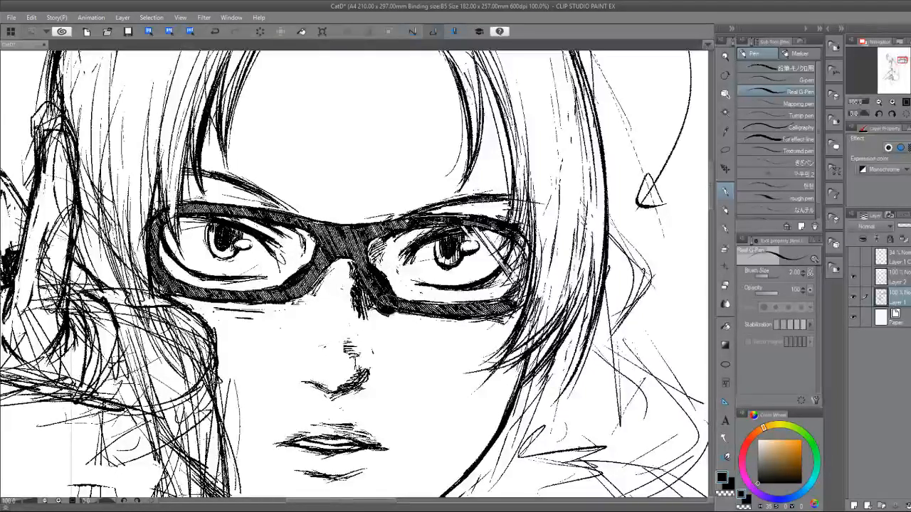
{"action": "key", "text": "e"}
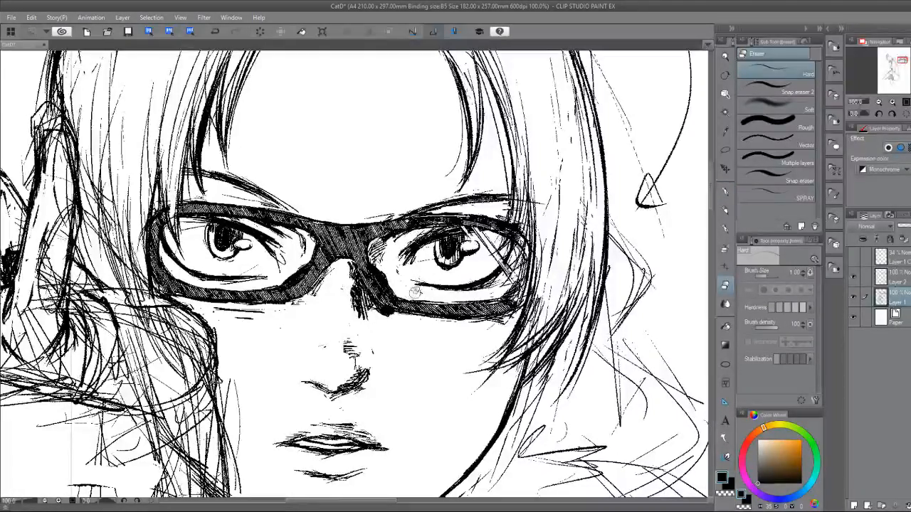
{"action": "key", "text": "p"}
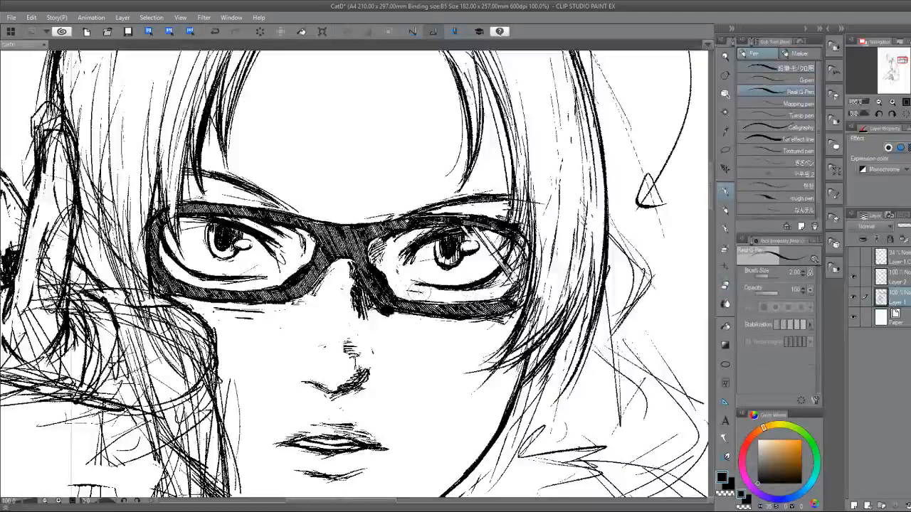
{"action": "left_click_drag", "start_coordinate": [416, 292], "coordinate": [502, 288]}
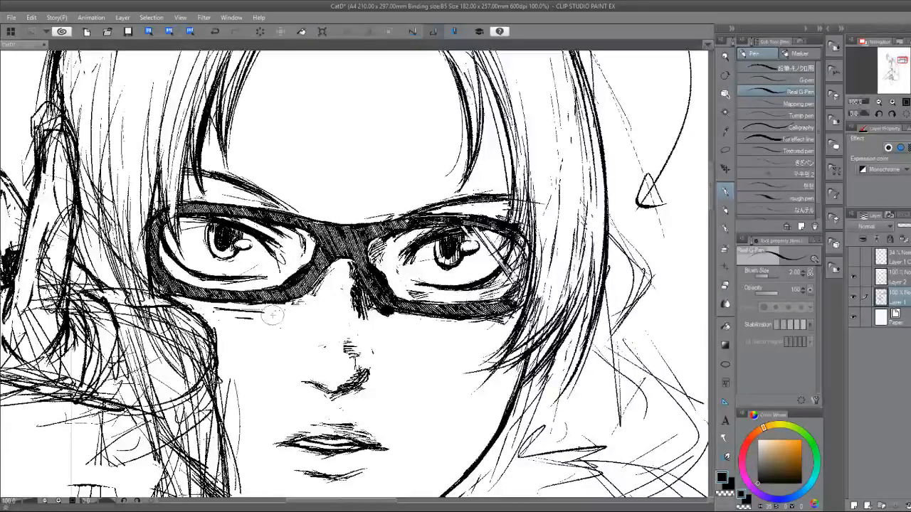
Add fine Real G-Pen strokes along the hand-side eye's lower eyelid and the glasses' lower rim, touching up with the Hard eraser.
{"action": "mouse_move", "coordinate": [269, 281]}
{"action": "left_mouse_down"}
{"action": "mouse_move", "coordinate": [277, 285]}
{"action": "mouse_move", "coordinate": [243, 286]}
{"action": "mouse_move", "coordinate": [281, 282]}
{"action": "mouse_move", "coordinate": [186, 279]}
{"action": "left_mouse_up"}
{"action": "mouse_move", "coordinate": [310, 301]}
{"action": "left_mouse_down"}
{"action": "mouse_move", "coordinate": [266, 306]}
{"action": "mouse_move", "coordinate": [295, 311]}
{"action": "mouse_move", "coordinate": [309, 300]}
{"action": "left_mouse_up"}
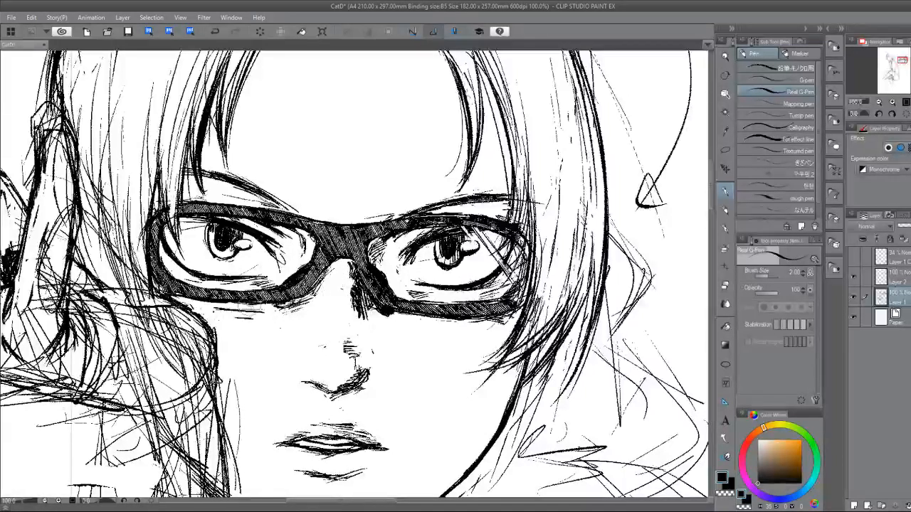
{"action": "mouse_move", "coordinate": [244, 309]}
{"action": "left_mouse_down"}
{"action": "mouse_move", "coordinate": [266, 308]}
{"action": "mouse_move", "coordinate": [235, 308]}
{"action": "left_mouse_up"}
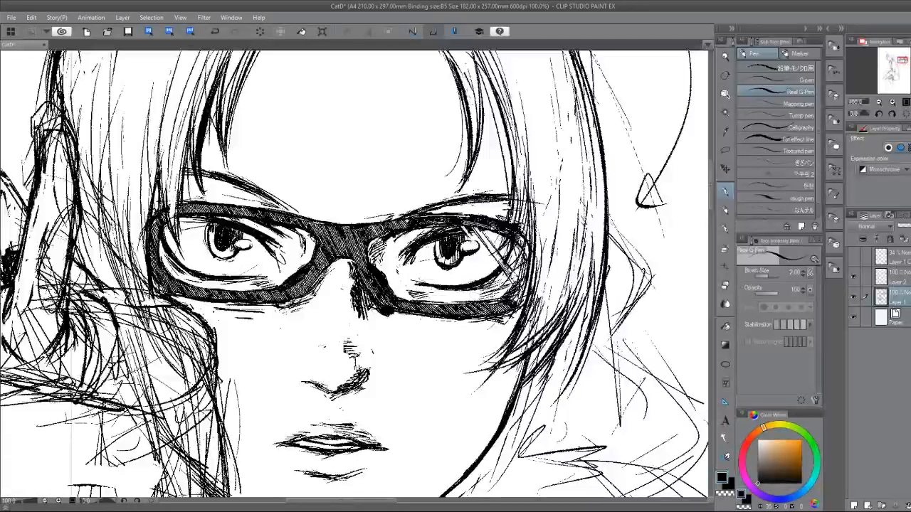
{"action": "key", "text": "e"}
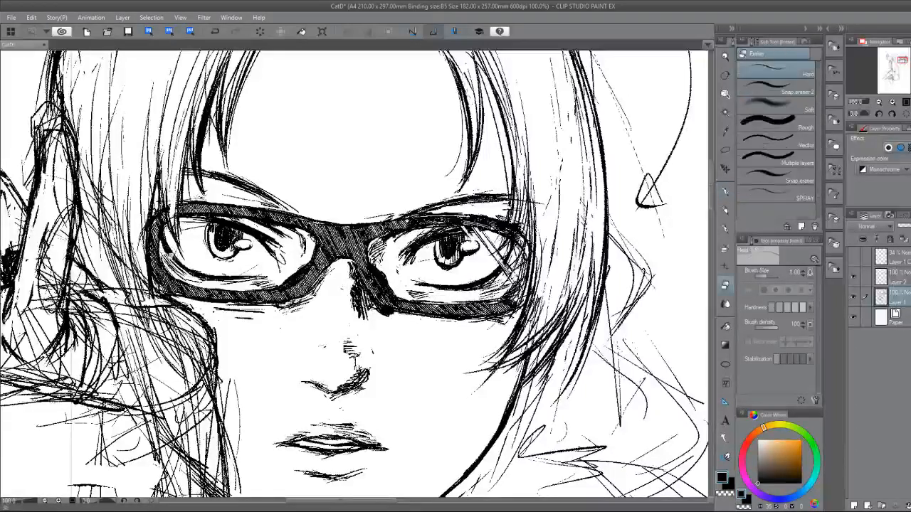
{"action": "key", "text": "p"}
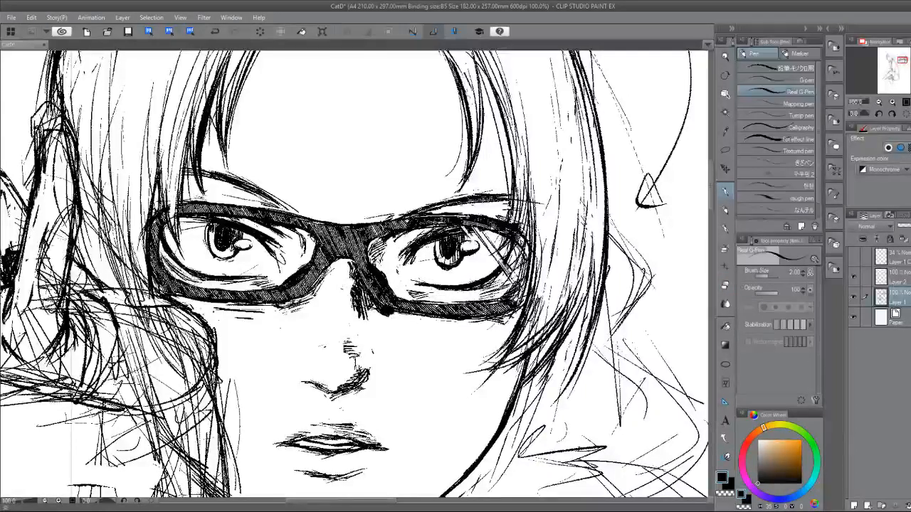
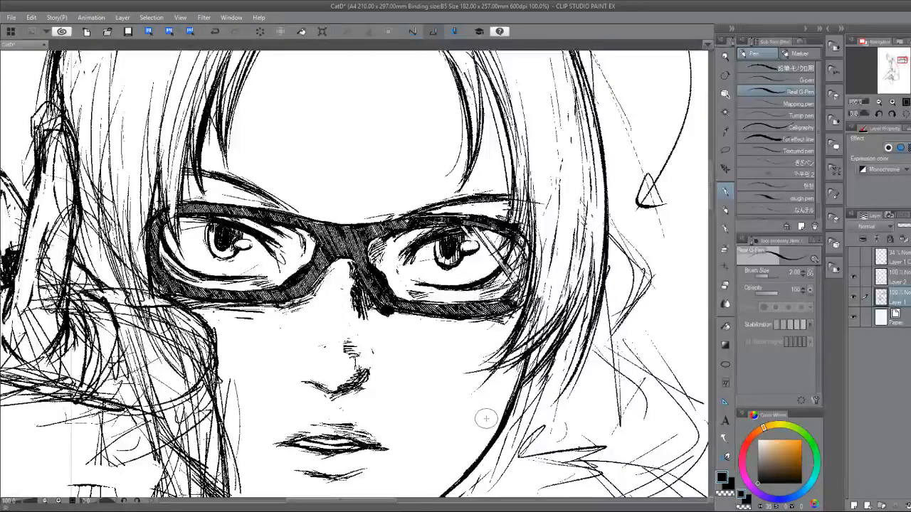
Ink the hand's upper edge beside the glasses and add hair strands next to the raised finger, undoing the last stroke.
{"action": "left_click_drag", "start_coordinate": [486, 419], "coordinate": [620, 431]}
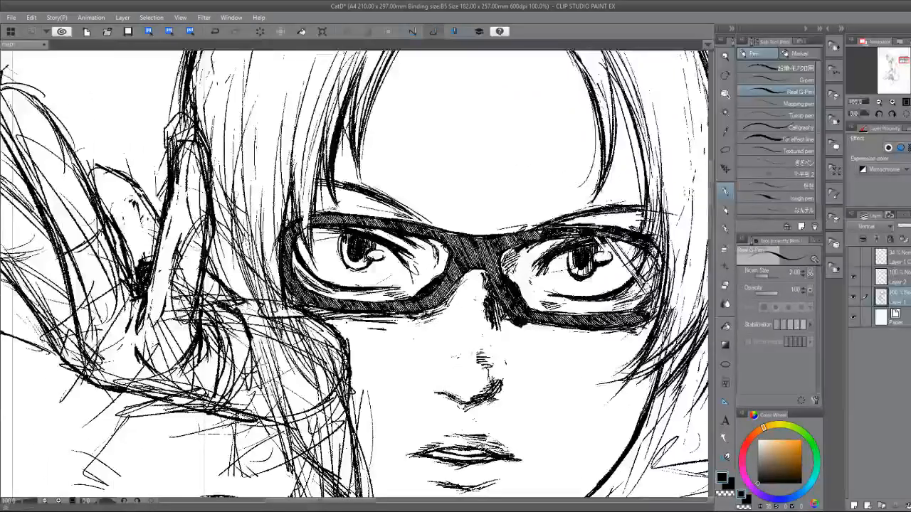
{"action": "left_click_drag", "start_coordinate": [284, 306], "coordinate": [346, 335]}
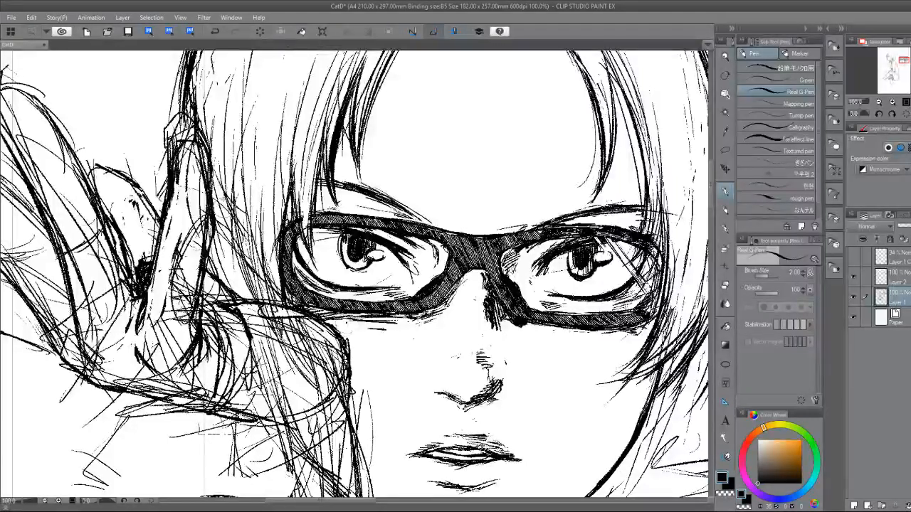
{"action": "left_click_drag", "start_coordinate": [213, 155], "coordinate": [258, 300]}
{"action": "left_click_drag", "start_coordinate": [220, 223], "coordinate": [269, 314]}
{"action": "mouse_move", "coordinate": [215, 127]}
{"action": "left_mouse_down"}
{"action": "mouse_move", "coordinate": [241, 255]}
{"action": "mouse_move", "coordinate": [215, 175]}
{"action": "mouse_move", "coordinate": [225, 220]}
{"action": "mouse_move", "coordinate": [213, 212]}
{"action": "left_mouse_up"}
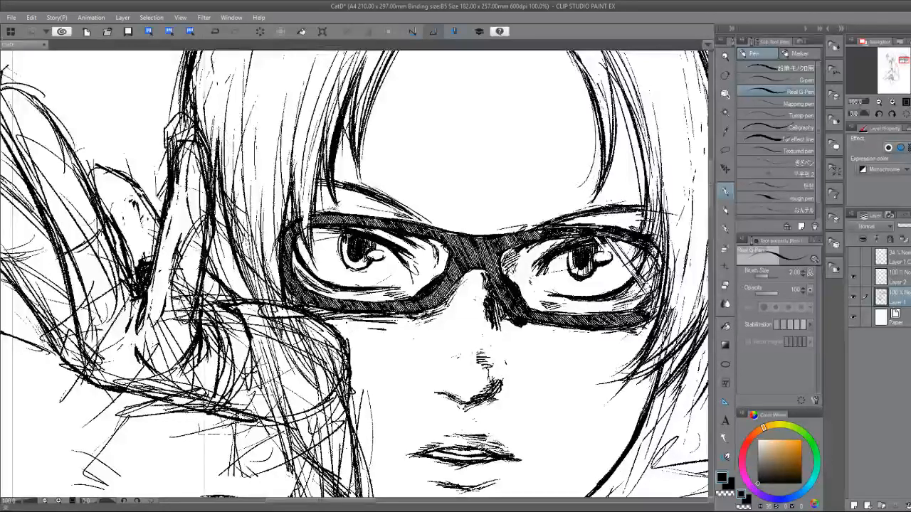
{"action": "key", "text": "ctrl+z"}
{"action": "scroll", "coordinate": [279, 324], "scroll_direction": "down", "scroll_amount": 2}
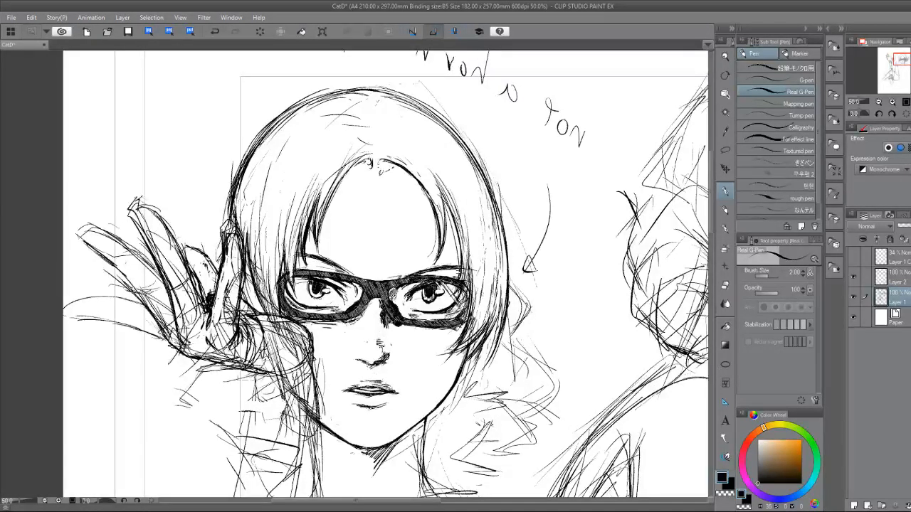
Lasso the rough sketch lines inside the heel of the hand, delete them and clear the selection.
{"action": "left_click", "coordinate": [725, 132]}
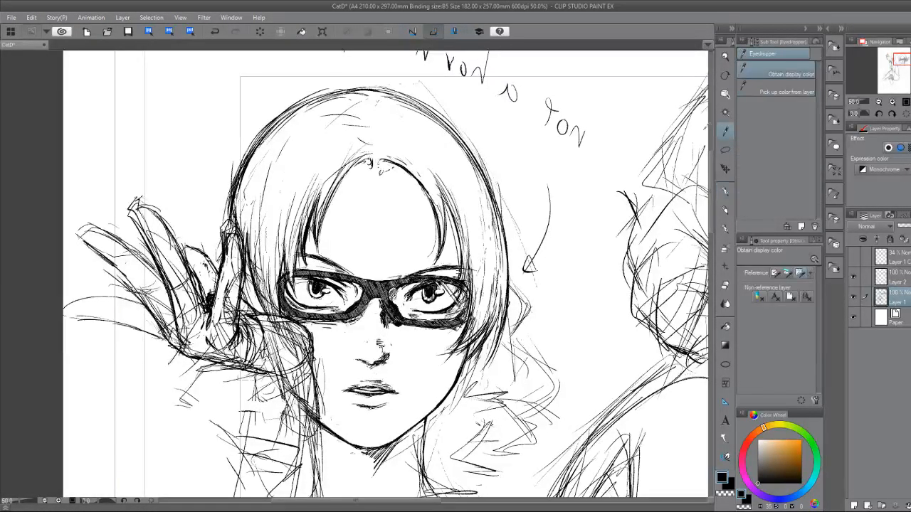
{"action": "left_click", "coordinate": [725, 150]}
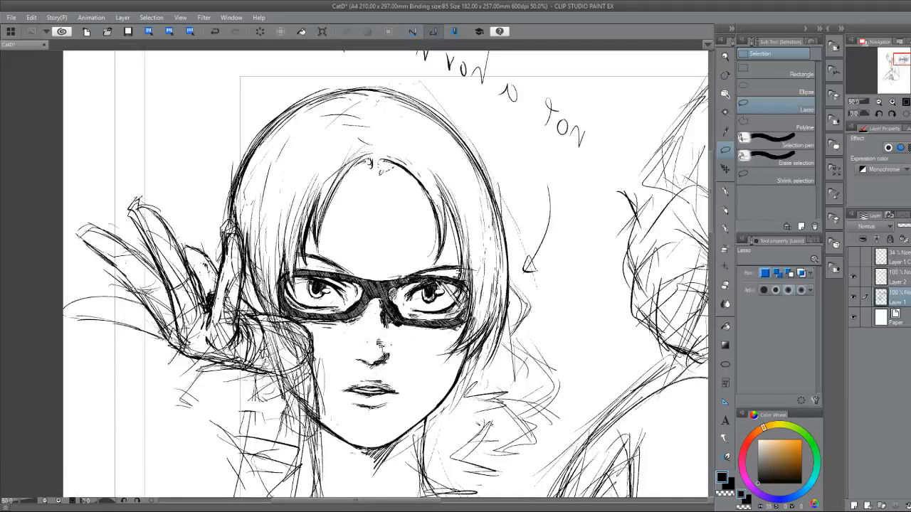
{"action": "left_click_drag", "start_coordinate": [241, 349], "coordinate": [243, 322]}
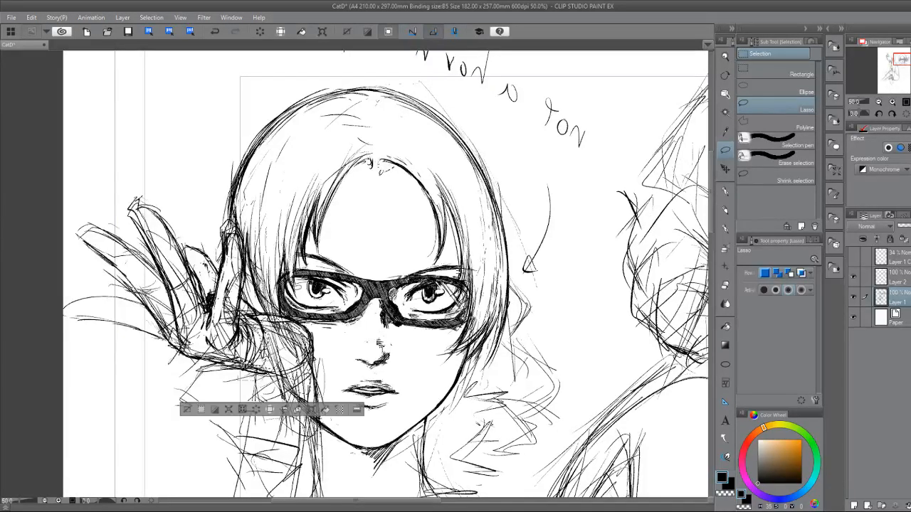
{"action": "left_click", "coordinate": [257, 411]}
{"action": "left_click", "coordinate": [193, 411]}
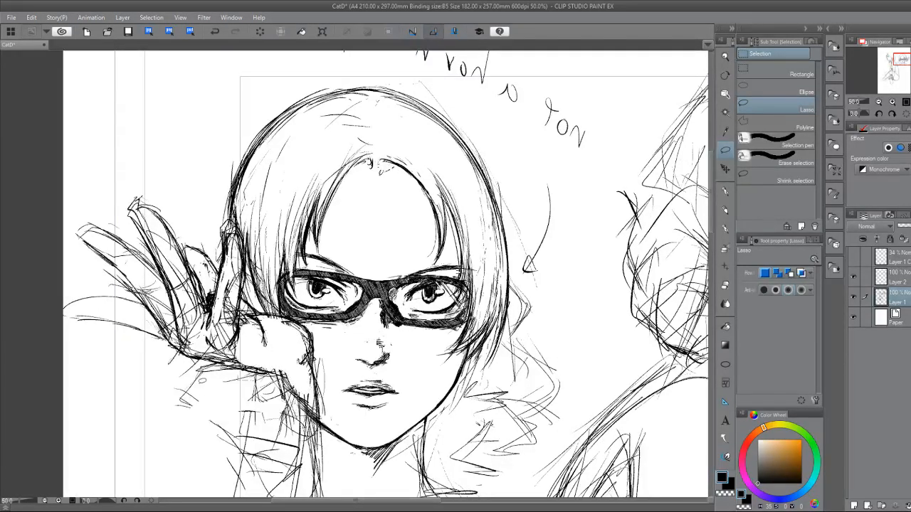
Erase the sketch lines inside the raised finger beside the face and ink a short crease at its base with the Real G-Pen.
{"action": "left_click", "coordinate": [728, 190]}
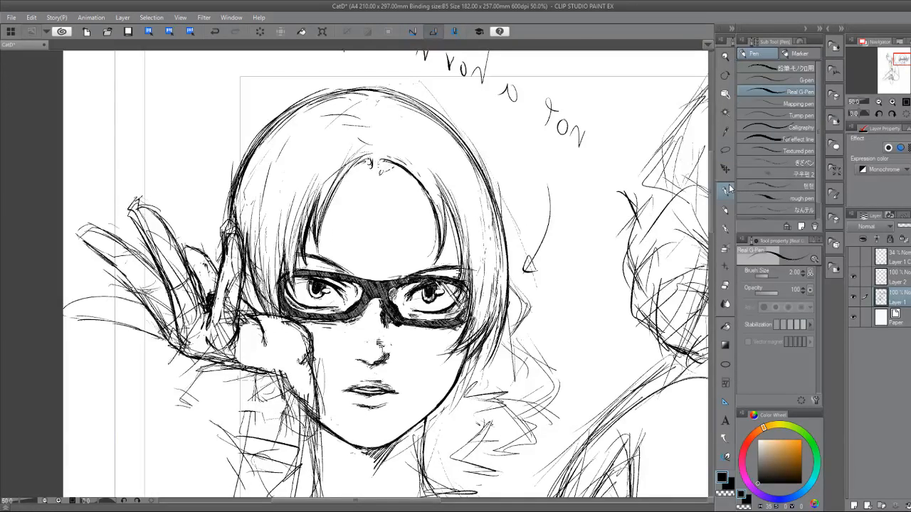
{"action": "scroll", "coordinate": [286, 383], "scroll_direction": "up", "scroll_amount": 5}
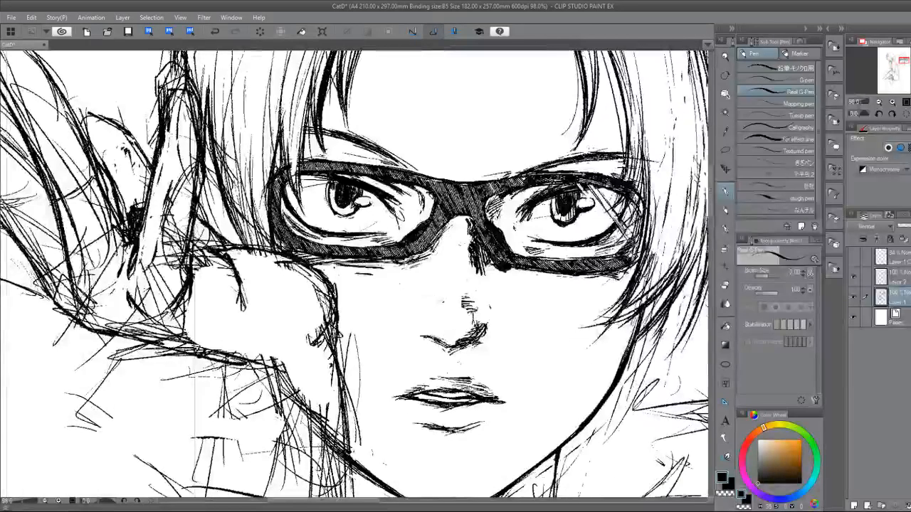
{"action": "key", "text": "e"}
{"action": "mouse_move", "coordinate": [175, 182]}
{"action": "left_mouse_down"}
{"action": "mouse_move", "coordinate": [168, 256]}
{"action": "mouse_move", "coordinate": [178, 164]}
{"action": "mouse_move", "coordinate": [172, 274]}
{"action": "mouse_move", "coordinate": [181, 226]}
{"action": "mouse_move", "coordinate": [187, 265]}
{"action": "mouse_move", "coordinate": [174, 299]}
{"action": "mouse_move", "coordinate": [179, 305]}
{"action": "mouse_move", "coordinate": [188, 279]}
{"action": "mouse_move", "coordinate": [201, 306]}
{"action": "left_mouse_up"}
{"action": "key", "text": "p"}
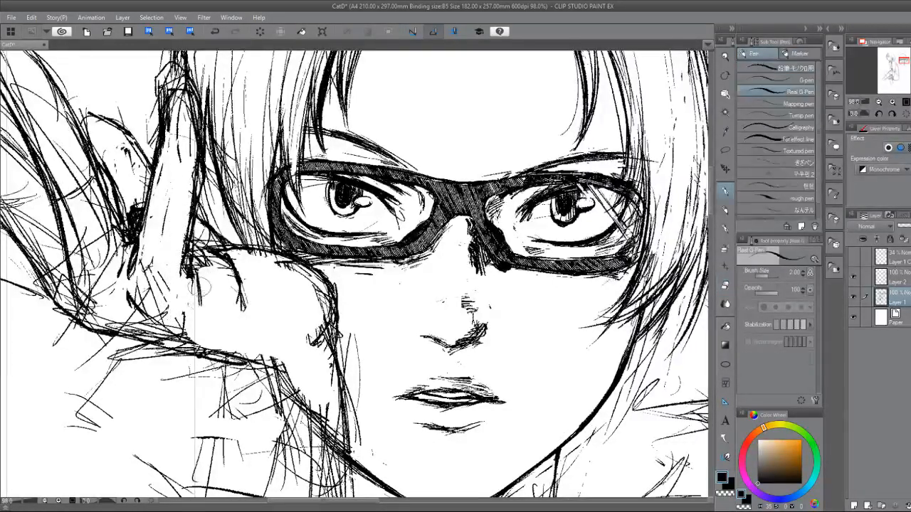
{"action": "left_click_drag", "start_coordinate": [196, 272], "coordinate": [201, 309]}
{"action": "key", "text": "e"}
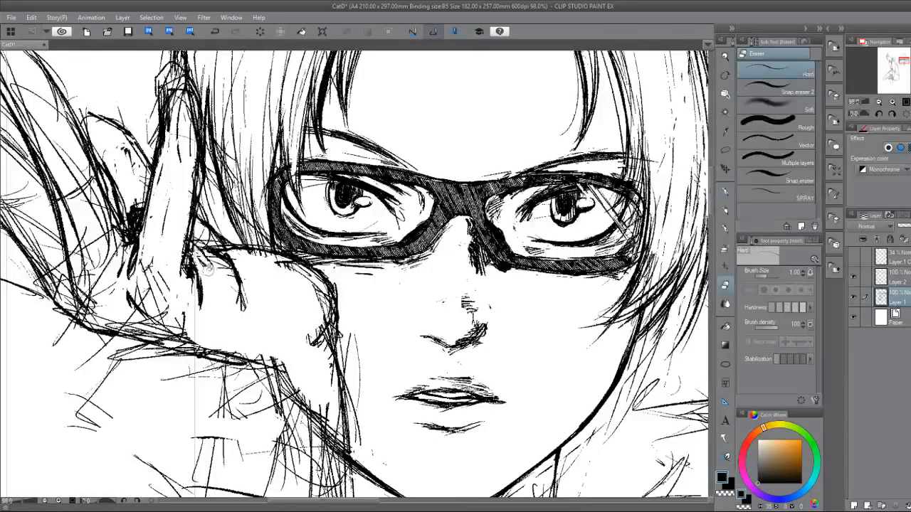
{"action": "left_click_drag", "start_coordinate": [196, 262], "coordinate": [205, 261]}
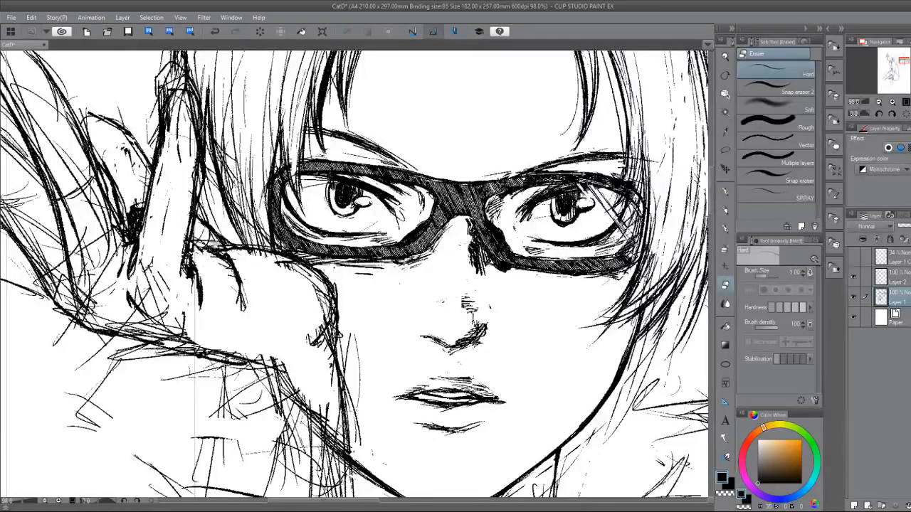
Thin the curved crease on the palm and clean up the hand's upper edge below the hair, alternating eraser and pen.
{"action": "key", "text": "p"}
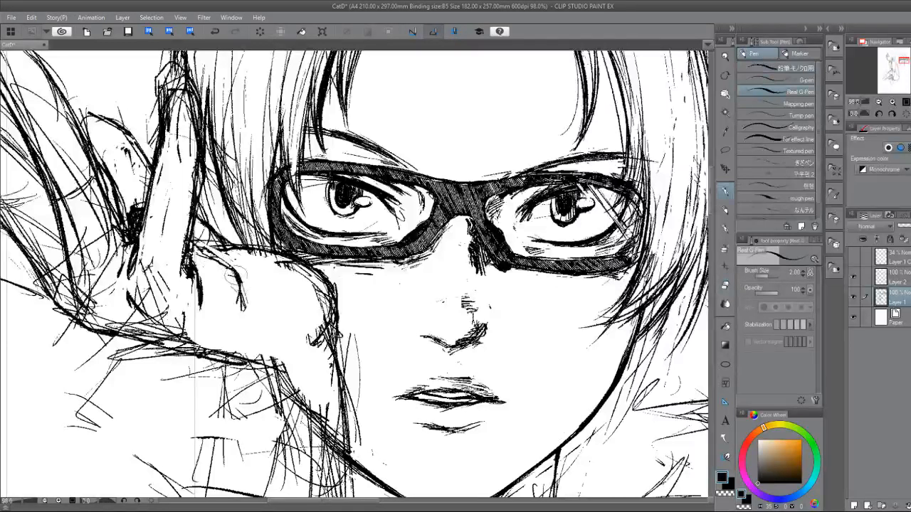
{"action": "key", "text": "e"}
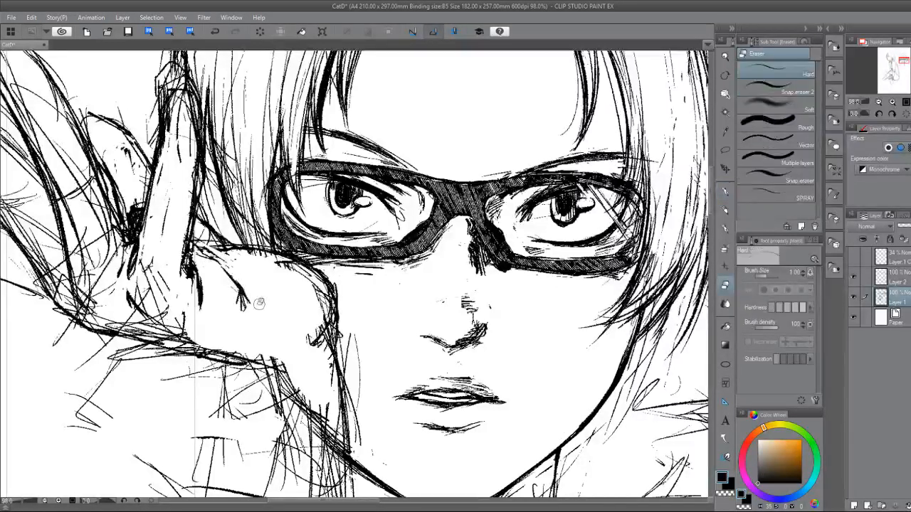
{"action": "key", "text": "p"}
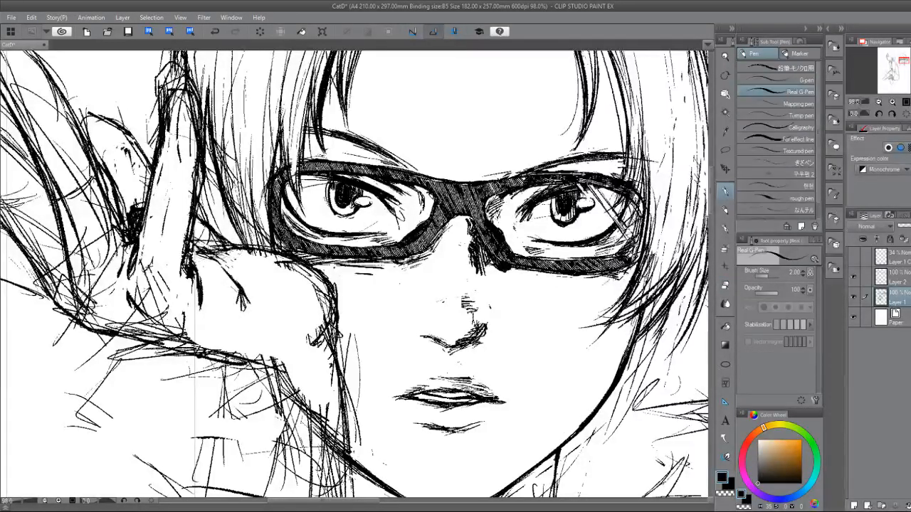
{"action": "key", "text": "e"}
{"action": "key", "text": "p"}
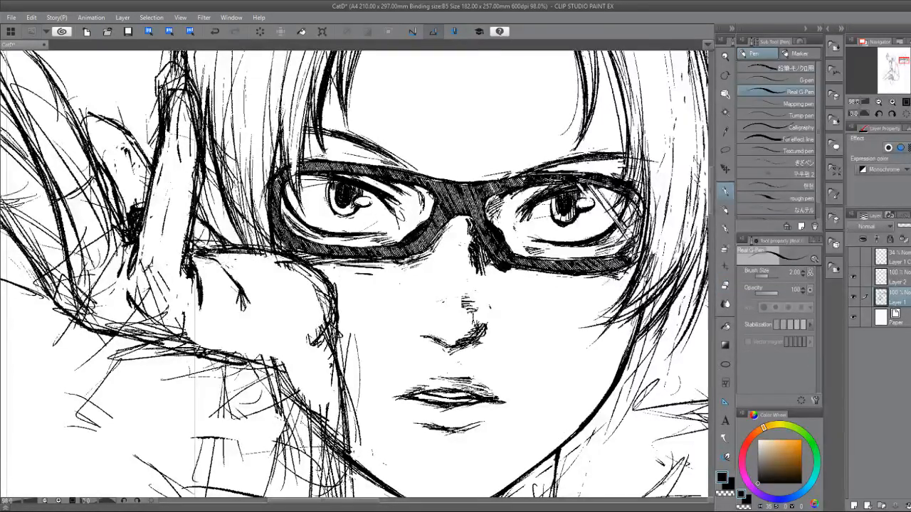
{"action": "key", "text": "e"}
{"action": "key", "text": "p"}
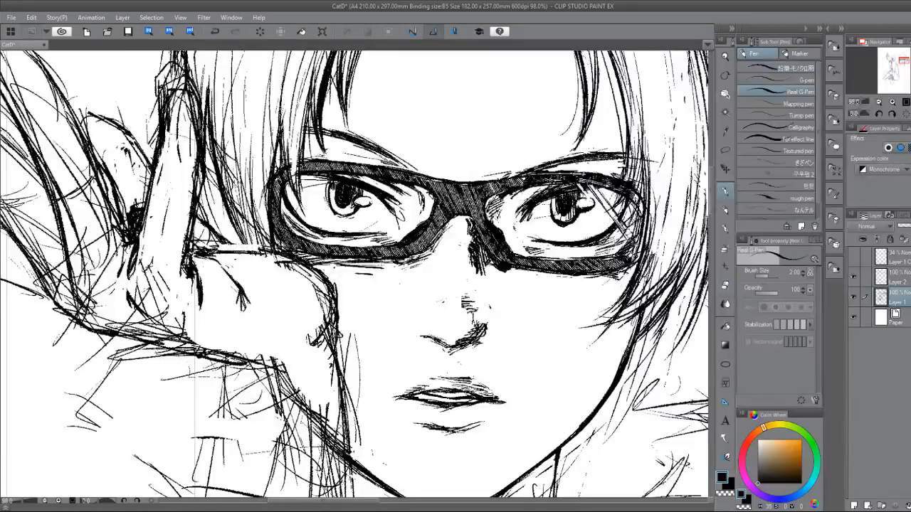
{"action": "mouse_move", "coordinate": [229, 245]}
{"action": "left_mouse_down"}
{"action": "mouse_move", "coordinate": [272, 253]}
{"action": "mouse_move", "coordinate": [246, 250]}
{"action": "left_mouse_up"}
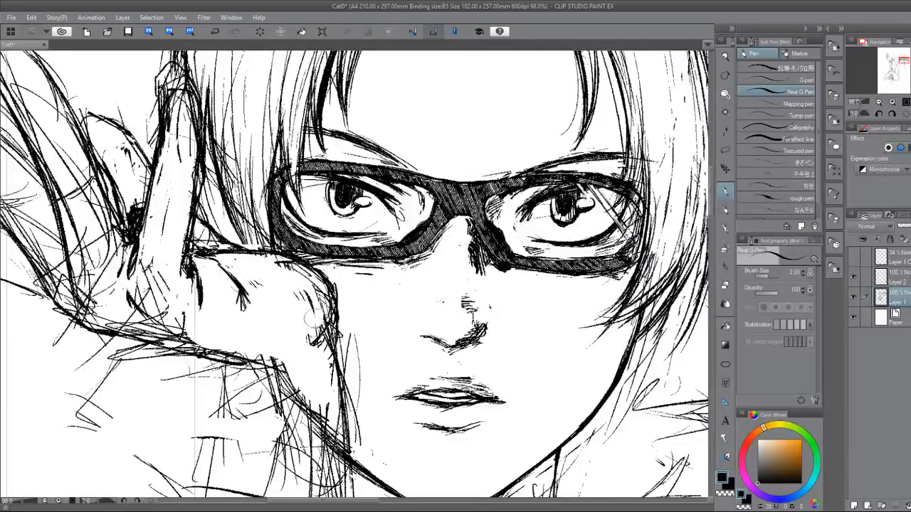
Trim the rough marks along the heel of the hand beside the cheek and the stray lines near the wrist with the Hard eraser.
{"action": "key", "text": "e"}
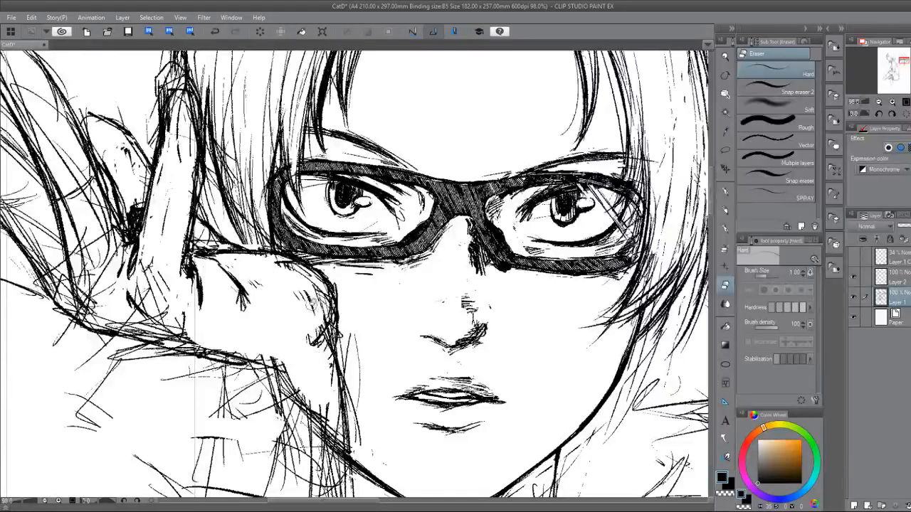
{"action": "mouse_move", "coordinate": [321, 306]}
{"action": "left_mouse_down"}
{"action": "mouse_move", "coordinate": [327, 361]}
{"action": "mouse_move", "coordinate": [327, 297]}
{"action": "left_mouse_up"}
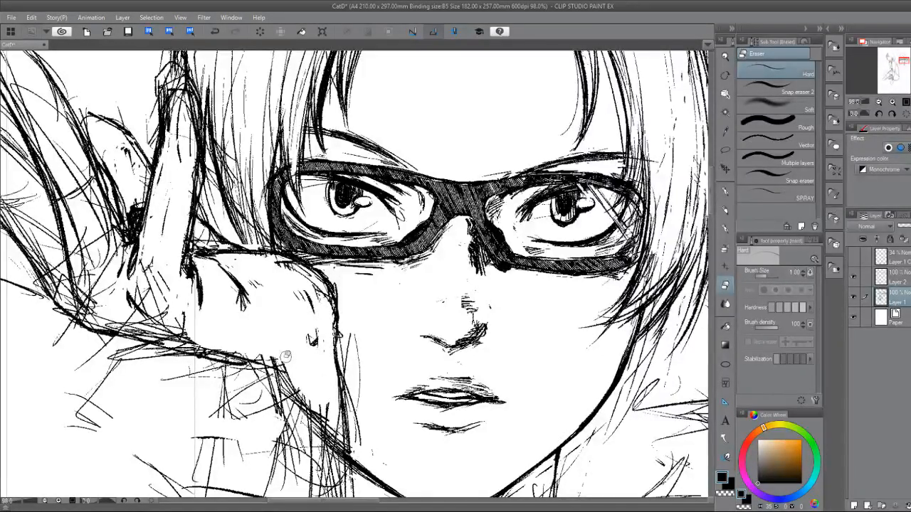
{"action": "left_click_drag", "start_coordinate": [287, 355], "coordinate": [293, 433]}
{"action": "key", "text": "p"}
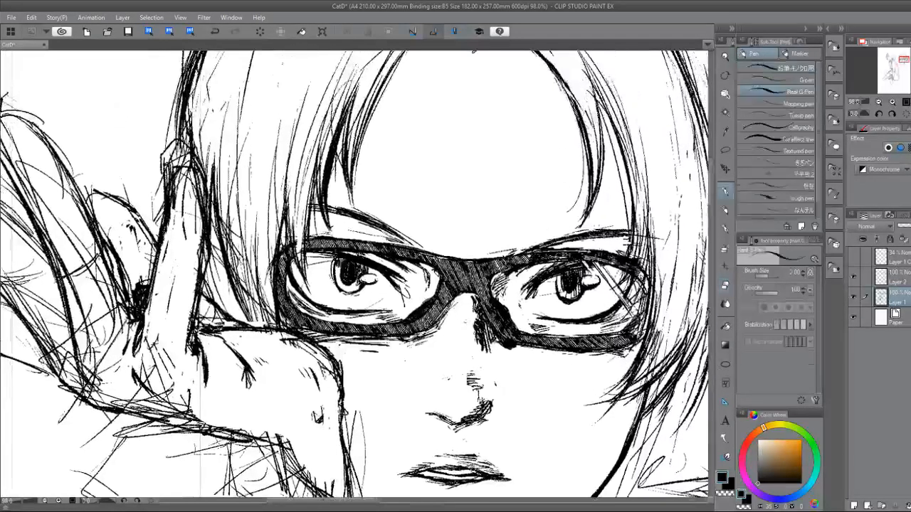
Erase stray lines at the base of the raised finger and re-ink the edge facing the other fingers.
{"action": "key", "text": "e"}
{"action": "mouse_move", "coordinate": [158, 342]}
{"action": "left_mouse_down"}
{"action": "mouse_move", "coordinate": [148, 335]}
{"action": "mouse_move", "coordinate": [142, 348]}
{"action": "mouse_move", "coordinate": [146, 313]}
{"action": "mouse_move", "coordinate": [137, 355]}
{"action": "mouse_move", "coordinate": [144, 323]}
{"action": "mouse_move", "coordinate": [123, 353]}
{"action": "left_mouse_up"}
{"action": "key", "text": "p"}
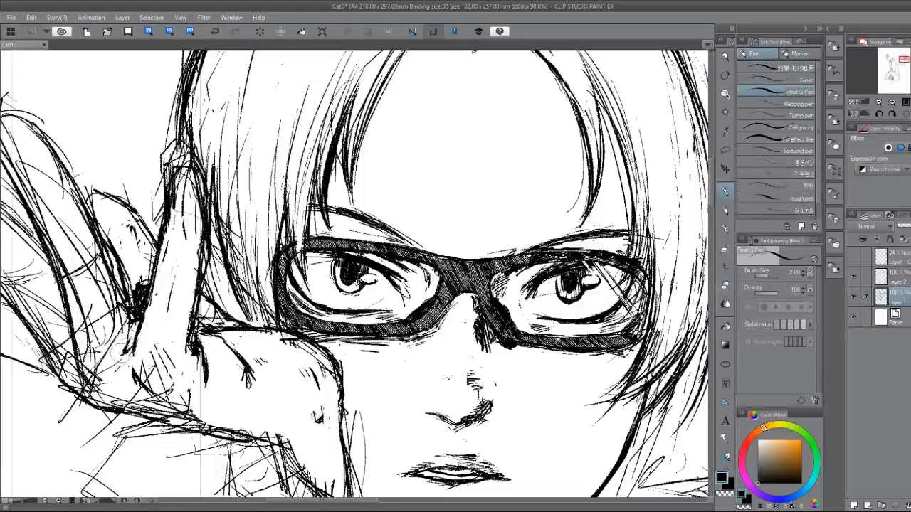
{"action": "key", "text": "e"}
{"action": "mouse_move", "coordinate": [151, 306]}
{"action": "left_mouse_down"}
{"action": "mouse_move", "coordinate": [156, 280]}
{"action": "mouse_move", "coordinate": [142, 290]}
{"action": "mouse_move", "coordinate": [151, 297]}
{"action": "mouse_move", "coordinate": [155, 287]}
{"action": "mouse_move", "coordinate": [146, 290]}
{"action": "mouse_move", "coordinate": [141, 327]}
{"action": "mouse_move", "coordinate": [148, 285]}
{"action": "left_mouse_up"}
{"action": "key", "text": "p"}
{"action": "left_click_drag", "start_coordinate": [141, 320], "coordinate": [129, 344]}
{"action": "left_click_drag", "start_coordinate": [154, 272], "coordinate": [140, 299]}
Erase rough lines around the raised finger's tip and redraw the fingertip outline.
{"action": "key", "text": "e"}
{"action": "mouse_move", "coordinate": [165, 244]}
{"action": "left_mouse_down"}
{"action": "mouse_move", "coordinate": [148, 277]}
{"action": "mouse_move", "coordinate": [169, 246]}
{"action": "mouse_move", "coordinate": [169, 202]}
{"action": "mouse_move", "coordinate": [197, 218]}
{"action": "left_mouse_up"}
{"action": "key", "text": "p"}
{"action": "key", "text": "e"}
{"action": "mouse_move", "coordinate": [178, 168]}
{"action": "left_mouse_down"}
{"action": "mouse_move", "coordinate": [161, 225]}
{"action": "mouse_move", "coordinate": [167, 209]}
{"action": "left_mouse_up"}
{"action": "key", "text": "p"}
{"action": "mouse_move", "coordinate": [177, 179]}
{"action": "left_mouse_down"}
{"action": "mouse_move", "coordinate": [165, 216]}
{"action": "mouse_move", "coordinate": [187, 157]}
{"action": "left_mouse_up"}
{"action": "mouse_move", "coordinate": [172, 168]}
{"action": "left_mouse_down"}
{"action": "mouse_move", "coordinate": [194, 162]}
{"action": "mouse_move", "coordinate": [210, 197]}
{"action": "mouse_move", "coordinate": [173, 217]}
{"action": "mouse_move", "coordinate": [176, 234]}
{"action": "mouse_move", "coordinate": [195, 209]}
{"action": "mouse_move", "coordinate": [198, 234]}
{"action": "mouse_move", "coordinate": [209, 201]}
{"action": "mouse_move", "coordinate": [204, 263]}
{"action": "left_mouse_up"}
Erase the rough face-side edge of the raised finger and re-ink it down to the palm.
{"action": "key", "text": "e"}
{"action": "key", "text": "p"}
{"action": "key", "text": "e"}
{"action": "left_click_drag", "start_coordinate": [202, 218], "coordinate": [199, 301]}
{"action": "left_click_drag", "start_coordinate": [203, 258], "coordinate": [182, 329]}
{"action": "key", "text": "p"}
{"action": "left_click_drag", "start_coordinate": [197, 282], "coordinate": [180, 334]}
{"action": "left_click_drag", "start_coordinate": [201, 299], "coordinate": [180, 333]}
{"action": "mouse_move", "coordinate": [208, 269]}
{"action": "left_mouse_down"}
{"action": "mouse_move", "coordinate": [182, 330]}
{"action": "mouse_move", "coordinate": [187, 317]}
{"action": "left_mouse_up"}
Clean up and re-ink the lines where the raised finger, the hair and the top of the hand meet.
{"action": "key", "text": "e"}
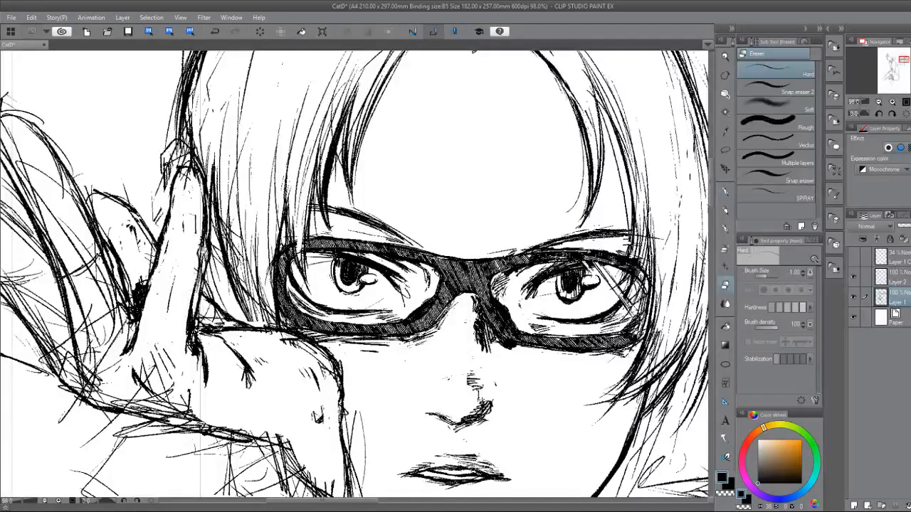
{"action": "mouse_move", "coordinate": [202, 284]}
{"action": "left_mouse_down"}
{"action": "mouse_move", "coordinate": [191, 316]}
{"action": "mouse_move", "coordinate": [180, 297]}
{"action": "mouse_move", "coordinate": [184, 305]}
{"action": "left_mouse_up"}
{"action": "key", "text": "p"}
{"action": "mouse_move", "coordinate": [218, 282]}
{"action": "left_mouse_down"}
{"action": "mouse_move", "coordinate": [192, 307]}
{"action": "mouse_move", "coordinate": [238, 326]}
{"action": "left_mouse_up"}
{"action": "key", "text": "e"}
{"action": "left_click_drag", "start_coordinate": [210, 306], "coordinate": [269, 337]}
{"action": "key", "text": "p"}
{"action": "mouse_move", "coordinate": [223, 309]}
{"action": "left_mouse_down"}
{"action": "mouse_move", "coordinate": [269, 337]}
{"action": "mouse_move", "coordinate": [245, 326]}
{"action": "left_mouse_up"}
{"action": "left_click_drag", "start_coordinate": [201, 290], "coordinate": [242, 326]}
{"action": "left_click_drag", "start_coordinate": [209, 286], "coordinate": [182, 304]}
Erase the stray lines at the base of the raised finger and around the gap to the neighbouring finger.
{"action": "mouse_move", "coordinate": [228, 273]}
{"action": "left_mouse_down"}
{"action": "mouse_move", "coordinate": [192, 299]}
{"action": "mouse_move", "coordinate": [316, 254]}
{"action": "left_mouse_up"}
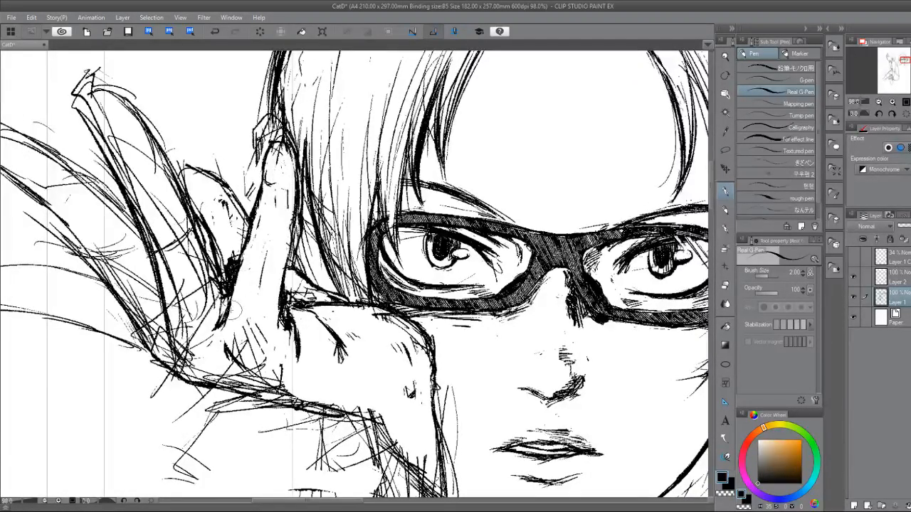
{"action": "key", "text": "e"}
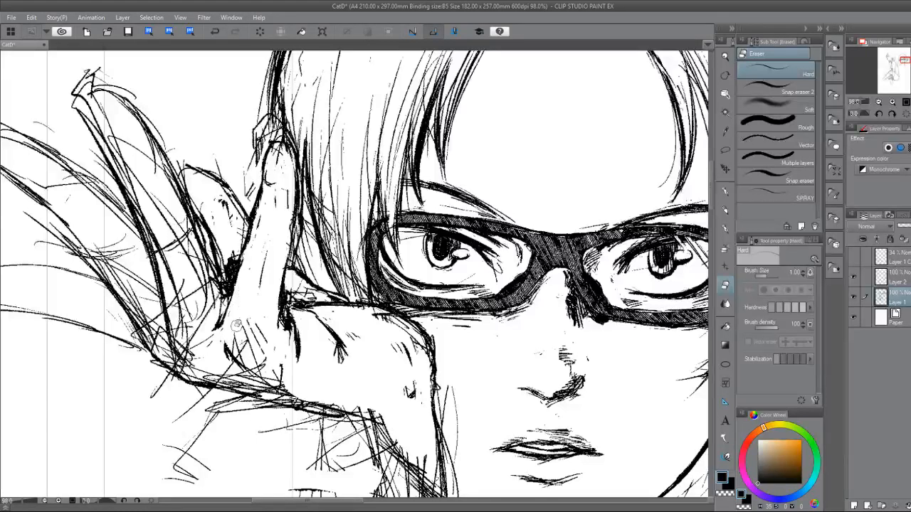
{"action": "key", "text": "p"}
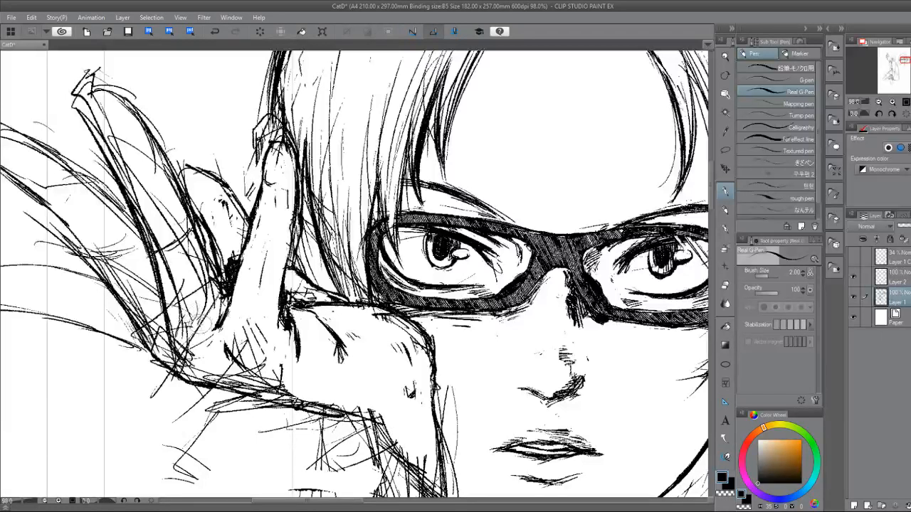
{"action": "key", "text": "e"}
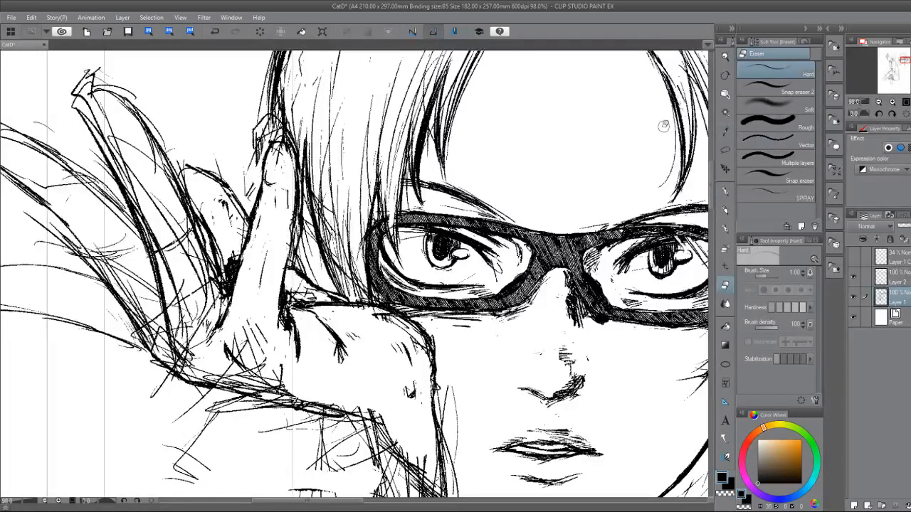
{"action": "left_click_drag", "start_coordinate": [222, 295], "coordinate": [222, 298]}
{"action": "key", "text": "p"}
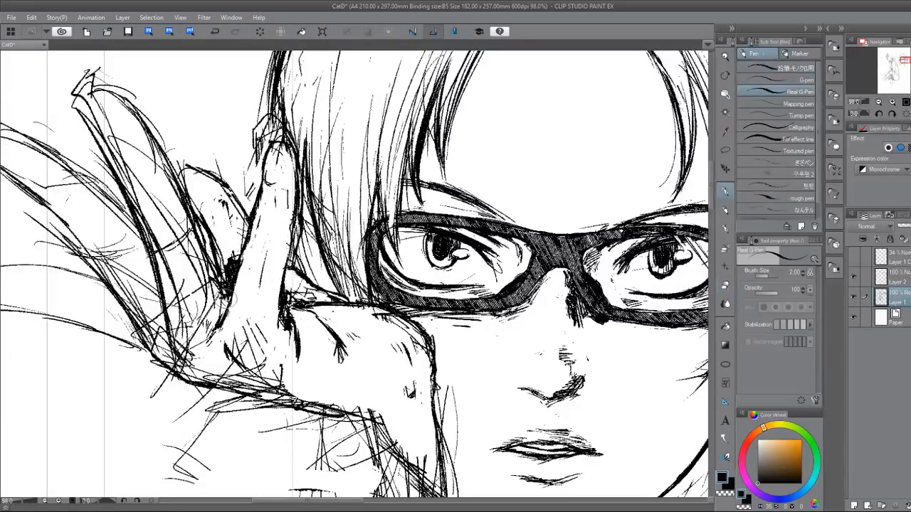
Clean up the long middle finger's outer contour and re-ink it from the upper joint down to the knuckle.
{"action": "key", "text": "e"}
{"action": "mouse_move", "coordinate": [158, 259]}
{"action": "left_mouse_down"}
{"action": "mouse_move", "coordinate": [171, 324]}
{"action": "mouse_move", "coordinate": [167, 309]}
{"action": "left_mouse_up"}
{"action": "key", "text": "p"}
{"action": "mouse_move", "coordinate": [147, 250]}
{"action": "left_mouse_down"}
{"action": "mouse_move", "coordinate": [170, 322]}
{"action": "mouse_move", "coordinate": [132, 199]}
{"action": "mouse_move", "coordinate": [149, 249]}
{"action": "left_mouse_up"}
{"action": "key", "text": "e"}
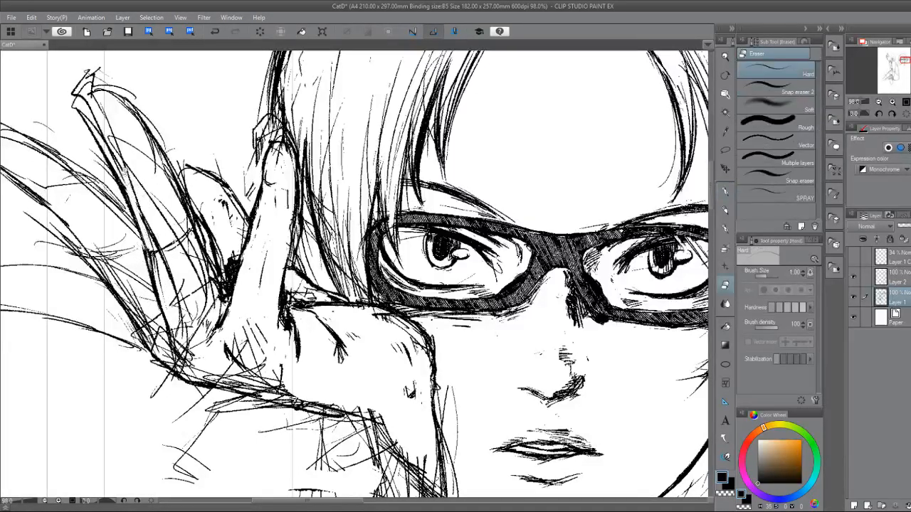
{"action": "key", "text": "p"}
{"action": "left_click_drag", "start_coordinate": [120, 168], "coordinate": [151, 258]}
{"action": "key", "text": "e"}
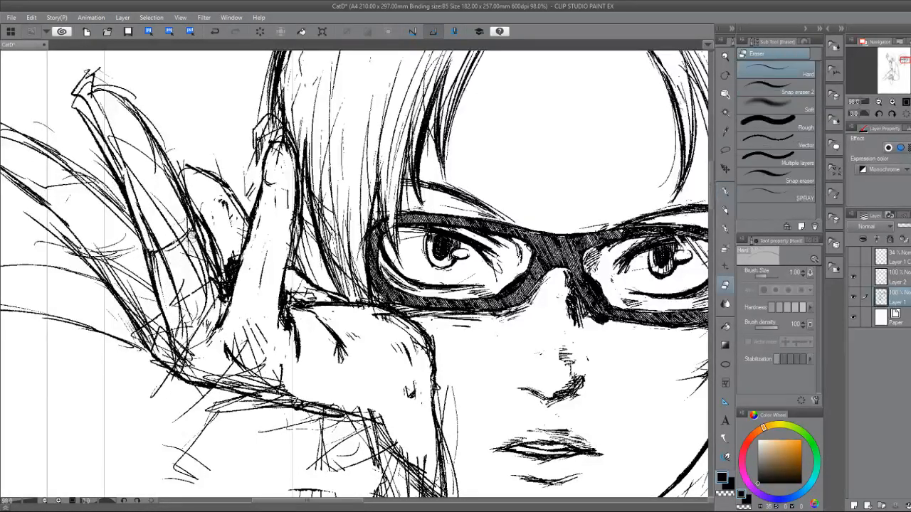
Erase and re-ink the long finger's inner edge down to the gap beside the raised finger.
{"action": "mouse_move", "coordinate": [190, 234]}
{"action": "left_mouse_down"}
{"action": "mouse_move", "coordinate": [207, 286]}
{"action": "mouse_move", "coordinate": [213, 274]}
{"action": "mouse_move", "coordinate": [220, 306]}
{"action": "mouse_move", "coordinate": [234, 315]}
{"action": "left_mouse_up"}
{"action": "key", "text": "p"}
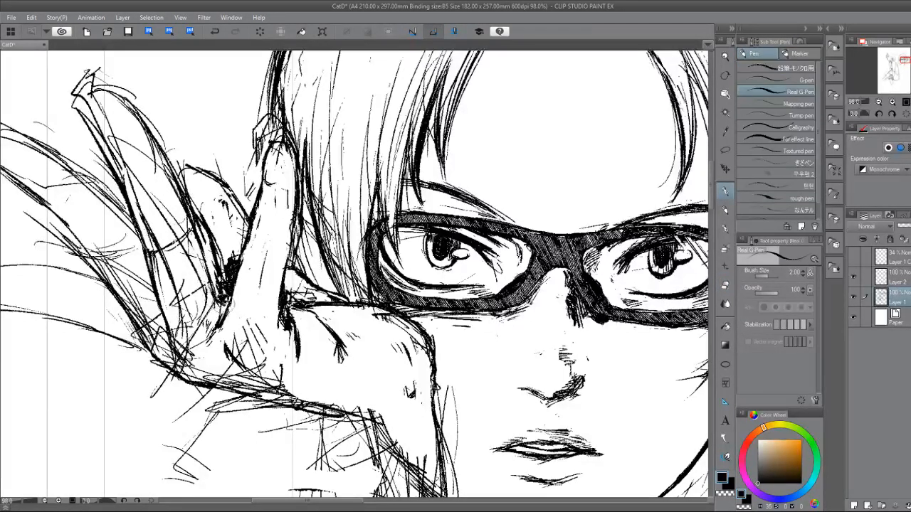
{"action": "left_click_drag", "start_coordinate": [188, 249], "coordinate": [224, 313]}
{"action": "key", "text": "e"}
{"action": "key", "text": "p"}
Lasso the leftover sketch lines inside the long finger and upper palm, delete them and return to the Real G-Pen.
{"action": "left_click", "coordinate": [726, 151]}
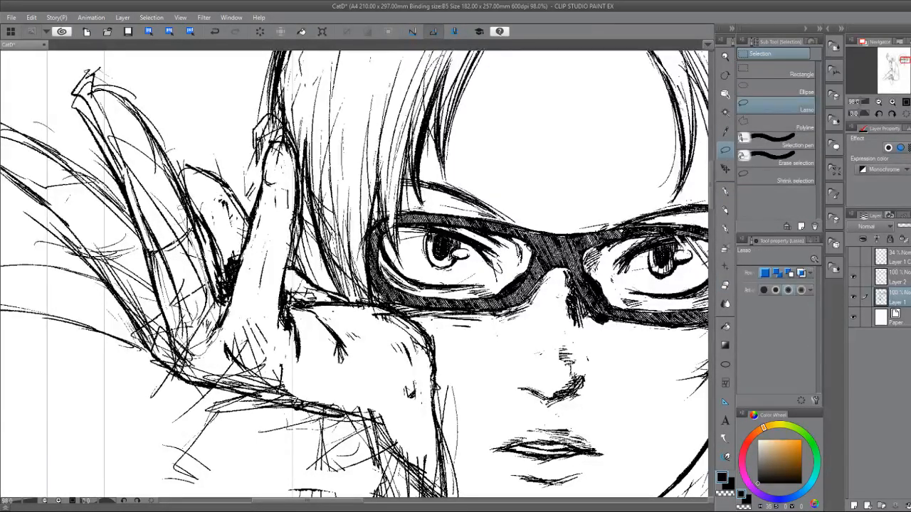
{"action": "left_click_drag", "start_coordinate": [196, 350], "coordinate": [216, 325]}
{"action": "left_click", "coordinate": [150, 373]}
{"action": "left_click", "coordinate": [107, 327]}
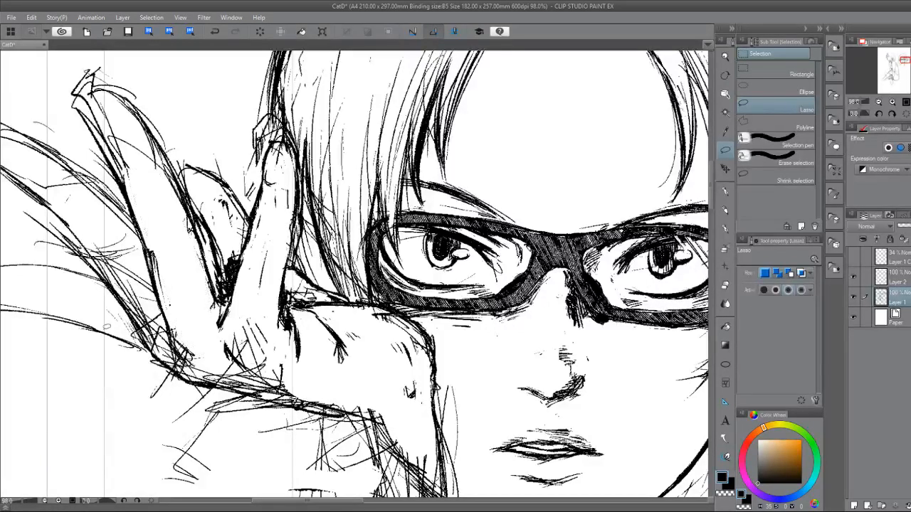
{"action": "key", "text": "p"}
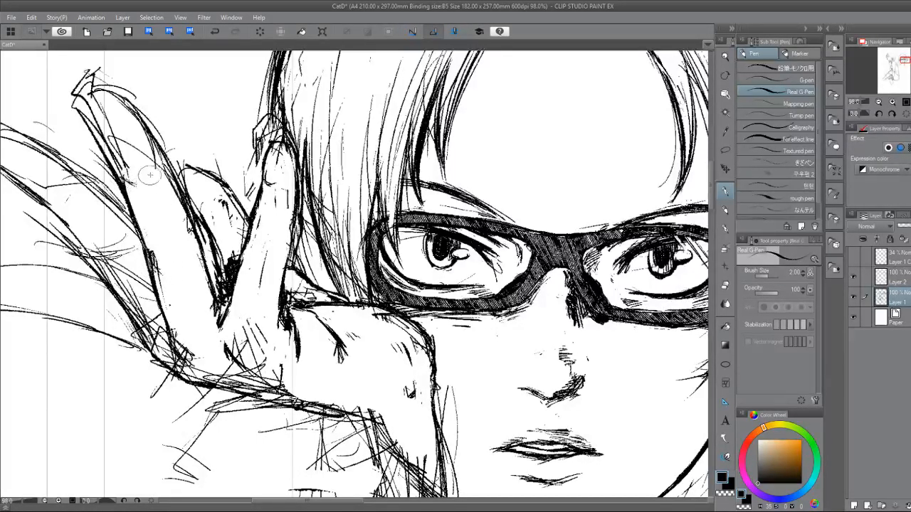
Erase and re-ink the long finger's inner edge from the middle joint down past the short bent finger behind it.
{"action": "key", "text": "e"}
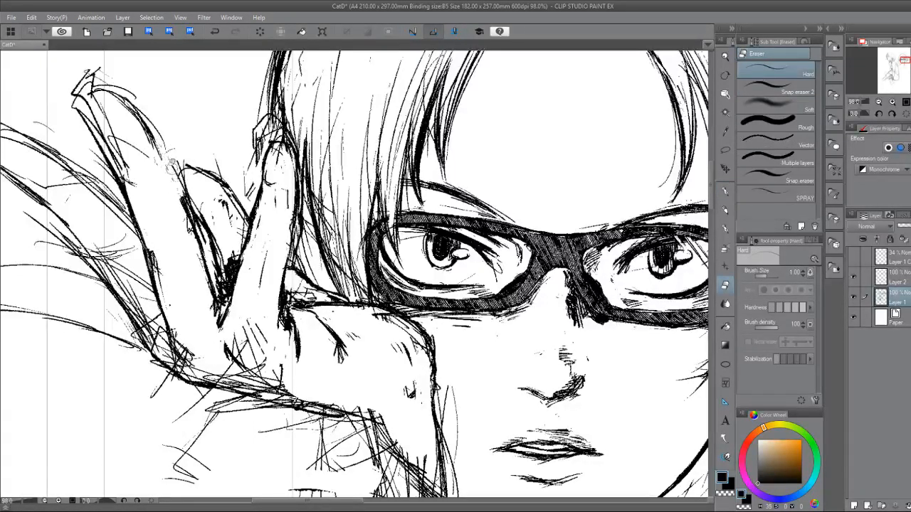
{"action": "key", "text": "p"}
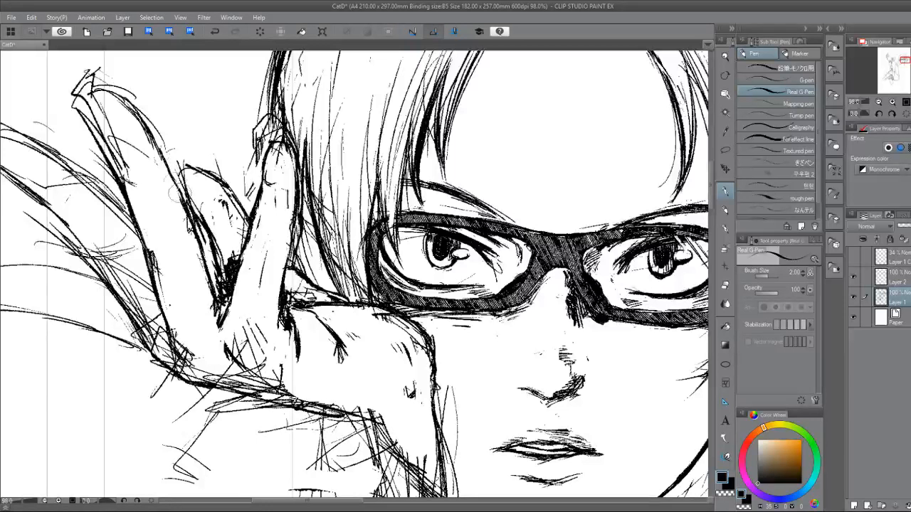
{"action": "key", "text": "e"}
{"action": "key", "text": "p"}
{"action": "key", "text": "e"}
{"action": "left_click_drag", "start_coordinate": [176, 188], "coordinate": [198, 245]}
{"action": "key", "text": "p"}
{"action": "mouse_move", "coordinate": [168, 165]}
{"action": "left_mouse_down"}
{"action": "mouse_move", "coordinate": [197, 255]}
{"action": "mouse_move", "coordinate": [218, 286]}
{"action": "left_mouse_up"}
Thin the doubled lines where the short bent finger meets the long finger and re-ink that junction.
{"action": "key", "text": "e"}
{"action": "left_click_drag", "start_coordinate": [184, 213], "coordinate": [213, 269]}
{"action": "key", "text": "p"}
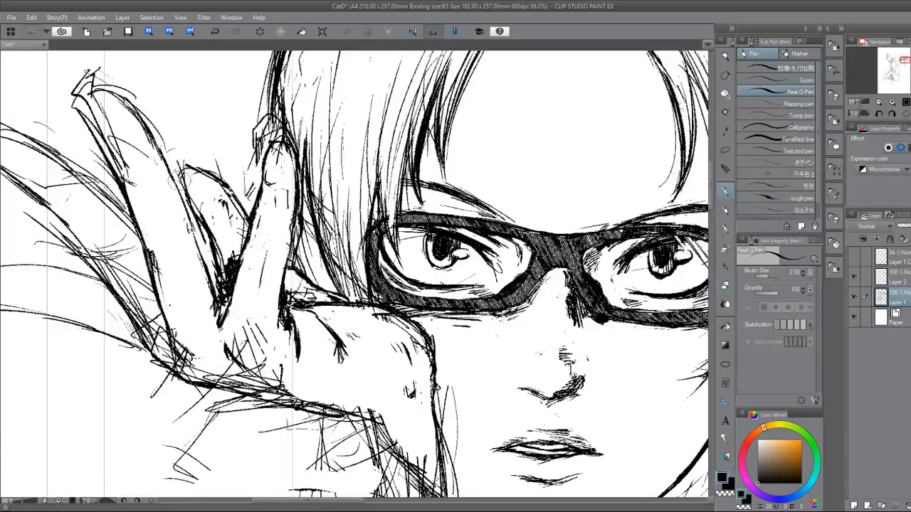
{"action": "left_click_drag", "start_coordinate": [177, 187], "coordinate": [199, 217]}
{"action": "key", "text": "e"}
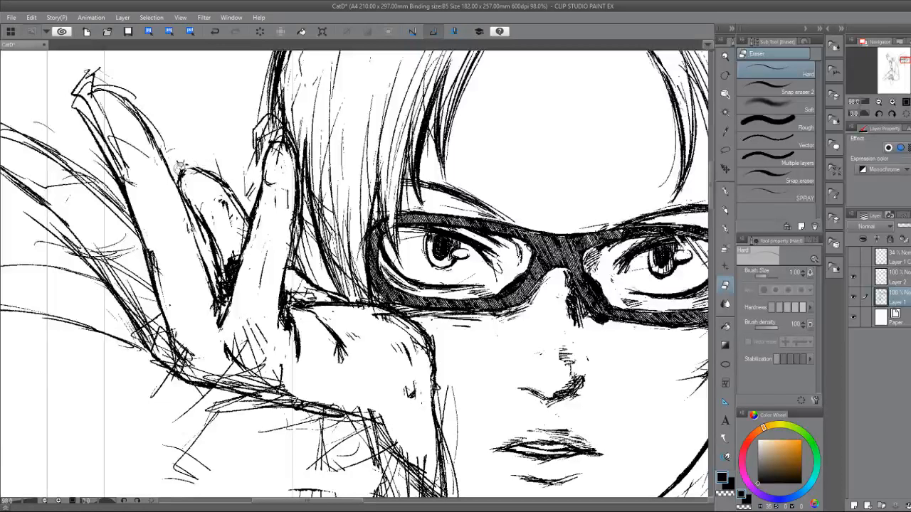
{"action": "mouse_move", "coordinate": [180, 165]}
{"action": "left_mouse_down"}
{"action": "mouse_move", "coordinate": [217, 173]}
{"action": "mouse_move", "coordinate": [184, 161]}
{"action": "mouse_move", "coordinate": [201, 176]}
{"action": "mouse_move", "coordinate": [180, 178]}
{"action": "left_mouse_up"}
{"action": "key", "text": "p"}
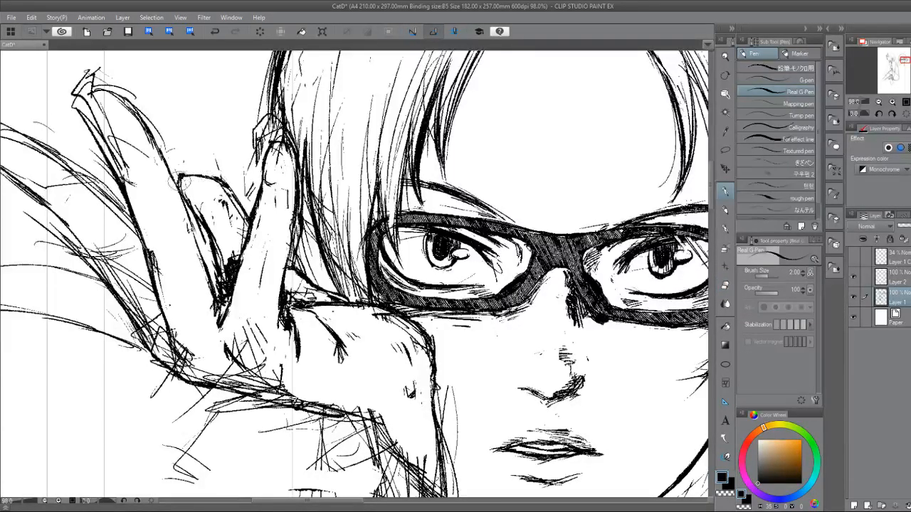
Clean up the short bent finger's rounded top and remove the rough lines along its side.
{"action": "key", "text": "e"}
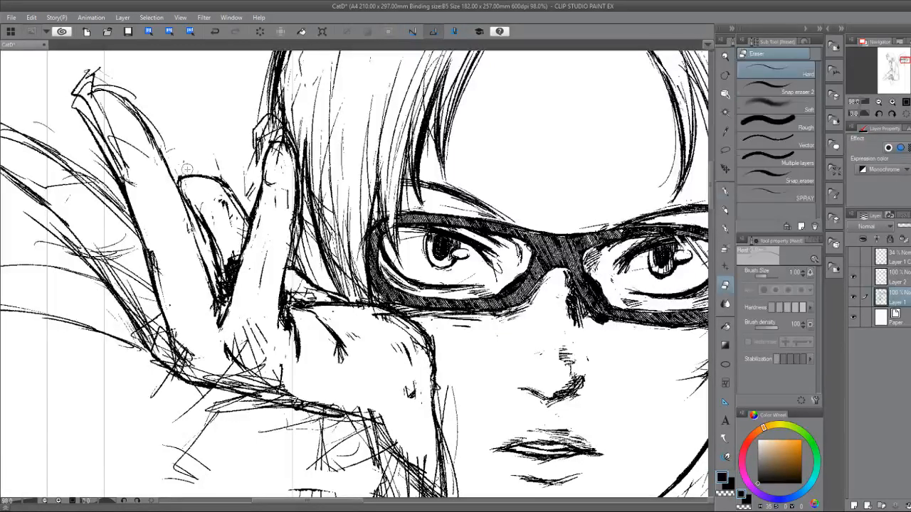
{"action": "key", "text": "p"}
{"action": "mouse_move", "coordinate": [218, 177]}
{"action": "left_mouse_down"}
{"action": "mouse_move", "coordinate": [242, 204]}
{"action": "mouse_move", "coordinate": [230, 193]}
{"action": "mouse_move", "coordinate": [188, 191]}
{"action": "mouse_move", "coordinate": [219, 256]}
{"action": "mouse_move", "coordinate": [217, 242]}
{"action": "mouse_move", "coordinate": [219, 291]}
{"action": "left_mouse_up"}
{"action": "key", "text": "e"}
{"action": "key", "text": "p"}
{"action": "key", "text": "e"}
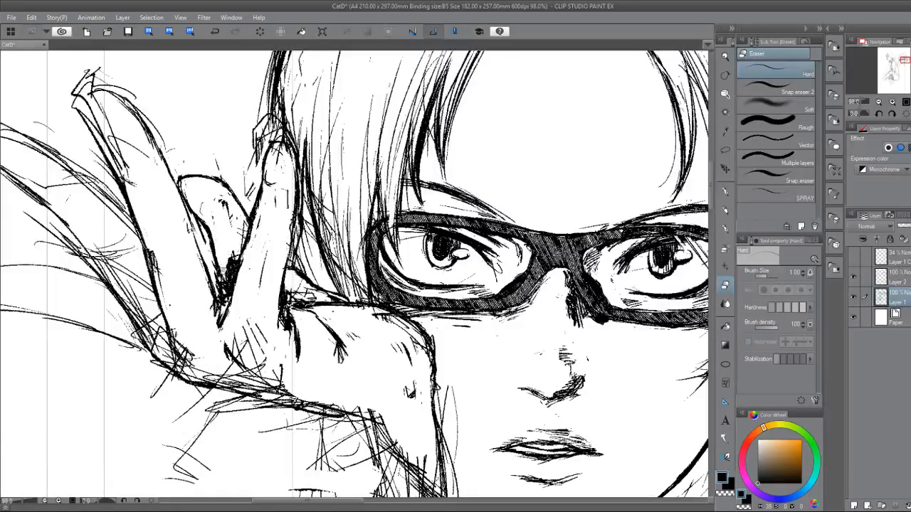
Clear the dark hatching from the gap between the long and raised fingers and ink the small fold there.
{"action": "mouse_move", "coordinate": [231, 257]}
{"action": "left_mouse_down"}
{"action": "mouse_move", "coordinate": [235, 247]}
{"action": "mouse_move", "coordinate": [231, 269]}
{"action": "left_mouse_up"}
{"action": "key", "text": "p"}
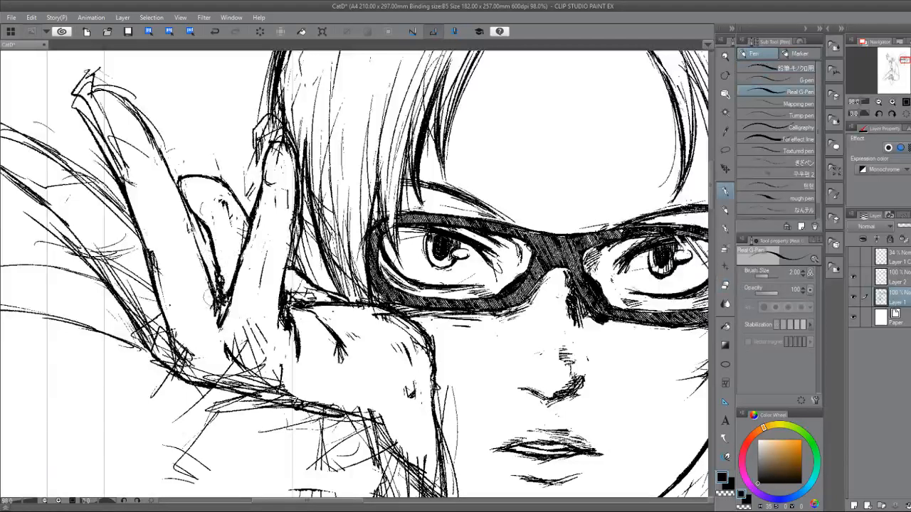
{"action": "left_click_drag", "start_coordinate": [194, 226], "coordinate": [197, 265]}
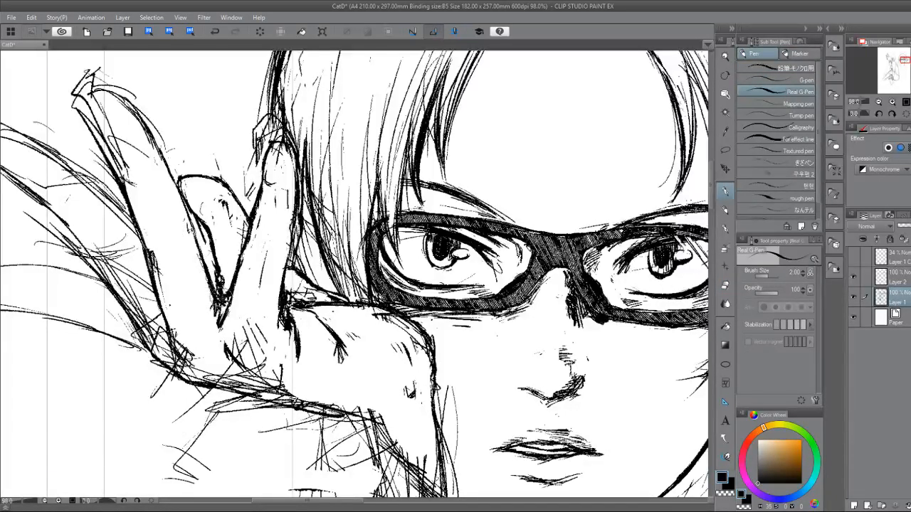
{"action": "key", "text": "e"}
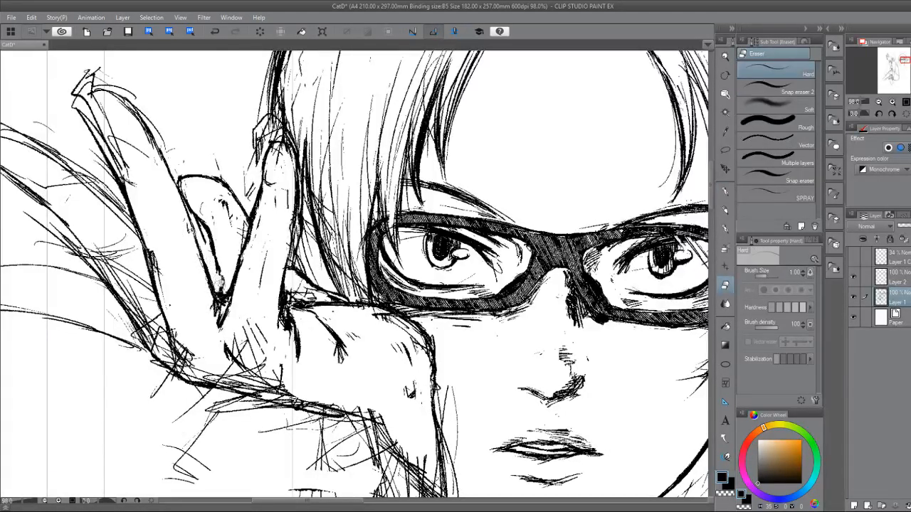
{"action": "key", "text": "p"}
{"action": "key", "text": "e"}
{"action": "key", "text": "p"}
{"action": "key", "text": "p"}
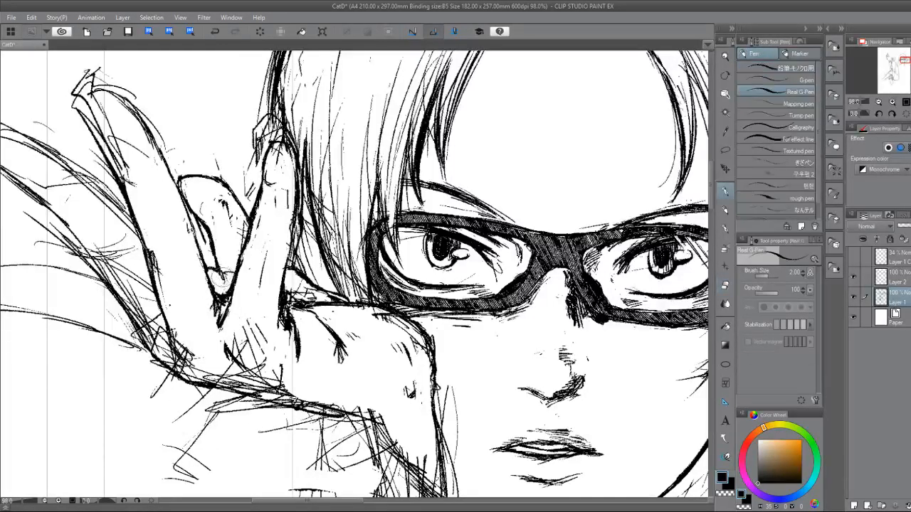
{"action": "mouse_move", "coordinate": [221, 274]}
{"action": "left_mouse_down"}
{"action": "mouse_move", "coordinate": [234, 269]}
{"action": "mouse_move", "coordinate": [226, 283]}
{"action": "left_mouse_up"}
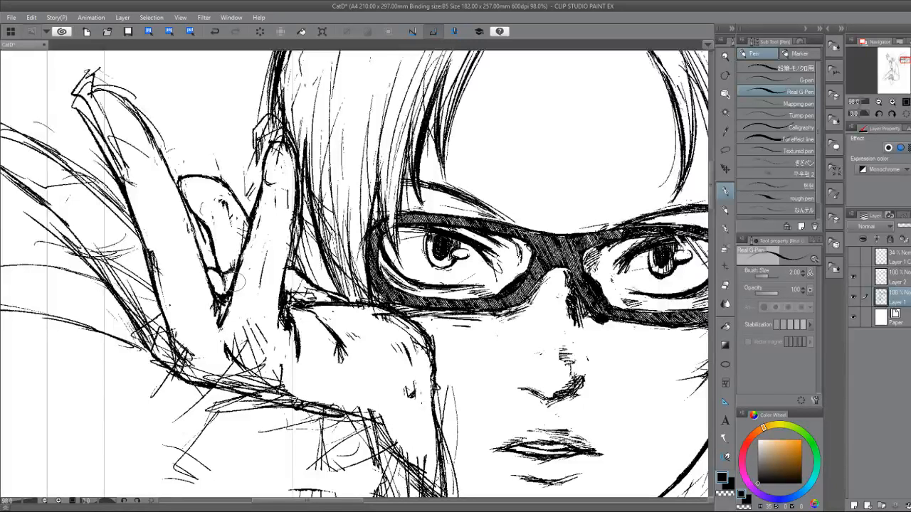
Erase stray lines at the long finger's base and ink the curved contour of the raised finger's base.
{"action": "key", "text": "e"}
{"action": "mouse_move", "coordinate": [174, 327]}
{"action": "left_mouse_down"}
{"action": "mouse_move", "coordinate": [191, 360]}
{"action": "mouse_move", "coordinate": [175, 334]}
{"action": "mouse_move", "coordinate": [203, 380]}
{"action": "left_mouse_up"}
{"action": "key", "text": "p"}
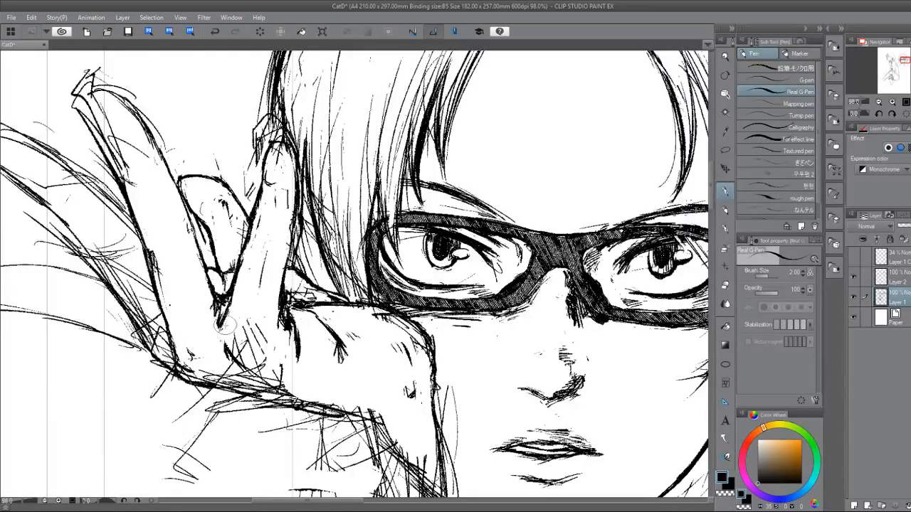
{"action": "mouse_move", "coordinate": [224, 330]}
{"action": "left_mouse_down"}
{"action": "mouse_move", "coordinate": [226, 362]}
{"action": "mouse_move", "coordinate": [242, 378]}
{"action": "mouse_move", "coordinate": [235, 380]}
{"action": "mouse_move", "coordinate": [238, 371]}
{"action": "left_mouse_up"}
{"action": "key", "text": "e"}
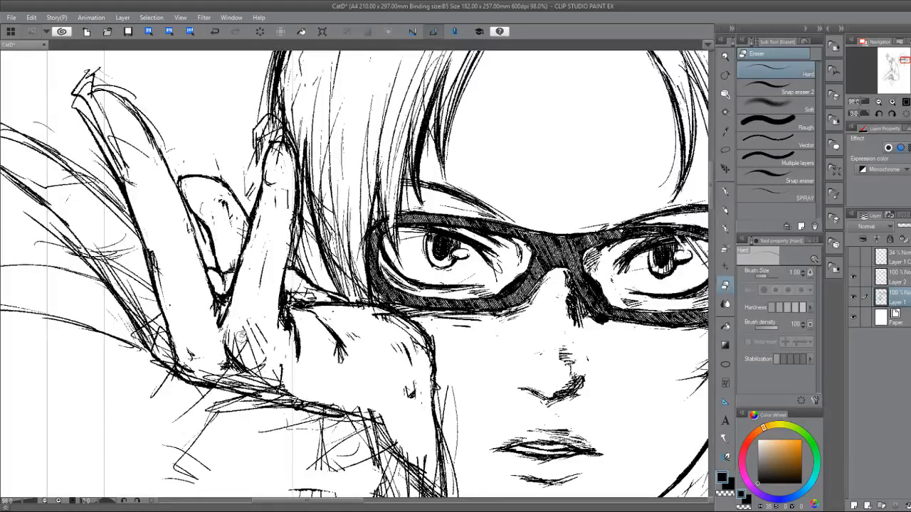
Erase the rough strokes on the raised finger's knuckle, then add short hatching at the finger bases and palm edge.
{"action": "mouse_move", "coordinate": [231, 331]}
{"action": "left_mouse_down"}
{"action": "mouse_move", "coordinate": [249, 362]}
{"action": "mouse_move", "coordinate": [245, 326]}
{"action": "mouse_move", "coordinate": [256, 326]}
{"action": "mouse_move", "coordinate": [259, 351]}
{"action": "mouse_move", "coordinate": [241, 332]}
{"action": "mouse_move", "coordinate": [269, 374]}
{"action": "mouse_move", "coordinate": [264, 344]}
{"action": "mouse_move", "coordinate": [288, 378]}
{"action": "mouse_move", "coordinate": [259, 365]}
{"action": "left_mouse_up"}
{"action": "key", "text": "p"}
{"action": "left_click_drag", "start_coordinate": [268, 349], "coordinate": [270, 366]}
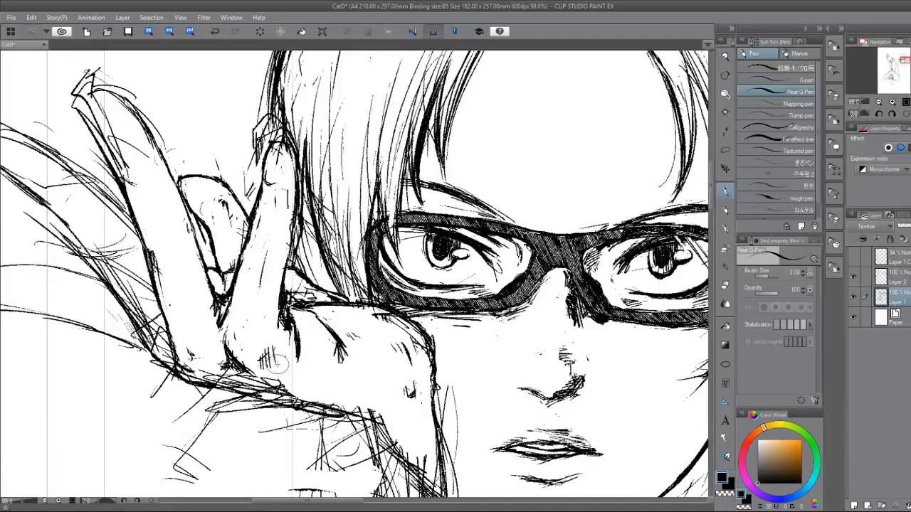
{"action": "mouse_move", "coordinate": [204, 361]}
{"action": "left_mouse_down"}
{"action": "mouse_move", "coordinate": [196, 369]}
{"action": "mouse_move", "coordinate": [216, 377]}
{"action": "left_mouse_up"}
{"action": "mouse_move", "coordinate": [235, 370]}
{"action": "left_mouse_down"}
{"action": "mouse_move", "coordinate": [223, 381]}
{"action": "mouse_move", "coordinate": [231, 382]}
{"action": "left_mouse_up"}
{"action": "left_click_drag", "start_coordinate": [251, 369], "coordinate": [240, 379]}
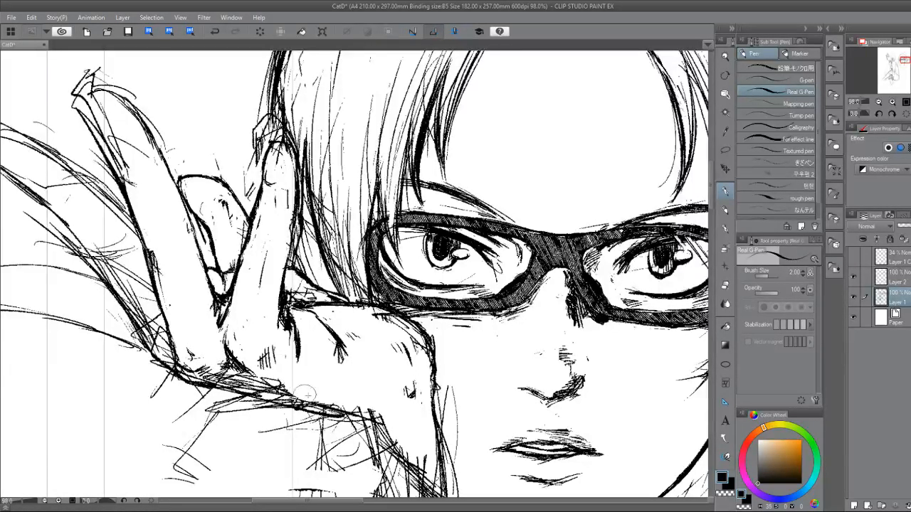
{"action": "left_click_drag", "start_coordinate": [344, 410], "coordinate": [291, 394]}
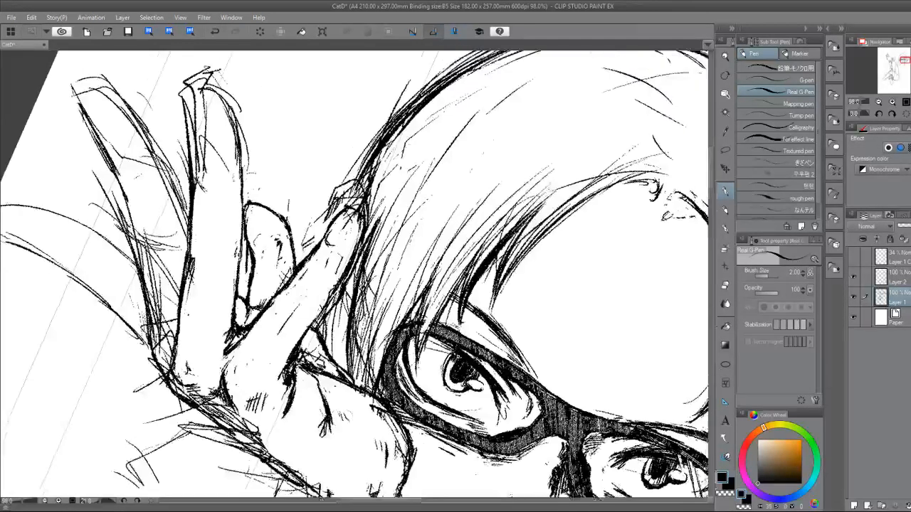
Rough in strokes along the outermost finger's outer side and add a small crease mark near its tip.
{"action": "mouse_move", "coordinate": [143, 294]}
{"action": "left_mouse_down"}
{"action": "mouse_move", "coordinate": [150, 352]}
{"action": "mouse_move", "coordinate": [171, 383]}
{"action": "left_mouse_up"}
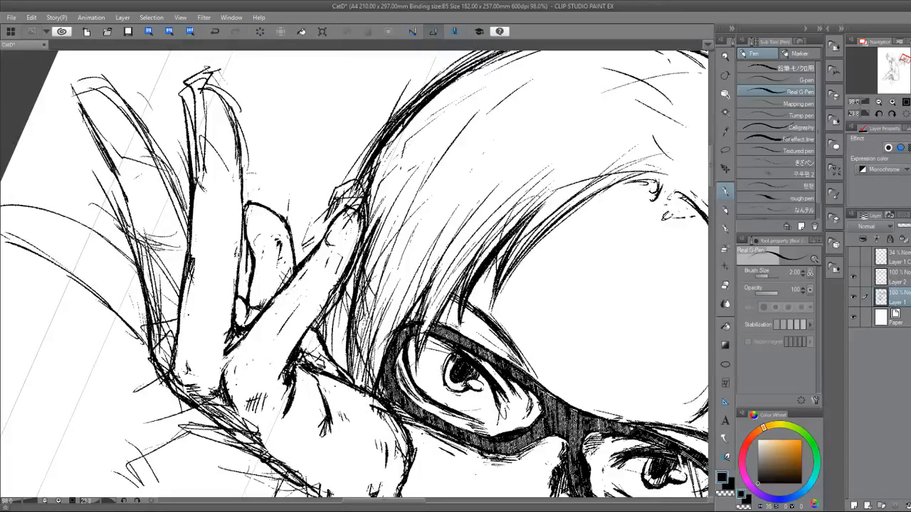
{"action": "left_click_drag", "start_coordinate": [134, 245], "coordinate": [167, 289]}
{"action": "mouse_move", "coordinate": [148, 215]}
{"action": "left_mouse_down"}
{"action": "mouse_move", "coordinate": [120, 185]}
{"action": "mouse_move", "coordinate": [146, 231]}
{"action": "left_mouse_up"}
{"action": "mouse_move", "coordinate": [118, 203]}
{"action": "left_mouse_down"}
{"action": "mouse_move", "coordinate": [165, 235]}
{"action": "mouse_move", "coordinate": [99, 135]}
{"action": "mouse_move", "coordinate": [119, 121]}
{"action": "mouse_move", "coordinate": [213, 131]}
{"action": "mouse_move", "coordinate": [154, 266]}
{"action": "left_mouse_up"}
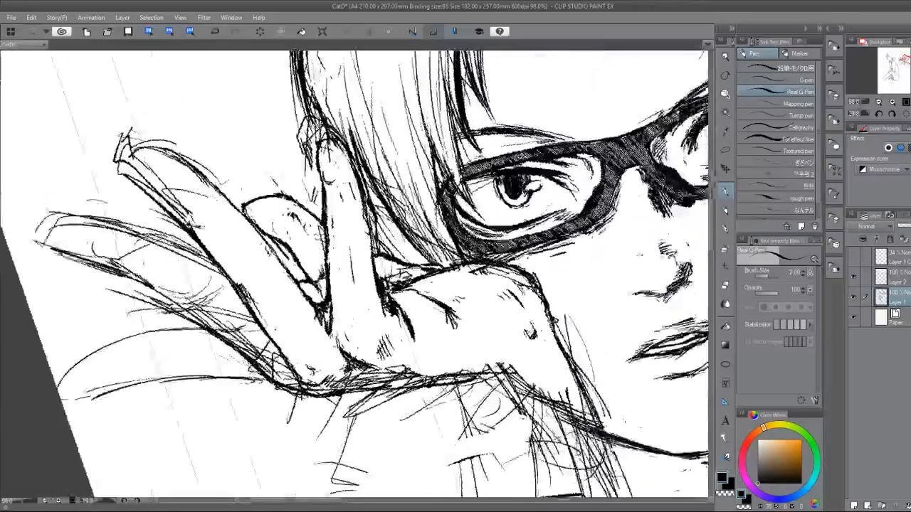
{"action": "left_click_drag", "start_coordinate": [281, 377], "coordinate": [275, 299]}
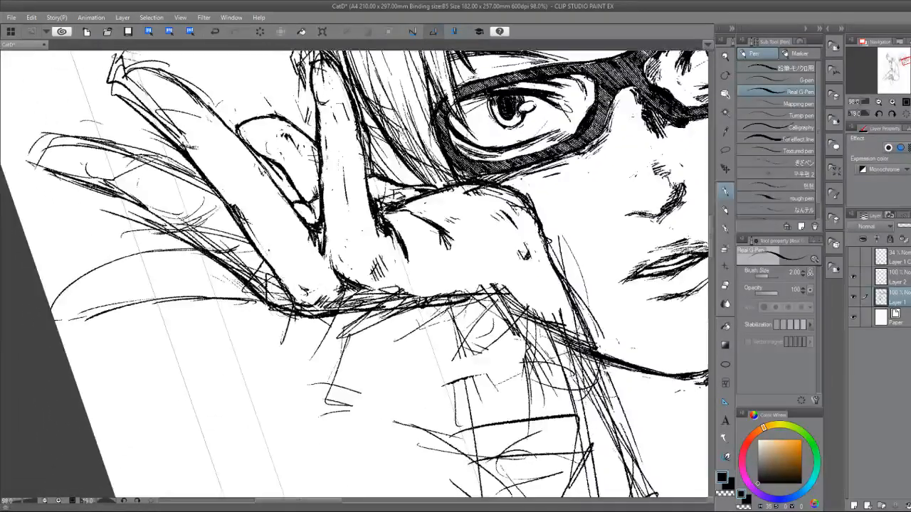
{"action": "mouse_move", "coordinate": [339, 306]}
{"action": "left_mouse_down"}
{"action": "mouse_move", "coordinate": [269, 321]}
{"action": "mouse_move", "coordinate": [246, 285]}
{"action": "left_mouse_up"}
{"action": "mouse_move", "coordinate": [274, 313]}
{"action": "left_mouse_down"}
{"action": "mouse_move", "coordinate": [255, 308]}
{"action": "mouse_move", "coordinate": [260, 226]}
{"action": "left_mouse_up"}
{"action": "left_click_drag", "start_coordinate": [260, 226], "coordinate": [186, 362]}
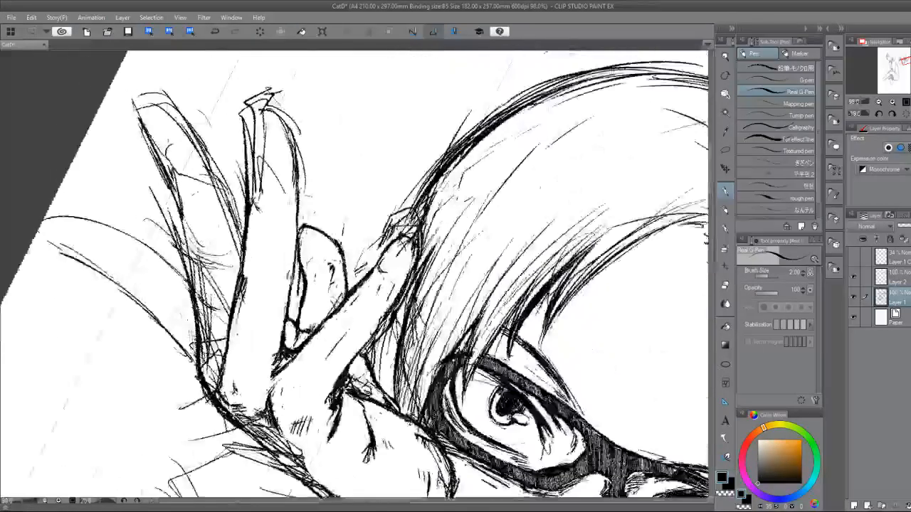
Darken the outermost finger's two edges and close the outline around its rounded tip.
{"action": "left_click_drag", "start_coordinate": [186, 264], "coordinate": [207, 351]}
{"action": "mouse_move", "coordinate": [175, 242]}
{"action": "left_mouse_down"}
{"action": "mouse_move", "coordinate": [201, 265]}
{"action": "mouse_move", "coordinate": [231, 270]}
{"action": "mouse_move", "coordinate": [229, 254]}
{"action": "left_mouse_up"}
{"action": "left_click_drag", "start_coordinate": [170, 190], "coordinate": [186, 241]}
{"action": "left_click_drag", "start_coordinate": [157, 160], "coordinate": [173, 186]}
{"action": "mouse_move", "coordinate": [153, 145]}
{"action": "left_mouse_down"}
{"action": "mouse_move", "coordinate": [142, 113]}
{"action": "mouse_move", "coordinate": [150, 109]}
{"action": "mouse_move", "coordinate": [185, 143]}
{"action": "mouse_move", "coordinate": [213, 200]}
{"action": "mouse_move", "coordinate": [226, 200]}
{"action": "mouse_move", "coordinate": [237, 239]}
{"action": "left_mouse_up"}
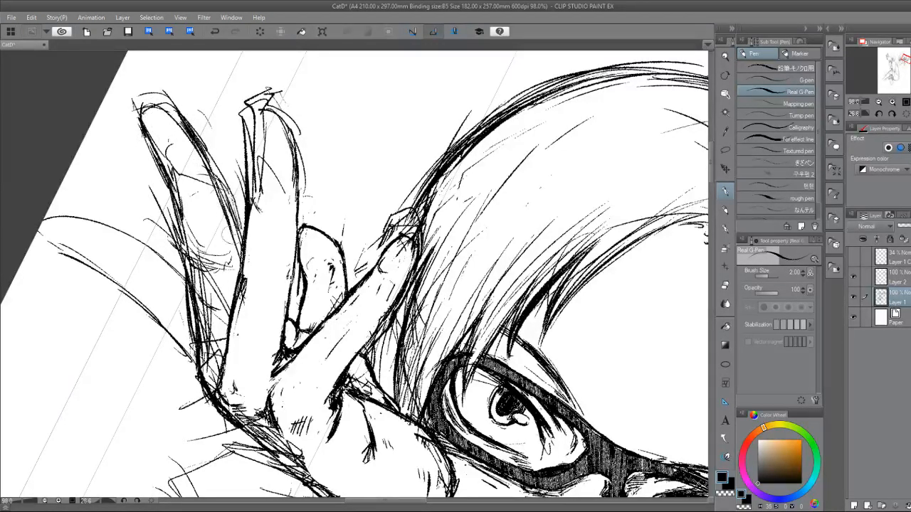
{"action": "left_click_drag", "start_coordinate": [220, 190], "coordinate": [241, 255]}
Erase the doubled lines around the outermost fingertip and re-ink its contour down to the first joint.
{"action": "key", "text": "e"}
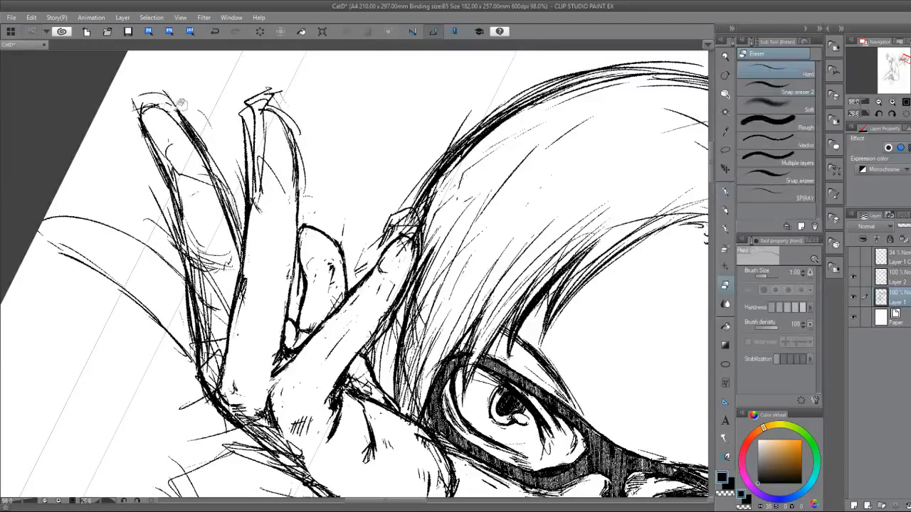
{"action": "mouse_move", "coordinate": [184, 99]}
{"action": "left_mouse_down"}
{"action": "mouse_move", "coordinate": [144, 105]}
{"action": "mouse_move", "coordinate": [142, 141]}
{"action": "left_mouse_up"}
{"action": "key", "text": "p"}
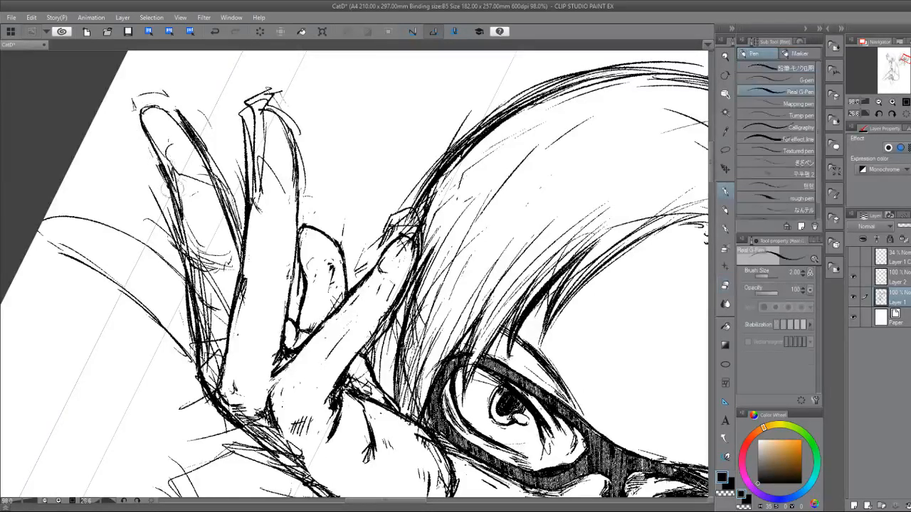
{"action": "left_click_drag", "start_coordinate": [169, 180], "coordinate": [180, 207]}
{"action": "key", "text": "e"}
{"action": "key", "text": "p"}
{"action": "mouse_move", "coordinate": [142, 121]}
{"action": "left_mouse_down"}
{"action": "mouse_move", "coordinate": [171, 96]}
{"action": "mouse_move", "coordinate": [153, 146]}
{"action": "mouse_move", "coordinate": [182, 182]}
{"action": "left_mouse_up"}
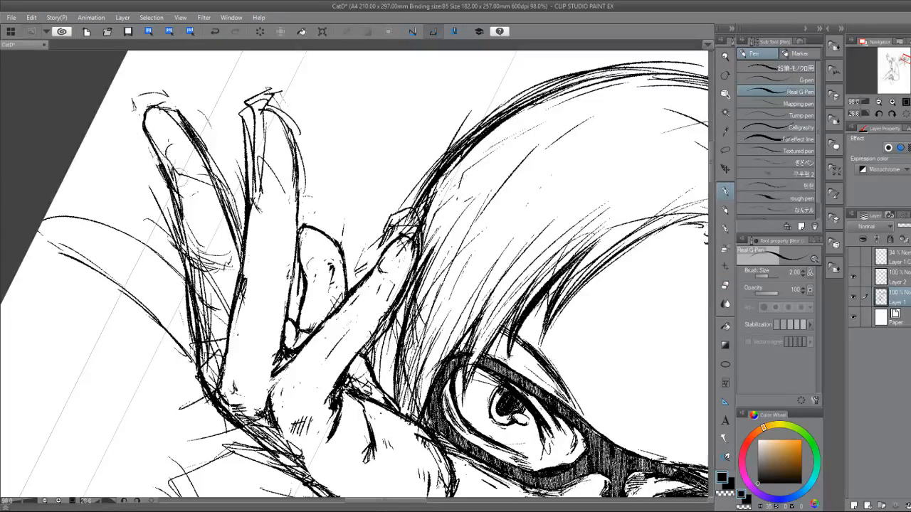
{"action": "mouse_move", "coordinate": [149, 141]}
{"action": "left_mouse_down"}
{"action": "mouse_move", "coordinate": [171, 163]}
{"action": "mouse_move", "coordinate": [170, 182]}
{"action": "mouse_move", "coordinate": [152, 141]}
{"action": "mouse_move", "coordinate": [169, 171]}
{"action": "left_mouse_up"}
{"action": "key", "text": "e"}
{"action": "key", "text": "p"}
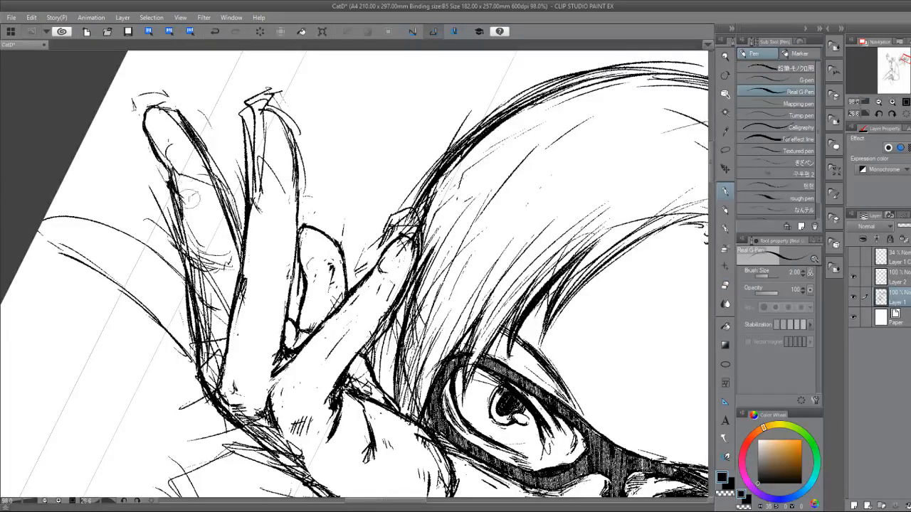
Erase and re-ink the outermost finger's inner edge from the tip down to the neighbouring long finger.
{"action": "key", "text": "e"}
{"action": "key", "text": "p"}
{"action": "mouse_move", "coordinate": [186, 115]}
{"action": "left_mouse_down"}
{"action": "mouse_move", "coordinate": [206, 192]}
{"action": "mouse_move", "coordinate": [198, 122]}
{"action": "mouse_move", "coordinate": [224, 210]}
{"action": "left_mouse_up"}
{"action": "key", "text": "e"}
{"action": "key", "text": "p"}
{"action": "left_click_drag", "start_coordinate": [207, 180], "coordinate": [240, 269]}
{"action": "key", "text": "e"}
{"action": "mouse_move", "coordinate": [231, 219]}
{"action": "left_mouse_down"}
{"action": "mouse_move", "coordinate": [237, 252]}
{"action": "mouse_move", "coordinate": [222, 250]}
{"action": "mouse_move", "coordinate": [242, 277]}
{"action": "left_mouse_up"}
{"action": "key", "text": "p"}
{"action": "key", "text": "e"}
Erase the sketch lines inside the outermost finger and strengthen its outer edge along the middle segment.
{"action": "mouse_move", "coordinate": [195, 241]}
{"action": "left_mouse_down"}
{"action": "mouse_move", "coordinate": [206, 267]}
{"action": "mouse_move", "coordinate": [227, 273]}
{"action": "left_mouse_up"}
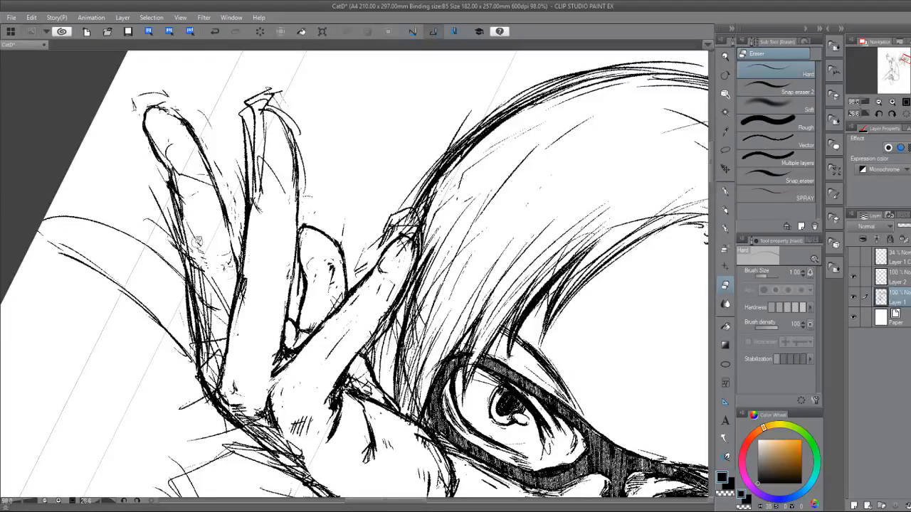
{"action": "key", "text": "p"}
{"action": "mouse_move", "coordinate": [175, 202]}
{"action": "left_mouse_down"}
{"action": "mouse_move", "coordinate": [189, 264]}
{"action": "mouse_move", "coordinate": [205, 260]}
{"action": "left_mouse_up"}
{"action": "left_click_drag", "start_coordinate": [182, 222], "coordinate": [197, 246]}
{"action": "mouse_move", "coordinate": [172, 184]}
{"action": "left_mouse_down"}
{"action": "mouse_move", "coordinate": [196, 218]}
{"action": "mouse_move", "coordinate": [187, 212]}
{"action": "left_mouse_up"}
{"action": "key", "text": "e"}
{"action": "key", "text": "p"}
{"action": "key", "text": "e"}
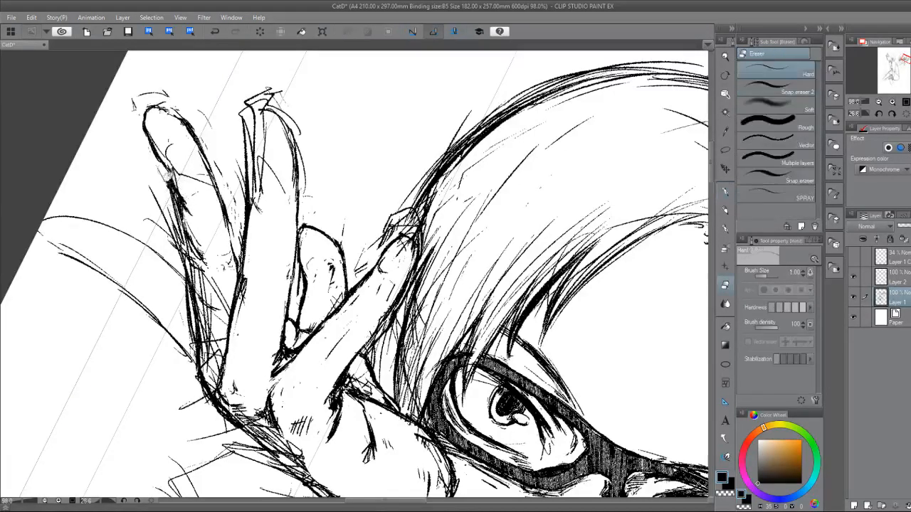
Erase the stray lines outside the outermost finger's middle segment and draw short crease marks near its tip.
{"action": "mouse_move", "coordinate": [173, 245]}
{"action": "left_mouse_down"}
{"action": "mouse_move", "coordinate": [155, 192]}
{"action": "mouse_move", "coordinate": [170, 219]}
{"action": "left_mouse_up"}
{"action": "key", "text": "p"}
{"action": "key", "text": "e"}
{"action": "key", "text": "p"}
{"action": "mouse_move", "coordinate": [165, 149]}
{"action": "left_mouse_down"}
{"action": "mouse_move", "coordinate": [171, 192]}
{"action": "mouse_move", "coordinate": [171, 149]}
{"action": "left_mouse_up"}
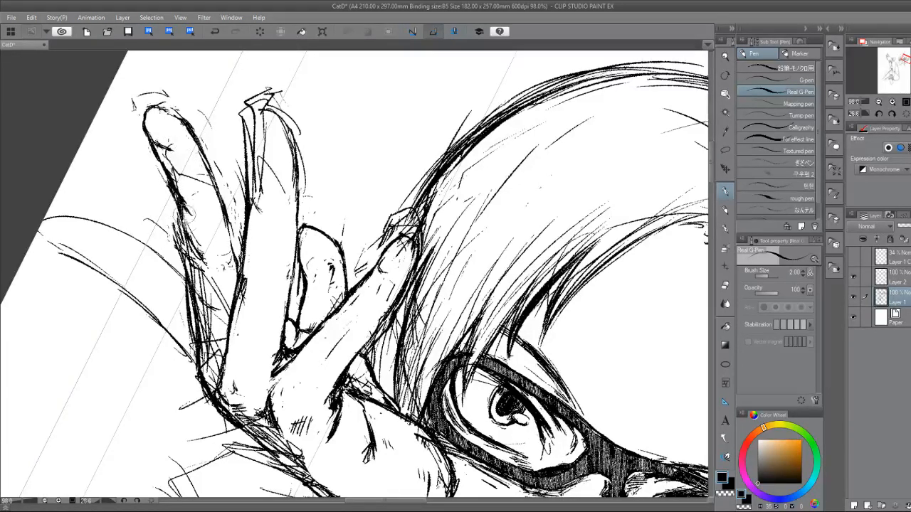
Erase the overlapping lines on the outermost finger's lower segment and re-ink its outer edge toward the knuckle.
{"action": "left_click_drag", "start_coordinate": [174, 191], "coordinate": [199, 262]}
{"action": "key", "text": "e"}
{"action": "left_click_drag", "start_coordinate": [189, 225], "coordinate": [203, 273]}
{"action": "key", "text": "p"}
{"action": "left_click_drag", "start_coordinate": [184, 240], "coordinate": [191, 267]}
{"action": "key", "text": "e"}
{"action": "mouse_move", "coordinate": [171, 217]}
{"action": "left_mouse_down"}
{"action": "mouse_move", "coordinate": [181, 261]}
{"action": "mouse_move", "coordinate": [205, 284]}
{"action": "mouse_move", "coordinate": [208, 306]}
{"action": "mouse_move", "coordinate": [209, 268]}
{"action": "mouse_move", "coordinate": [221, 314]}
{"action": "mouse_move", "coordinate": [213, 319]}
{"action": "mouse_move", "coordinate": [201, 293]}
{"action": "mouse_move", "coordinate": [209, 348]}
{"action": "left_mouse_up"}
{"action": "key", "text": "p"}
{"action": "key", "text": "e"}
{"action": "key", "text": "p"}
{"action": "mouse_move", "coordinate": [188, 266]}
{"action": "left_mouse_down"}
{"action": "mouse_move", "coordinate": [203, 335]}
{"action": "mouse_move", "coordinate": [186, 275]}
{"action": "mouse_move", "coordinate": [208, 291]}
{"action": "left_mouse_up"}
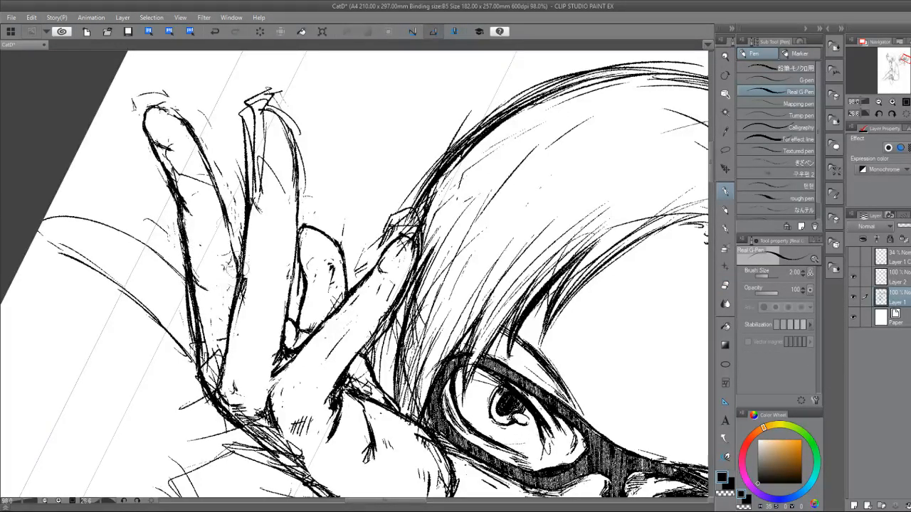
Touch up the outermost finger's inner edge and erase the doubled lines along its outer edge and inside its base.
{"action": "left_click_drag", "start_coordinate": [226, 230], "coordinate": [239, 271]}
{"action": "key", "text": "e"}
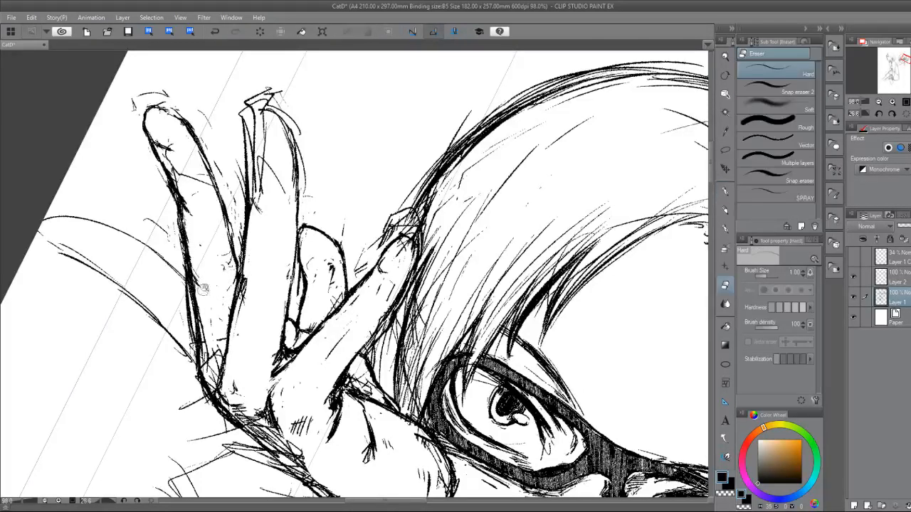
{"action": "left_click_drag", "start_coordinate": [190, 309], "coordinate": [196, 350]}
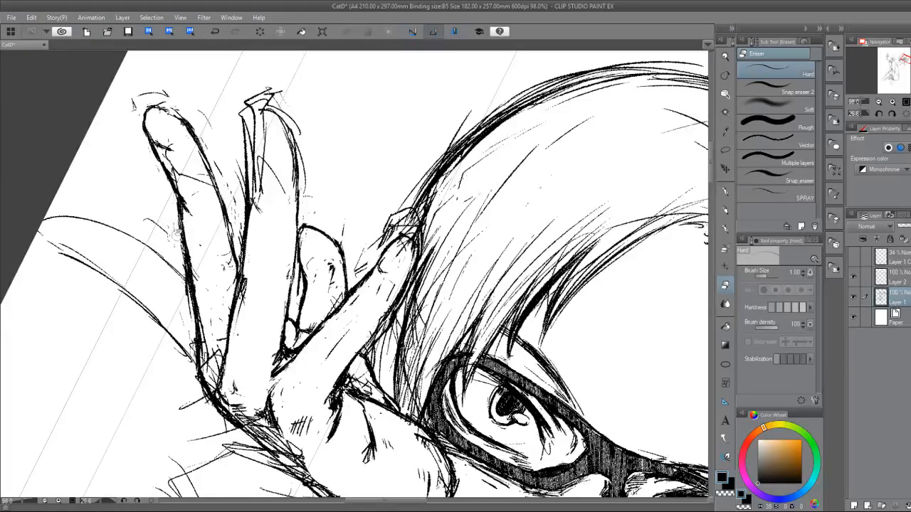
{"action": "left_click_drag", "start_coordinate": [185, 213], "coordinate": [196, 277]}
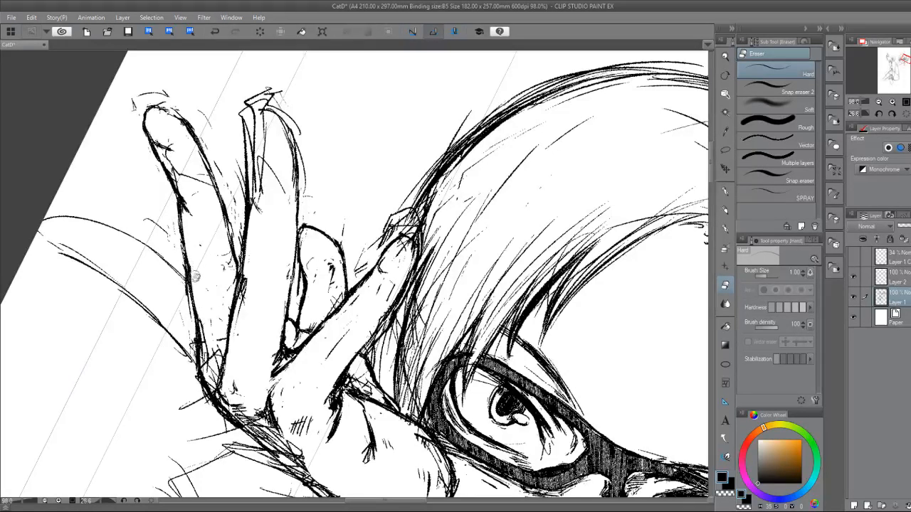
{"action": "left_click_drag", "start_coordinate": [207, 337], "coordinate": [211, 373]}
{"action": "key", "text": "p"}
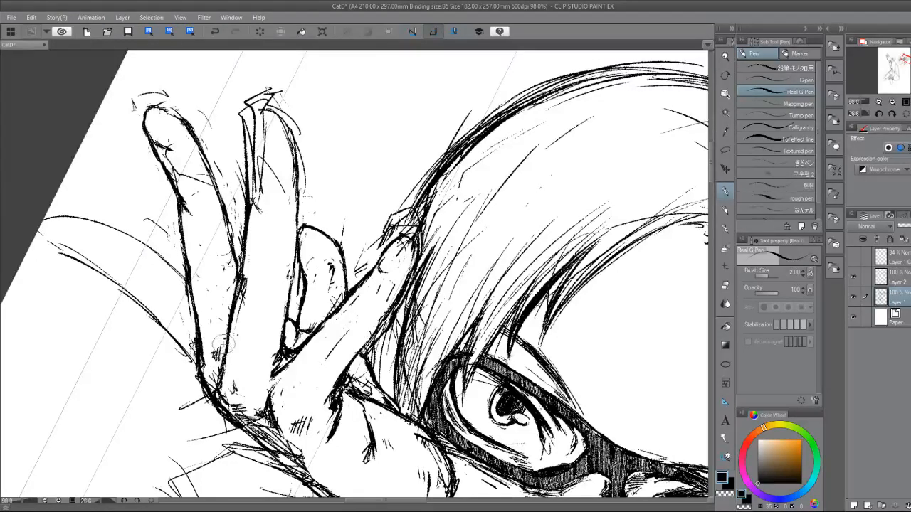
{"action": "key", "text": "e"}
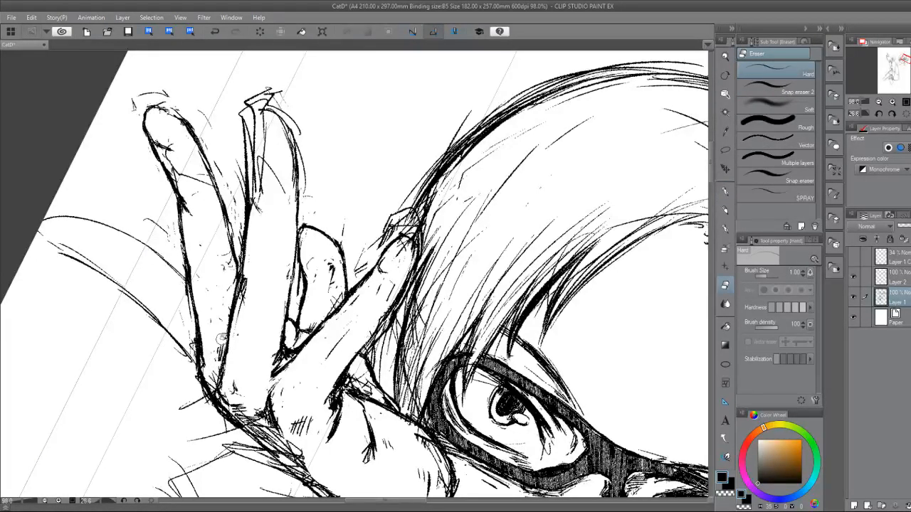
{"action": "key", "text": "p"}
Ink the remaining finger below the outermost one, with a rounded tip, a lower edge to the knuckle and small crease marks.
{"action": "scroll", "coordinate": [315, 376], "scroll_direction": "down", "scroll_amount": 2}
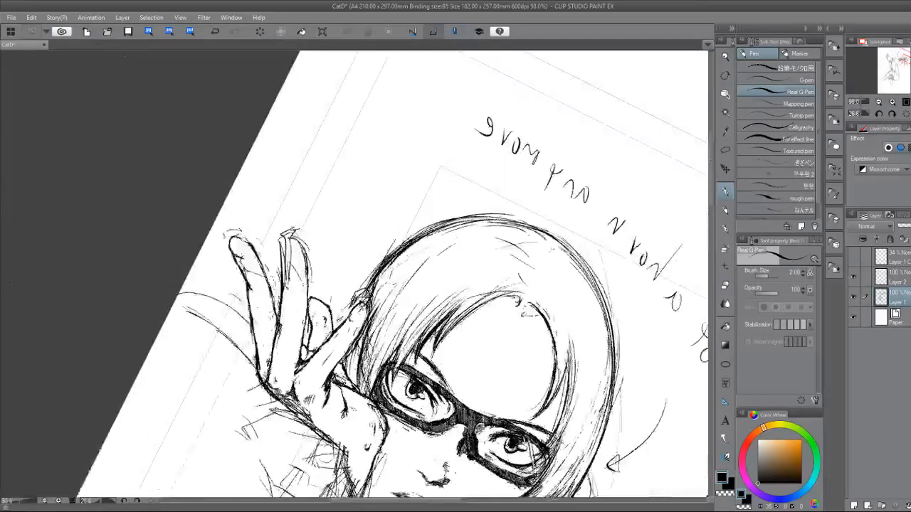
{"action": "left_click_drag", "start_coordinate": [315, 375], "coordinate": [419, 362]}
{"action": "left_click_drag", "start_coordinate": [419, 362], "coordinate": [352, 279]}
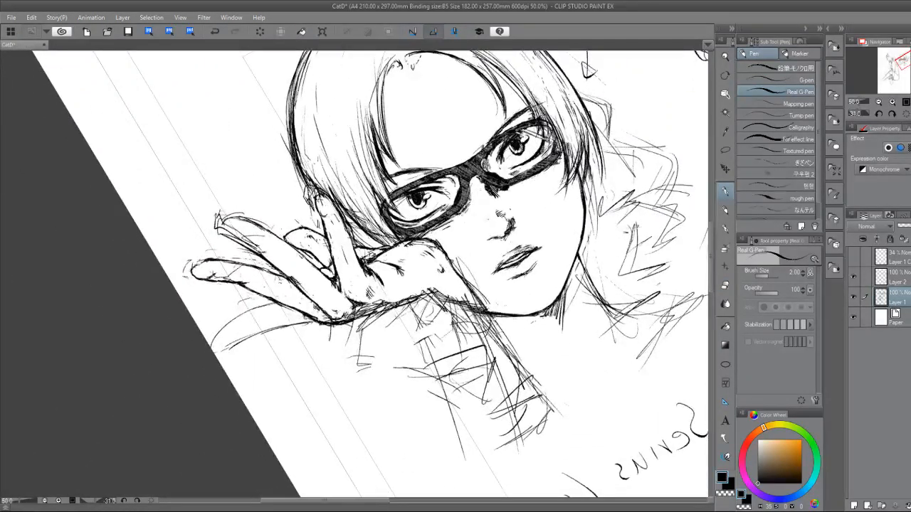
{"action": "scroll", "coordinate": [356, 313], "scroll_direction": "up", "scroll_amount": 3}
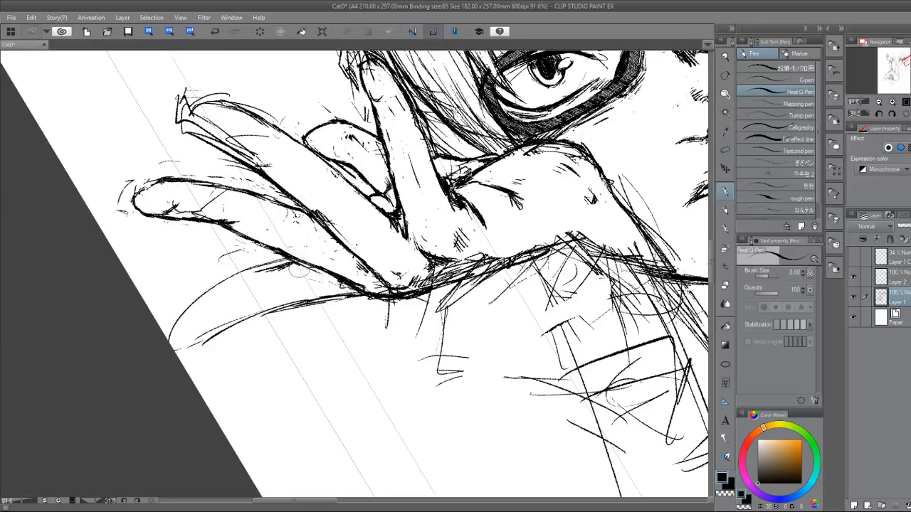
{"action": "mouse_move", "coordinate": [291, 280]}
{"action": "left_mouse_down"}
{"action": "mouse_move", "coordinate": [295, 297]}
{"action": "mouse_move", "coordinate": [196, 311]}
{"action": "mouse_move", "coordinate": [179, 337]}
{"action": "left_mouse_up"}
{"action": "mouse_move", "coordinate": [236, 300]}
{"action": "left_mouse_down"}
{"action": "mouse_move", "coordinate": [244, 312]}
{"action": "mouse_move", "coordinate": [193, 340]}
{"action": "mouse_move", "coordinate": [254, 317]}
{"action": "mouse_move", "coordinate": [385, 301]}
{"action": "left_mouse_up"}
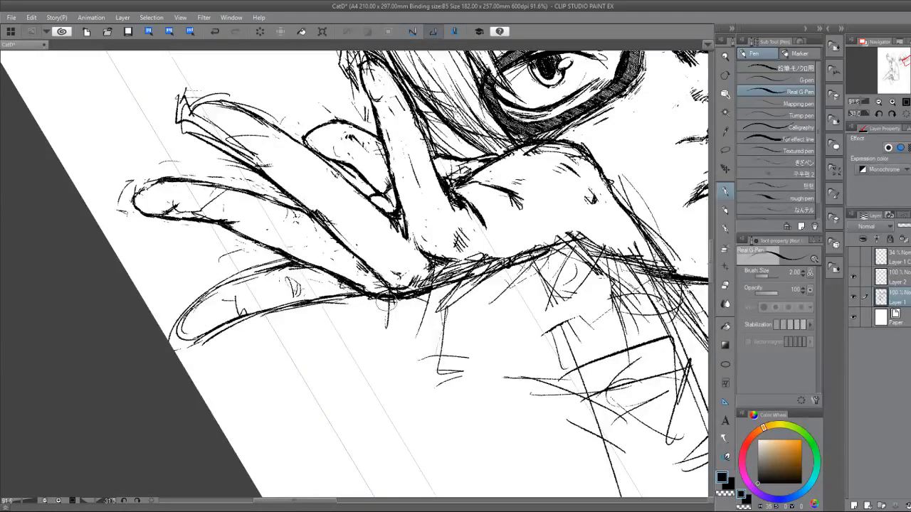
Reset the canvas rotation, draw the forearm's outer edge down from the wrist and reinforce the jawline.
{"action": "key", "text": "ctrl+at"}
{"action": "left_click_drag", "start_coordinate": [455, 285], "coordinate": [330, 342]}
{"action": "scroll", "coordinate": [285, 328], "scroll_direction": "down", "scroll_amount": 5}
{"action": "mouse_move", "coordinate": [371, 314]}
{"action": "left_mouse_down"}
{"action": "mouse_move", "coordinate": [360, 309]}
{"action": "mouse_move", "coordinate": [366, 206]}
{"action": "mouse_move", "coordinate": [352, 151]}
{"action": "left_mouse_up"}
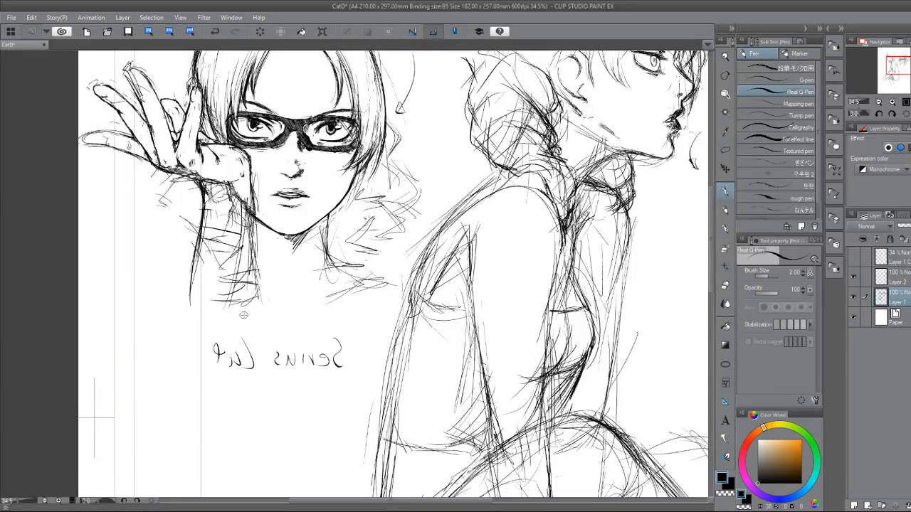
{"action": "left_click_drag", "start_coordinate": [243, 316], "coordinate": [145, 371]}
{"action": "left_click_drag", "start_coordinate": [180, 239], "coordinate": [235, 278]}
{"action": "scroll", "coordinate": [234, 278], "scroll_direction": "up", "scroll_amount": 1}
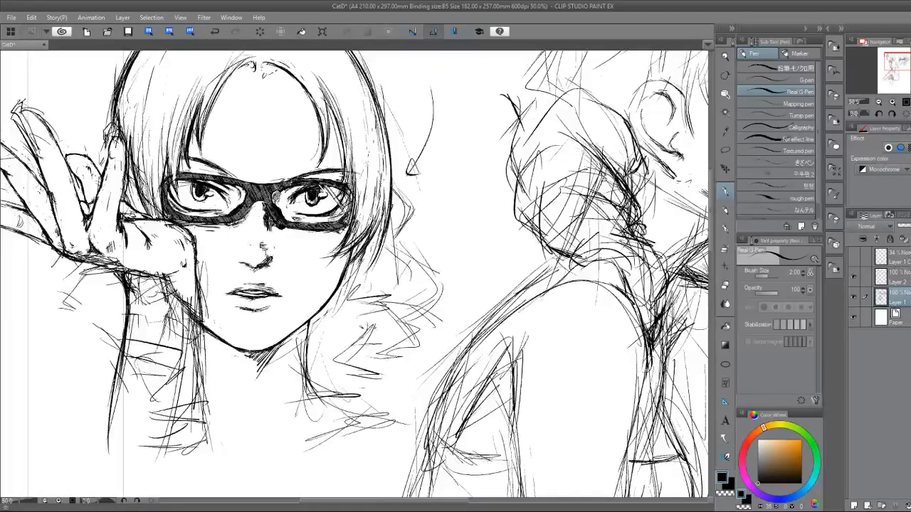
{"action": "left_click_drag", "start_coordinate": [189, 311], "coordinate": [225, 340]}
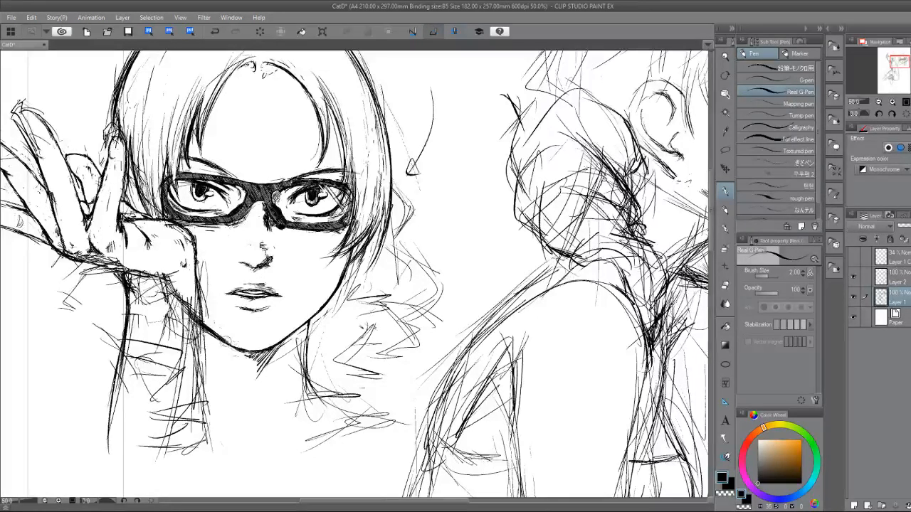
{"action": "left_click_drag", "start_coordinate": [318, 311], "coordinate": [306, 326]}
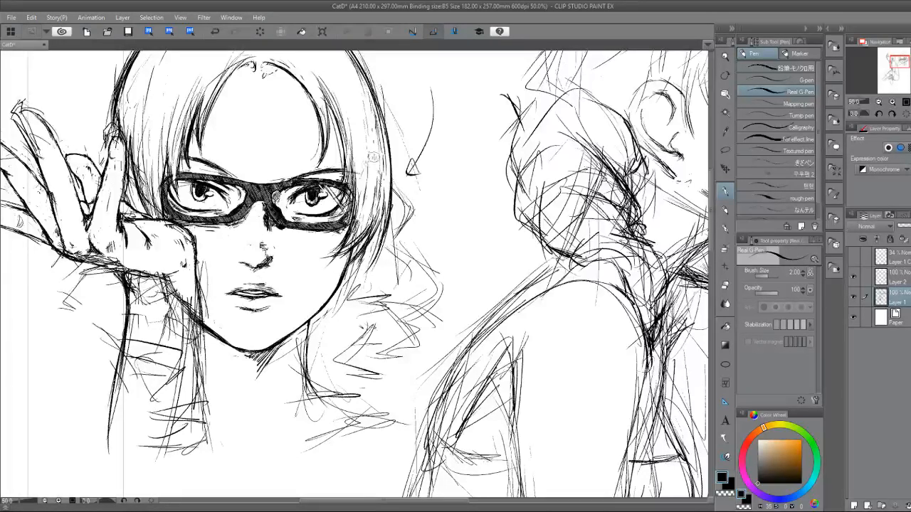
Mirror the canvas view and erase the excess strands in the side hair next to the glasses, opposite the hand.
{"action": "key", "text": "h"}
{"action": "key", "text": "e"}
{"action": "left_click_drag", "start_coordinate": [333, 123], "coordinate": [326, 172]}
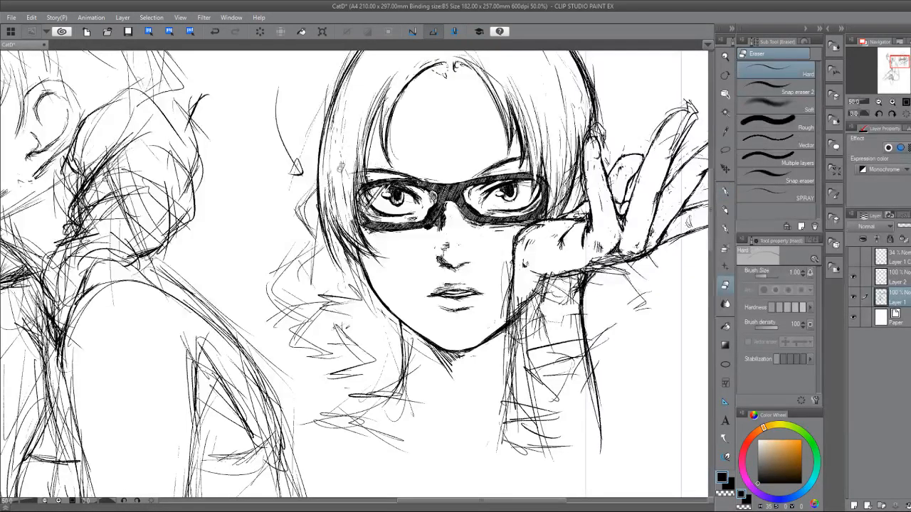
{"action": "mouse_move", "coordinate": [329, 219]}
{"action": "left_mouse_down"}
{"action": "mouse_move", "coordinate": [333, 176]}
{"action": "mouse_move", "coordinate": [340, 214]}
{"action": "mouse_move", "coordinate": [350, 212]}
{"action": "left_mouse_up"}
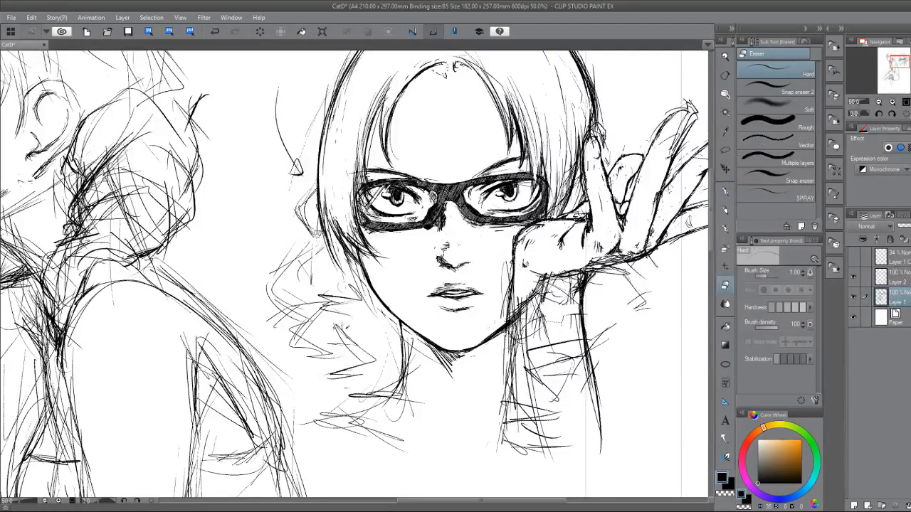
Outline the top coil of the hair ringlet beside the cheek with two curved edges.
{"action": "key", "text": "p"}
{"action": "key", "text": "e"}
{"action": "key", "text": "p"}
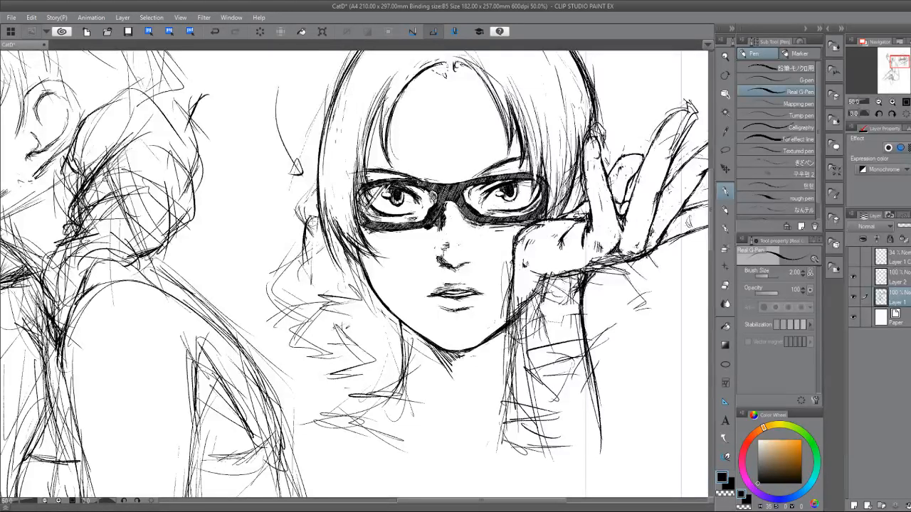
{"action": "left_click_drag", "start_coordinate": [306, 230], "coordinate": [319, 284]}
{"action": "left_click_drag", "start_coordinate": [305, 250], "coordinate": [320, 287]}
{"action": "left_click_drag", "start_coordinate": [317, 226], "coordinate": [330, 268]}
{"action": "left_click_drag", "start_coordinate": [319, 229], "coordinate": [335, 276]}
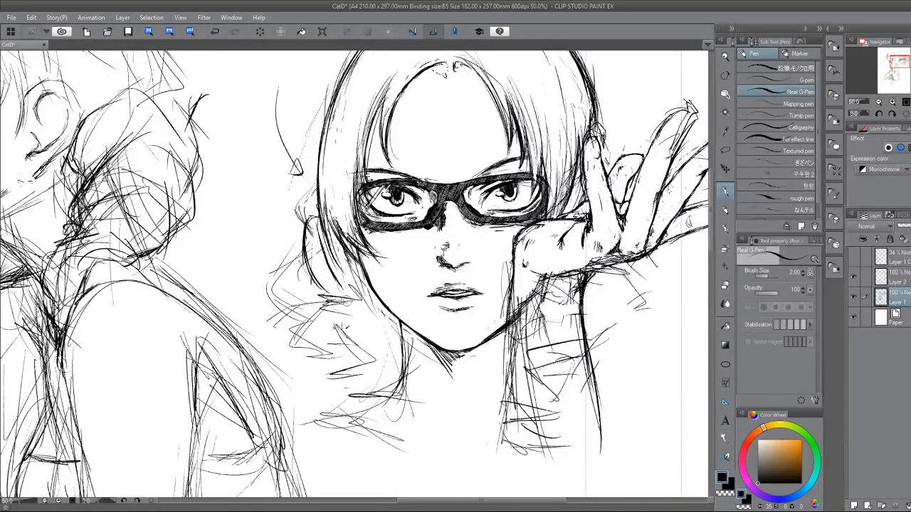
Sketch the ringlet's lower coils as narrowing zigzag curves from the top coil down toward the shoulder.
{"action": "mouse_move", "coordinate": [313, 287]}
{"action": "left_mouse_down"}
{"action": "mouse_move", "coordinate": [277, 294]}
{"action": "mouse_move", "coordinate": [283, 306]}
{"action": "mouse_move", "coordinate": [305, 298]}
{"action": "mouse_move", "coordinate": [292, 305]}
{"action": "mouse_move", "coordinate": [363, 324]}
{"action": "mouse_move", "coordinate": [313, 327]}
{"action": "left_mouse_up"}
{"action": "mouse_move", "coordinate": [315, 326]}
{"action": "left_mouse_down"}
{"action": "mouse_move", "coordinate": [289, 334]}
{"action": "mouse_move", "coordinate": [360, 343]}
{"action": "mouse_move", "coordinate": [363, 353]}
{"action": "left_mouse_up"}
{"action": "left_click_drag", "start_coordinate": [298, 342], "coordinate": [349, 356]}
{"action": "mouse_move", "coordinate": [320, 346]}
{"action": "left_mouse_down"}
{"action": "mouse_move", "coordinate": [376, 362]}
{"action": "mouse_move", "coordinate": [375, 370]}
{"action": "left_mouse_up"}
{"action": "left_click_drag", "start_coordinate": [334, 360], "coordinate": [368, 373]}
{"action": "mouse_move", "coordinate": [336, 344]}
{"action": "left_mouse_down"}
{"action": "mouse_move", "coordinate": [365, 358]}
{"action": "mouse_move", "coordinate": [307, 380]}
{"action": "mouse_move", "coordinate": [335, 386]}
{"action": "left_mouse_up"}
{"action": "mouse_move", "coordinate": [339, 378]}
{"action": "left_mouse_down"}
{"action": "mouse_move", "coordinate": [364, 389]}
{"action": "mouse_move", "coordinate": [340, 395]}
{"action": "left_mouse_up"}
{"action": "mouse_move", "coordinate": [337, 397]}
{"action": "left_mouse_down"}
{"action": "mouse_move", "coordinate": [367, 387]}
{"action": "mouse_move", "coordinate": [339, 397]}
{"action": "left_mouse_up"}
{"action": "mouse_move", "coordinate": [351, 393]}
{"action": "left_mouse_down"}
{"action": "mouse_move", "coordinate": [368, 377]}
{"action": "mouse_move", "coordinate": [313, 380]}
{"action": "left_mouse_up"}
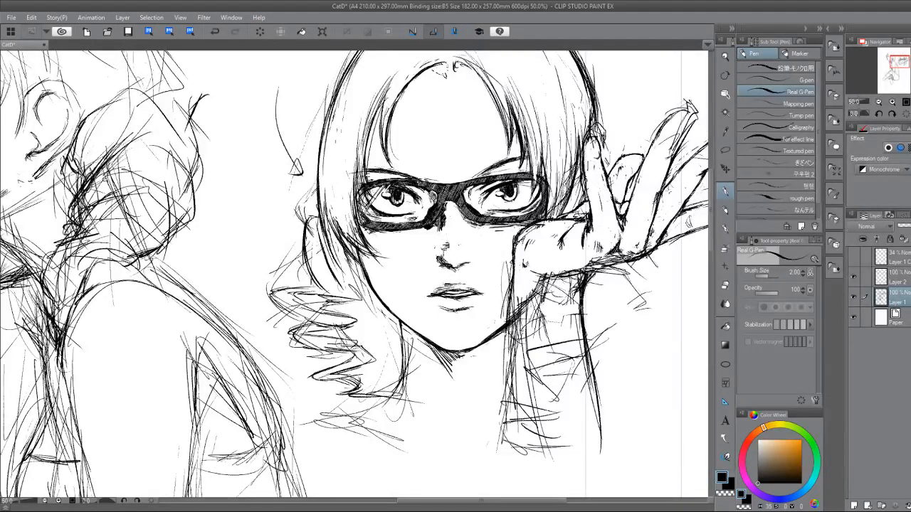
{"action": "left_click_drag", "start_coordinate": [370, 346], "coordinate": [309, 380]}
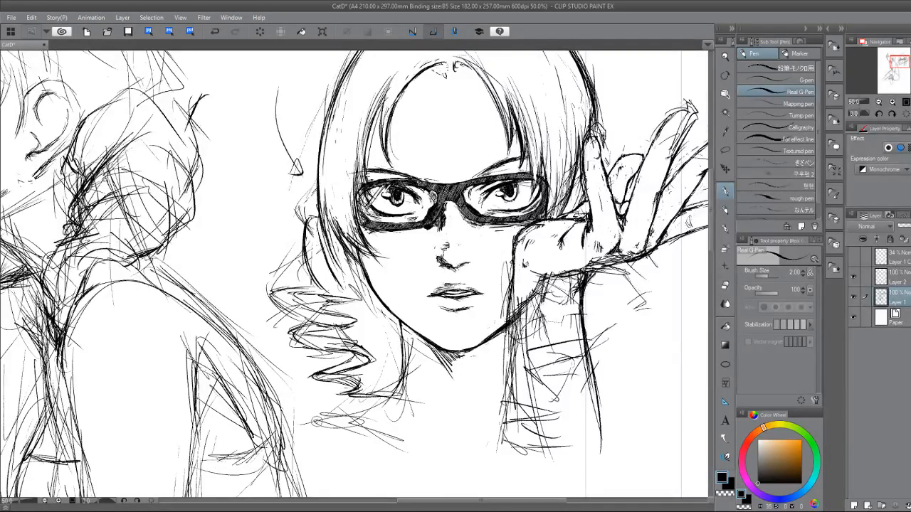
Ink the outer and inner curves of the ringlet's second coil with bold strokes.
{"action": "left_click_drag", "start_coordinate": [395, 196], "coordinate": [506, 239]}
{"action": "mouse_move", "coordinate": [234, 195]}
{"action": "left_mouse_down"}
{"action": "mouse_move", "coordinate": [236, 257]}
{"action": "mouse_move", "coordinate": [253, 292]}
{"action": "left_mouse_up"}
{"action": "left_click_drag", "start_coordinate": [239, 261], "coordinate": [270, 316]}
{"action": "mouse_move", "coordinate": [243, 213]}
{"action": "left_mouse_down"}
{"action": "mouse_move", "coordinate": [309, 340]}
{"action": "mouse_move", "coordinate": [274, 242]}
{"action": "mouse_move", "coordinate": [292, 258]}
{"action": "mouse_move", "coordinate": [269, 228]}
{"action": "mouse_move", "coordinate": [299, 262]}
{"action": "left_mouse_up"}
{"action": "left_click_drag", "start_coordinate": [273, 225], "coordinate": [310, 276]}
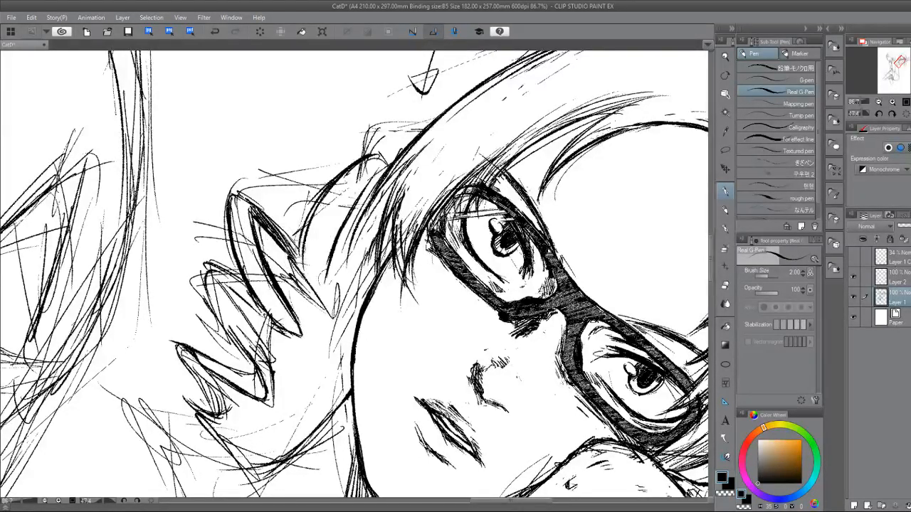
Ink the lower edges of the ringlet's top coil so they meet in a pointed end.
{"action": "left_click_drag", "start_coordinate": [287, 240], "coordinate": [334, 306]}
{"action": "left_click_drag", "start_coordinate": [317, 242], "coordinate": [341, 313]}
{"action": "left_click_drag", "start_coordinate": [306, 274], "coordinate": [339, 312]}
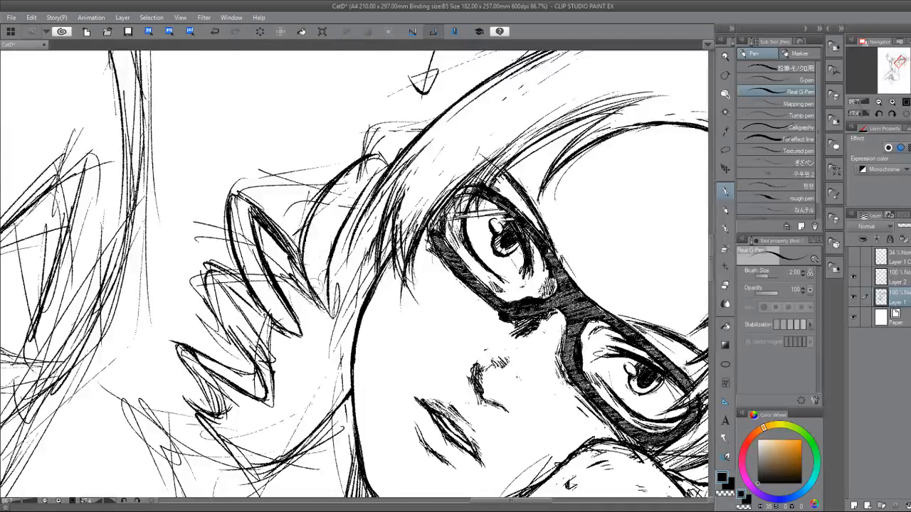
{"action": "left_click_drag", "start_coordinate": [329, 232], "coordinate": [340, 311]}
Strengthen the side hair strands above the ringlet and erase the extra lines between them and the cheek.
{"action": "mouse_move", "coordinate": [413, 165]}
{"action": "left_mouse_down"}
{"action": "mouse_move", "coordinate": [364, 182]}
{"action": "mouse_move", "coordinate": [373, 207]}
{"action": "mouse_move", "coordinate": [359, 234]}
{"action": "mouse_move", "coordinate": [380, 229]}
{"action": "mouse_move", "coordinate": [374, 257]}
{"action": "left_mouse_up"}
{"action": "left_click_drag", "start_coordinate": [397, 210], "coordinate": [371, 254]}
{"action": "mouse_move", "coordinate": [407, 188]}
{"action": "left_mouse_down"}
{"action": "mouse_move", "coordinate": [376, 248]}
{"action": "mouse_move", "coordinate": [406, 190]}
{"action": "mouse_move", "coordinate": [384, 227]}
{"action": "left_mouse_up"}
{"action": "key", "text": "e"}
{"action": "mouse_move", "coordinate": [409, 173]}
{"action": "left_mouse_down"}
{"action": "mouse_move", "coordinate": [379, 238]}
{"action": "mouse_move", "coordinate": [396, 247]}
{"action": "left_mouse_up"}
{"action": "left_click_drag", "start_coordinate": [407, 200], "coordinate": [398, 278]}
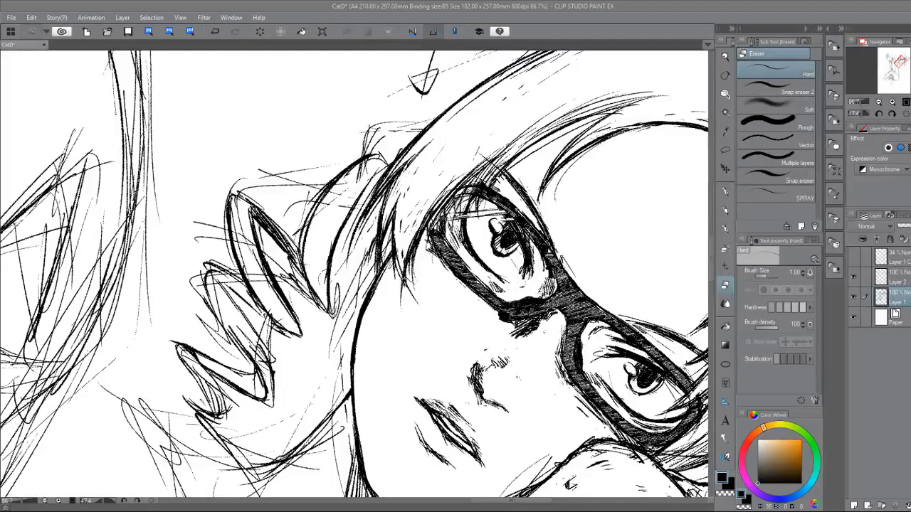
{"action": "key", "text": "p"}
Reinforce the top coil's inner edge and hatch a dark shading band across its lower part.
{"action": "left_click_drag", "start_coordinate": [463, 370], "coordinate": [492, 226]}
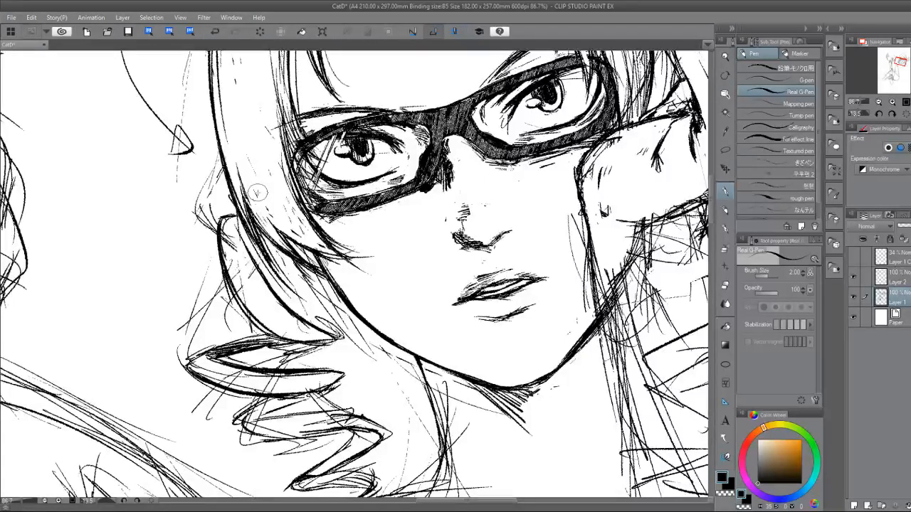
{"action": "mouse_move", "coordinate": [248, 236]}
{"action": "left_mouse_down"}
{"action": "mouse_move", "coordinate": [334, 335]}
{"action": "mouse_move", "coordinate": [326, 328]}
{"action": "left_mouse_up"}
{"action": "left_click_drag", "start_coordinate": [265, 272], "coordinate": [326, 326]}
{"action": "mouse_move", "coordinate": [222, 249]}
{"action": "left_mouse_down"}
{"action": "mouse_move", "coordinate": [244, 313]}
{"action": "mouse_move", "coordinate": [279, 335]}
{"action": "left_mouse_up"}
{"action": "mouse_move", "coordinate": [259, 304]}
{"action": "left_mouse_down"}
{"action": "mouse_move", "coordinate": [281, 323]}
{"action": "mouse_move", "coordinate": [292, 319]}
{"action": "mouse_move", "coordinate": [274, 322]}
{"action": "mouse_move", "coordinate": [302, 329]}
{"action": "left_mouse_up"}
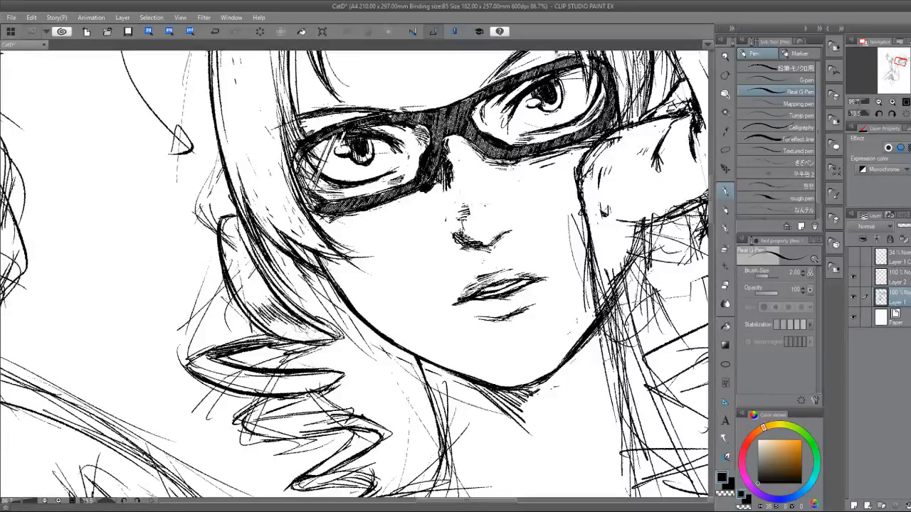
{"action": "mouse_move", "coordinate": [253, 305]}
{"action": "left_mouse_down"}
{"action": "mouse_move", "coordinate": [270, 326]}
{"action": "mouse_move", "coordinate": [293, 329]}
{"action": "left_mouse_up"}
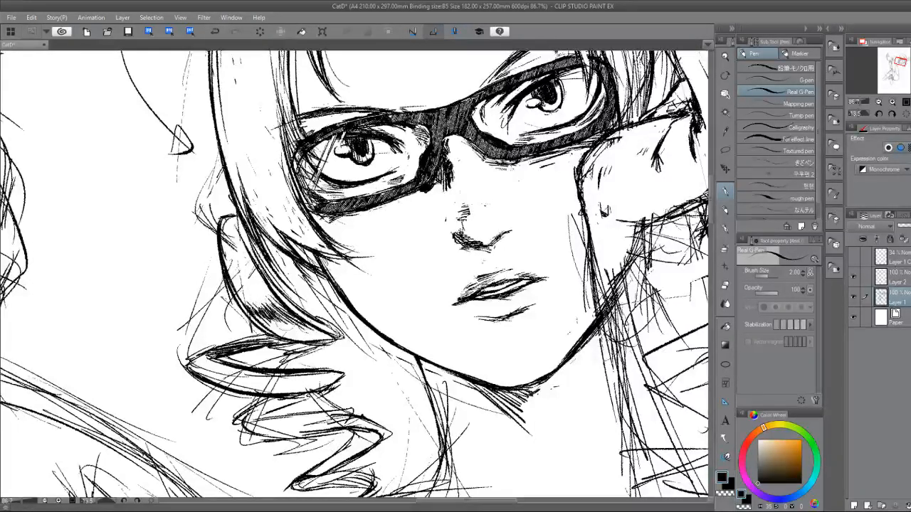
Add short shading strokes at the top coil's root and darken the area toward its pointed end.
{"action": "mouse_move", "coordinate": [217, 222]}
{"action": "left_mouse_down"}
{"action": "mouse_move", "coordinate": [237, 248]}
{"action": "mouse_move", "coordinate": [238, 239]}
{"action": "mouse_move", "coordinate": [250, 243]}
{"action": "left_mouse_up"}
{"action": "mouse_move", "coordinate": [234, 222]}
{"action": "left_mouse_down"}
{"action": "mouse_move", "coordinate": [262, 269]}
{"action": "mouse_move", "coordinate": [257, 244]}
{"action": "mouse_move", "coordinate": [260, 266]}
{"action": "left_mouse_up"}
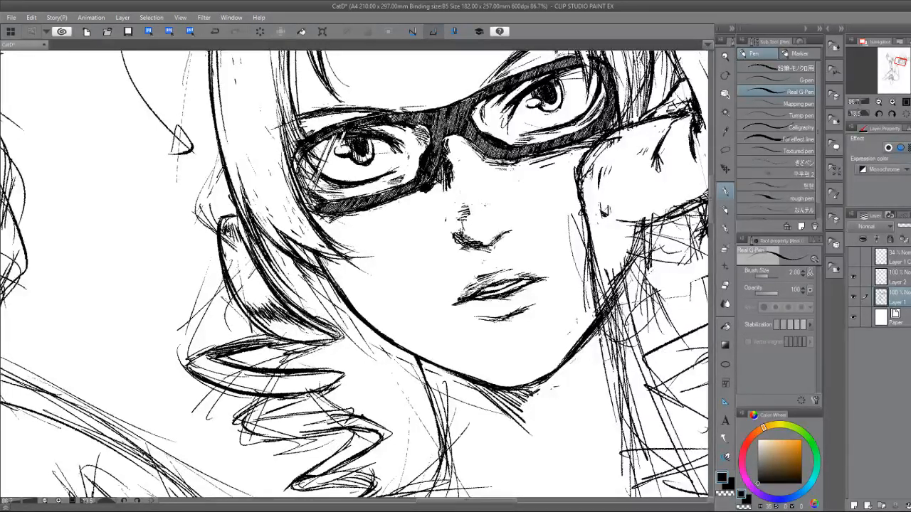
{"action": "left_click_drag", "start_coordinate": [296, 309], "coordinate": [338, 336]}
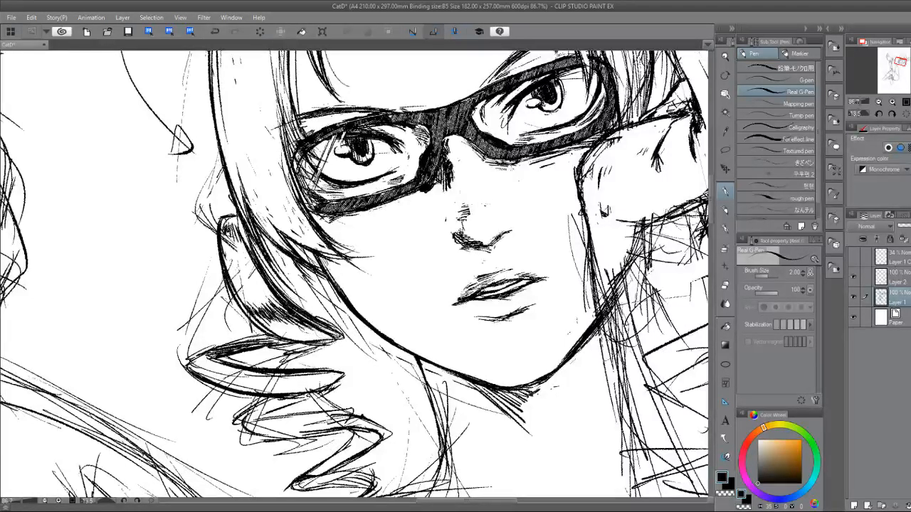
Erase stray lines inside the top coil and ink the upper edge of the second coil beneath it.
{"action": "key", "text": "e"}
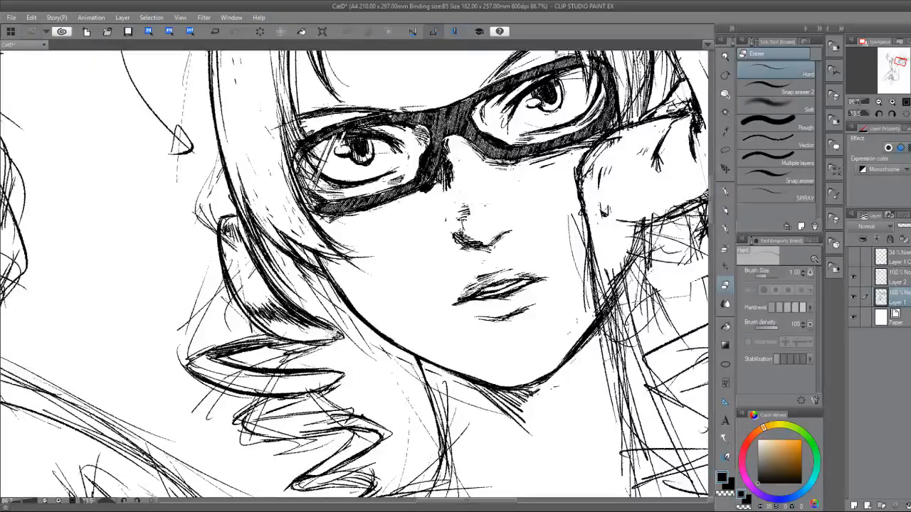
{"action": "key", "text": "p"}
{"action": "key", "text": "e"}
{"action": "mouse_move", "coordinate": [249, 256]}
{"action": "left_mouse_down"}
{"action": "mouse_move", "coordinate": [285, 306]}
{"action": "mouse_move", "coordinate": [331, 342]}
{"action": "left_mouse_up"}
{"action": "key", "text": "p"}
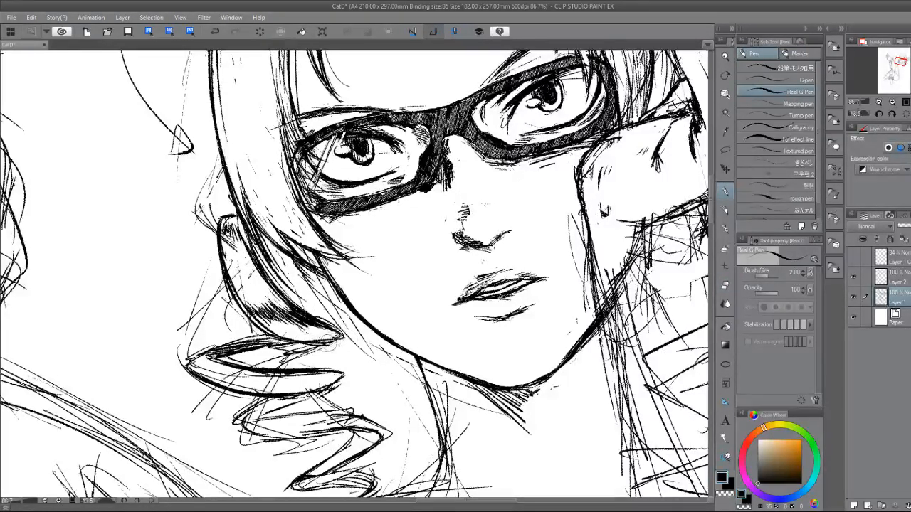
{"action": "mouse_move", "coordinate": [328, 334]}
{"action": "left_mouse_down"}
{"action": "mouse_move", "coordinate": [206, 346]}
{"action": "mouse_move", "coordinate": [190, 363]}
{"action": "mouse_move", "coordinate": [217, 354]}
{"action": "left_mouse_up"}
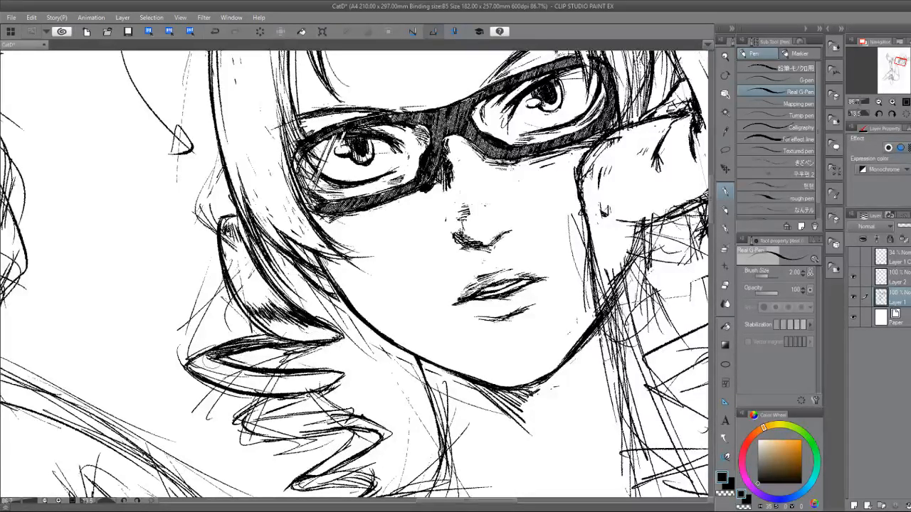
Shade the start of the third coil and fill the fold leading into the fourth coil with dark hatching.
{"action": "scroll", "coordinate": [277, 289], "scroll_direction": "down", "scroll_amount": 3}
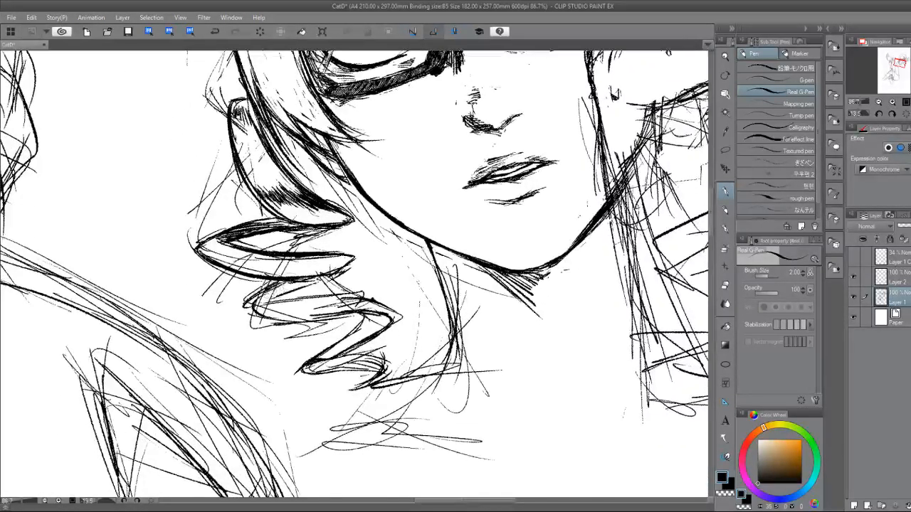
{"action": "mouse_move", "coordinate": [317, 276]}
{"action": "left_mouse_down"}
{"action": "mouse_move", "coordinate": [247, 306]}
{"action": "mouse_move", "coordinate": [285, 313]}
{"action": "left_mouse_up"}
{"action": "mouse_move", "coordinate": [380, 316]}
{"action": "left_mouse_down"}
{"action": "mouse_move", "coordinate": [363, 313]}
{"action": "mouse_move", "coordinate": [377, 320]}
{"action": "left_mouse_up"}
{"action": "mouse_move", "coordinate": [365, 314]}
{"action": "left_mouse_down"}
{"action": "mouse_move", "coordinate": [373, 321]}
{"action": "mouse_move", "coordinate": [364, 333]}
{"action": "mouse_move", "coordinate": [334, 346]}
{"action": "mouse_move", "coordinate": [351, 335]}
{"action": "left_mouse_up"}
{"action": "left_click_drag", "start_coordinate": [383, 316], "coordinate": [332, 340]}
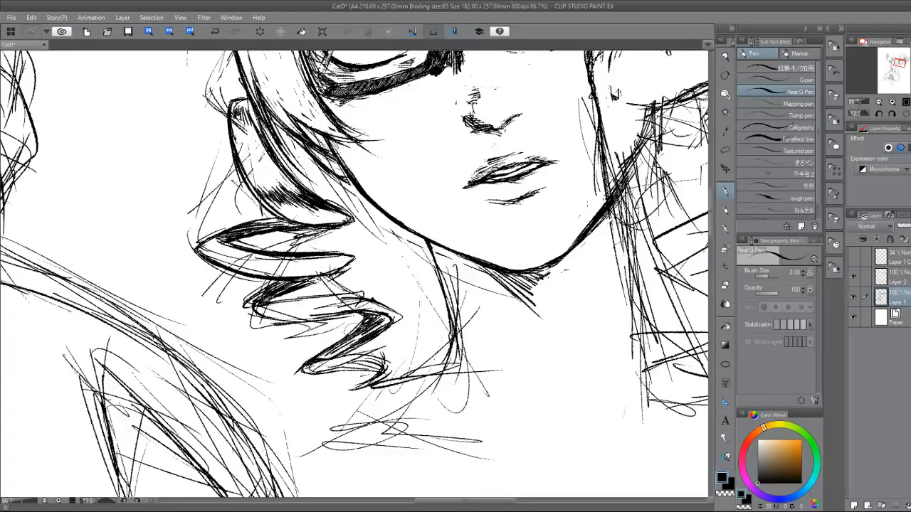
{"action": "left_click_drag", "start_coordinate": [376, 326], "coordinate": [354, 341]}
{"action": "left_click_drag", "start_coordinate": [392, 308], "coordinate": [360, 342]}
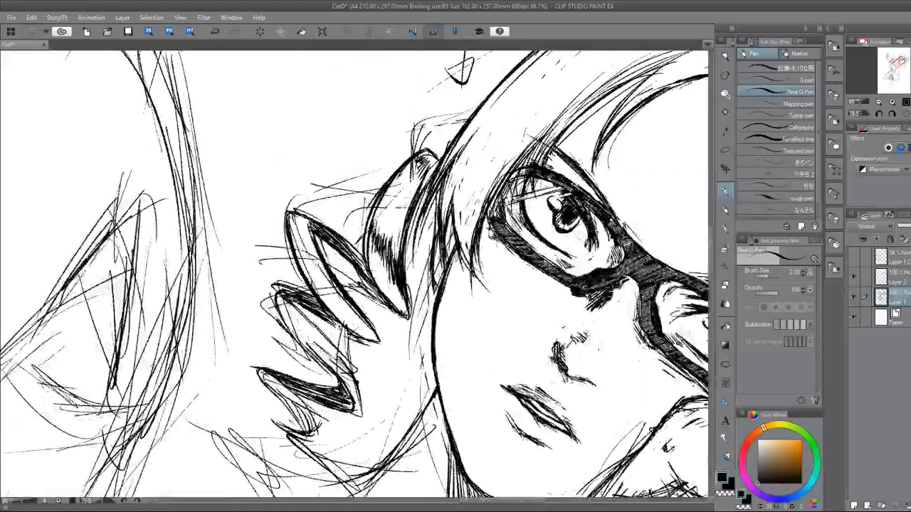
Add small strokes to the lower coils and thicken the third coil's outer edge where it turns into the fold.
{"action": "mouse_move", "coordinate": [317, 313]}
{"action": "left_mouse_down"}
{"action": "mouse_move", "coordinate": [277, 359]}
{"action": "mouse_move", "coordinate": [295, 338]}
{"action": "left_mouse_up"}
{"action": "left_click_drag", "start_coordinate": [360, 367], "coordinate": [346, 377]}
{"action": "key", "text": "e"}
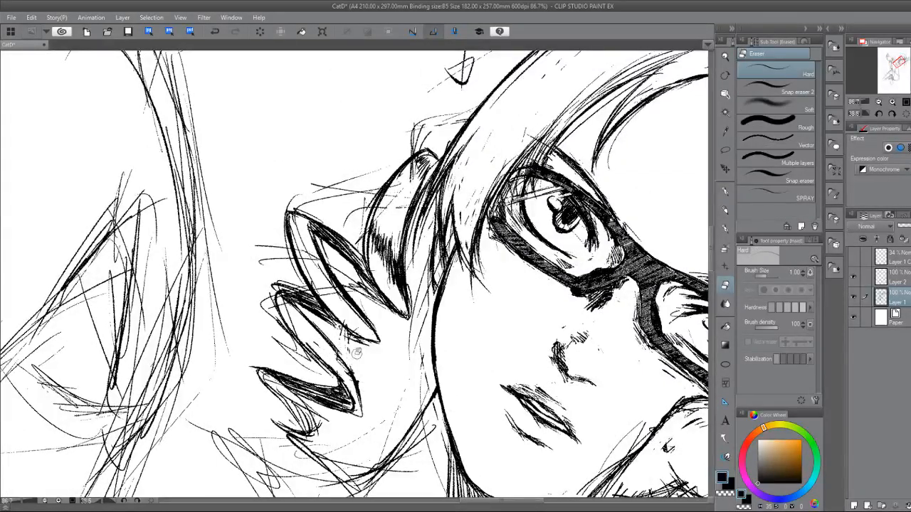
{"action": "key", "text": "p"}
{"action": "left_click_drag", "start_coordinate": [342, 361], "coordinate": [359, 399]}
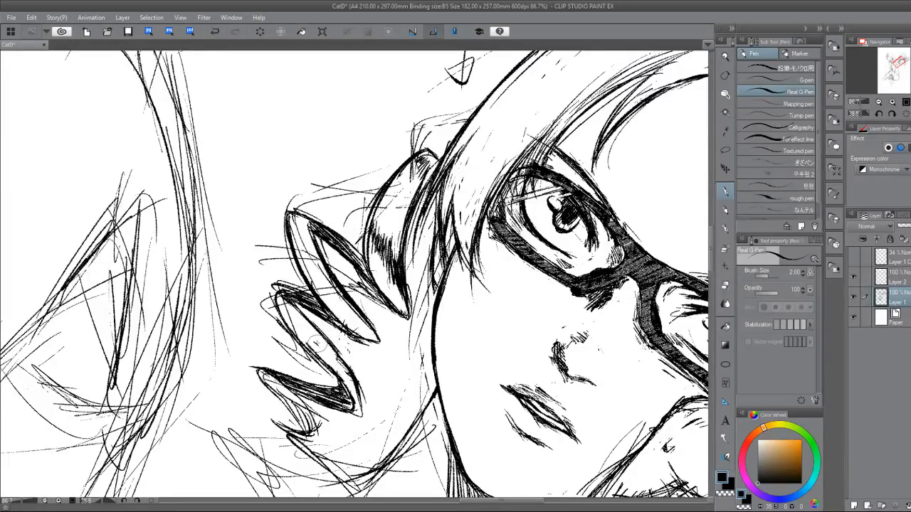
Reinforce the outer edges of the second and third coils and darken the third coil's fold with short ink strokes.
{"action": "left_click_drag", "start_coordinate": [326, 365], "coordinate": [357, 400]}
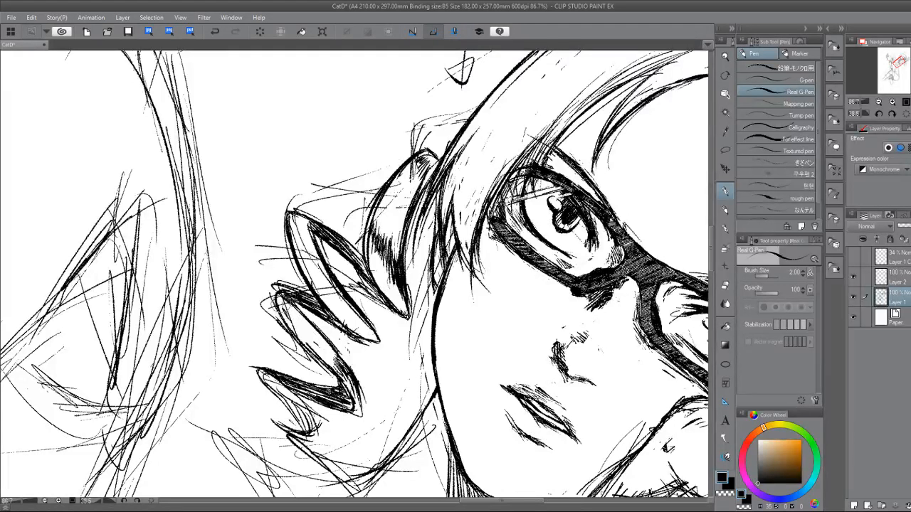
{"action": "left_click_drag", "start_coordinate": [276, 296], "coordinate": [292, 321]}
{"action": "mouse_move", "coordinate": [288, 222]}
{"action": "left_mouse_down"}
{"action": "mouse_move", "coordinate": [305, 248]}
{"action": "mouse_move", "coordinate": [310, 236]}
{"action": "mouse_move", "coordinate": [315, 246]}
{"action": "left_mouse_up"}
{"action": "mouse_move", "coordinate": [346, 316]}
{"action": "left_mouse_down"}
{"action": "mouse_move", "coordinate": [367, 343]}
{"action": "mouse_move", "coordinate": [375, 338]}
{"action": "left_mouse_up"}
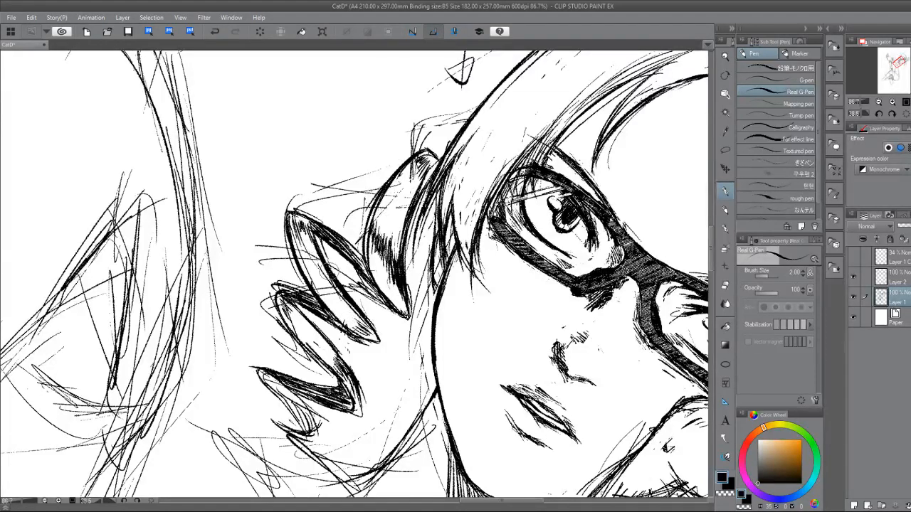
Touch up the pointed tips of the side lock between the glasses and the top coil, alternating pen and eraser.
{"action": "key", "text": "r"}
{"action": "left_click_drag", "start_coordinate": [334, 268], "coordinate": [142, 444]}
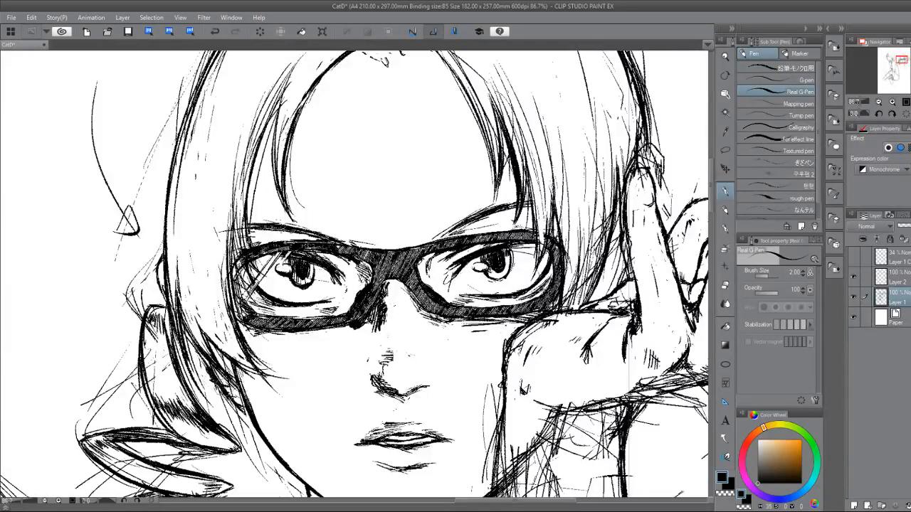
{"action": "key", "text": "e"}
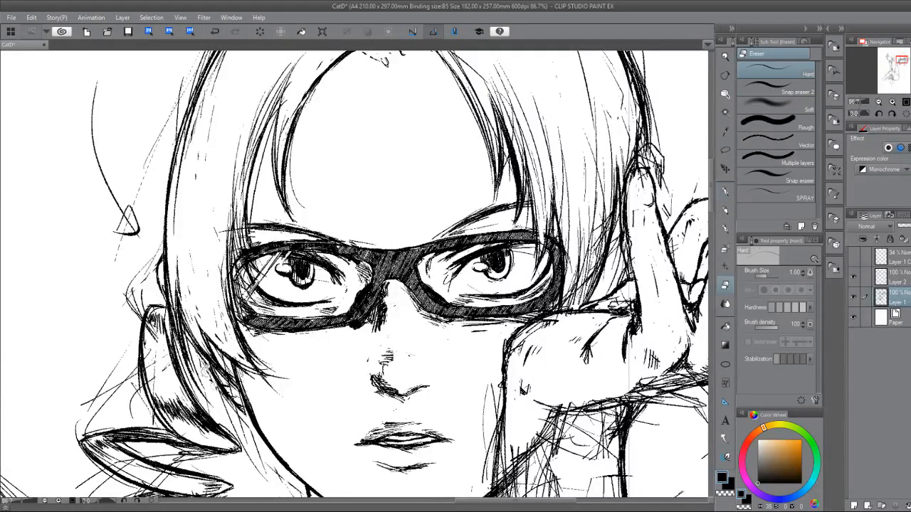
{"action": "key", "text": "p"}
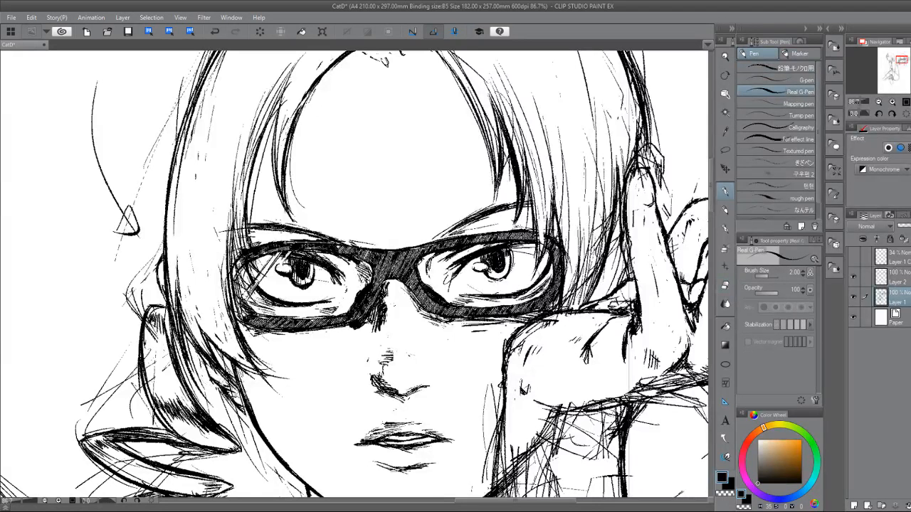
{"action": "key", "text": "e"}
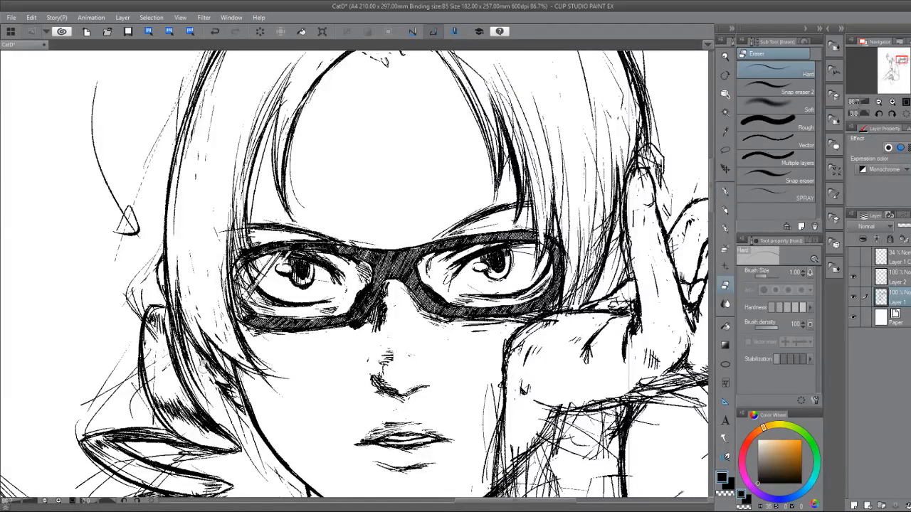
{"action": "key", "text": "p"}
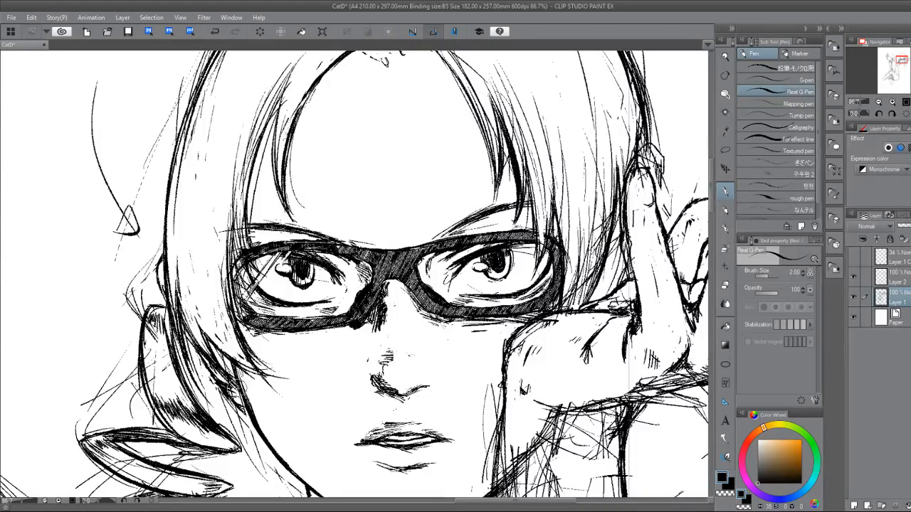
Mirror the canvas view horizontally to check the glasses character's face, raised hand and coils as a whole.
{"action": "left_click_drag", "start_coordinate": [355, 274], "coordinate": [392, 279]}
{"action": "key", "text": "ctrl+minus"}
{"action": "left_click_drag", "start_coordinate": [456, 334], "coordinate": [295, 244]}
{"action": "left_click_drag", "start_coordinate": [498, 299], "coordinate": [499, 256]}
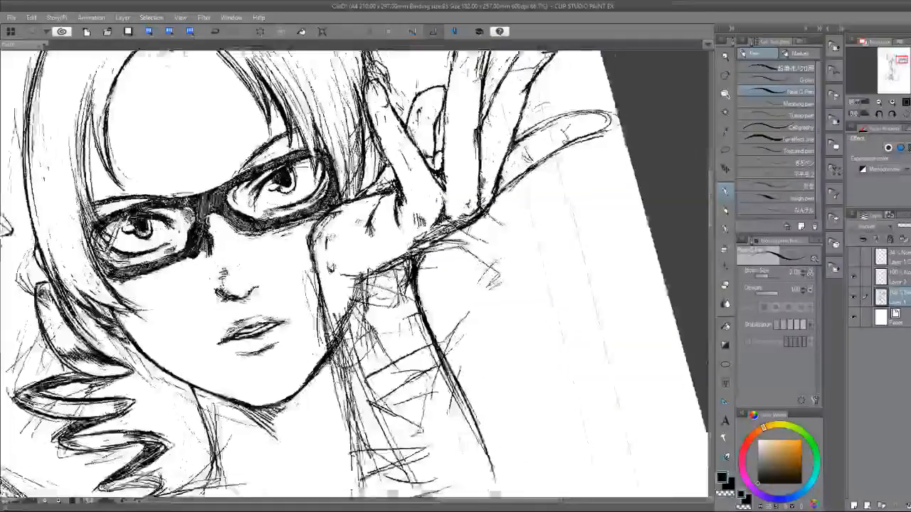
{"action": "left_click_drag", "start_coordinate": [321, 284], "coordinate": [392, 274]}
{"action": "left_click_drag", "start_coordinate": [333, 331], "coordinate": [267, 331]}
{"action": "mouse_move", "coordinate": [431, 228]}
{"action": "left_mouse_down"}
{"action": "mouse_move", "coordinate": [488, 218]}
{"action": "mouse_move", "coordinate": [473, 282]}
{"action": "mouse_move", "coordinate": [441, 193]}
{"action": "left_mouse_up"}
{"action": "key", "text": "h"}
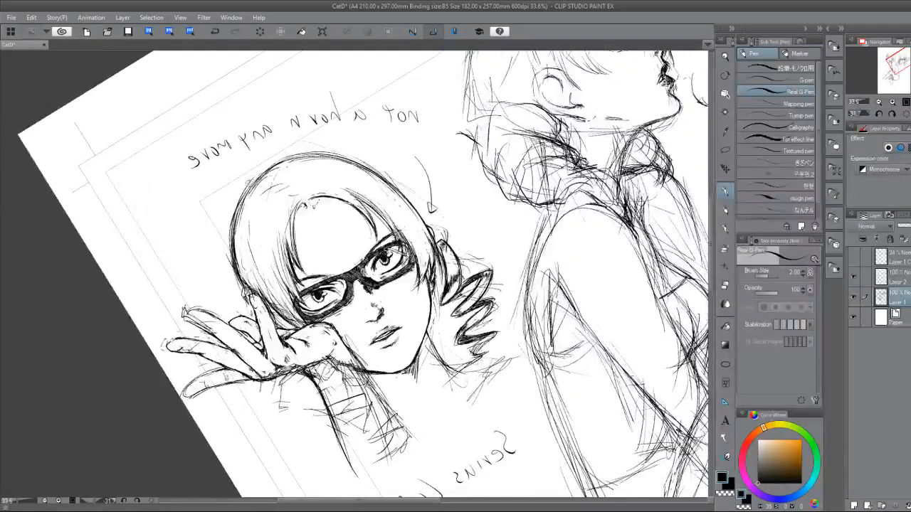
Erase loose lines along the outer hair outline above the raised hand and re-ink the curve from the crown.
{"action": "key", "text": "e"}
{"action": "mouse_move", "coordinate": [250, 180]}
{"action": "left_mouse_down"}
{"action": "mouse_move", "coordinate": [237, 243]}
{"action": "mouse_move", "coordinate": [259, 173]}
{"action": "mouse_move", "coordinate": [326, 148]}
{"action": "mouse_move", "coordinate": [257, 181]}
{"action": "mouse_move", "coordinate": [284, 166]}
{"action": "mouse_move", "coordinate": [220, 250]}
{"action": "left_mouse_up"}
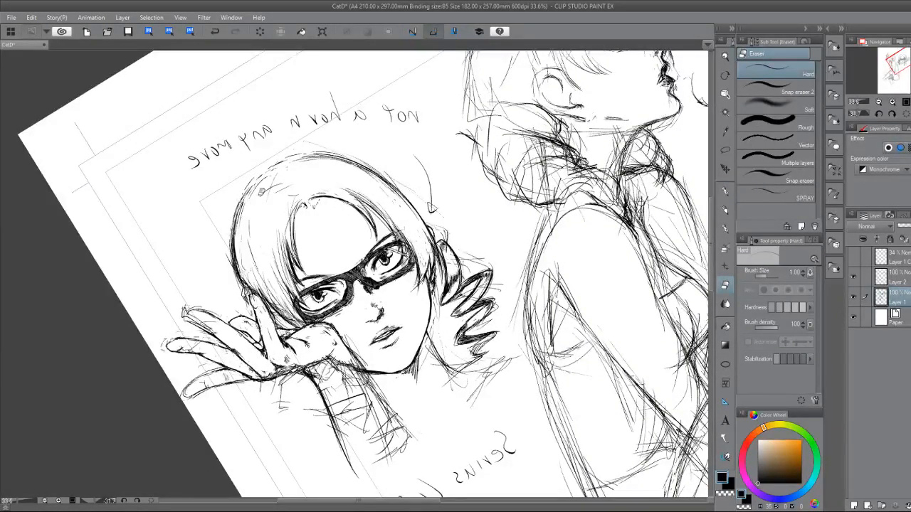
{"action": "key", "text": "p"}
{"action": "mouse_move", "coordinate": [281, 163]}
{"action": "left_mouse_down"}
{"action": "mouse_move", "coordinate": [235, 217]}
{"action": "mouse_move", "coordinate": [236, 253]}
{"action": "left_mouse_up"}
{"action": "key", "text": "e"}
{"action": "left_click_drag", "start_coordinate": [252, 191], "coordinate": [230, 242]}
{"action": "left_click_drag", "start_coordinate": [240, 205], "coordinate": [233, 287]}
Straighten the canvas rotation and ink the top of the head's outline from the crown toward the raised hand.
{"action": "key", "text": "ctrl+at"}
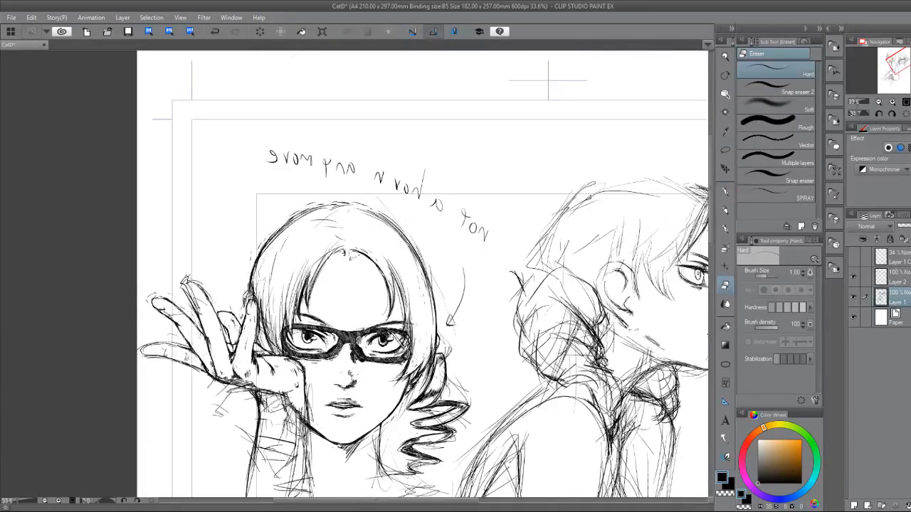
{"action": "left_click_drag", "start_coordinate": [187, 349], "coordinate": [199, 289]}
{"action": "left_click_drag", "start_coordinate": [301, 146], "coordinate": [391, 146]}
{"action": "key", "text": "p"}
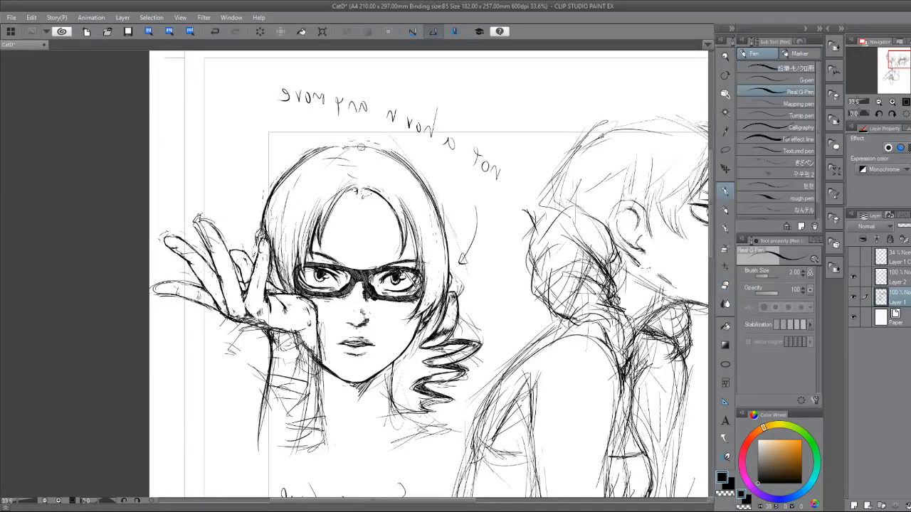
{"action": "mouse_move", "coordinate": [361, 151]}
{"action": "left_mouse_down"}
{"action": "mouse_move", "coordinate": [334, 148]}
{"action": "mouse_move", "coordinate": [284, 171]}
{"action": "mouse_move", "coordinate": [255, 200]}
{"action": "mouse_move", "coordinate": [281, 195]}
{"action": "mouse_move", "coordinate": [299, 149]}
{"action": "mouse_move", "coordinate": [307, 166]}
{"action": "mouse_move", "coordinate": [282, 191]}
{"action": "left_mouse_up"}
Clean up the hair lines around the fingertip that touches the side of the head.
{"action": "key", "text": "e"}
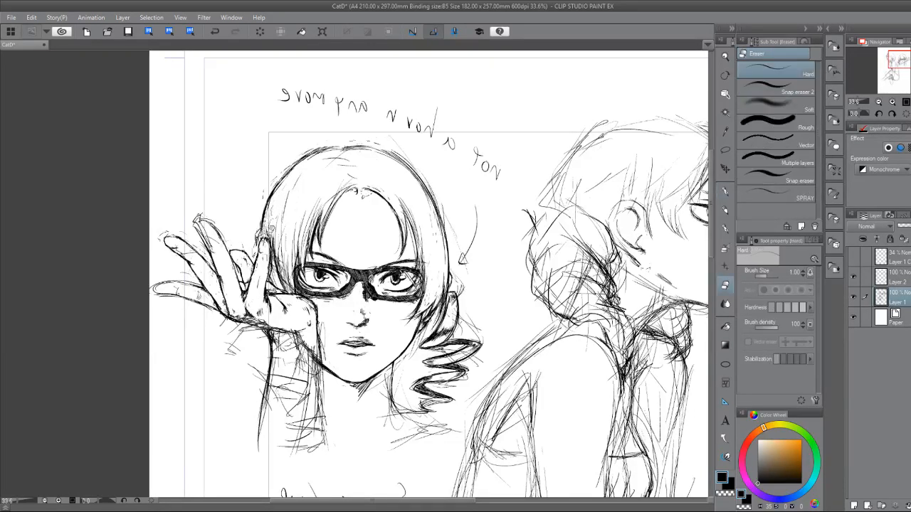
{"action": "left_click_drag", "start_coordinate": [268, 219], "coordinate": [275, 245]}
{"action": "key", "text": "p"}
{"action": "key", "text": "e"}
{"action": "left_click_drag", "start_coordinate": [275, 237], "coordinate": [278, 262]}
{"action": "key", "text": "p"}
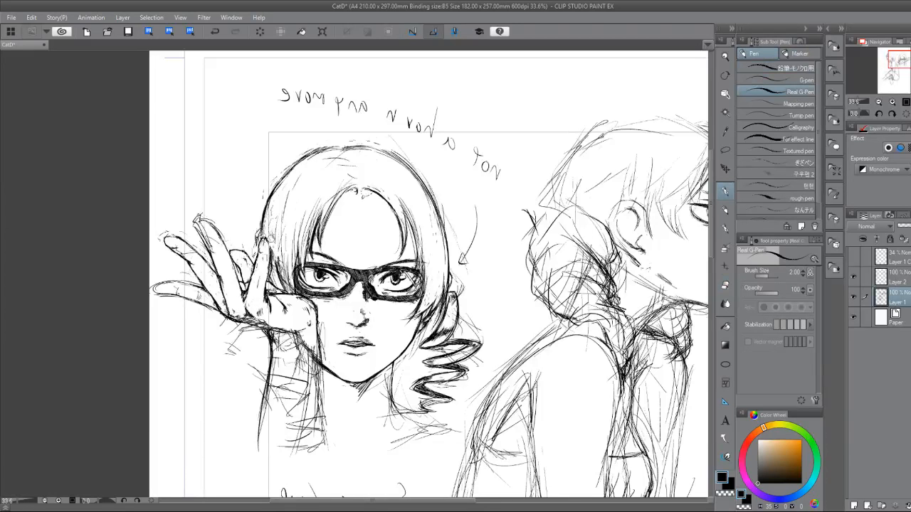
Thin out the hair strands between the raised finger and the glasses, then ink fresh strands there.
{"action": "key", "text": "e"}
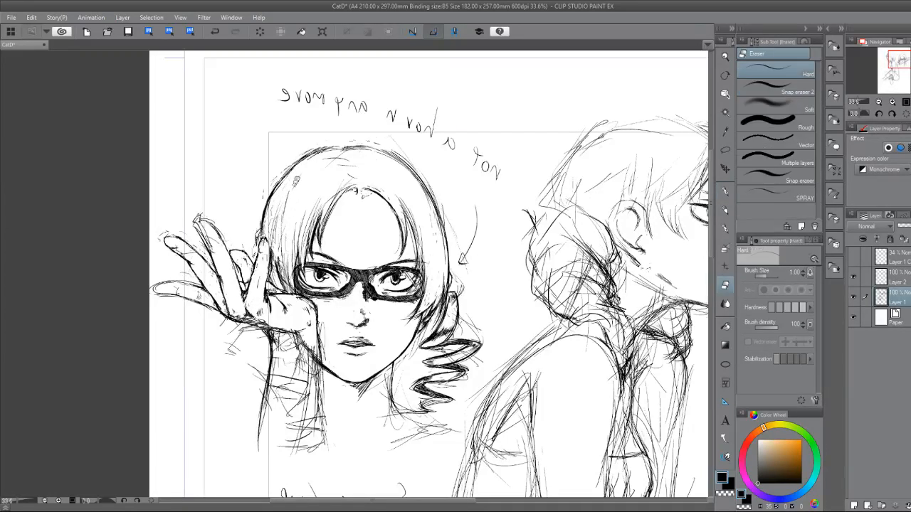
{"action": "left_click_drag", "start_coordinate": [284, 242], "coordinate": [286, 282]}
{"action": "mouse_move", "coordinate": [279, 259]}
{"action": "left_mouse_down"}
{"action": "mouse_move", "coordinate": [287, 284]}
{"action": "mouse_move", "coordinate": [302, 228]}
{"action": "mouse_move", "coordinate": [276, 283]}
{"action": "mouse_move", "coordinate": [293, 296]}
{"action": "left_mouse_up"}
{"action": "key", "text": "p"}
{"action": "left_click_drag", "start_coordinate": [276, 231], "coordinate": [278, 281]}
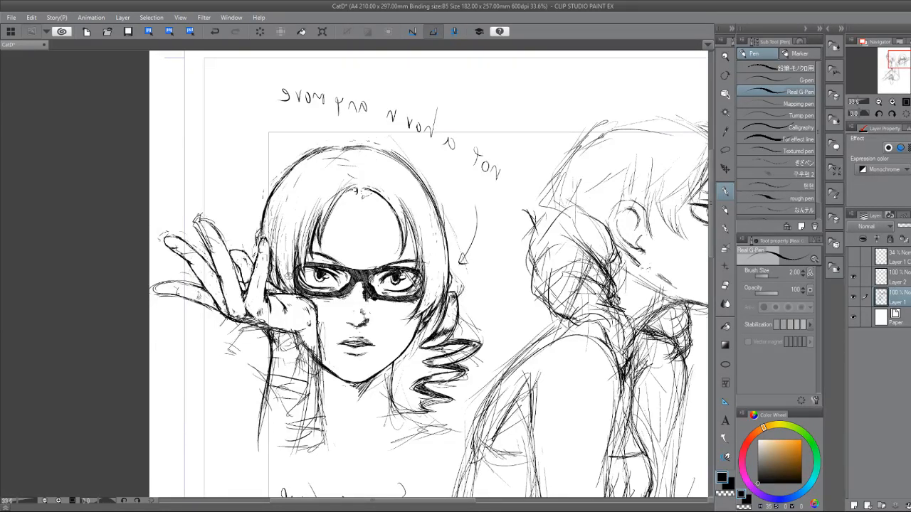
Shade both lips of the glasses character with dense hatching and extend the ink to the mouth corner.
{"action": "scroll", "coordinate": [317, 356], "scroll_direction": "up", "scroll_amount": 3}
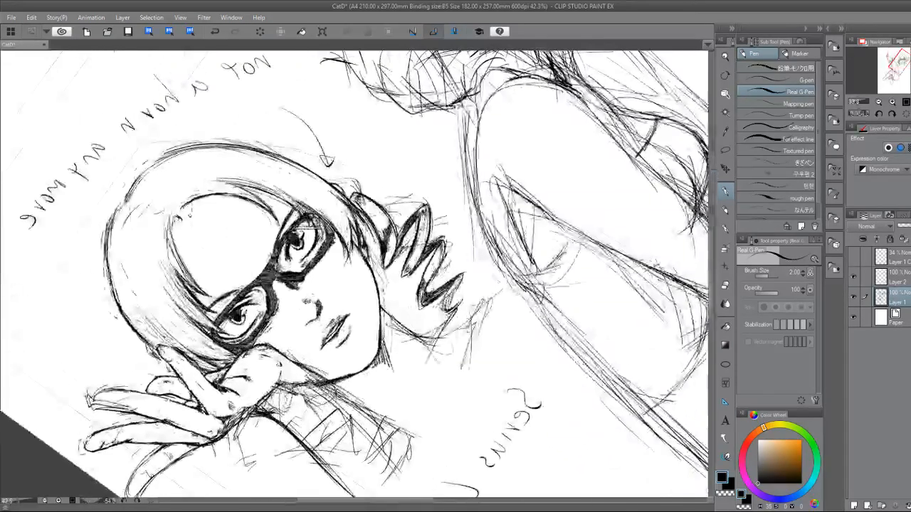
{"action": "left_click_drag", "start_coordinate": [343, 306], "coordinate": [276, 304]}
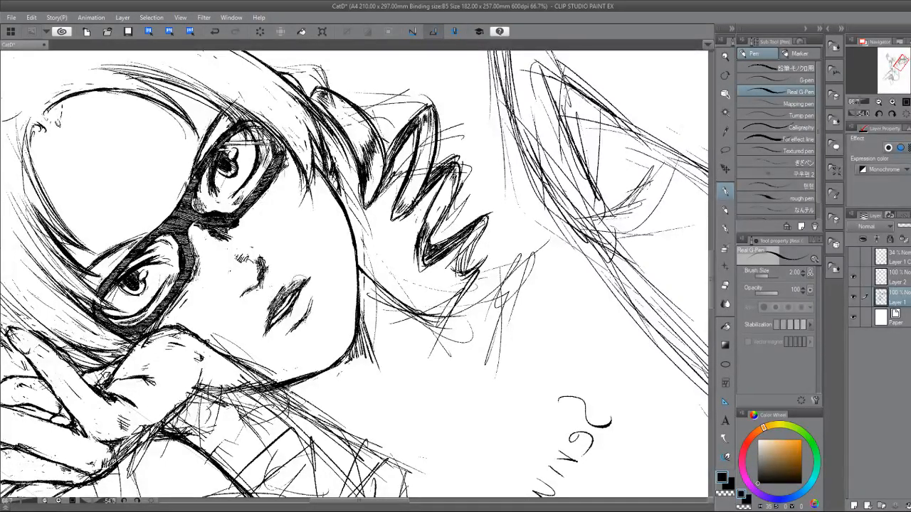
{"action": "key", "text": "e"}
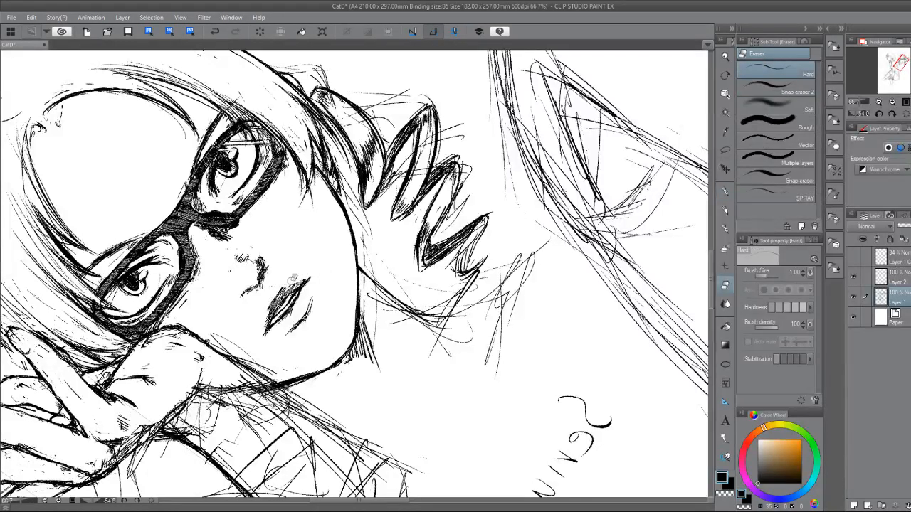
{"action": "key", "text": "p"}
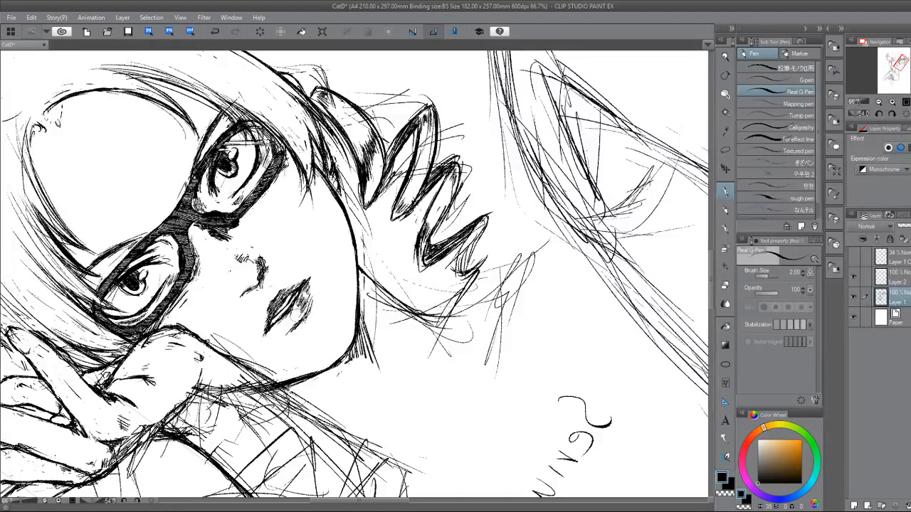
{"action": "left_click_drag", "start_coordinate": [306, 313], "coordinate": [299, 325]}
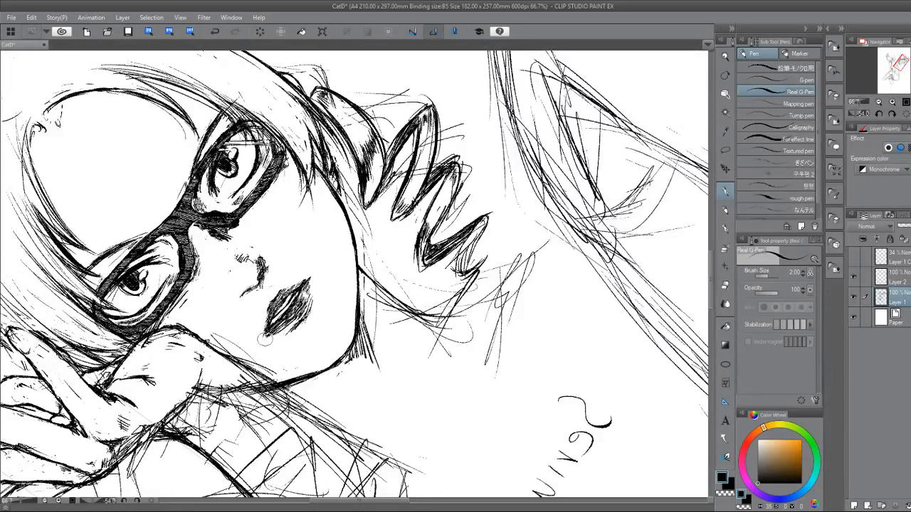
{"action": "left_click_drag", "start_coordinate": [275, 331], "coordinate": [264, 337]}
Trim the lower lip's shading with the eraser and refine its lower edge with small pen strokes.
{"action": "key", "text": "e"}
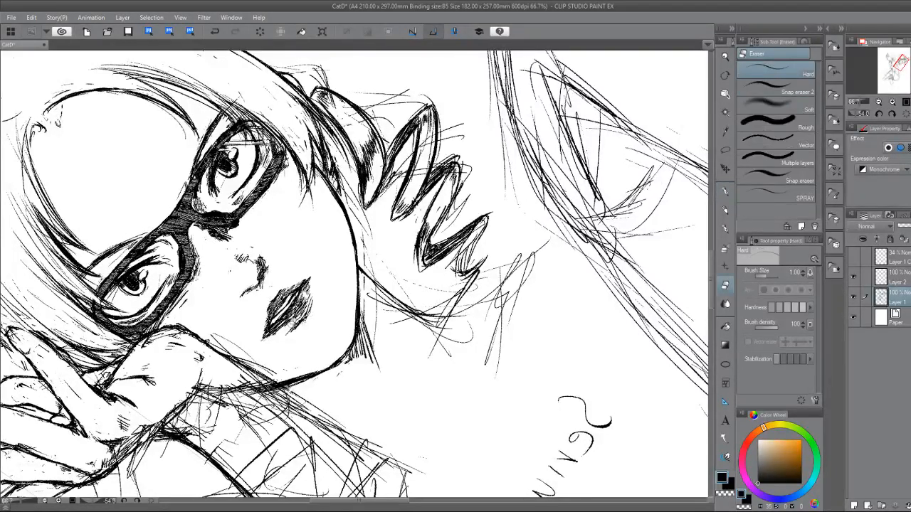
{"action": "left_click_drag", "start_coordinate": [310, 298], "coordinate": [302, 311]}
{"action": "key", "text": "p"}
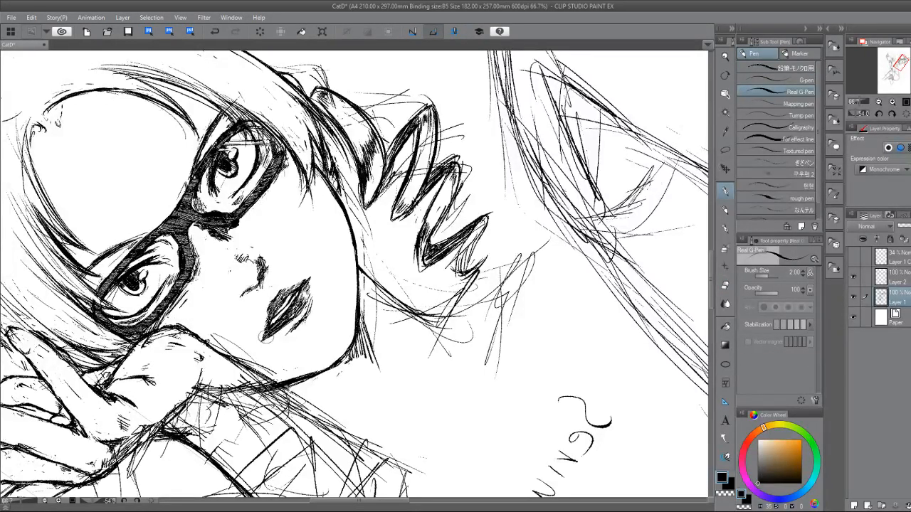
{"action": "left_click_drag", "start_coordinate": [325, 275], "coordinate": [358, 327]}
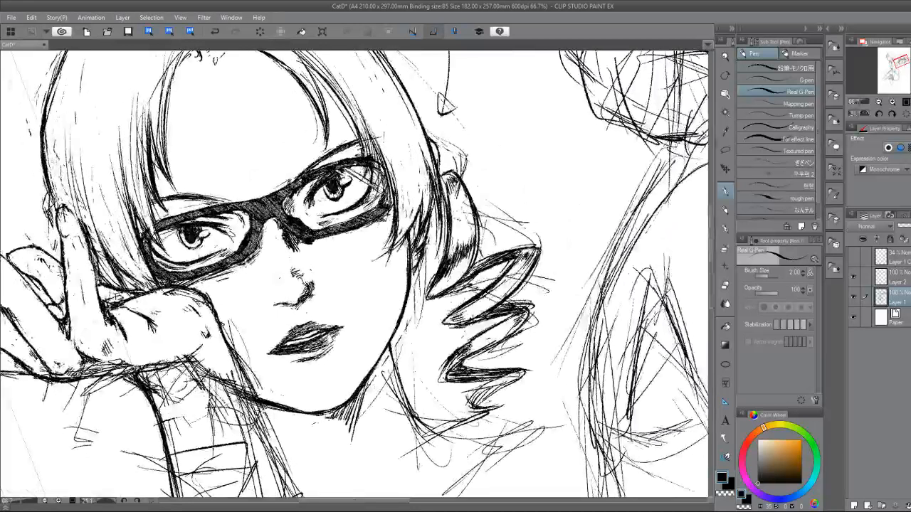
{"action": "key", "text": "e"}
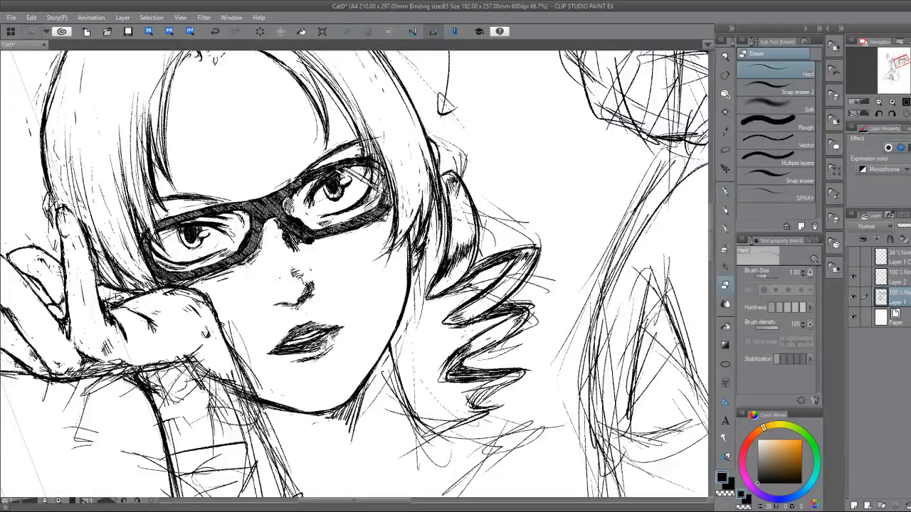
{"action": "key", "text": "p"}
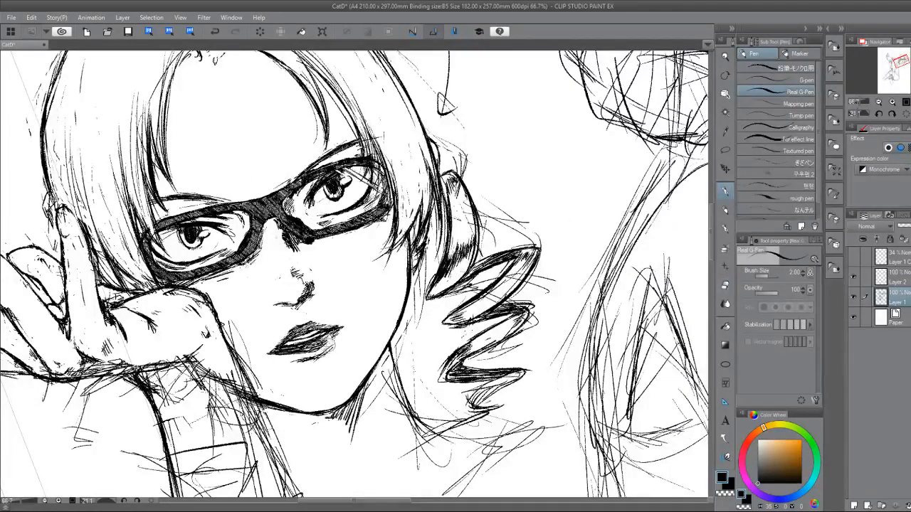
{"action": "key", "text": "e"}
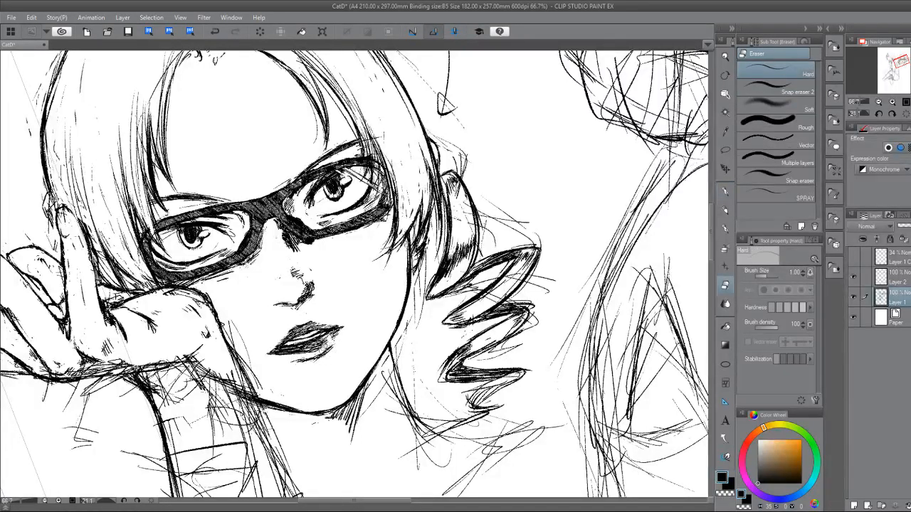
{"action": "key", "text": "p"}
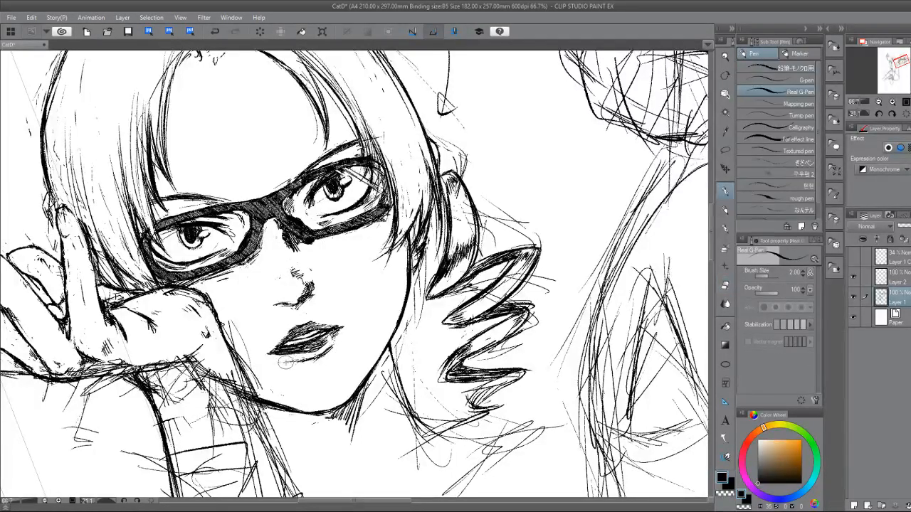
{"action": "left_click_drag", "start_coordinate": [289, 362], "coordinate": [311, 361]}
{"action": "key", "text": "e"}
{"action": "key", "text": "p"}
Return the canvas to its unmirrored view and check the glasses character beside the profile character.
{"action": "scroll", "coordinate": [368, 358], "scroll_direction": "down", "scroll_amount": 3}
{"action": "mouse_move", "coordinate": [368, 358]}
{"action": "left_mouse_down"}
{"action": "mouse_move", "coordinate": [358, 333]}
{"action": "mouse_move", "coordinate": [345, 335]}
{"action": "mouse_move", "coordinate": [332, 314]}
{"action": "left_mouse_up"}
{"action": "mouse_move", "coordinate": [332, 314]}
{"action": "left_mouse_down"}
{"action": "mouse_move", "coordinate": [333, 362]}
{"action": "mouse_move", "coordinate": [353, 366]}
{"action": "left_mouse_up"}
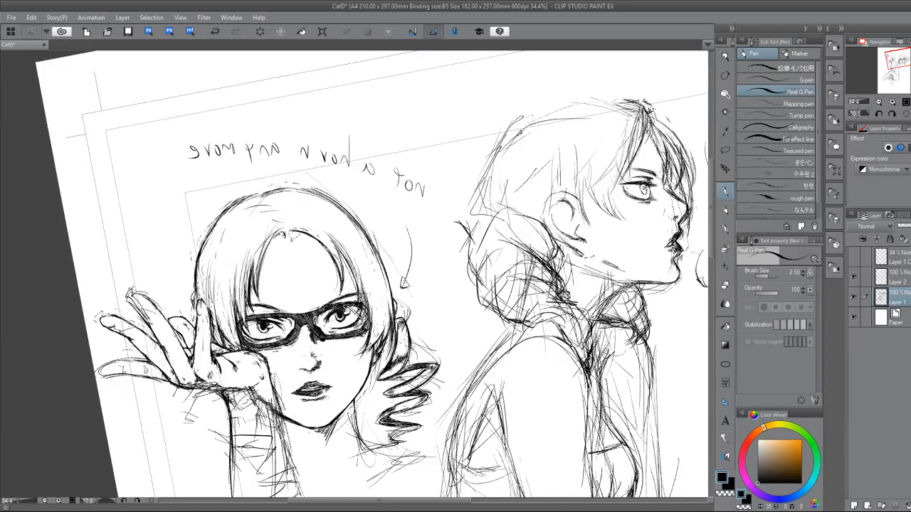
{"action": "key", "text": "h"}
{"action": "left_click_drag", "start_coordinate": [284, 235], "coordinate": [435, 316]}
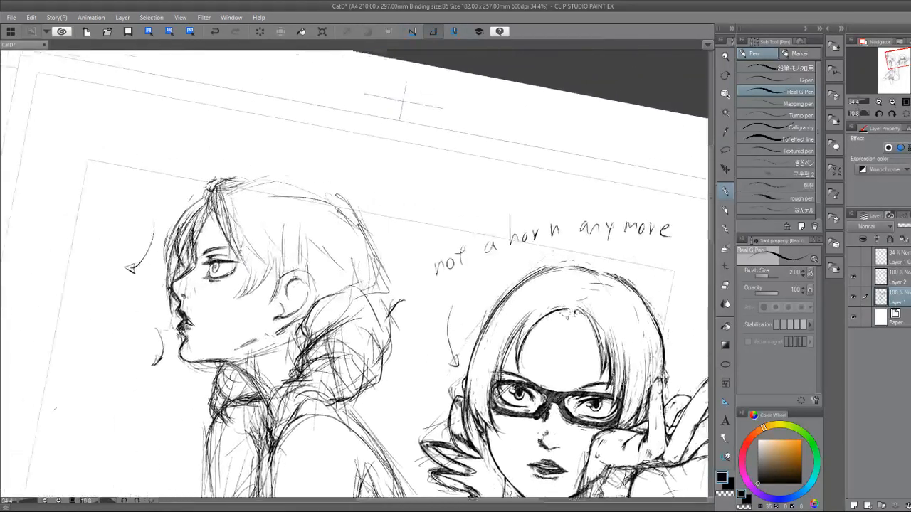
Erase the rough rear and lower eyelid lines of the profile character's eye, redraw them and add an iris highlight.
{"action": "left_click_drag", "start_coordinate": [220, 303], "coordinate": [328, 371]}
{"action": "scroll", "coordinate": [295, 354], "scroll_direction": "up", "scroll_amount": 3}
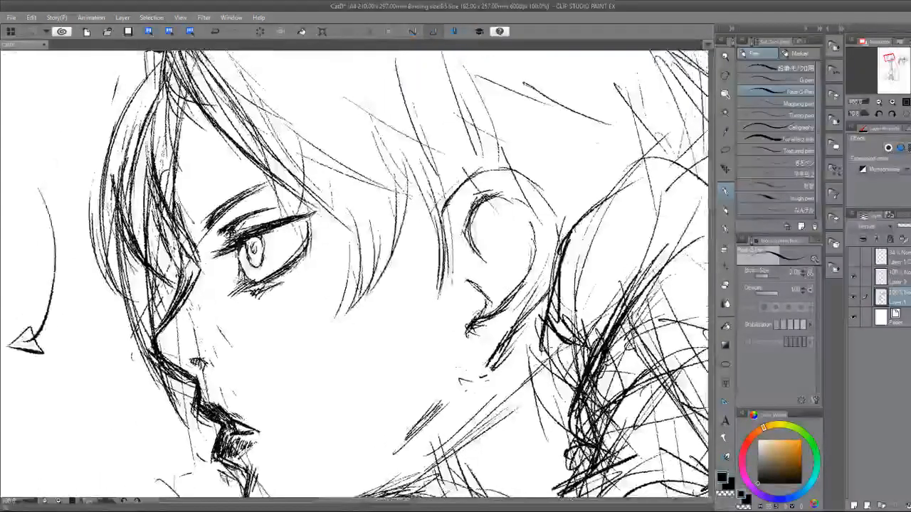
{"action": "key", "text": "e"}
{"action": "left_click_drag", "start_coordinate": [309, 242], "coordinate": [265, 282]}
{"action": "key", "text": "p"}
{"action": "left_click_drag", "start_coordinate": [310, 215], "coordinate": [286, 264]}
{"action": "left_click_drag", "start_coordinate": [310, 231], "coordinate": [256, 286]}
{"action": "left_click_drag", "start_coordinate": [294, 255], "coordinate": [254, 289]}
{"action": "mouse_move", "coordinate": [238, 247]}
{"action": "left_mouse_down"}
{"action": "mouse_move", "coordinate": [252, 284]}
{"action": "mouse_move", "coordinate": [250, 258]}
{"action": "left_mouse_up"}
Clean the stray lines at the front of the profile eye below the iris and re-ink its rear lid line.
{"action": "key", "text": "e"}
{"action": "key", "text": "p"}
{"action": "key", "text": "e"}
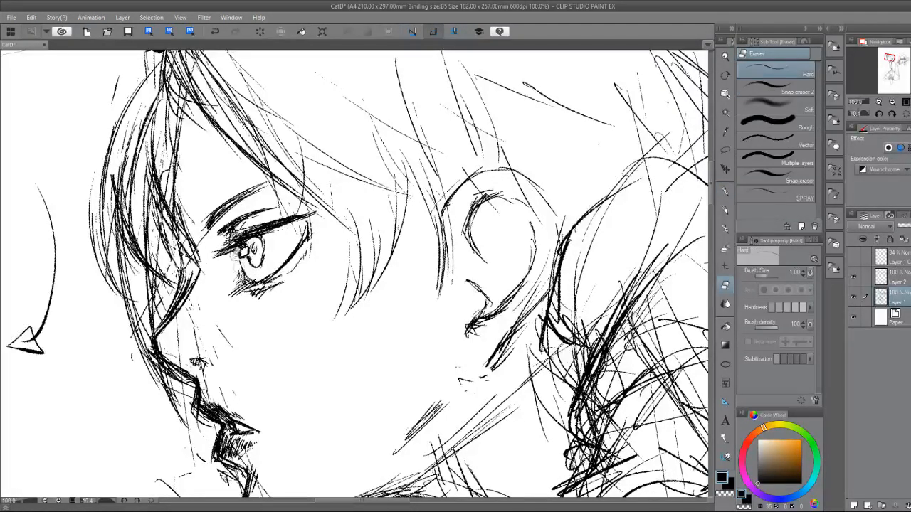
{"action": "key", "text": "p"}
{"action": "key", "text": "e"}
{"action": "mouse_move", "coordinate": [235, 275]}
{"action": "left_mouse_down"}
{"action": "mouse_move", "coordinate": [261, 285]}
{"action": "mouse_move", "coordinate": [277, 278]}
{"action": "left_mouse_up"}
{"action": "key", "text": "p"}
{"action": "left_click_drag", "start_coordinate": [309, 229], "coordinate": [280, 270]}
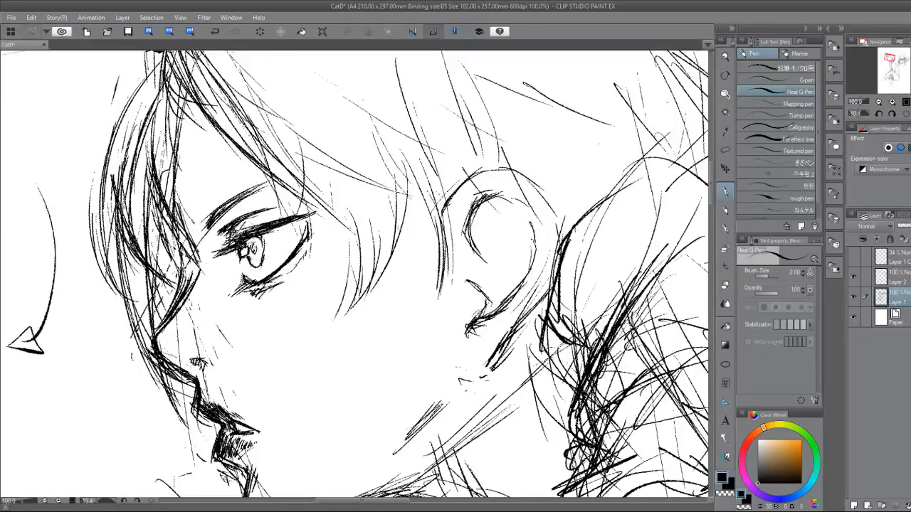
Darken the profile eye's upper lashes, rear corner and iris edge, and thicken the eyebrow.
{"action": "mouse_move", "coordinate": [241, 233]}
{"action": "left_mouse_down"}
{"action": "mouse_move", "coordinate": [304, 215]}
{"action": "mouse_move", "coordinate": [226, 246]}
{"action": "left_mouse_up"}
{"action": "mouse_move", "coordinate": [295, 220]}
{"action": "left_mouse_down"}
{"action": "mouse_move", "coordinate": [311, 214]}
{"action": "mouse_move", "coordinate": [307, 236]}
{"action": "left_mouse_up"}
{"action": "left_click_drag", "start_coordinate": [238, 249], "coordinate": [239, 264]}
{"action": "mouse_move", "coordinate": [242, 218]}
{"action": "left_mouse_down"}
{"action": "mouse_move", "coordinate": [230, 229]}
{"action": "mouse_move", "coordinate": [231, 206]}
{"action": "mouse_move", "coordinate": [268, 185]}
{"action": "left_mouse_up"}
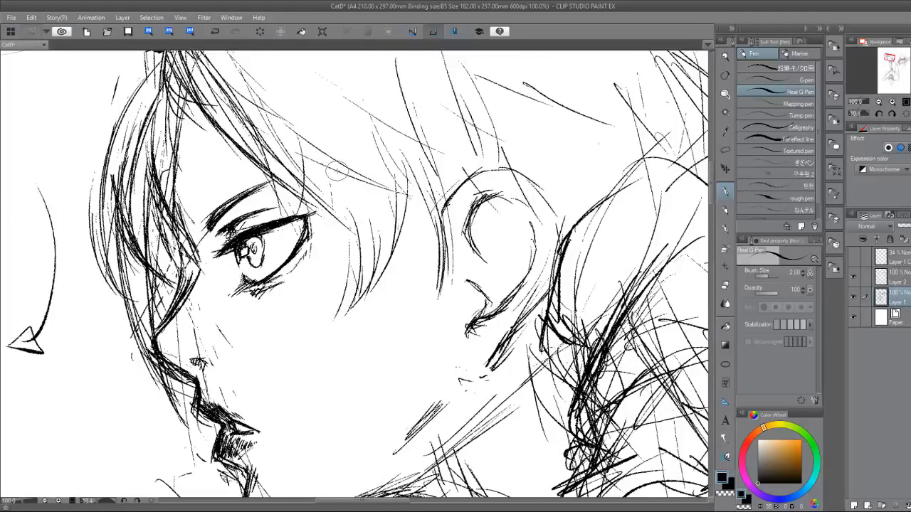
Ink the profile character's nose bridge and erase the sketch lines overlapping it.
{"action": "mouse_move", "coordinate": [178, 231]}
{"action": "left_mouse_down"}
{"action": "mouse_move", "coordinate": [198, 288]}
{"action": "mouse_move", "coordinate": [155, 333]}
{"action": "mouse_move", "coordinate": [197, 293]}
{"action": "mouse_move", "coordinate": [199, 275]}
{"action": "mouse_move", "coordinate": [166, 313]}
{"action": "left_mouse_up"}
{"action": "key", "text": "e"}
{"action": "left_click_drag", "start_coordinate": [197, 285], "coordinate": [162, 333]}
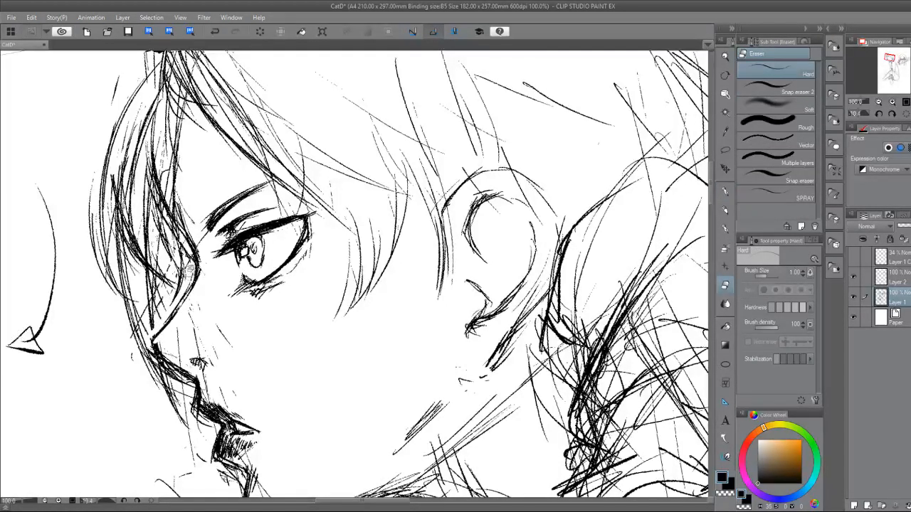
Erase the profile character's rough nose bridge and redraw it as one clean curve from the brow down to the tip.
{"action": "left_click_drag", "start_coordinate": [187, 288], "coordinate": [151, 345]}
{"action": "mouse_move", "coordinate": [170, 312]}
{"action": "left_mouse_down"}
{"action": "mouse_move", "coordinate": [156, 340]}
{"action": "mouse_move", "coordinate": [188, 362]}
{"action": "left_mouse_up"}
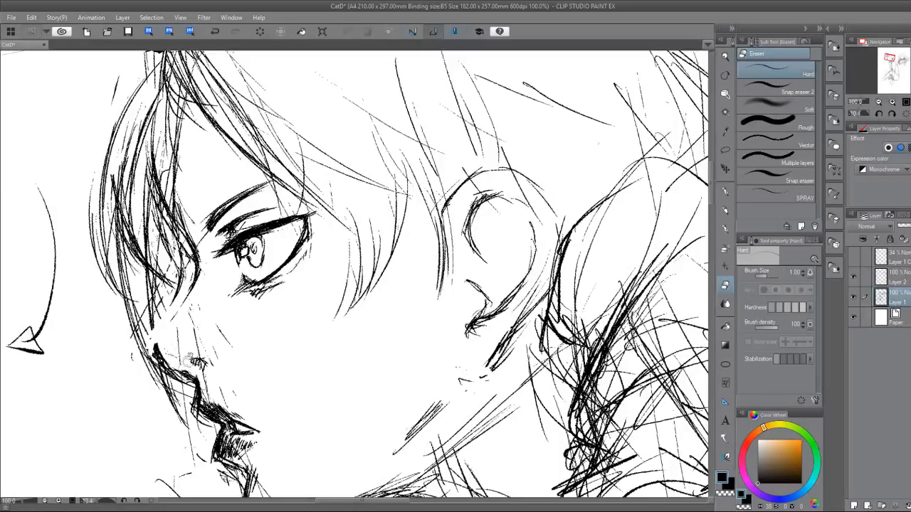
{"action": "key", "text": "p"}
{"action": "left_click_drag", "start_coordinate": [192, 297], "coordinate": [151, 355]}
{"action": "left_click_drag", "start_coordinate": [191, 316], "coordinate": [158, 350]}
{"action": "key", "text": "e"}
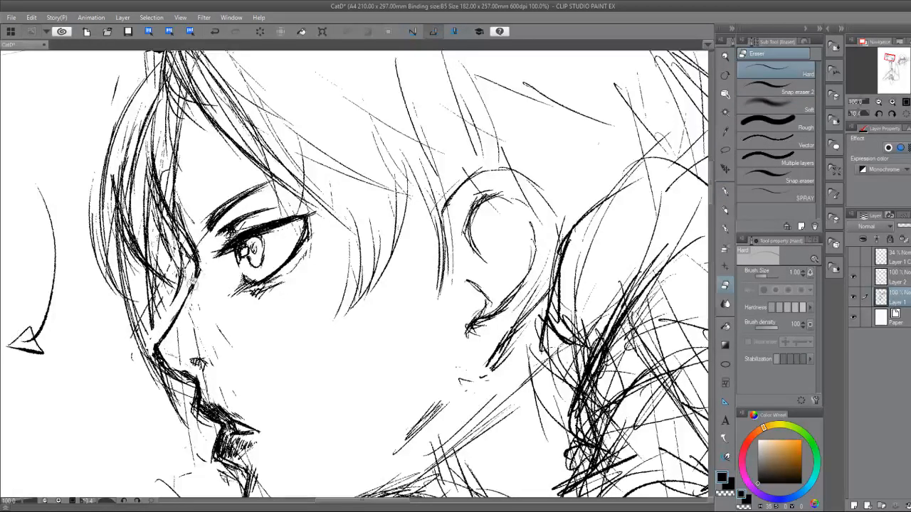
{"action": "key", "text": "p"}
{"action": "key", "text": "e"}
{"action": "key", "text": "p"}
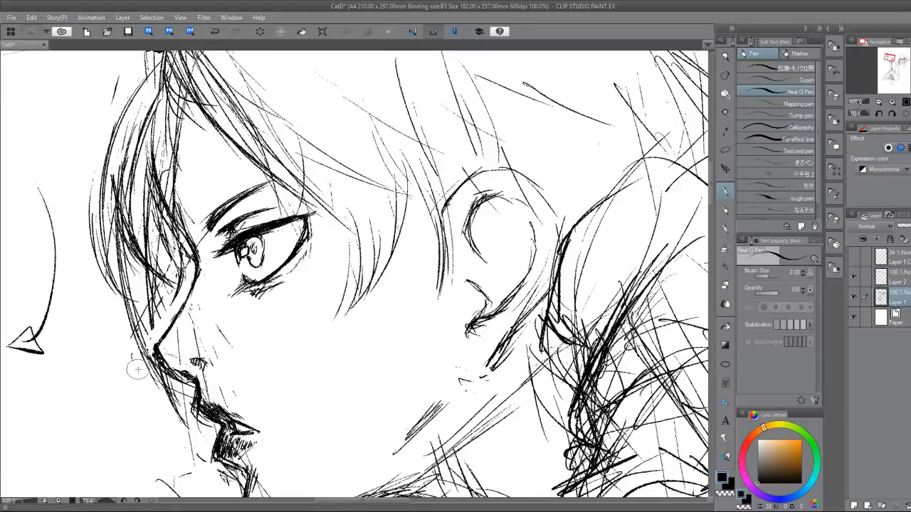
Erase the sketch lines inside the profile character's nose tip and re-ink the tip and lower bridge.
{"action": "left_click_drag", "start_coordinate": [137, 369], "coordinate": [155, 296]}
{"action": "key", "text": "e"}
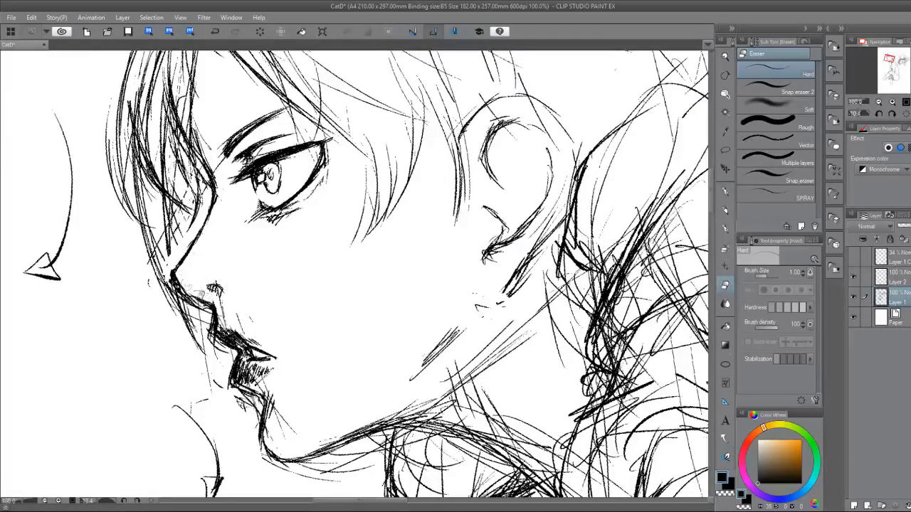
{"action": "key", "text": "p"}
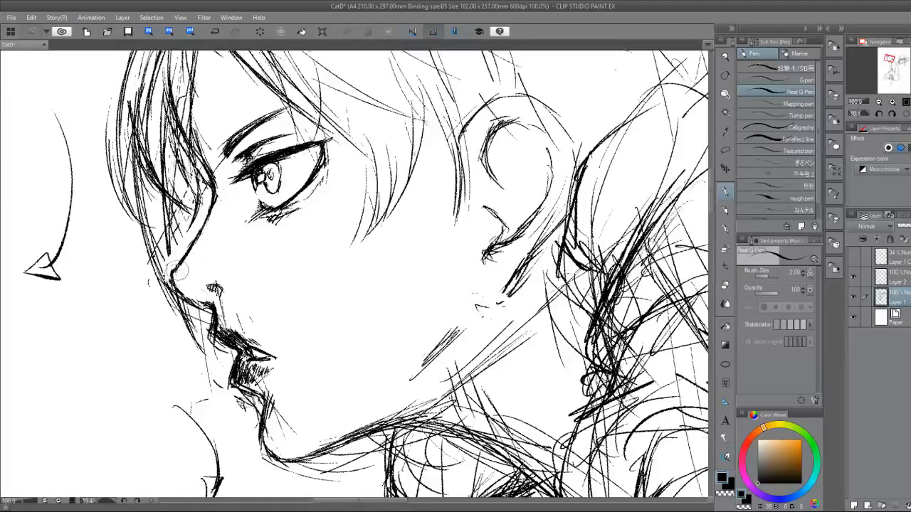
{"action": "key", "text": "e"}
{"action": "key", "text": "p"}
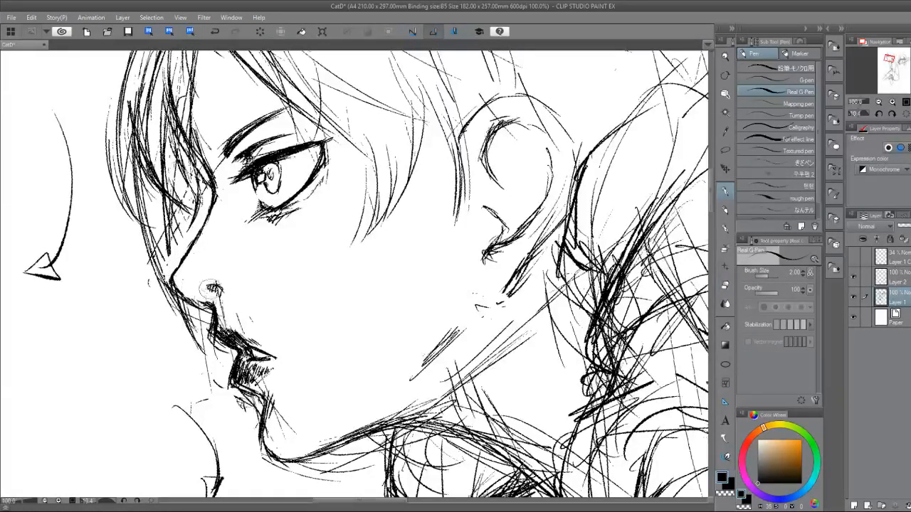
{"action": "key", "text": "e"}
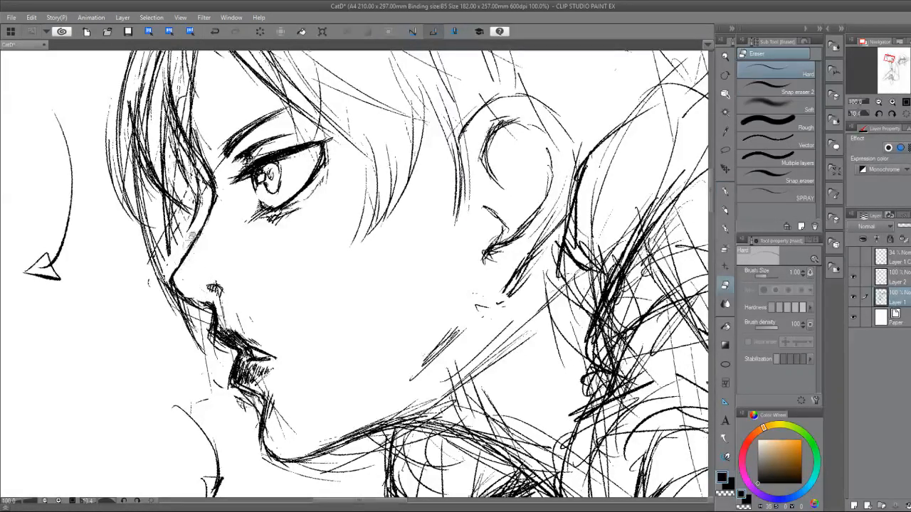
{"action": "key", "text": "p"}
{"action": "mouse_move", "coordinate": [197, 235]}
{"action": "left_mouse_down"}
{"action": "mouse_move", "coordinate": [177, 260]}
{"action": "mouse_move", "coordinate": [171, 277]}
{"action": "left_mouse_up"}
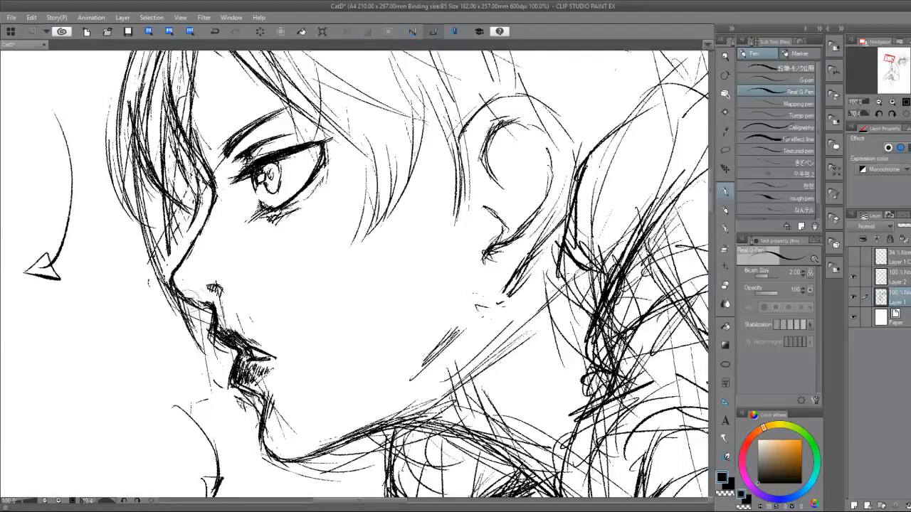
Erase the rough lines beneath the nose and re-ink the contour from the nose base down to the upper lip.
{"action": "key", "text": "e"}
{"action": "mouse_move", "coordinate": [190, 294]}
{"action": "left_mouse_down"}
{"action": "mouse_move", "coordinate": [178, 291]}
{"action": "mouse_move", "coordinate": [214, 307]}
{"action": "mouse_move", "coordinate": [194, 302]}
{"action": "mouse_move", "coordinate": [213, 318]}
{"action": "mouse_move", "coordinate": [217, 299]}
{"action": "mouse_move", "coordinate": [222, 317]}
{"action": "mouse_move", "coordinate": [217, 304]}
{"action": "mouse_move", "coordinate": [245, 318]}
{"action": "left_mouse_up"}
{"action": "key", "text": "p"}
{"action": "key", "text": "e"}
{"action": "key", "text": "p"}
{"action": "key", "text": "e"}
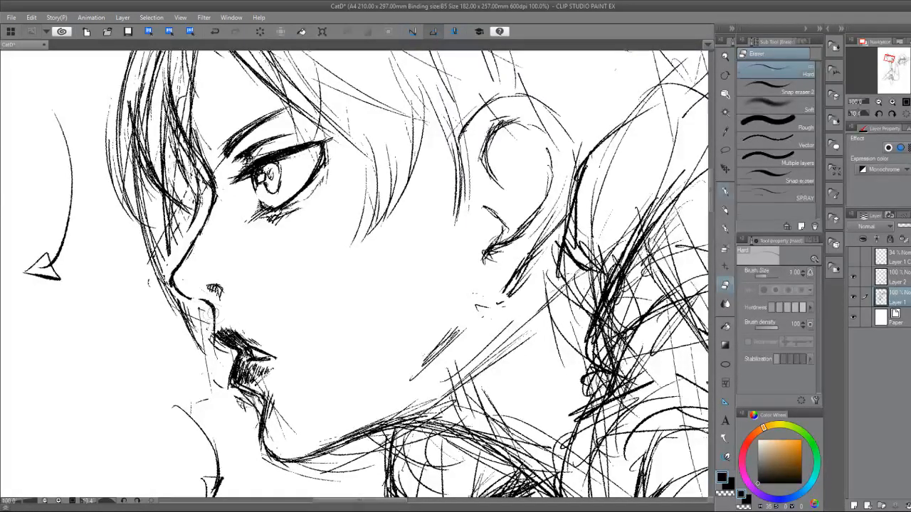
{"action": "key", "text": "p"}
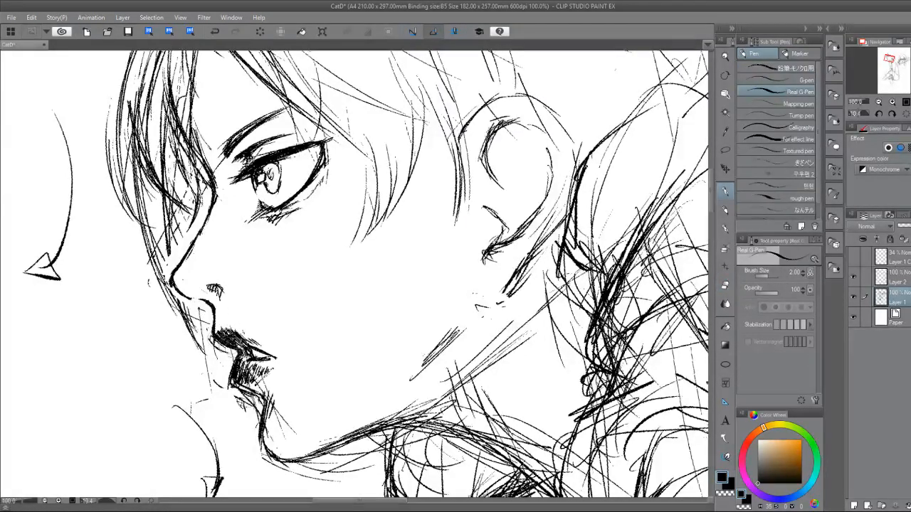
{"action": "key", "text": "e"}
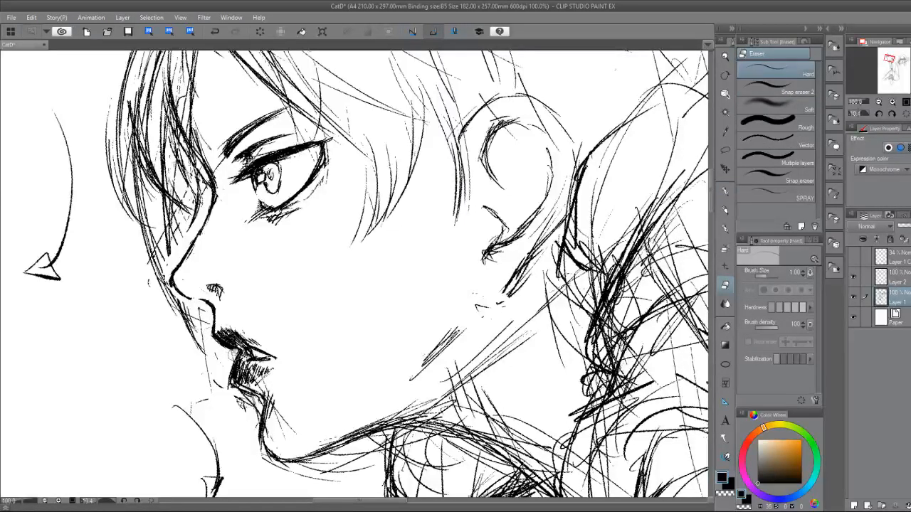
Darken the profile character's upper lip and mouth corner, then trim and re-ink the front edge of the lower lip.
{"action": "key", "text": "p"}
{"action": "mouse_move", "coordinate": [229, 343]}
{"action": "left_mouse_down"}
{"action": "mouse_move", "coordinate": [275, 358]}
{"action": "mouse_move", "coordinate": [287, 286]}
{"action": "left_mouse_up"}
{"action": "mouse_move", "coordinate": [276, 279]}
{"action": "left_mouse_down"}
{"action": "mouse_move", "coordinate": [263, 288]}
{"action": "mouse_move", "coordinate": [295, 280]}
{"action": "left_mouse_up"}
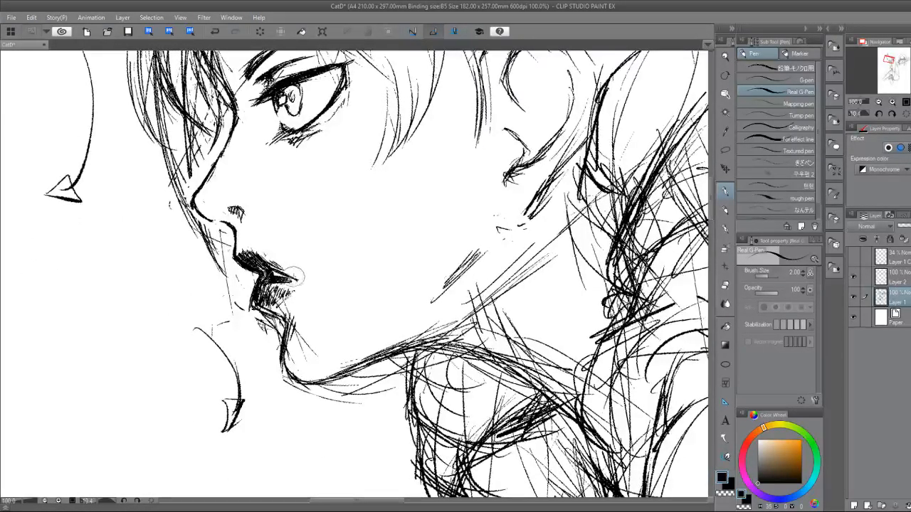
{"action": "key", "text": "e"}
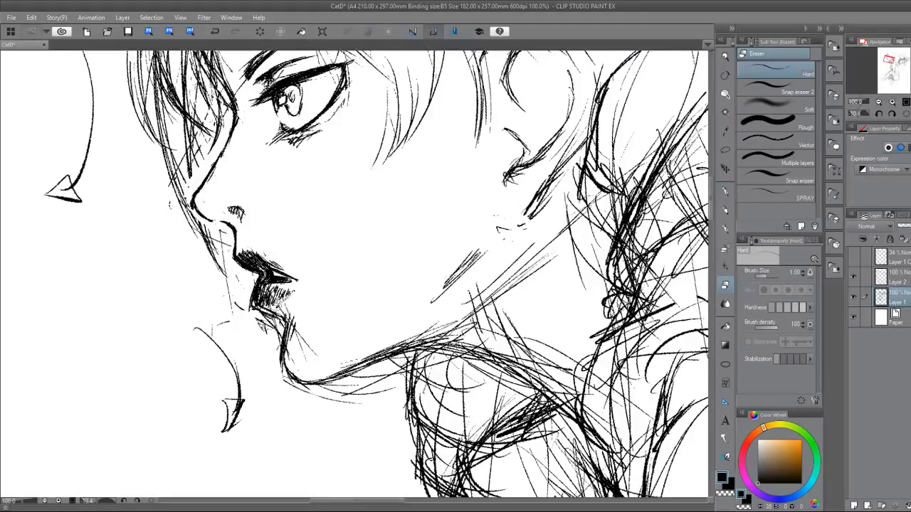
{"action": "mouse_move", "coordinate": [288, 306]}
{"action": "left_mouse_down"}
{"action": "mouse_move", "coordinate": [279, 310]}
{"action": "mouse_move", "coordinate": [286, 314]}
{"action": "left_mouse_up"}
{"action": "mouse_move", "coordinate": [252, 286]}
{"action": "left_mouse_down"}
{"action": "mouse_move", "coordinate": [266, 316]}
{"action": "mouse_move", "coordinate": [248, 288]}
{"action": "mouse_move", "coordinate": [289, 393]}
{"action": "mouse_move", "coordinate": [279, 315]}
{"action": "left_mouse_up"}
{"action": "key", "text": "p"}
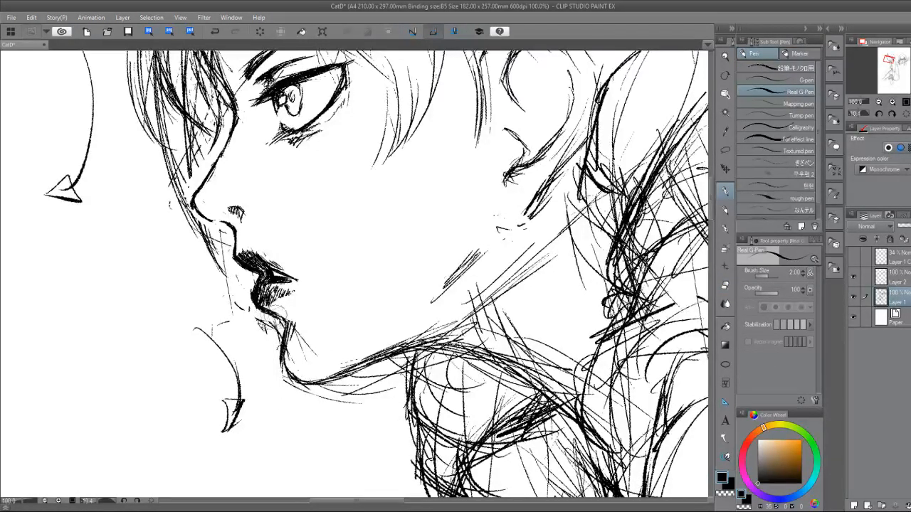
Erase the stray lines below the lower lip and clean up the front contour of the chin.
{"action": "key", "text": "e"}
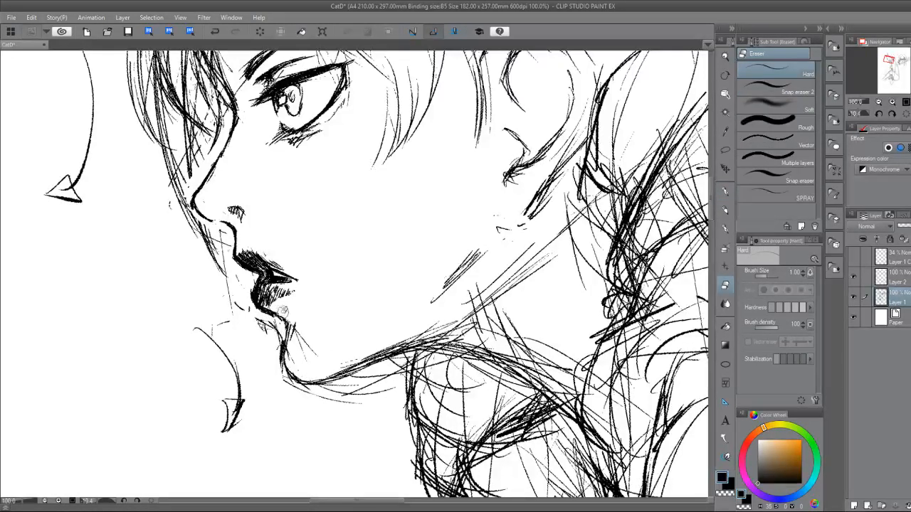
{"action": "key", "text": "p"}
{"action": "key", "text": "e"}
{"action": "mouse_move", "coordinate": [282, 323]}
{"action": "left_mouse_down"}
{"action": "mouse_move", "coordinate": [283, 369]}
{"action": "mouse_move", "coordinate": [260, 321]}
{"action": "mouse_move", "coordinate": [270, 320]}
{"action": "mouse_move", "coordinate": [283, 339]}
{"action": "mouse_move", "coordinate": [280, 319]}
{"action": "mouse_move", "coordinate": [306, 377]}
{"action": "mouse_move", "coordinate": [490, 307]}
{"action": "left_mouse_up"}
{"action": "key", "text": "p"}
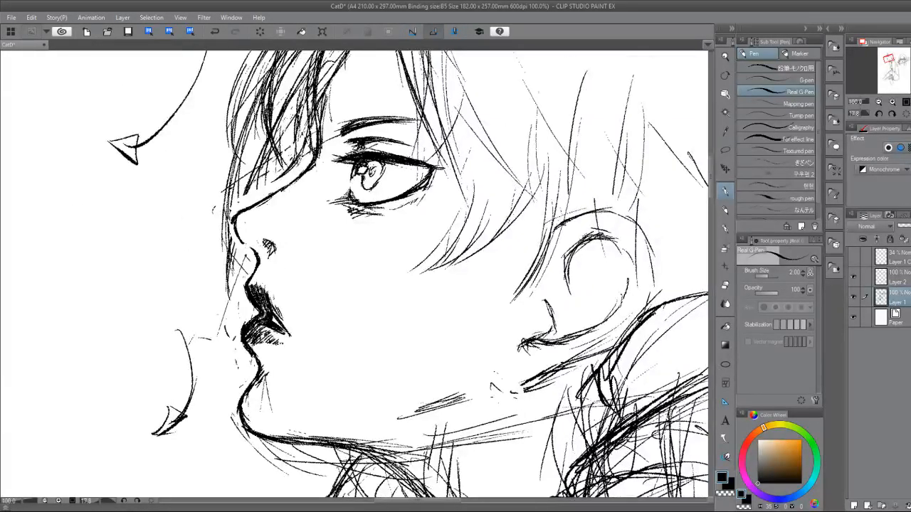
Ink the inner edge of the front bangs along the forehead and erase the loose sketch lines beside it.
{"action": "mouse_move", "coordinate": [455, 242]}
{"action": "left_mouse_down"}
{"action": "mouse_move", "coordinate": [378, 309]}
{"action": "mouse_move", "coordinate": [361, 337]}
{"action": "left_mouse_up"}
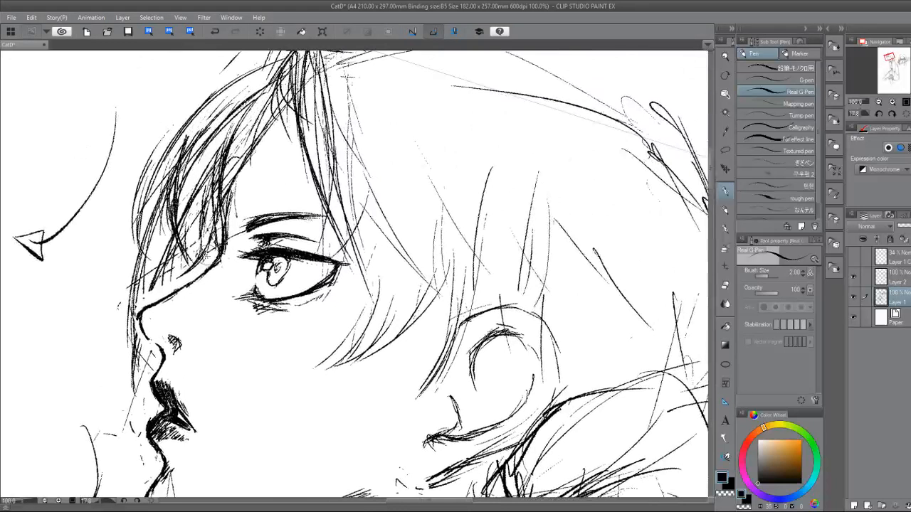
{"action": "key", "text": "e"}
{"action": "key", "text": "p"}
{"action": "left_click_drag", "start_coordinate": [205, 273], "coordinate": [153, 307]}
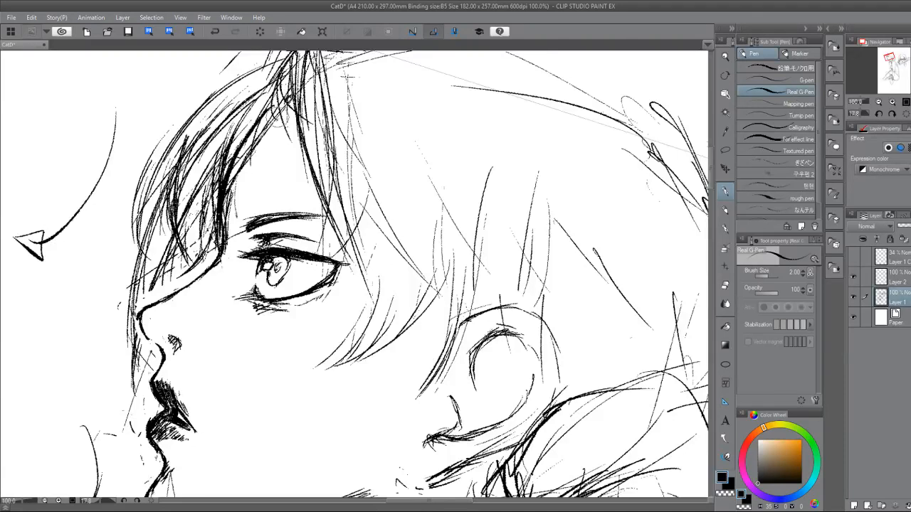
{"action": "key", "text": "e"}
{"action": "mouse_move", "coordinate": [236, 193]}
{"action": "left_mouse_down"}
{"action": "mouse_move", "coordinate": [272, 125]}
{"action": "mouse_move", "coordinate": [243, 163]}
{"action": "left_mouse_up"}
{"action": "key", "text": "p"}
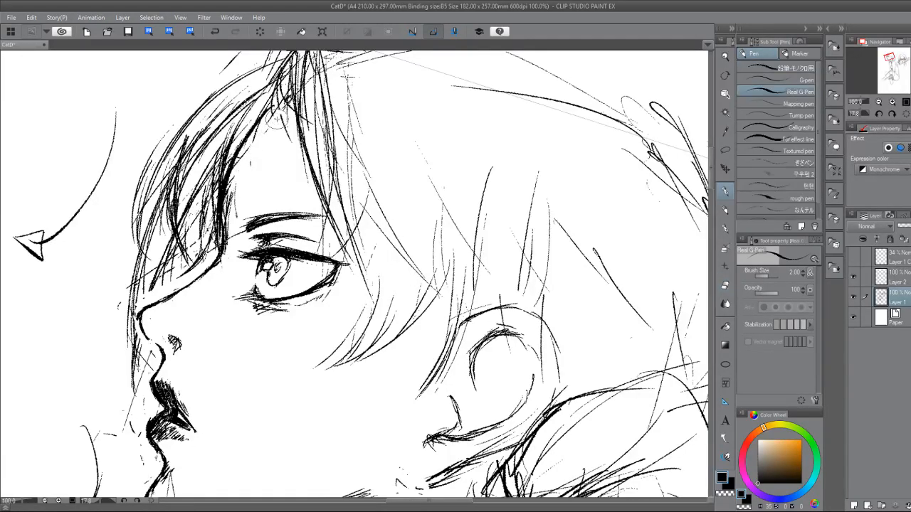
{"action": "scroll", "coordinate": [308, 299], "scroll_direction": "down", "scroll_amount": 4}
{"action": "left_click_drag", "start_coordinate": [235, 221], "coordinate": [218, 285]}
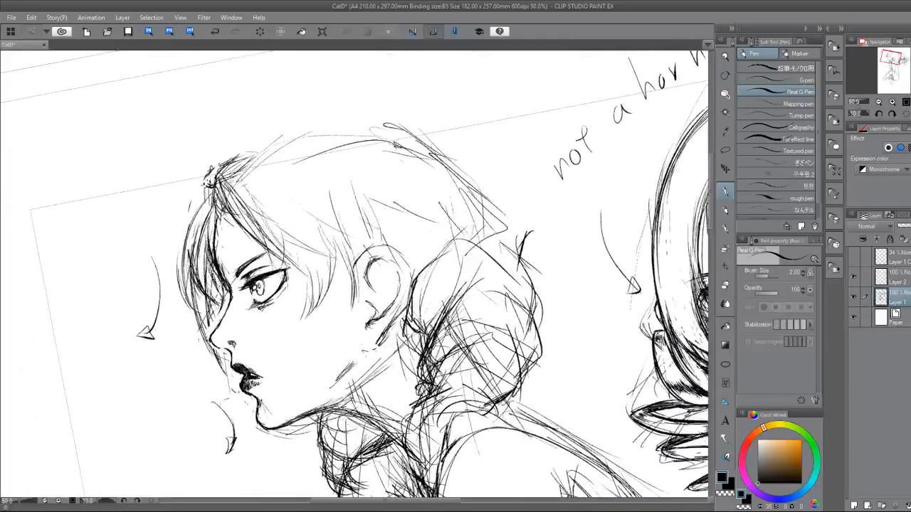
Clean up the hair strand bordering the forehead and fill its narrow gap with dark shading strokes.
{"action": "scroll", "coordinate": [238, 314], "scroll_direction": "up", "scroll_amount": 4}
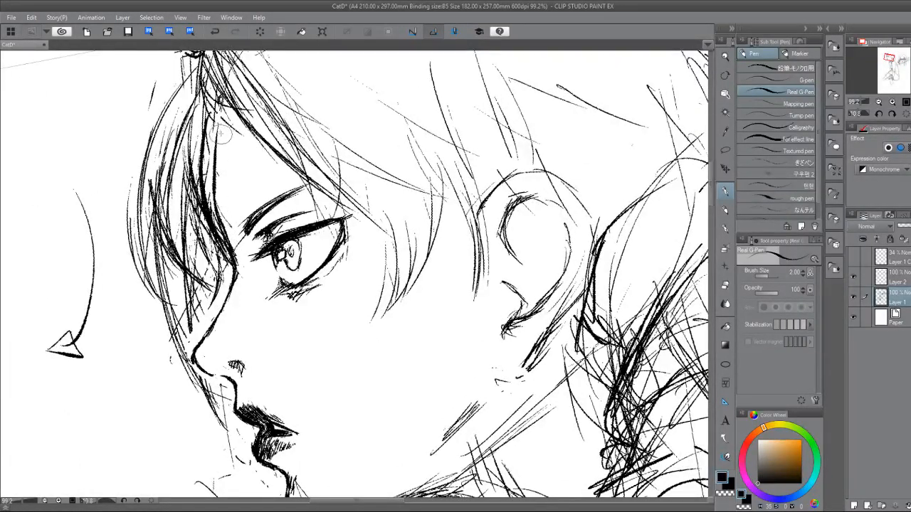
{"action": "key", "text": "e"}
{"action": "key", "text": "p"}
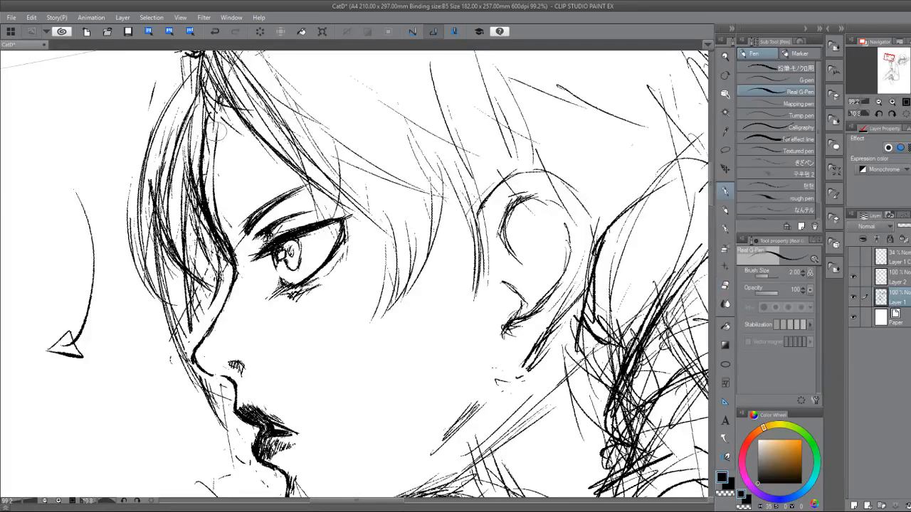
{"action": "key", "text": "e"}
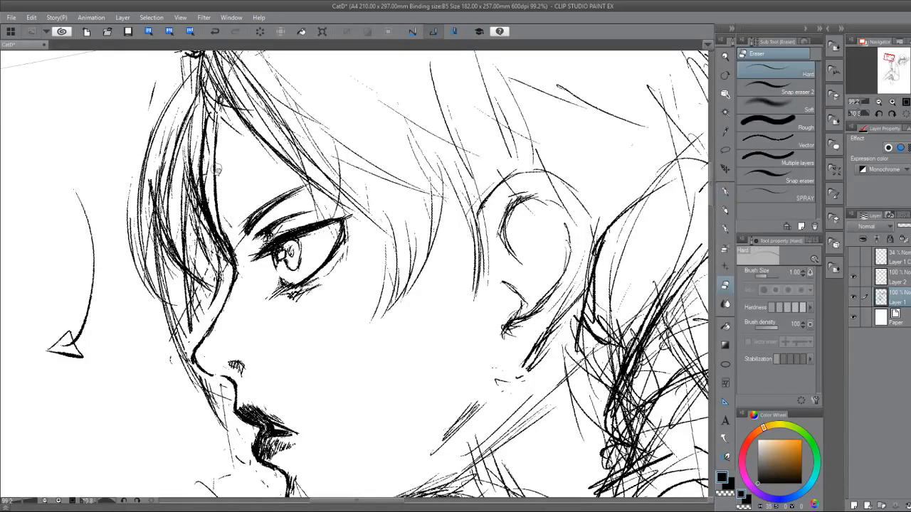
{"action": "key", "text": "p"}
{"action": "key", "text": "e"}
{"action": "key", "text": "p"}
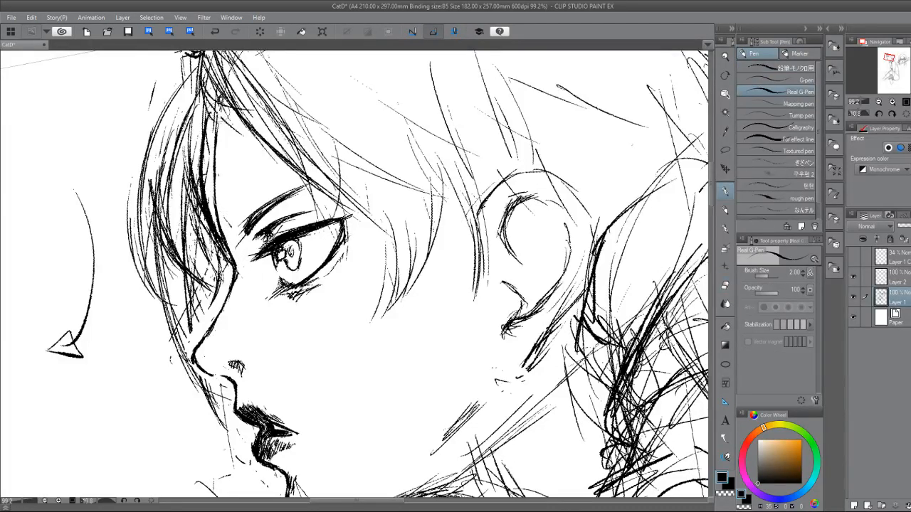
{"action": "left_click_drag", "start_coordinate": [217, 112], "coordinate": [207, 174]}
{"action": "mouse_move", "coordinate": [215, 137]}
{"action": "left_mouse_down"}
{"action": "mouse_move", "coordinate": [220, 187]}
{"action": "mouse_move", "coordinate": [220, 141]}
{"action": "mouse_move", "coordinate": [205, 203]}
{"action": "left_mouse_up"}
{"action": "left_click_drag", "start_coordinate": [213, 155], "coordinate": [203, 205]}
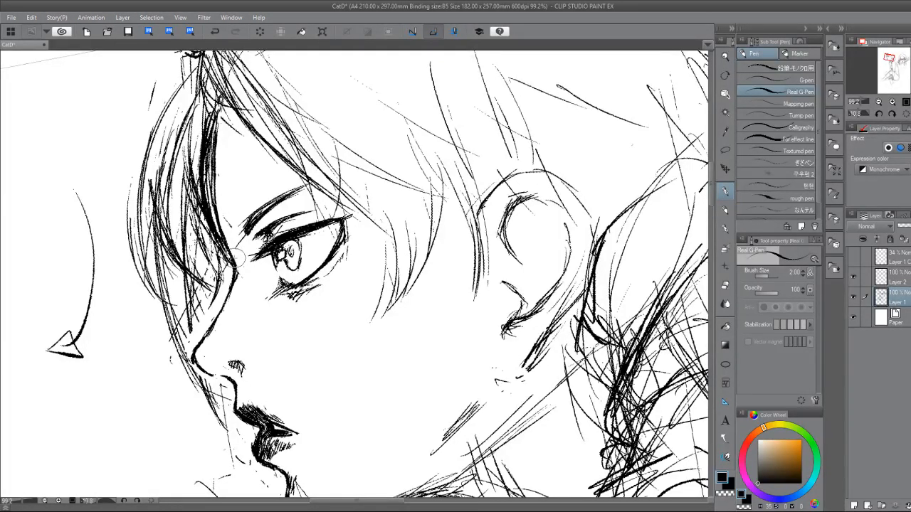
Select the profile character's eye and eyebrow with a freehand Lasso outline.
{"action": "left_click_drag", "start_coordinate": [530, 320], "coordinate": [310, 322]}
{"action": "scroll", "coordinate": [309, 324], "scroll_direction": "down", "scroll_amount": 6}
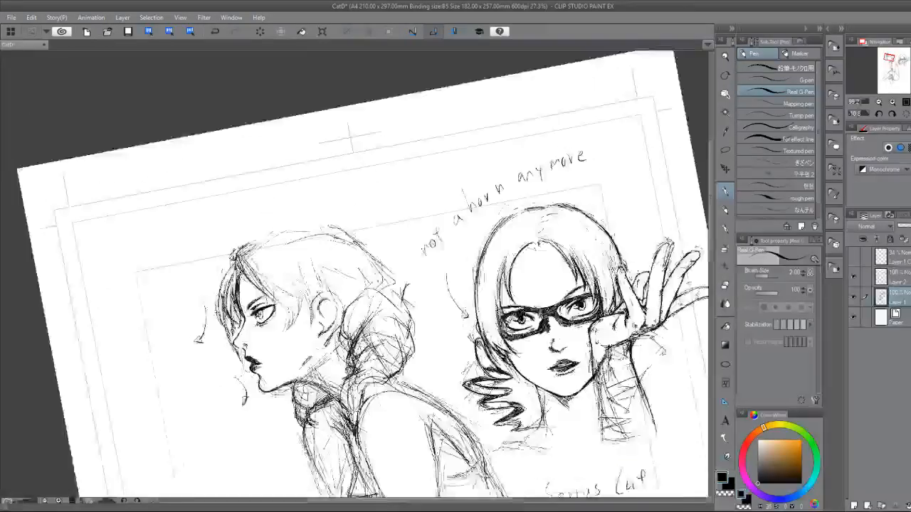
{"action": "left_click_drag", "start_coordinate": [338, 392], "coordinate": [284, 395]}
{"action": "scroll", "coordinate": [283, 395], "scroll_direction": "up", "scroll_amount": 3}
{"action": "left_click_drag", "start_coordinate": [139, 285], "coordinate": [292, 366]}
{"action": "scroll", "coordinate": [292, 367], "scroll_direction": "up", "scroll_amount": 3}
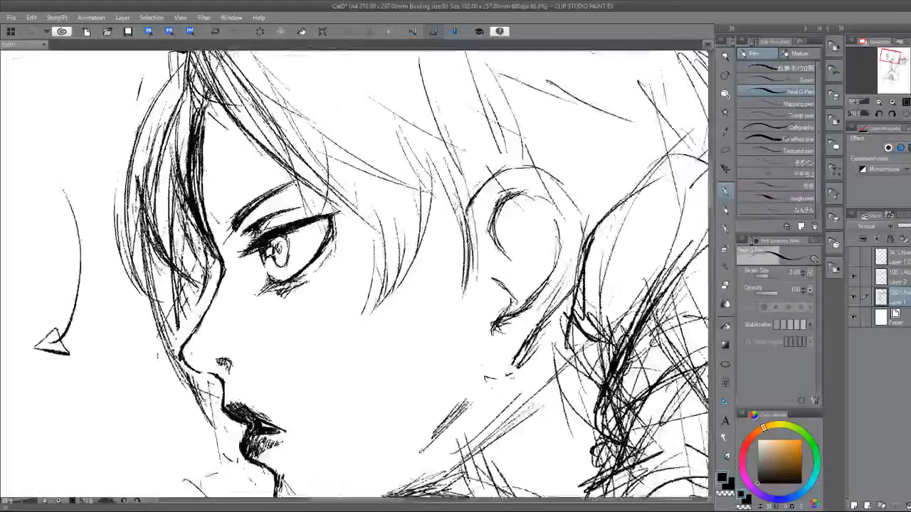
{"action": "left_click", "coordinate": [726, 150]}
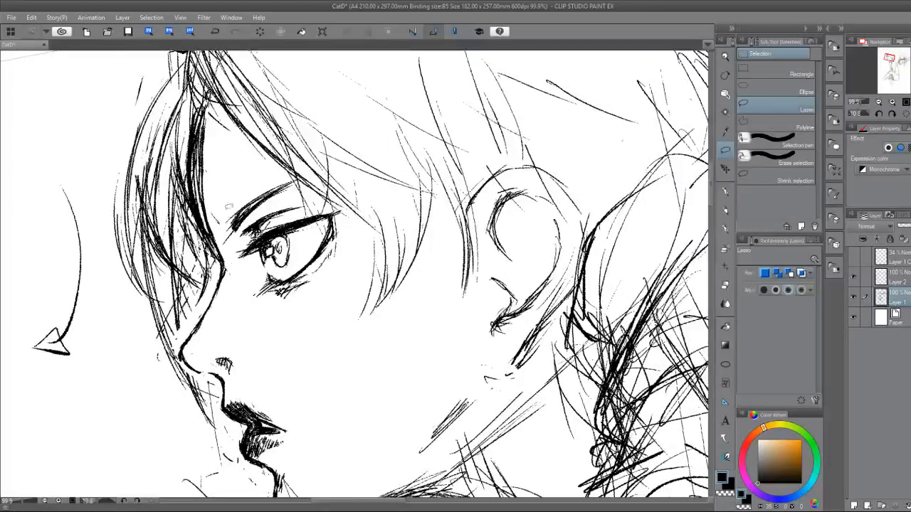
{"action": "left_click_drag", "start_coordinate": [263, 322], "coordinate": [262, 324]}
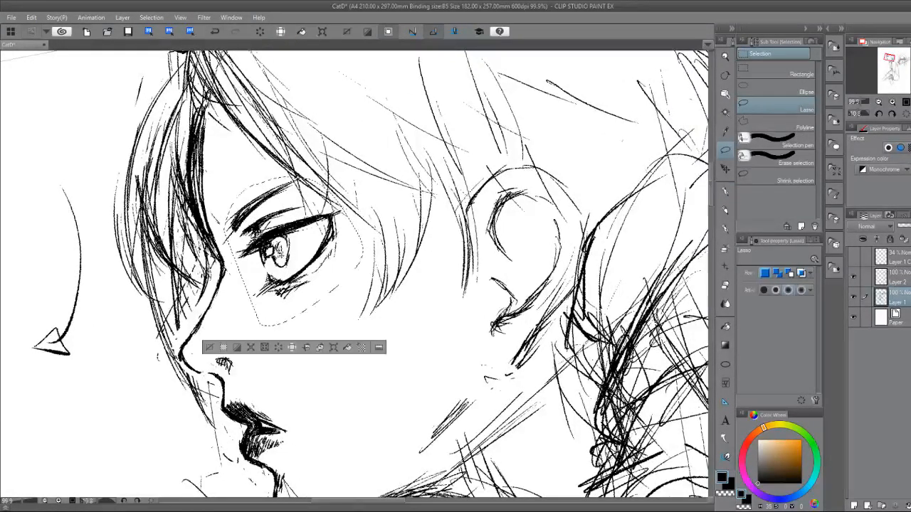
{"action": "left_click", "coordinate": [335, 347]}
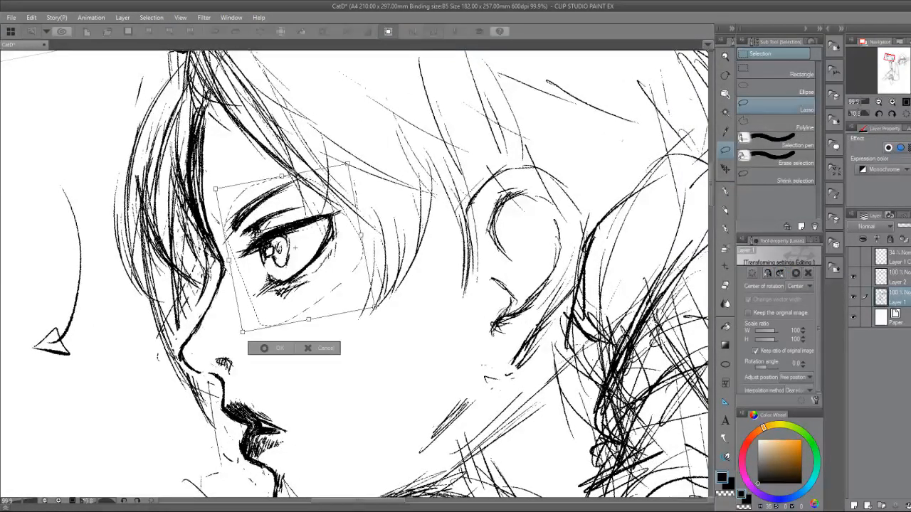
{"action": "left_click_drag", "start_coordinate": [375, 308], "coordinate": [365, 294]}
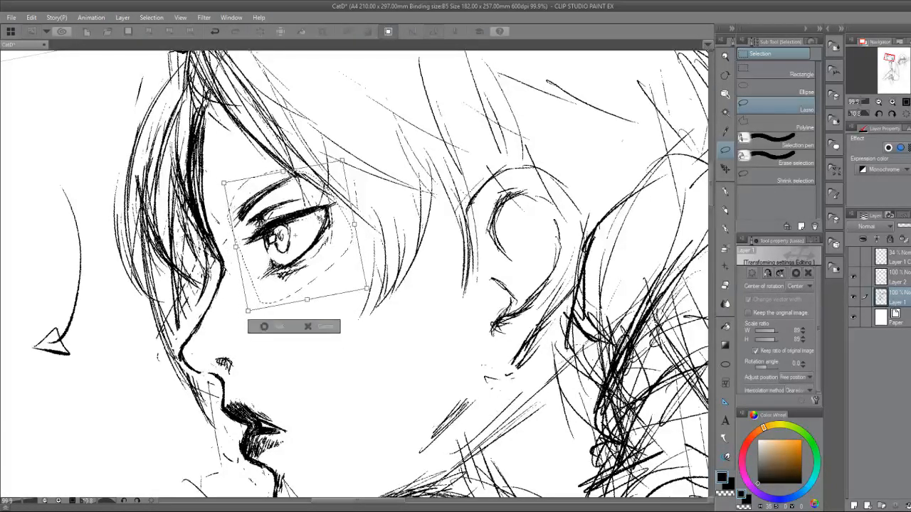
{"action": "left_click", "coordinate": [316, 330]}
Scale the selected eye and eyebrow proportionally to 94 percent, shift them slightly up, apply the transform and deselect.
{"action": "left_click", "coordinate": [333, 347]}
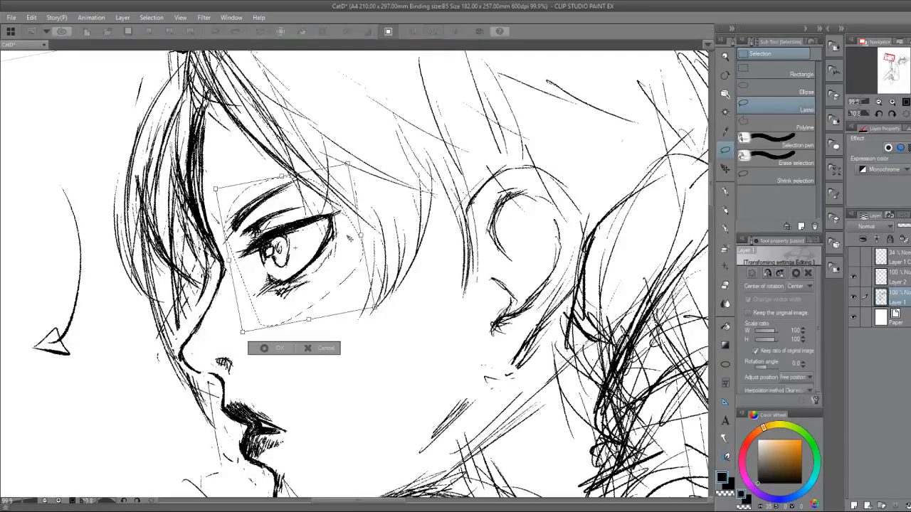
{"action": "left_click_drag", "start_coordinate": [373, 307], "coordinate": [368, 296]}
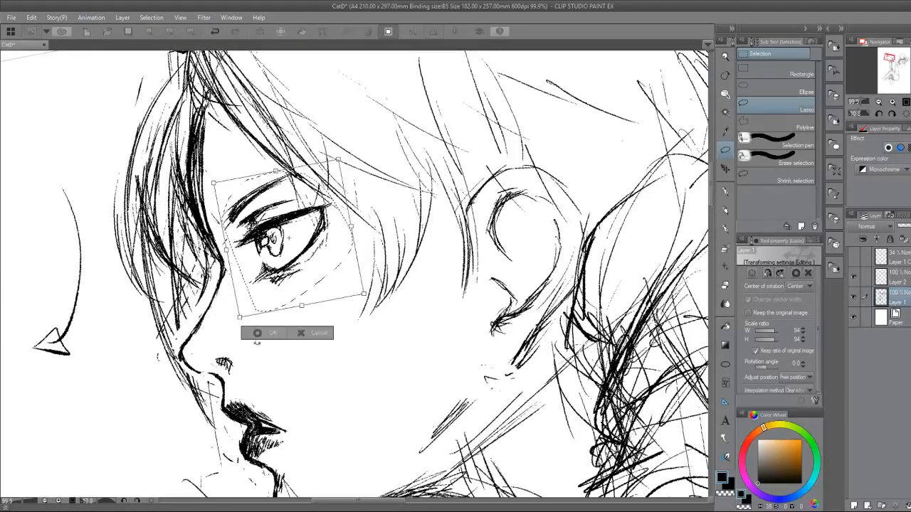
{"action": "left_click", "coordinate": [262, 333]}
{"action": "scroll", "coordinate": [282, 304], "scroll_direction": "down", "scroll_amount": 4}
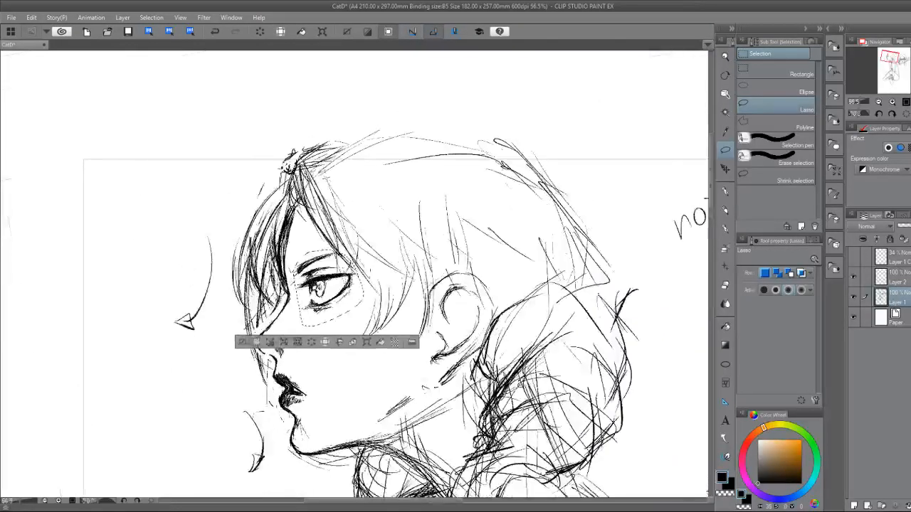
{"action": "key", "text": "ctrl+d"}
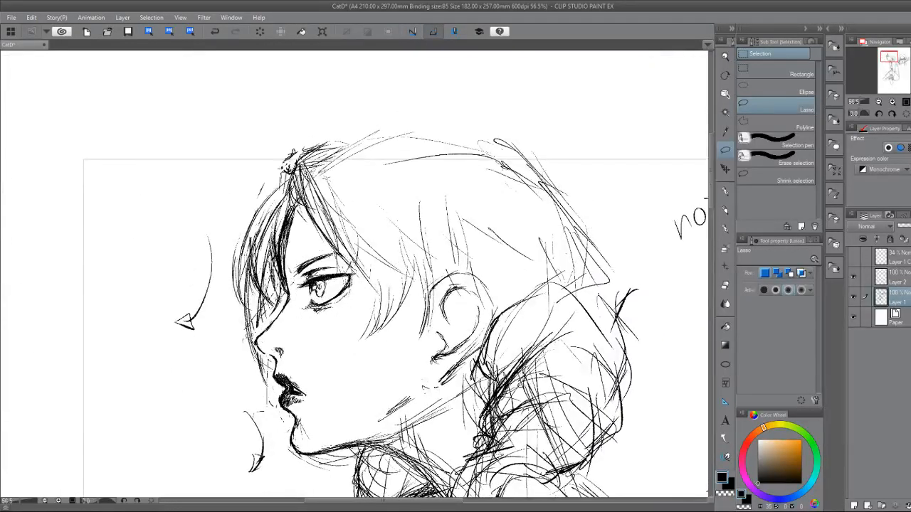
Ink the profile character's side bangs with the Real G-Pen, sweeping from the hair parting down past the outer corner of the eye.
{"action": "left_click", "coordinate": [724, 191]}
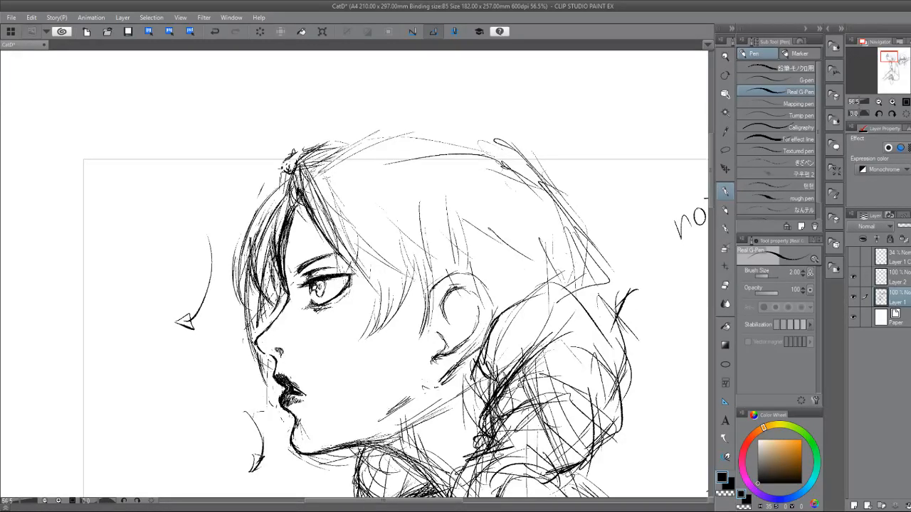
{"action": "left_click_drag", "start_coordinate": [321, 305], "coordinate": [327, 315]}
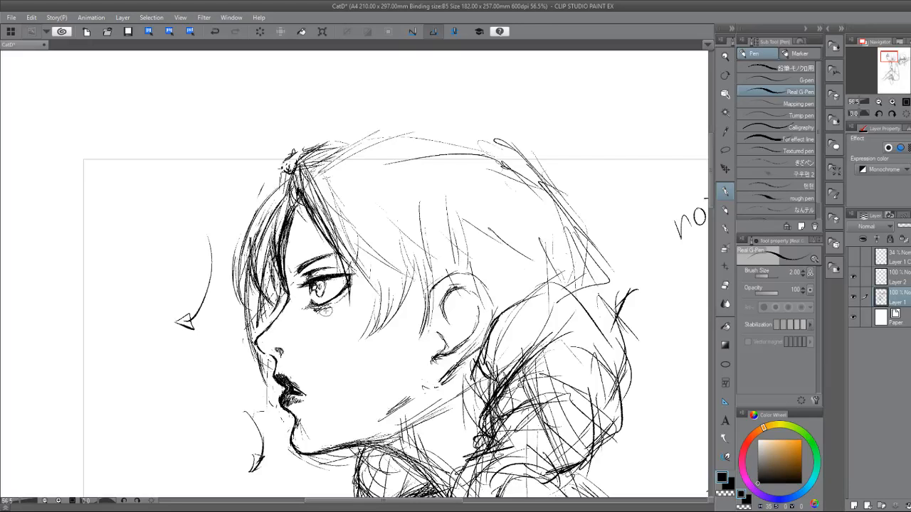
{"action": "key", "text": "e"}
{"action": "key", "text": "p"}
{"action": "mouse_move", "coordinate": [295, 200]}
{"action": "left_mouse_down"}
{"action": "mouse_move", "coordinate": [320, 250]}
{"action": "mouse_move", "coordinate": [350, 270]}
{"action": "left_mouse_up"}
{"action": "left_click_drag", "start_coordinate": [322, 242], "coordinate": [359, 283]}
{"action": "left_click_drag", "start_coordinate": [311, 221], "coordinate": [367, 295]}
{"action": "left_click_drag", "start_coordinate": [338, 237], "coordinate": [387, 352]}
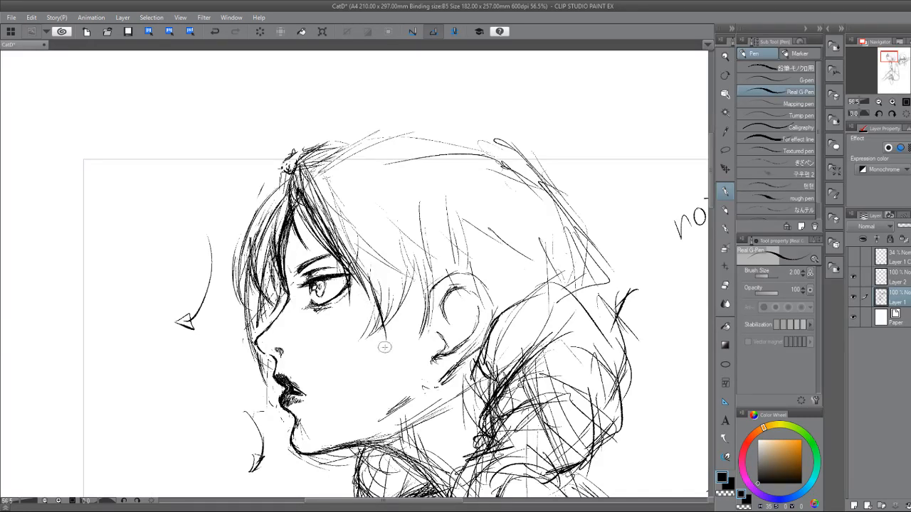
{"action": "left_click_drag", "start_coordinate": [371, 293], "coordinate": [384, 350]}
Erase the overlong strand tip on the cheek and ink a shorter curved strand just behind the eye.
{"action": "key", "text": "e"}
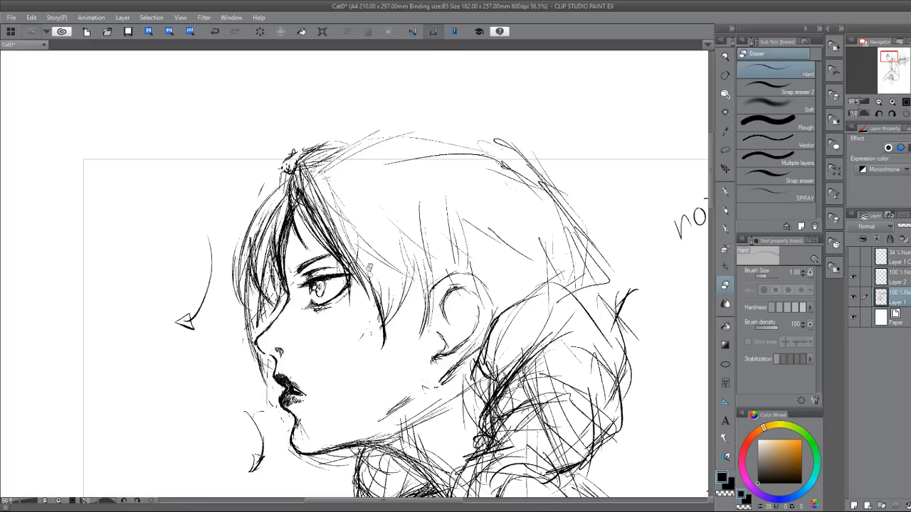
{"action": "left_click_drag", "start_coordinate": [369, 271], "coordinate": [384, 346]}
{"action": "key", "text": "p"}
{"action": "left_click_drag", "start_coordinate": [346, 250], "coordinate": [360, 323]}
{"action": "left_click_drag", "start_coordinate": [352, 278], "coordinate": [367, 336]}
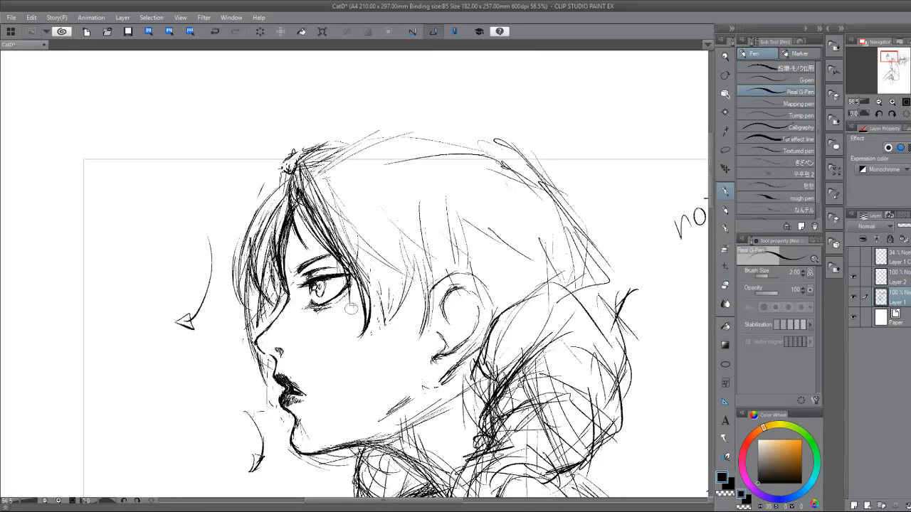
{"action": "left_click_drag", "start_coordinate": [364, 292], "coordinate": [374, 336]}
Erase the outer front bangs hanging before the forehead and the sketch lines down to the nose.
{"action": "key", "text": "e"}
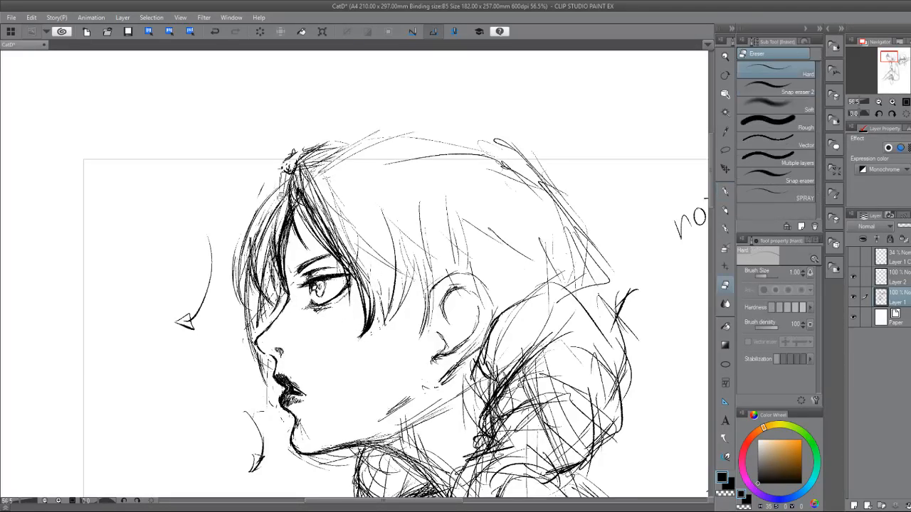
{"action": "mouse_move", "coordinate": [237, 246]}
{"action": "left_mouse_down"}
{"action": "mouse_move", "coordinate": [241, 292]}
{"action": "mouse_move", "coordinate": [248, 226]}
{"action": "mouse_move", "coordinate": [247, 306]}
{"action": "mouse_move", "coordinate": [260, 376]}
{"action": "left_mouse_up"}
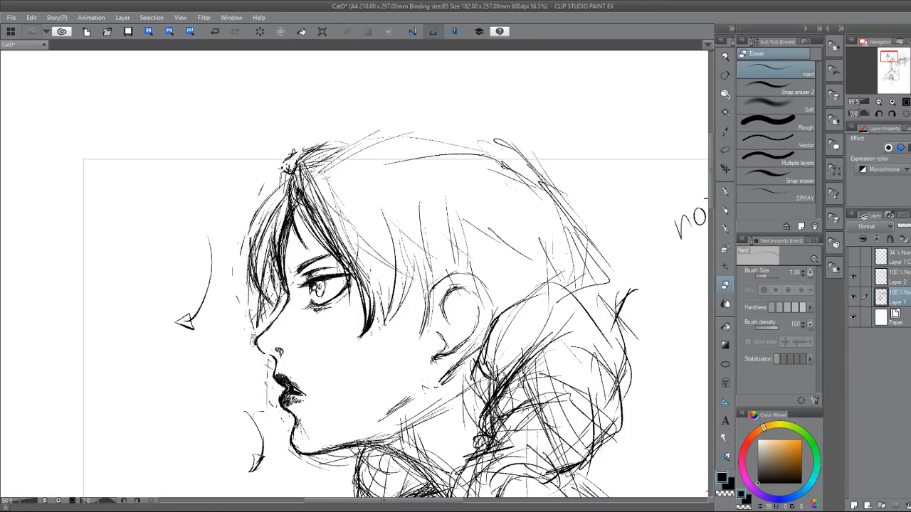
{"action": "mouse_move", "coordinate": [253, 341]}
{"action": "left_mouse_down"}
{"action": "mouse_move", "coordinate": [250, 233]}
{"action": "mouse_move", "coordinate": [264, 198]}
{"action": "mouse_move", "coordinate": [255, 294]}
{"action": "mouse_move", "coordinate": [274, 240]}
{"action": "mouse_move", "coordinate": [271, 300]}
{"action": "mouse_move", "coordinate": [266, 274]}
{"action": "mouse_move", "coordinate": [269, 299]}
{"action": "mouse_move", "coordinate": [287, 211]}
{"action": "left_mouse_up"}
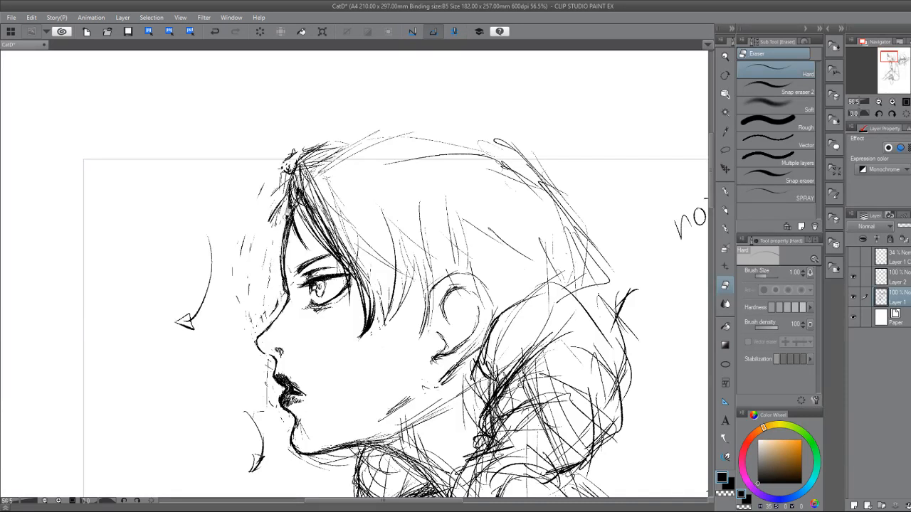
Ink a narrow lock of front bangs falling close along the forehead to the brow.
{"action": "key", "text": "p"}
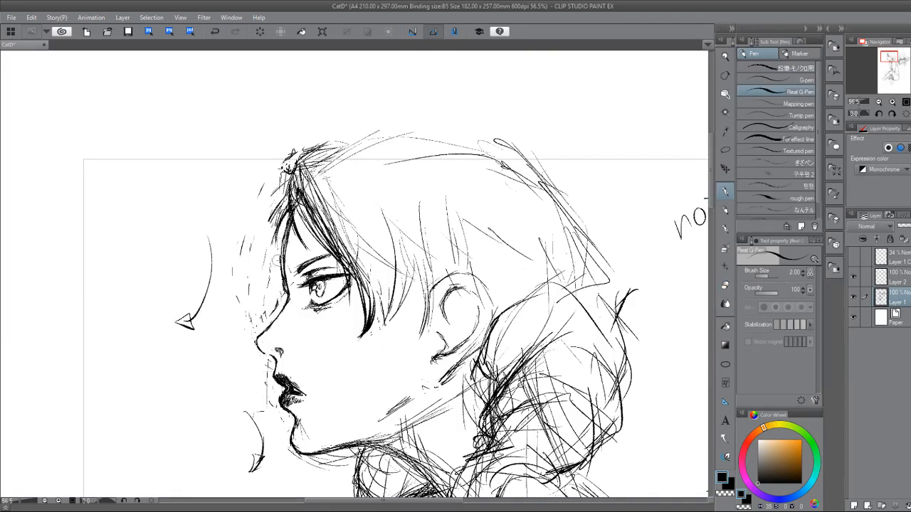
{"action": "left_click_drag", "start_coordinate": [282, 205], "coordinate": [283, 260]}
{"action": "left_click_drag", "start_coordinate": [280, 225], "coordinate": [275, 308]}
{"action": "mouse_move", "coordinate": [268, 240]}
{"action": "left_mouse_down"}
{"action": "mouse_move", "coordinate": [268, 294]}
{"action": "mouse_move", "coordinate": [277, 306]}
{"action": "mouse_move", "coordinate": [291, 299]}
{"action": "left_mouse_up"}
{"action": "left_click_drag", "start_coordinate": [276, 224], "coordinate": [280, 280]}
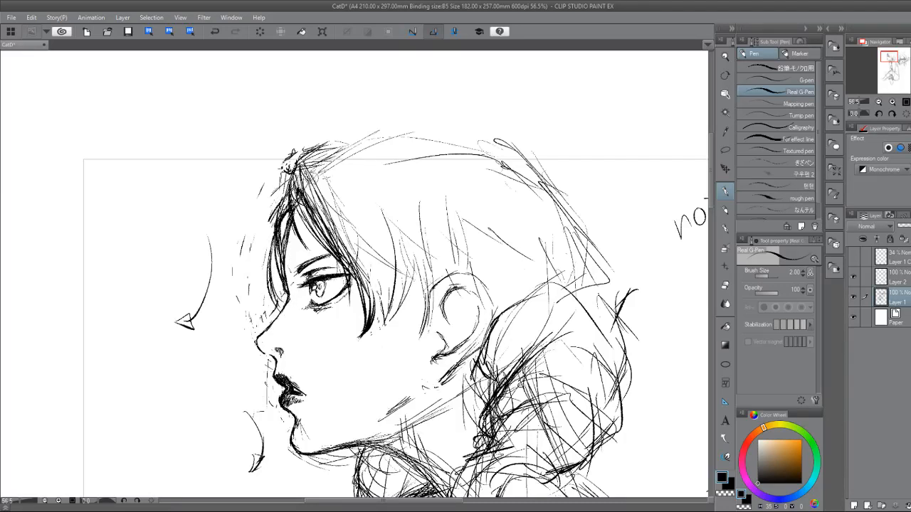
Clean up the hair parting above the forehead and ink the start of the crown line rising from it.
{"action": "mouse_move", "coordinate": [293, 188]}
{"action": "left_mouse_down"}
{"action": "mouse_move", "coordinate": [293, 206]}
{"action": "mouse_move", "coordinate": [345, 148]}
{"action": "mouse_move", "coordinate": [383, 134]}
{"action": "left_mouse_up"}
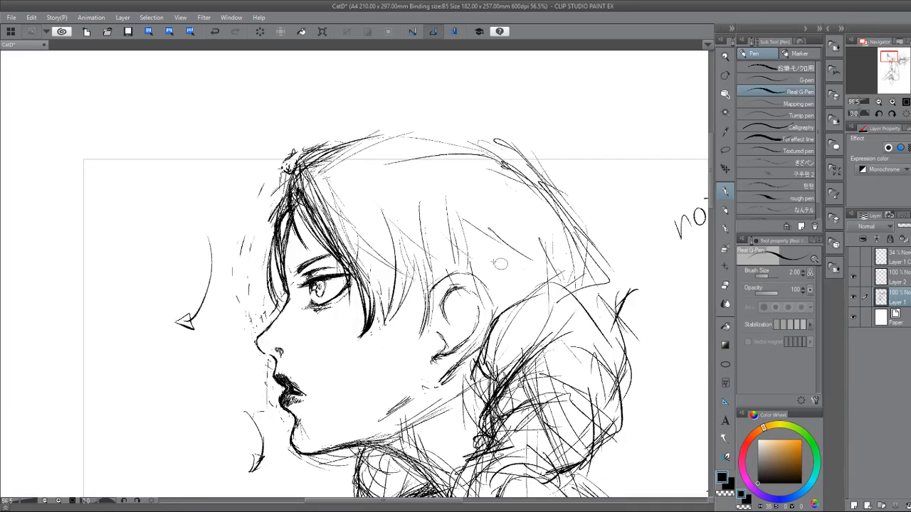
{"action": "key", "text": "e"}
{"action": "mouse_move", "coordinate": [306, 157]}
{"action": "left_mouse_down"}
{"action": "mouse_move", "coordinate": [290, 171]}
{"action": "mouse_move", "coordinate": [318, 147]}
{"action": "mouse_move", "coordinate": [294, 180]}
{"action": "mouse_move", "coordinate": [290, 203]}
{"action": "left_mouse_up"}
{"action": "key", "text": "p"}
{"action": "mouse_move", "coordinate": [301, 172]}
{"action": "left_mouse_down"}
{"action": "mouse_move", "coordinate": [338, 147]}
{"action": "mouse_move", "coordinate": [379, 136]}
{"action": "left_mouse_up"}
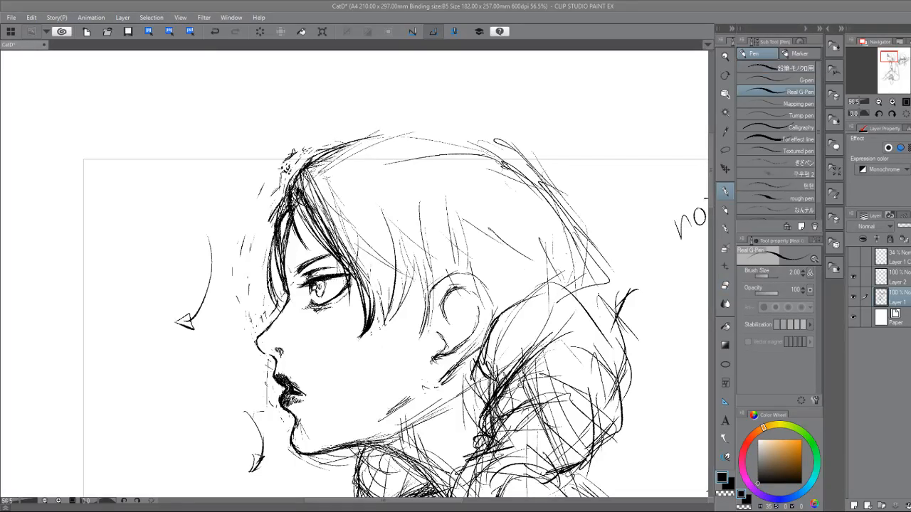
Ink the top contour of the head from the parting to the back of the crown and trim its loose lines.
{"action": "mouse_move", "coordinate": [307, 165]}
{"action": "left_mouse_down"}
{"action": "mouse_move", "coordinate": [390, 143]}
{"action": "mouse_move", "coordinate": [524, 149]}
{"action": "left_mouse_up"}
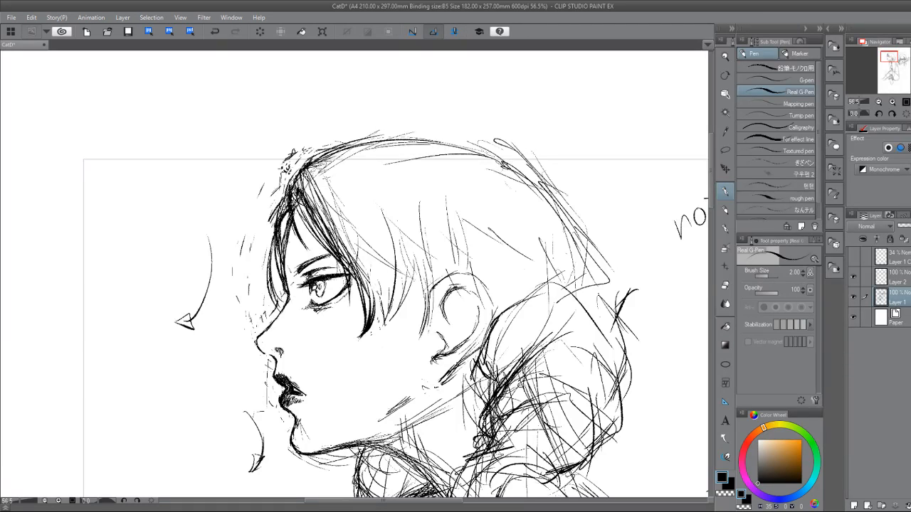
{"action": "left_click_drag", "start_coordinate": [318, 164], "coordinate": [379, 146]}
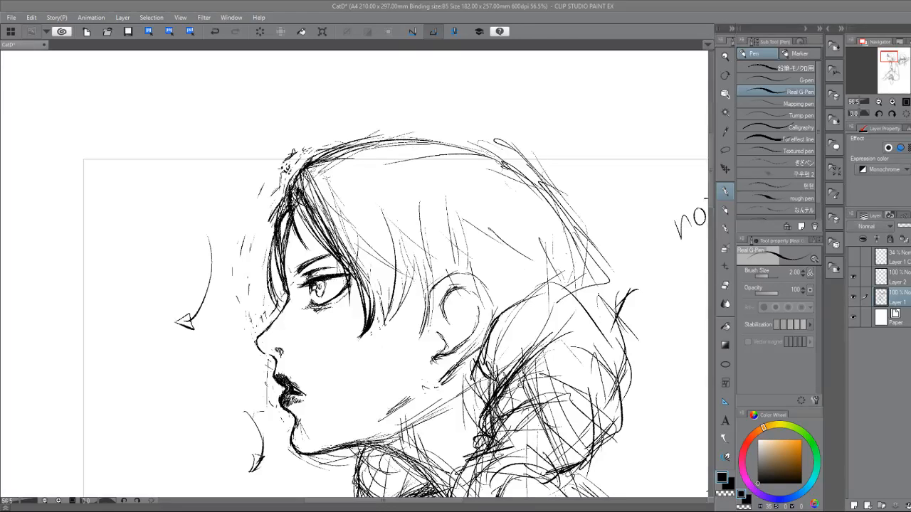
{"action": "key", "text": "e"}
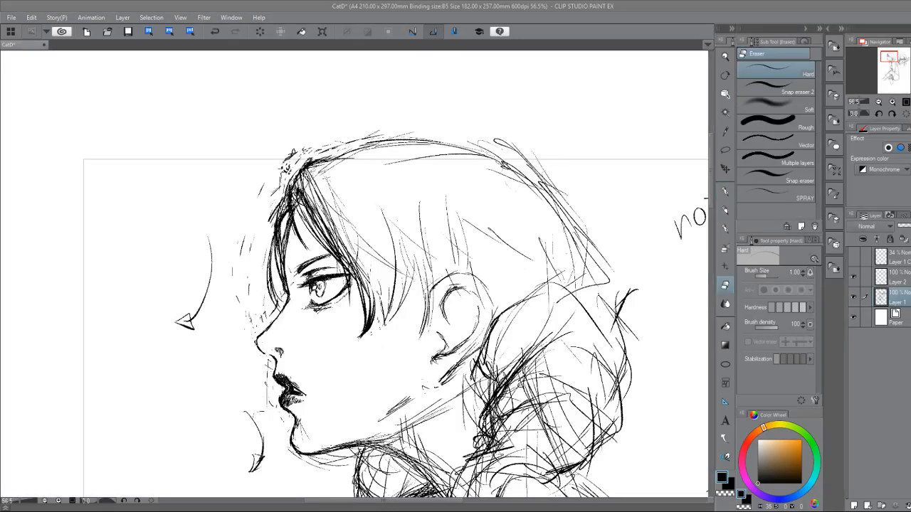
{"action": "key", "text": "p"}
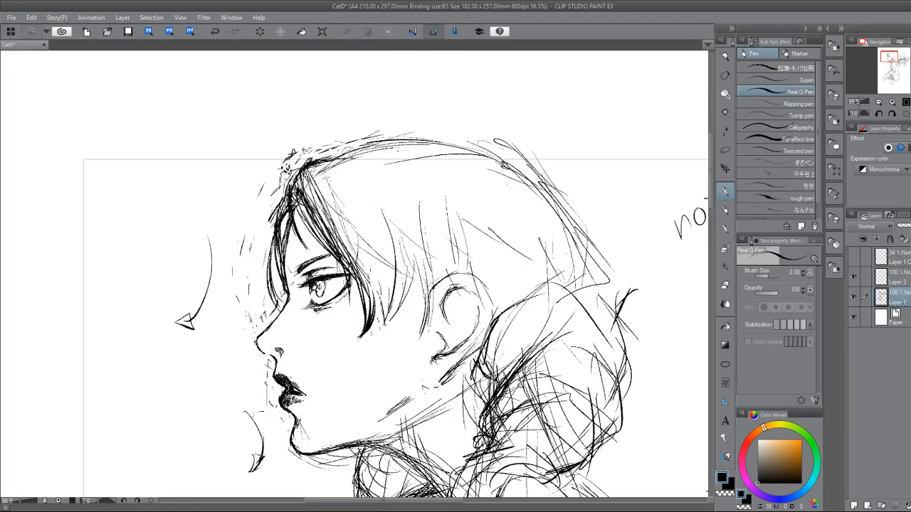
{"action": "mouse_move", "coordinate": [340, 152]}
{"action": "left_mouse_down"}
{"action": "mouse_move", "coordinate": [302, 165]}
{"action": "mouse_move", "coordinate": [389, 145]}
{"action": "mouse_move", "coordinate": [482, 147]}
{"action": "left_mouse_up"}
{"action": "left_click_drag", "start_coordinate": [395, 132], "coordinate": [480, 150]}
{"action": "key", "text": "e"}
{"action": "mouse_move", "coordinate": [422, 142]}
{"action": "left_mouse_down"}
{"action": "mouse_move", "coordinate": [368, 140]}
{"action": "mouse_move", "coordinate": [431, 138]}
{"action": "left_mouse_up"}
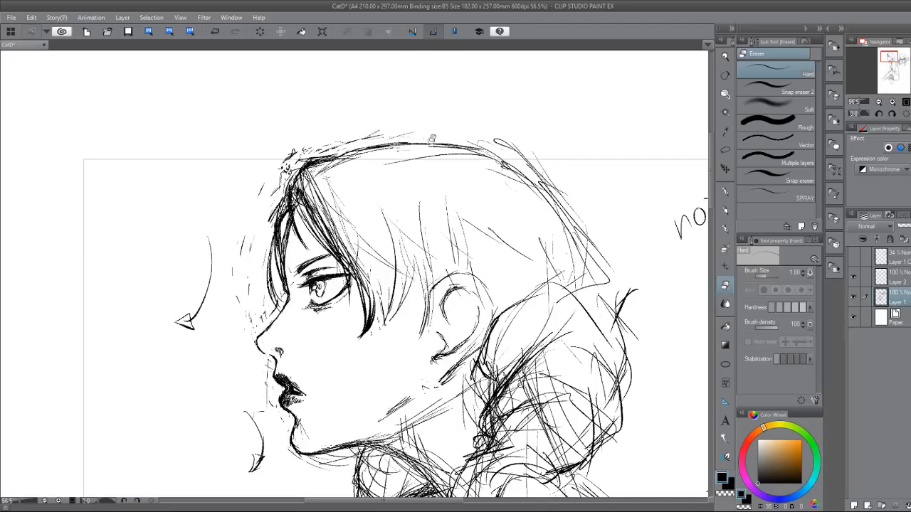
Flip the canvas view horizontally and ink the back contour of the head from the crown down to the bun.
{"action": "key", "text": "h"}
{"action": "key", "text": "p"}
{"action": "left_click_drag", "start_coordinate": [205, 161], "coordinate": [162, 198]}
{"action": "left_click_drag", "start_coordinate": [191, 165], "coordinate": [145, 223]}
{"action": "mouse_move", "coordinate": [173, 182]}
{"action": "left_mouse_down"}
{"action": "mouse_move", "coordinate": [147, 246]}
{"action": "mouse_move", "coordinate": [152, 260]}
{"action": "left_mouse_up"}
{"action": "left_click_drag", "start_coordinate": [158, 211], "coordinate": [149, 278]}
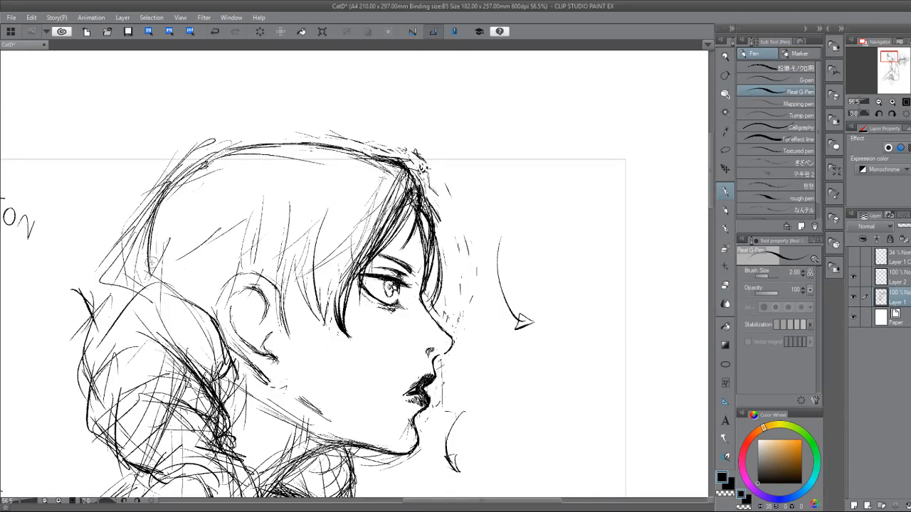
{"action": "left_click_drag", "start_coordinate": [157, 237], "coordinate": [152, 304]}
{"action": "left_click_drag", "start_coordinate": [173, 184], "coordinate": [148, 258]}
{"action": "left_click_drag", "start_coordinate": [164, 205], "coordinate": [154, 278]}
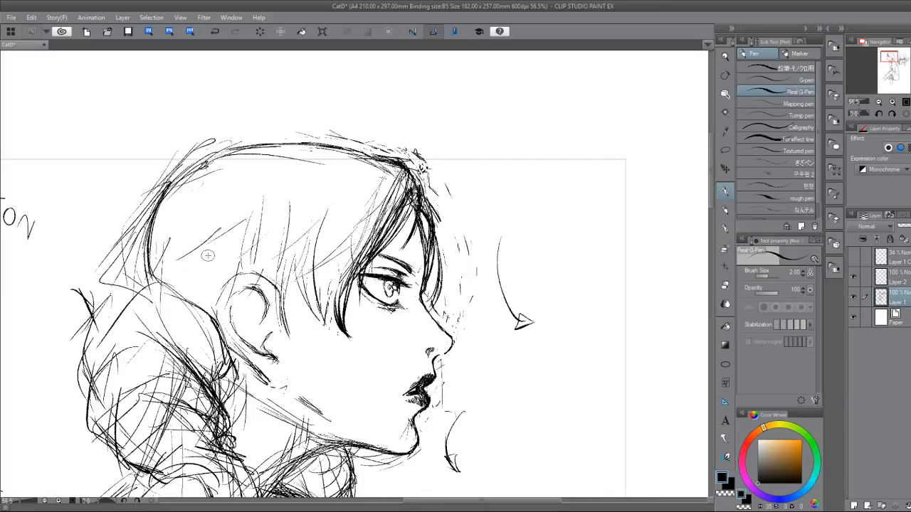
{"action": "mouse_move", "coordinate": [172, 189]}
{"action": "left_mouse_down"}
{"action": "mouse_move", "coordinate": [142, 249]}
{"action": "mouse_move", "coordinate": [149, 276]}
{"action": "left_mouse_up"}
Ink the upper outline of the hair bun where it meets the back of the head.
{"action": "mouse_move", "coordinate": [169, 266]}
{"action": "left_mouse_down"}
{"action": "mouse_move", "coordinate": [198, 274]}
{"action": "mouse_move", "coordinate": [209, 294]}
{"action": "mouse_move", "coordinate": [128, 303]}
{"action": "mouse_move", "coordinate": [217, 322]}
{"action": "left_mouse_up"}
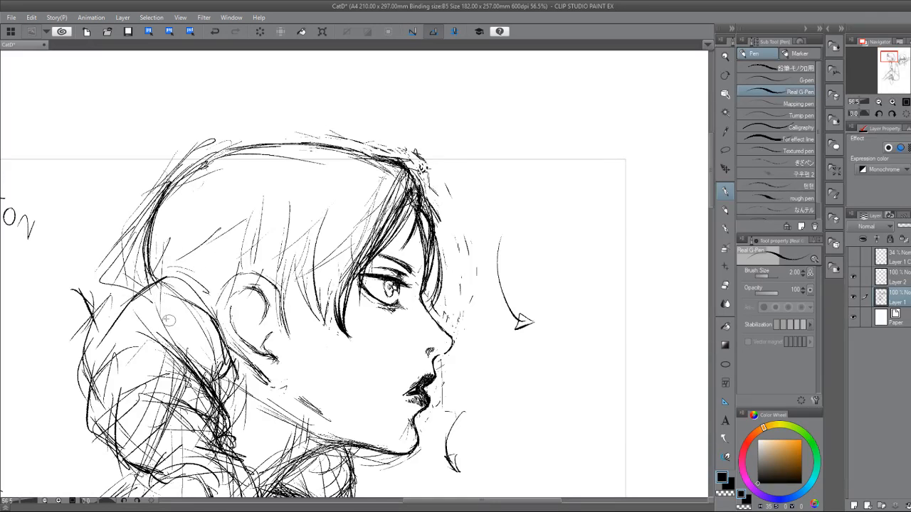
{"action": "left_click_drag", "start_coordinate": [167, 280], "coordinate": [109, 328]}
{"action": "mouse_move", "coordinate": [118, 317]}
{"action": "left_mouse_down"}
{"action": "mouse_move", "coordinate": [157, 298]}
{"action": "mouse_move", "coordinate": [206, 327]}
{"action": "mouse_move", "coordinate": [223, 373]}
{"action": "left_mouse_up"}
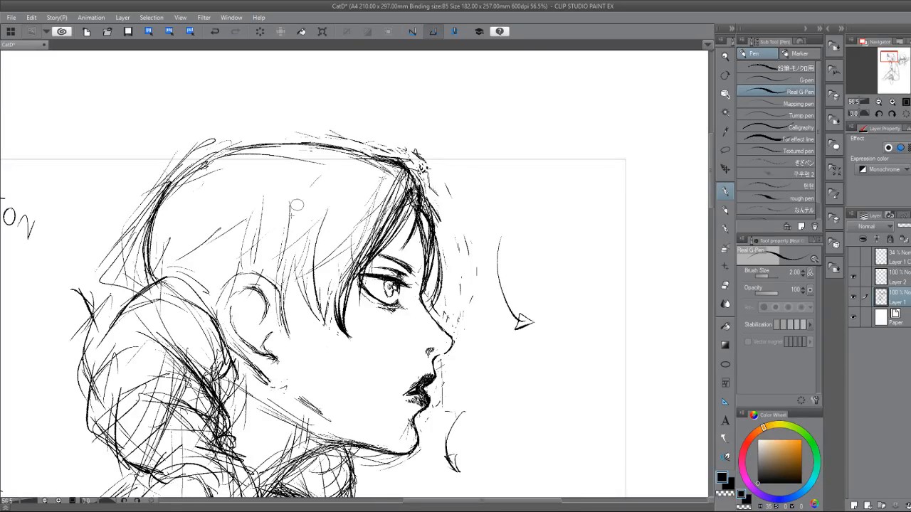
Ink the side hair strands hanging between the ear and the eye, darkening the long strand in front of the ear.
{"action": "mouse_move", "coordinate": [306, 229]}
{"action": "left_mouse_down"}
{"action": "mouse_move", "coordinate": [310, 251]}
{"action": "mouse_move", "coordinate": [329, 222]}
{"action": "mouse_move", "coordinate": [312, 283]}
{"action": "mouse_move", "coordinate": [316, 321]}
{"action": "left_mouse_up"}
{"action": "left_click_drag", "start_coordinate": [299, 291], "coordinate": [318, 340]}
{"action": "mouse_move", "coordinate": [300, 270]}
{"action": "left_mouse_down"}
{"action": "mouse_move", "coordinate": [302, 314]}
{"action": "mouse_move", "coordinate": [317, 340]}
{"action": "mouse_move", "coordinate": [305, 324]}
{"action": "mouse_move", "coordinate": [328, 326]}
{"action": "left_mouse_up"}
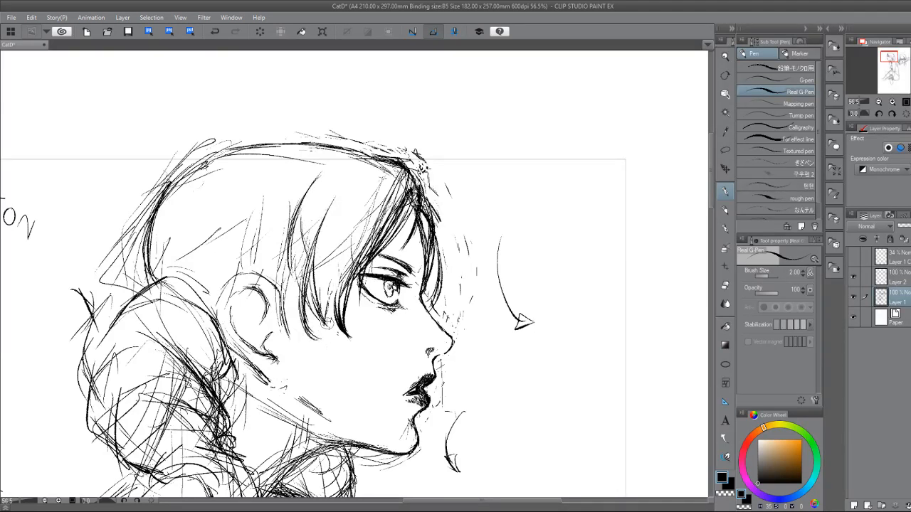
{"action": "left_click_drag", "start_coordinate": [337, 276], "coordinate": [324, 324]}
{"action": "mouse_move", "coordinate": [341, 275]}
{"action": "left_mouse_down"}
{"action": "mouse_move", "coordinate": [327, 310]}
{"action": "mouse_move", "coordinate": [333, 313]}
{"action": "left_mouse_up"}
{"action": "left_click_drag", "start_coordinate": [359, 250], "coordinate": [333, 282]}
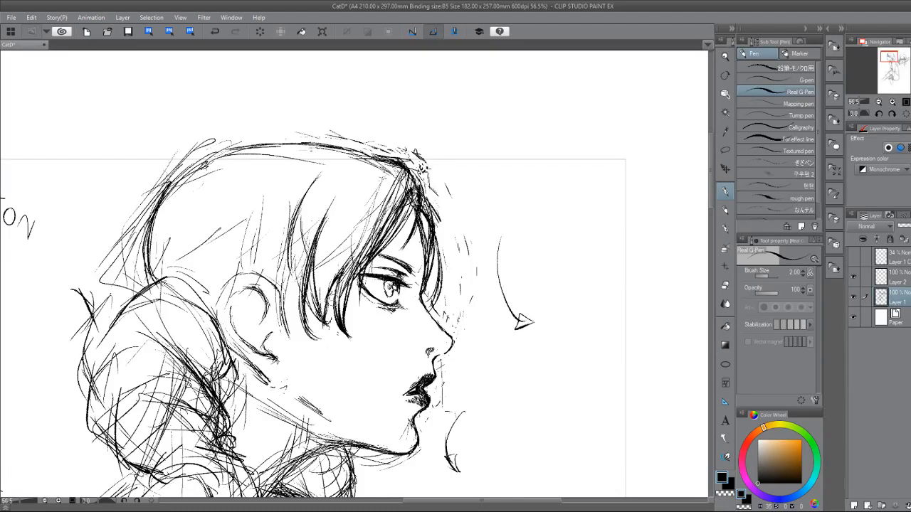
{"action": "left_click_drag", "start_coordinate": [321, 175], "coordinate": [298, 237]}
{"action": "left_click_drag", "start_coordinate": [312, 194], "coordinate": [290, 285]}
{"action": "left_click_drag", "start_coordinate": [292, 232], "coordinate": [288, 288]}
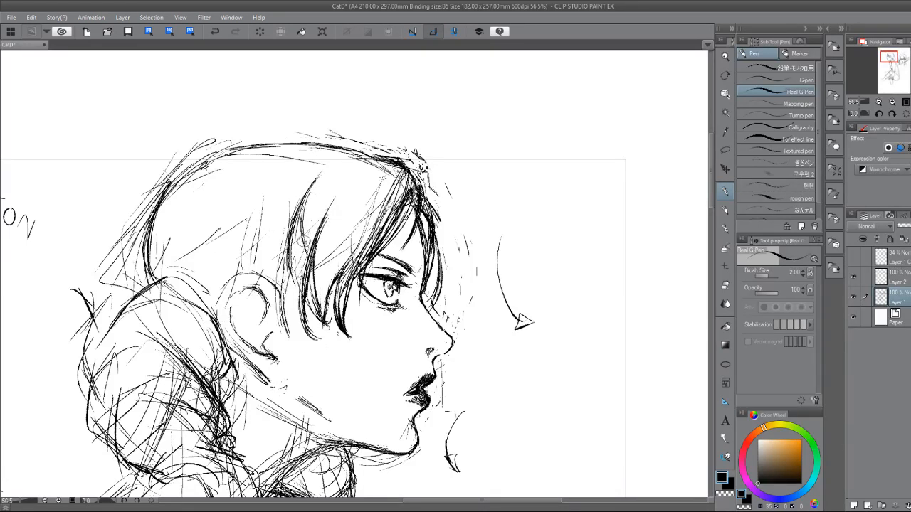
Lasso the ear, scale it proportionally to 95 percent, shift it slightly, apply the transform and deselect.
{"action": "left_click", "coordinate": [725, 151]}
{"action": "mouse_move", "coordinate": [272, 385]}
{"action": "left_mouse_down"}
{"action": "mouse_move", "coordinate": [294, 367]}
{"action": "mouse_move", "coordinate": [294, 298]}
{"action": "mouse_move", "coordinate": [215, 278]}
{"action": "mouse_move", "coordinate": [227, 374]}
{"action": "left_mouse_up"}
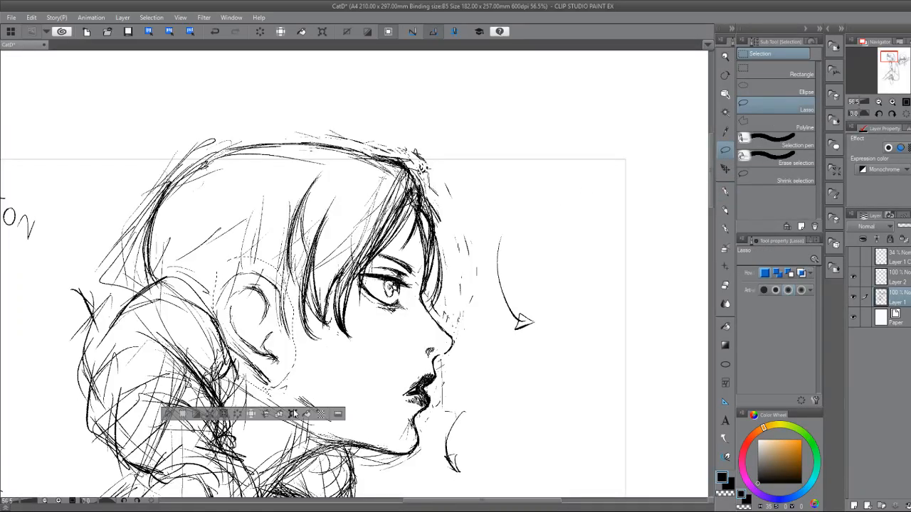
{"action": "left_click", "coordinate": [293, 414]}
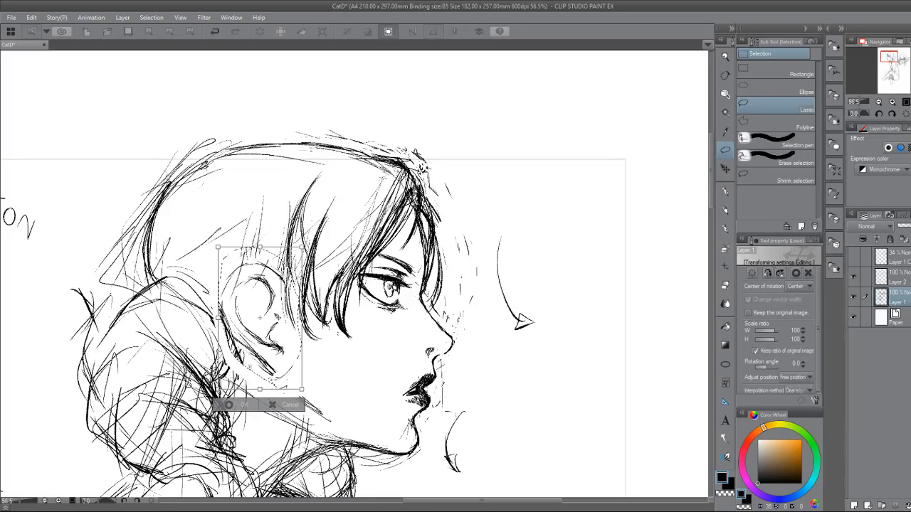
{"action": "left_click_drag", "start_coordinate": [302, 247], "coordinate": [291, 273]}
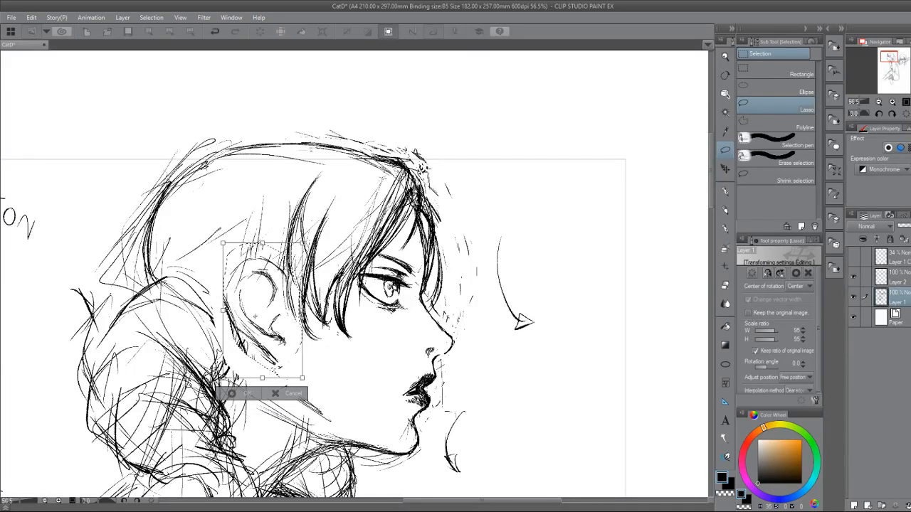
{"action": "left_click_drag", "start_coordinate": [264, 309], "coordinate": [262, 314]}
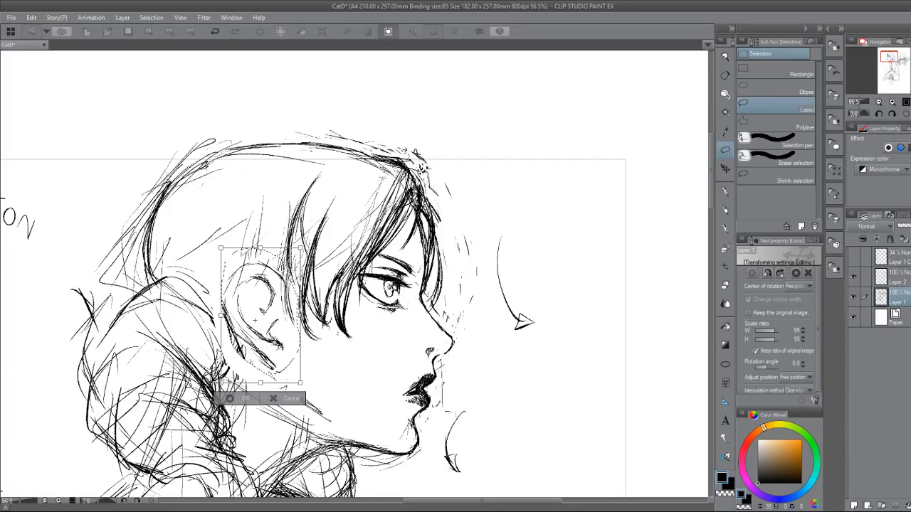
{"action": "left_click", "coordinate": [229, 399]}
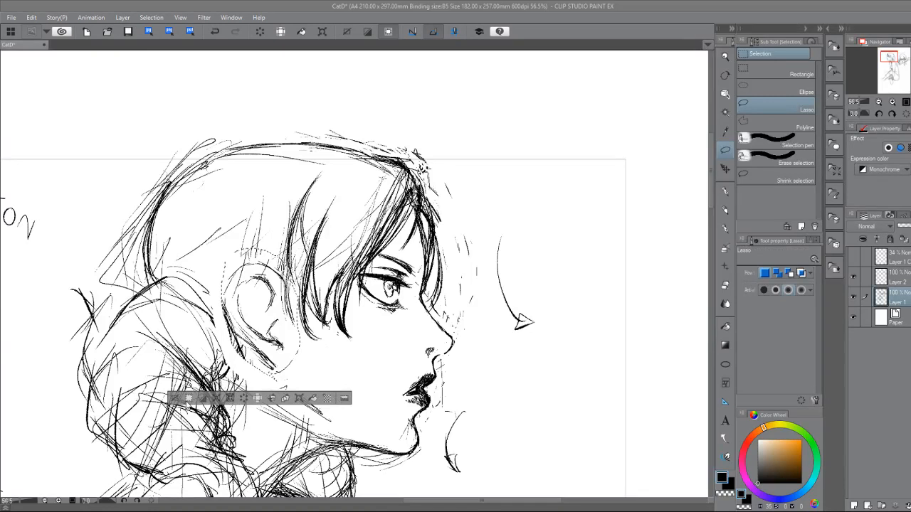
{"action": "left_click", "coordinate": [176, 398]}
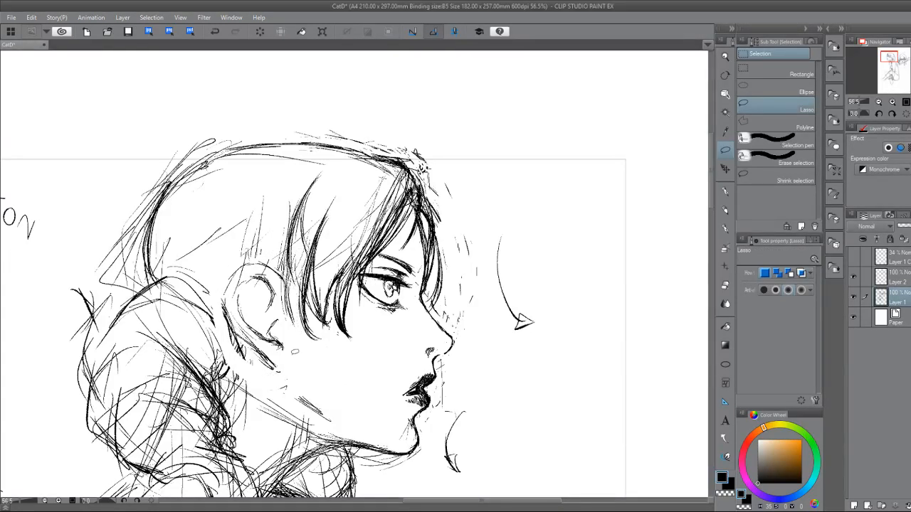
Ink the ear's outer rim, inner fold and lobe with the pen.
{"action": "key", "text": "p"}
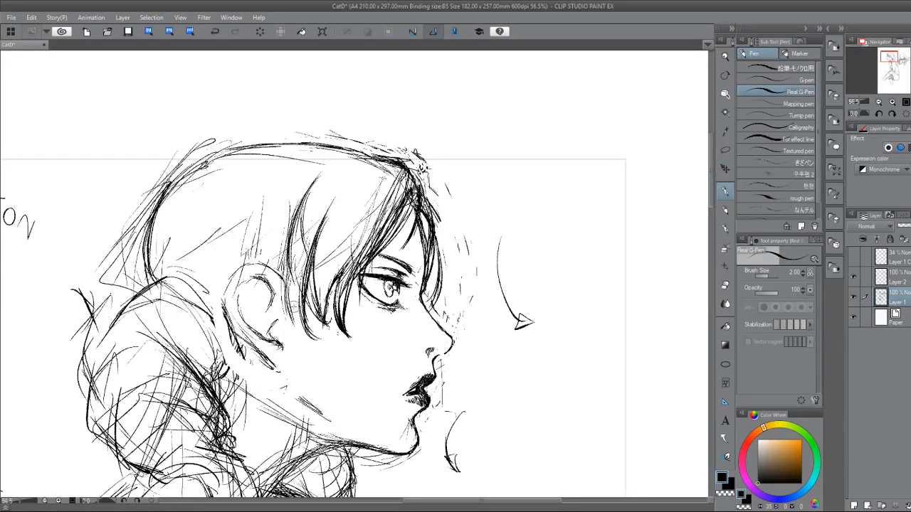
{"action": "left_click_drag", "start_coordinate": [257, 352], "coordinate": [276, 364]}
{"action": "mouse_move", "coordinate": [240, 297]}
{"action": "left_mouse_down"}
{"action": "mouse_move", "coordinate": [231, 270]}
{"action": "mouse_move", "coordinate": [227, 284]}
{"action": "mouse_move", "coordinate": [258, 355]}
{"action": "left_mouse_up"}
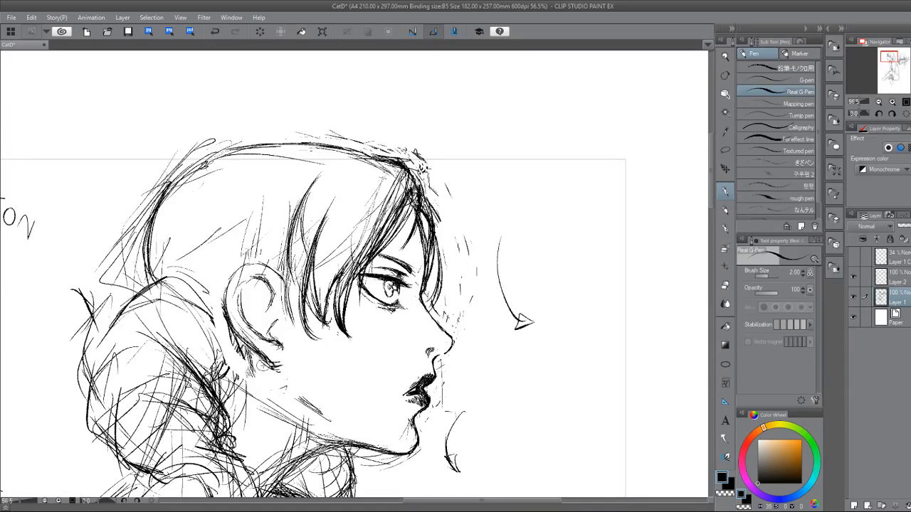
{"action": "scroll", "coordinate": [262, 364], "scroll_direction": "up", "scroll_amount": 1}
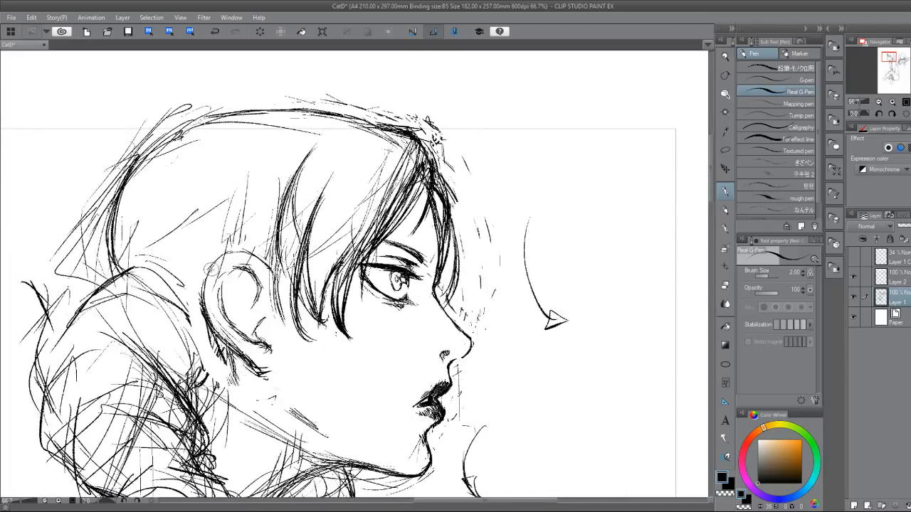
{"action": "mouse_move", "coordinate": [201, 293]}
{"action": "left_mouse_down"}
{"action": "mouse_move", "coordinate": [230, 252]}
{"action": "mouse_move", "coordinate": [250, 256]}
{"action": "left_mouse_up"}
{"action": "mouse_move", "coordinate": [222, 286]}
{"action": "left_mouse_down"}
{"action": "mouse_move", "coordinate": [222, 312]}
{"action": "mouse_move", "coordinate": [237, 326]}
{"action": "left_mouse_up"}
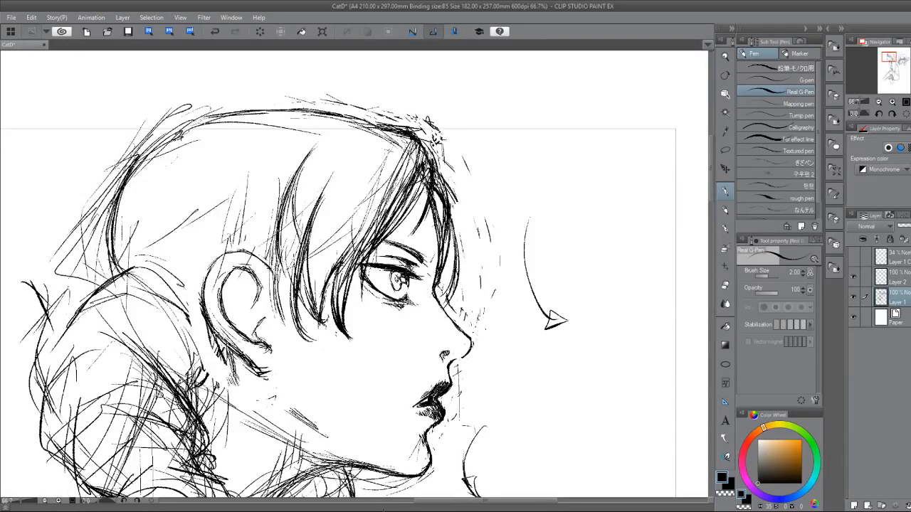
Ink the lower back of the profile head and the loose hair strands sweeping down behind the ear.
{"action": "left_click_drag", "start_coordinate": [342, 284], "coordinate": [383, 255]}
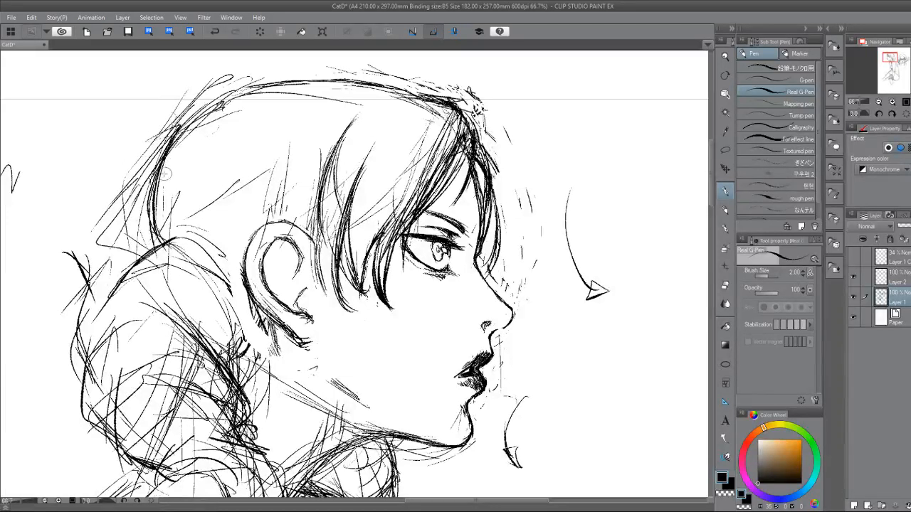
{"action": "left_click_drag", "start_coordinate": [152, 205], "coordinate": [169, 246]}
{"action": "left_click_drag", "start_coordinate": [179, 247], "coordinate": [210, 236]}
{"action": "left_click_drag", "start_coordinate": [294, 209], "coordinate": [301, 226]}
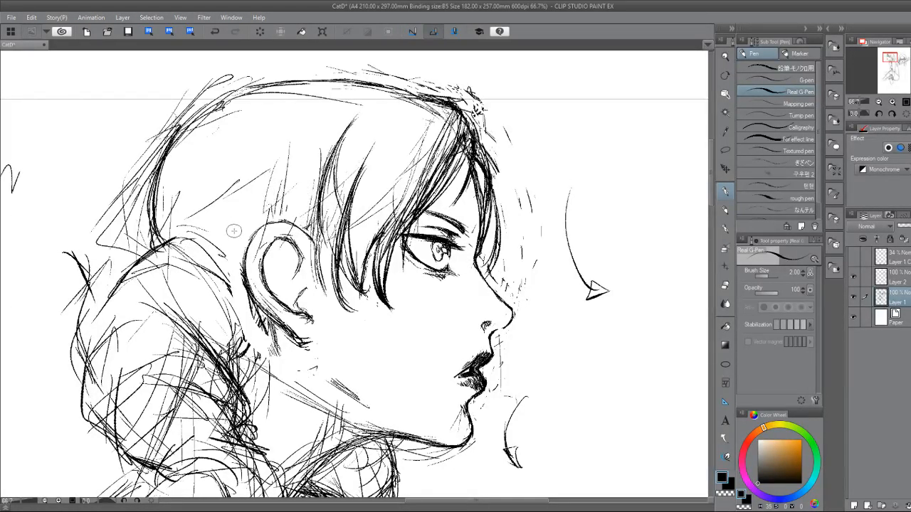
{"action": "left_click_drag", "start_coordinate": [258, 151], "coordinate": [238, 252]}
{"action": "mouse_move", "coordinate": [214, 173]}
{"action": "left_mouse_down"}
{"action": "mouse_move", "coordinate": [212, 206]}
{"action": "mouse_move", "coordinate": [227, 256]}
{"action": "left_mouse_up"}
{"action": "left_click_drag", "start_coordinate": [191, 200], "coordinate": [226, 257]}
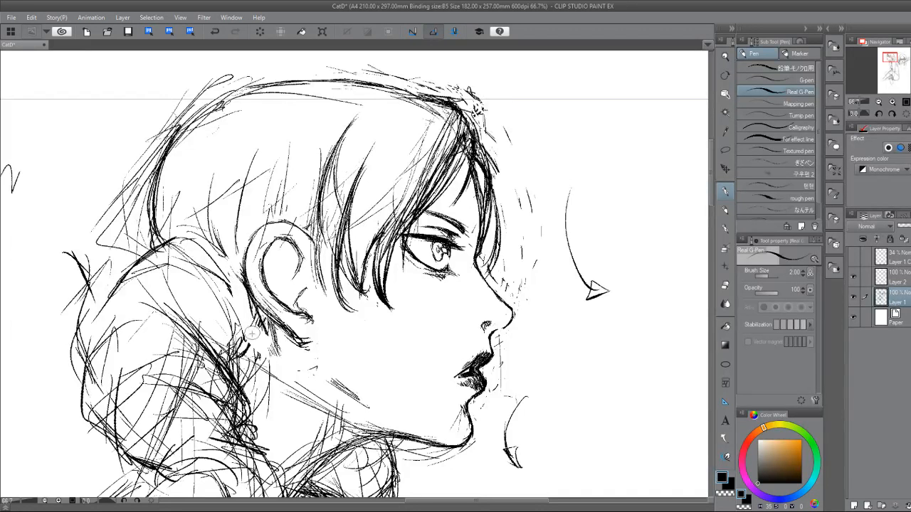
Darken the bun's contour just behind the ear and hatch short lines across the top of the bun.
{"action": "left_click_drag", "start_coordinate": [228, 288], "coordinate": [230, 346]}
{"action": "left_click_drag", "start_coordinate": [199, 248], "coordinate": [232, 324]}
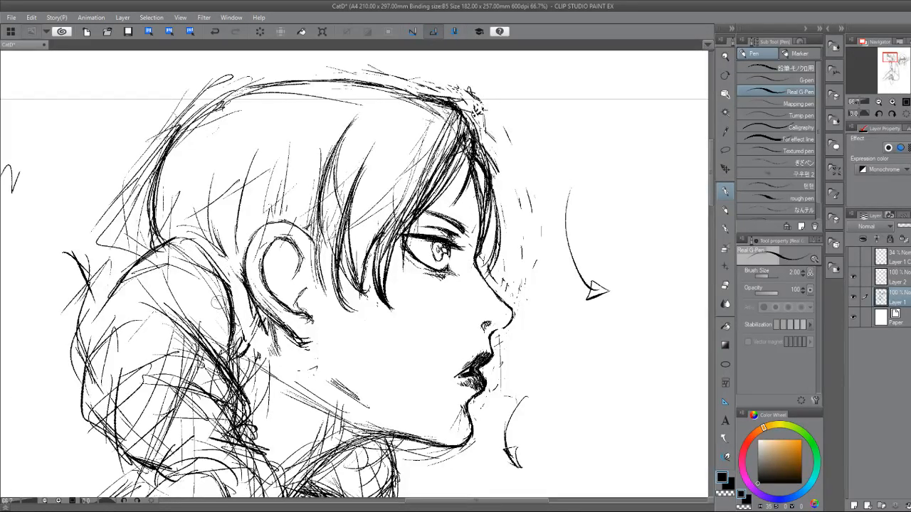
{"action": "left_click_drag", "start_coordinate": [168, 242], "coordinate": [175, 255]}
{"action": "left_click_drag", "start_coordinate": [174, 240], "coordinate": [184, 259]}
{"action": "left_click_drag", "start_coordinate": [183, 242], "coordinate": [195, 258]}
{"action": "mouse_move", "coordinate": [193, 245]}
{"action": "left_mouse_down"}
{"action": "mouse_move", "coordinate": [199, 261]}
{"action": "mouse_move", "coordinate": [146, 260]}
{"action": "mouse_move", "coordinate": [127, 277]}
{"action": "left_mouse_up"}
Ink curved strands along the inner and outer sides of the bun's middle section.
{"action": "left_click_drag", "start_coordinate": [204, 289], "coordinate": [228, 356]}
{"action": "mouse_move", "coordinate": [146, 296]}
{"action": "left_mouse_down"}
{"action": "mouse_move", "coordinate": [216, 359]}
{"action": "mouse_move", "coordinate": [94, 328]}
{"action": "mouse_move", "coordinate": [84, 370]}
{"action": "left_mouse_up"}
{"action": "mouse_move", "coordinate": [121, 313]}
{"action": "left_mouse_down"}
{"action": "mouse_move", "coordinate": [89, 385]}
{"action": "mouse_move", "coordinate": [100, 383]}
{"action": "mouse_move", "coordinate": [84, 365]}
{"action": "left_mouse_up"}
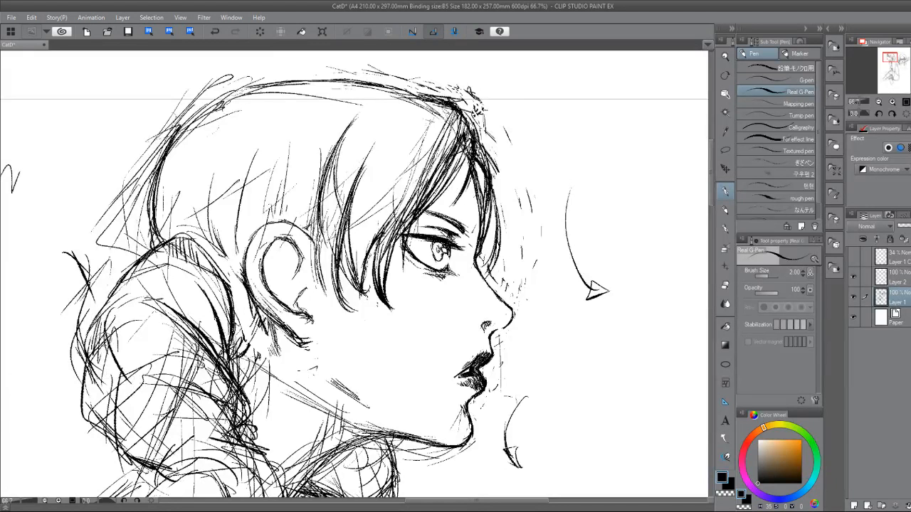
{"action": "left_click_drag", "start_coordinate": [118, 333], "coordinate": [97, 391]}
Add short strokes to the bun's upper edge near the ear and erase the hatching at its top.
{"action": "mouse_move", "coordinate": [356, 274]}
{"action": "left_mouse_down"}
{"action": "mouse_move", "coordinate": [470, 292]}
{"action": "mouse_move", "coordinate": [434, 201]}
{"action": "left_mouse_up"}
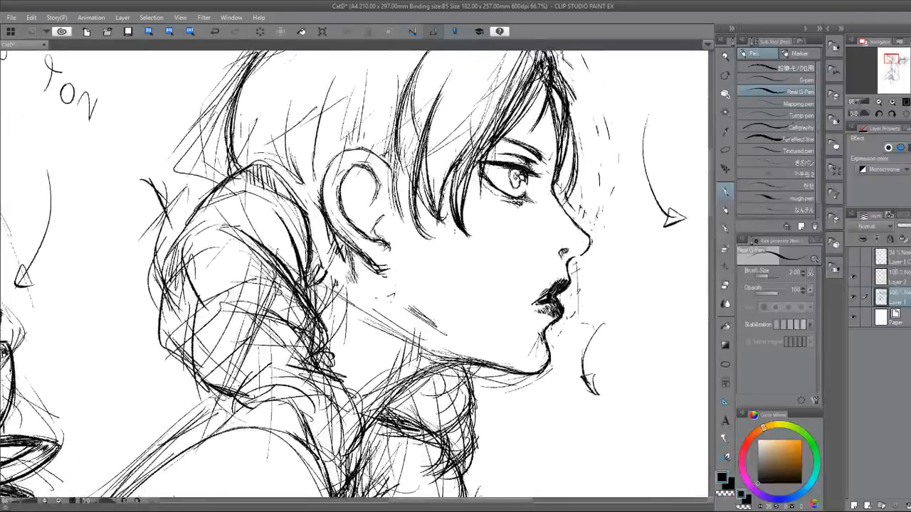
{"action": "left_click_drag", "start_coordinate": [284, 186], "coordinate": [303, 206]}
{"action": "left_click_drag", "start_coordinate": [286, 190], "coordinate": [306, 210]}
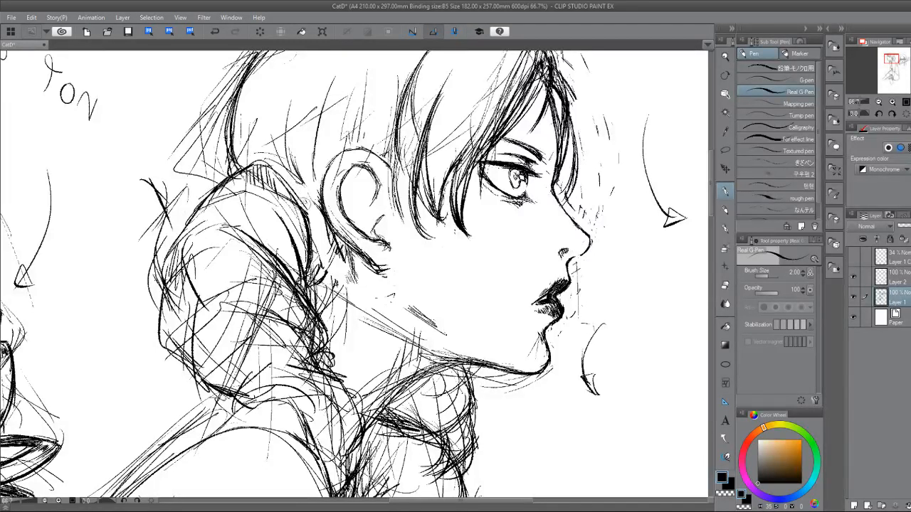
{"action": "key", "text": "e"}
{"action": "left_click_drag", "start_coordinate": [250, 175], "coordinate": [288, 199]}
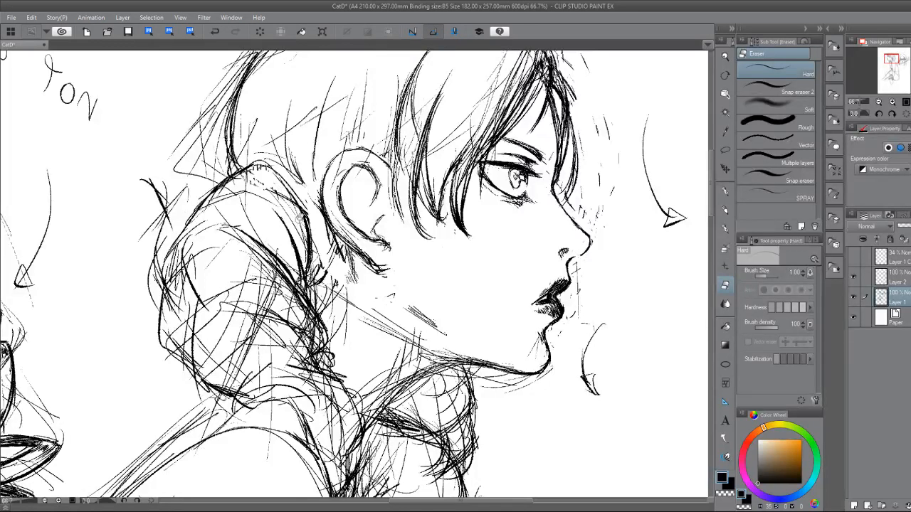
Redraw the bun's top outline with the pen and darken the inner strand curving toward the ear.
{"action": "key", "text": "p"}
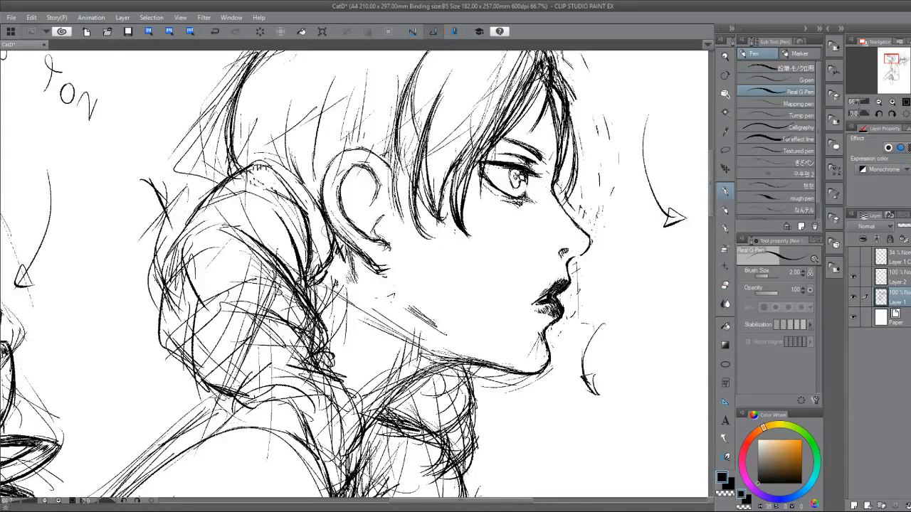
{"action": "mouse_move", "coordinate": [280, 175]}
{"action": "left_mouse_down"}
{"action": "mouse_move", "coordinate": [290, 190]}
{"action": "mouse_move", "coordinate": [267, 174]}
{"action": "mouse_move", "coordinate": [235, 179]}
{"action": "mouse_move", "coordinate": [248, 184]}
{"action": "left_mouse_up"}
{"action": "mouse_move", "coordinate": [252, 172]}
{"action": "left_mouse_down"}
{"action": "mouse_move", "coordinate": [261, 178]}
{"action": "mouse_move", "coordinate": [244, 169]}
{"action": "left_mouse_up"}
{"action": "left_click_drag", "start_coordinate": [214, 199], "coordinate": [232, 183]}
{"action": "left_click_drag", "start_coordinate": [204, 209], "coordinate": [225, 189]}
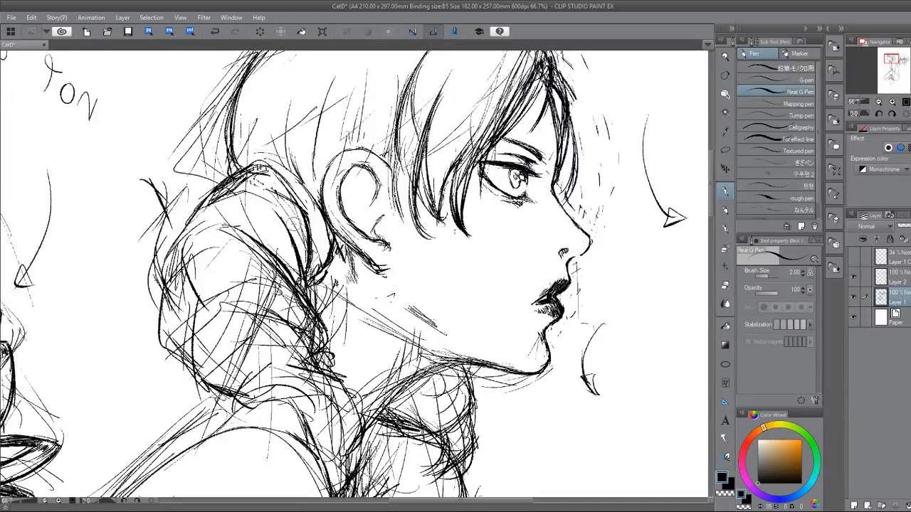
{"action": "left_click_drag", "start_coordinate": [274, 213], "coordinate": [297, 266]}
{"action": "left_click_drag", "start_coordinate": [288, 226], "coordinate": [301, 259]}
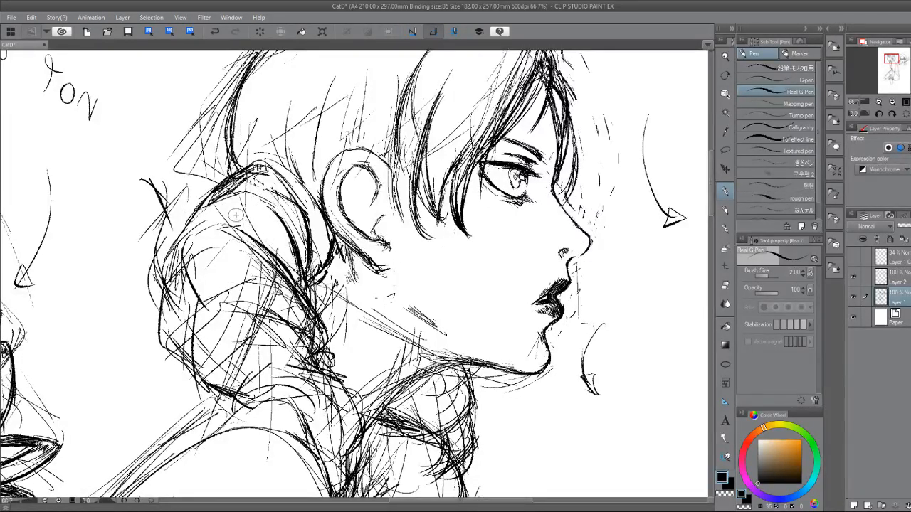
Ink the overlapping locks of the bun, outlining the upper lock and the rounded lower one.
{"action": "left_click_drag", "start_coordinate": [232, 221], "coordinate": [280, 267]}
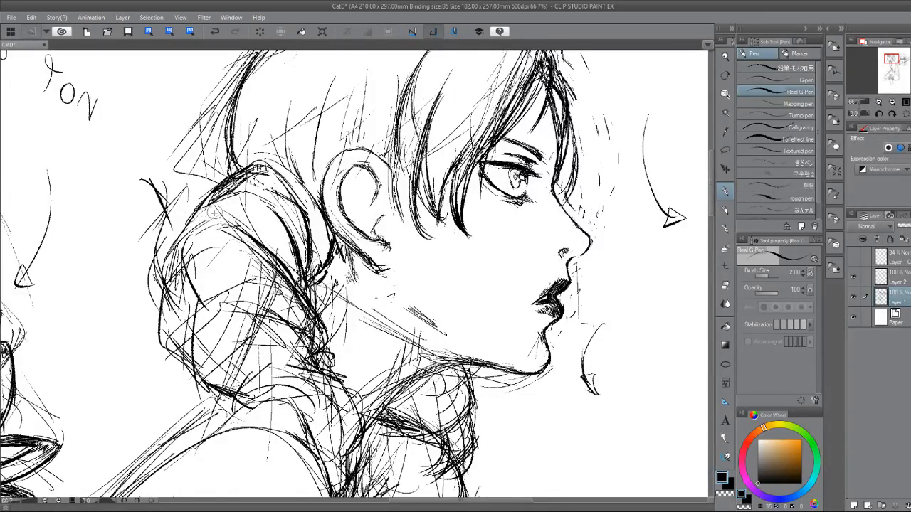
{"action": "left_click_drag", "start_coordinate": [214, 212], "coordinate": [175, 243]}
{"action": "mouse_move", "coordinate": [187, 232]}
{"action": "left_mouse_down"}
{"action": "mouse_move", "coordinate": [166, 267]}
{"action": "mouse_move", "coordinate": [180, 293]}
{"action": "mouse_move", "coordinate": [168, 277]}
{"action": "left_mouse_up"}
{"action": "mouse_move", "coordinate": [166, 270]}
{"action": "left_mouse_down"}
{"action": "mouse_move", "coordinate": [181, 291]}
{"action": "mouse_move", "coordinate": [169, 314]}
{"action": "mouse_move", "coordinate": [217, 270]}
{"action": "mouse_move", "coordinate": [298, 288]}
{"action": "left_mouse_up"}
{"action": "mouse_move", "coordinate": [195, 283]}
{"action": "left_mouse_down"}
{"action": "mouse_move", "coordinate": [173, 310]}
{"action": "mouse_move", "coordinate": [186, 353]}
{"action": "left_mouse_up"}
{"action": "mouse_move", "coordinate": [177, 321]}
{"action": "left_mouse_down"}
{"action": "mouse_move", "coordinate": [203, 305]}
{"action": "mouse_move", "coordinate": [290, 296]}
{"action": "left_mouse_up"}
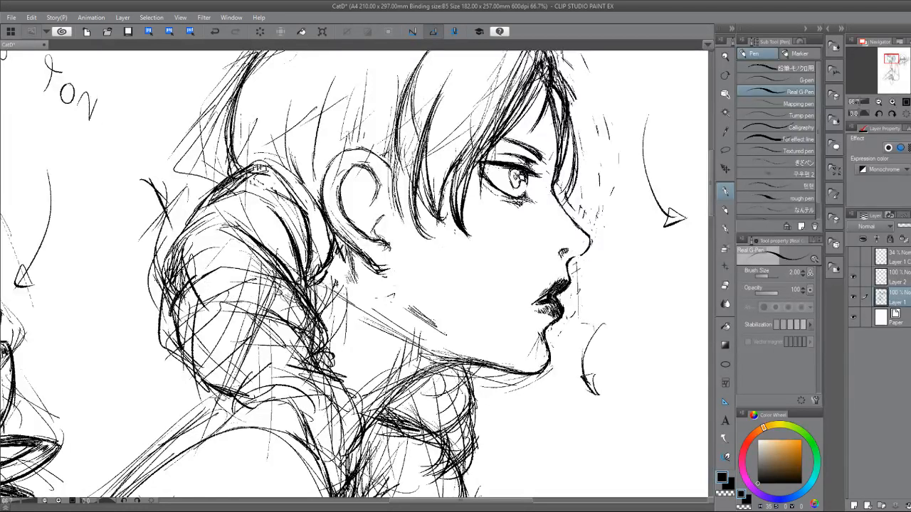
Erase rough lines along the bun's outer edge and redraw its upper contour with tighter pen strokes.
{"action": "key", "text": "e"}
{"action": "mouse_move", "coordinate": [187, 261]}
{"action": "left_mouse_down"}
{"action": "mouse_move", "coordinate": [160, 310]}
{"action": "mouse_move", "coordinate": [159, 294]}
{"action": "mouse_move", "coordinate": [163, 322]}
{"action": "left_mouse_up"}
{"action": "key", "text": "p"}
{"action": "left_click_drag", "start_coordinate": [209, 199], "coordinate": [188, 232]}
{"action": "left_click_drag", "start_coordinate": [217, 188], "coordinate": [191, 218]}
{"action": "key", "text": "e"}
{"action": "mouse_move", "coordinate": [216, 188]}
{"action": "left_mouse_down"}
{"action": "mouse_move", "coordinate": [195, 216]}
{"action": "mouse_move", "coordinate": [214, 194]}
{"action": "mouse_move", "coordinate": [219, 199]}
{"action": "left_mouse_up"}
{"action": "key", "text": "p"}
{"action": "left_click_drag", "start_coordinate": [235, 191], "coordinate": [201, 224]}
{"action": "left_click_drag", "start_coordinate": [219, 199], "coordinate": [189, 233]}
{"action": "mouse_move", "coordinate": [207, 210]}
{"action": "left_mouse_down"}
{"action": "mouse_move", "coordinate": [175, 281]}
{"action": "mouse_move", "coordinate": [161, 282]}
{"action": "left_mouse_up"}
Erase the stray outer lines beside the bun and ink strands inside its upper lock.
{"action": "key", "text": "e"}
{"action": "left_click_drag", "start_coordinate": [186, 228], "coordinate": [169, 260]}
{"action": "mouse_move", "coordinate": [187, 248]}
{"action": "left_mouse_down"}
{"action": "mouse_move", "coordinate": [161, 288]}
{"action": "mouse_move", "coordinate": [170, 306]}
{"action": "left_mouse_up"}
{"action": "key", "text": "p"}
{"action": "left_click_drag", "start_coordinate": [219, 227], "coordinate": [199, 252]}
{"action": "mouse_move", "coordinate": [249, 231]}
{"action": "left_mouse_down"}
{"action": "mouse_move", "coordinate": [218, 258]}
{"action": "mouse_move", "coordinate": [203, 242]}
{"action": "left_mouse_up"}
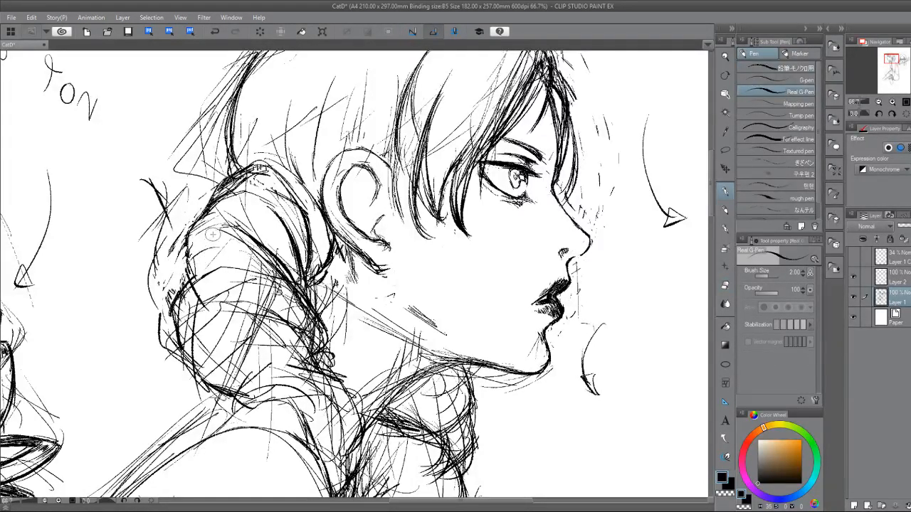
Ink the diagonal fold between the bun's upper locks and erase the excess lines along it.
{"action": "mouse_move", "coordinate": [226, 212]}
{"action": "left_mouse_down"}
{"action": "mouse_move", "coordinate": [187, 245]}
{"action": "mouse_move", "coordinate": [197, 231]}
{"action": "mouse_move", "coordinate": [274, 253]}
{"action": "left_mouse_up"}
{"action": "left_click_drag", "start_coordinate": [250, 228], "coordinate": [285, 267]}
{"action": "key", "text": "e"}
{"action": "left_click_drag", "start_coordinate": [233, 220], "coordinate": [267, 252]}
{"action": "left_click_drag", "start_coordinate": [247, 228], "coordinate": [282, 262]}
{"action": "key", "text": "p"}
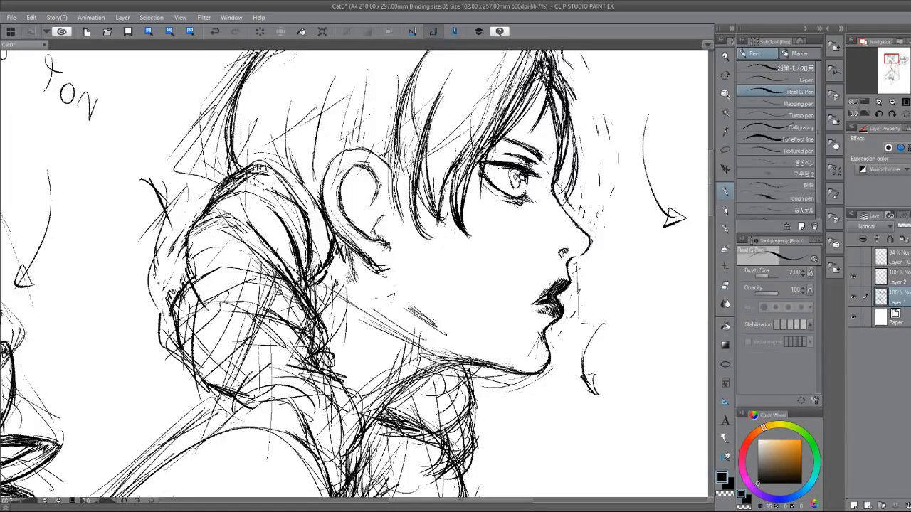
Darken the outer edge of the bun's middle lock and ink the arched outline of the lower lock.
{"action": "left_click_drag", "start_coordinate": [226, 210], "coordinate": [187, 264]}
{"action": "mouse_move", "coordinate": [215, 226]}
{"action": "left_mouse_down"}
{"action": "mouse_move", "coordinate": [189, 278]}
{"action": "mouse_move", "coordinate": [188, 244]}
{"action": "mouse_move", "coordinate": [190, 275]}
{"action": "left_mouse_up"}
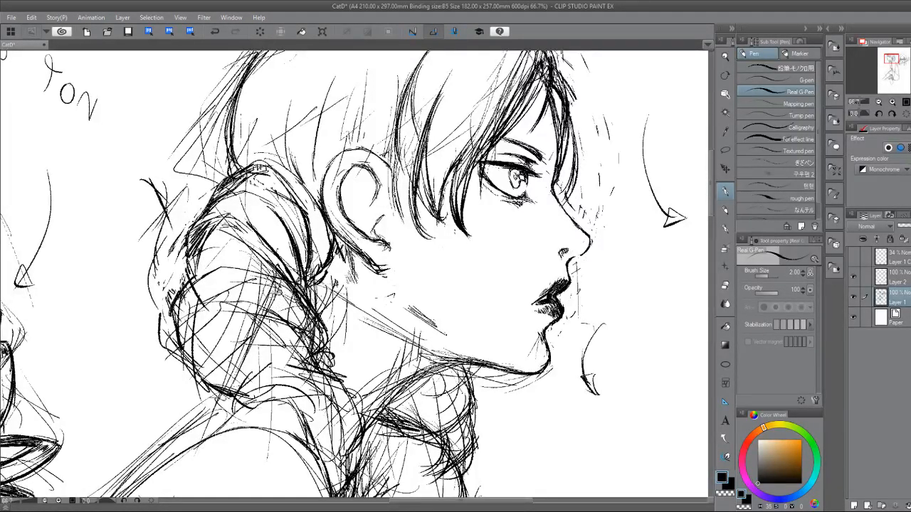
{"action": "mouse_move", "coordinate": [280, 284]}
{"action": "left_mouse_down"}
{"action": "mouse_move", "coordinate": [262, 316]}
{"action": "mouse_move", "coordinate": [208, 285]}
{"action": "mouse_move", "coordinate": [204, 292]}
{"action": "left_mouse_up"}
{"action": "left_click_drag", "start_coordinate": [278, 282], "coordinate": [243, 312]}
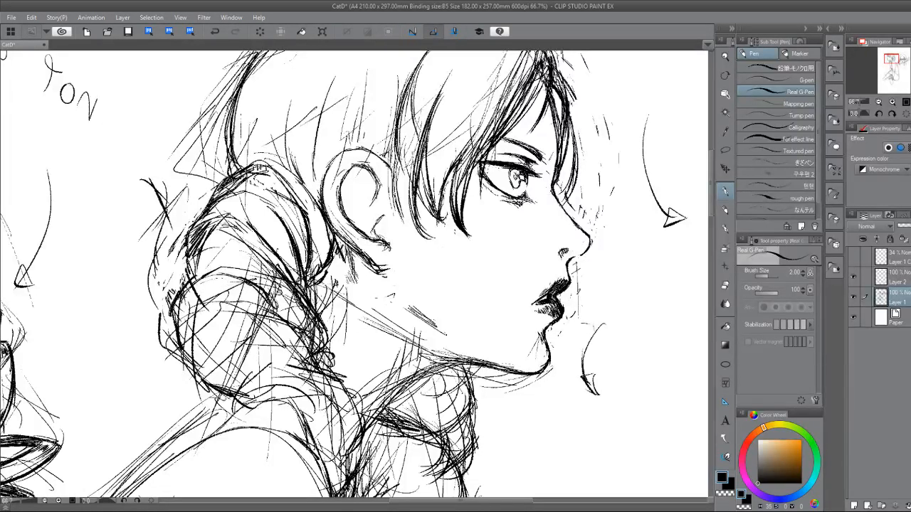
{"action": "mouse_move", "coordinate": [237, 274]}
{"action": "left_mouse_down"}
{"action": "mouse_move", "coordinate": [198, 288]}
{"action": "mouse_move", "coordinate": [189, 319]}
{"action": "left_mouse_up"}
{"action": "mouse_move", "coordinate": [198, 287]}
{"action": "left_mouse_down"}
{"action": "mouse_move", "coordinate": [171, 317]}
{"action": "mouse_move", "coordinate": [182, 339]}
{"action": "left_mouse_up"}
{"action": "left_click_drag", "start_coordinate": [292, 292], "coordinate": [269, 321]}
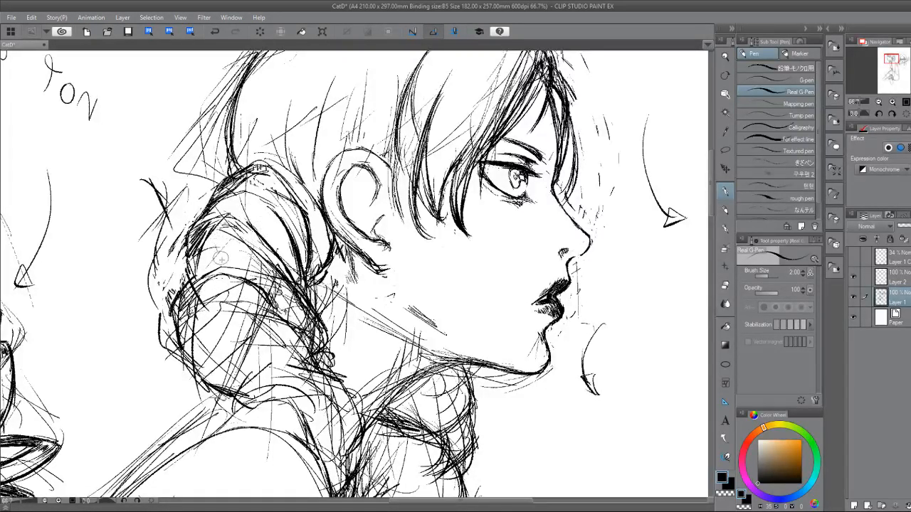
Ink the inner fold of the bun's middle lock and shade the creases at both its ends.
{"action": "mouse_move", "coordinate": [215, 229]}
{"action": "left_mouse_down"}
{"action": "mouse_move", "coordinate": [238, 270]}
{"action": "mouse_move", "coordinate": [273, 281]}
{"action": "left_mouse_up"}
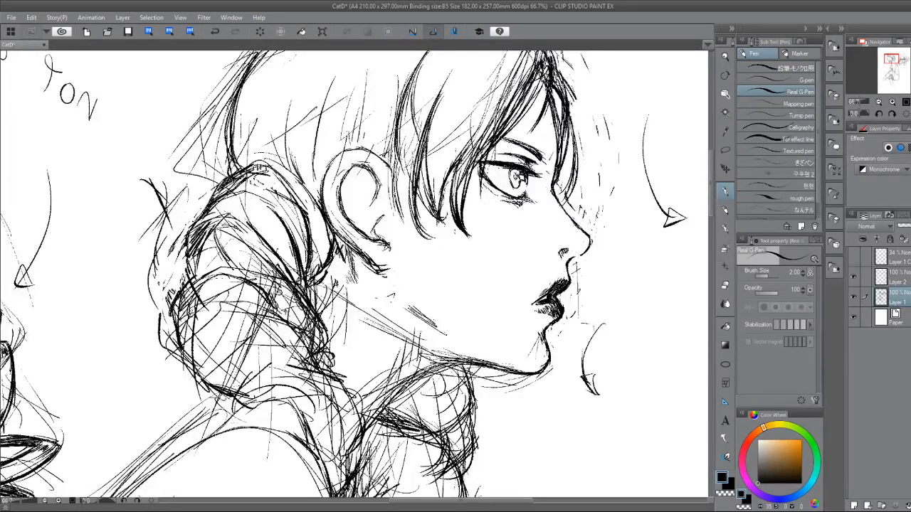
{"action": "left_click_drag", "start_coordinate": [218, 229], "coordinate": [205, 258]}
{"action": "left_click_drag", "start_coordinate": [296, 272], "coordinate": [278, 296]}
Draw the ear's inner folds and shading, and darken its front edge beneath the side hair.
{"action": "left_click_drag", "start_coordinate": [361, 170], "coordinate": [370, 190]}
{"action": "left_click_drag", "start_coordinate": [363, 175], "coordinate": [377, 194]}
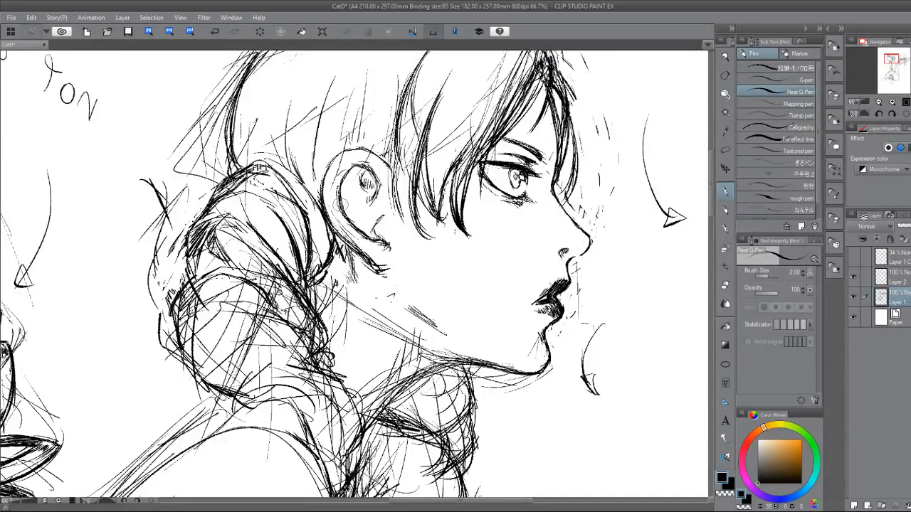
{"action": "mouse_move", "coordinate": [342, 203]}
{"action": "left_mouse_down"}
{"action": "mouse_move", "coordinate": [367, 214]}
{"action": "mouse_move", "coordinate": [360, 199]}
{"action": "mouse_move", "coordinate": [358, 215]}
{"action": "left_mouse_up"}
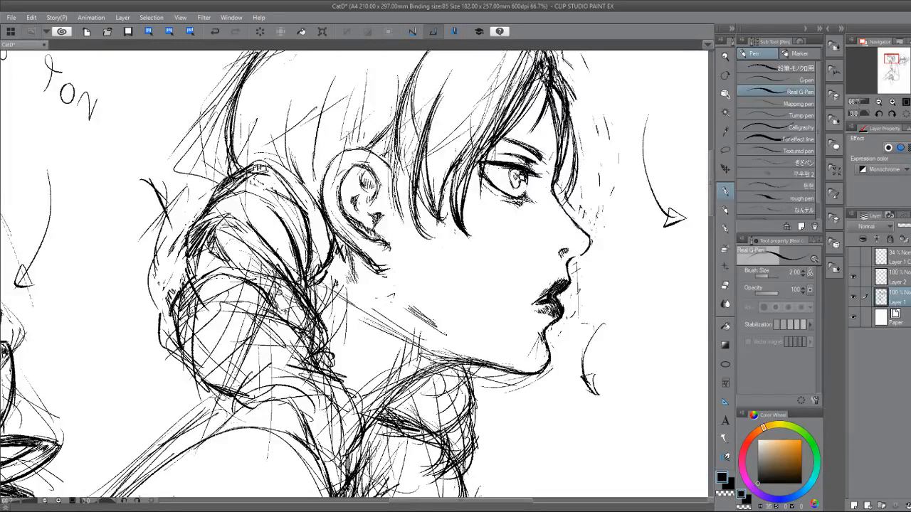
{"action": "mouse_move", "coordinate": [376, 145]}
{"action": "left_mouse_down"}
{"action": "mouse_move", "coordinate": [381, 209]}
{"action": "mouse_move", "coordinate": [391, 214]}
{"action": "left_mouse_up"}
{"action": "left_click_drag", "start_coordinate": [376, 182], "coordinate": [381, 213]}
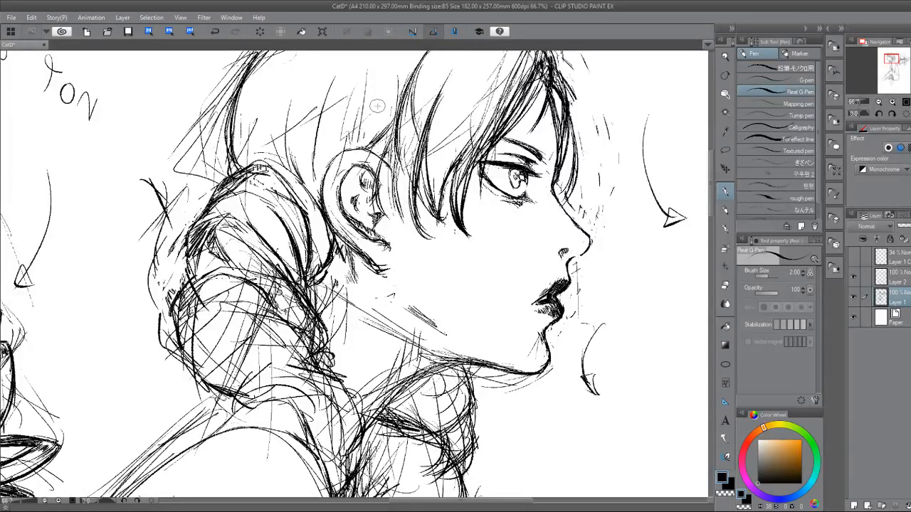
Ink the hair strands sweeping over the top of the ear and down behind it to the bun.
{"action": "left_click_drag", "start_coordinate": [360, 125], "coordinate": [325, 182]}
{"action": "left_click_drag", "start_coordinate": [328, 142], "coordinate": [322, 192]}
{"action": "left_click_drag", "start_coordinate": [330, 148], "coordinate": [322, 175]}
{"action": "left_click_drag", "start_coordinate": [367, 119], "coordinate": [341, 149]}
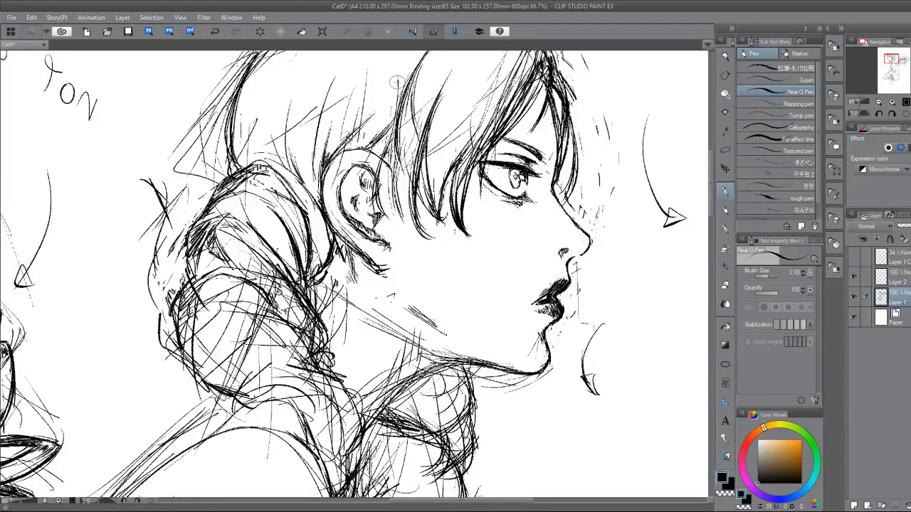
{"action": "mouse_move", "coordinate": [314, 115]}
{"action": "left_mouse_down"}
{"action": "mouse_move", "coordinate": [308, 171]}
{"action": "mouse_move", "coordinate": [321, 182]}
{"action": "left_mouse_up"}
{"action": "mouse_move", "coordinate": [311, 149]}
{"action": "left_mouse_down"}
{"action": "mouse_move", "coordinate": [322, 184]}
{"action": "mouse_move", "coordinate": [313, 204]}
{"action": "left_mouse_up"}
{"action": "mouse_move", "coordinate": [310, 94]}
{"action": "left_mouse_down"}
{"action": "mouse_move", "coordinate": [290, 119]}
{"action": "mouse_move", "coordinate": [293, 174]}
{"action": "mouse_move", "coordinate": [311, 185]}
{"action": "left_mouse_up"}
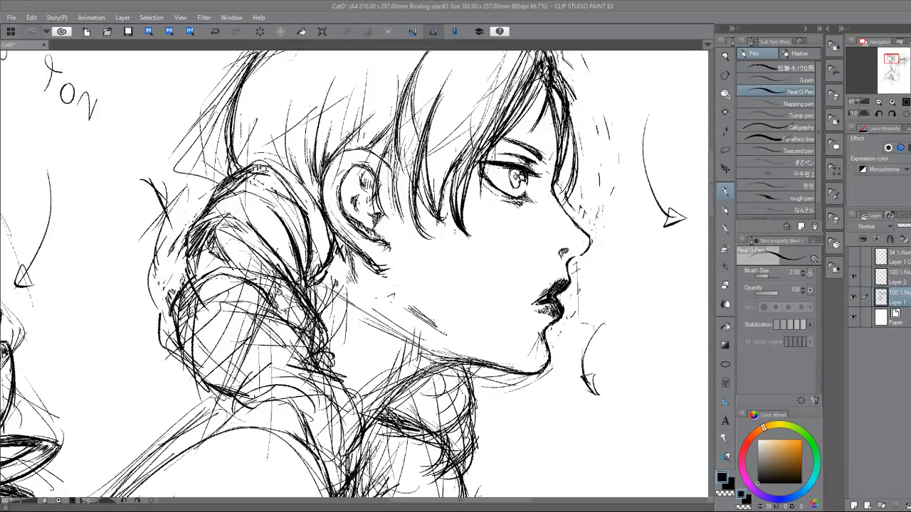
{"action": "left_click_drag", "start_coordinate": [287, 113], "coordinate": [307, 183]}
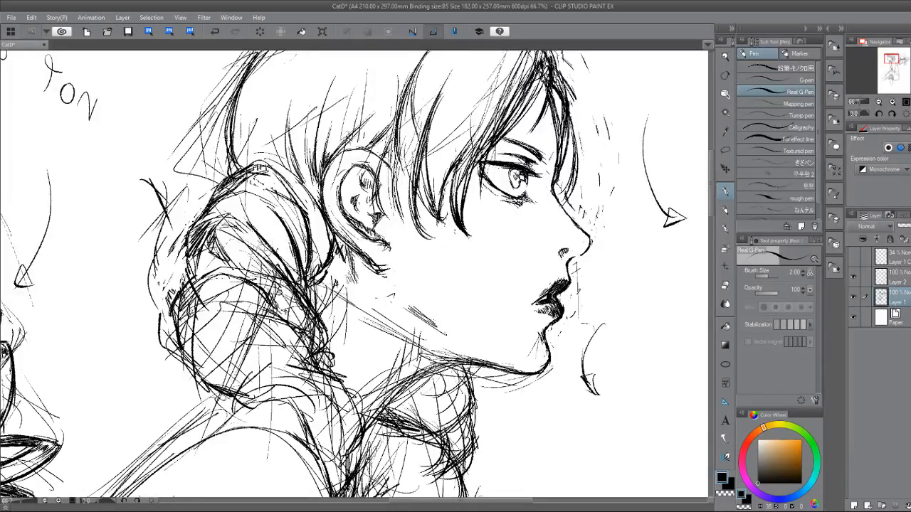
Ink the dark inner strands of the bun beside the ear and the lock's lower tip.
{"action": "mouse_move", "coordinate": [281, 216]}
{"action": "left_mouse_down"}
{"action": "mouse_move", "coordinate": [291, 217]}
{"action": "mouse_move", "coordinate": [301, 251]}
{"action": "mouse_move", "coordinate": [283, 269]}
{"action": "mouse_move", "coordinate": [293, 267]}
{"action": "left_mouse_up"}
{"action": "left_click_drag", "start_coordinate": [291, 233], "coordinate": [306, 260]}
{"action": "left_click_drag", "start_coordinate": [298, 246], "coordinate": [346, 273]}
{"action": "left_click_drag", "start_coordinate": [311, 275], "coordinate": [326, 287]}
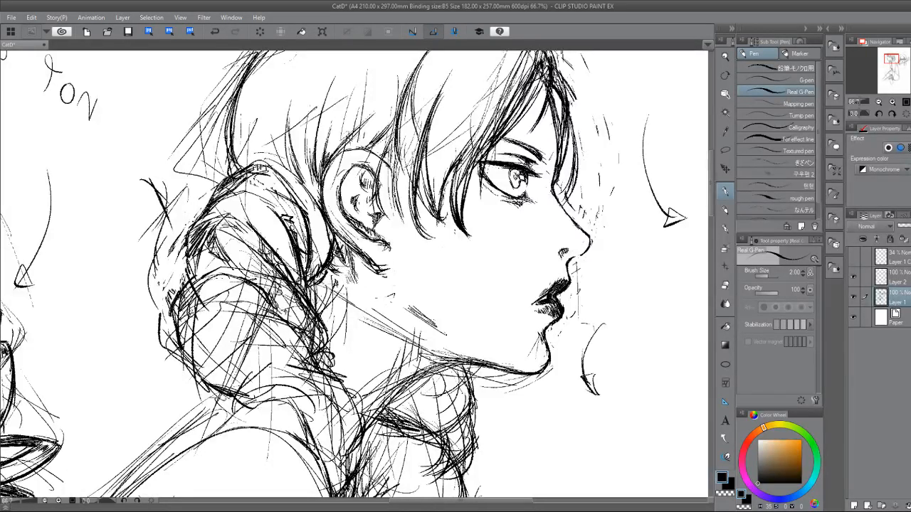
Clean up and densely hatch the short nape hair between the earlobe and the bun.
{"action": "left_click_drag", "start_coordinate": [336, 249], "coordinate": [351, 262]}
{"action": "key", "text": "e"}
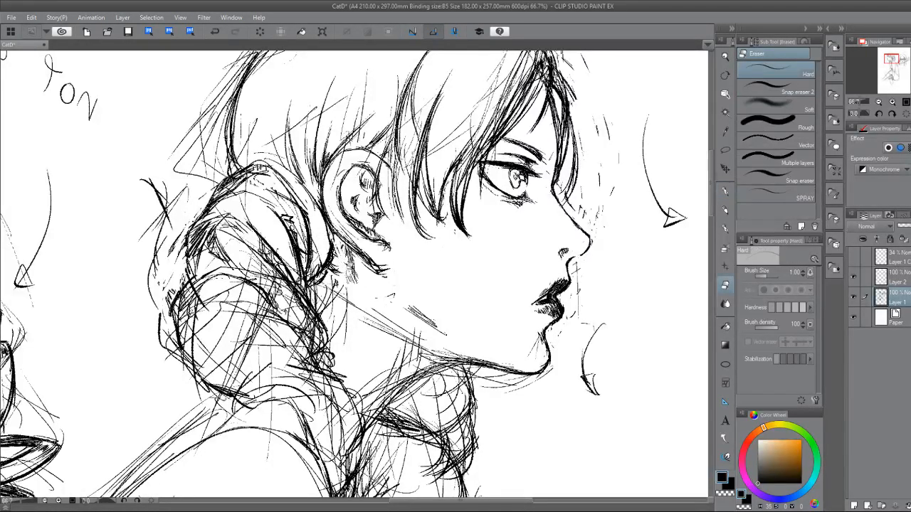
{"action": "key", "text": "p"}
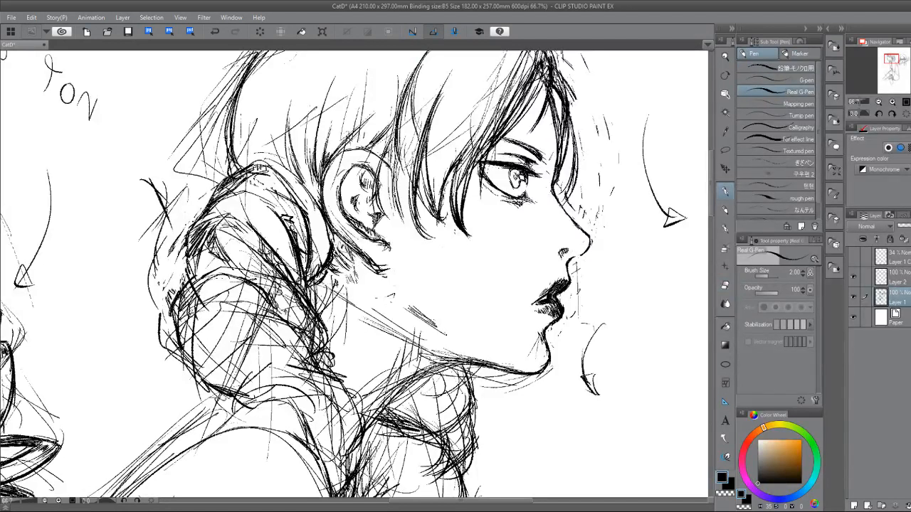
{"action": "left_click_drag", "start_coordinate": [343, 240], "coordinate": [361, 268]}
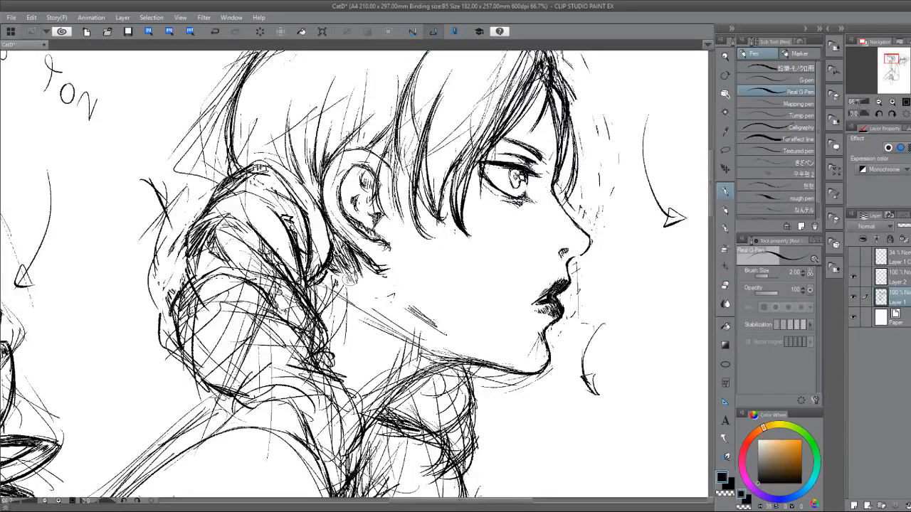
{"action": "mouse_move", "coordinate": [337, 261]}
{"action": "left_mouse_down"}
{"action": "mouse_move", "coordinate": [331, 281]}
{"action": "mouse_move", "coordinate": [310, 296]}
{"action": "mouse_move", "coordinate": [321, 288]}
{"action": "left_mouse_up"}
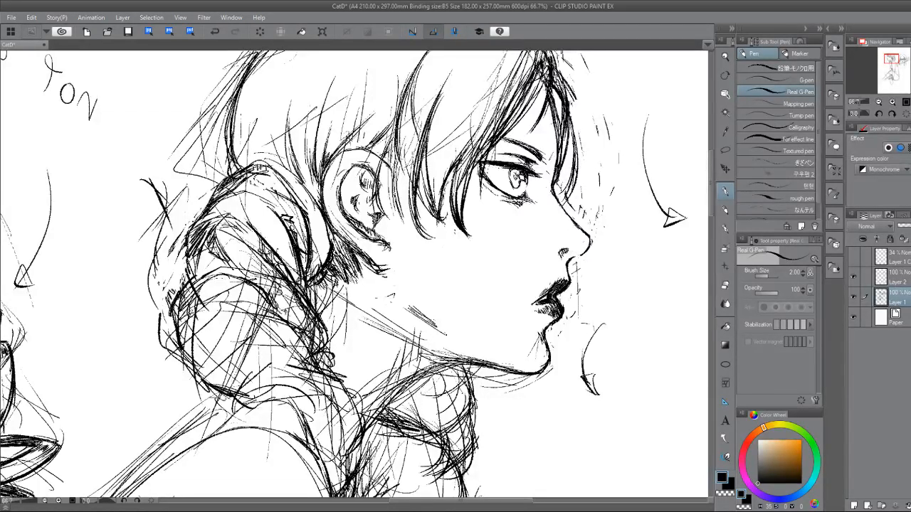
Ink the rear jaw contour below the profile character's ear and hatch the shadow beneath it onto the neck.
{"action": "scroll", "coordinate": [384, 355], "scroll_direction": "down", "scroll_amount": 2}
{"action": "left_click_drag", "start_coordinate": [384, 355], "coordinate": [480, 291]}
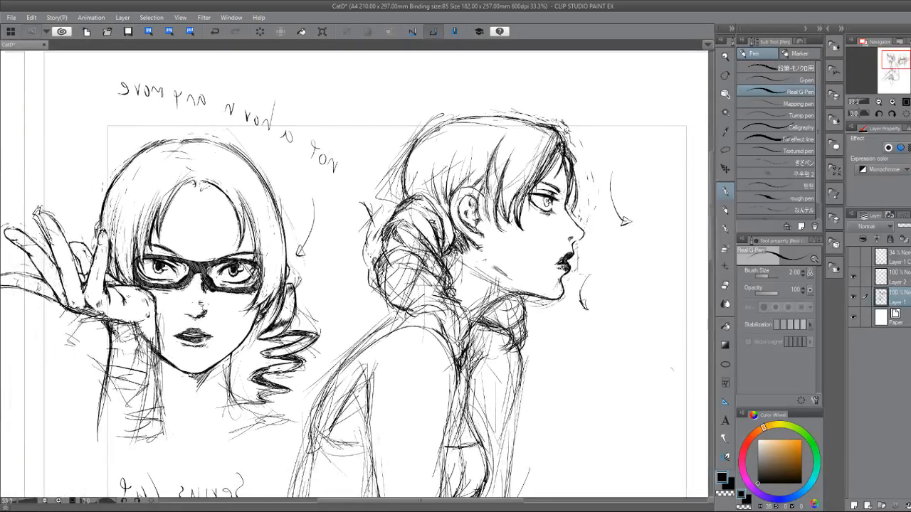
{"action": "left_click_drag", "start_coordinate": [481, 291], "coordinate": [355, 268]}
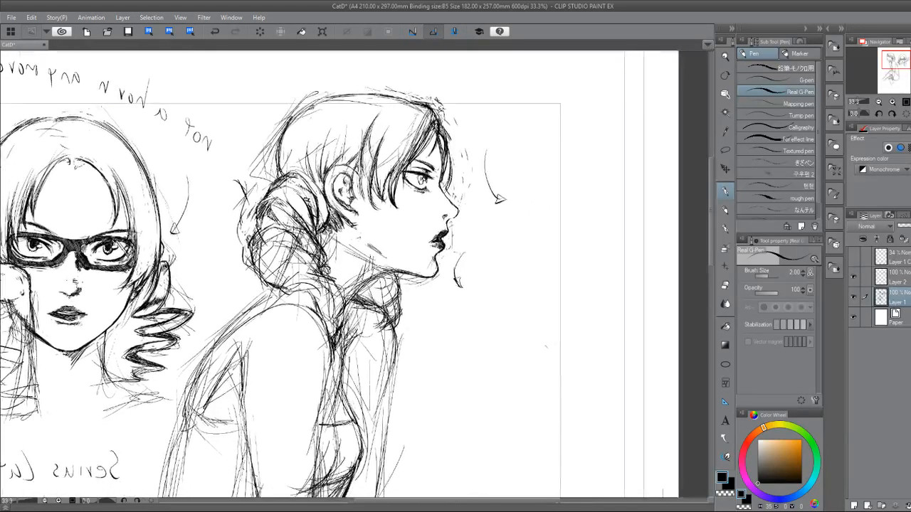
{"action": "left_click_drag", "start_coordinate": [463, 306], "coordinate": [445, 206]}
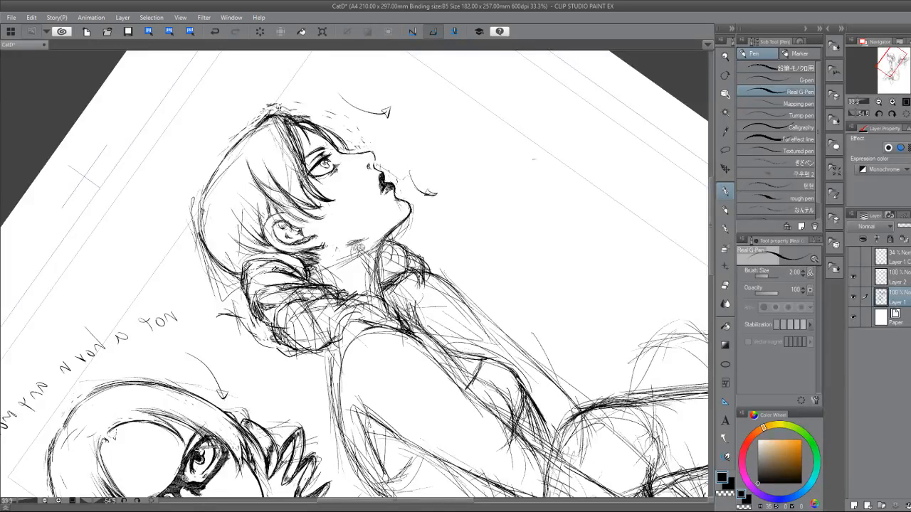
{"action": "left_click_drag", "start_coordinate": [445, 207], "coordinate": [378, 290]}
{"action": "scroll", "coordinate": [384, 321], "scroll_direction": "up", "scroll_amount": 2}
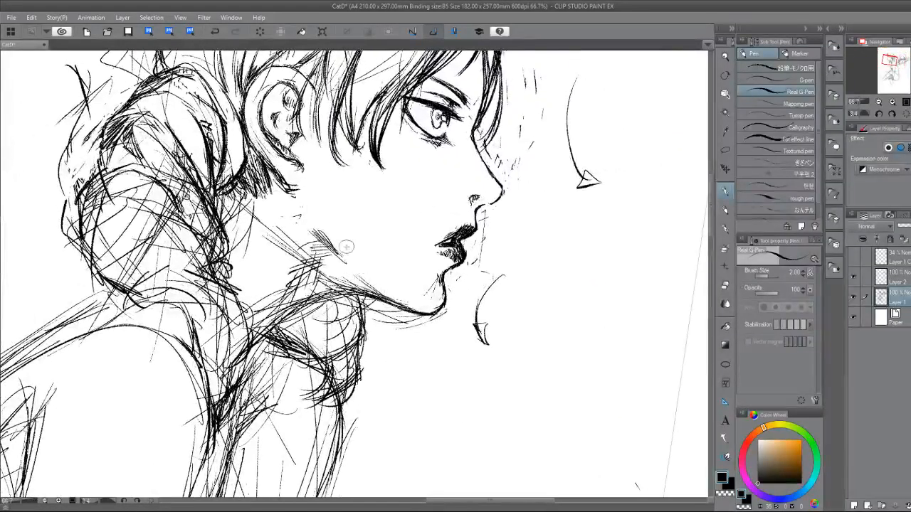
{"action": "left_click_drag", "start_coordinate": [323, 229], "coordinate": [313, 243]}
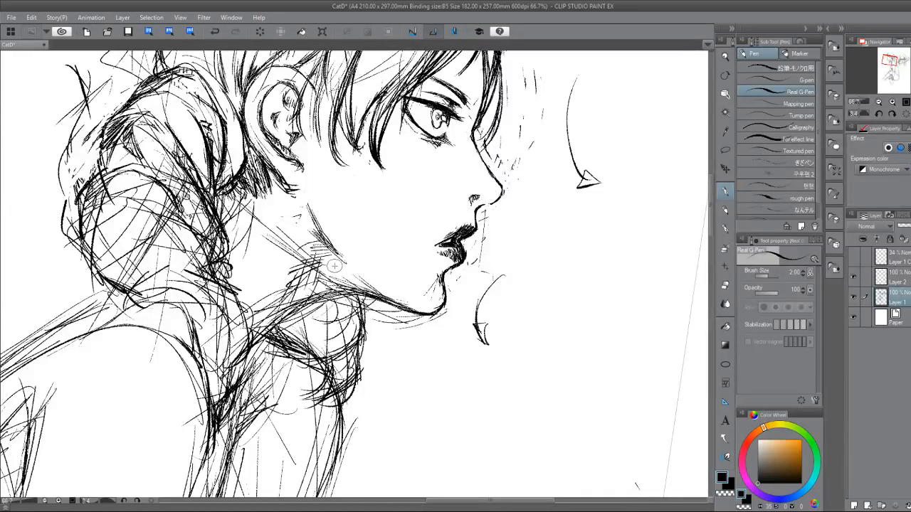
{"action": "left_click_drag", "start_coordinate": [455, 313], "coordinate": [456, 236]}
{"action": "left_click_drag", "start_coordinate": [399, 285], "coordinate": [388, 250]}
{"action": "mouse_move", "coordinate": [268, 222]}
{"action": "left_mouse_down"}
{"action": "mouse_move", "coordinate": [275, 242]}
{"action": "mouse_move", "coordinate": [266, 237]}
{"action": "mouse_move", "coordinate": [289, 272]}
{"action": "mouse_move", "coordinate": [279, 329]}
{"action": "left_mouse_up"}
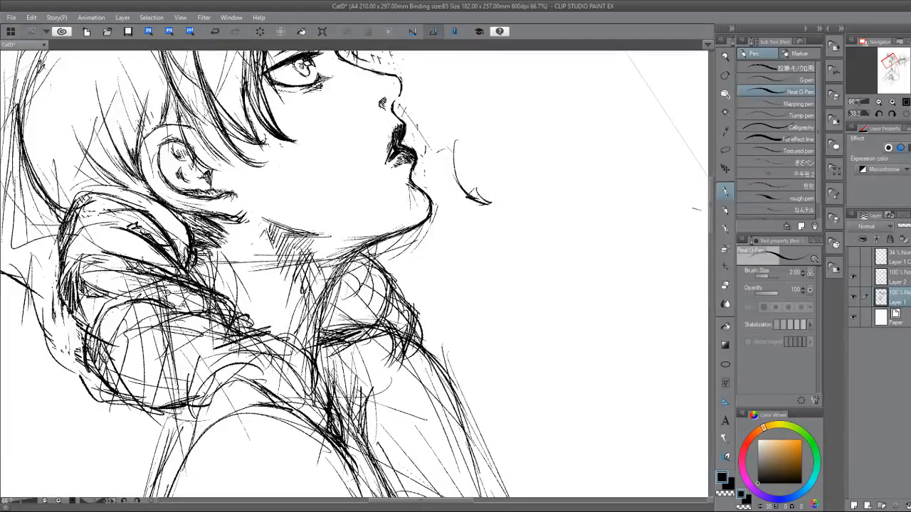
Ink the front neck contour from under the chin down to the collar, and darken the back line below the bun.
{"action": "mouse_move", "coordinate": [332, 282]}
{"action": "left_mouse_down"}
{"action": "mouse_move", "coordinate": [320, 326]}
{"action": "mouse_move", "coordinate": [313, 319]}
{"action": "left_mouse_up"}
{"action": "left_click_drag", "start_coordinate": [338, 257], "coordinate": [313, 387]}
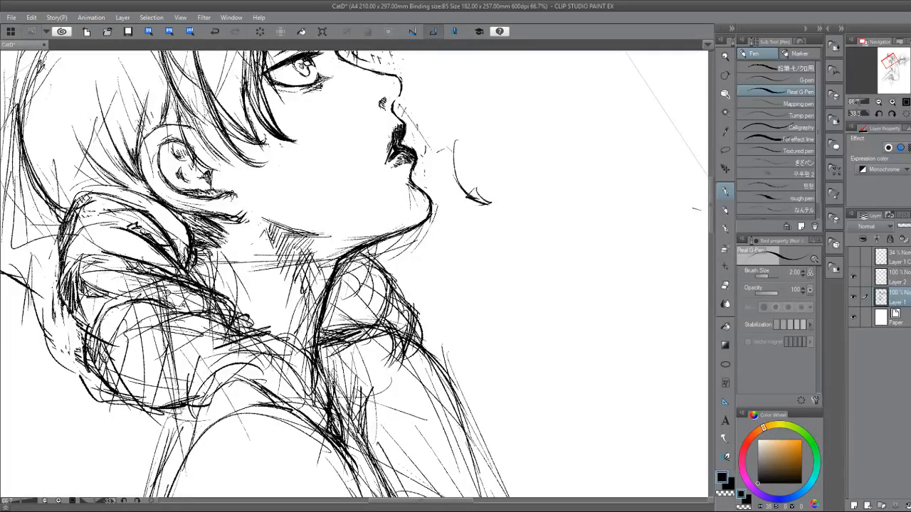
{"action": "left_click_drag", "start_coordinate": [175, 407], "coordinate": [155, 444]}
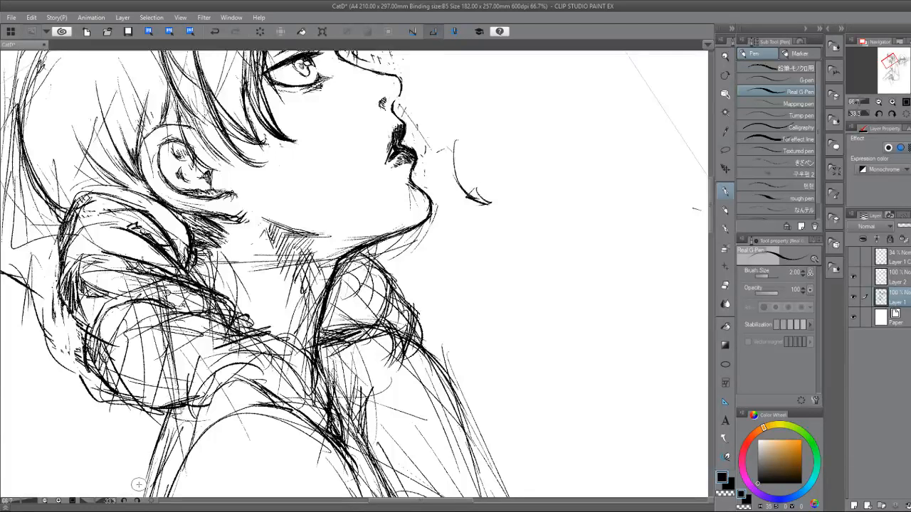
{"action": "left_click_drag", "start_coordinate": [139, 485], "coordinate": [134, 302]}
Add fine hatched shading beneath the profile character's eye.
{"action": "left_click_drag", "start_coordinate": [285, 331], "coordinate": [213, 331]}
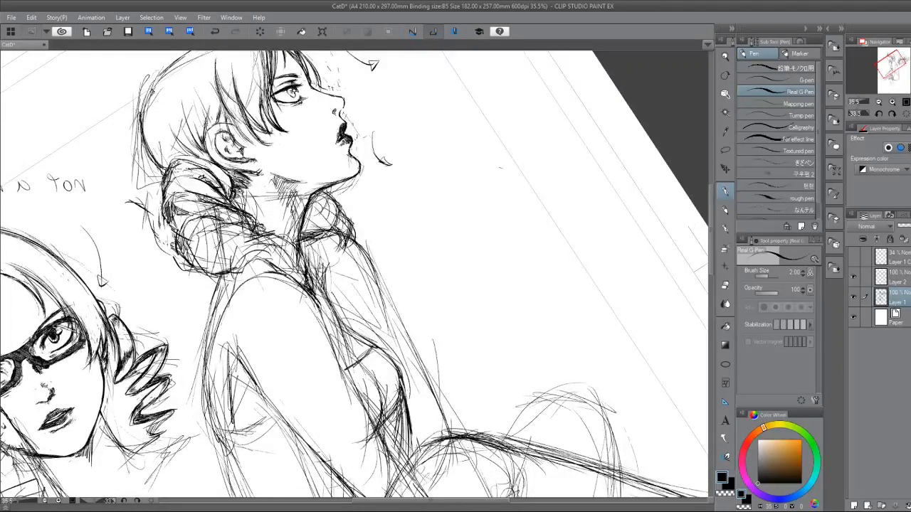
{"action": "left_click_drag", "start_coordinate": [500, 168], "coordinate": [569, 284]}
{"action": "left_click_drag", "start_coordinate": [478, 320], "coordinate": [516, 305]}
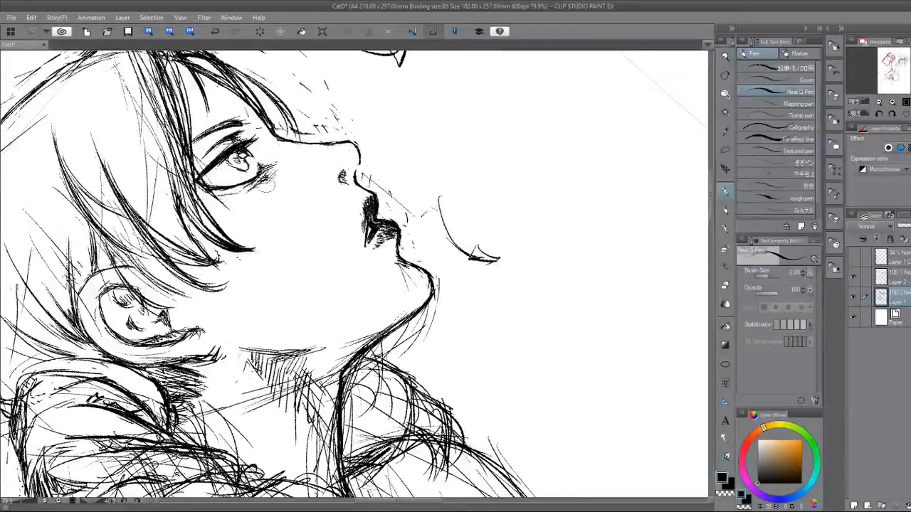
{"action": "left_click_drag", "start_coordinate": [293, 183], "coordinate": [492, 327]}
{"action": "left_click_drag", "start_coordinate": [352, 390], "coordinate": [491, 305]}
{"action": "scroll", "coordinate": [490, 305], "scroll_direction": "down", "scroll_amount": 5}
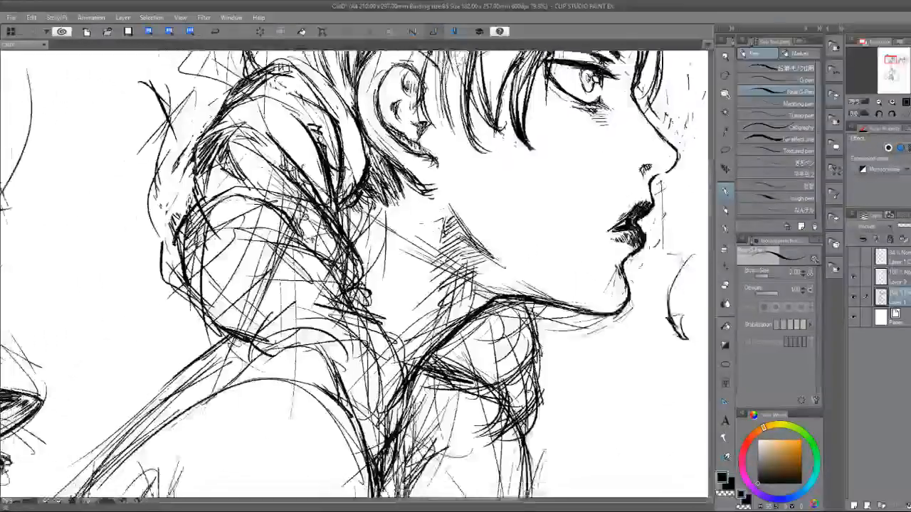